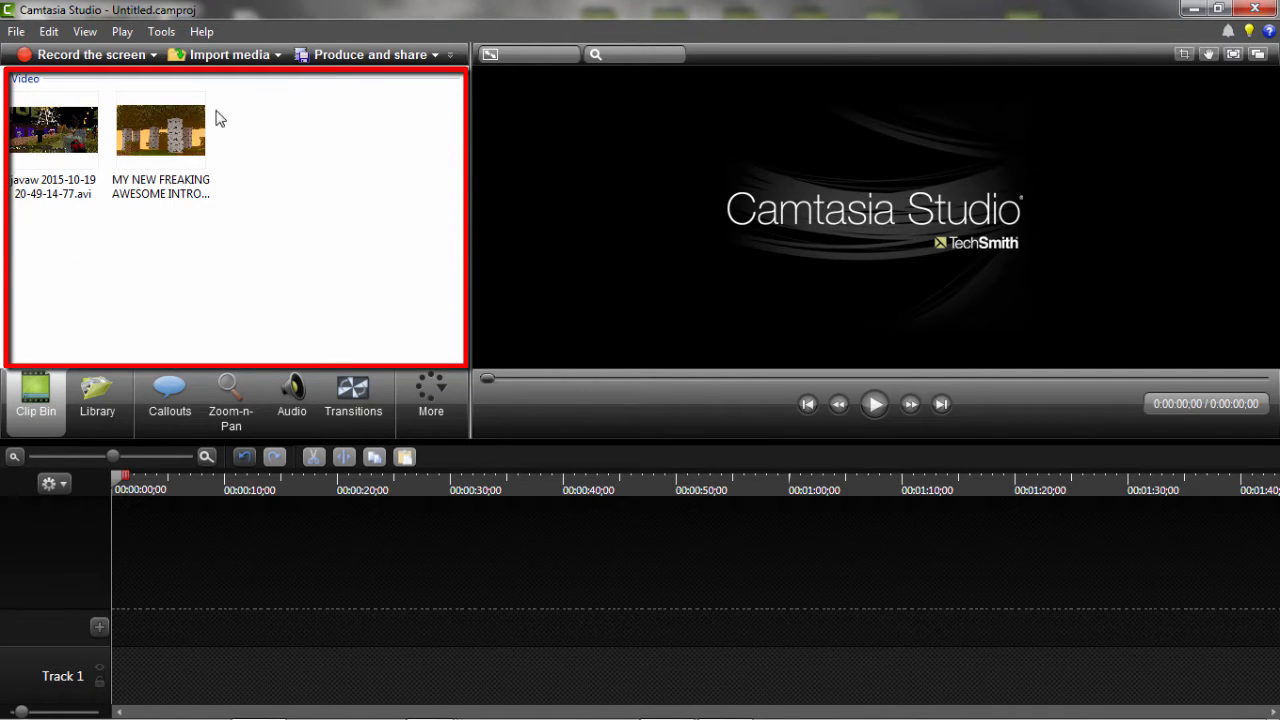
Browse the Library's music and theme folders, including the assets in Theme - Calling Lights
click(111, 390)
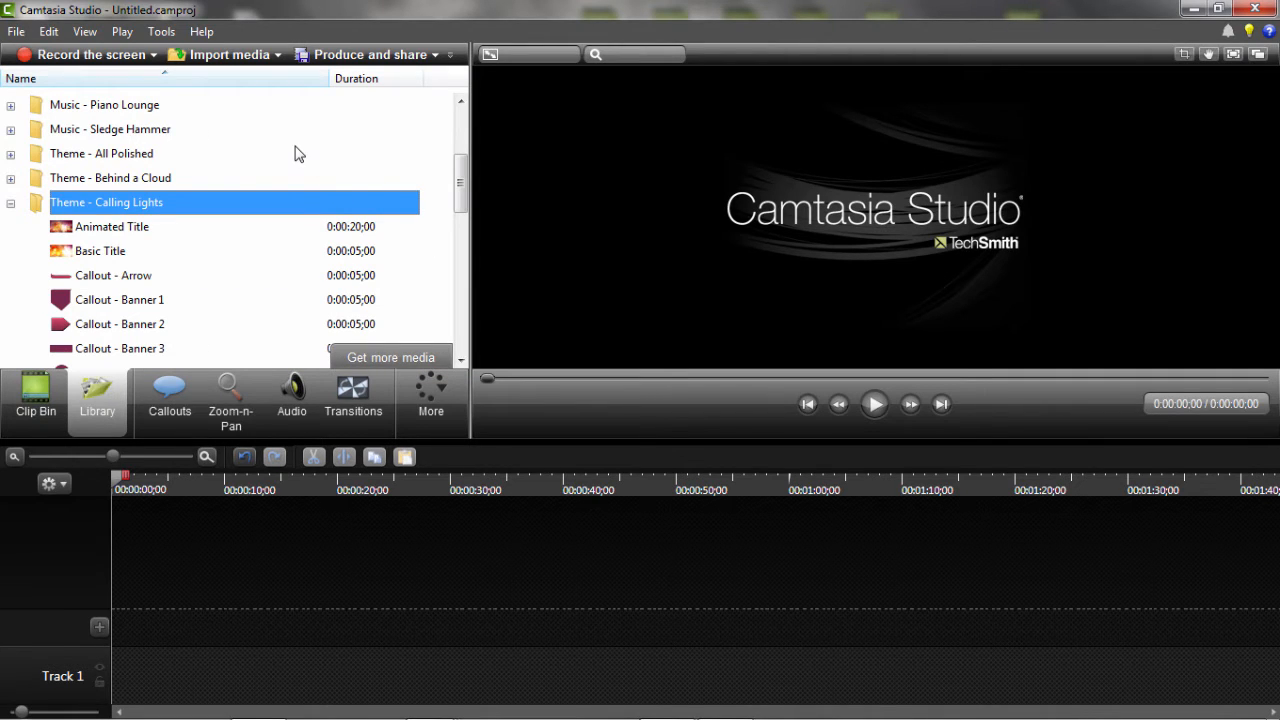
drag(463, 190, 465, 126)
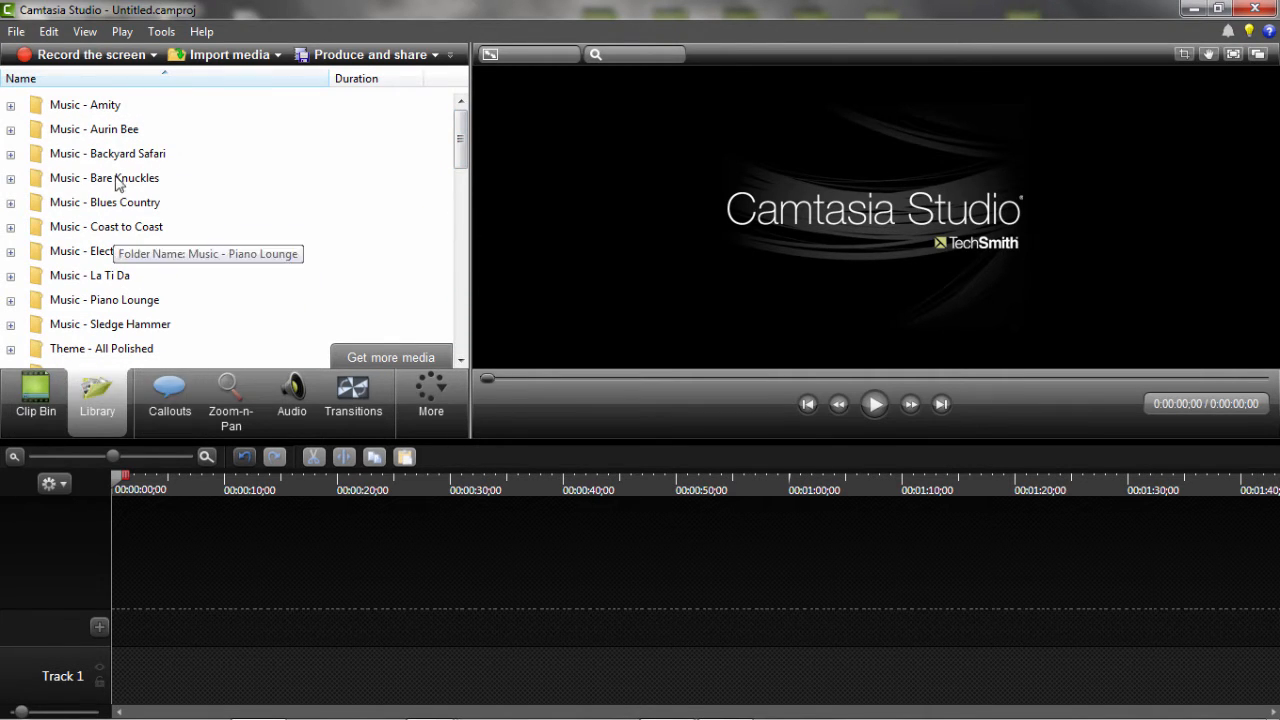
scroll(180, 294, down, 6)
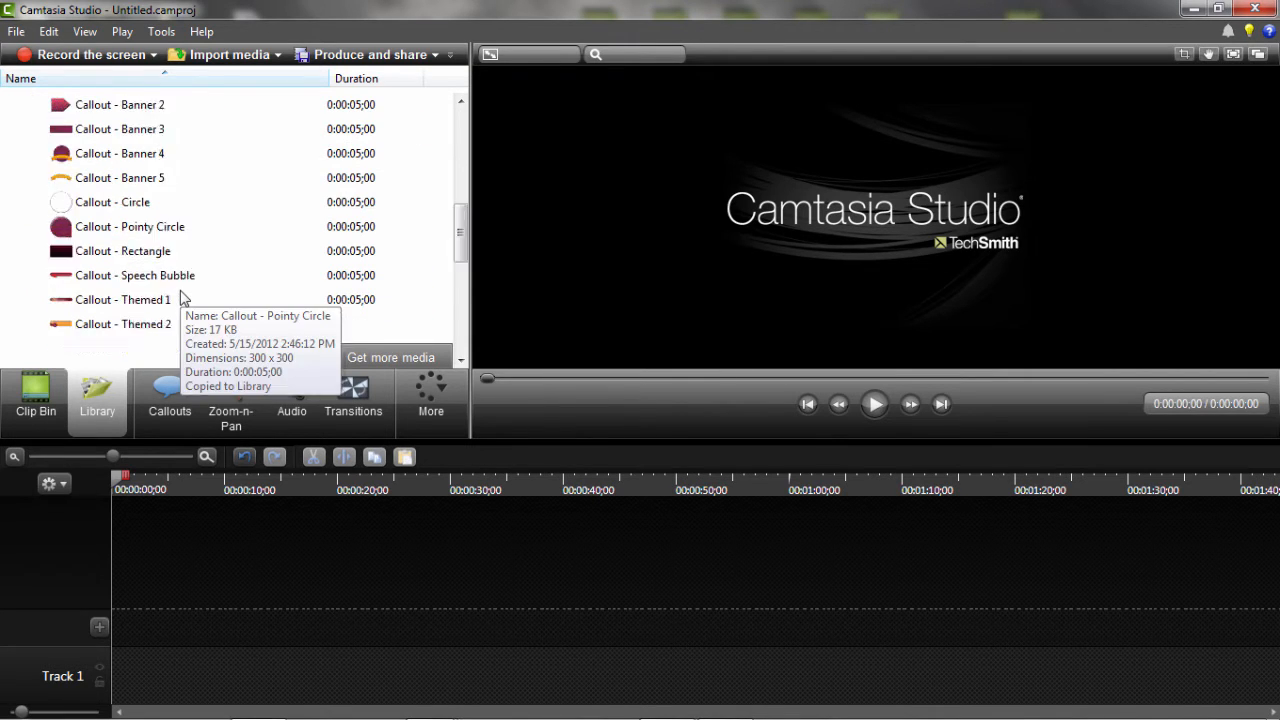
scroll(181, 296, down, 7)
scroll(181, 296, up, 8)
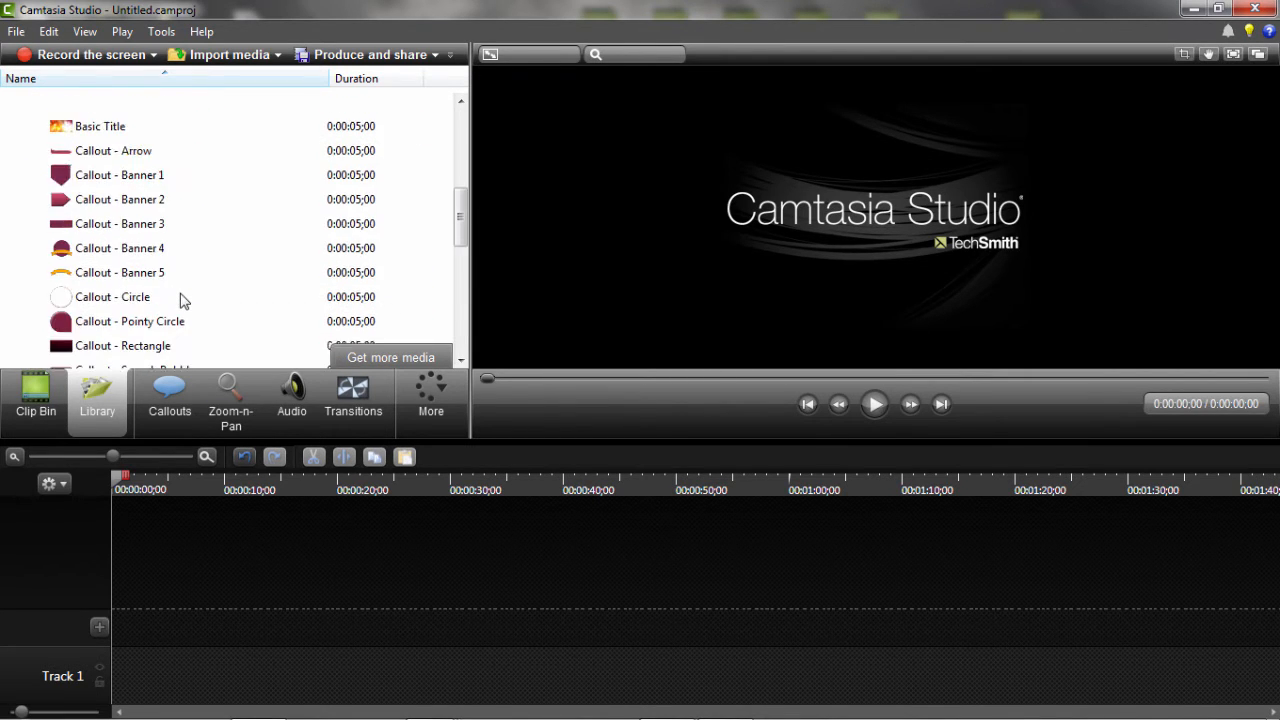
scroll(181, 298, up, 8)
Look through the available callout shapes, including the speech bubbles, arrows, lines and sketch outlines
click(169, 395)
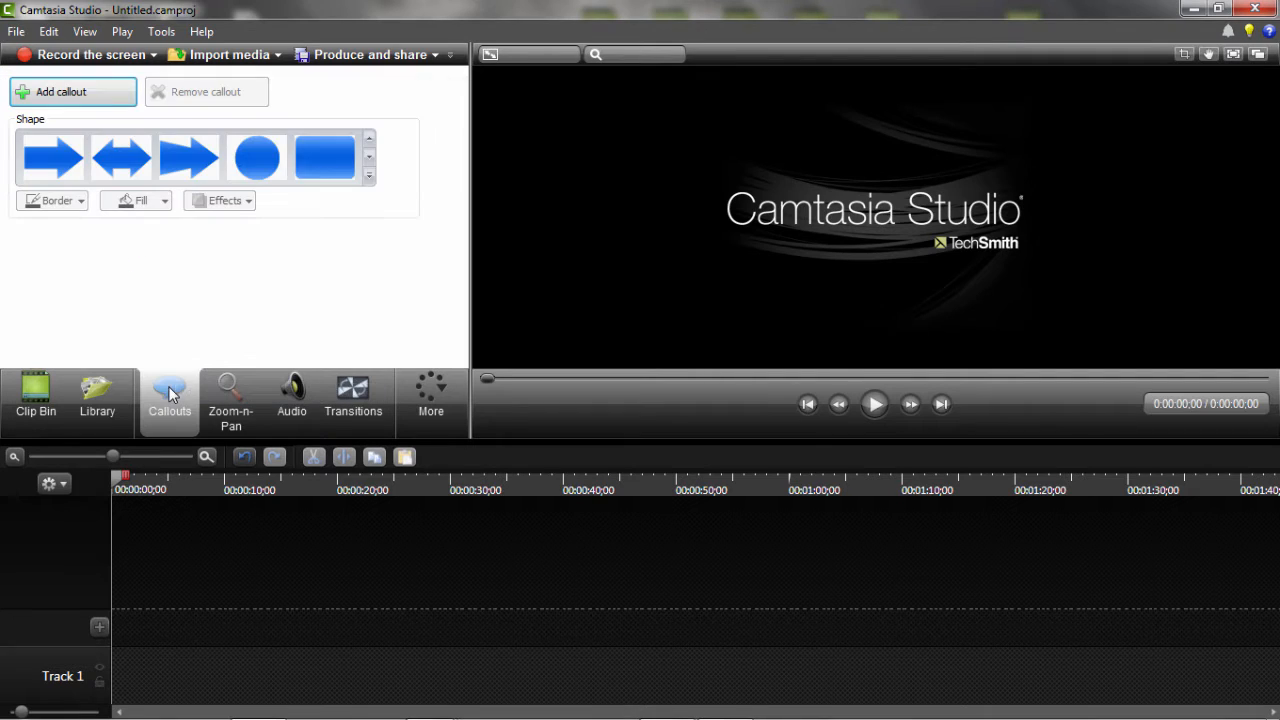
click(369, 157)
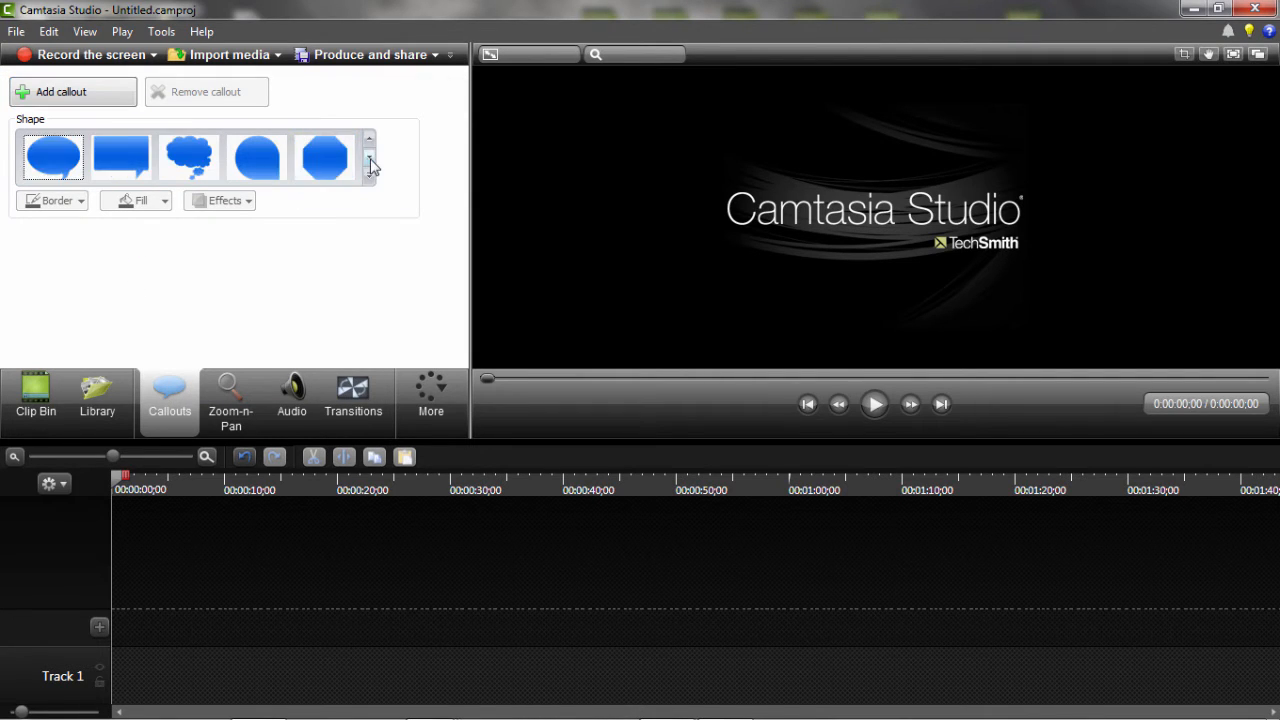
click(369, 160)
click(369, 160)
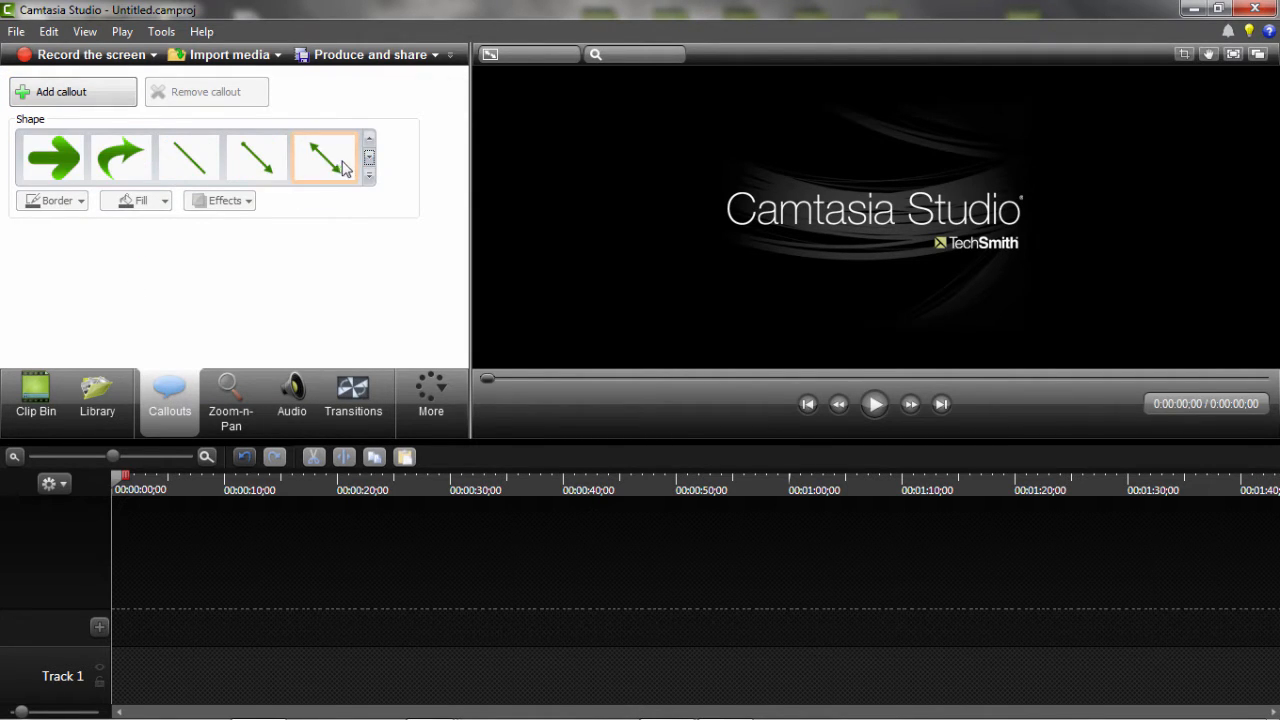
click(369, 160)
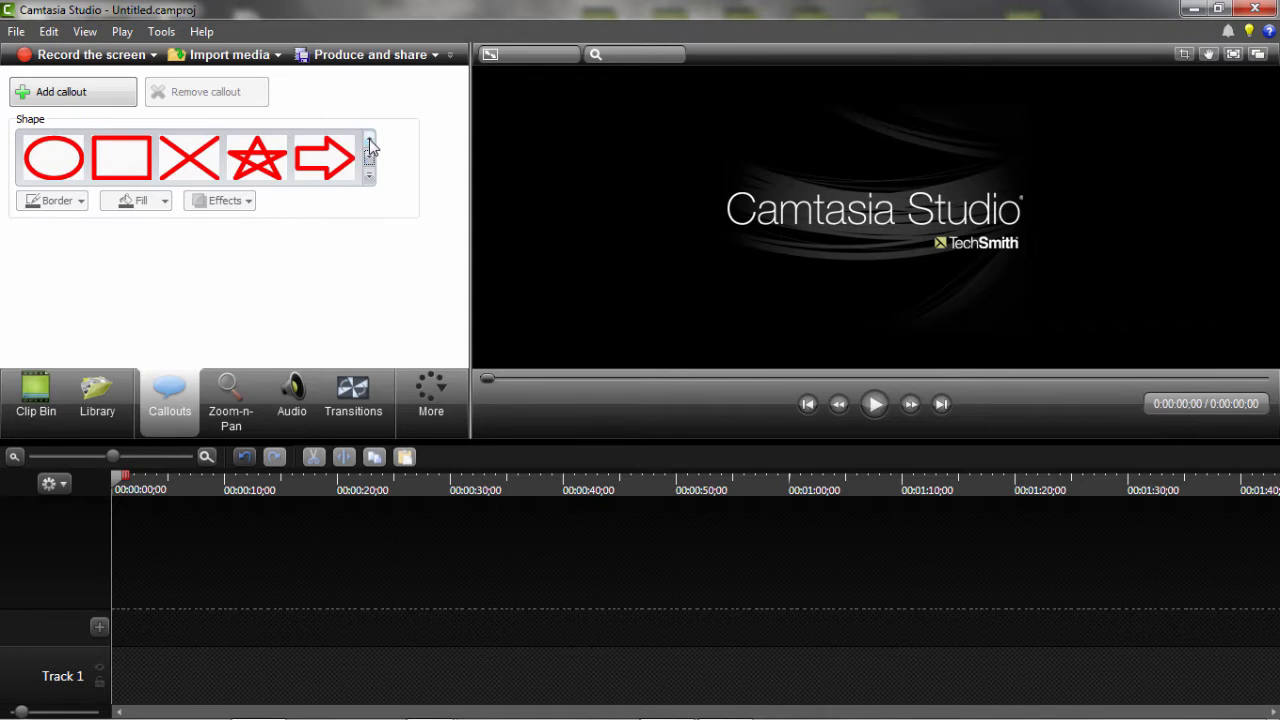
click(369, 160)
click(369, 160)
Examine the Zoom-n-Pan options and the audio editing tools
click(230, 395)
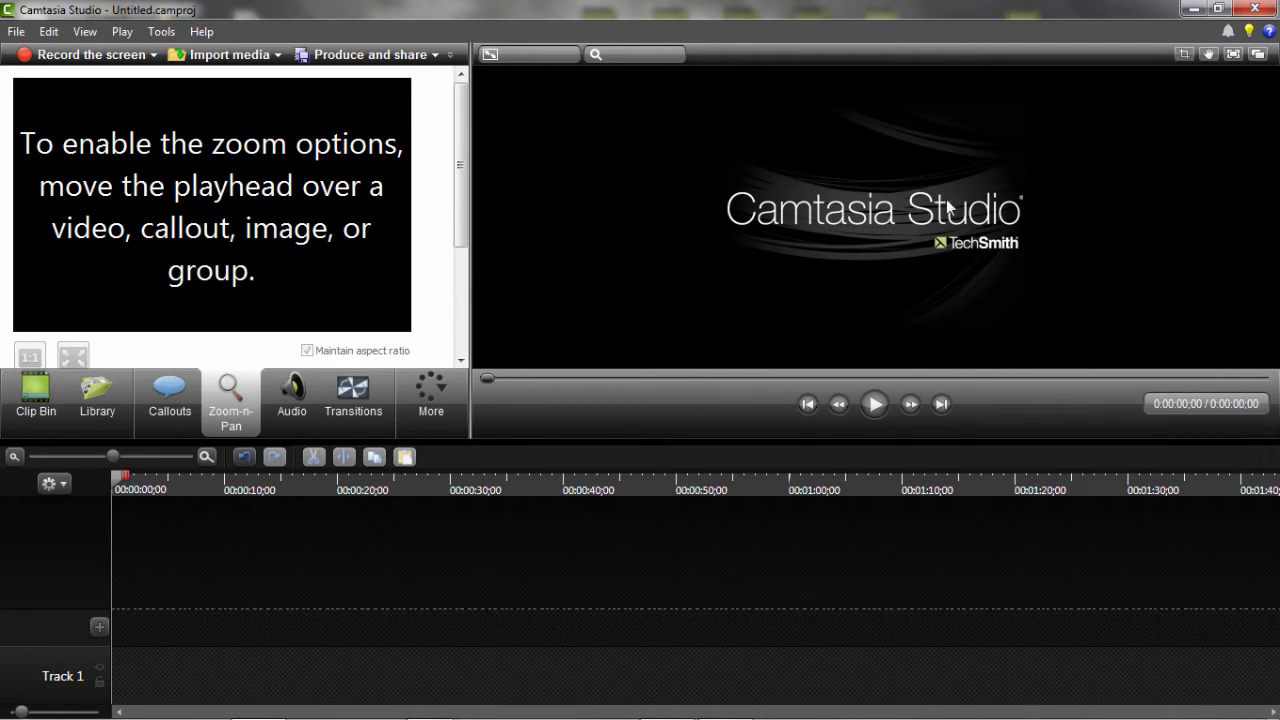
mouse_move(465, 153)
mouse_down()
mouse_move(466, 260)
mouse_move(453, 158)
mouse_up()
click(290, 392)
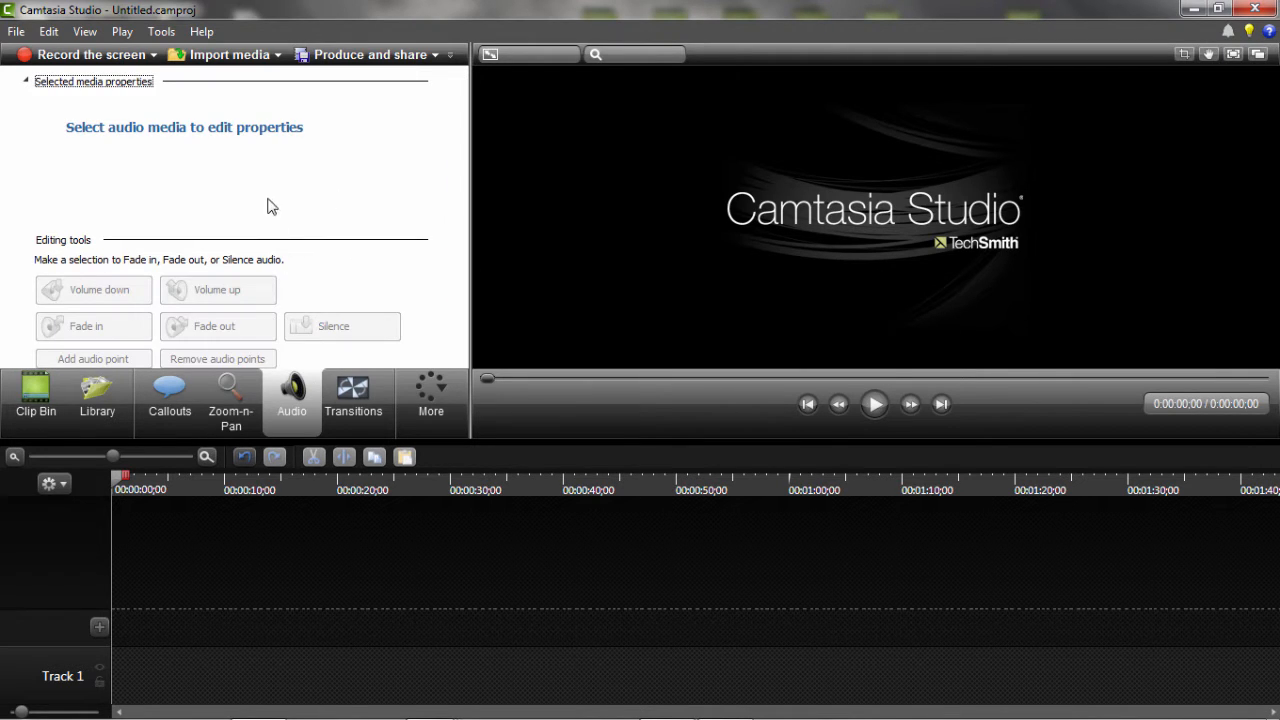
Look through the available transitions and preview the Glow transition
click(350, 398)
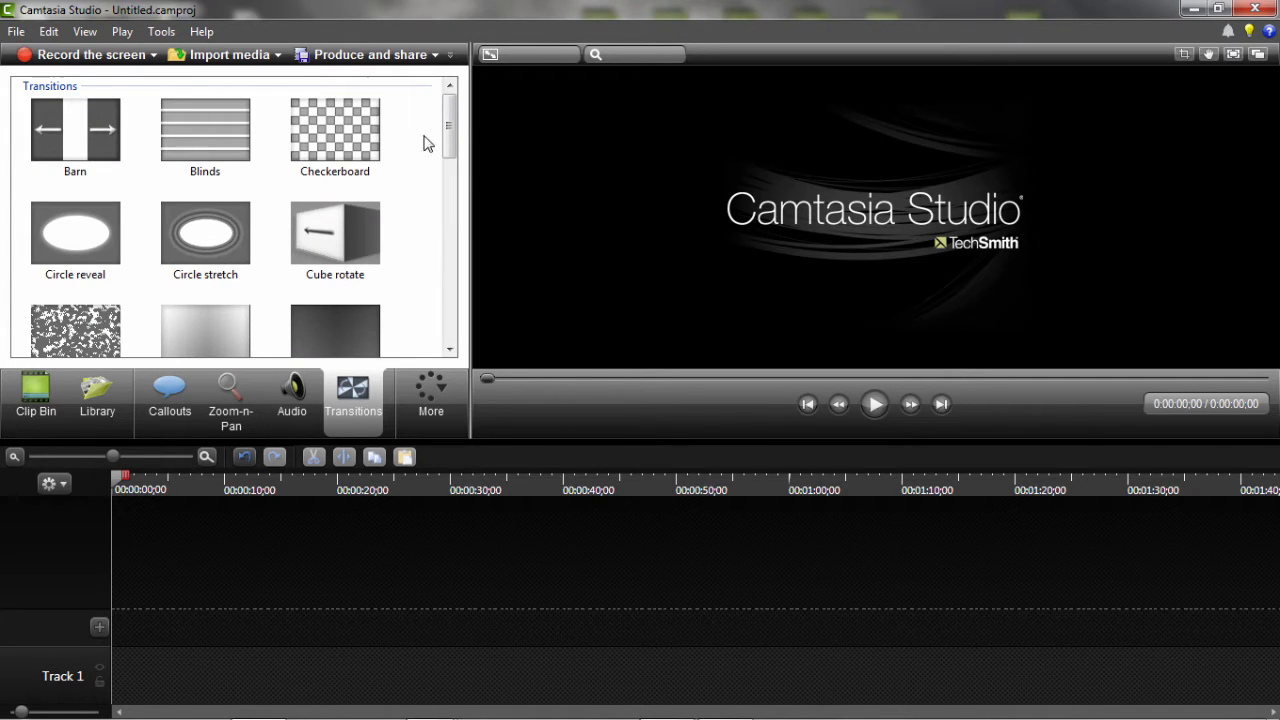
drag(450, 141, 452, 176)
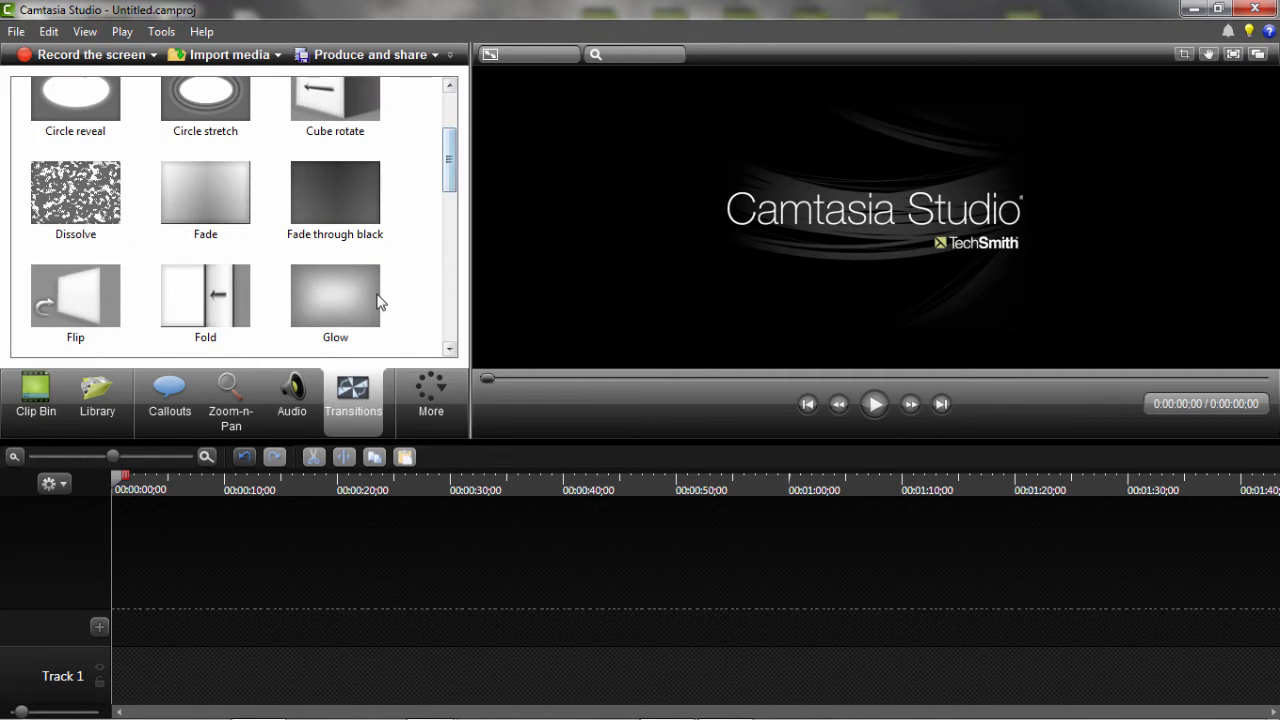
click(380, 302)
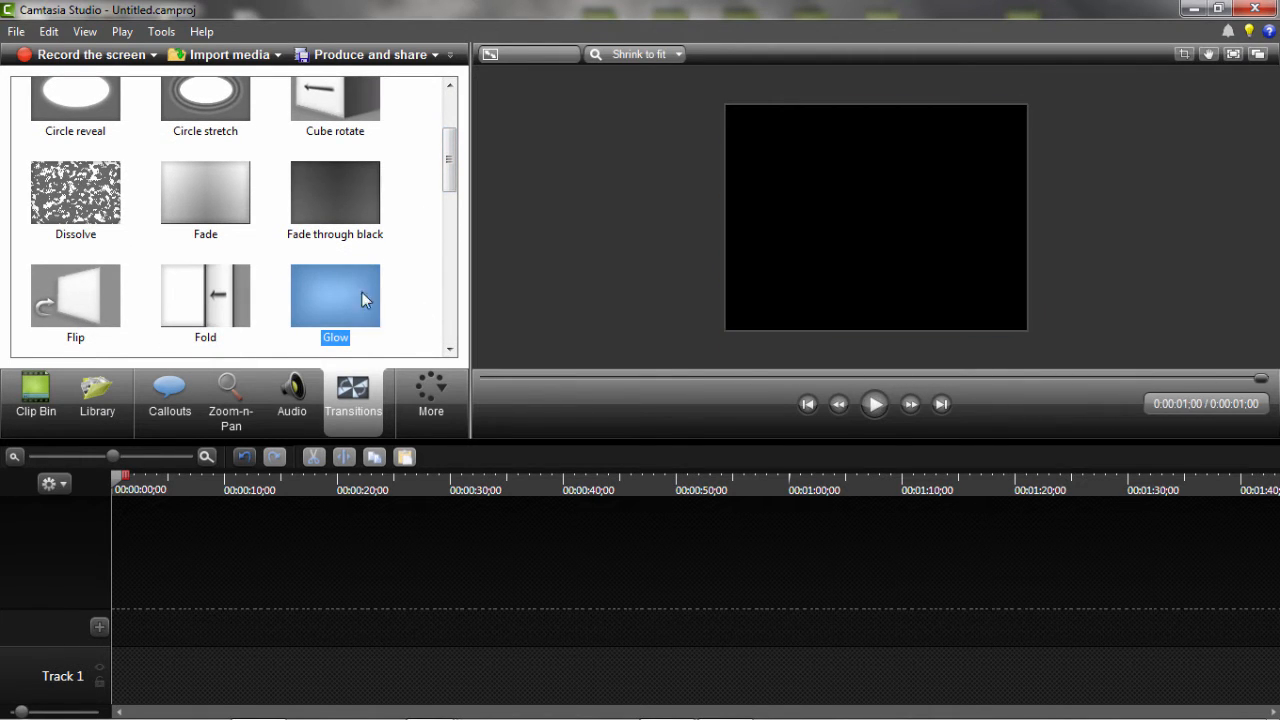
drag(449, 160, 449, 110)
View the Cursor Effects options and the Visual Properties options
click(431, 395)
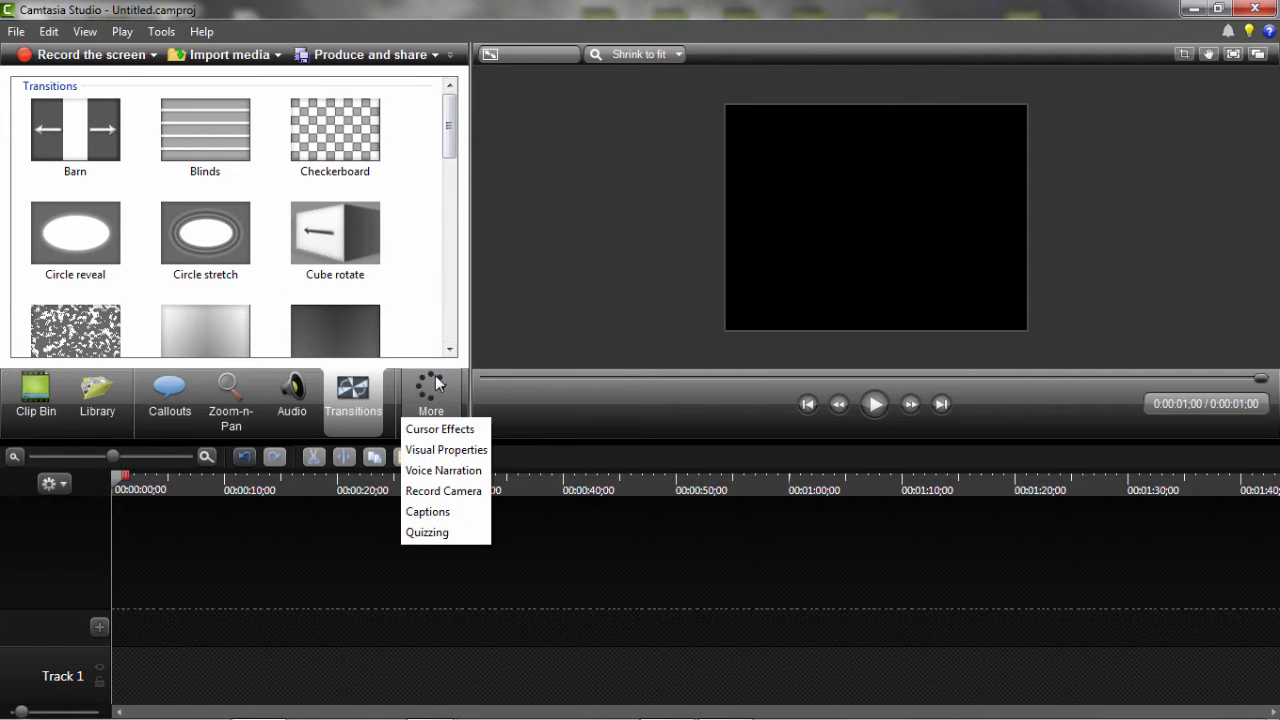
click(428, 429)
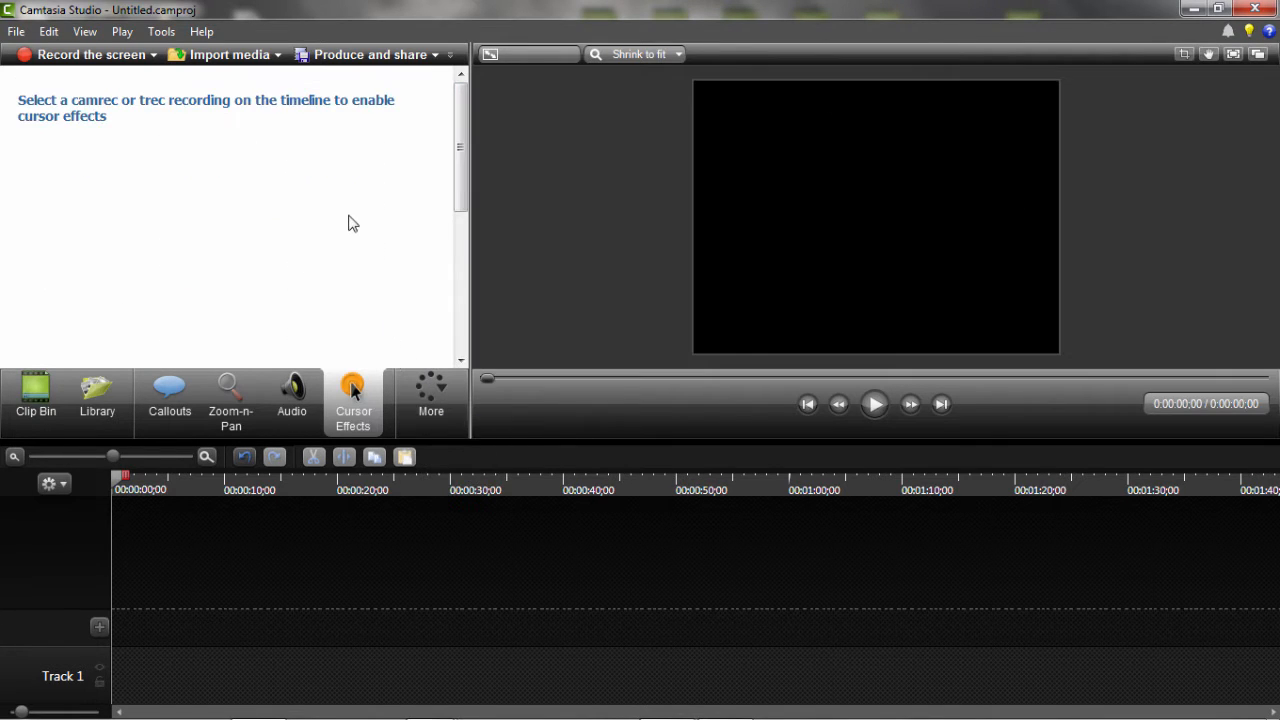
click(412, 393)
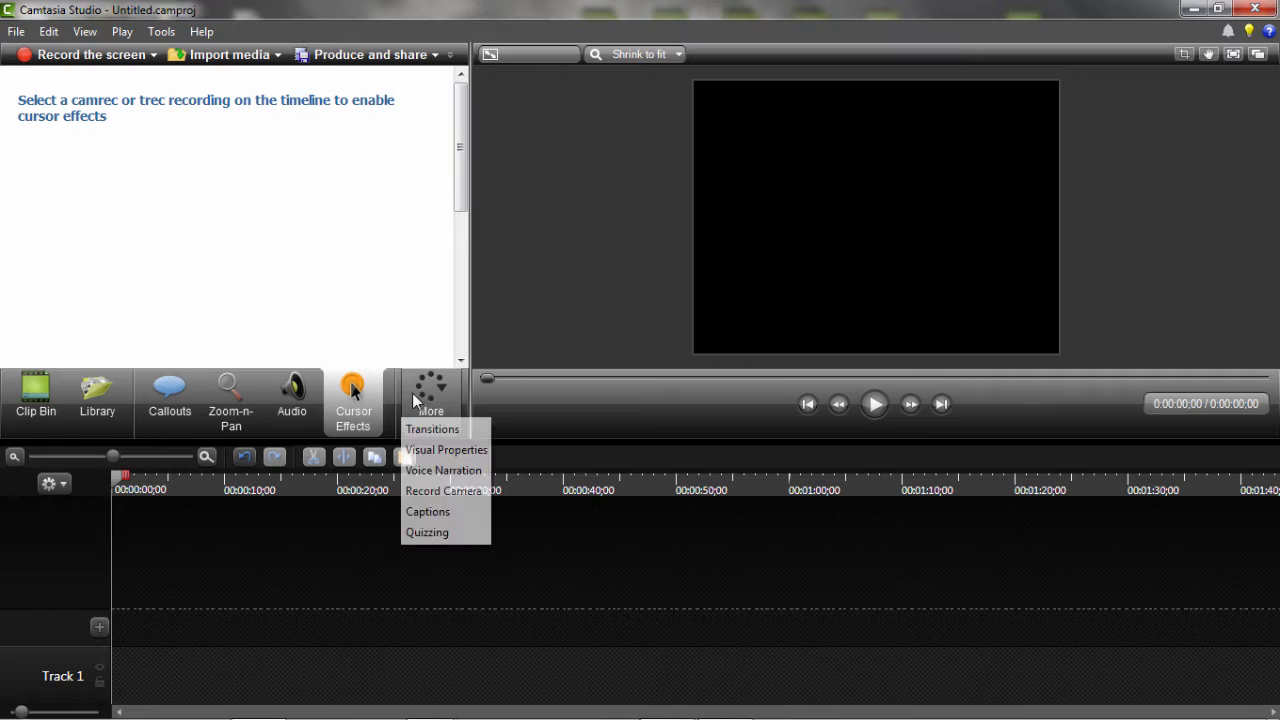
click(450, 451)
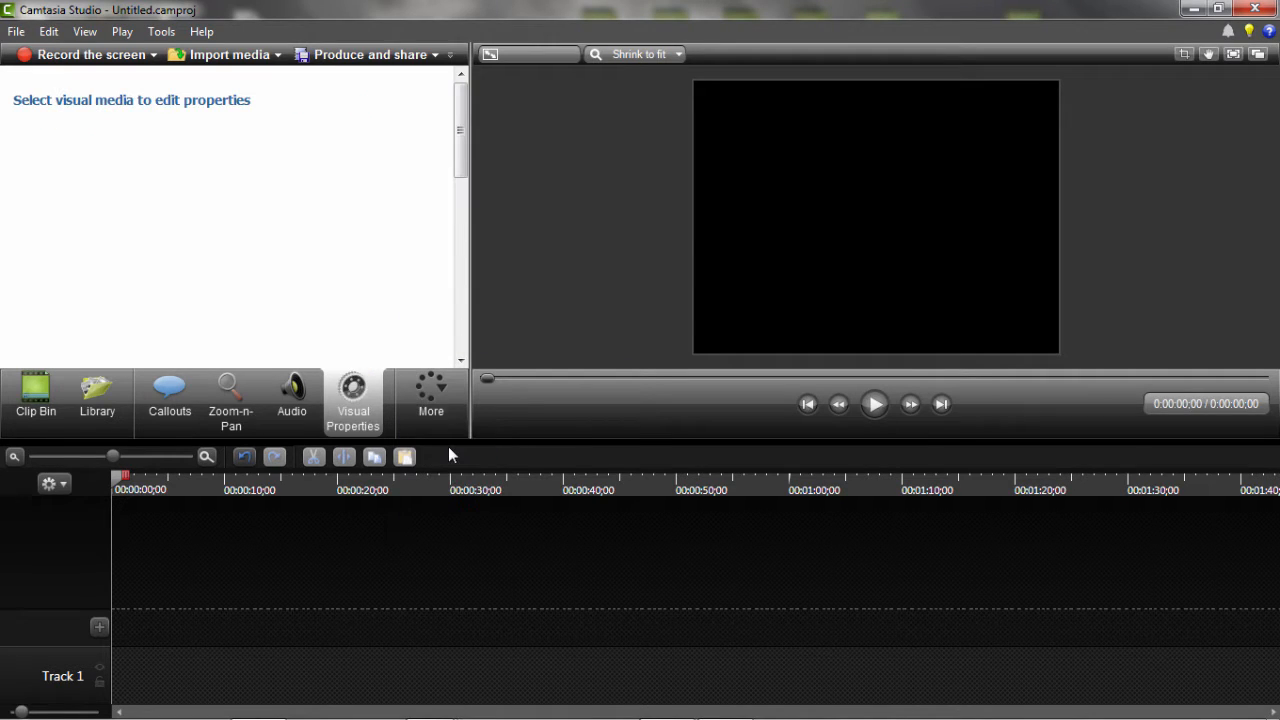
View the Voice Narration recording settings and the Record Camera settings
click(426, 430)
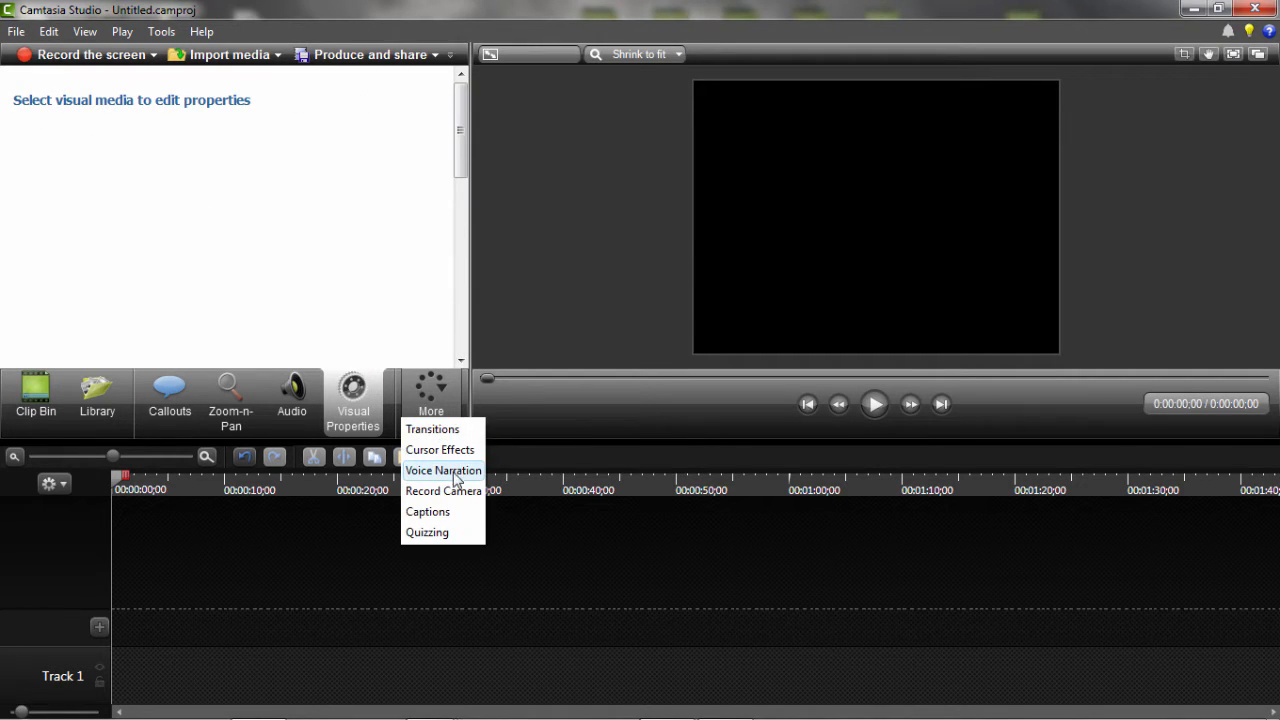
click(455, 471)
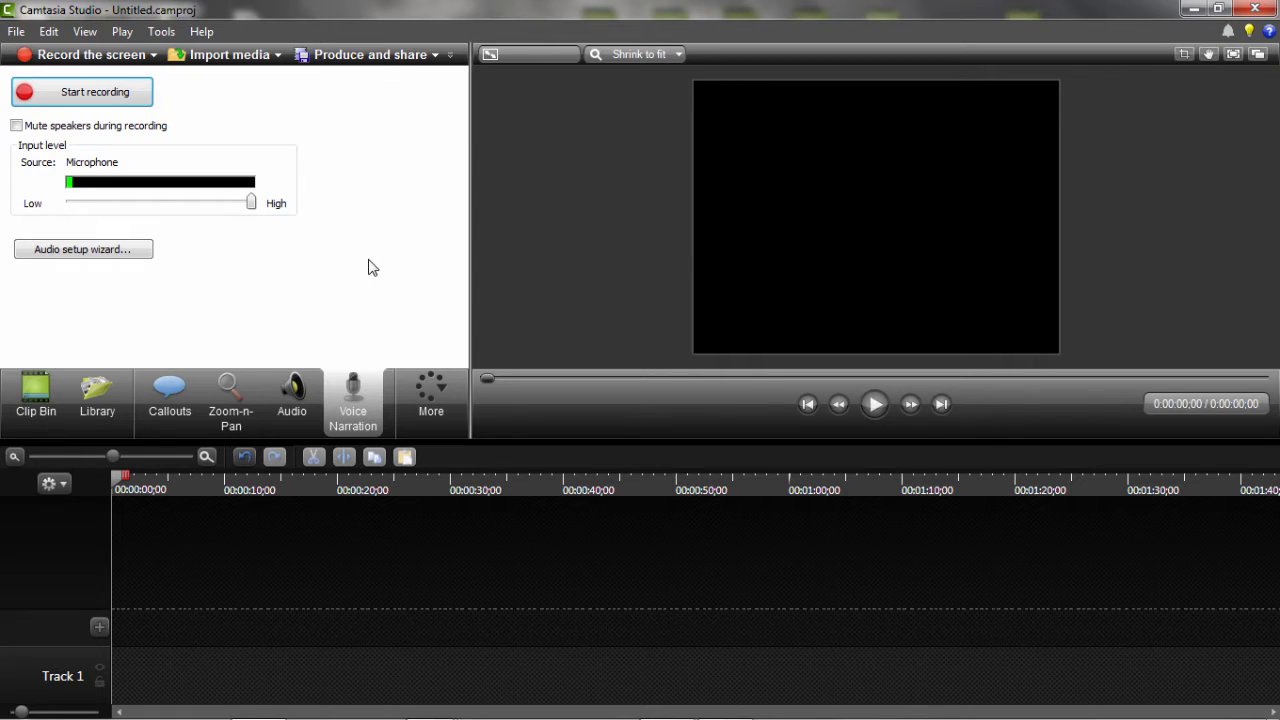
click(425, 390)
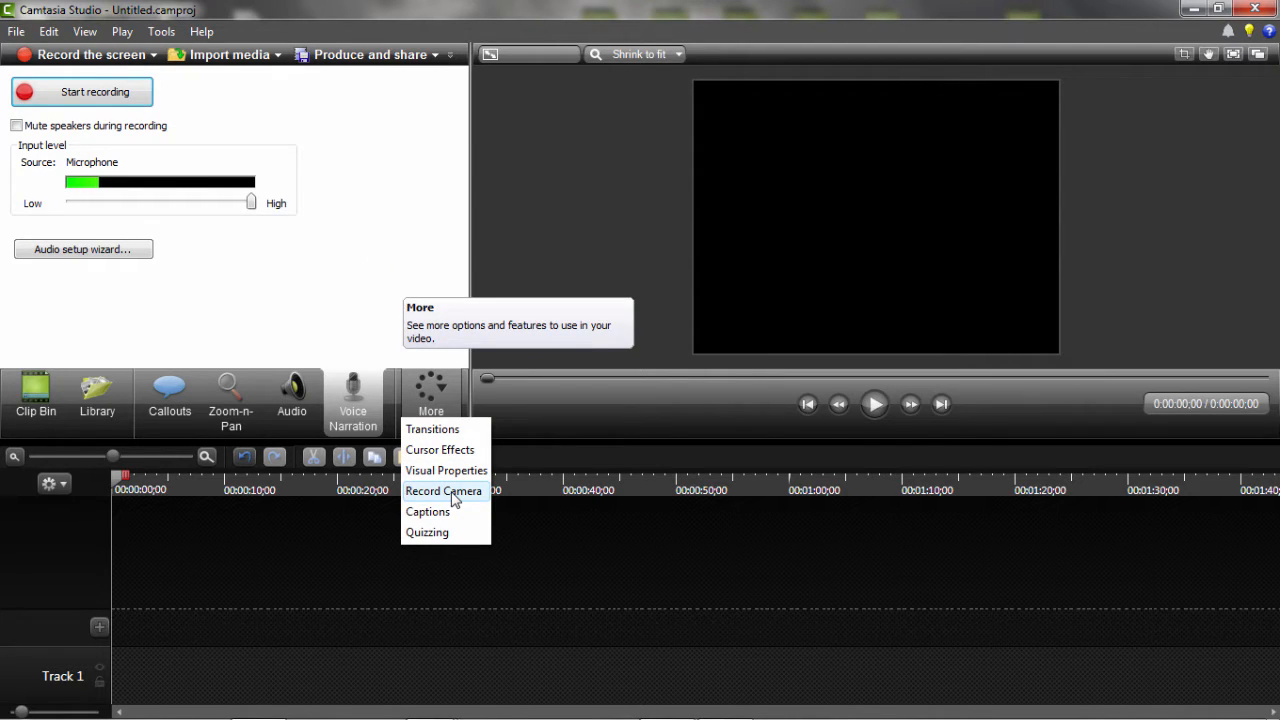
click(451, 492)
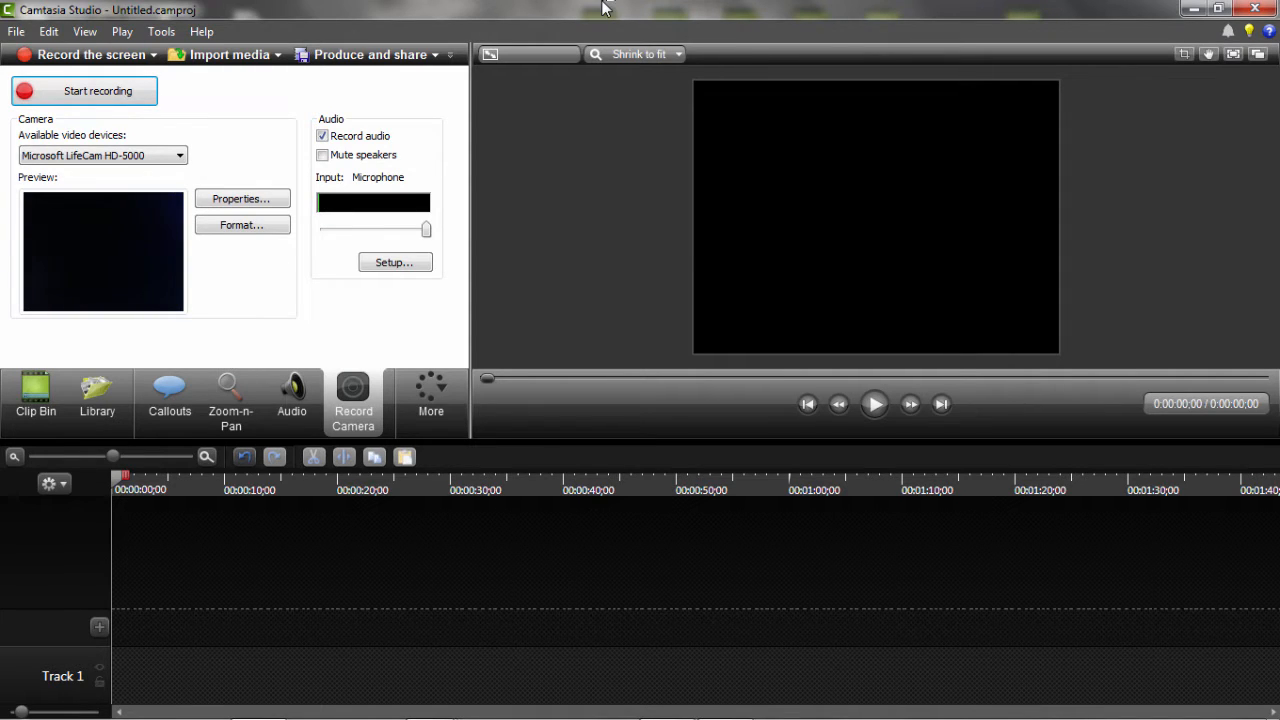
View the Captions and Quizzing options, and bring back the list of transitions
click(436, 398)
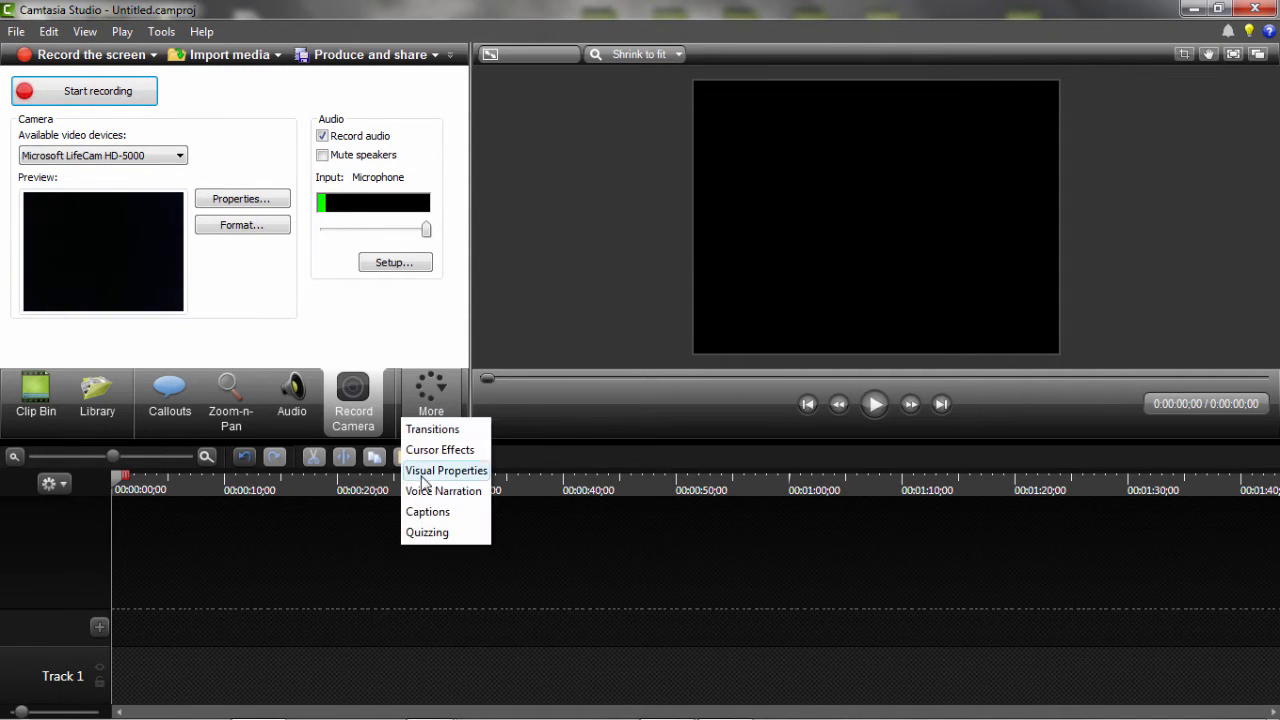
click(426, 512)
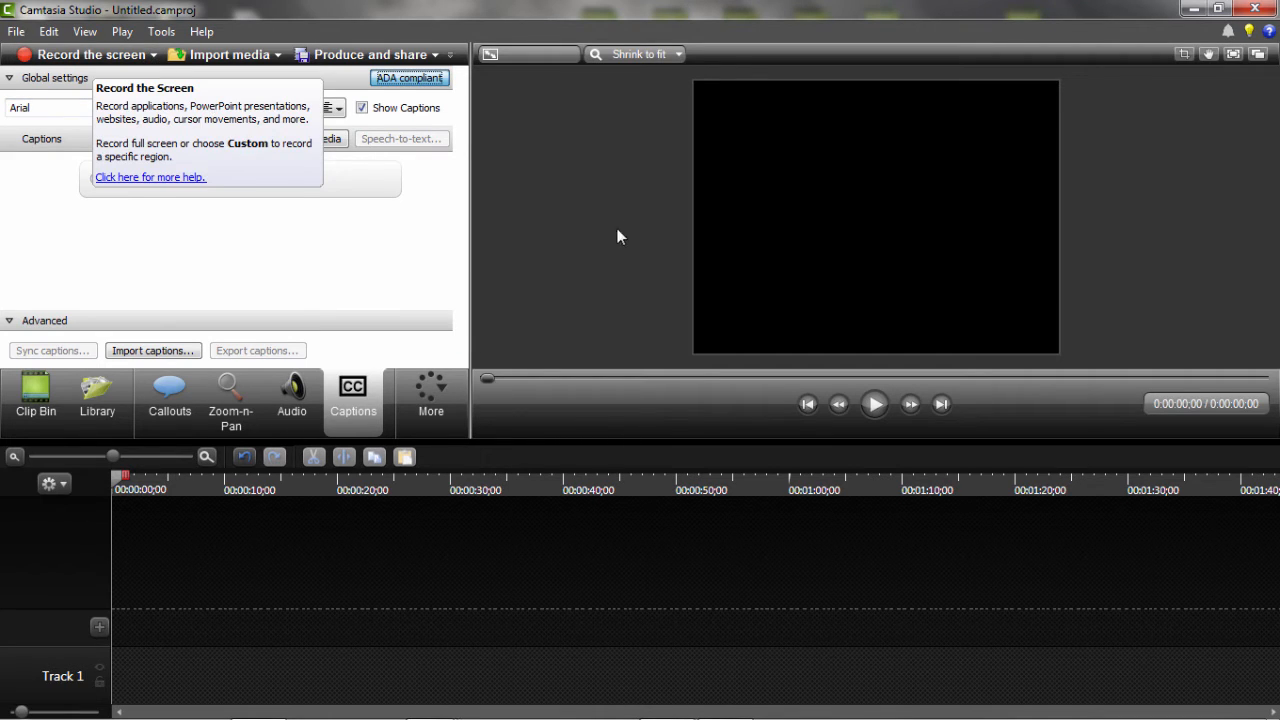
click(436, 412)
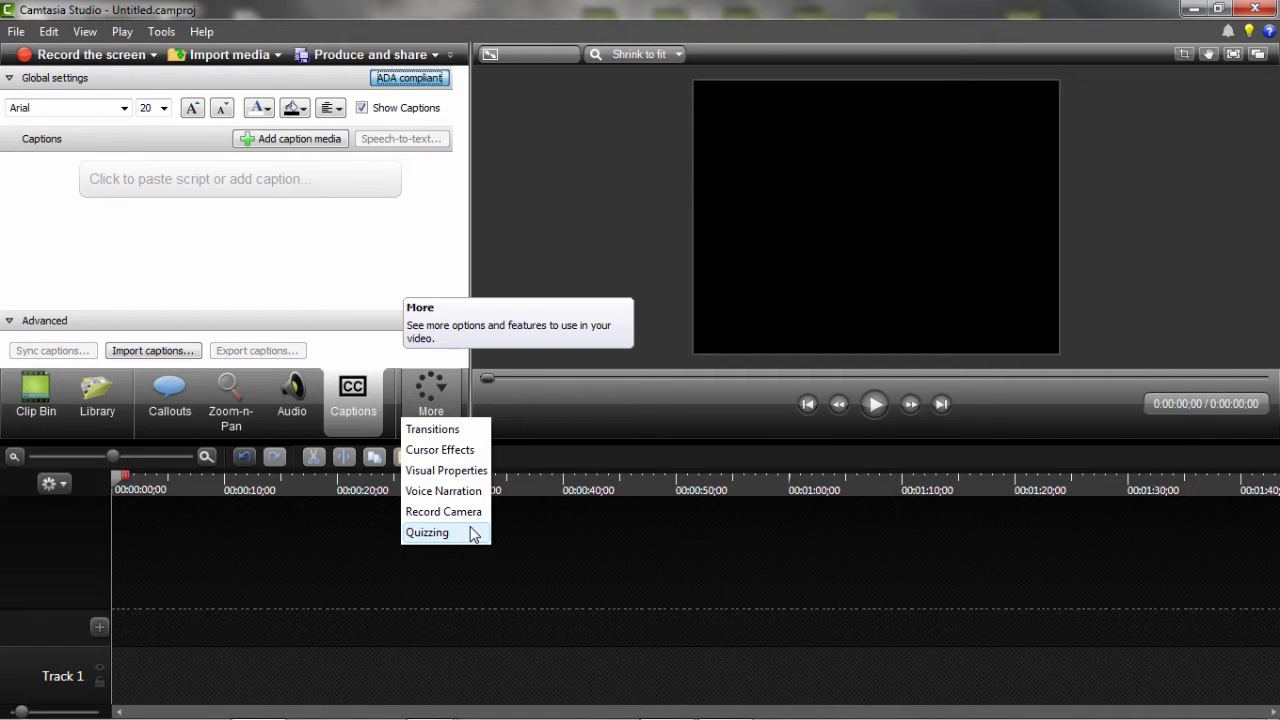
click(428, 532)
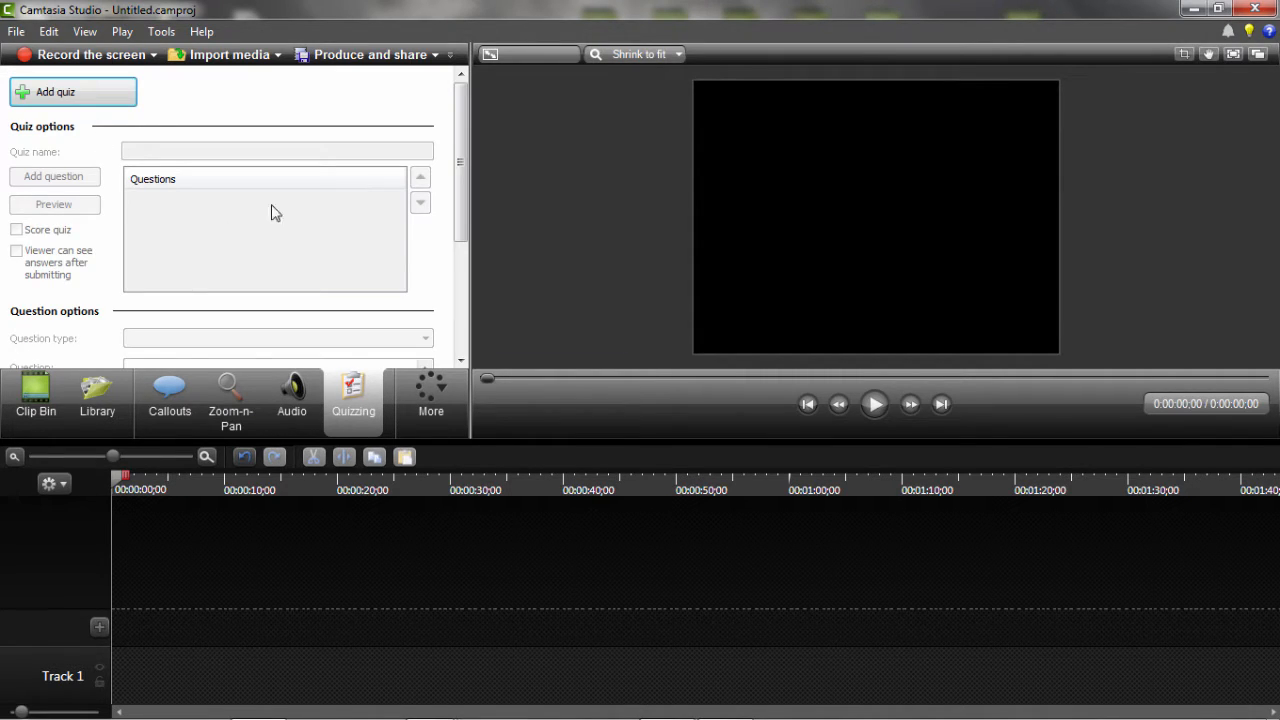
click(433, 395)
click(432, 429)
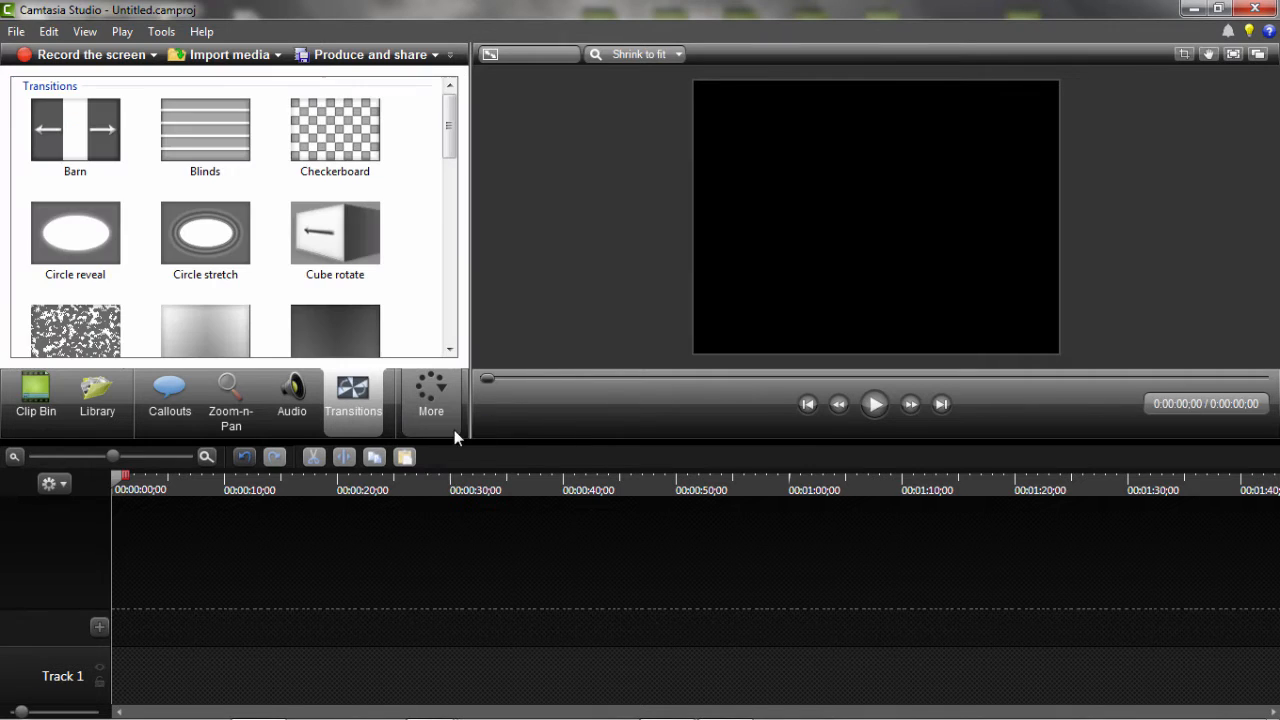
Place the MY NEW FREAKING AWESOME INTRO clip from the Clip Bin at the start of Track 1
click(36, 395)
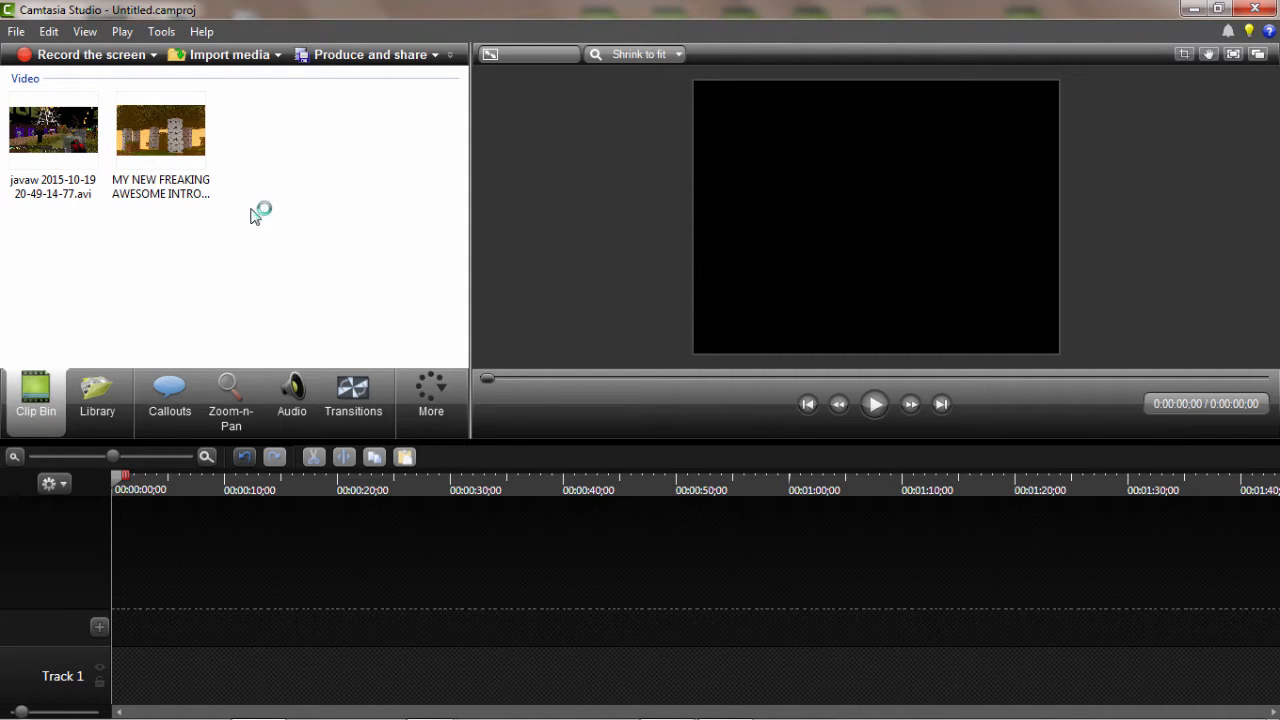
drag(174, 126, 130, 675)
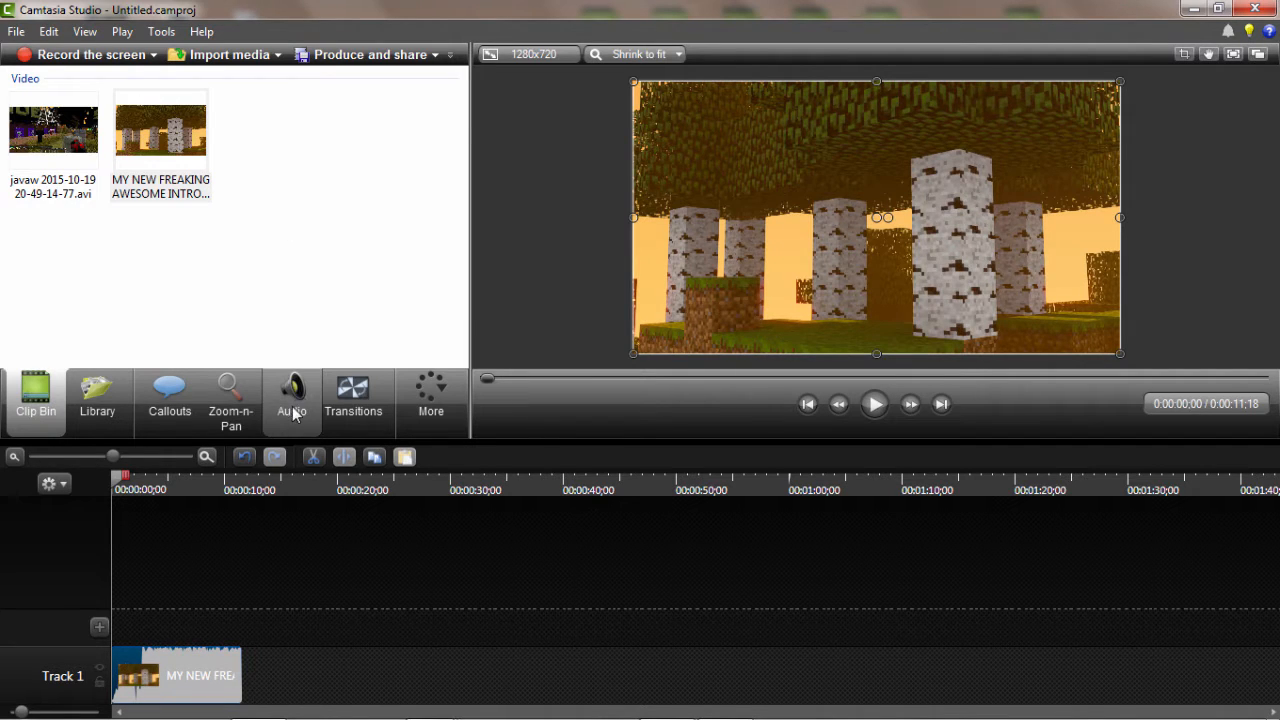
click(293, 415)
click(36, 398)
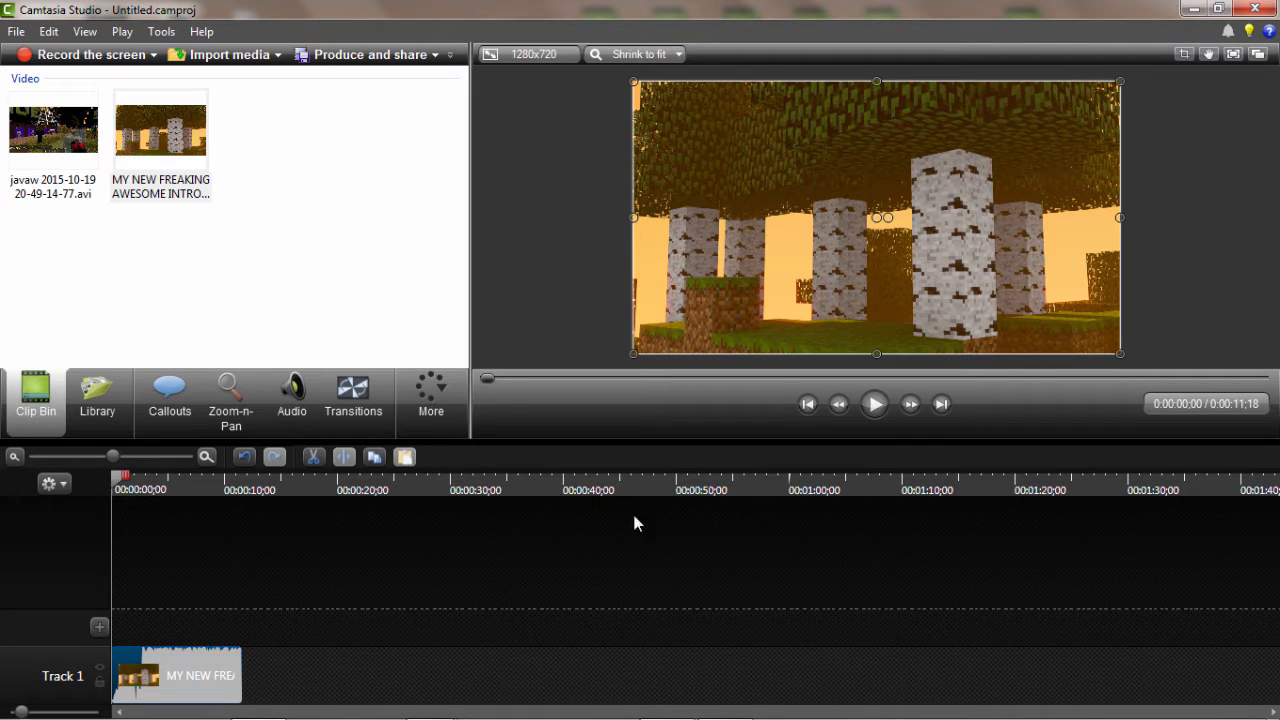
Play the opening of the intro clip in the preview and pause it at 0:00:01;19
click(875, 405)
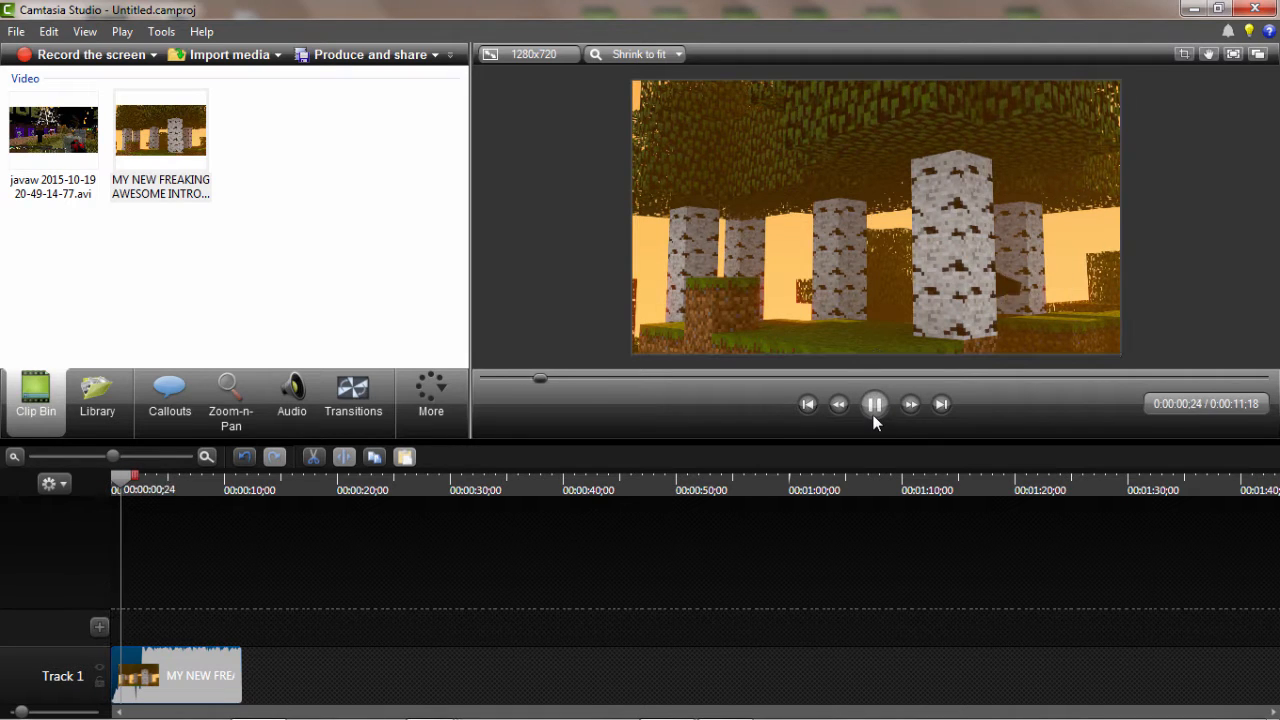
click(874, 410)
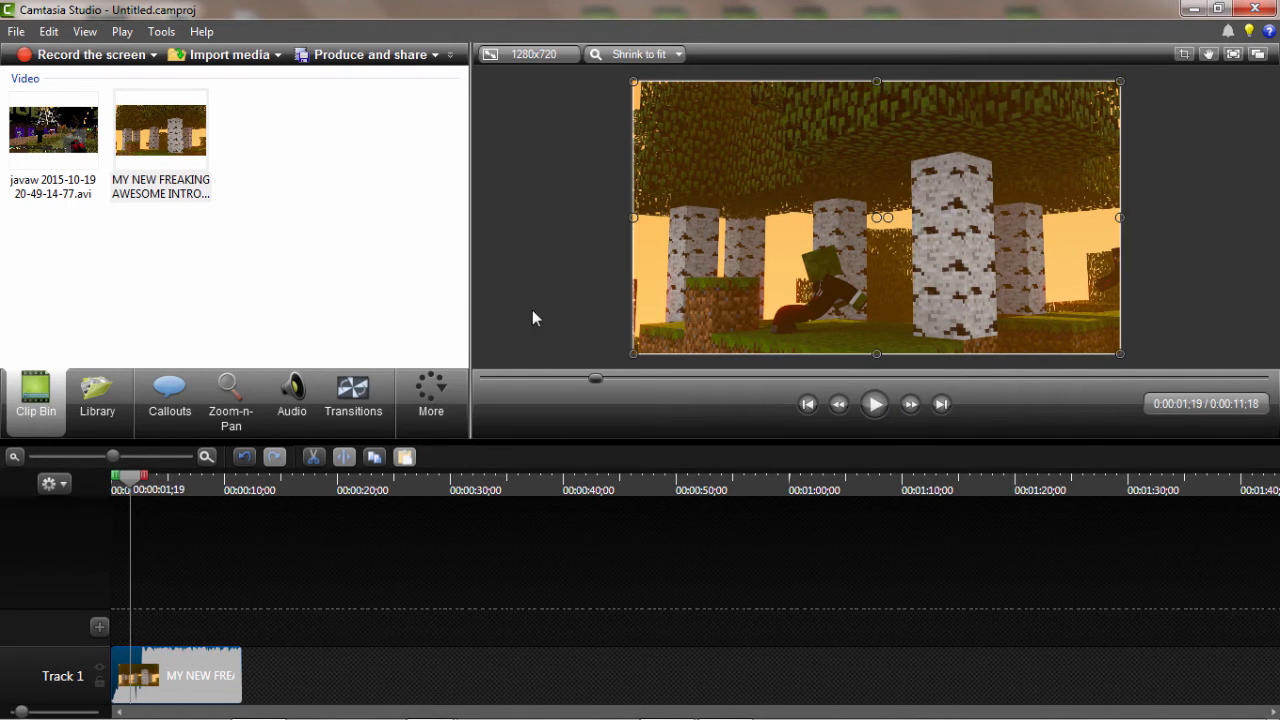
drag(469, 292, 309, 289)
mouse_move(633, 352)
mouse_down()
mouse_move(1024, 186)
mouse_move(968, 166)
mouse_move(666, 337)
mouse_move(134, 570)
mouse_move(640, 347)
mouse_up()
Magnify the timeline to its maximum and split the intro clip on Track 1 at 0:00:02;04
drag(112, 457, 190, 457)
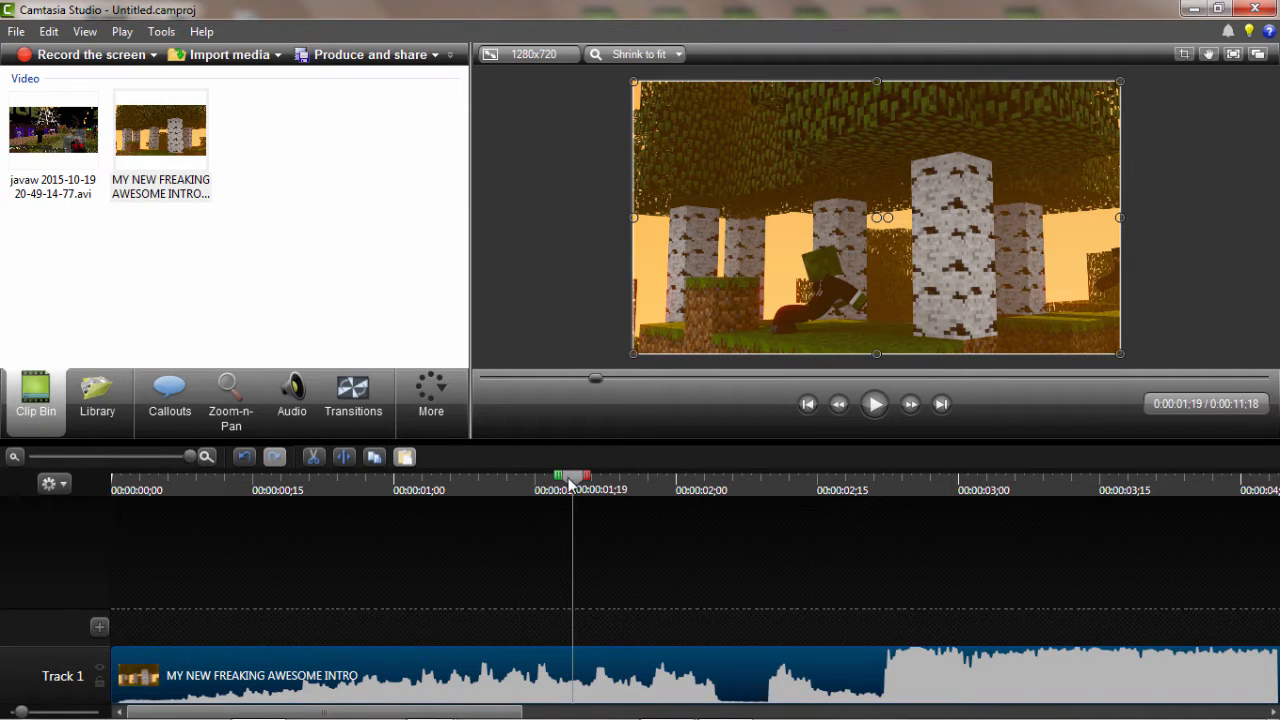
drag(568, 485, 714, 495)
right_click(714, 492)
click(760, 497)
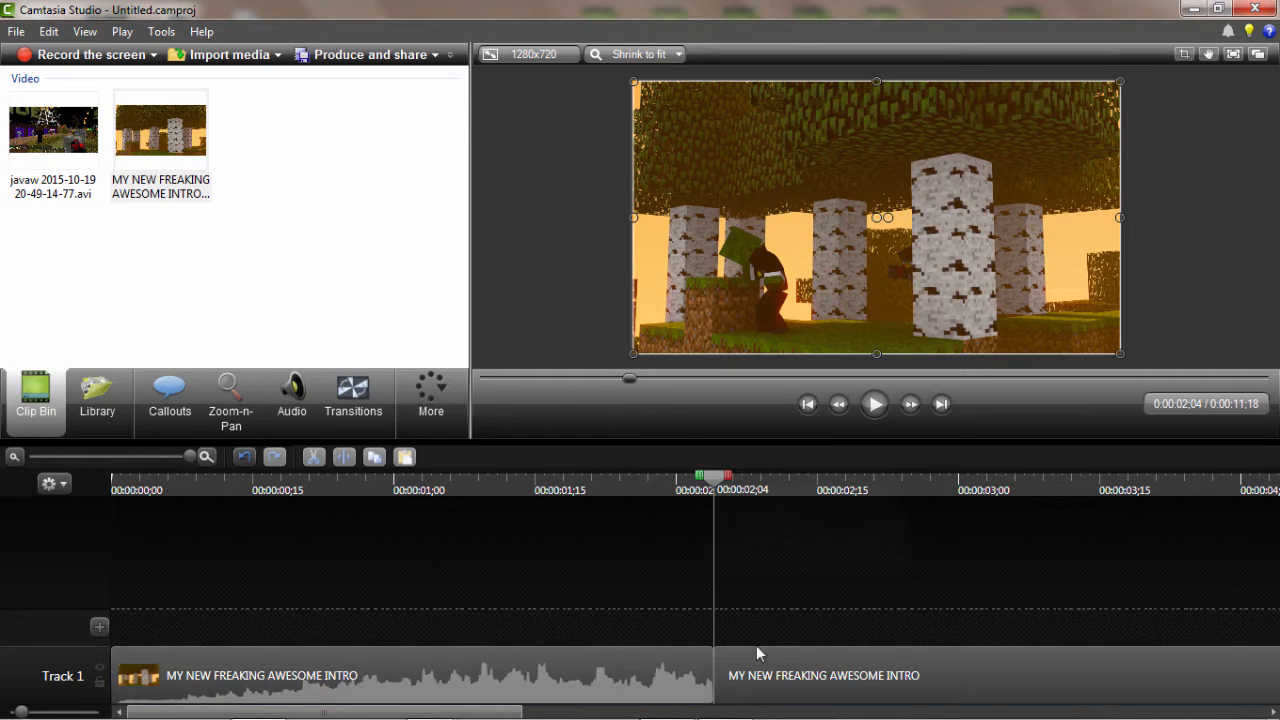
Split the second part of the intro clip on Track 1 at 0:00:02;10
drag(742, 489, 770, 488)
right_click(771, 483)
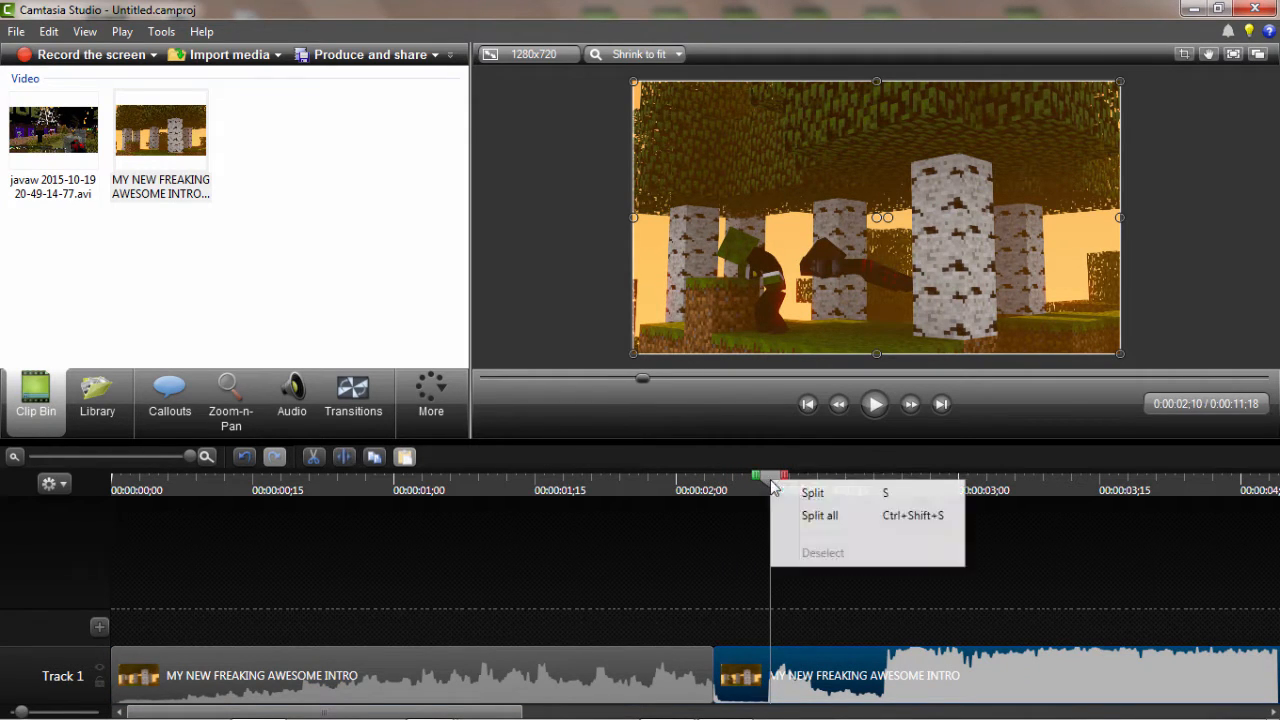
click(794, 499)
Delete the short segment between the two splits on Track 1 and close the gap between the remaining intro parts
click(737, 674)
right_click(742, 655)
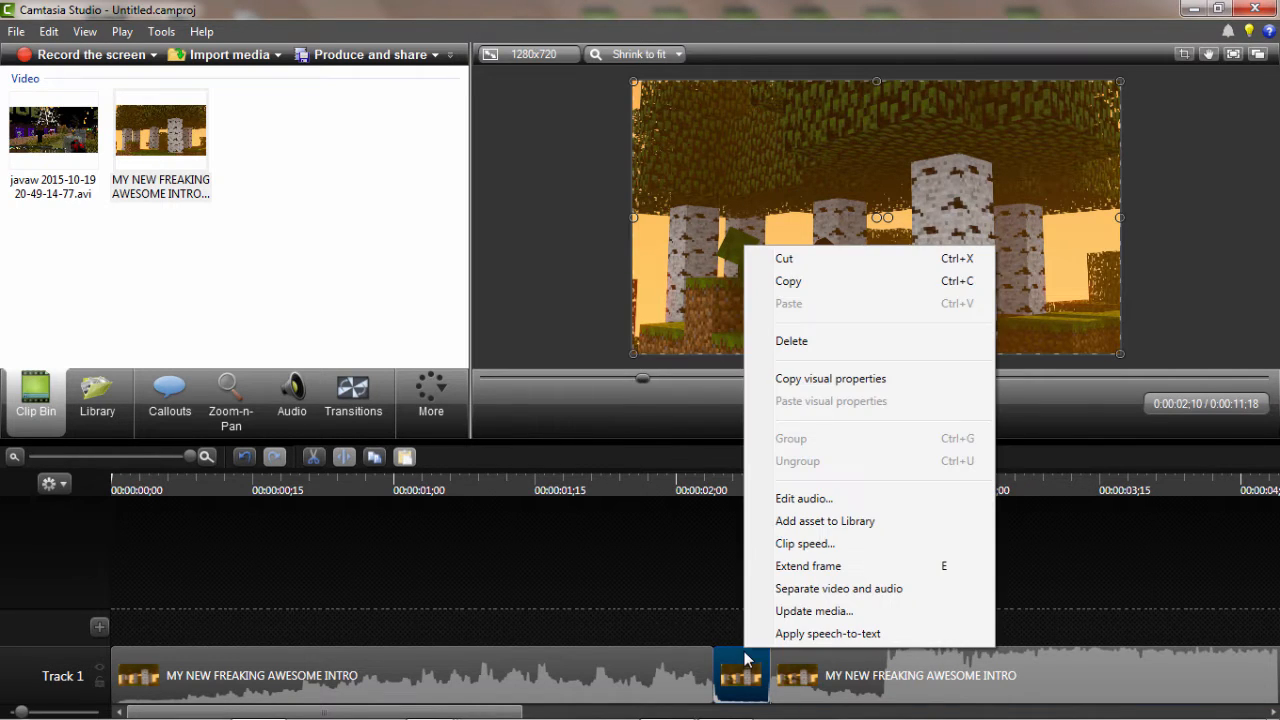
click(791, 343)
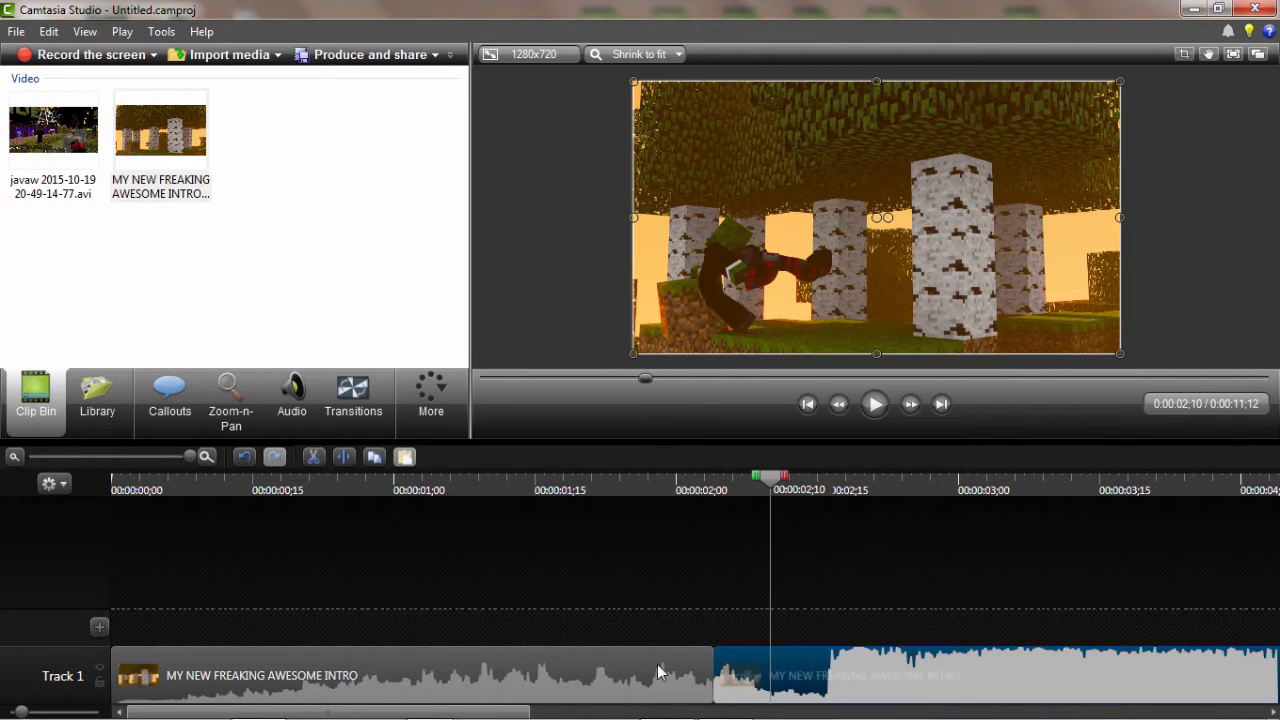
drag(192, 457, 138, 460)
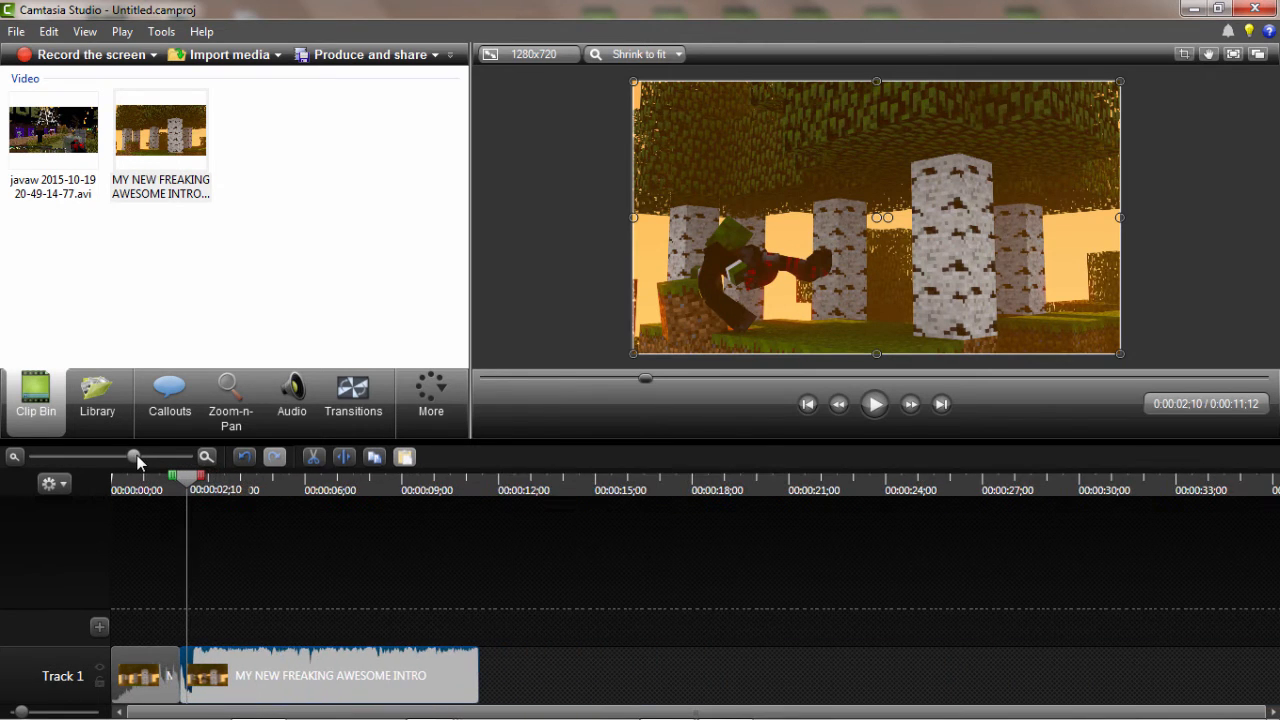
click(206, 456)
click(206, 456)
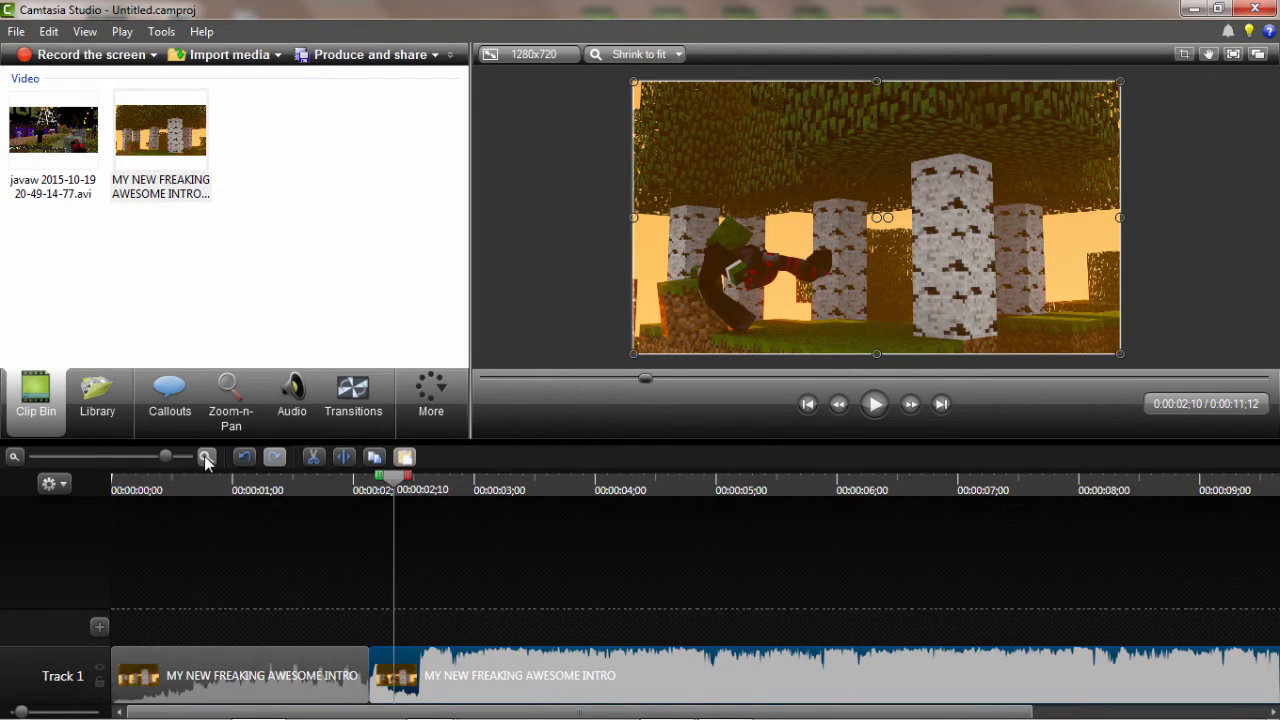
mouse_move(166, 458)
mouse_down()
mouse_move(128, 459)
mouse_move(148, 458)
mouse_up()
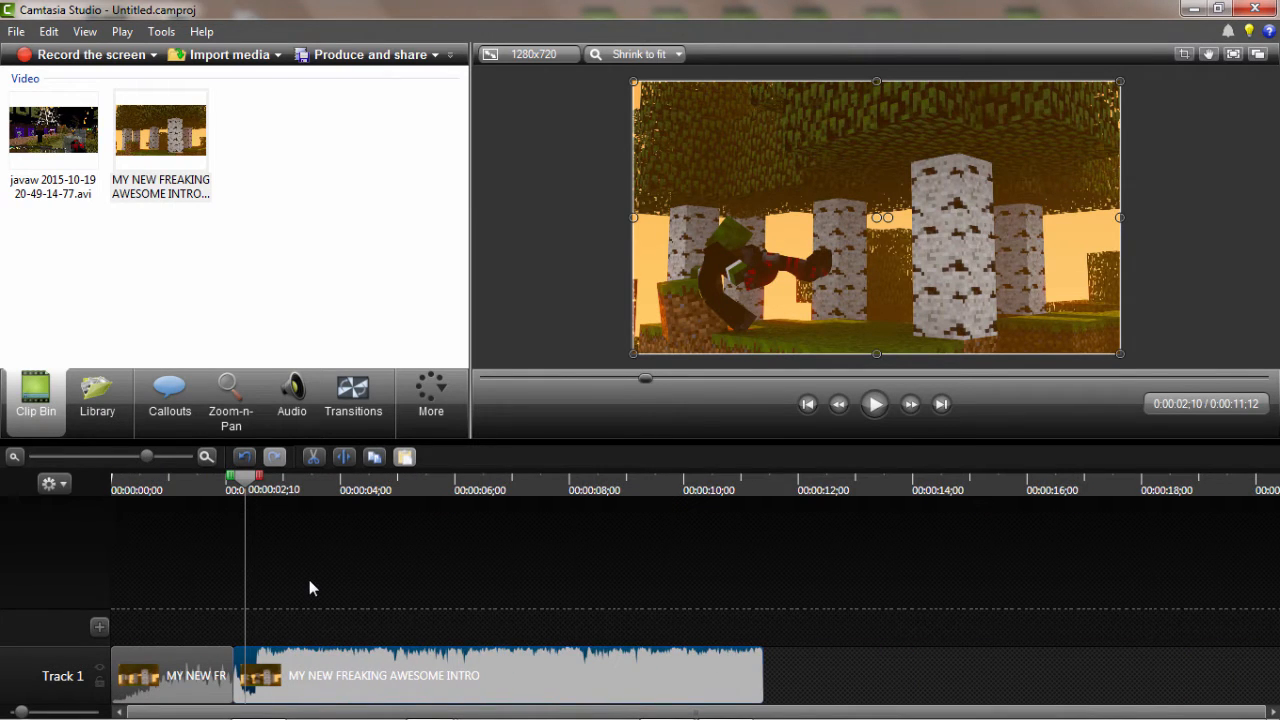
Undo the gap closing, the segment deletion and both splits so the intro clip is one piece again
click(246, 457)
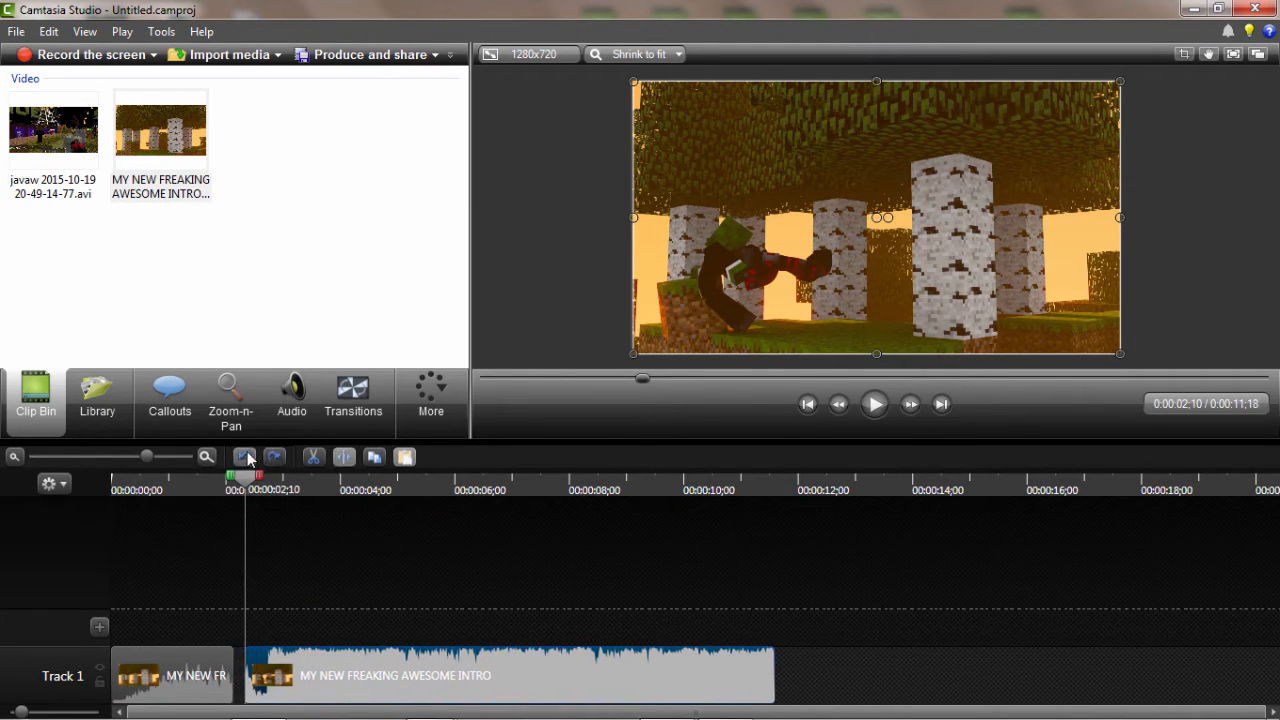
click(246, 457)
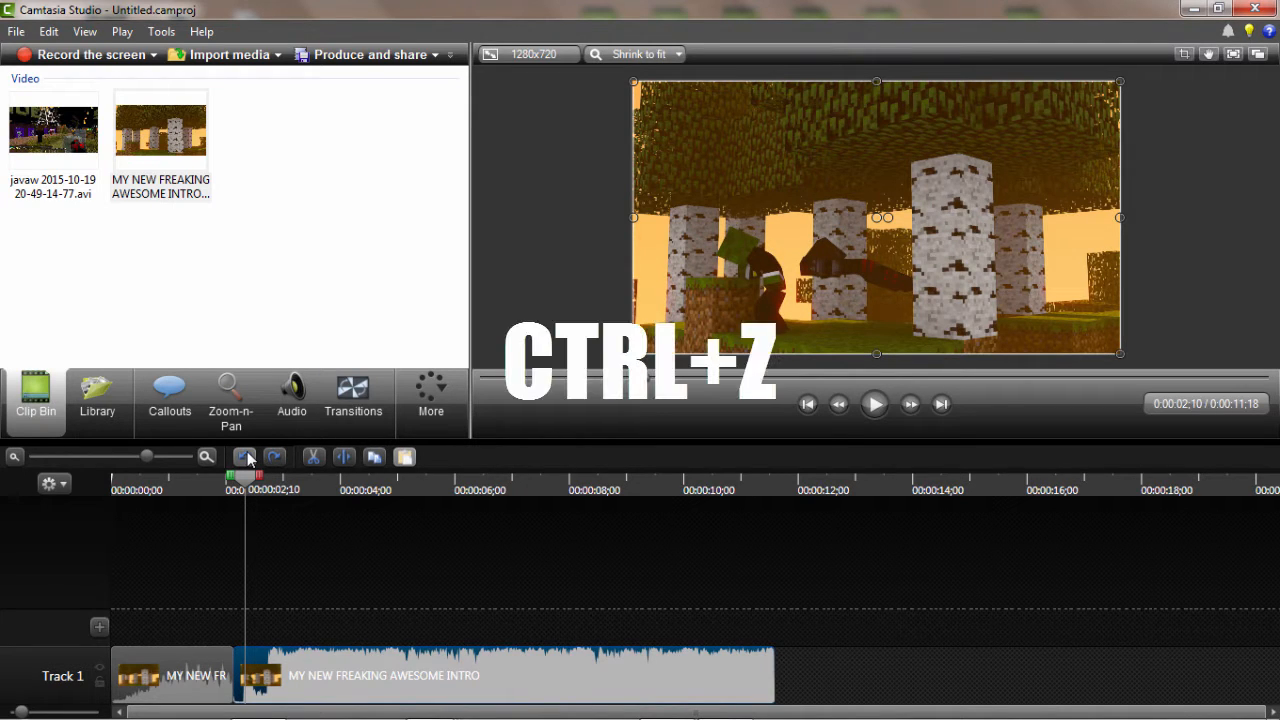
key(ctrl+z)
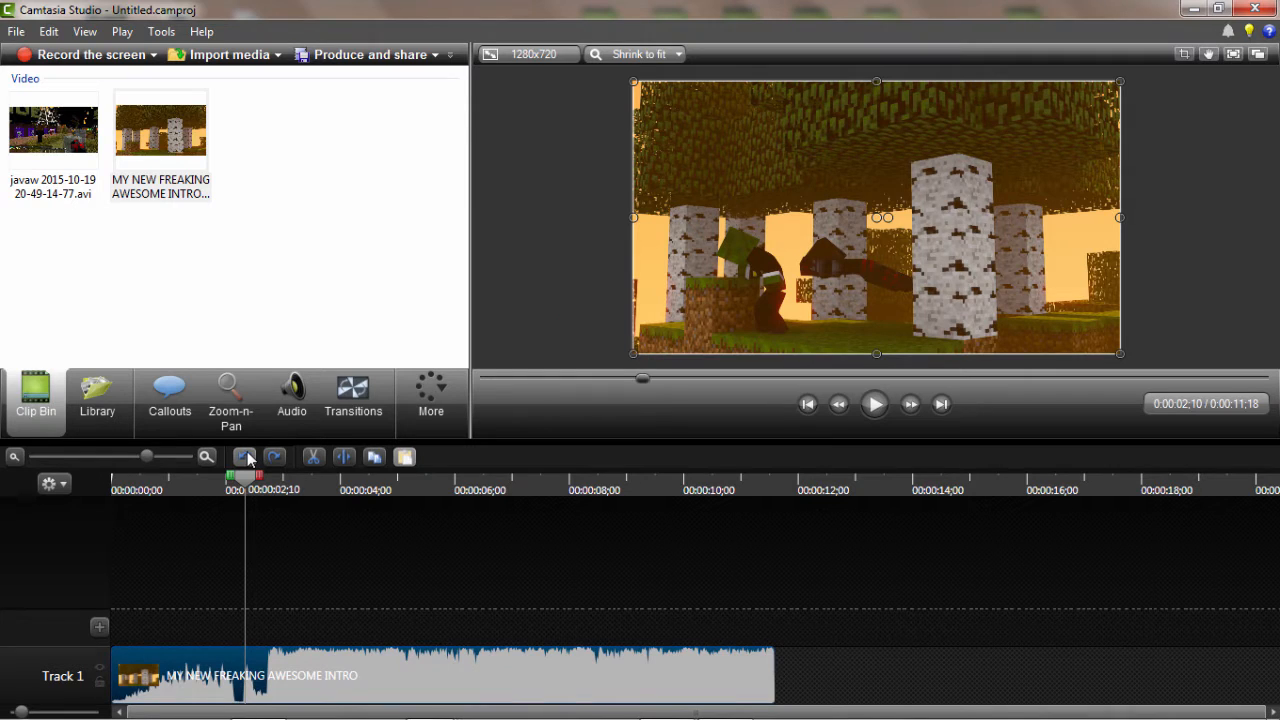
Move the playhead to 0:00:05;22 and play the intro clip on Track 1 to its end
drag(240, 480, 229, 517)
click(268, 592)
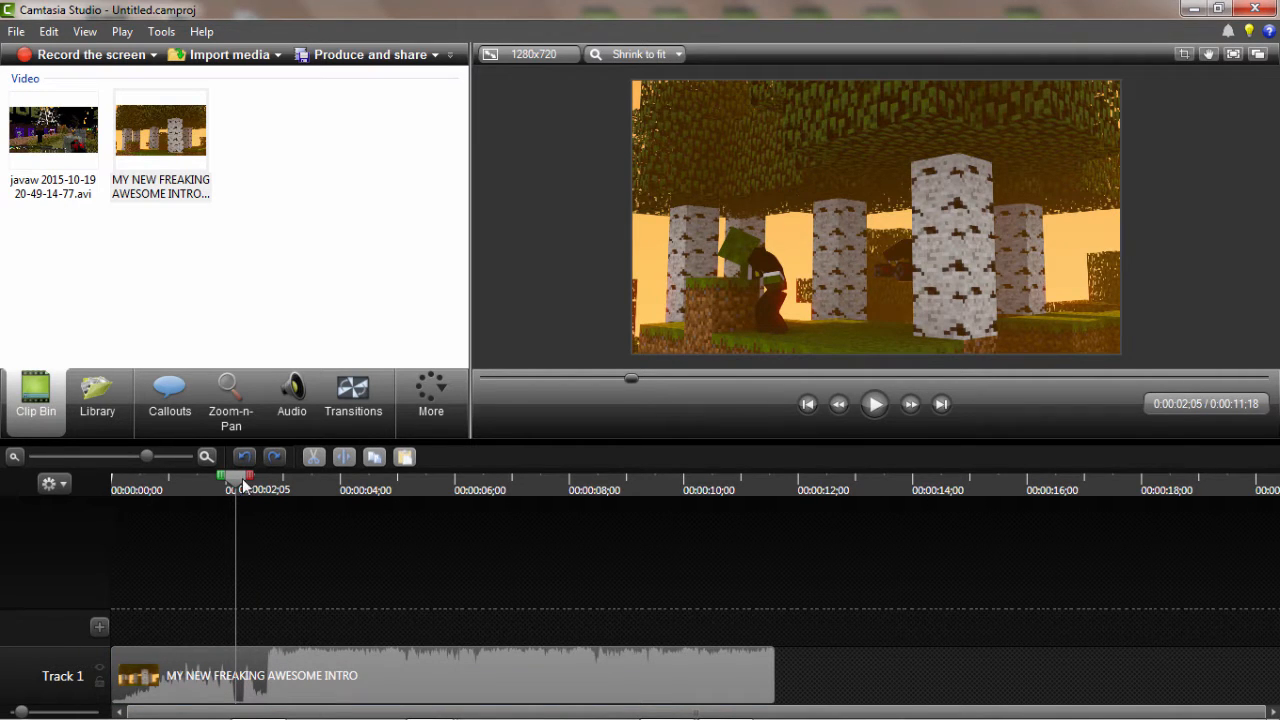
drag(240, 490, 446, 539)
click(688, 665)
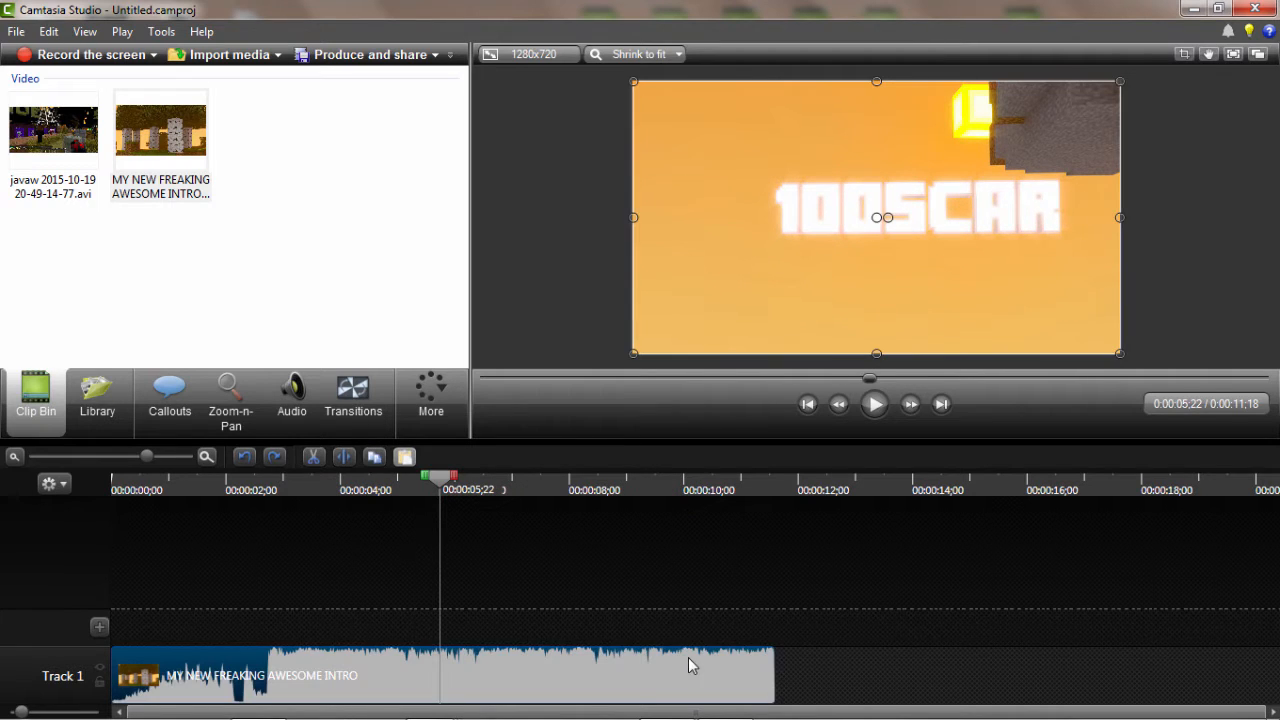
click(875, 409)
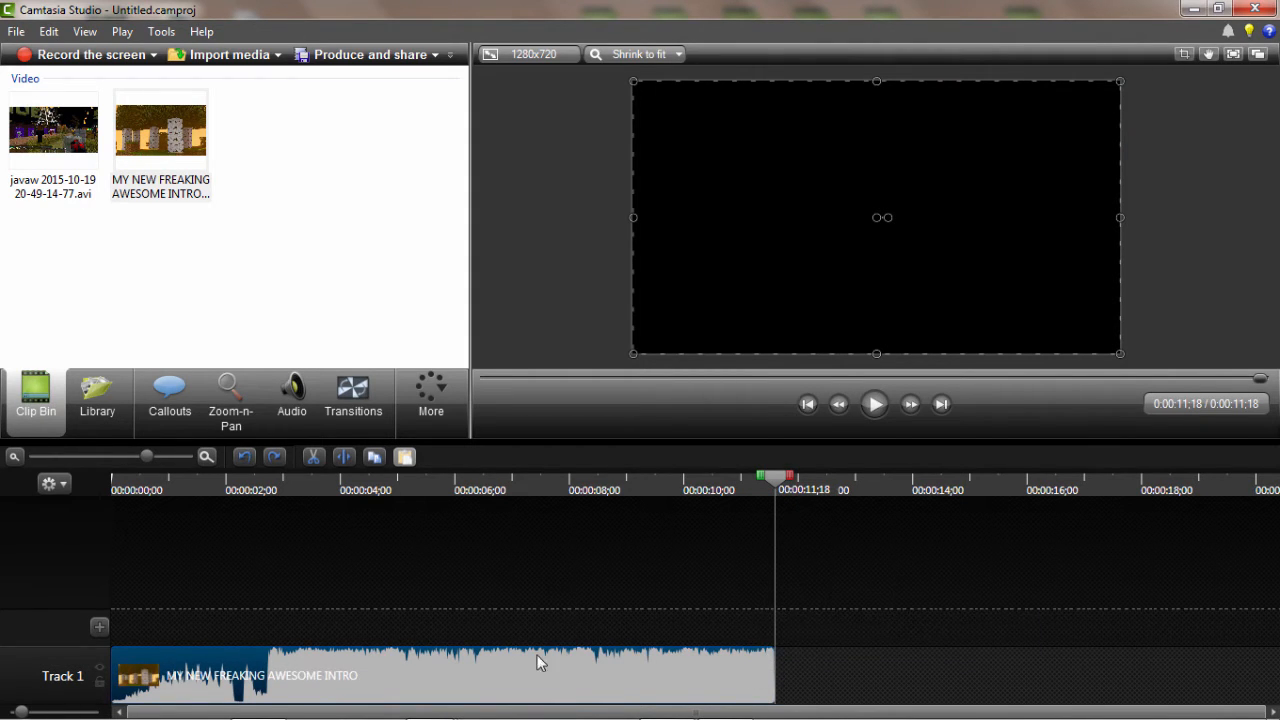
Apply an audio fade-out to the intro clip on Track 1 and play its faded ending from 0:00:08;16
click(288, 412)
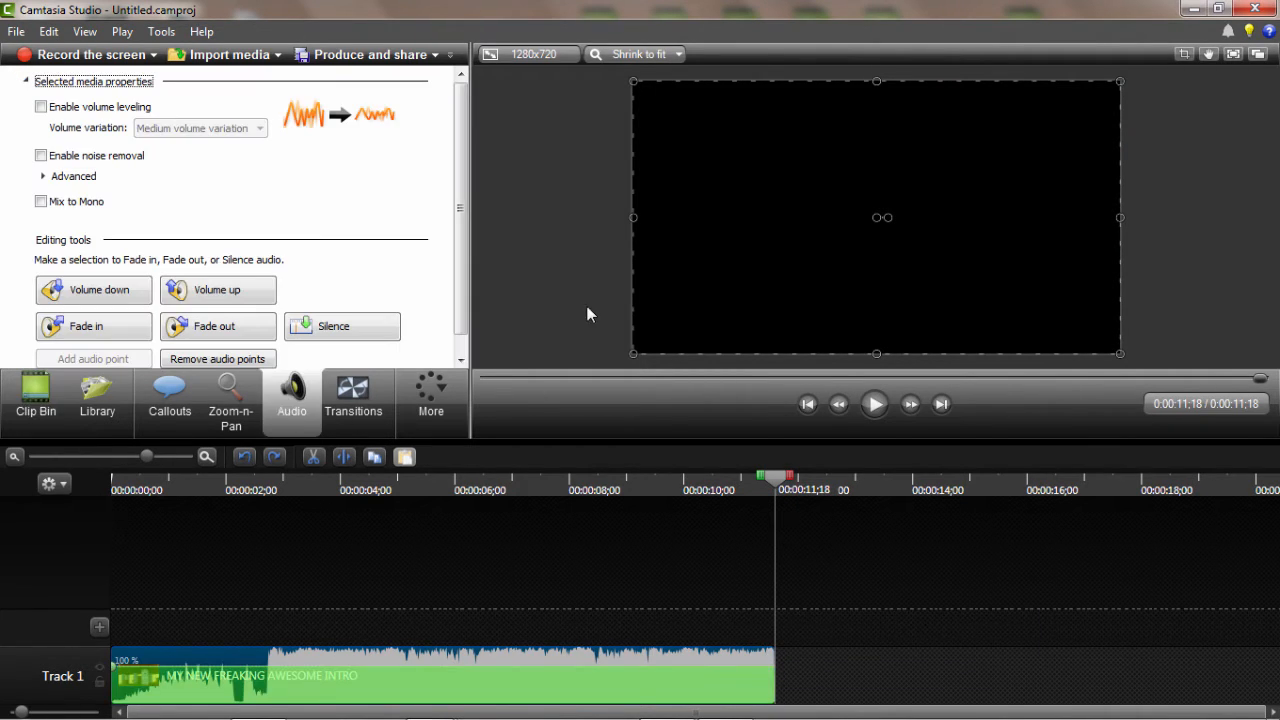
click(243, 333)
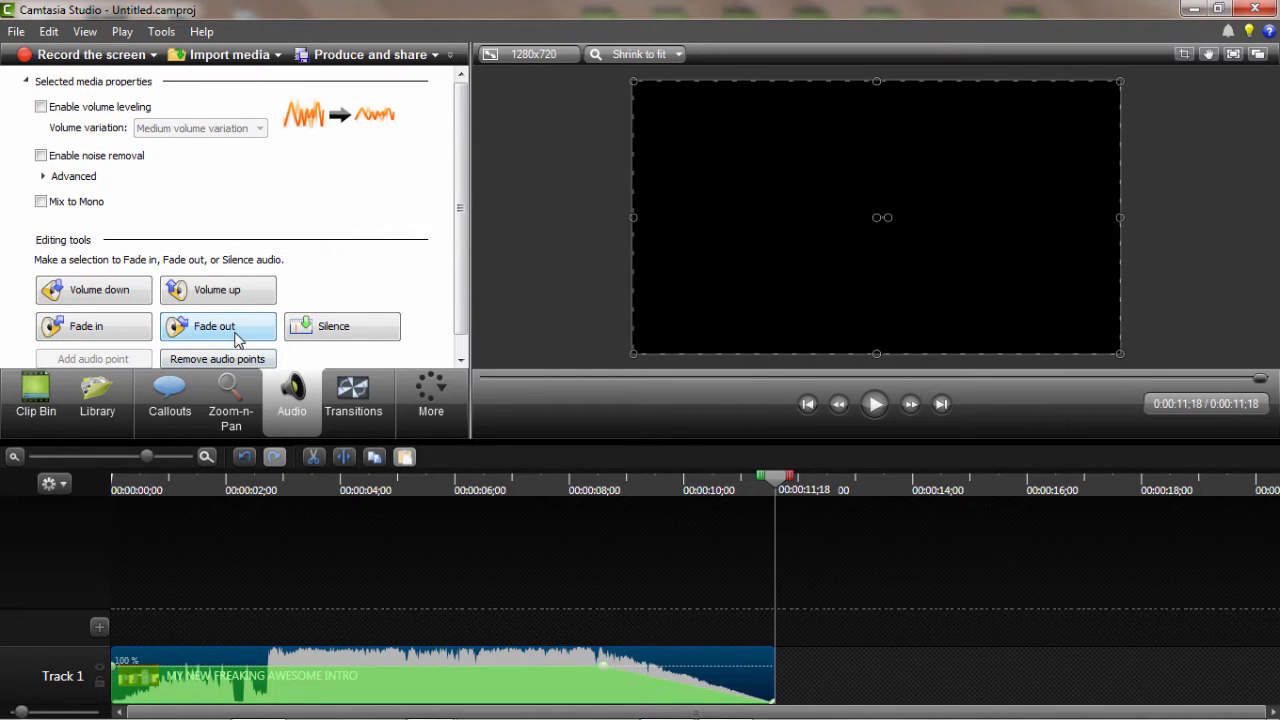
click(45, 400)
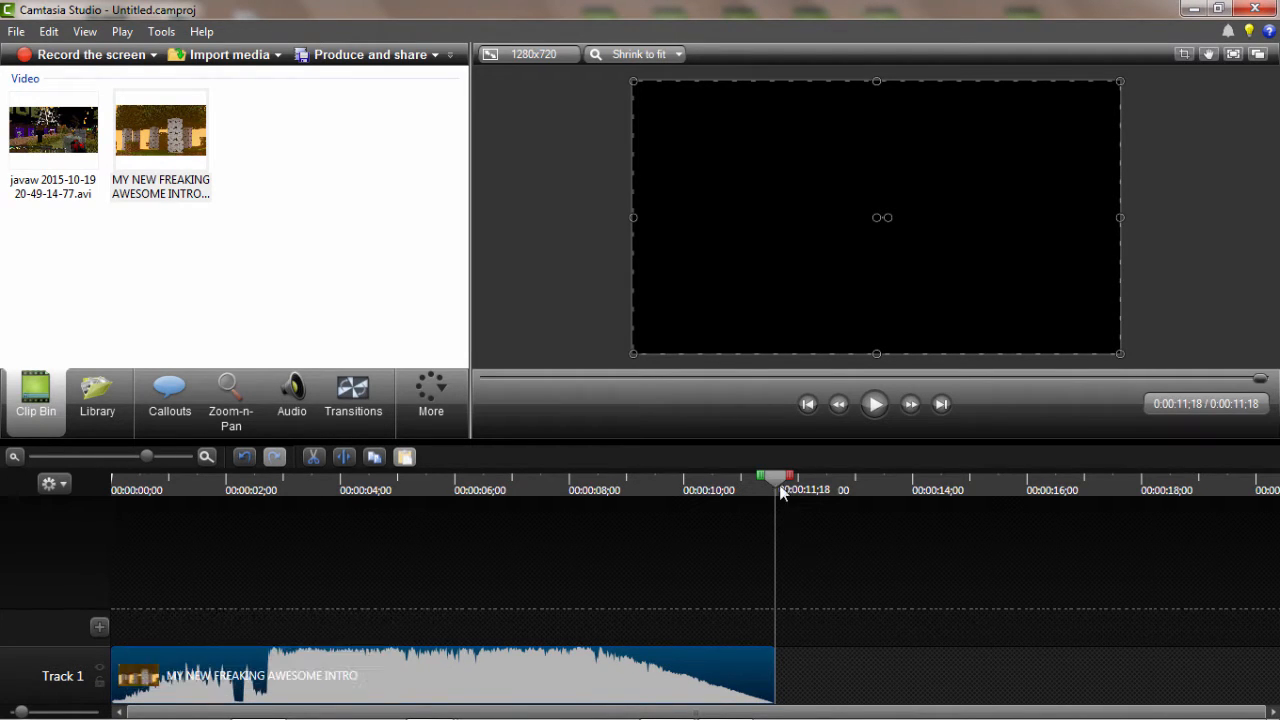
drag(729, 491, 601, 492)
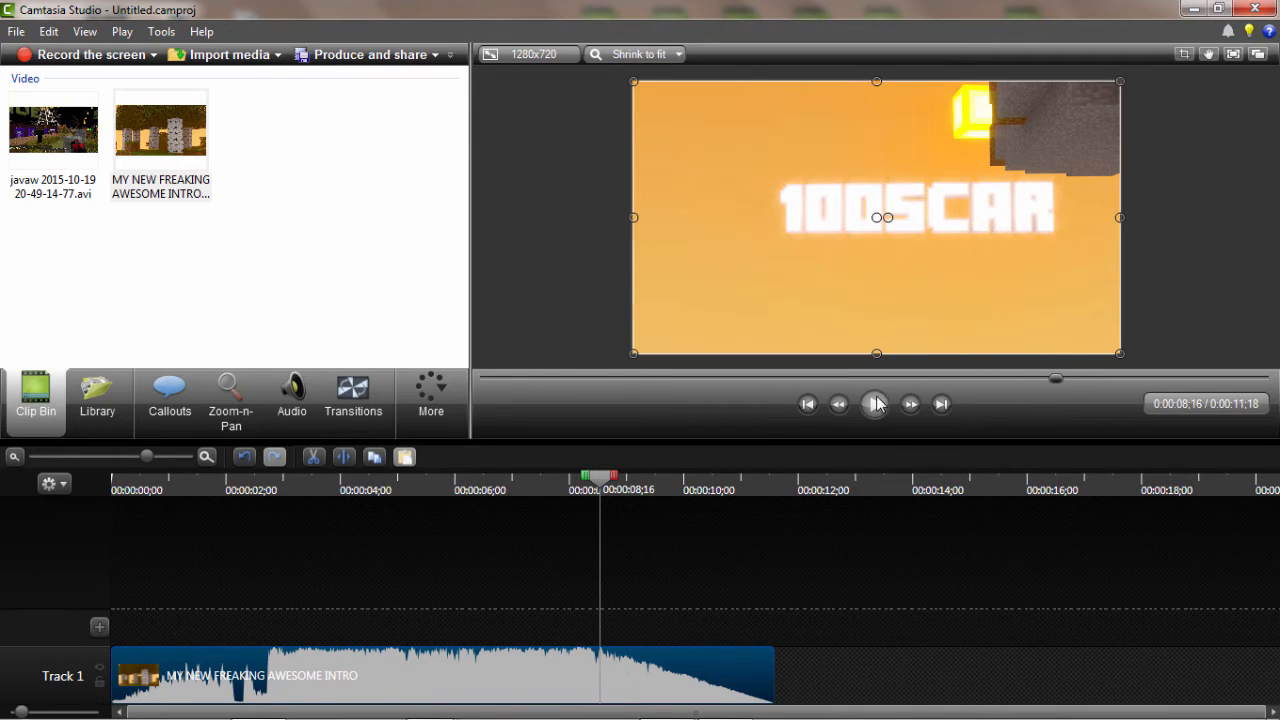
click(876, 403)
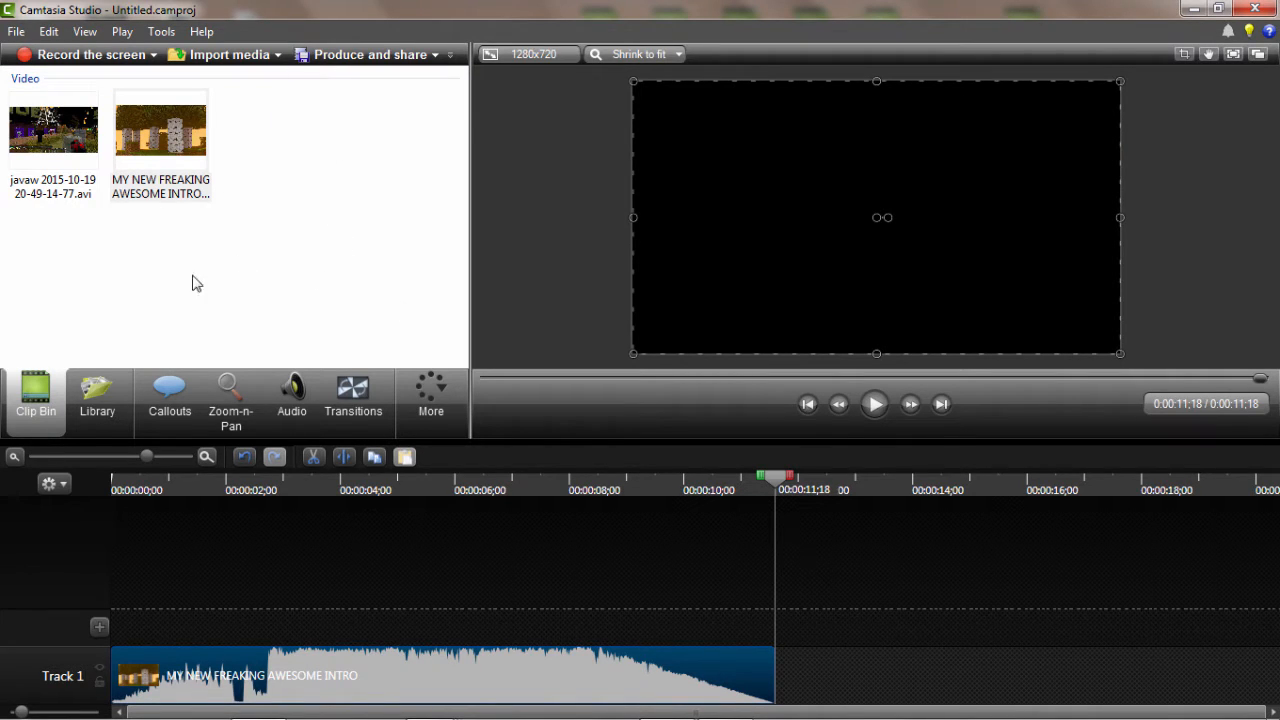
click(50, 140)
drag(80, 122, 830, 638)
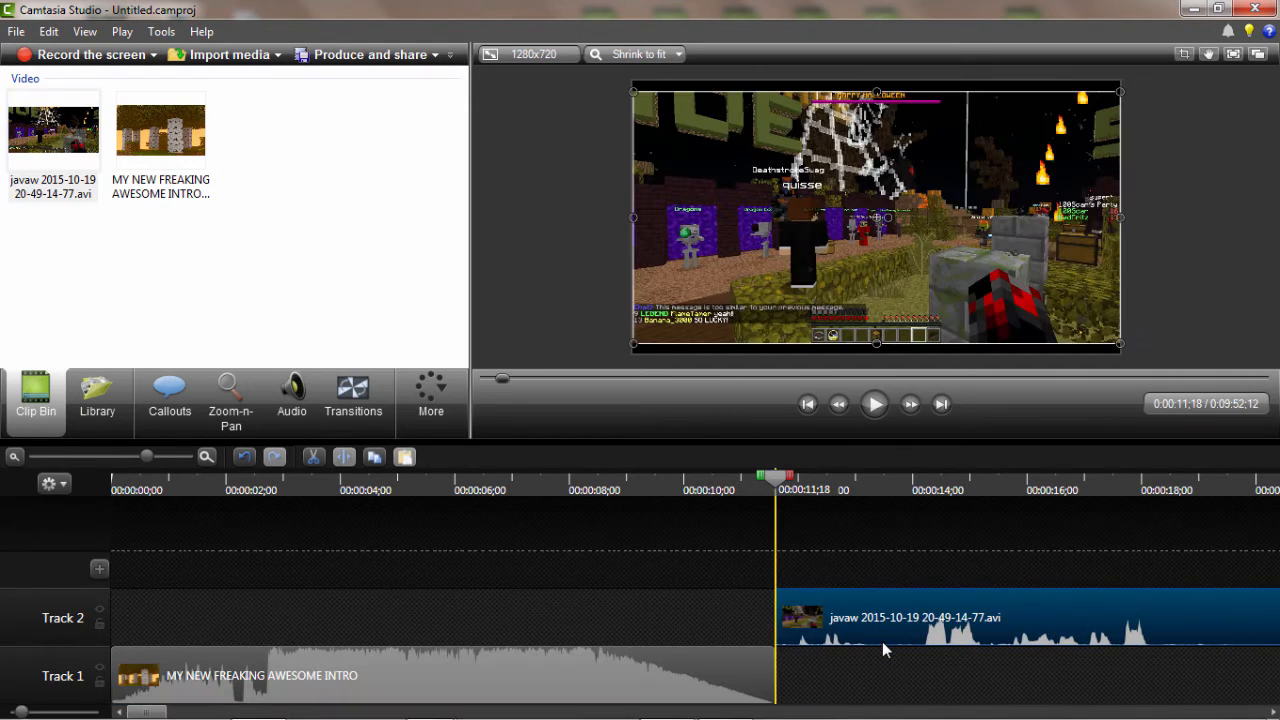
drag(877, 345, 877, 350)
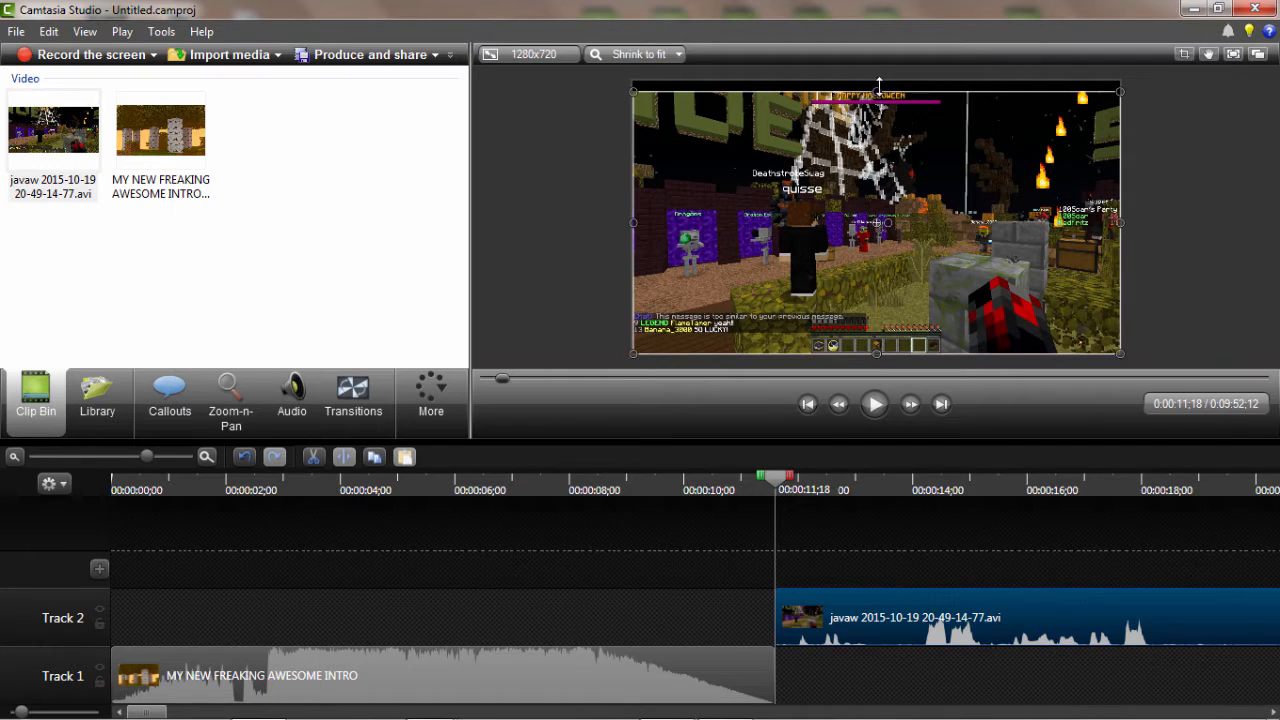
drag(876, 88, 876, 80)
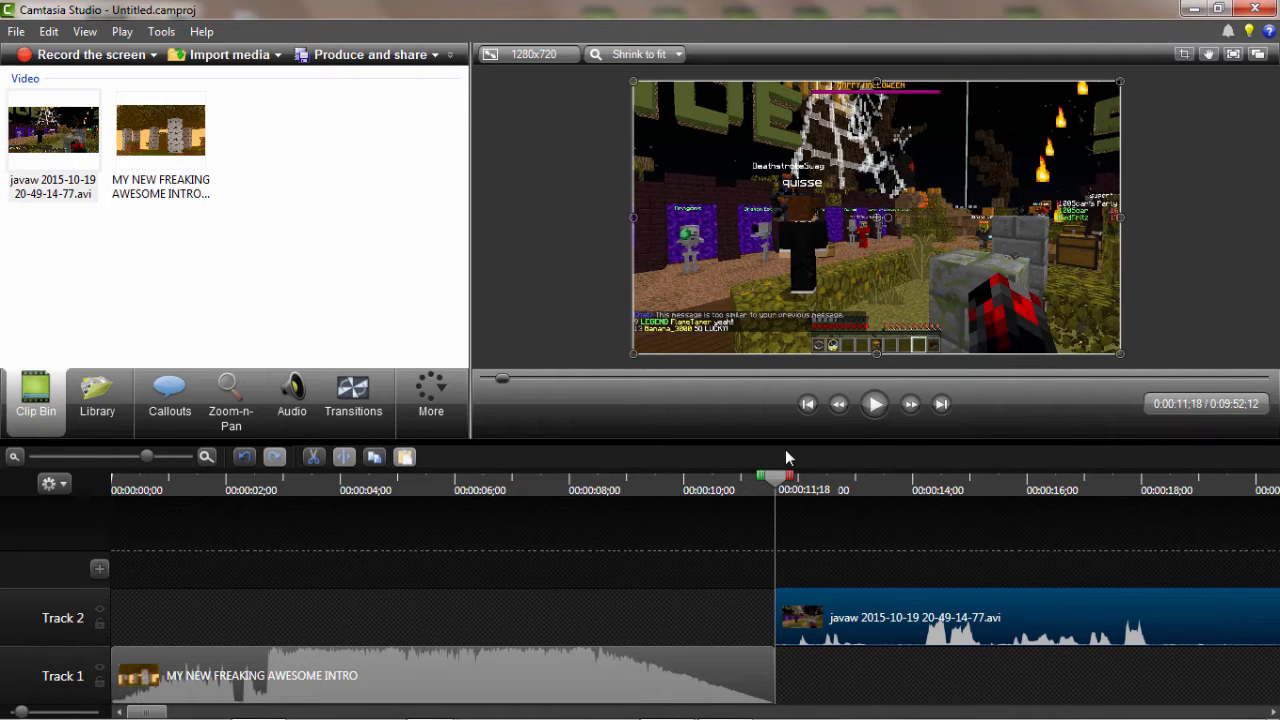
Play the start of the gameplay clip on Track 2 and pause it at 0:00:15;16
click(874, 404)
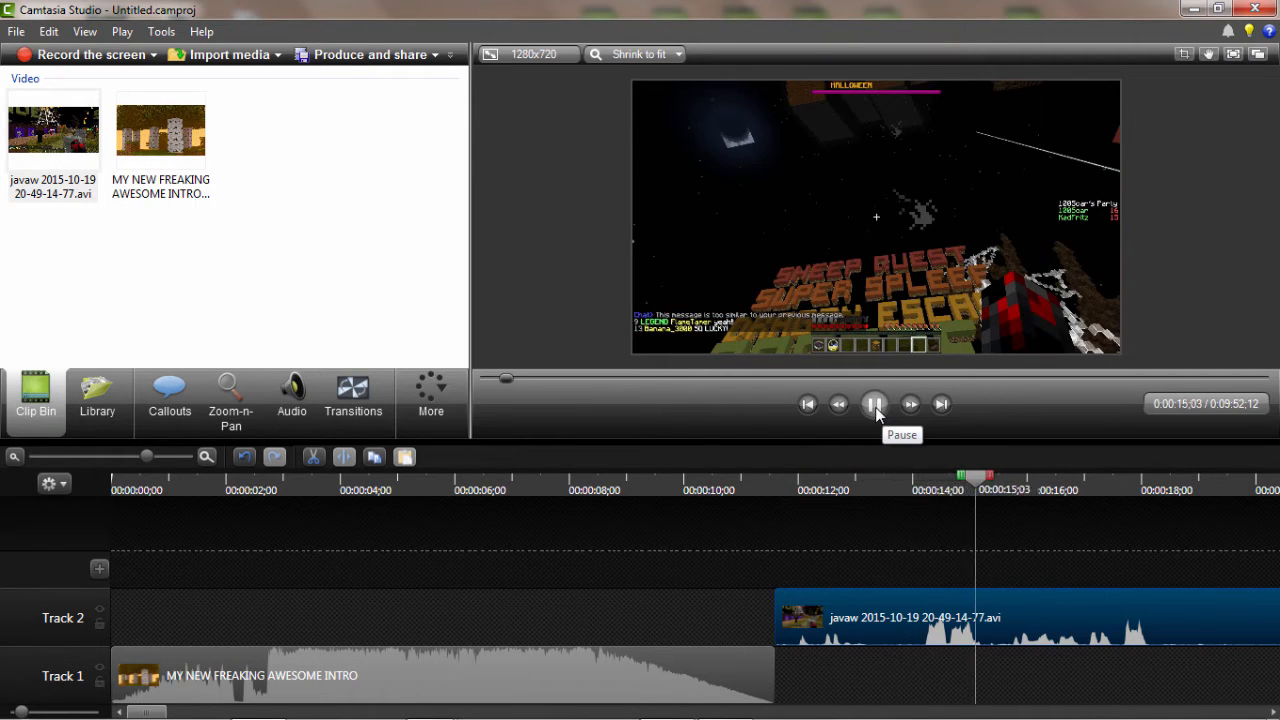
click(875, 405)
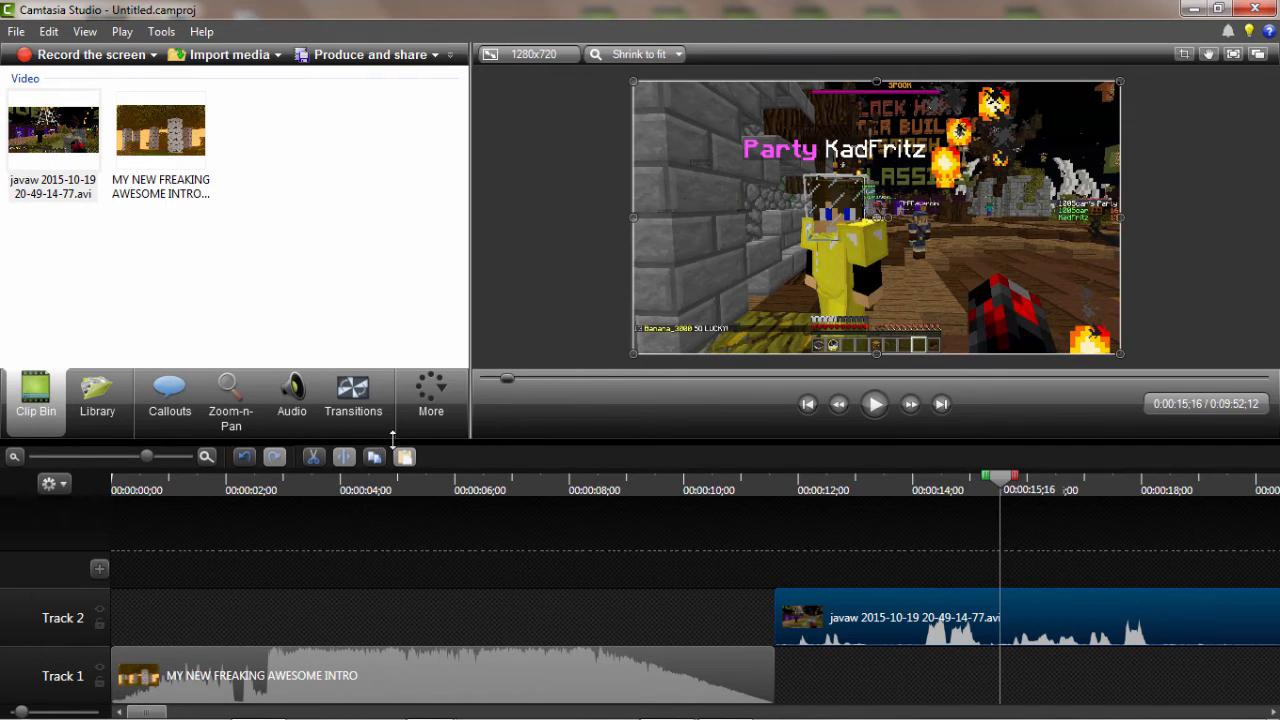
Enable noise removal on the Track 2 gameplay clip and set its sensitivity to 75
click(293, 398)
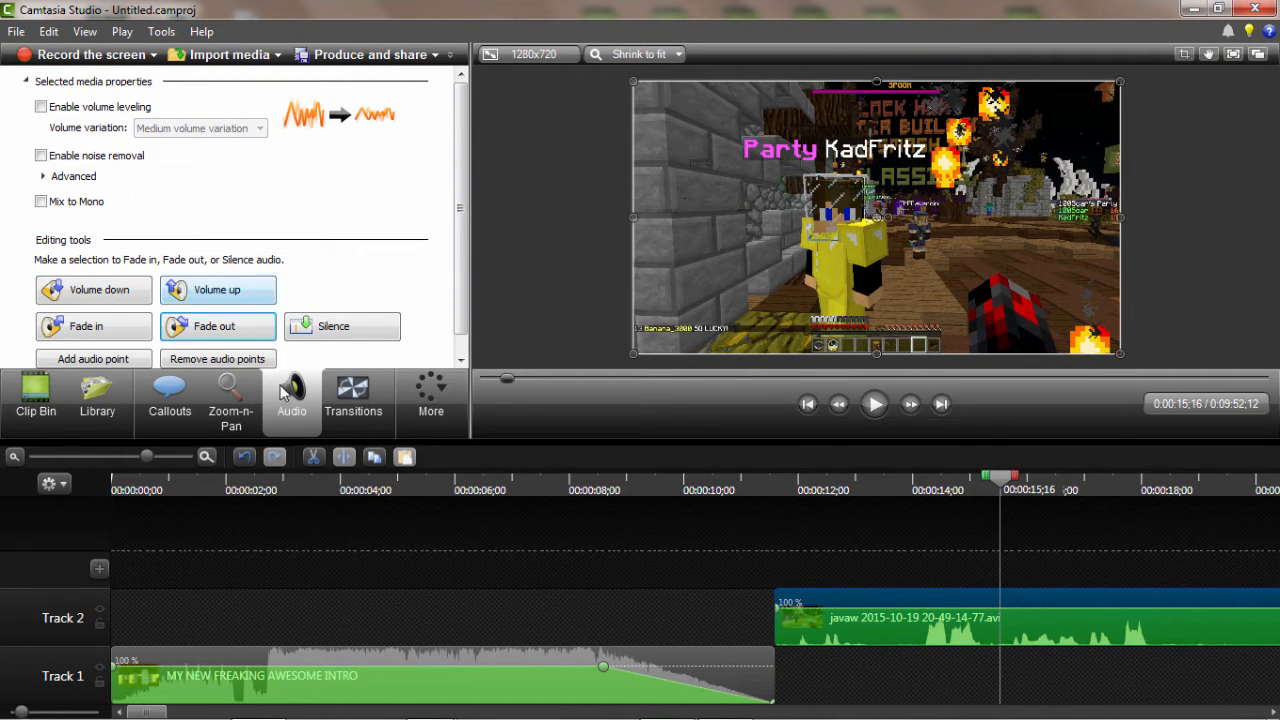
click(878, 634)
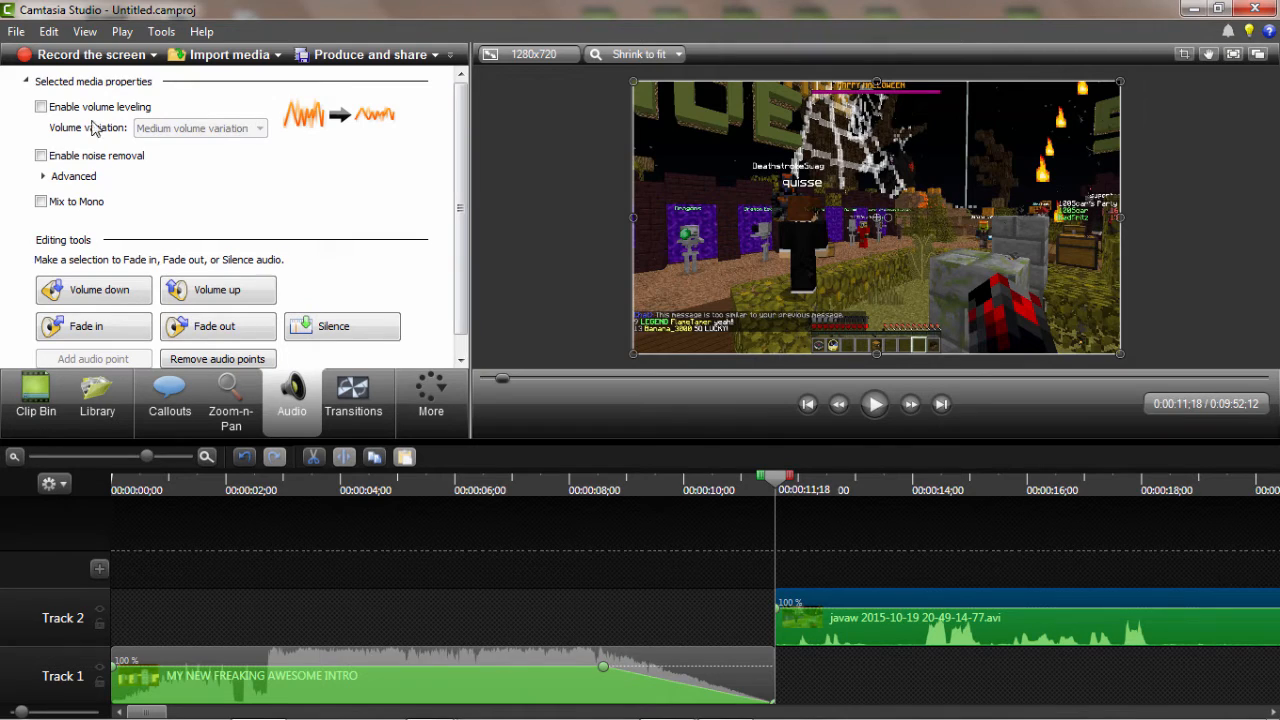
click(40, 158)
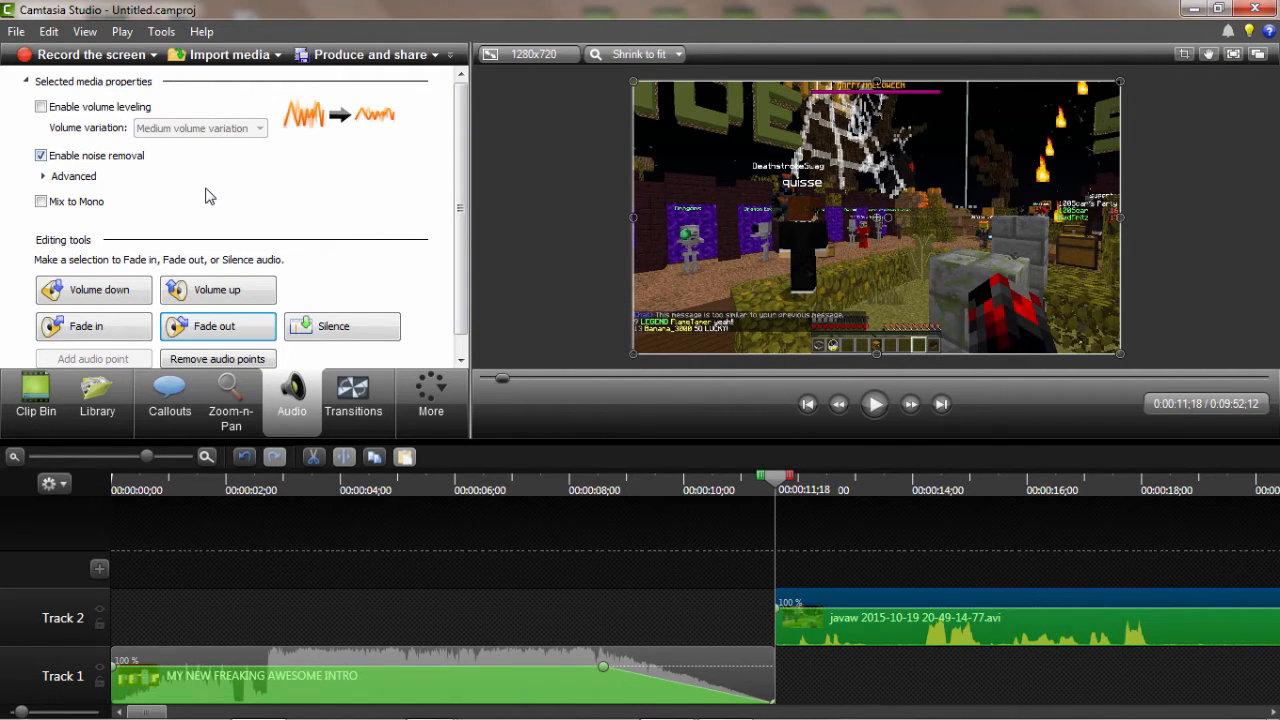
click(84, 177)
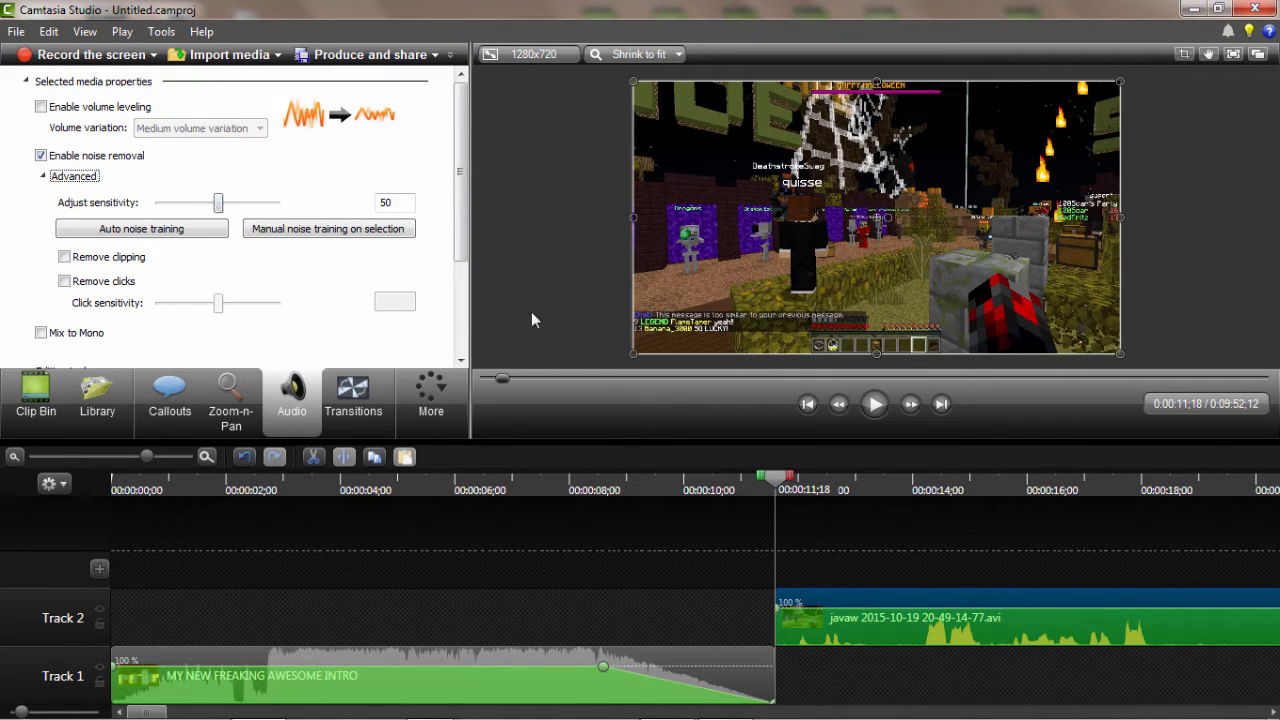
drag(221, 205, 246, 206)
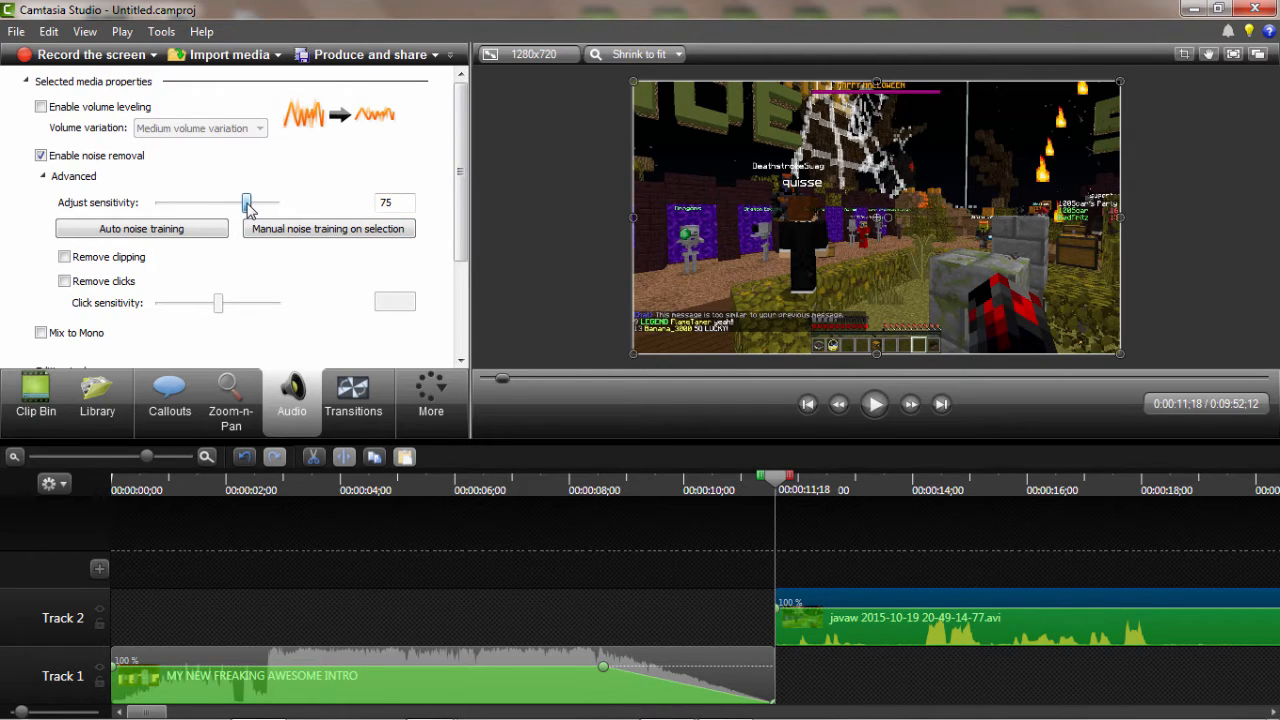
Play the noise-reduced gameplay clip from its beginning, and replay it from 0:00:12;13 to judge the audio
click(876, 412)
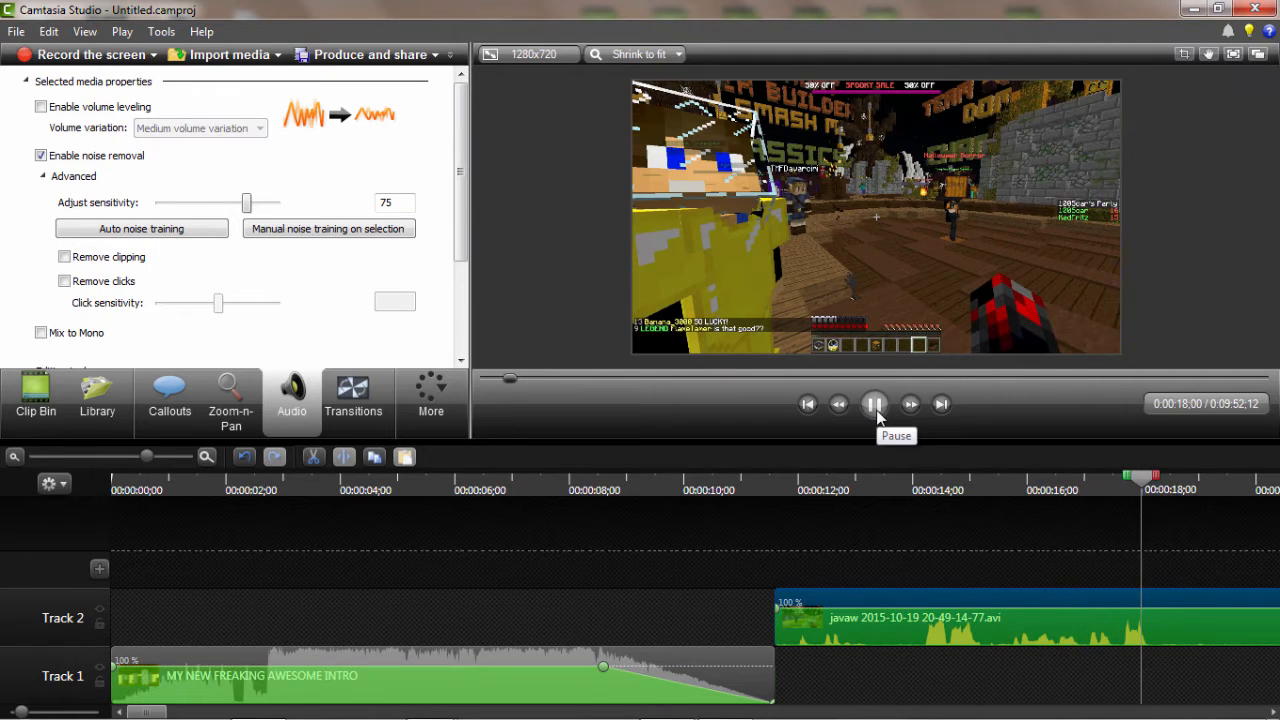
click(876, 412)
drag(1140, 490, 836, 494)
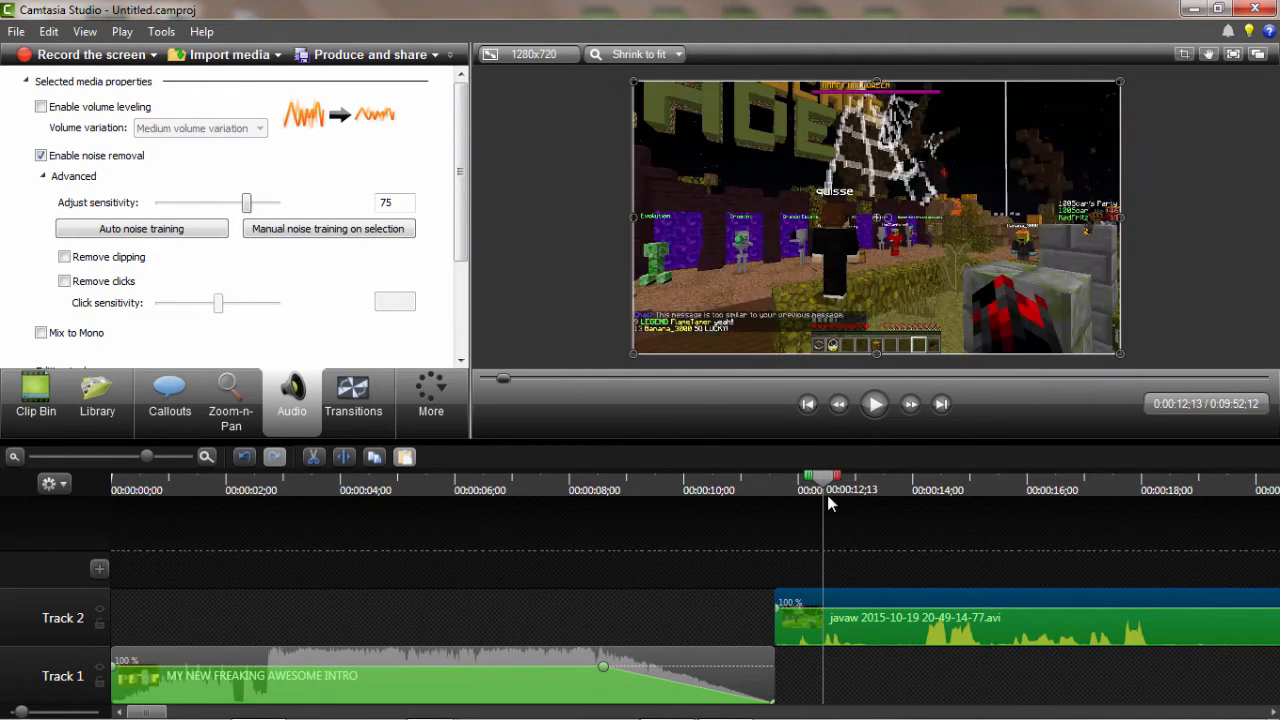
click(873, 417)
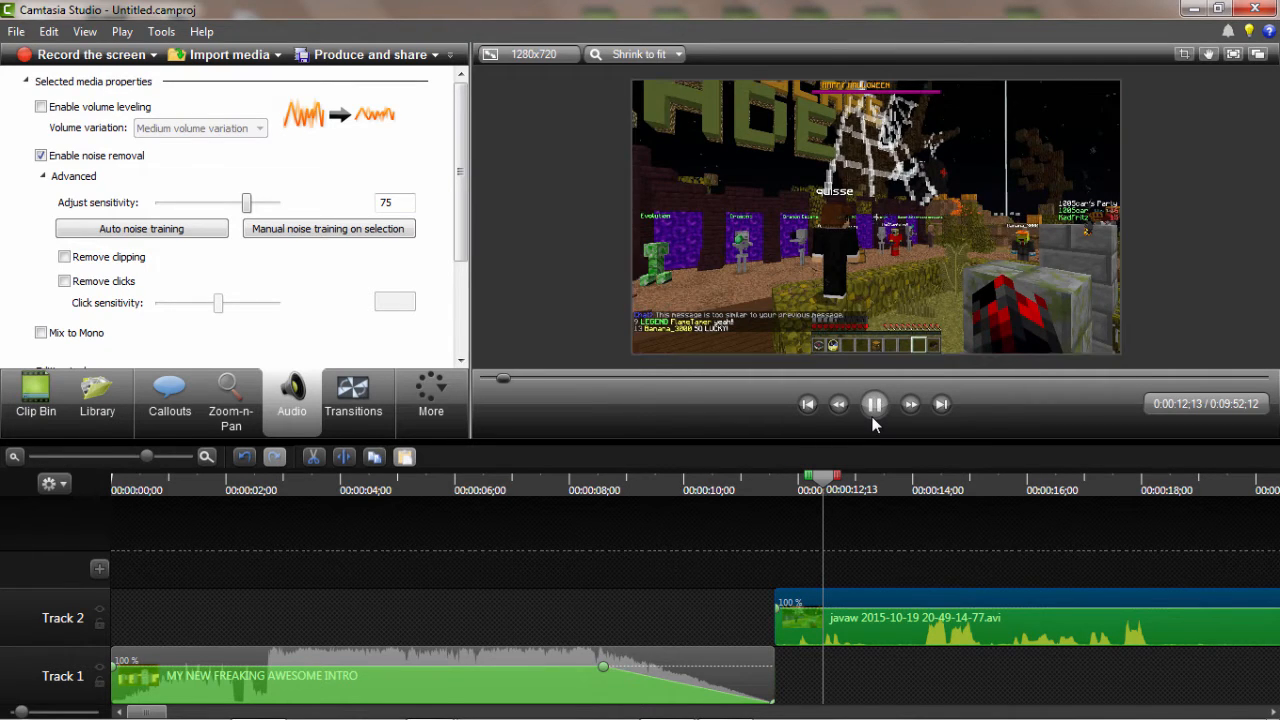
click(873, 417)
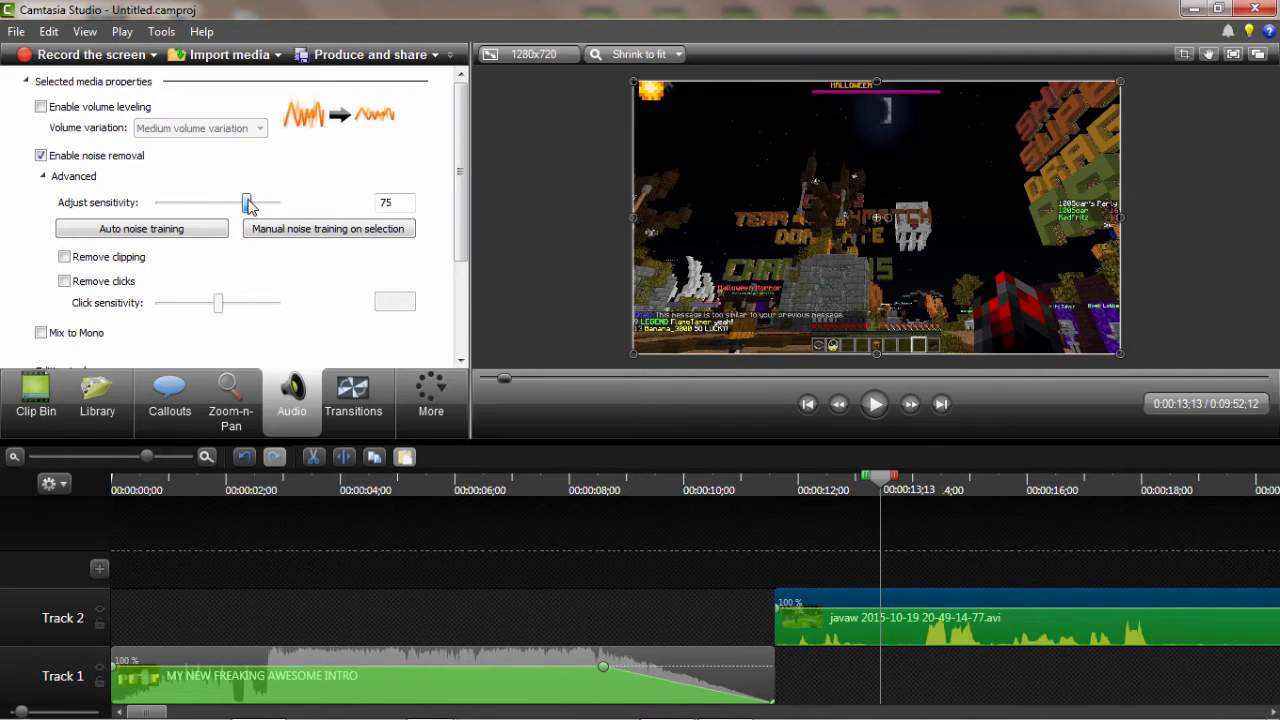
Set the noise removal sensitivity to 30 and play the gameplay clip from 0:00:12;09 to check the audio
drag(249, 205, 203, 219)
drag(882, 484, 816, 484)
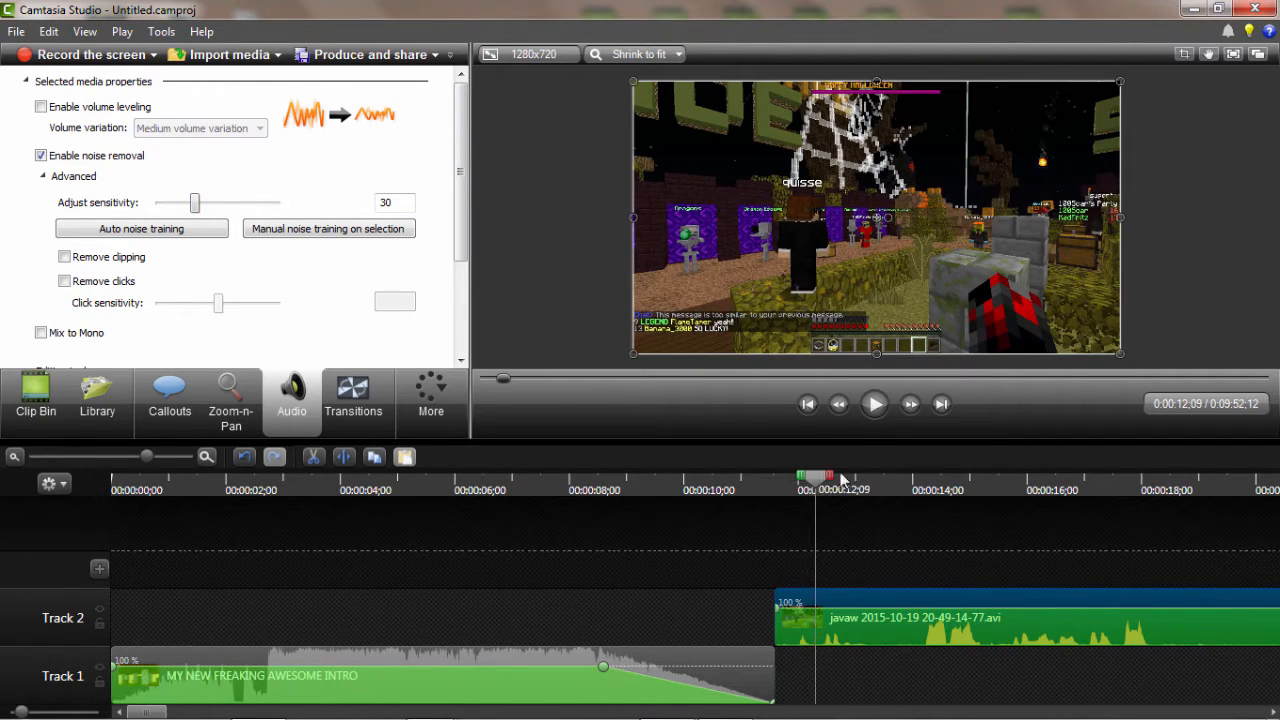
click(874, 410)
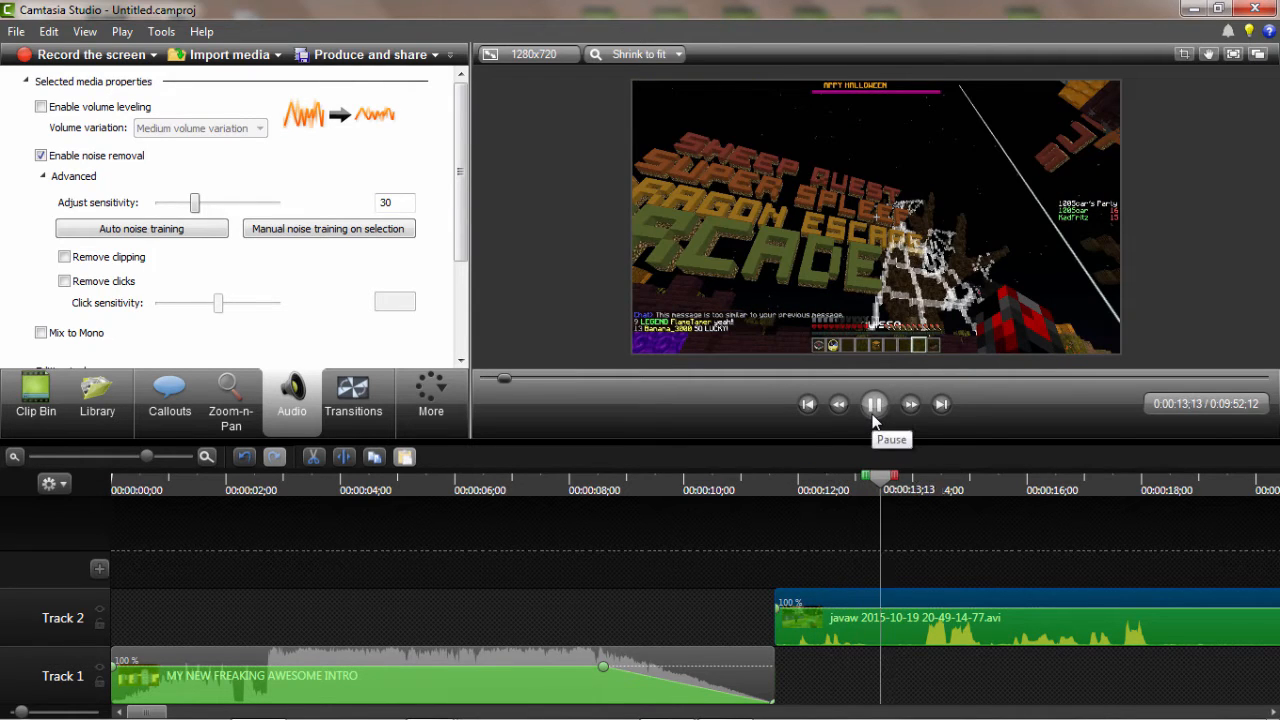
click(873, 414)
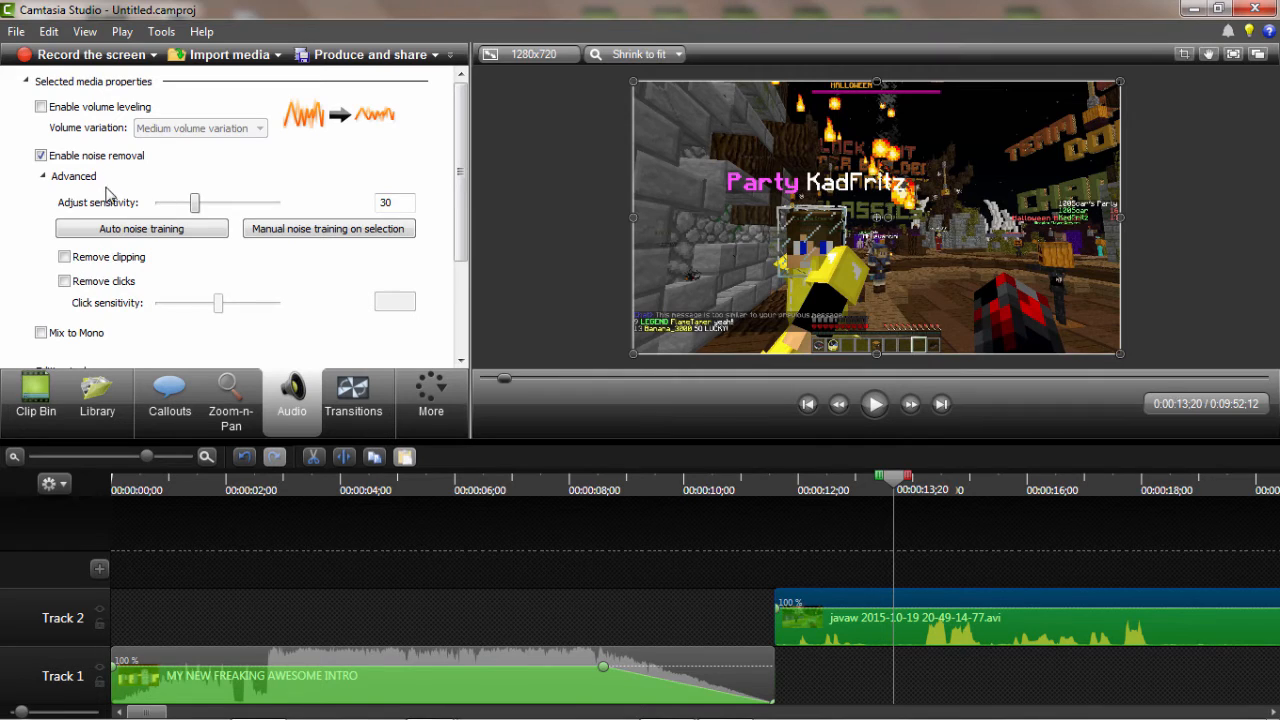
Collapse the advanced noise removal settings and enable volume leveling for the gameplay clip on Track 2
click(56, 177)
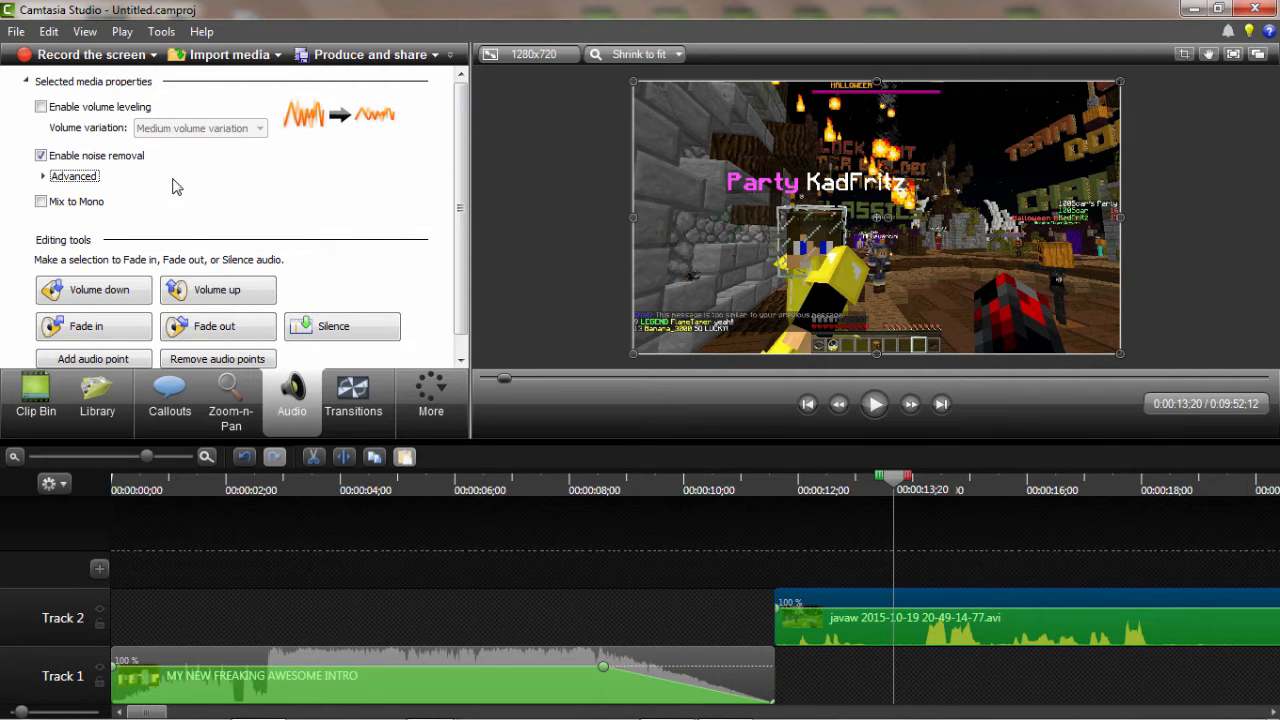
click(113, 108)
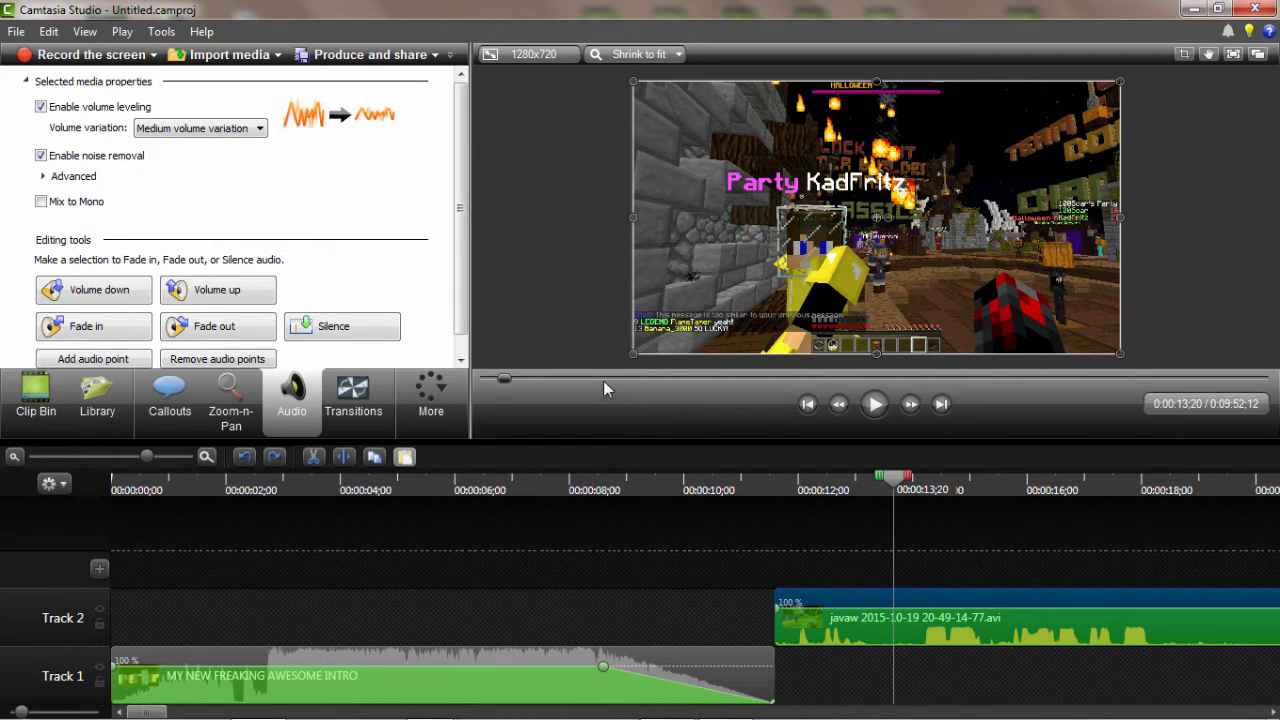
Disable volume leveling for the gameplay clip on Track 2 and enable it again to compare the waveform
click(100, 107)
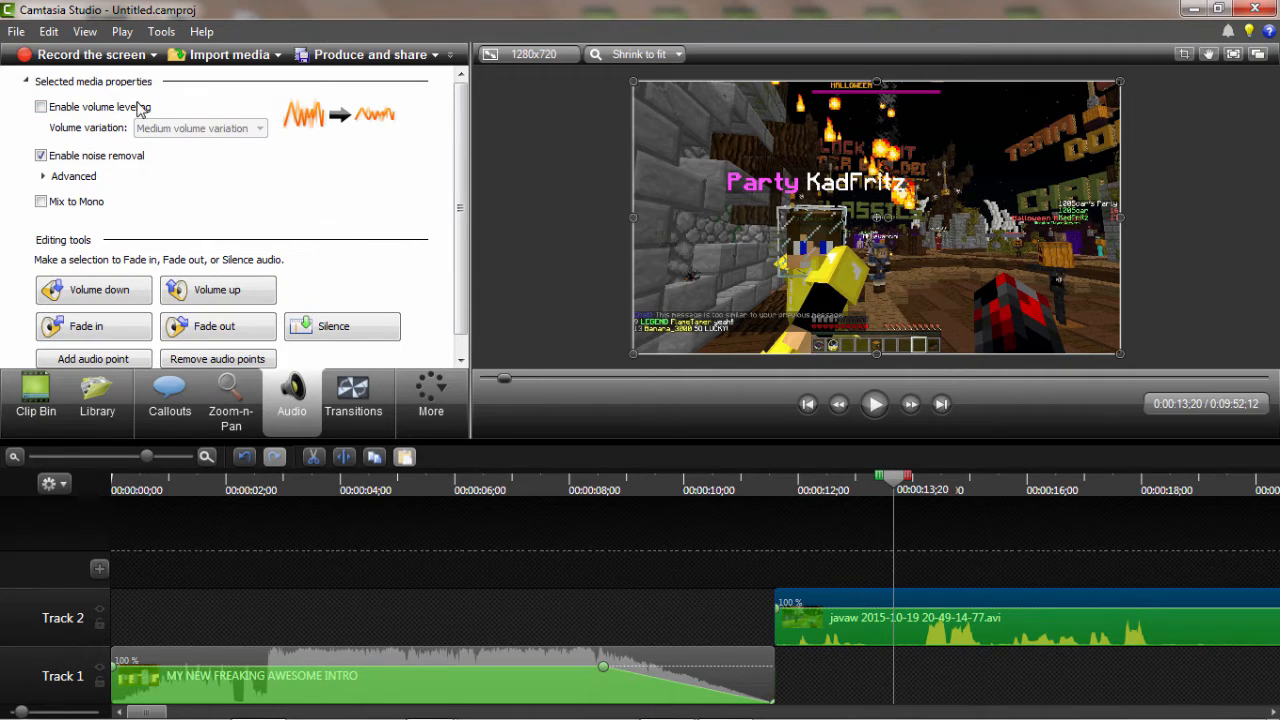
click(138, 108)
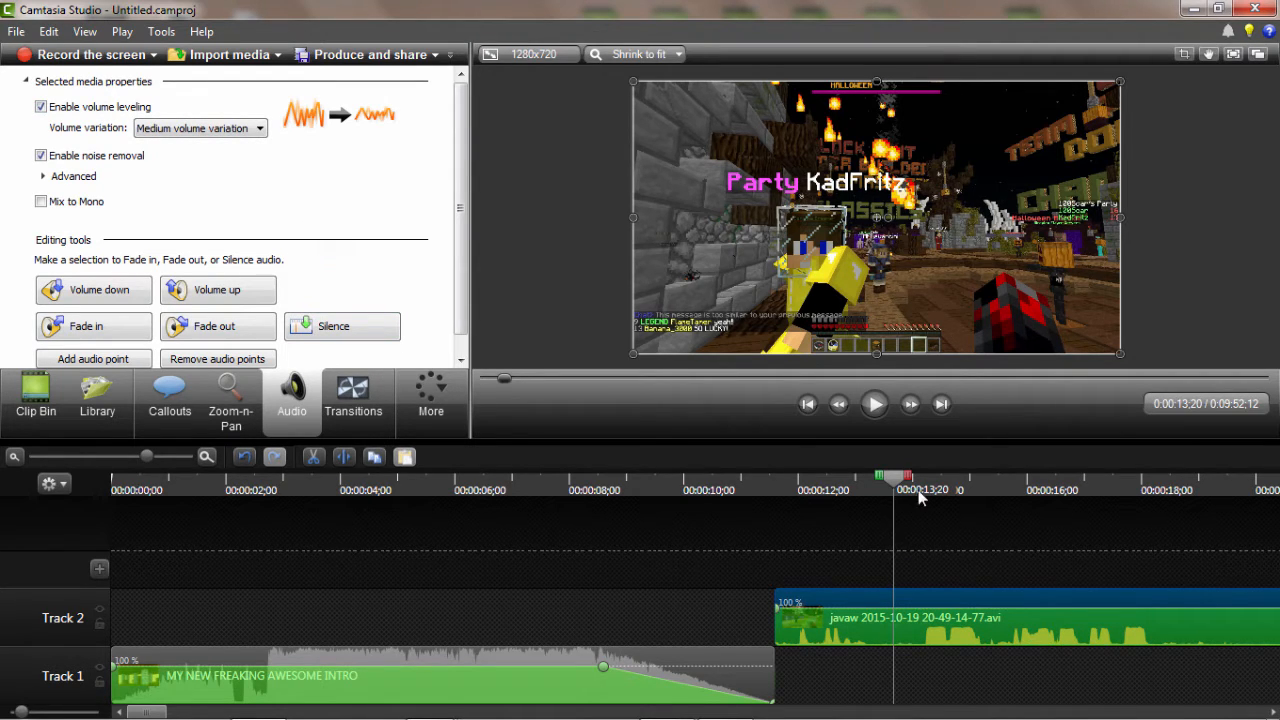
click(36, 395)
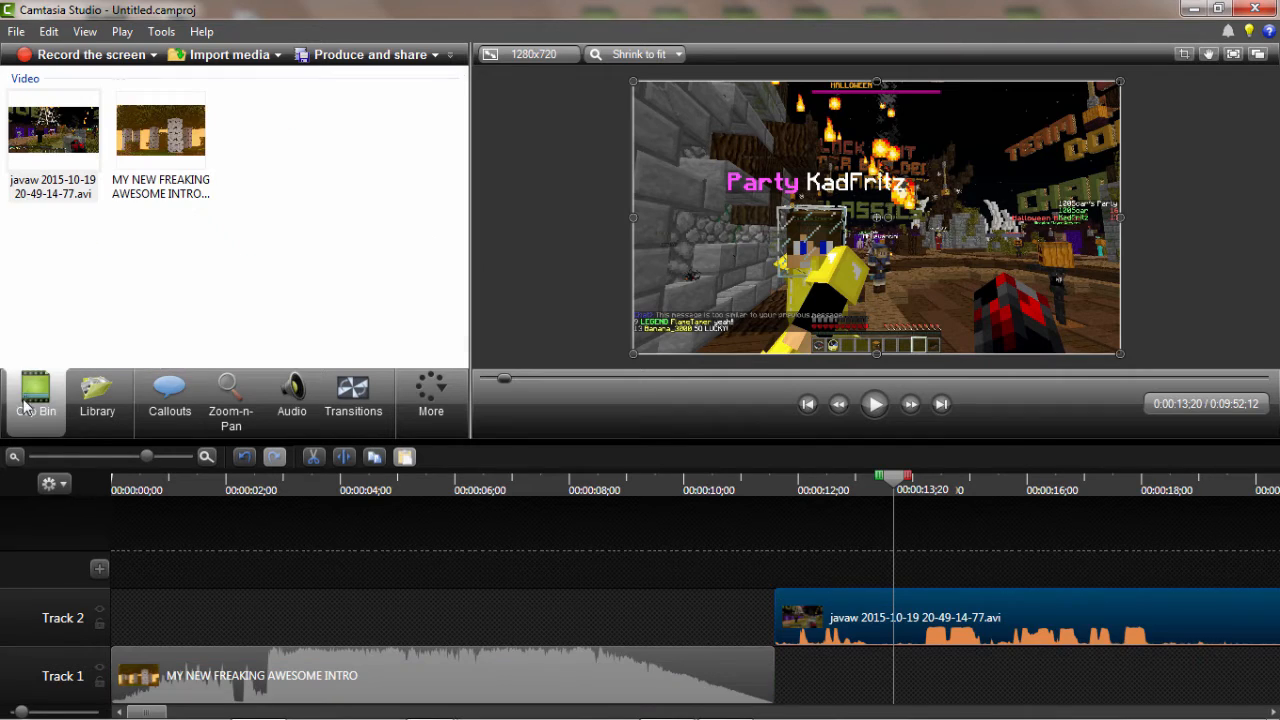
click(298, 398)
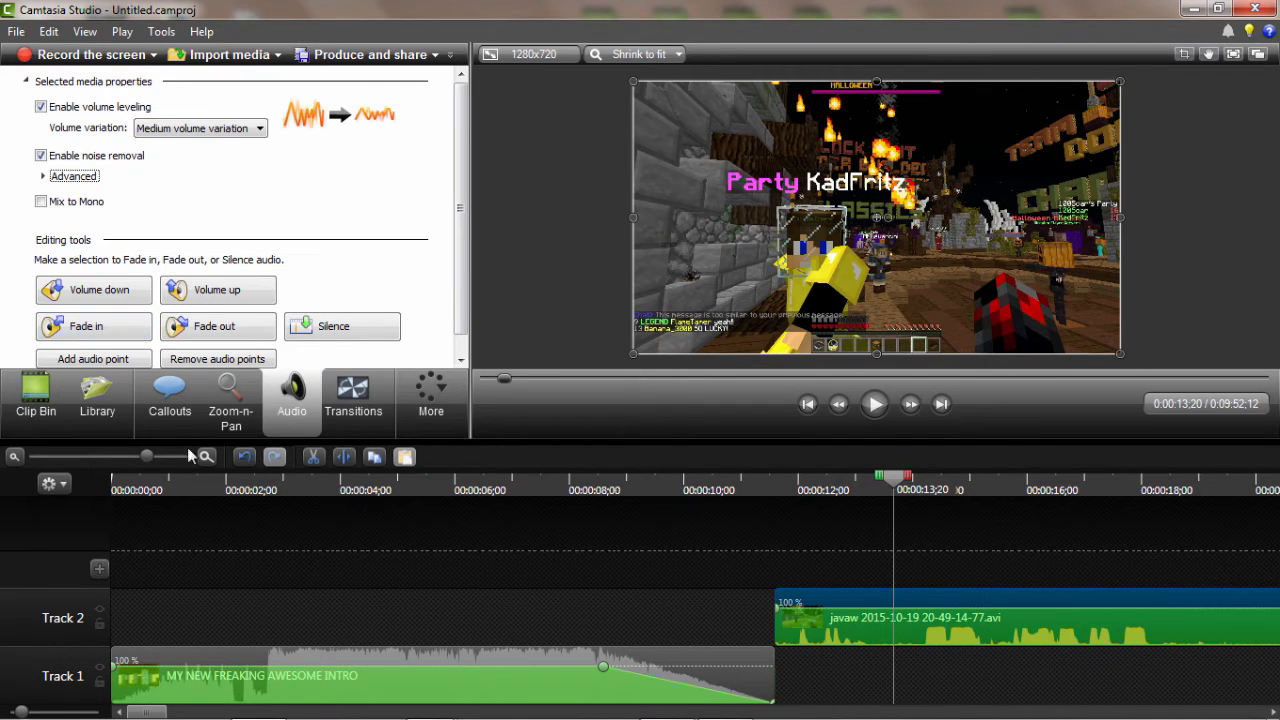
click(799, 691)
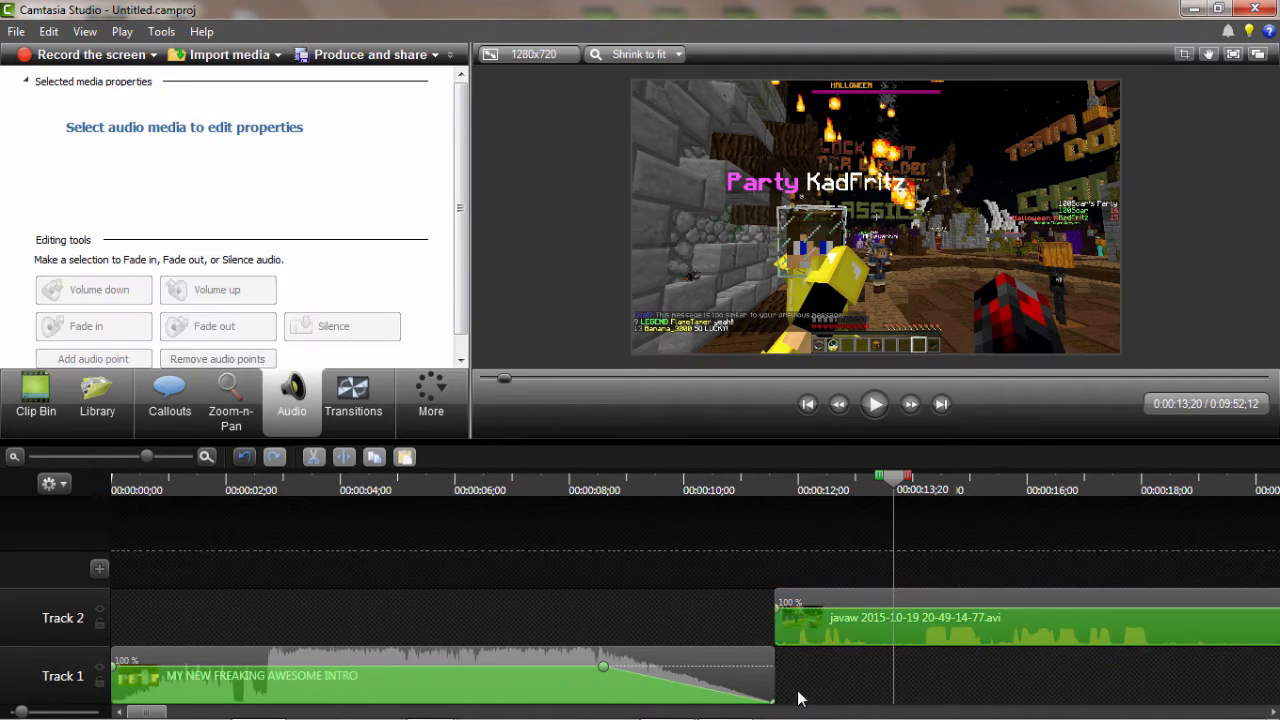
click(38, 405)
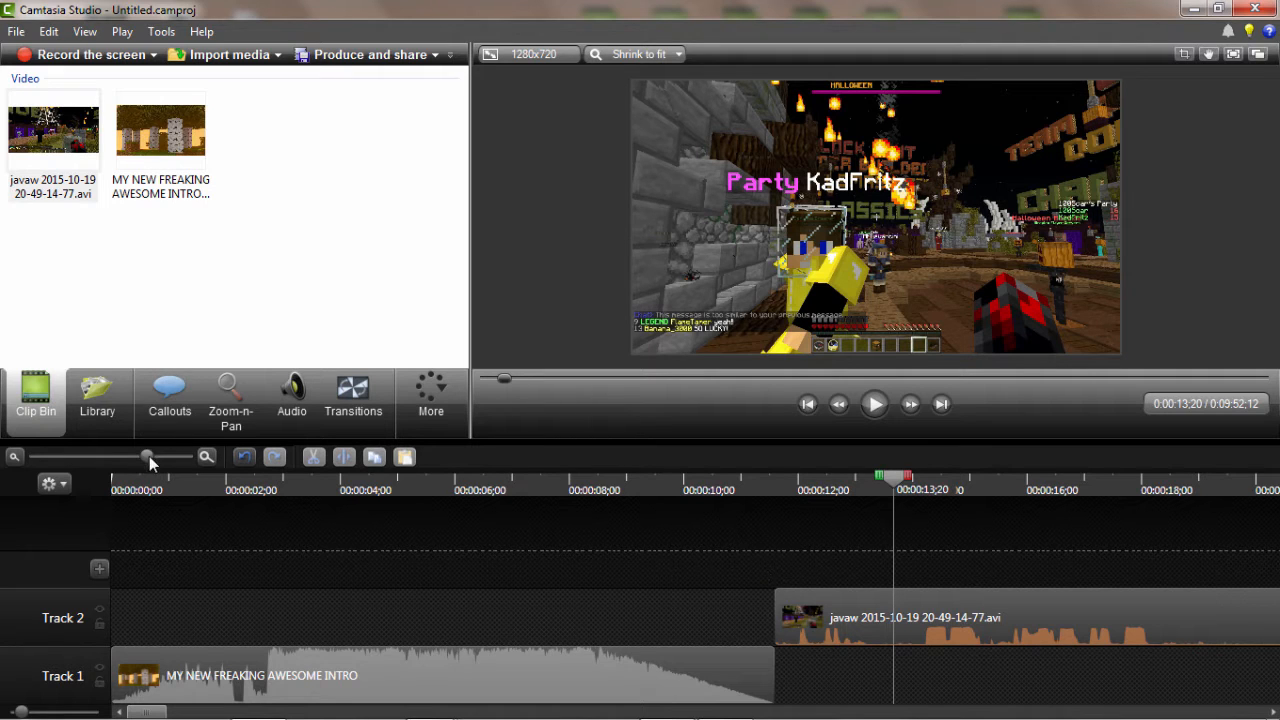
Split the gameplay clip on Track 2 at 0:00:21;11
drag(148, 457, 123, 460)
click(411, 617)
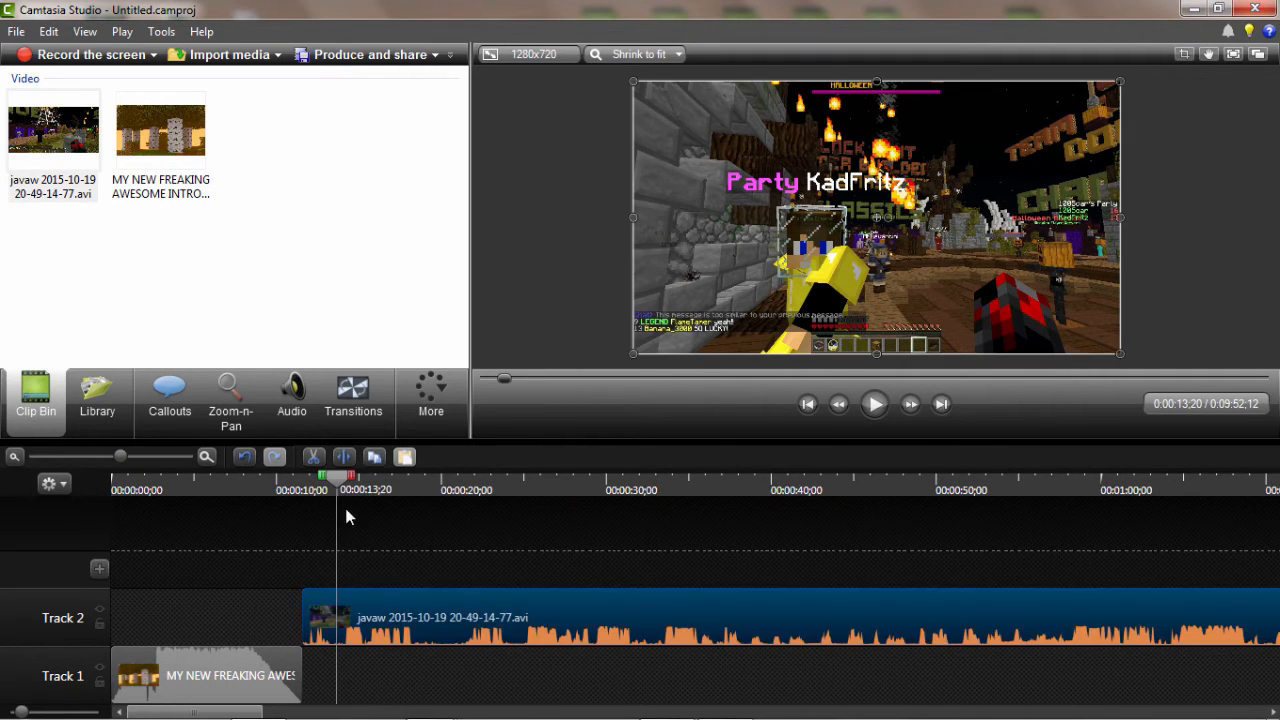
click(339, 480)
drag(358, 486, 462, 497)
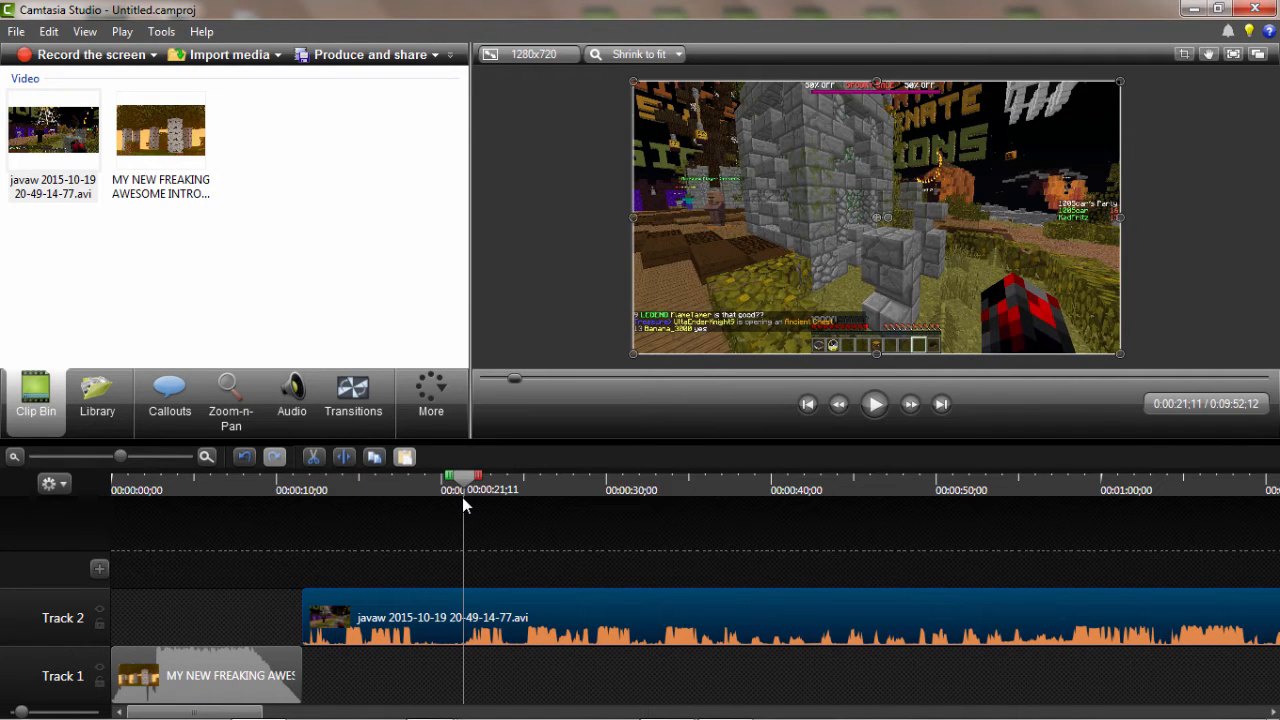
right_click(463, 488)
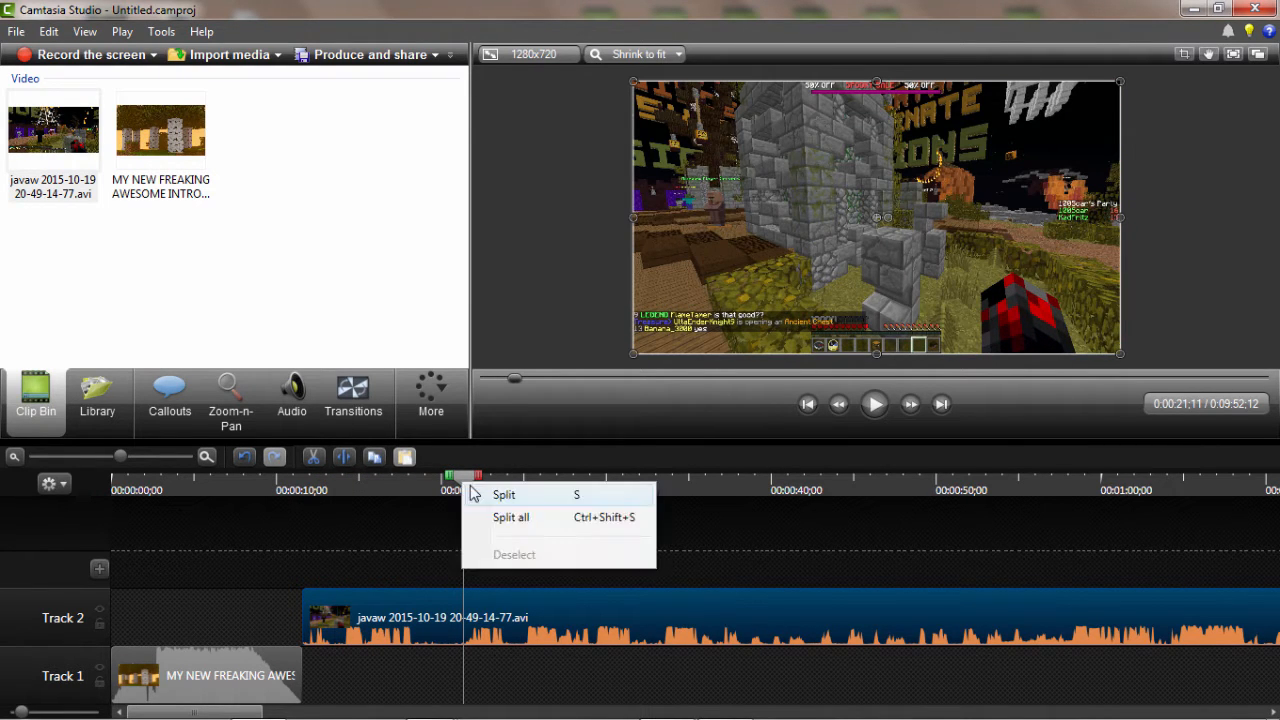
click(490, 495)
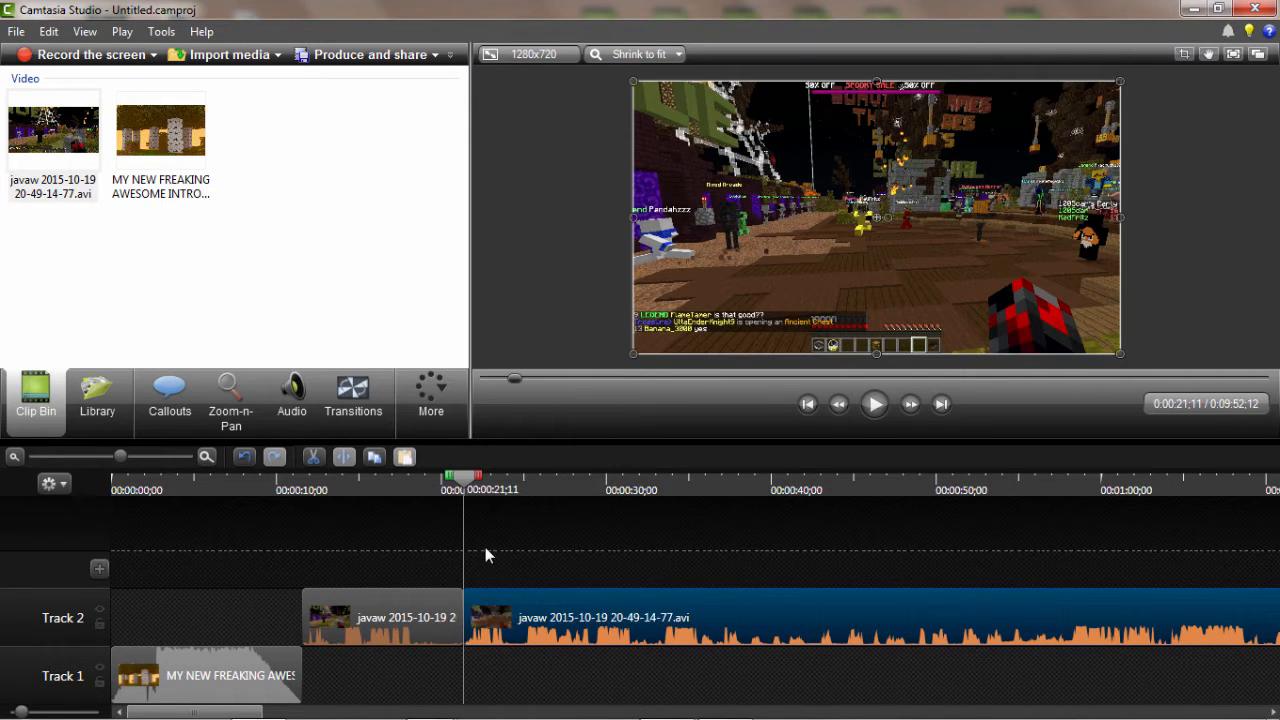
right_click(482, 489)
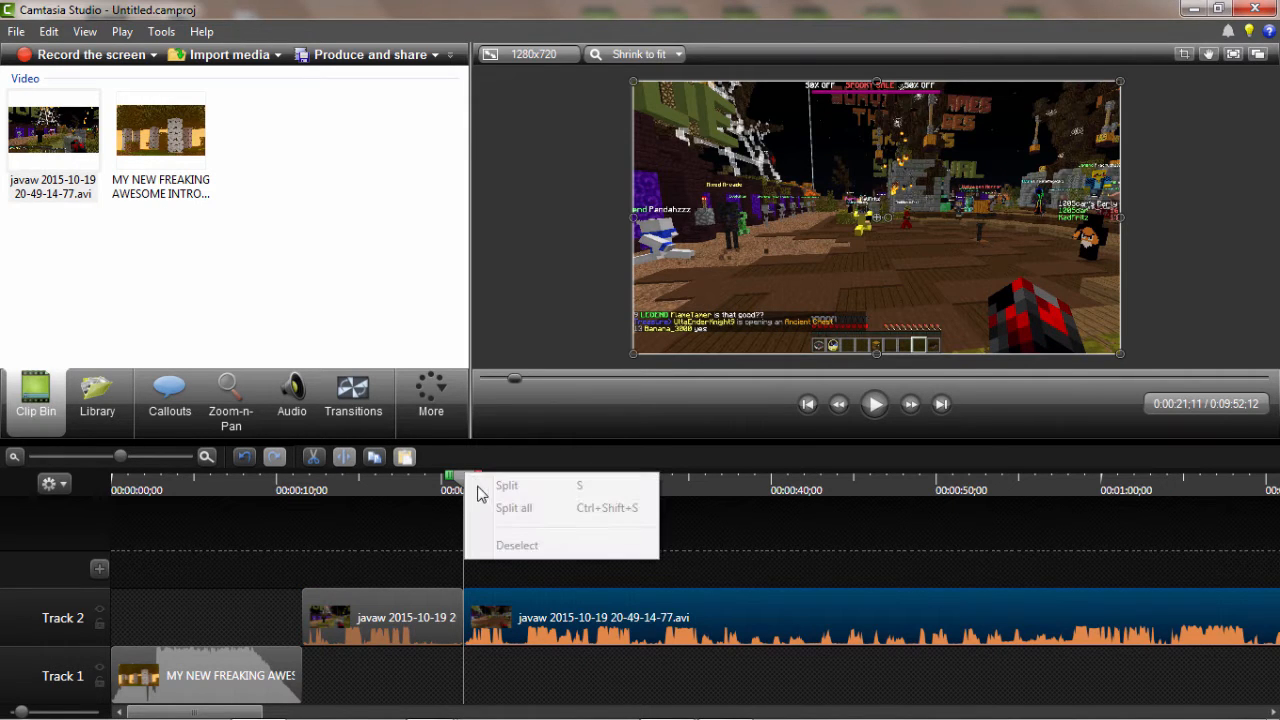
click(674, 573)
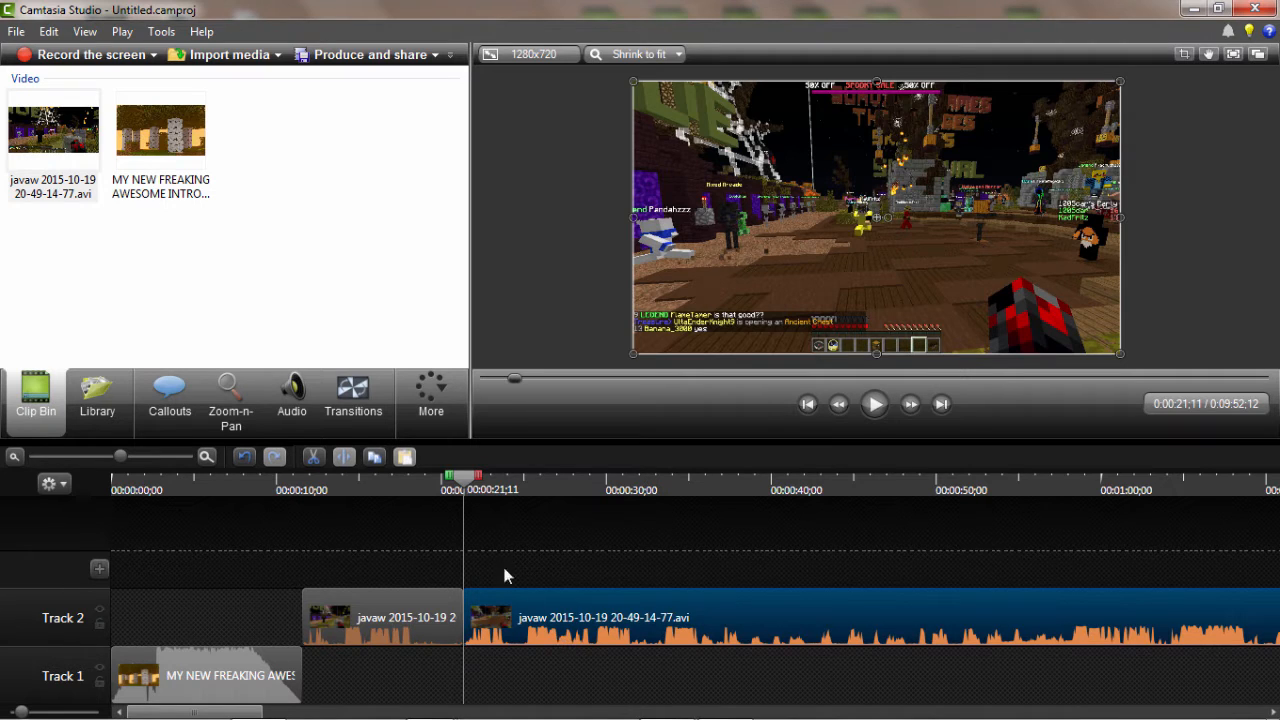
Split the gameplay clip at 0:00:33;14 and delete the segment between the two cuts on Track 2
drag(468, 492, 665, 492)
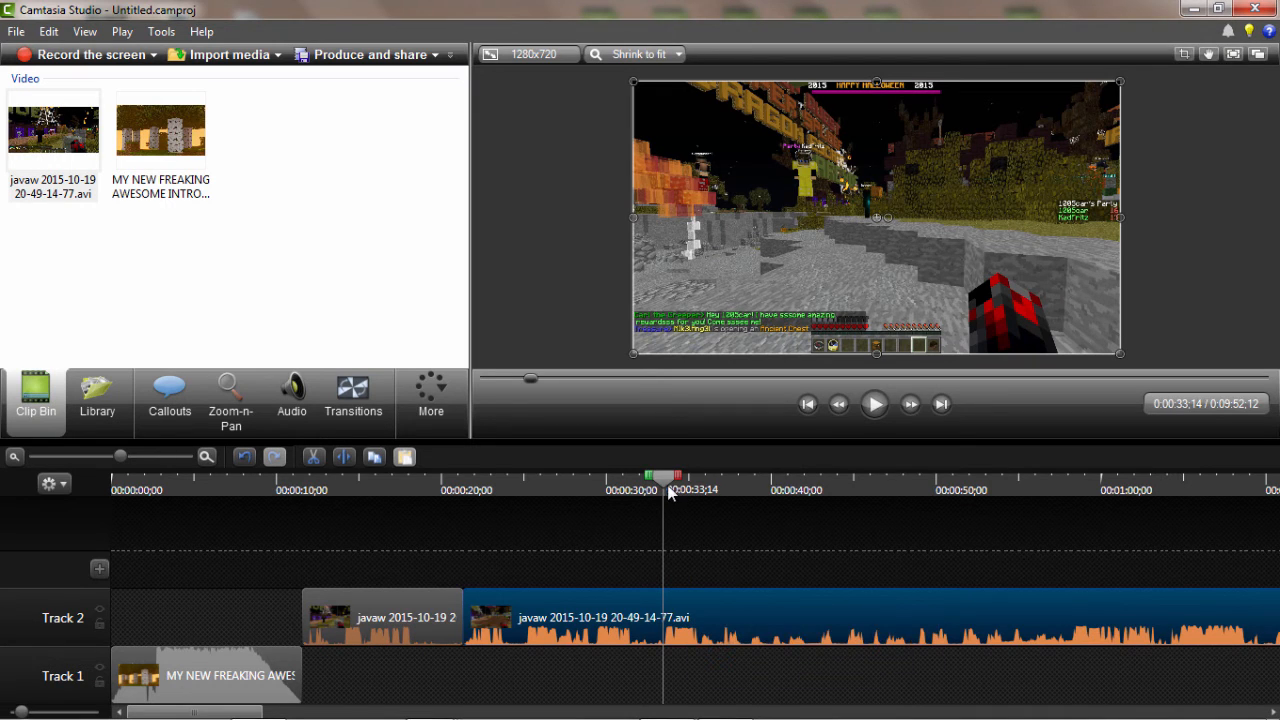
right_click(670, 492)
click(679, 494)
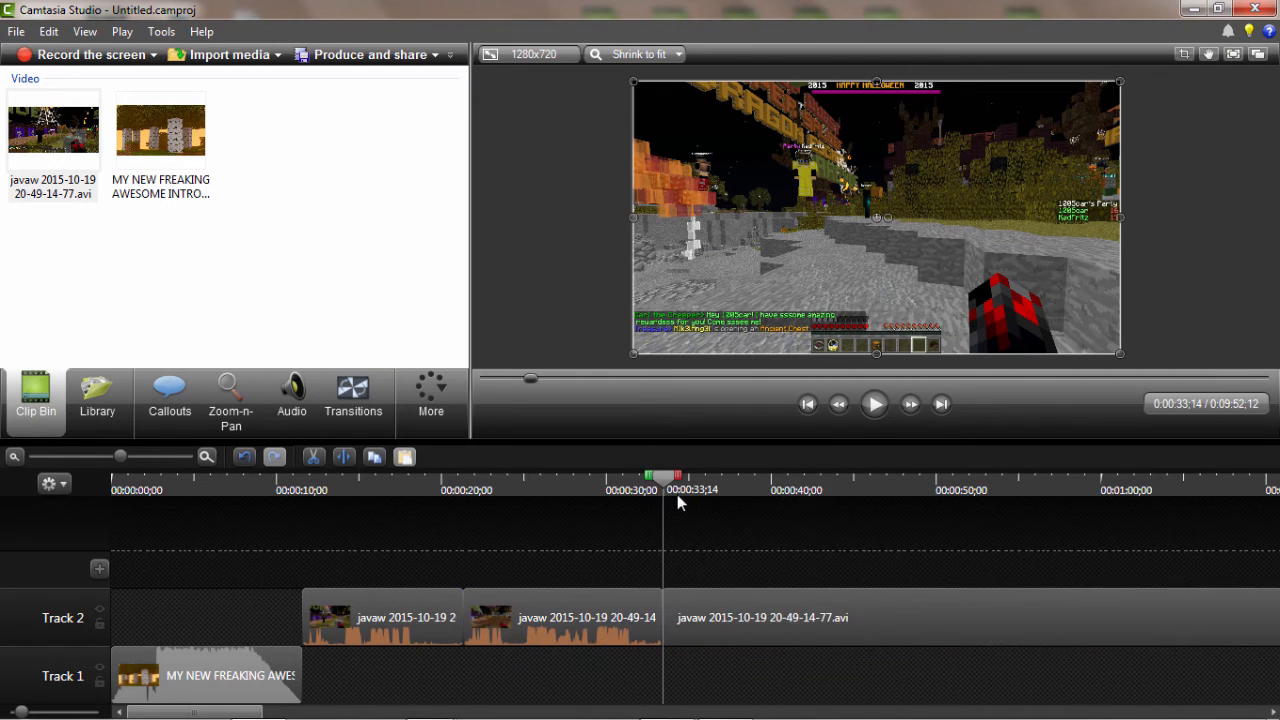
right_click(588, 610)
click(636, 300)
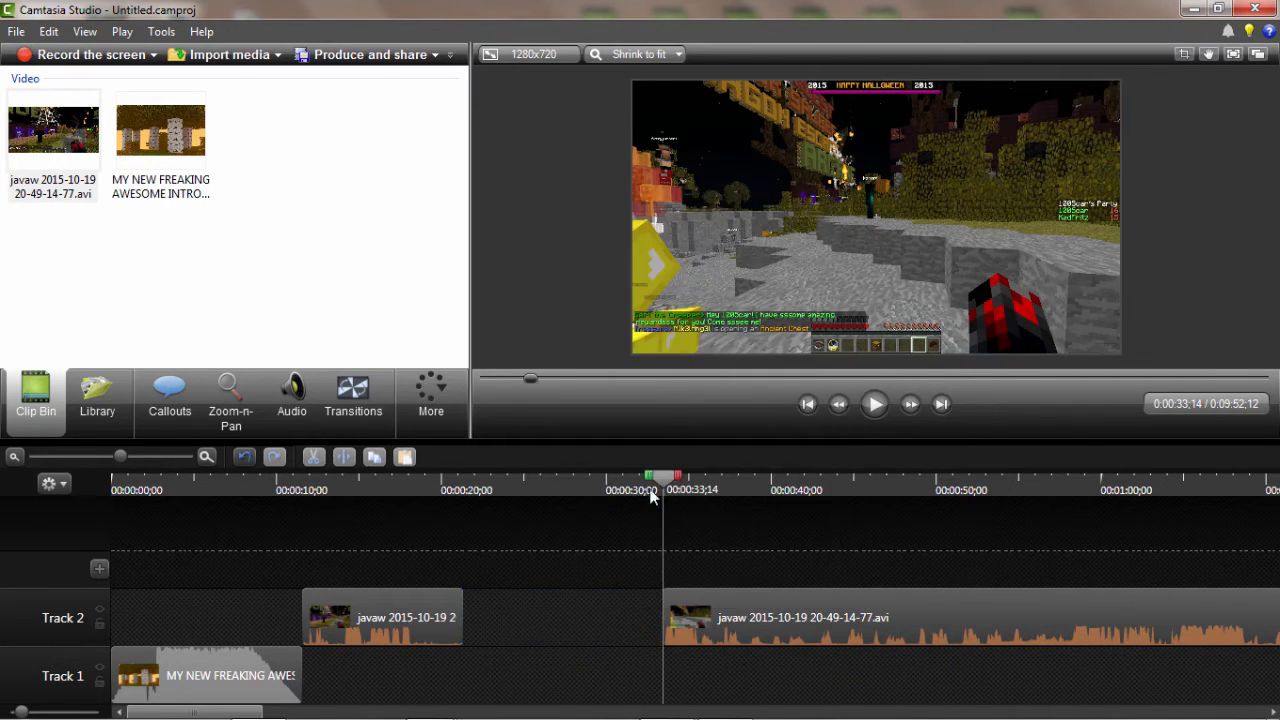
Preview the empty gap after 0:00:21;11 and close it by moving the remaining gameplay clip against the first segment
drag(754, 620, 698, 617)
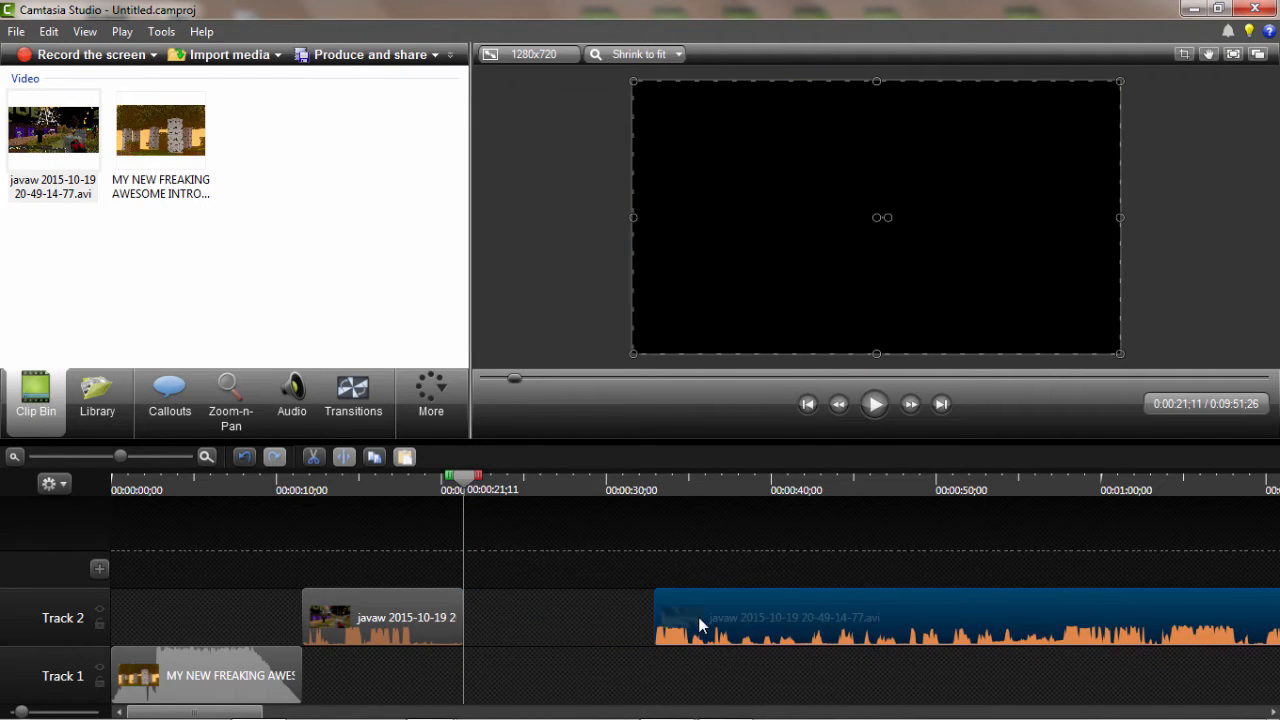
click(869, 410)
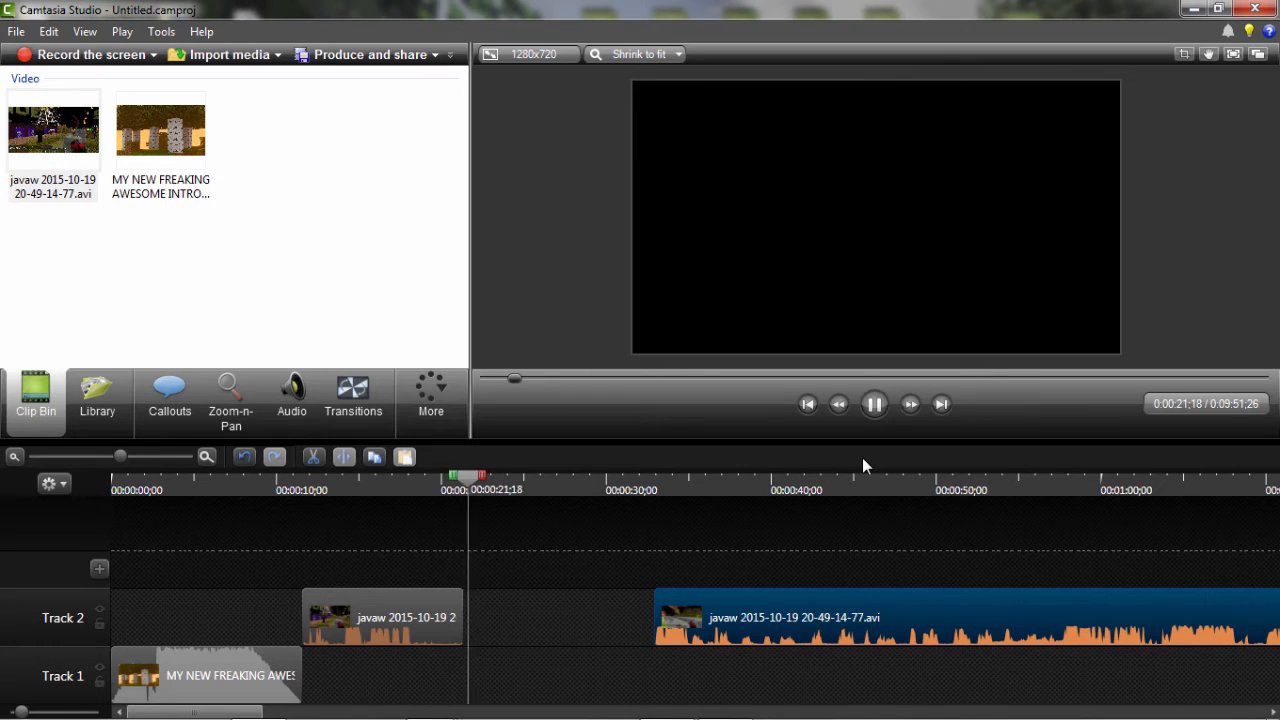
click(882, 413)
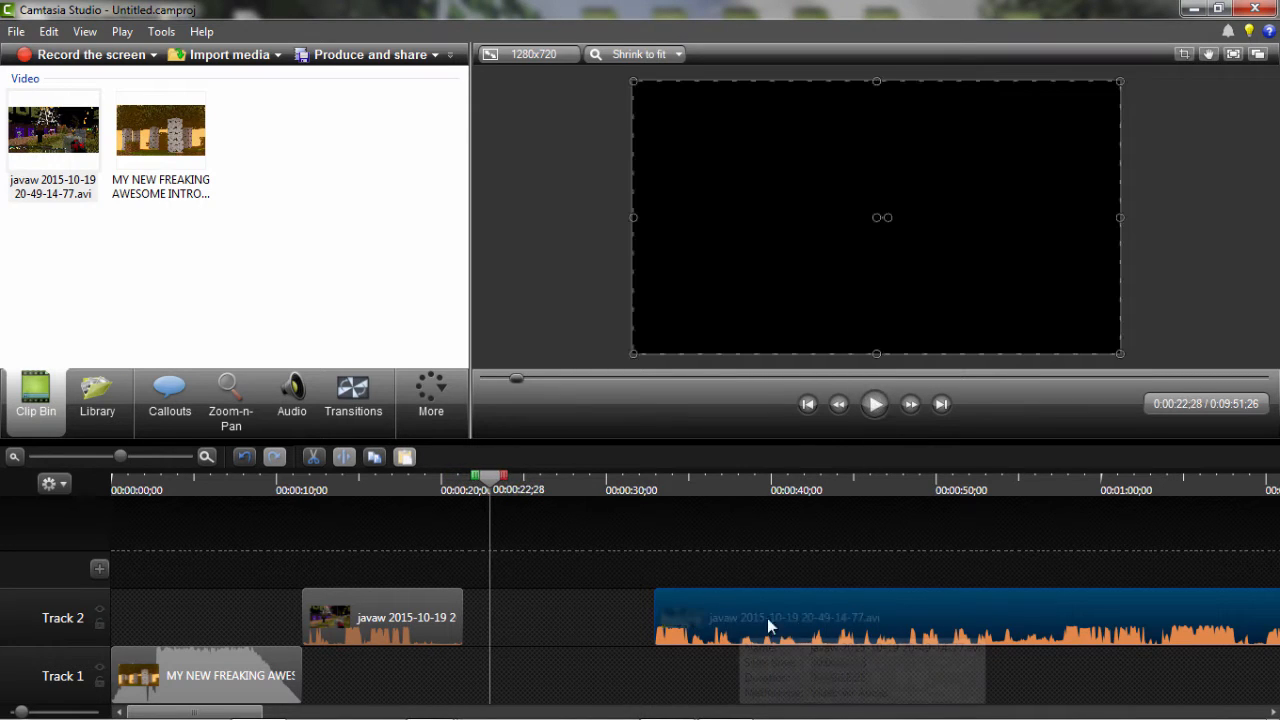
drag(767, 618, 437, 618)
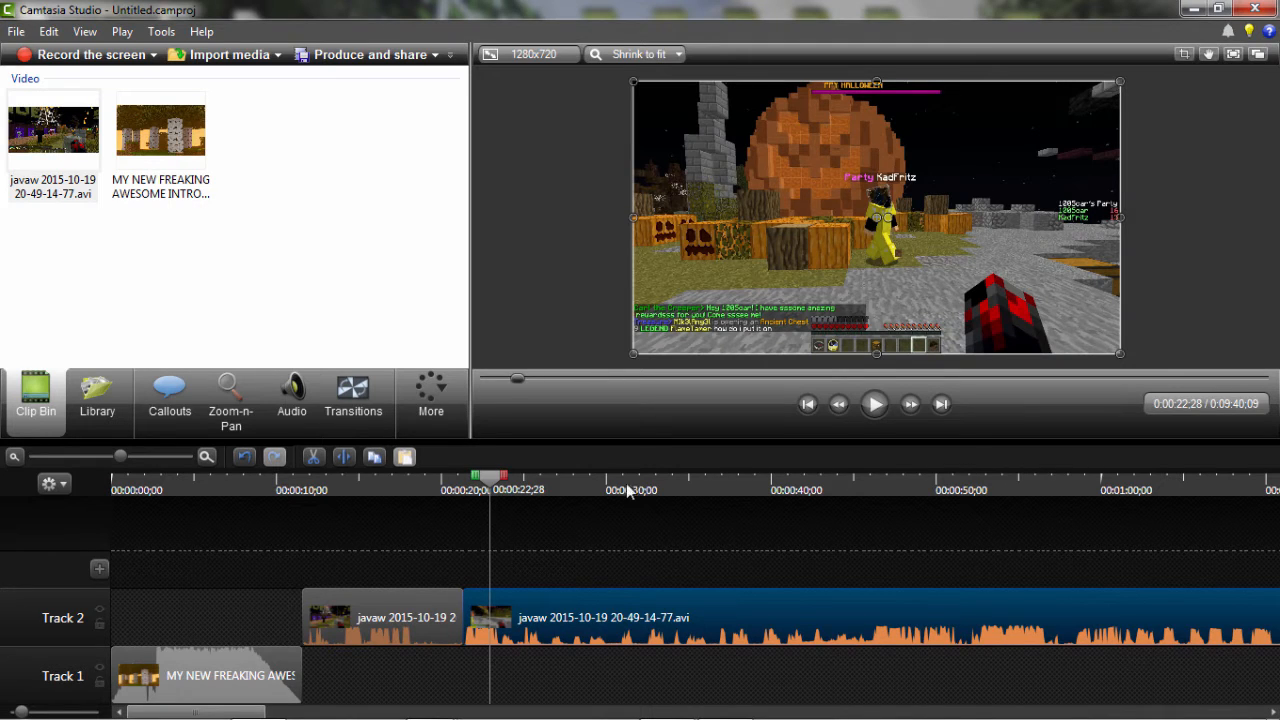
Review the timeline from its start to 0:00:30;06 and compare the adjacent frames 0:00:30;06 and 0:00:30;07 at maximum zoom
drag(490, 487, 94, 477)
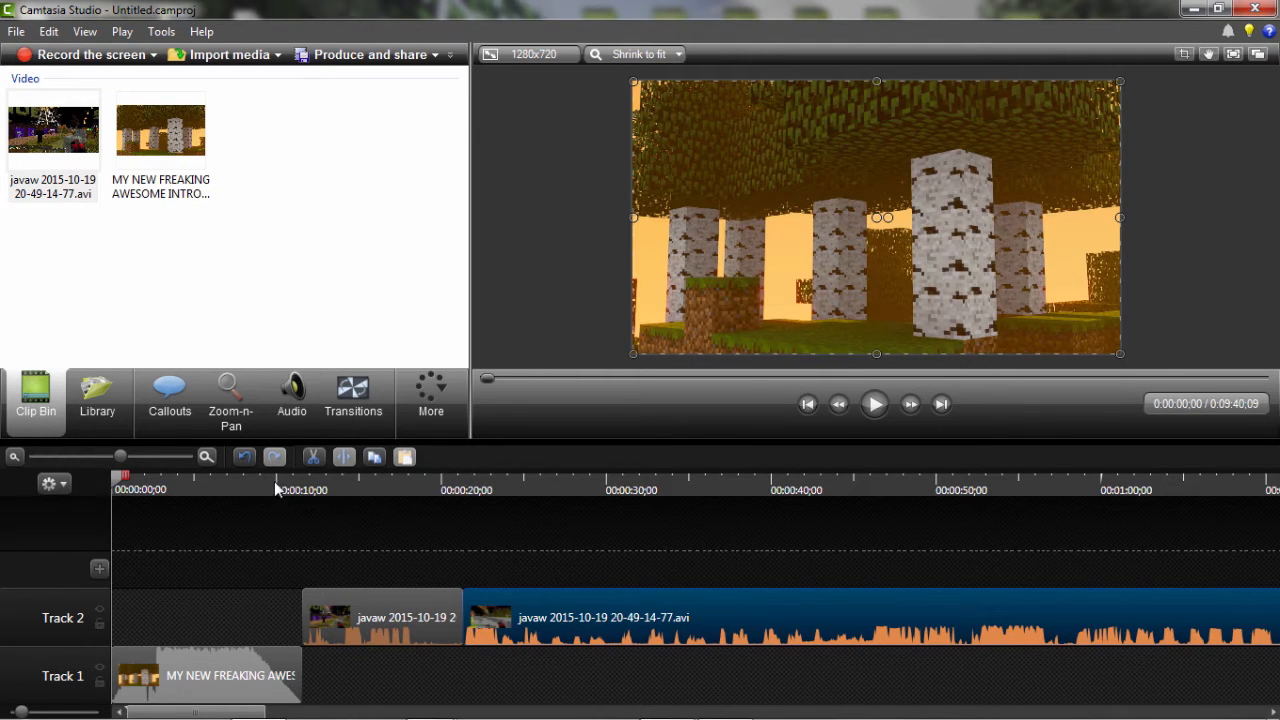
click(274, 481)
click(443, 489)
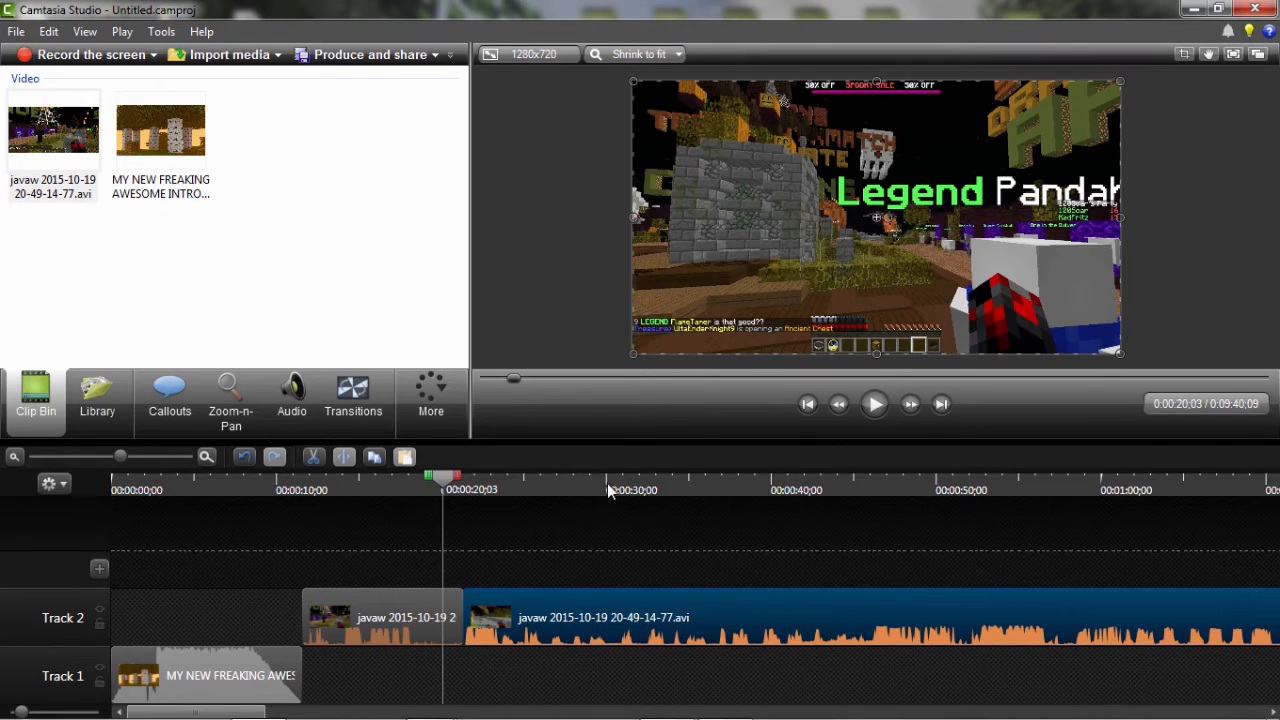
click(608, 486)
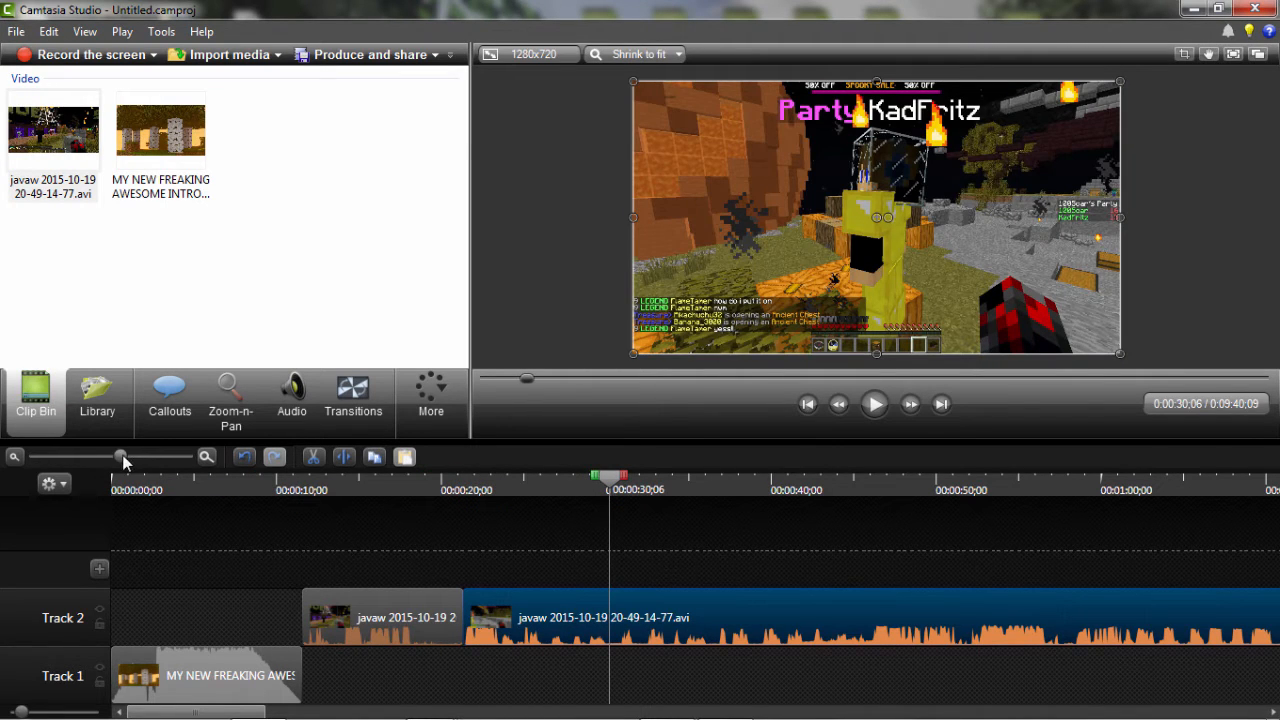
drag(121, 457, 66, 457)
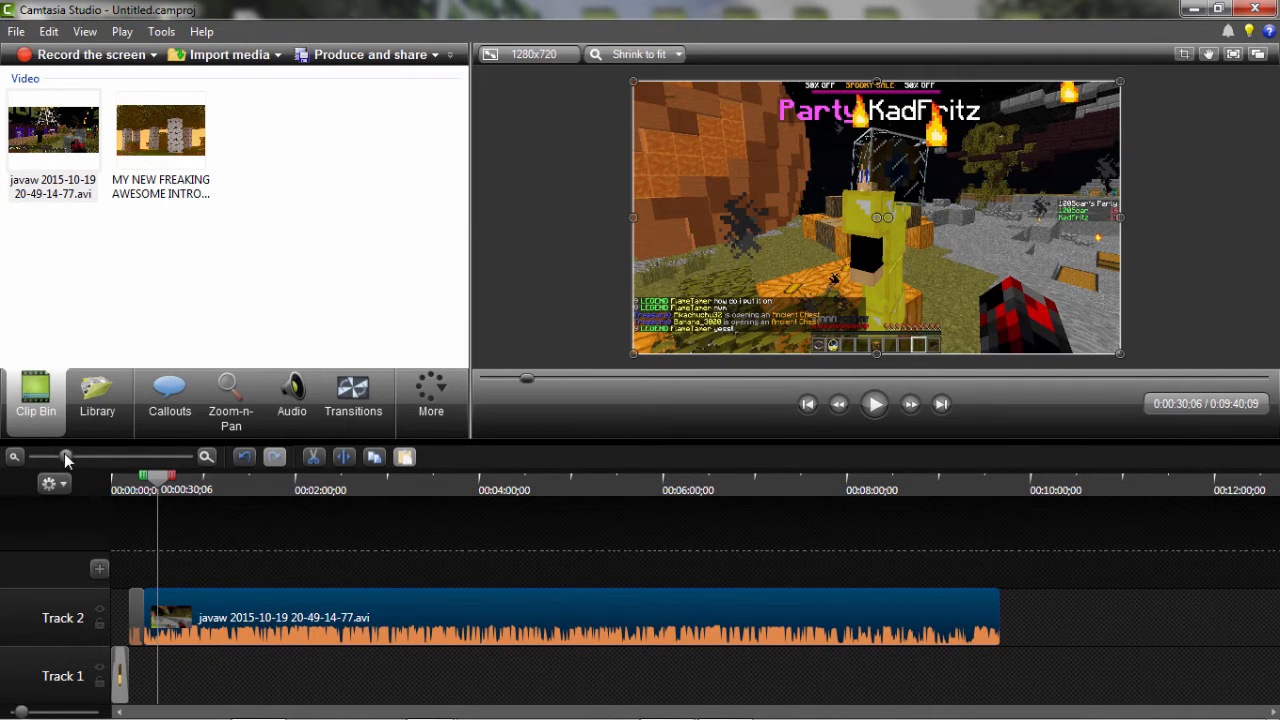
drag(64, 455, 439, 485)
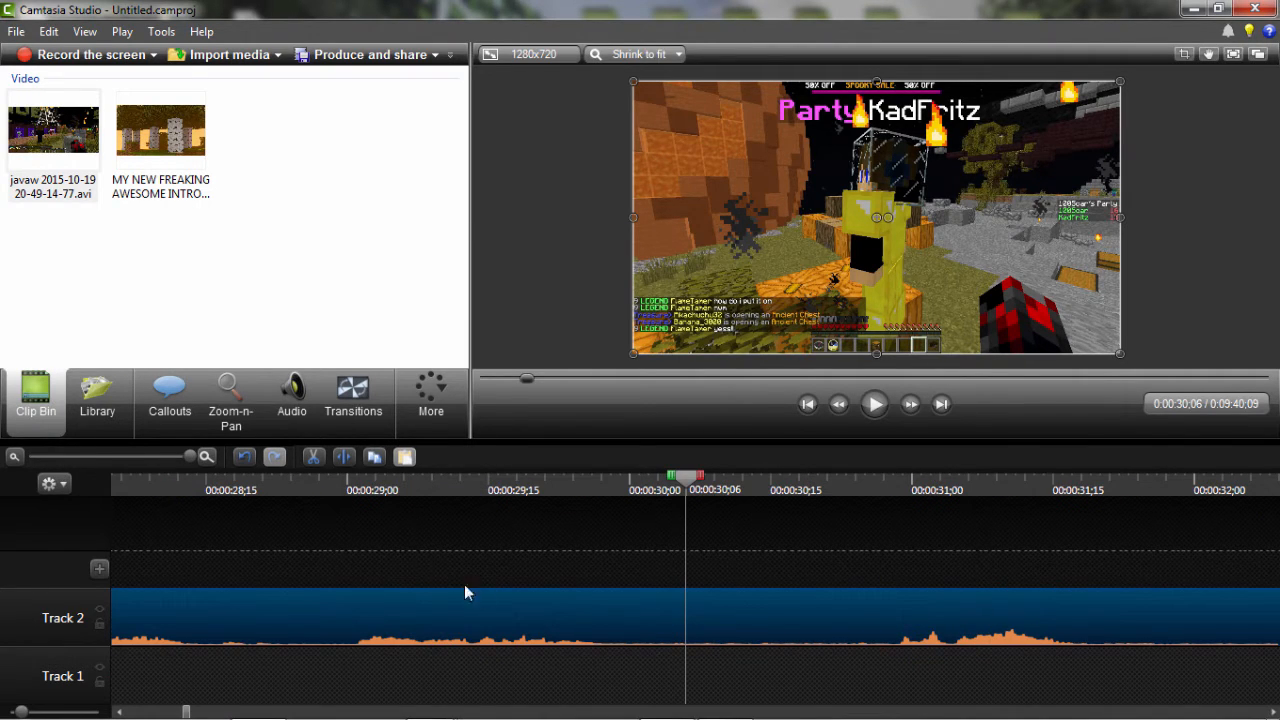
click(692, 490)
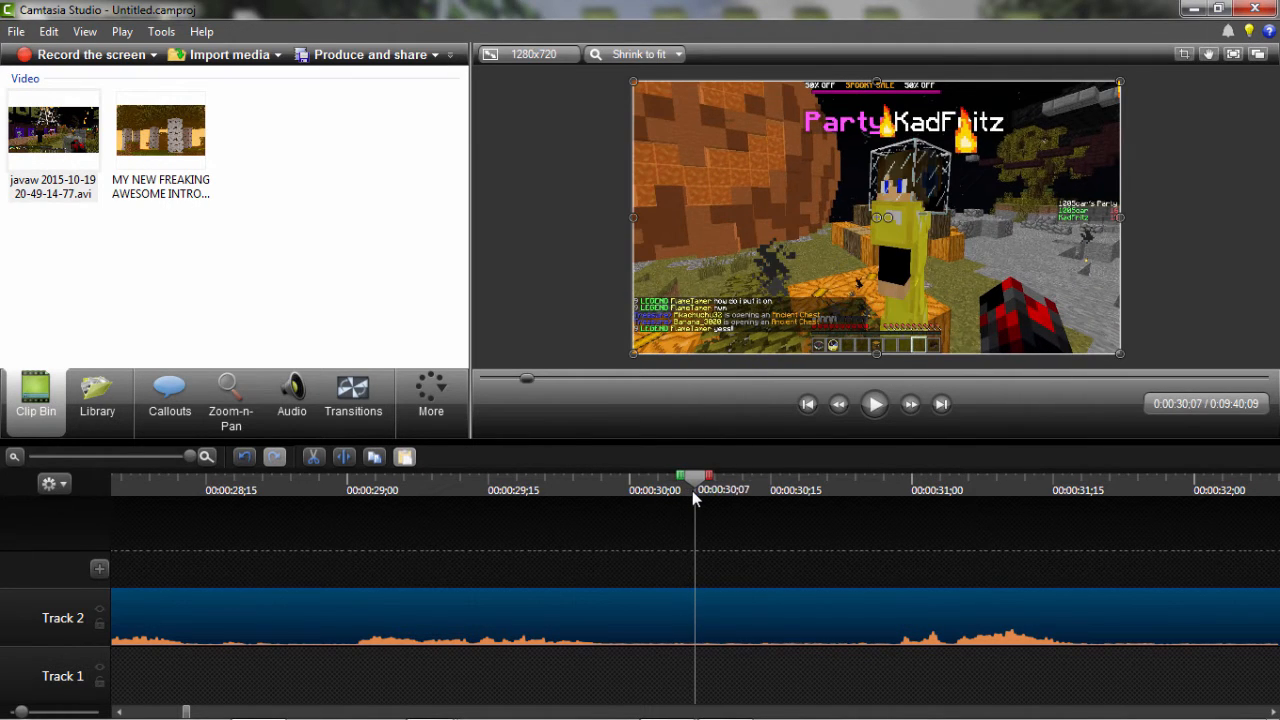
click(686, 490)
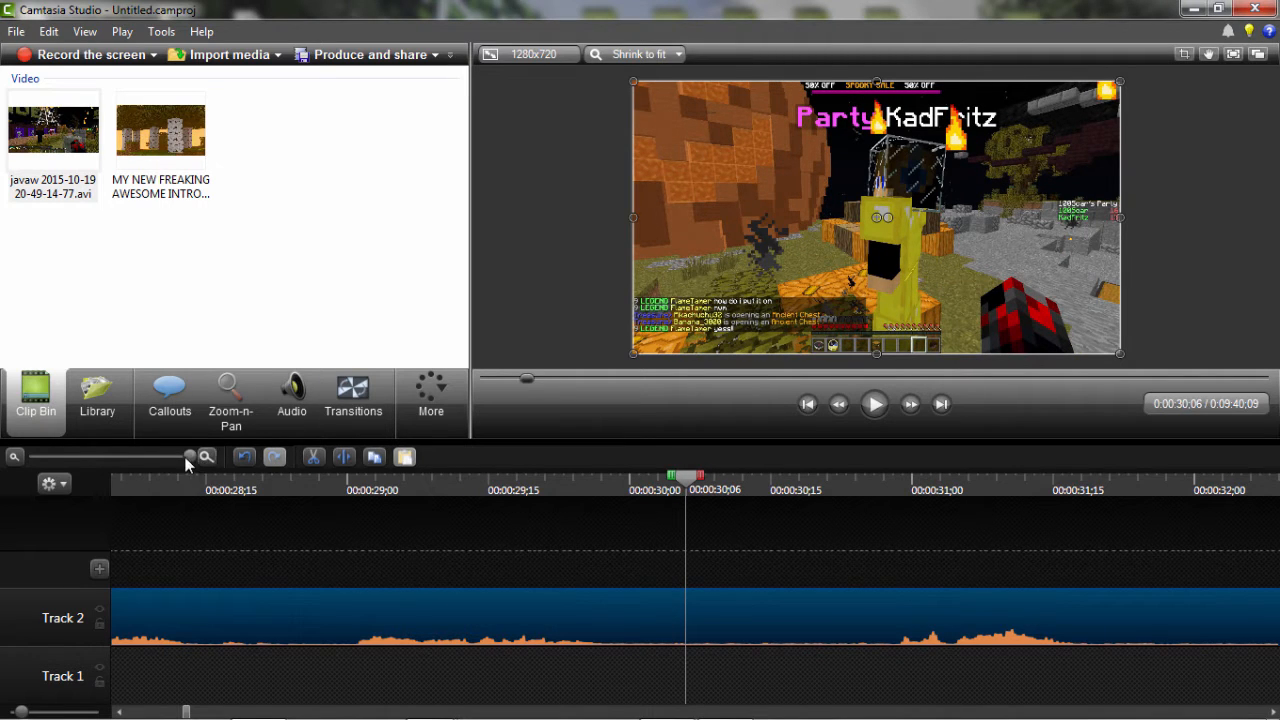
drag(185, 457, 134, 462)
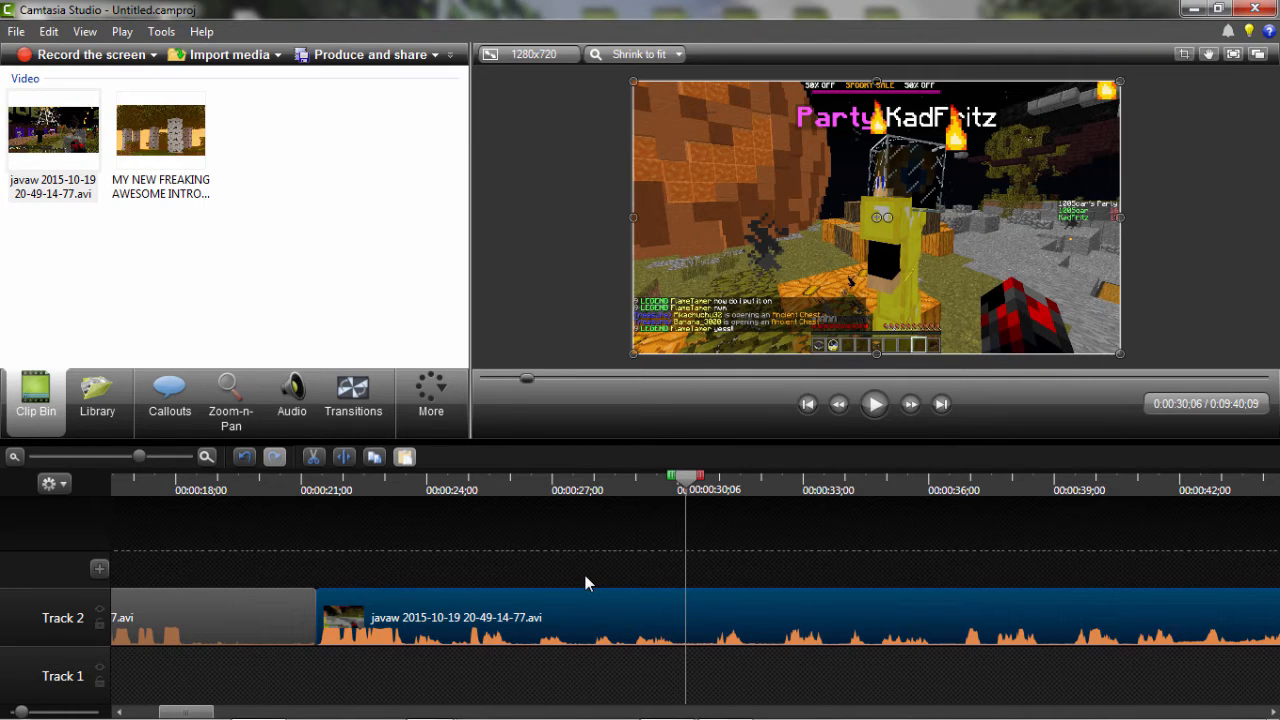
Add a plain text callout at 0:00:30;06 reading "LOL KAD YOU SUCK!"
click(165, 423)
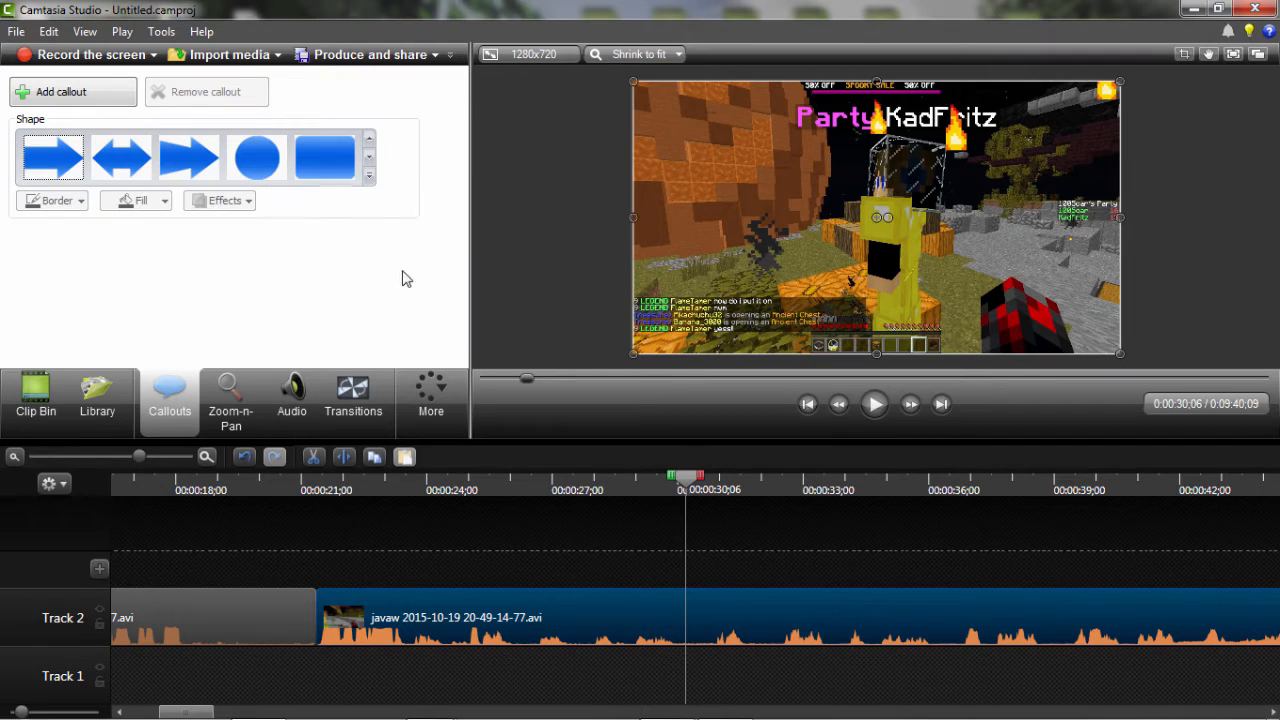
click(369, 158)
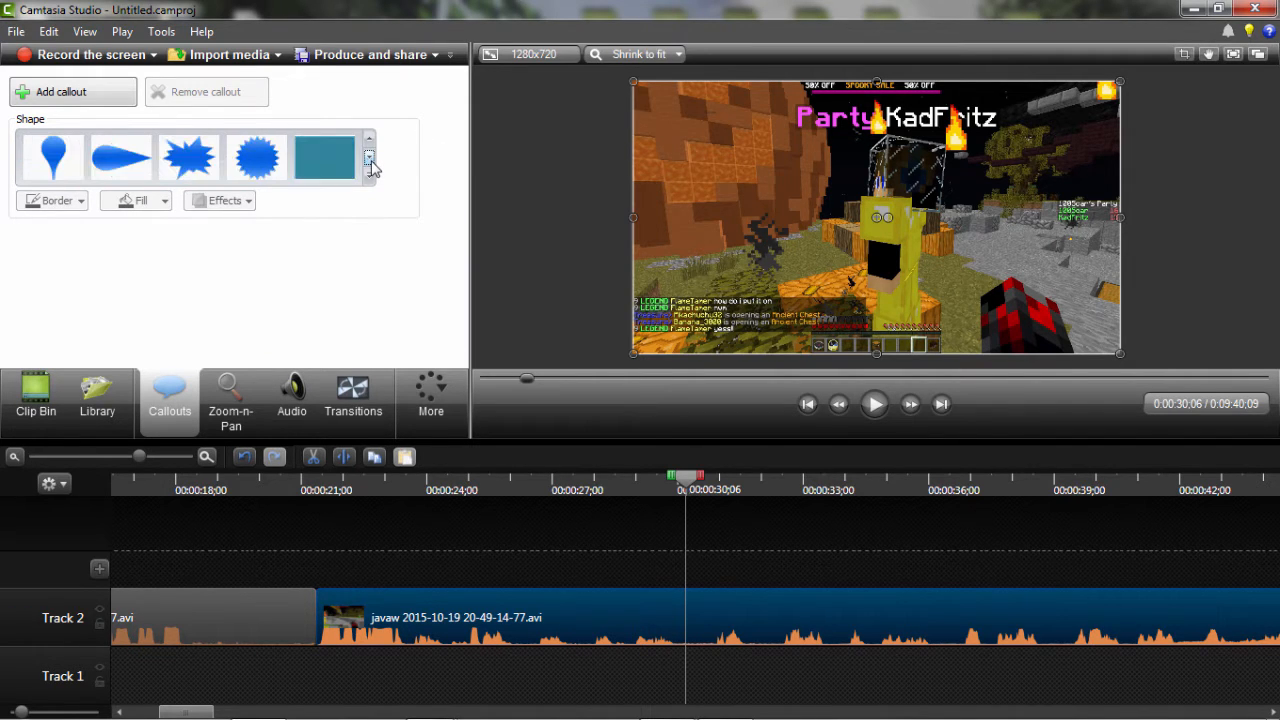
click(369, 158)
click(369, 158)
click(369, 158)
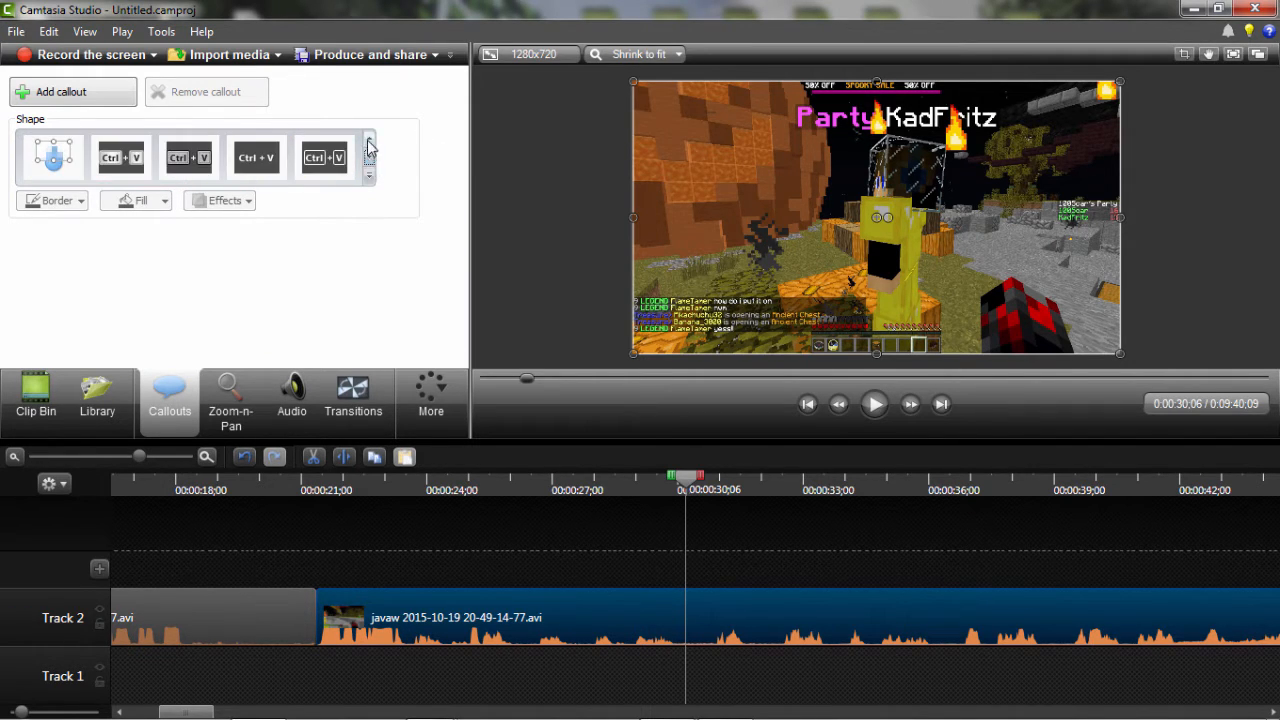
click(369, 138)
click(256, 157)
click(312, 309)
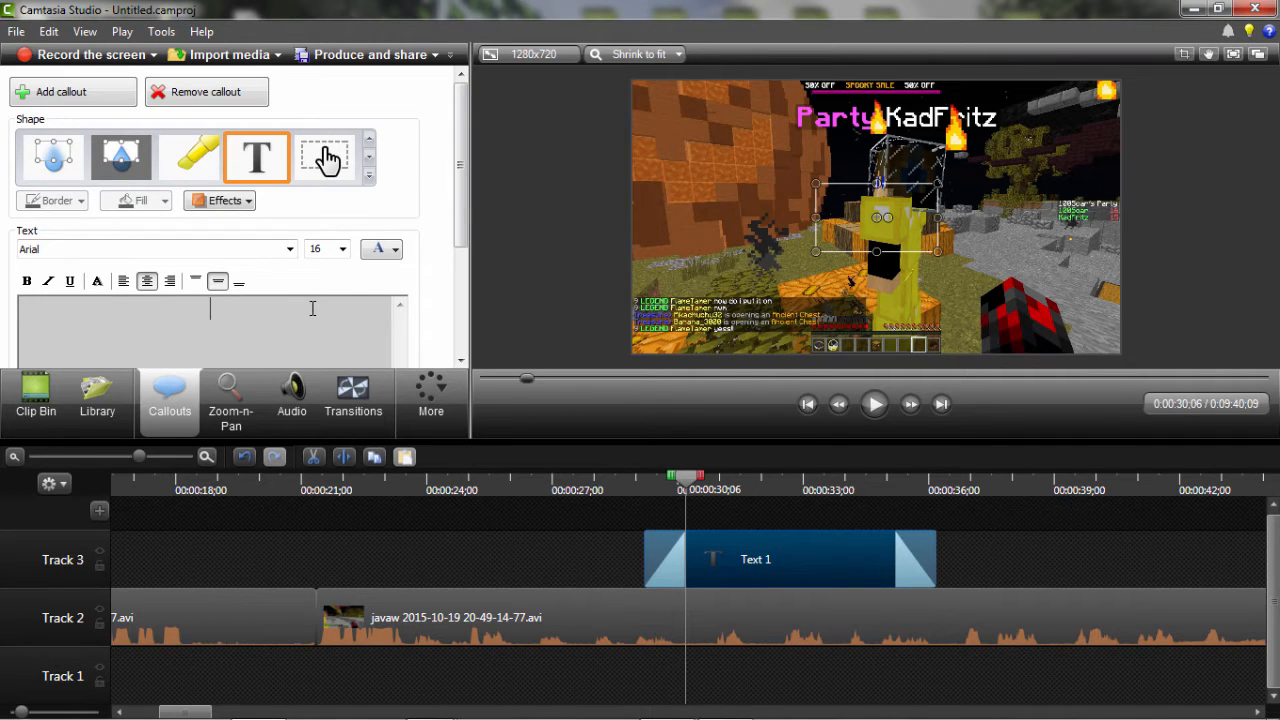
text(LOL KAD)
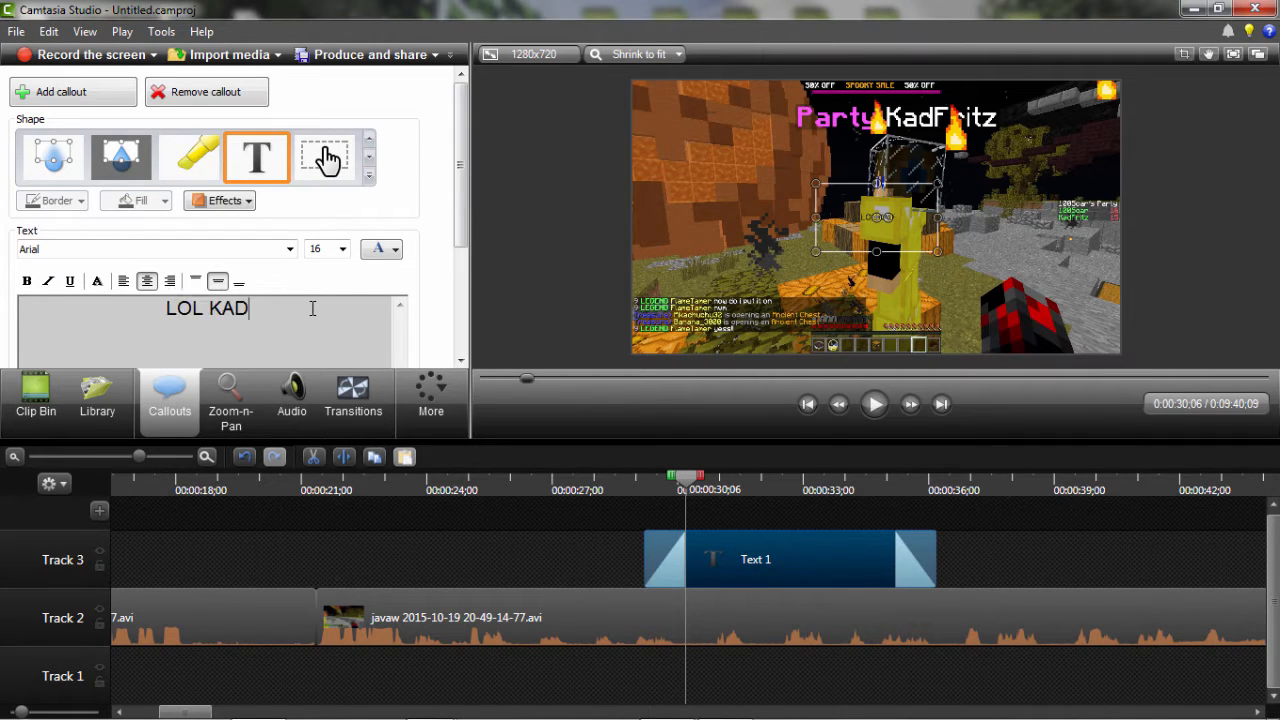
text( YOU SUCK!)
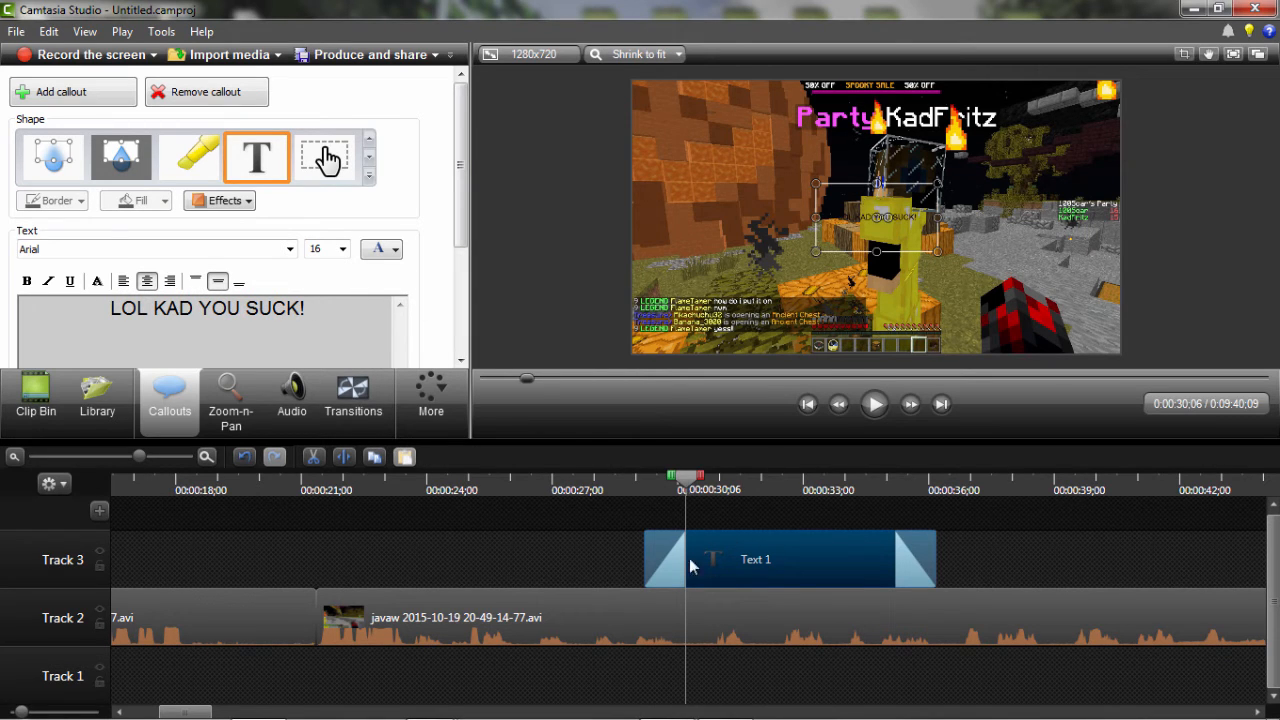
Preview the text callout's fade-in over the gameplay in full screen, starting from 0:00:28;02
drag(462, 165, 462, 252)
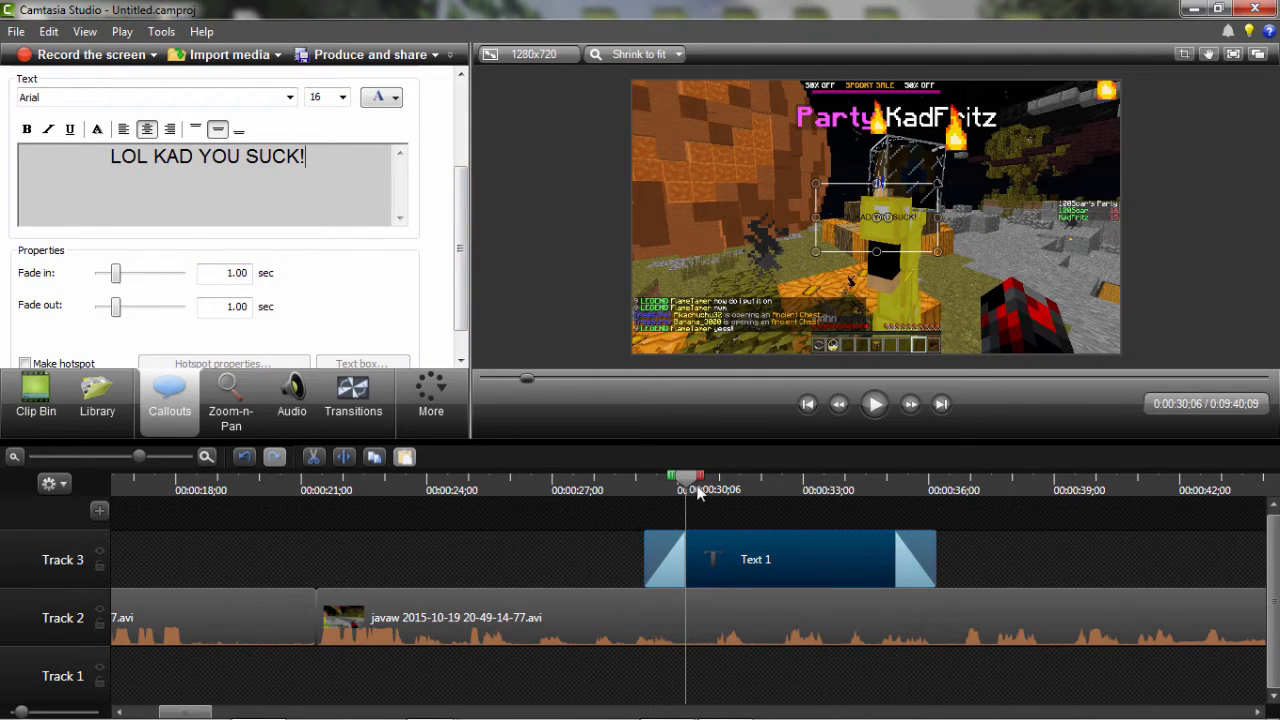
drag(683, 480, 604, 486)
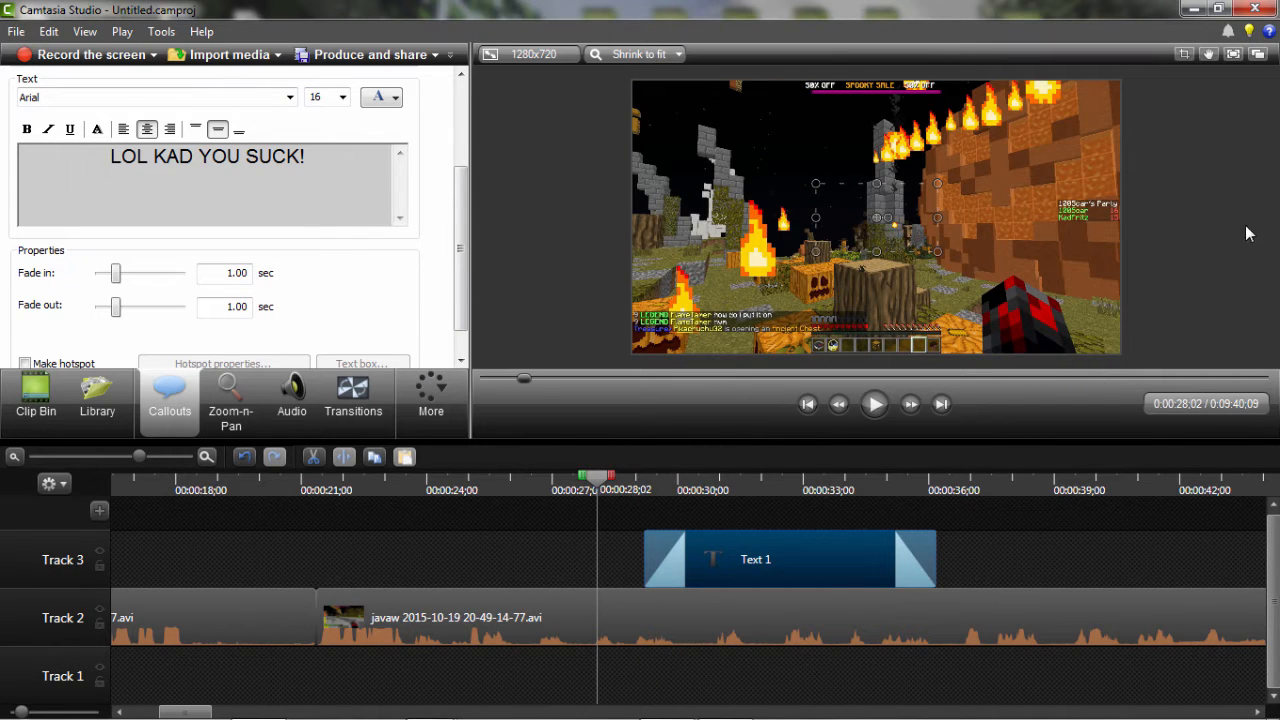
click(1234, 62)
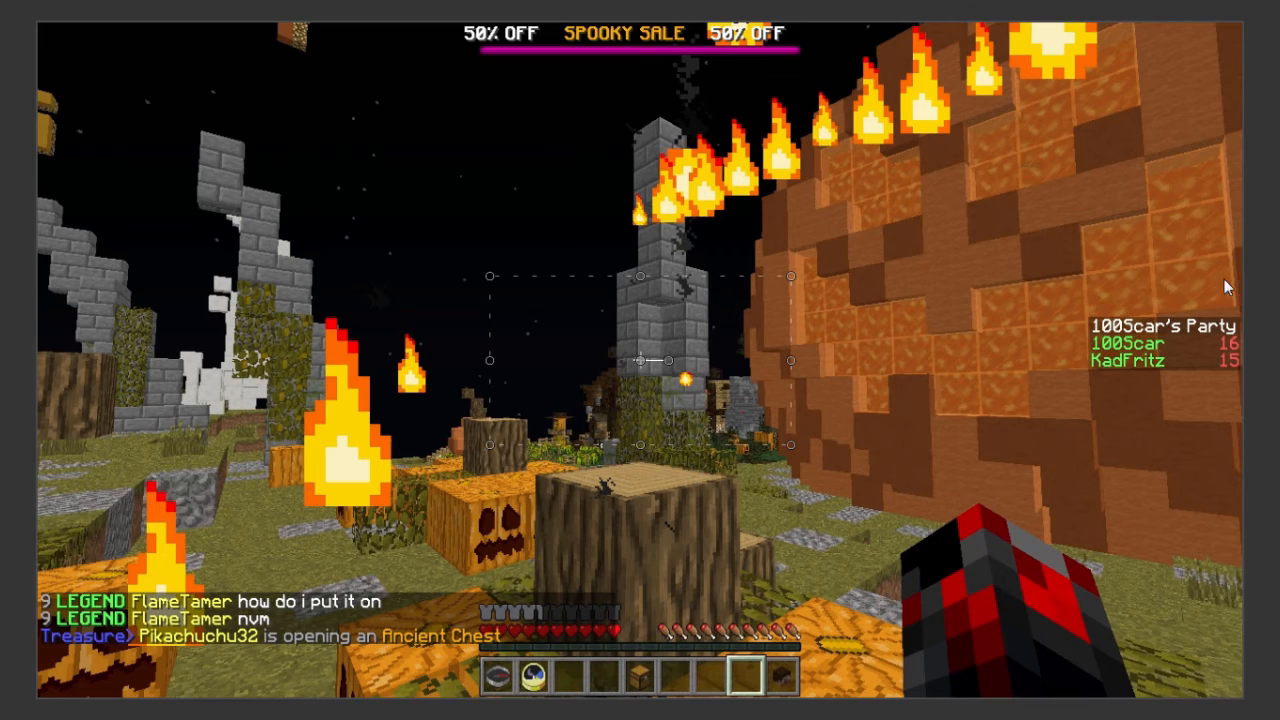
click(1084, 323)
key(space)
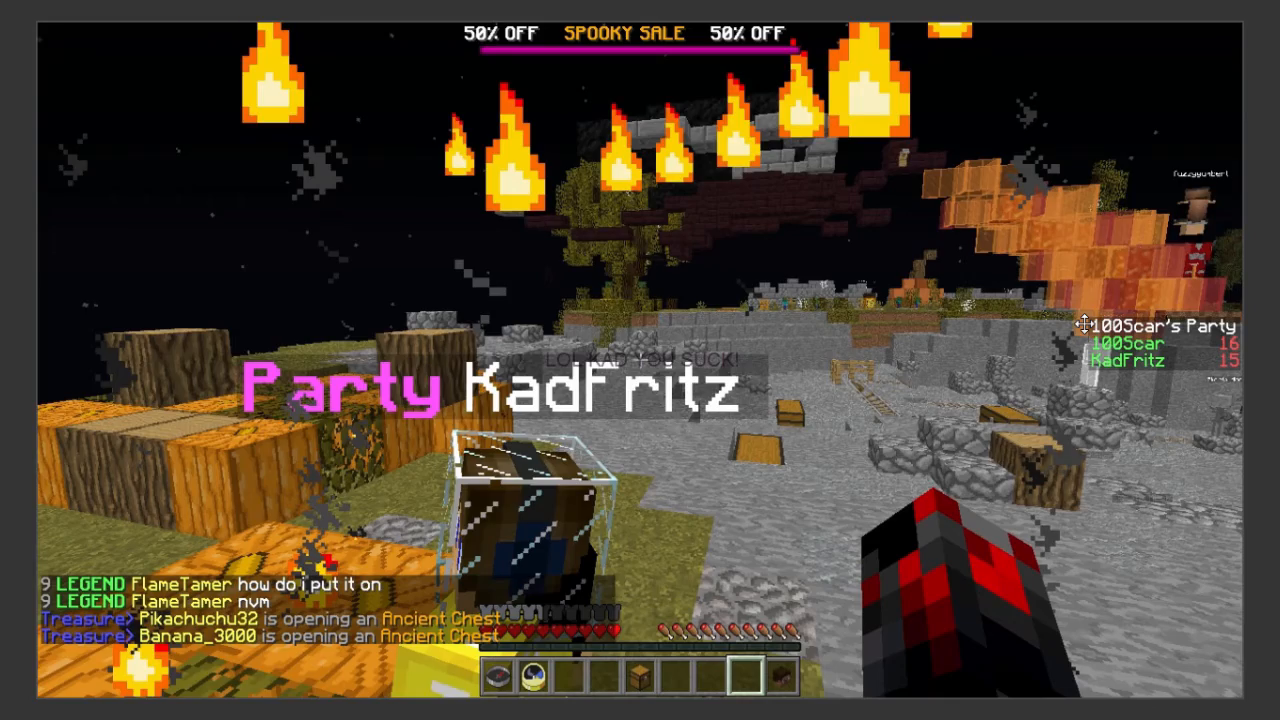
key(space)
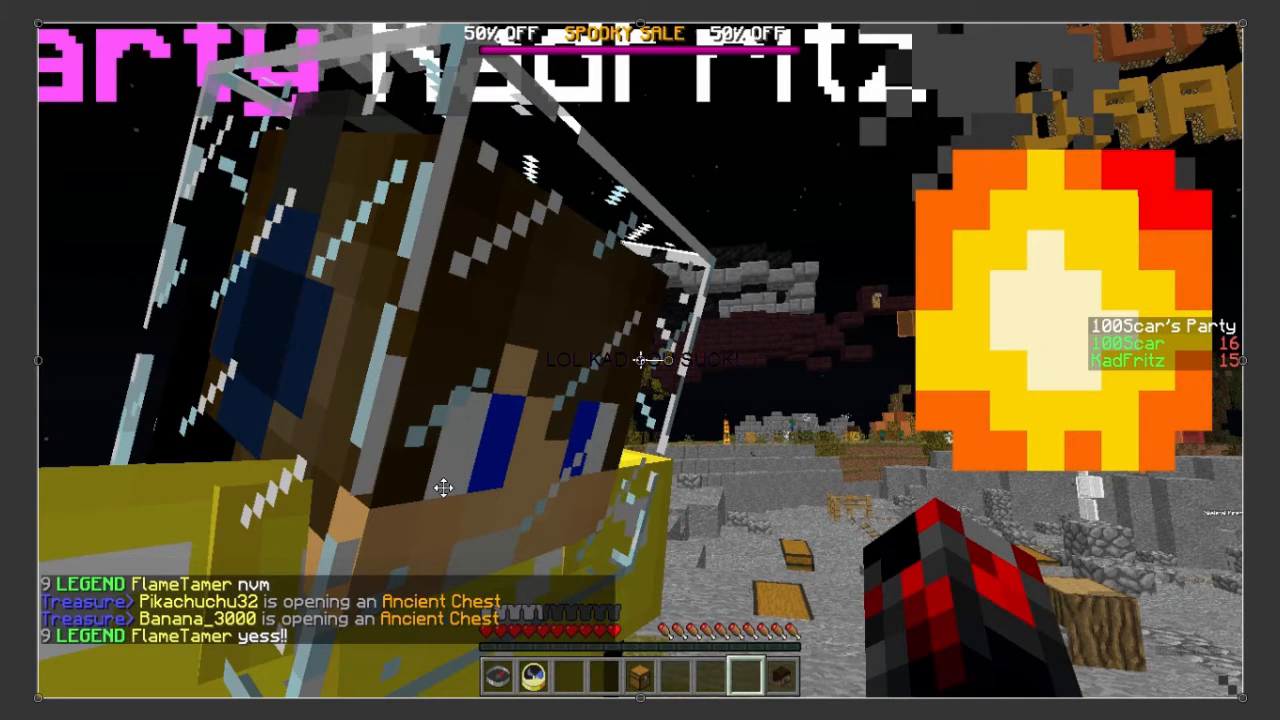
key(Escape)
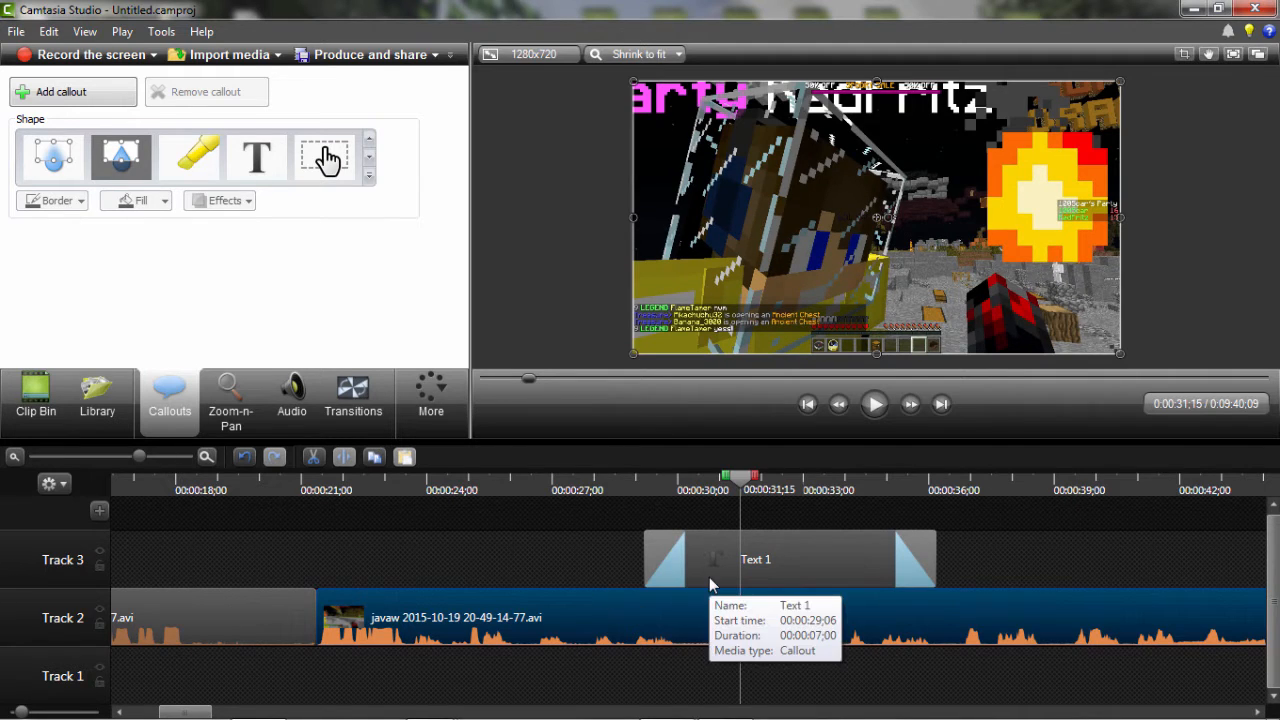
Set both the fade in and fade out of the Text 1 callout to 0.00 seconds
click(745, 558)
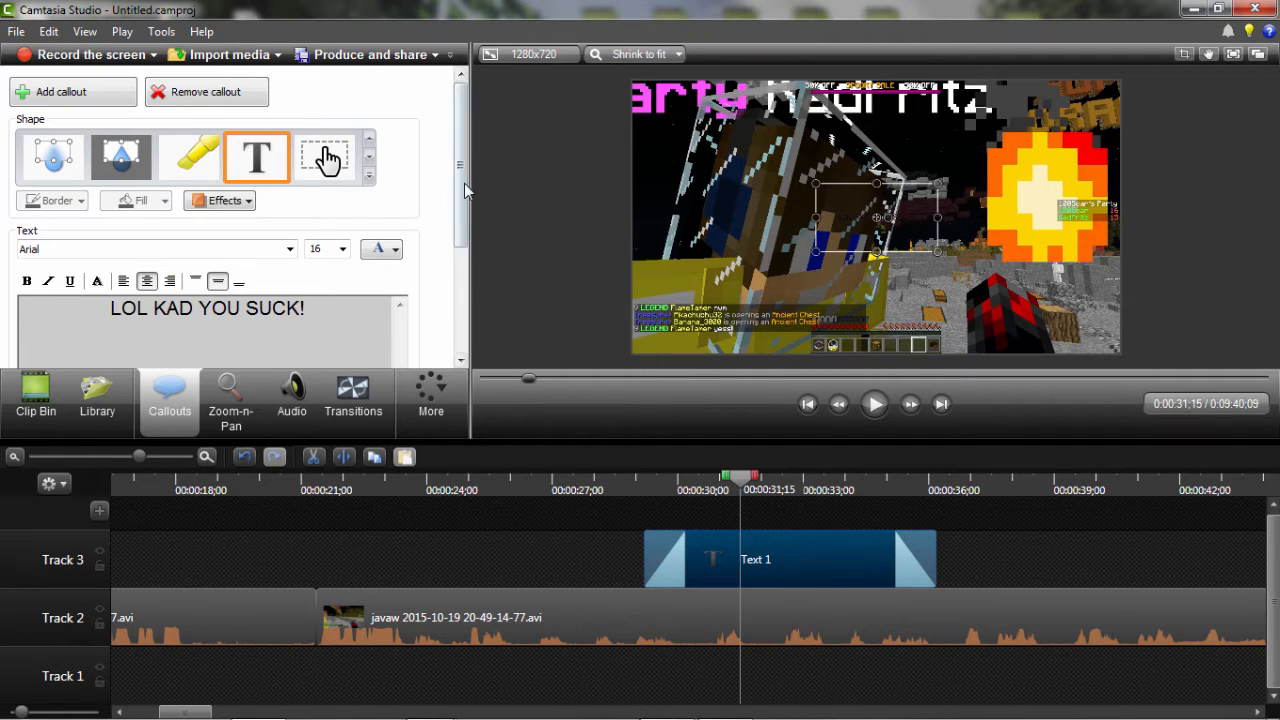
scroll(462, 200, down, 3)
drag(120, 307, 84, 333)
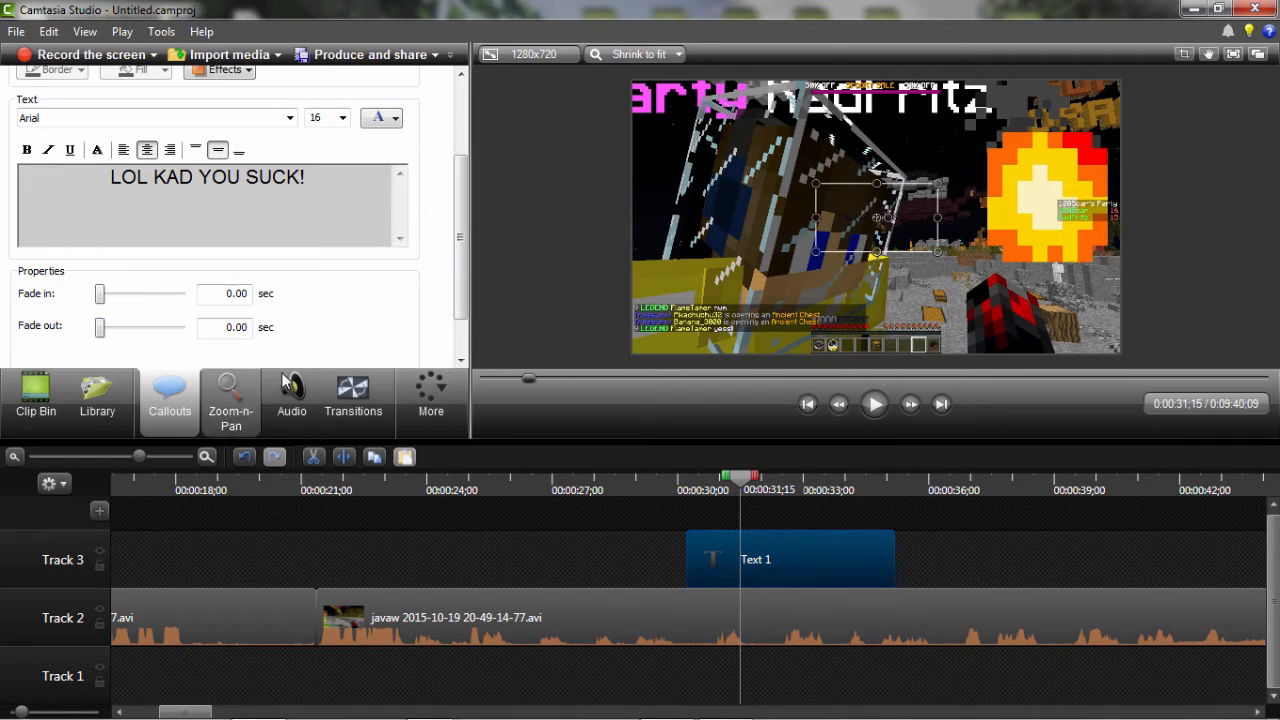
Split the Text 1 callout at 0:00:30;21 on Track 3 and delete the part after the cut
drag(748, 478, 690, 480)
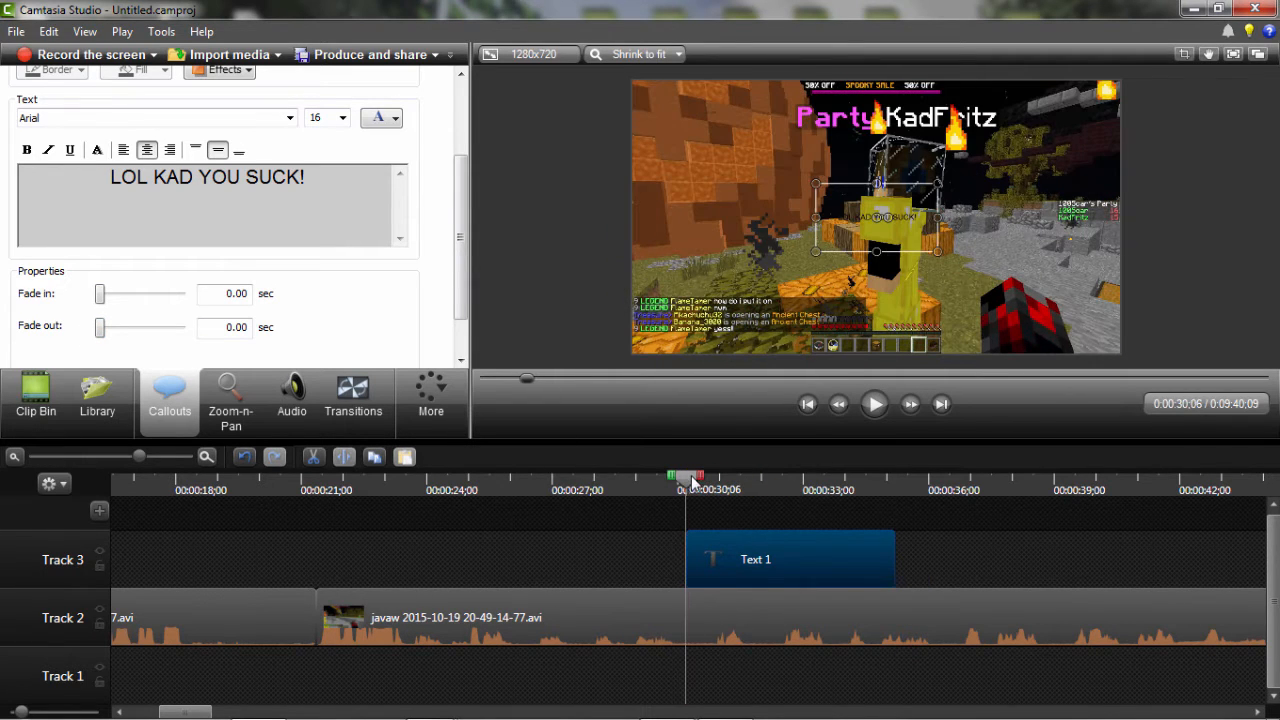
drag(148, 462, 205, 462)
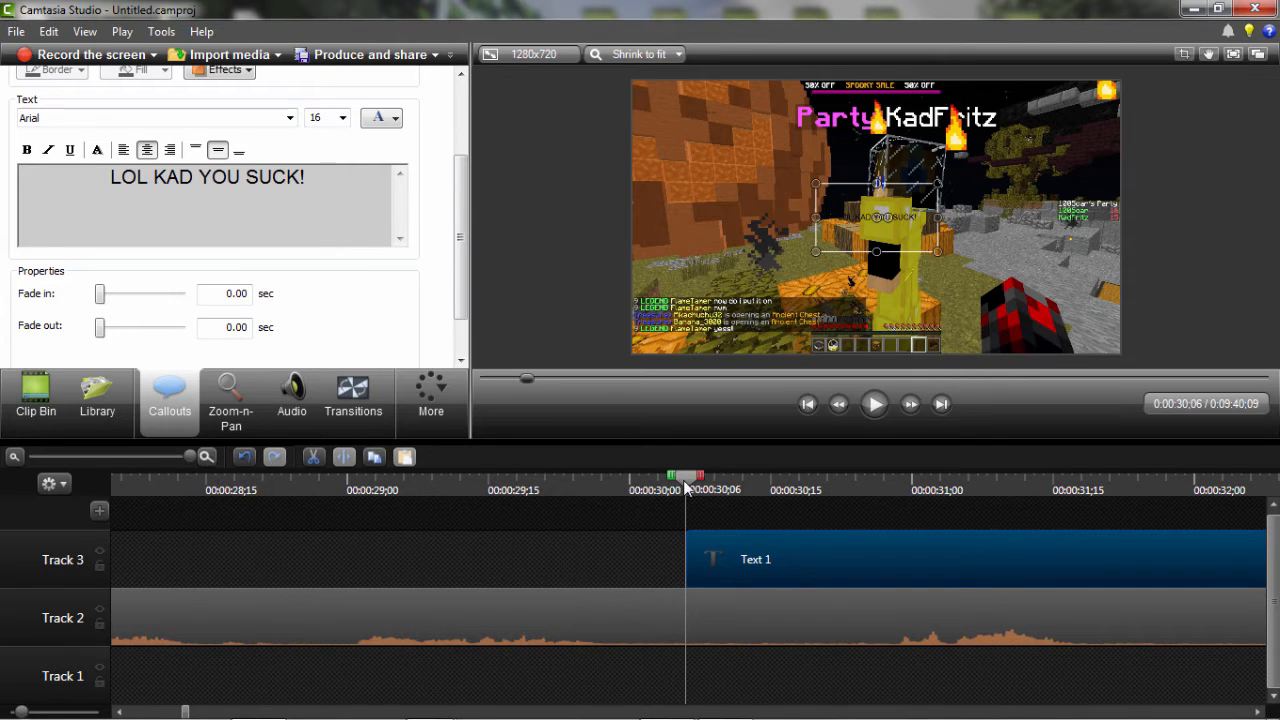
drag(686, 484, 827, 490)
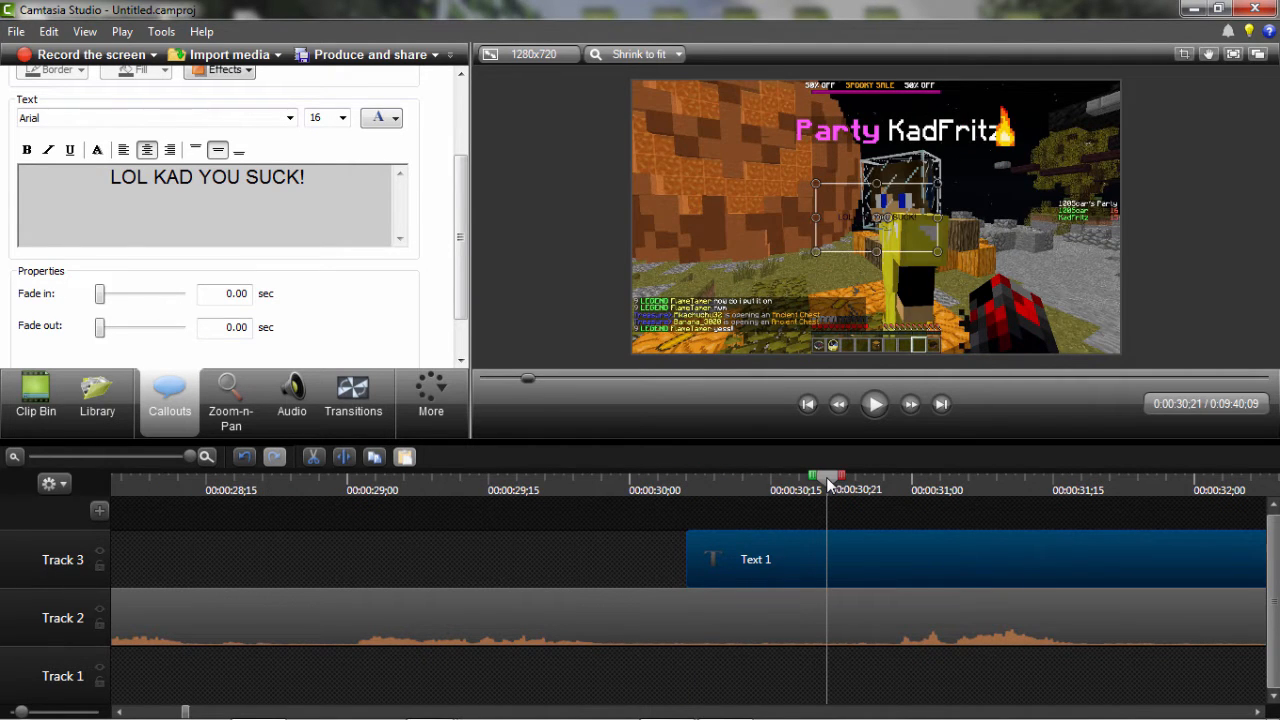
right_click(827, 484)
click(843, 491)
right_click(872, 544)
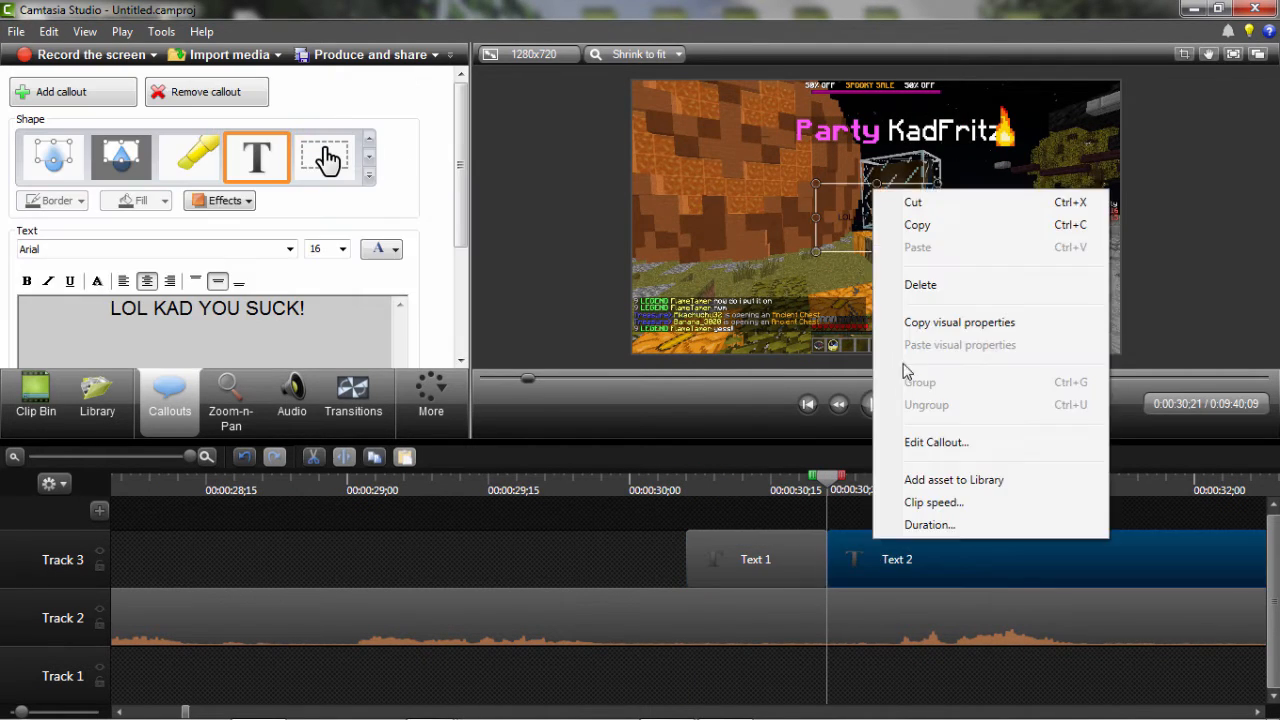
click(920, 286)
Set the font size of all the text in the remaining Text 1 callout at 0:00:30;06 to 72
click(787, 540)
drag(777, 480, 686, 480)
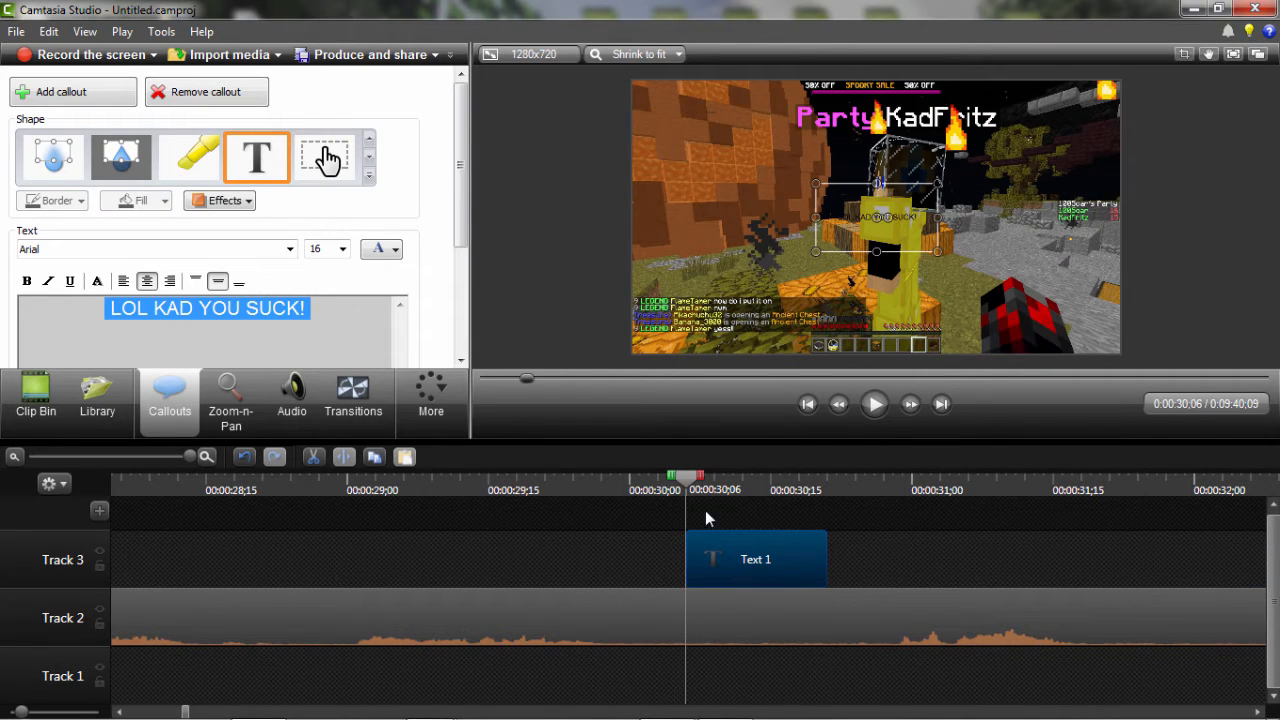
mouse_move(753, 546)
click(327, 312)
drag(326, 309, 41, 313)
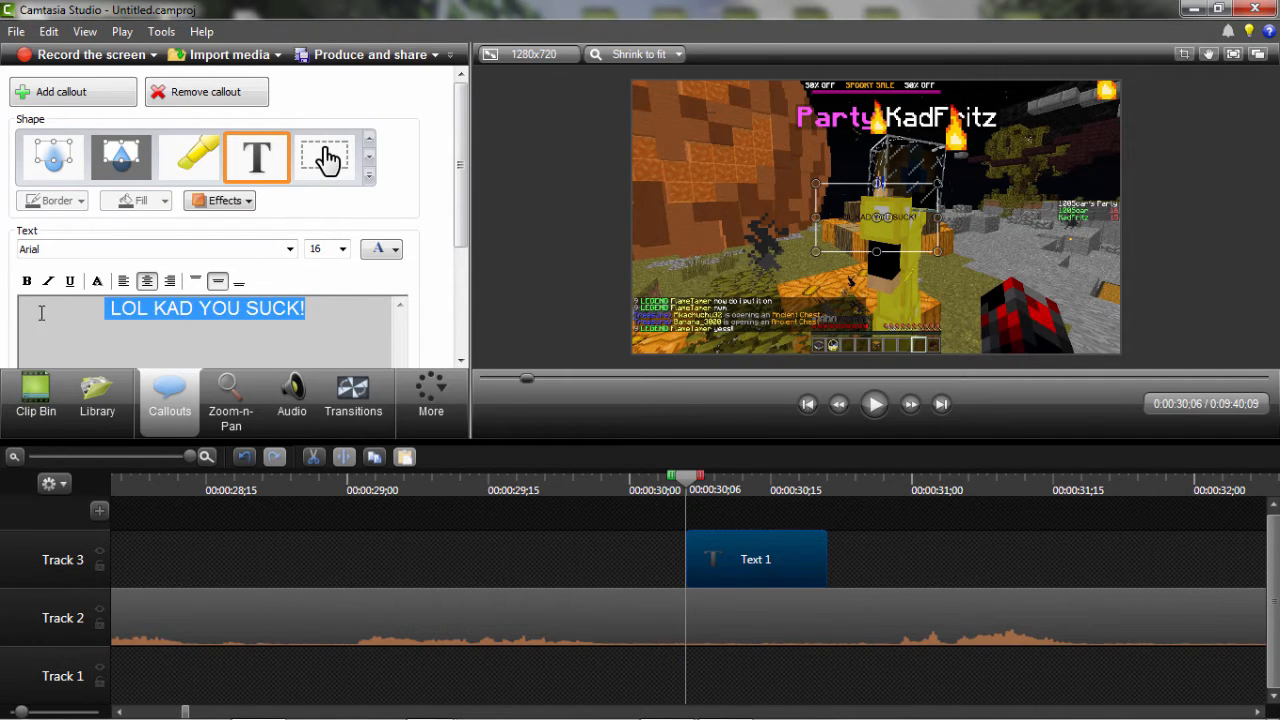
click(342, 248)
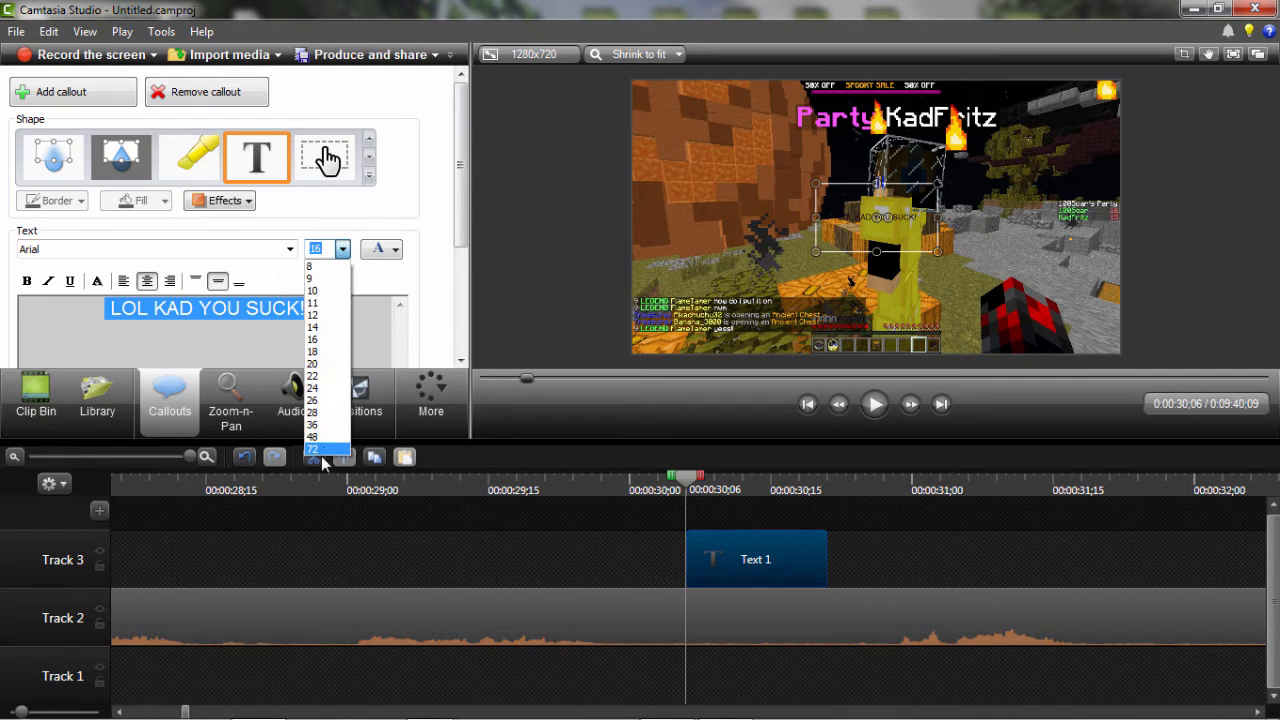
click(318, 449)
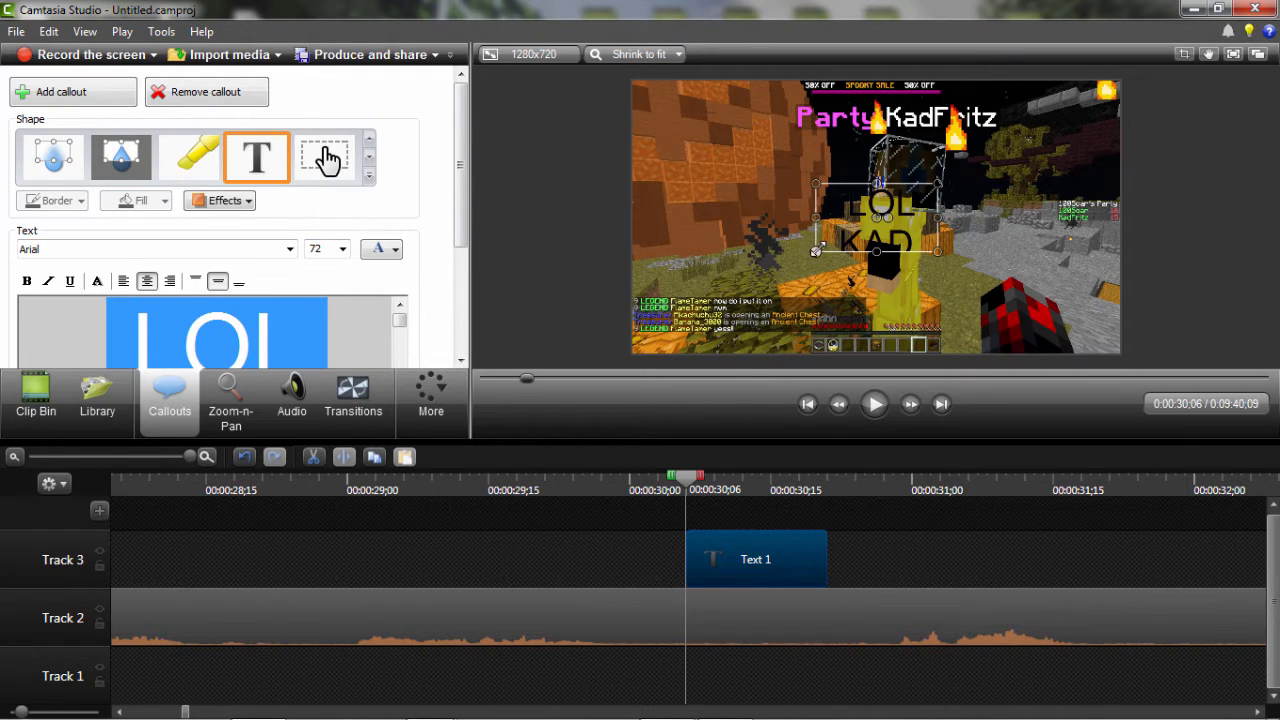
Enlarge the callout's text box until the whole sentence fits on two lines, and centre it on the canvas
click(812, 248)
drag(755, 302, 722, 321)
drag(780, 278, 824, 244)
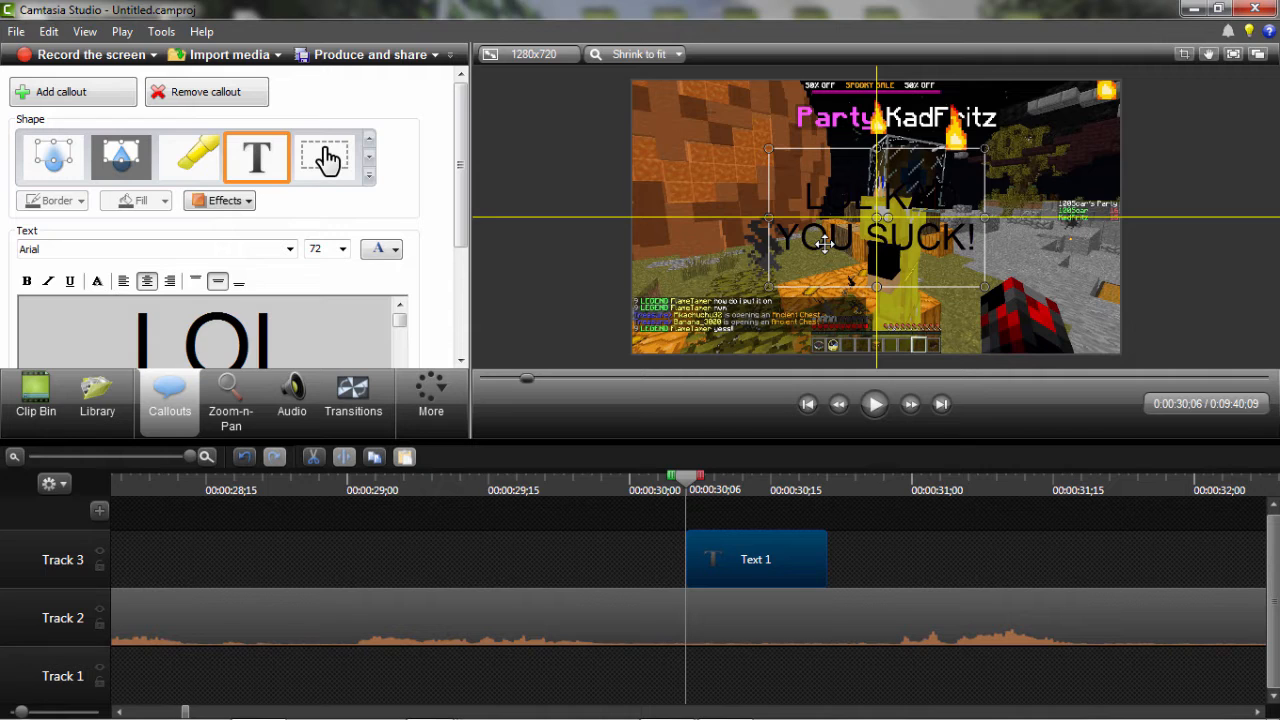
drag(824, 244, 825, 245)
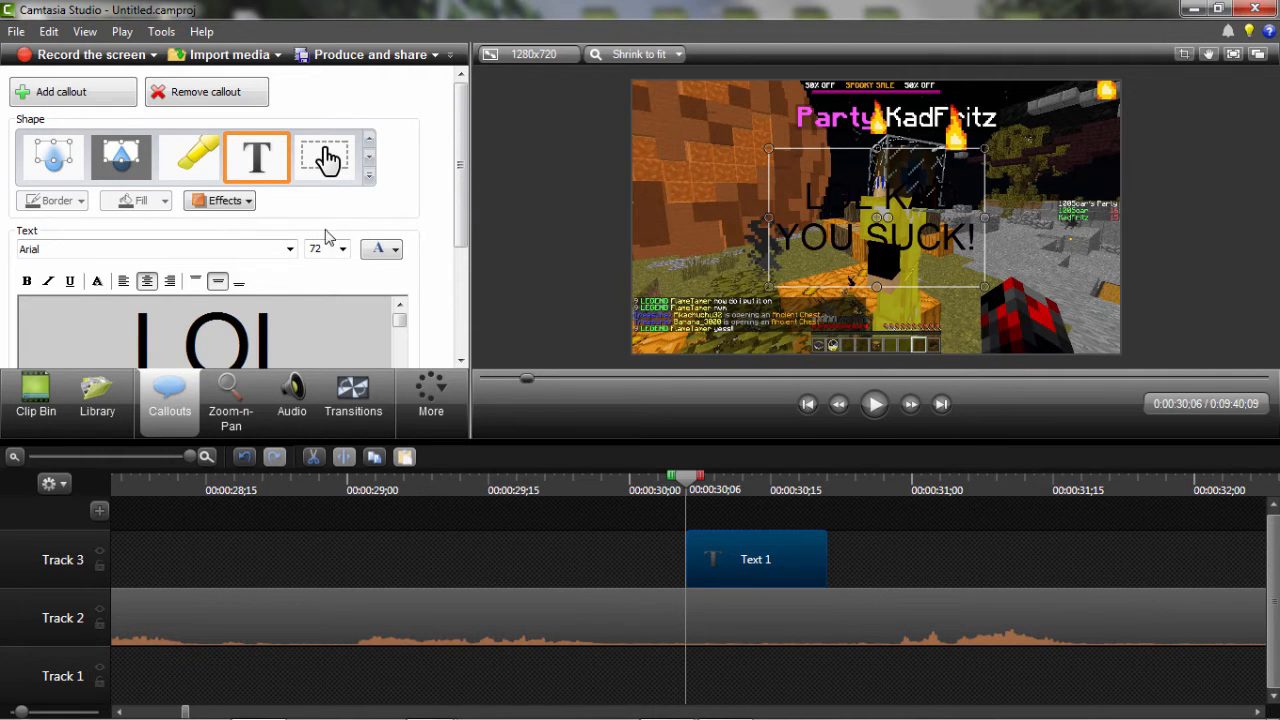
Change the colour of all the callout's text to white
drag(400, 322, 53, 323)
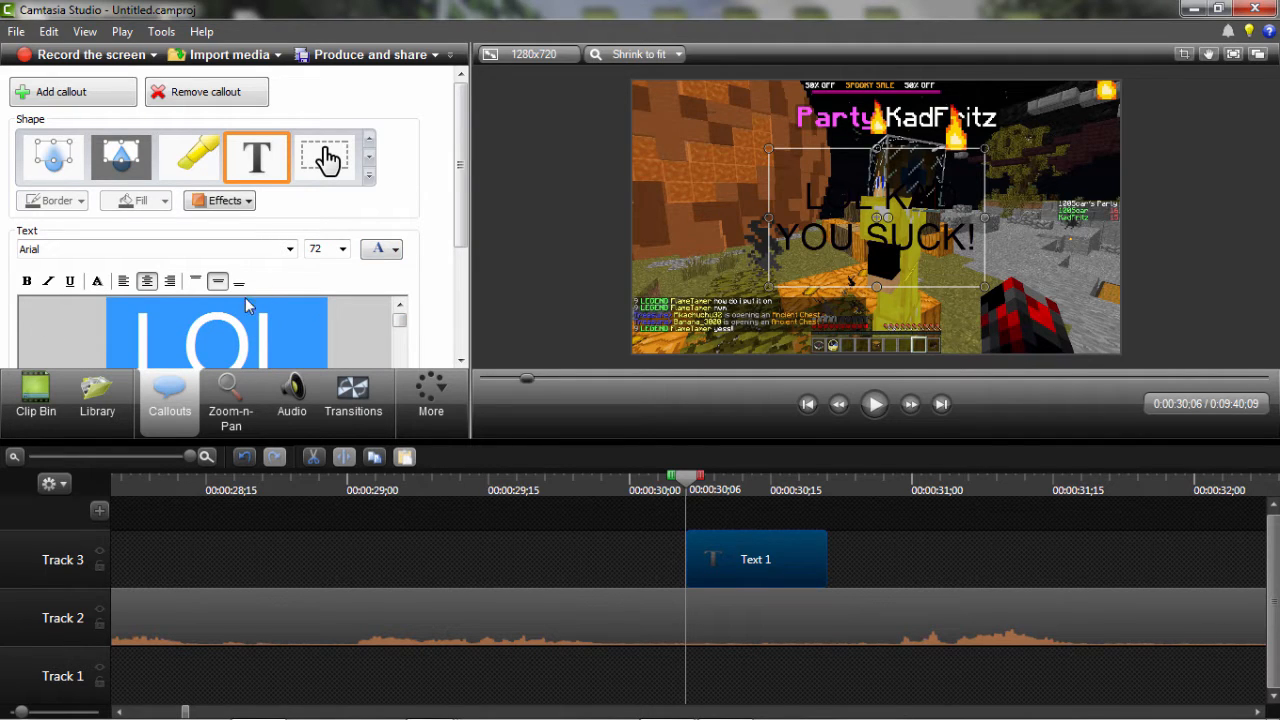
click(381, 250)
click(372, 289)
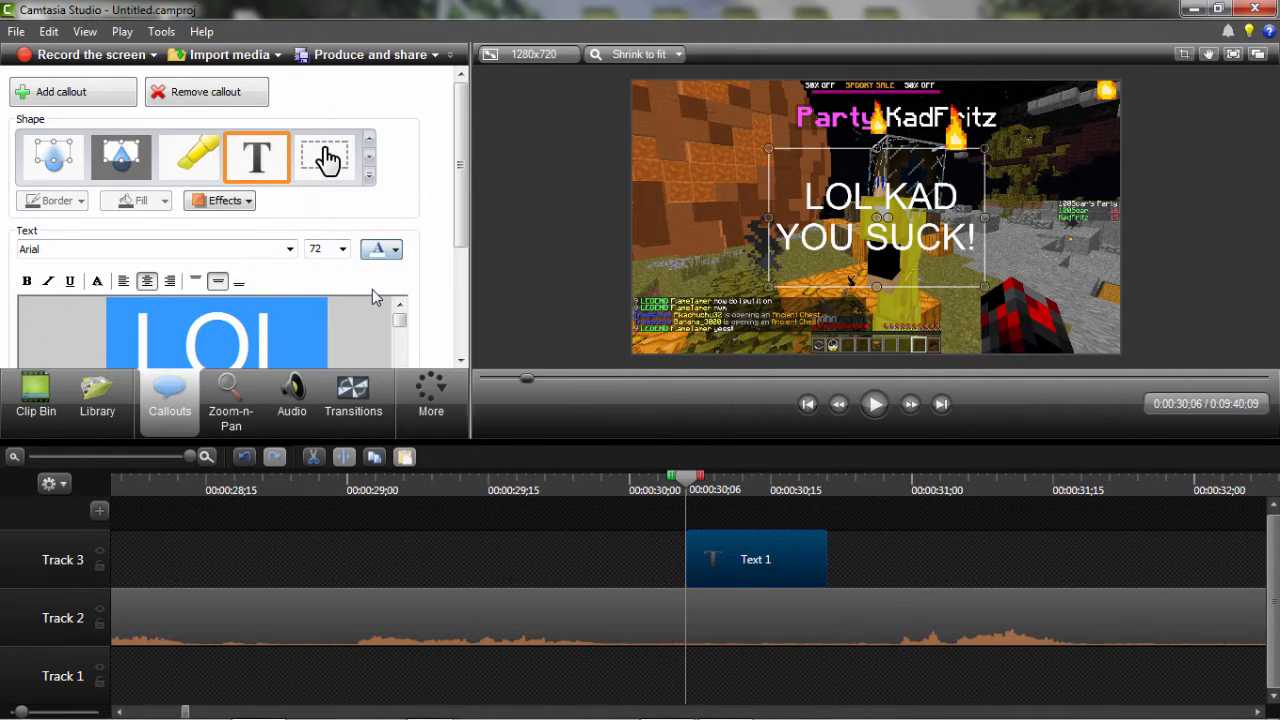
Try the fonts Fighting Spirit turbo and GoGoPosterPunch on the callout's text
click(289, 249)
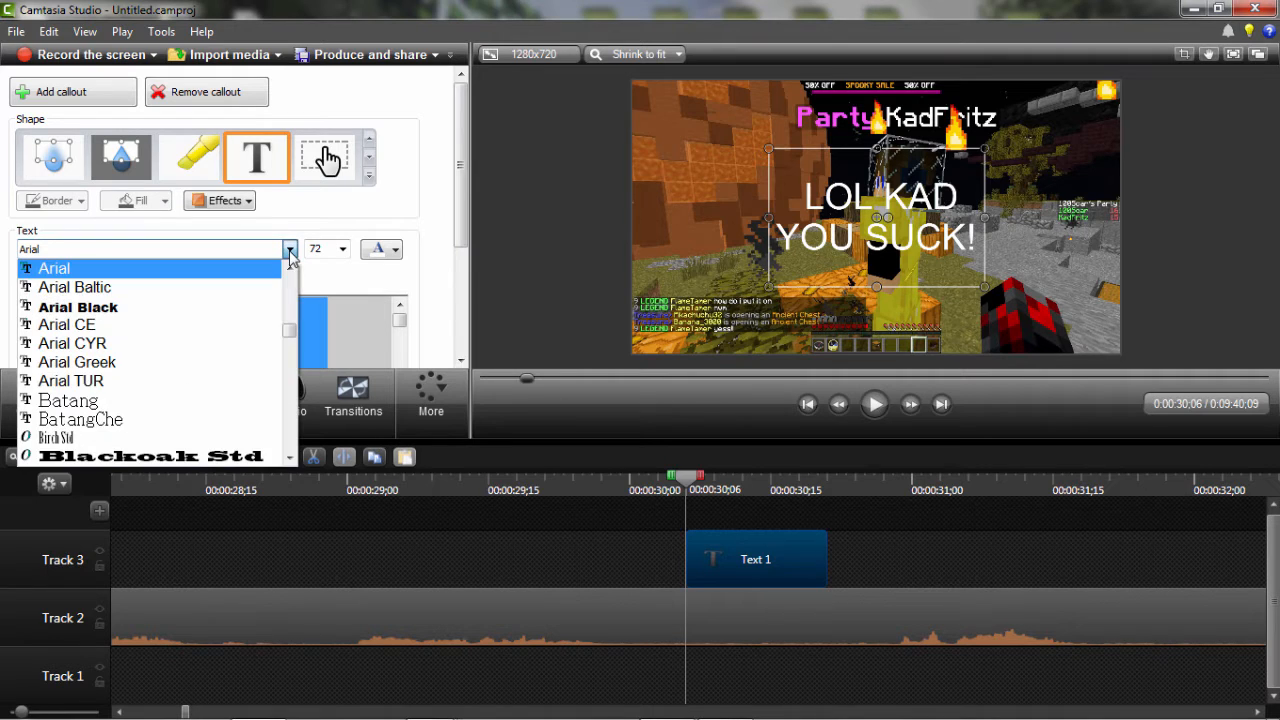
scroll(220, 370, down, 6)
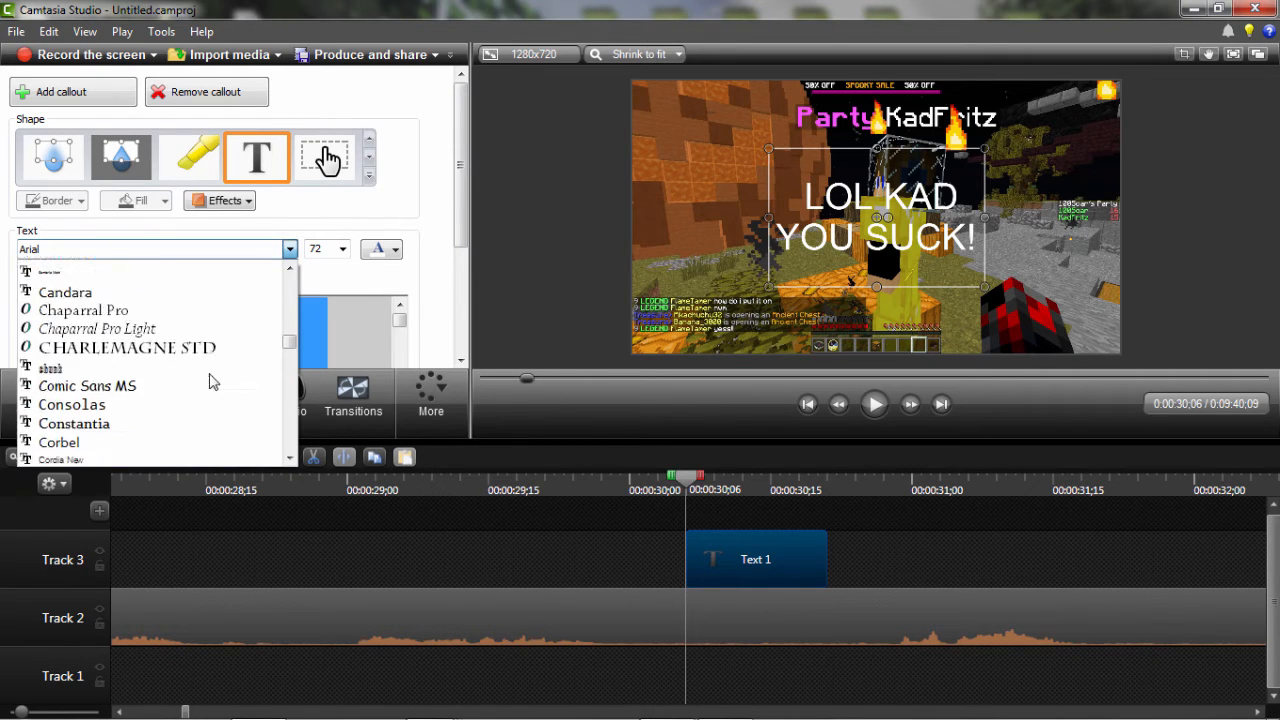
scroll(195, 378, down, 8)
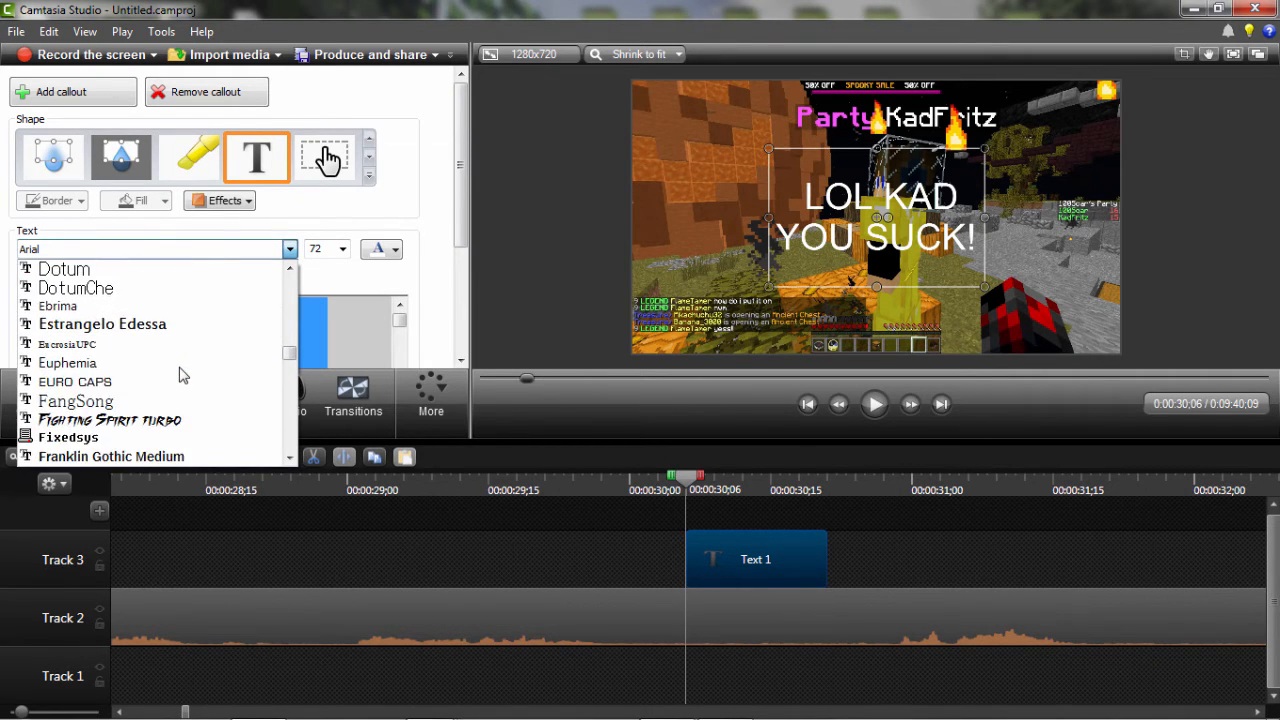
scroll(182, 375, down, 1)
click(177, 365)
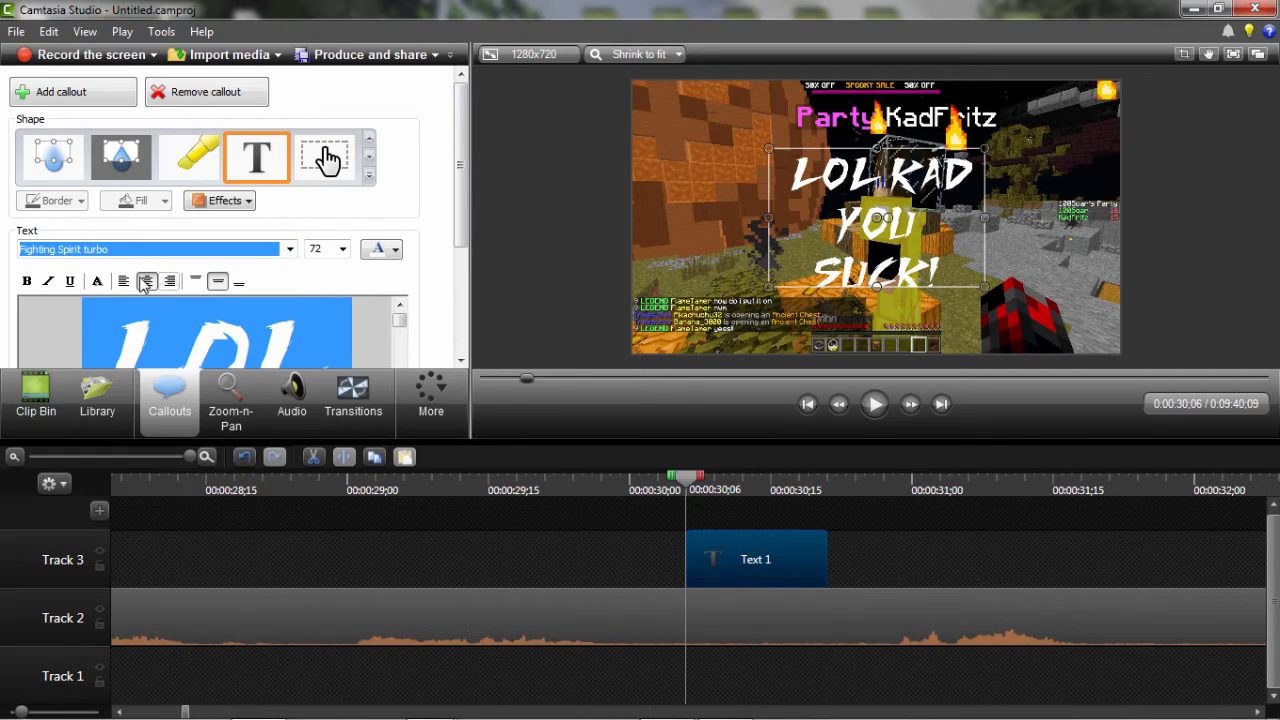
click(290, 249)
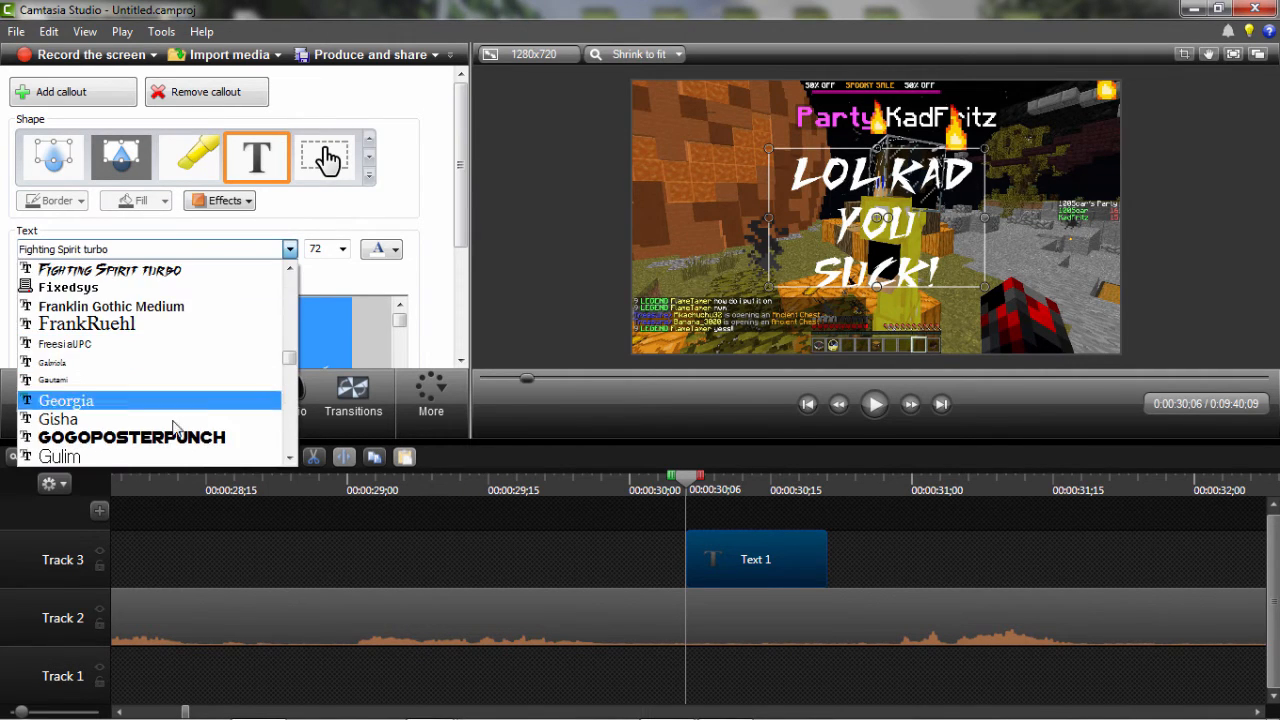
click(162, 436)
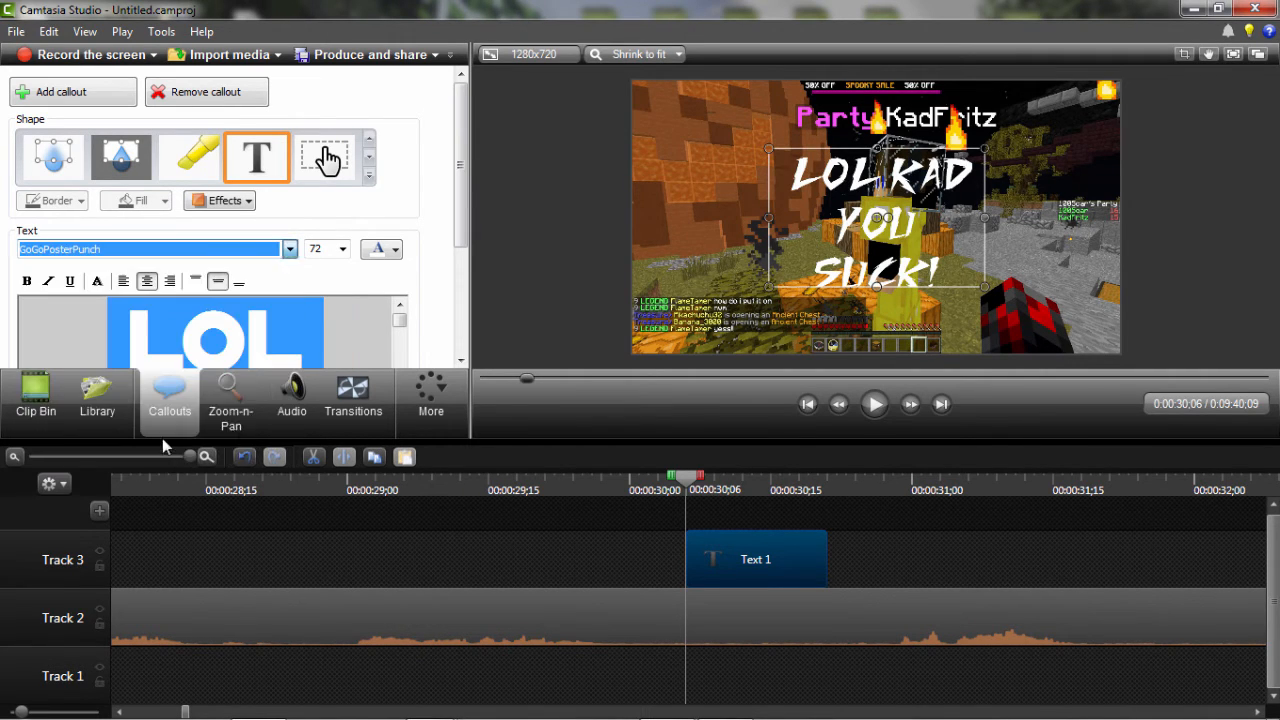
Set the callout text's font to Impact and deselect the callout
click(290, 249)
scroll(204, 386, down, 2)
scroll(200, 380, up, 1)
click(104, 326)
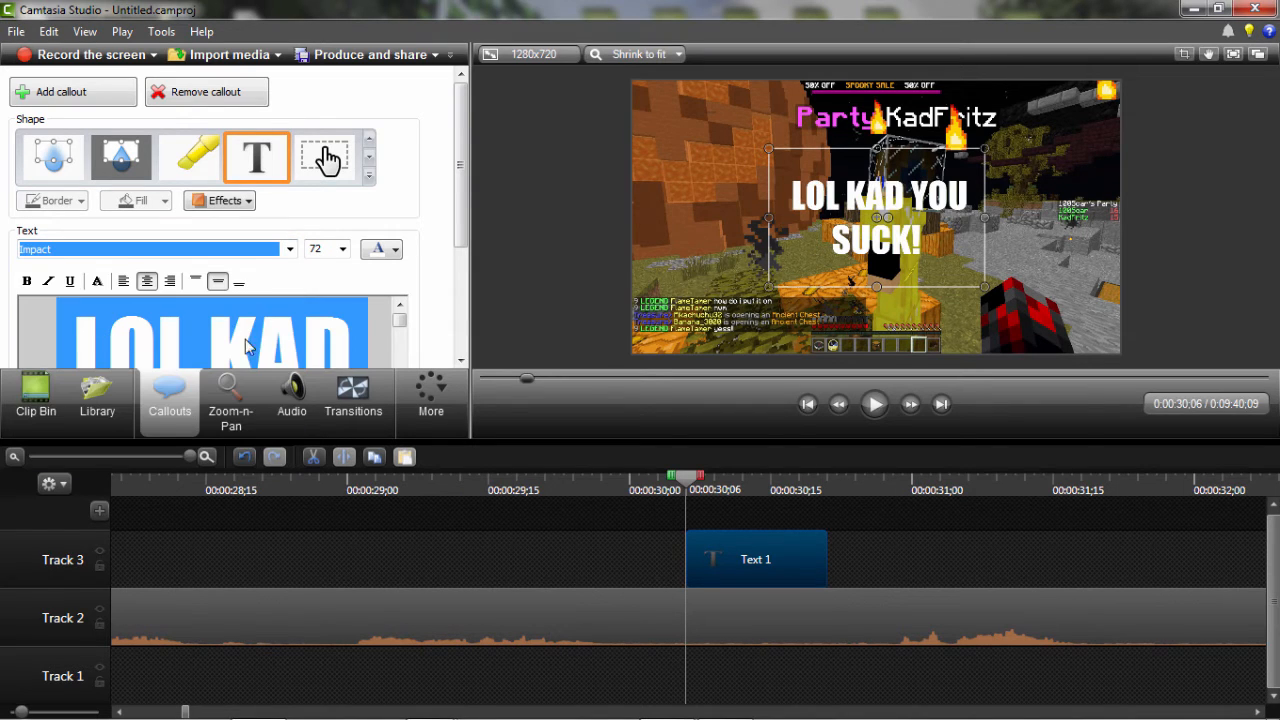
click(585, 278)
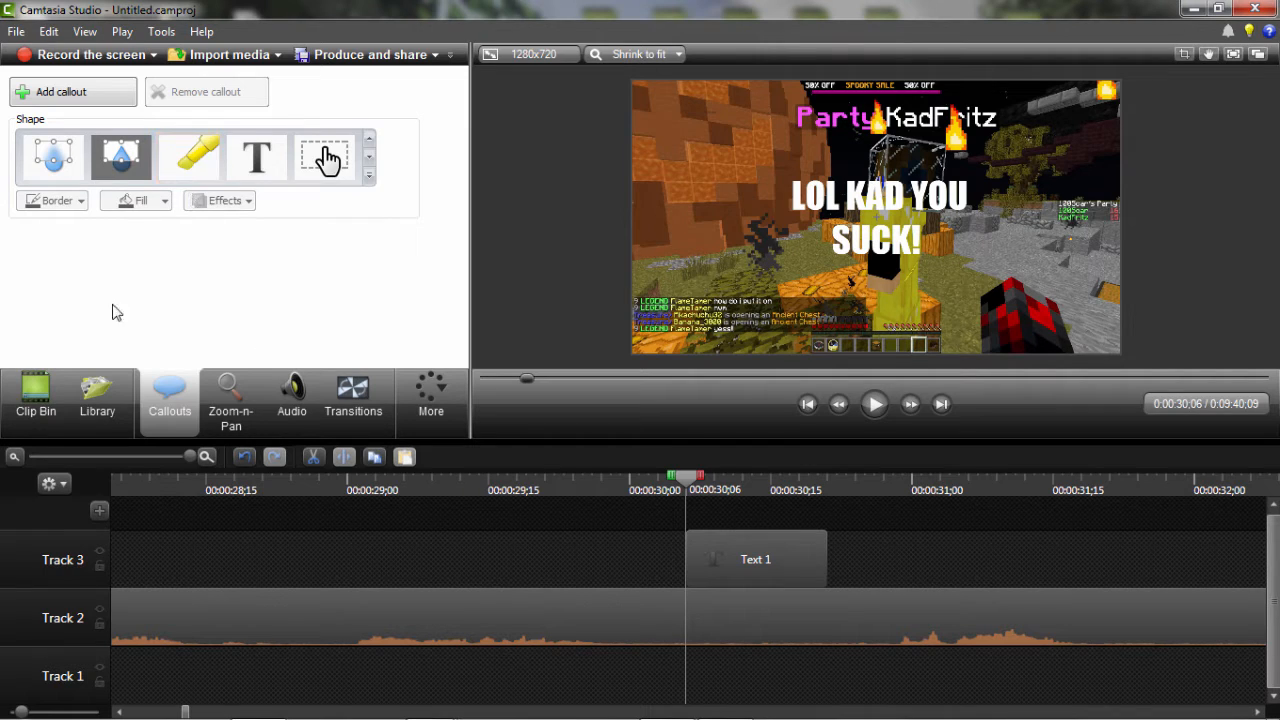
Play the timeline from 0:00:28;19 past the text callout to check how it appears, and return to 0:00:29;28
click(47, 382)
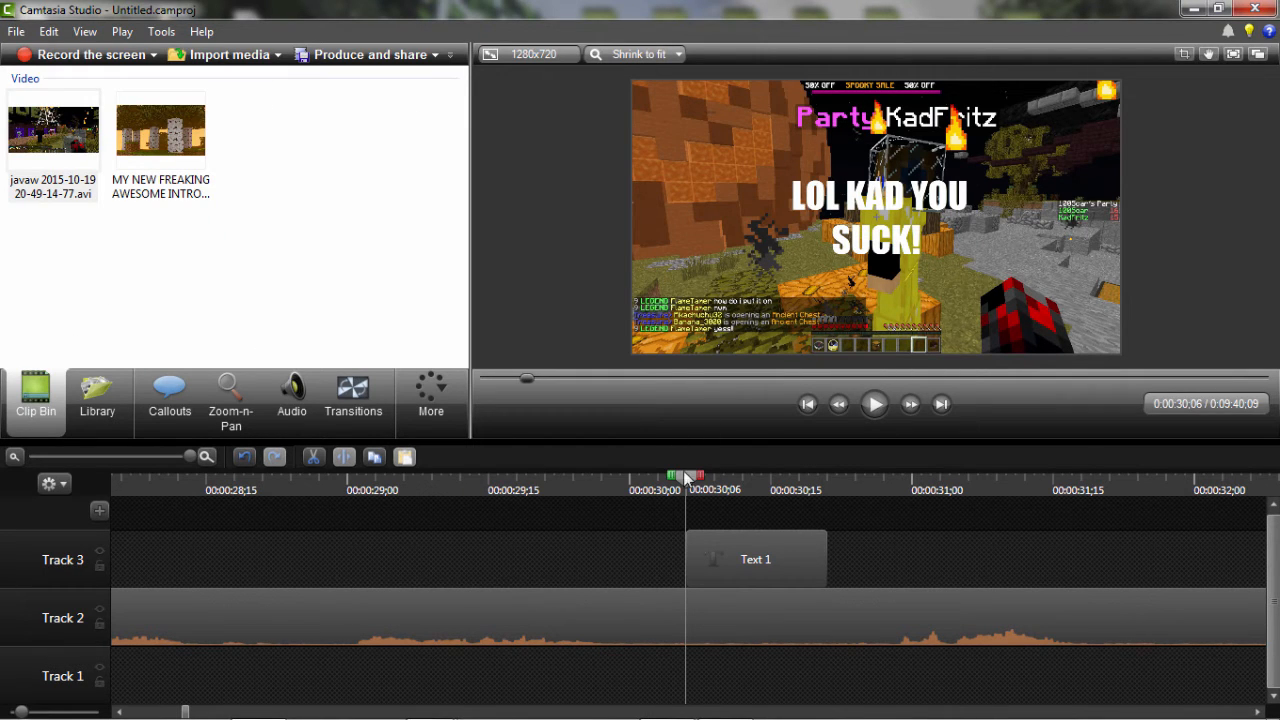
click(243, 484)
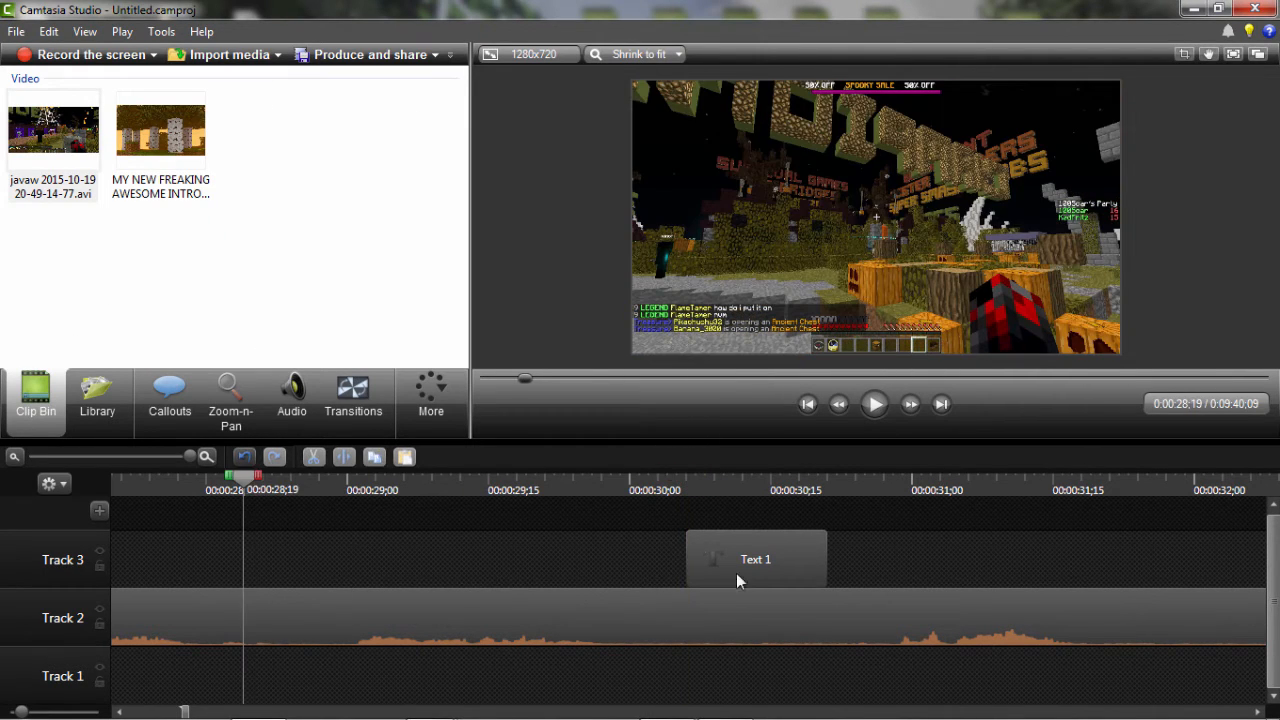
click(874, 408)
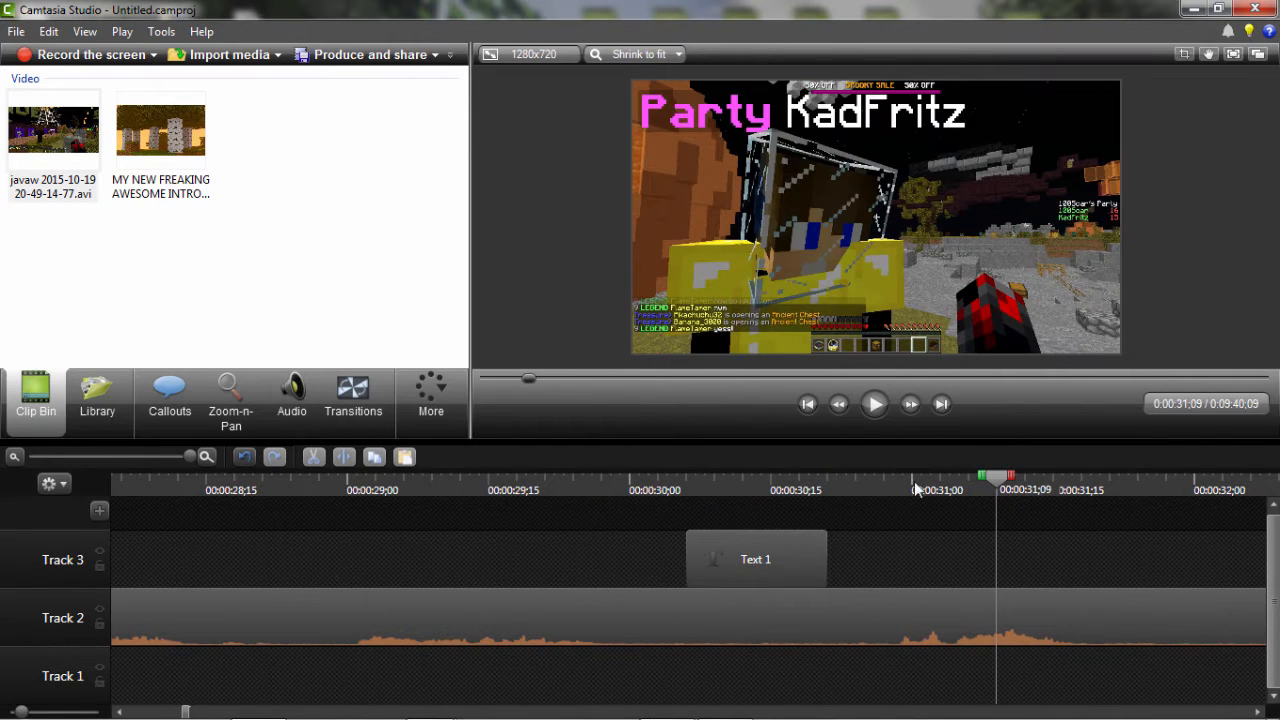
drag(992, 478, 626, 526)
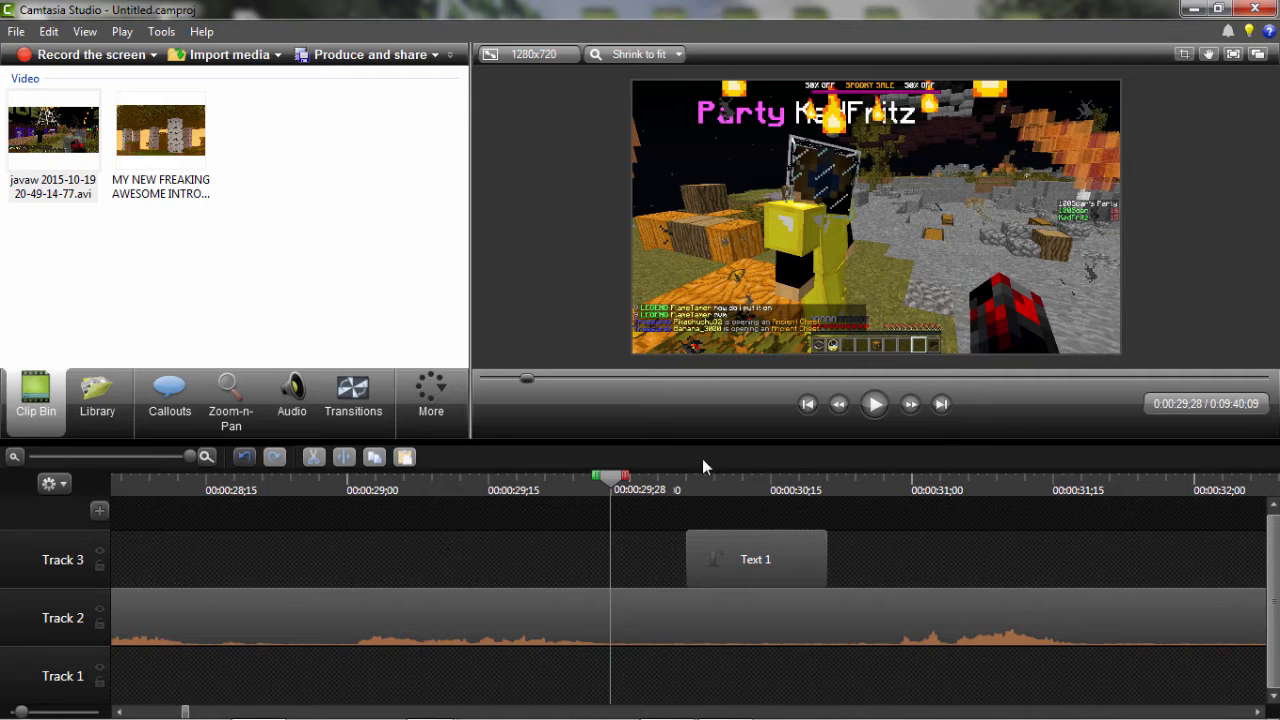
Apply the second style in the callout effects to the Text 1 callout
click(750, 560)
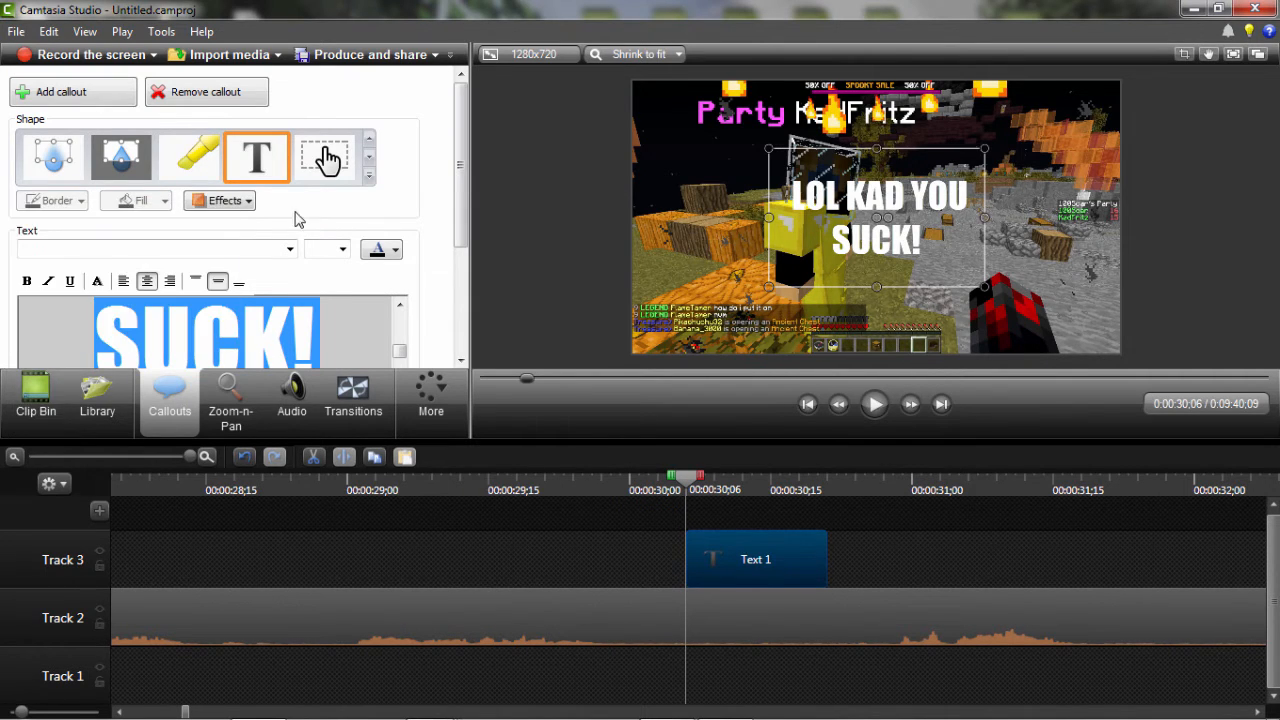
click(246, 201)
mouse_move(263, 246)
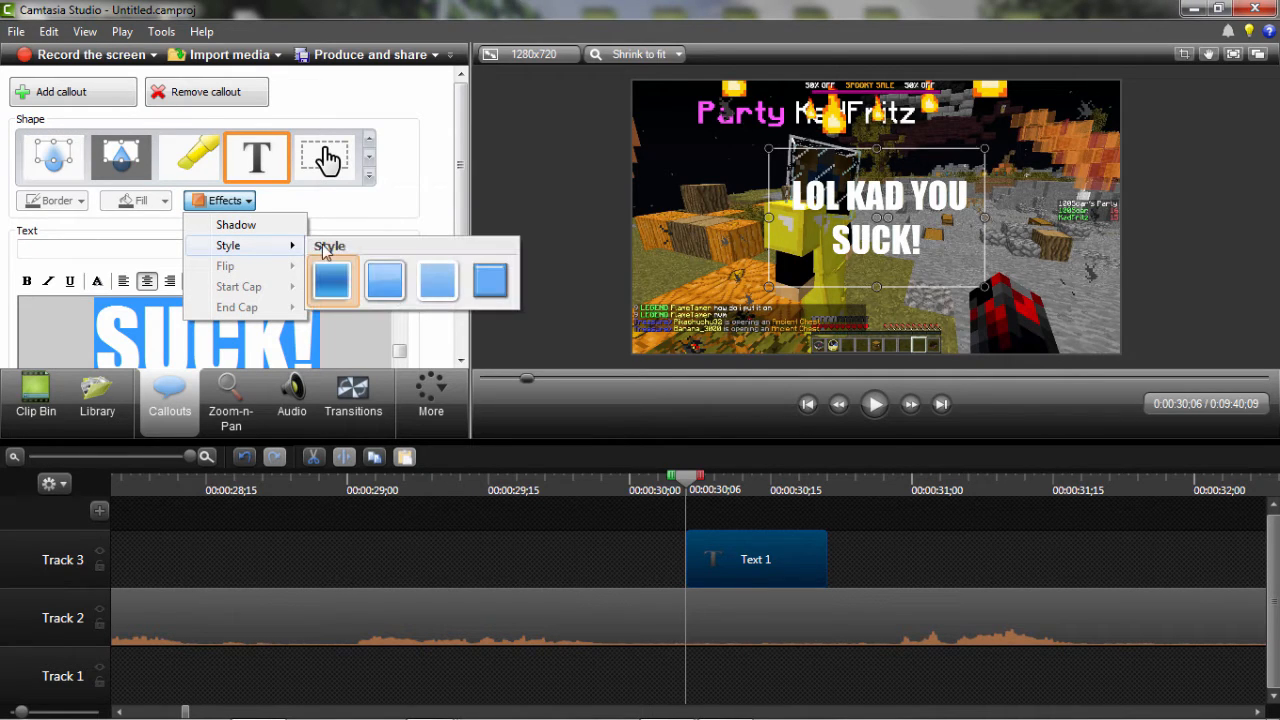
click(383, 281)
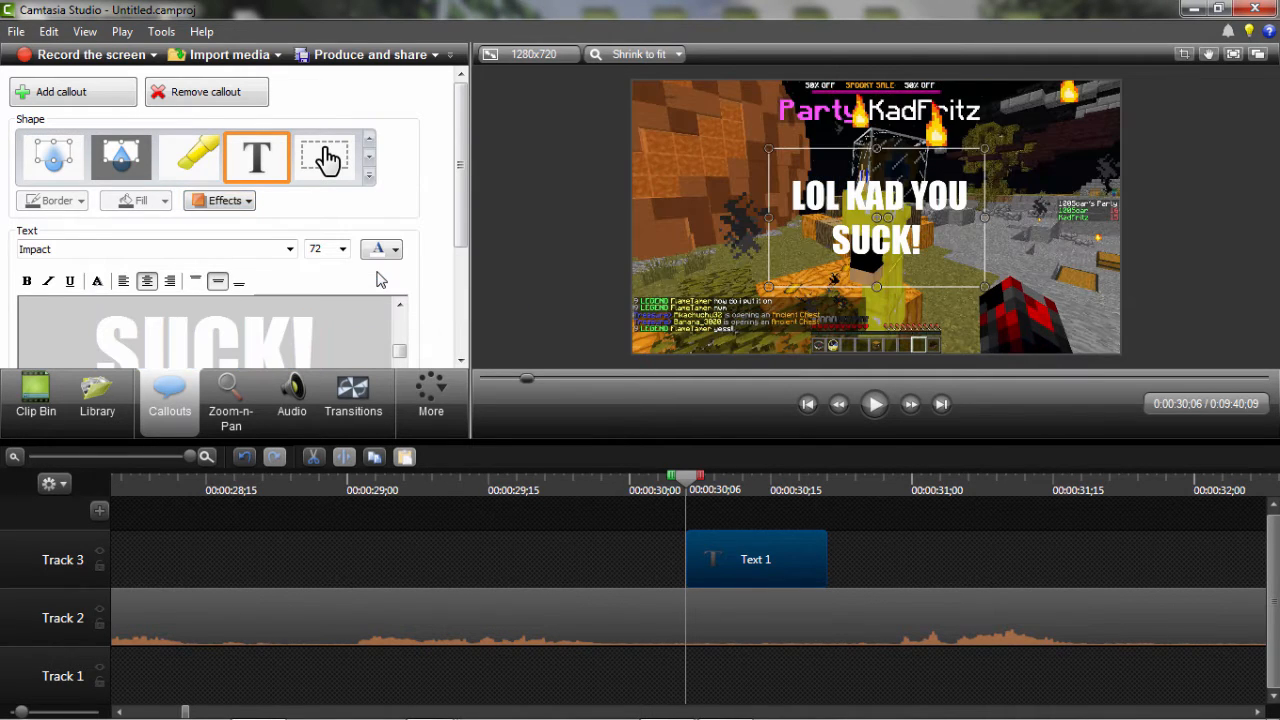
Apply the first style in the callout effects to the Text 1 callout and review its remaining text and fade properties
click(236, 204)
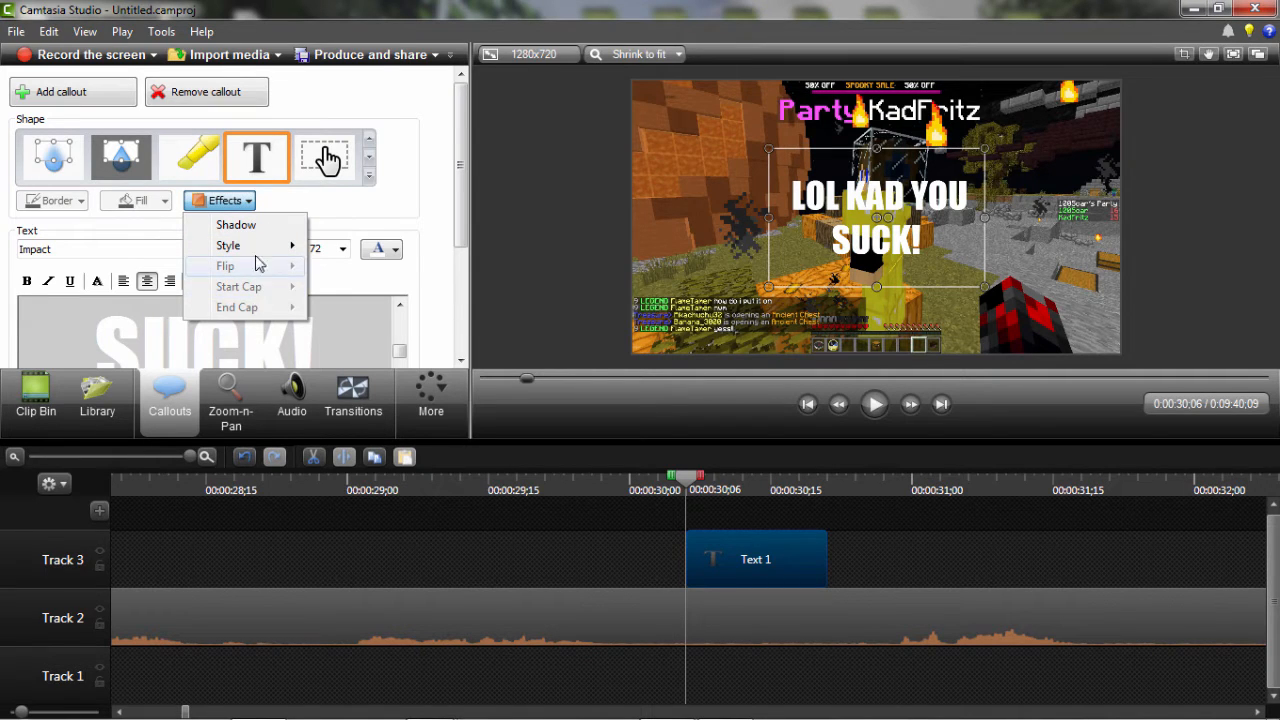
mouse_move(262, 248)
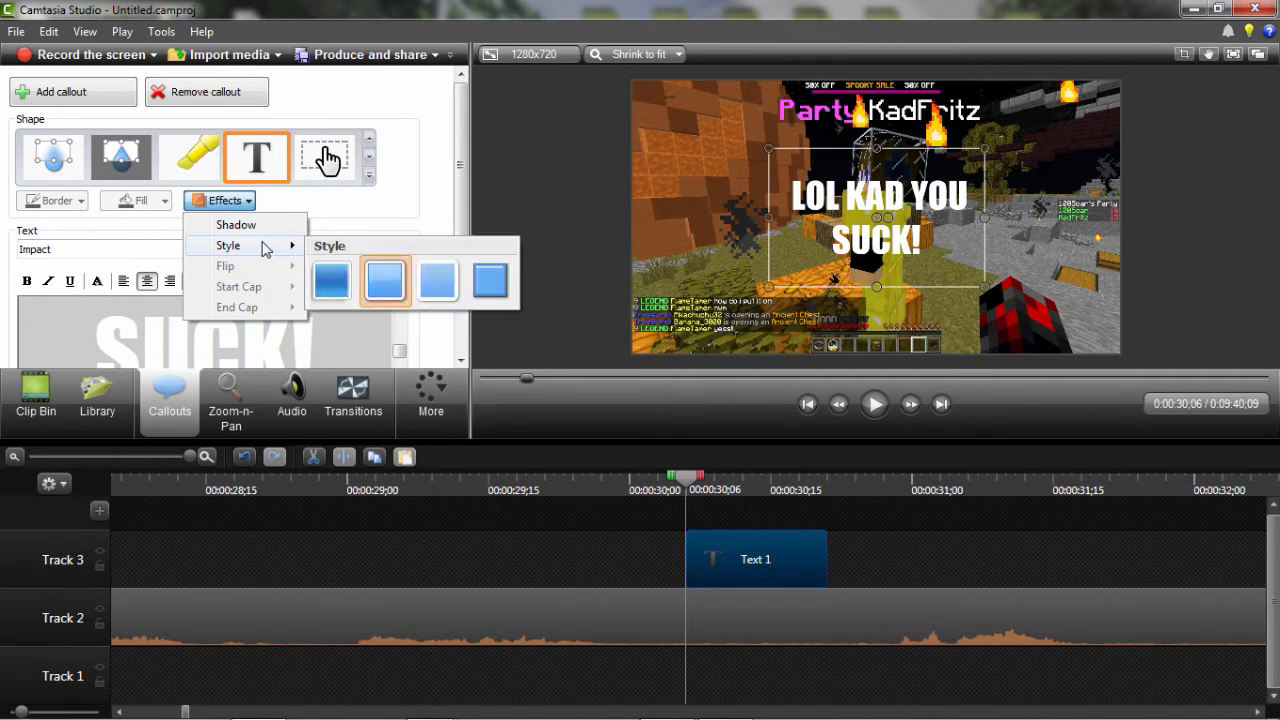
click(345, 300)
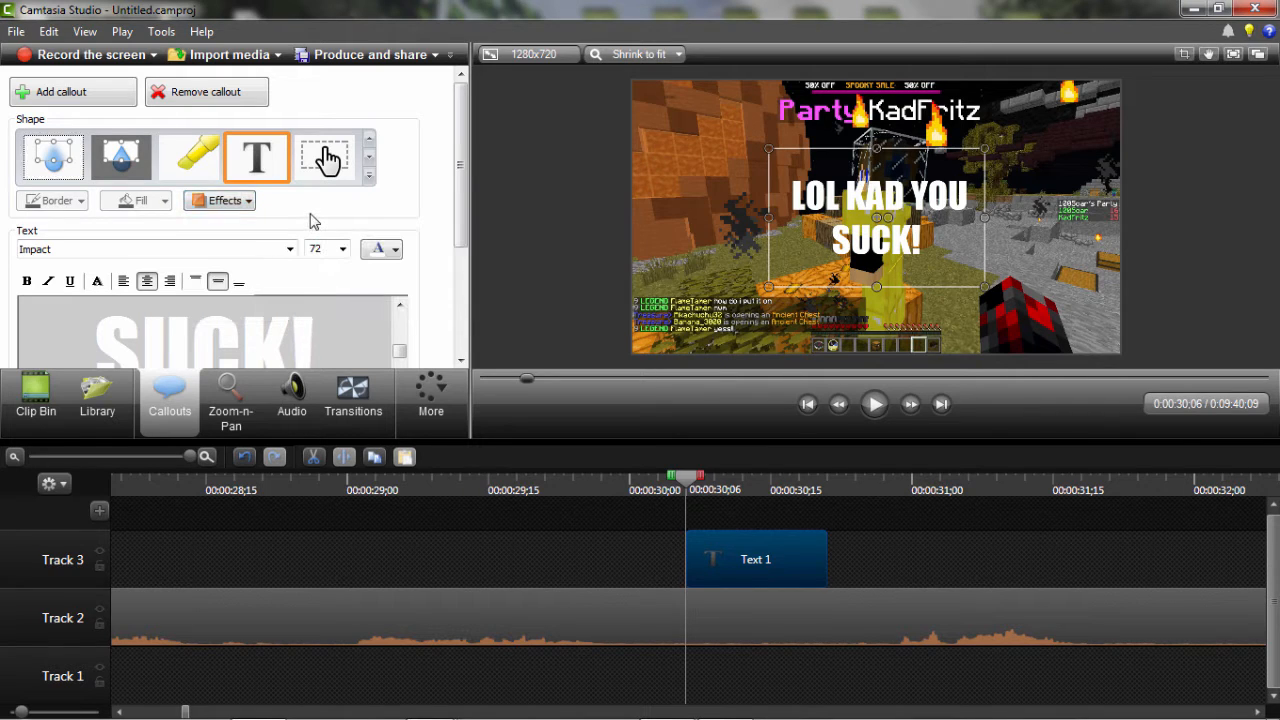
scroll(437, 212, down, 3)
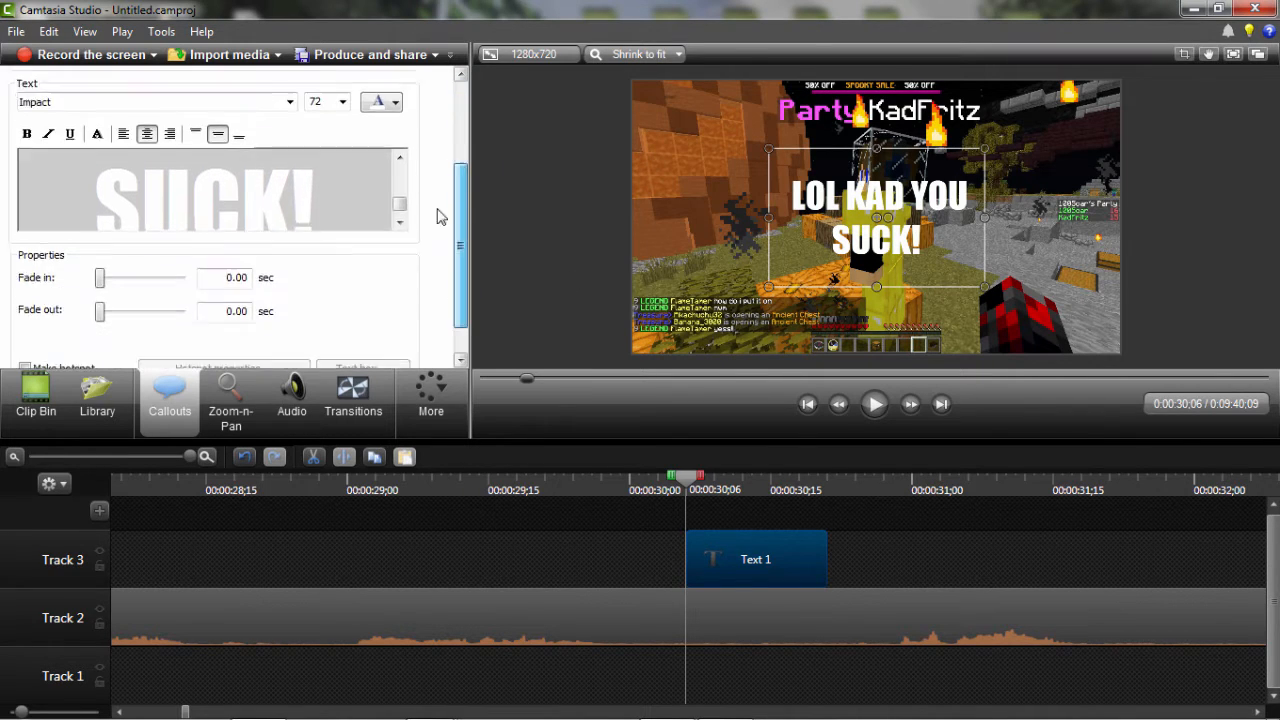
scroll(445, 295, up, 2)
scroll(445, 295, down, 3)
scroll(443, 354, up, 5)
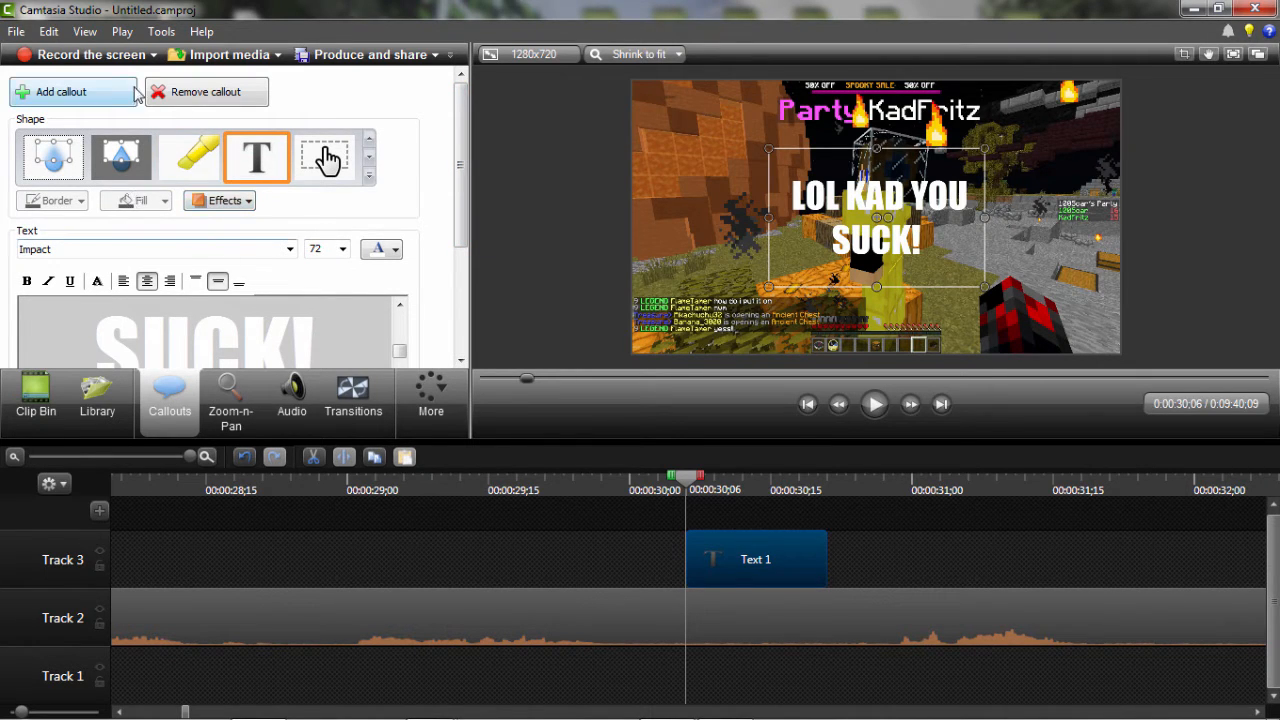
Add a second text callout on a new track above Text 1, remove it again, and reselect Text 1
click(60, 97)
drag(739, 509, 792, 504)
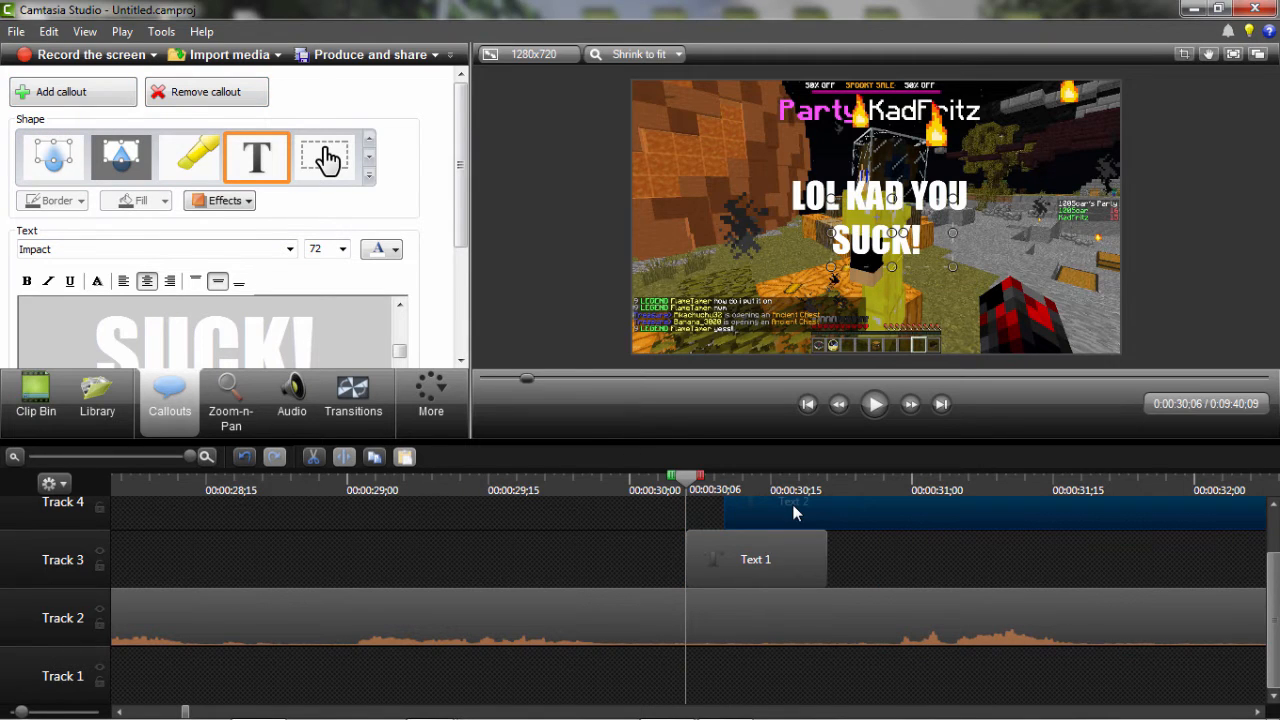
right_click(792, 504)
click(850, 246)
click(799, 548)
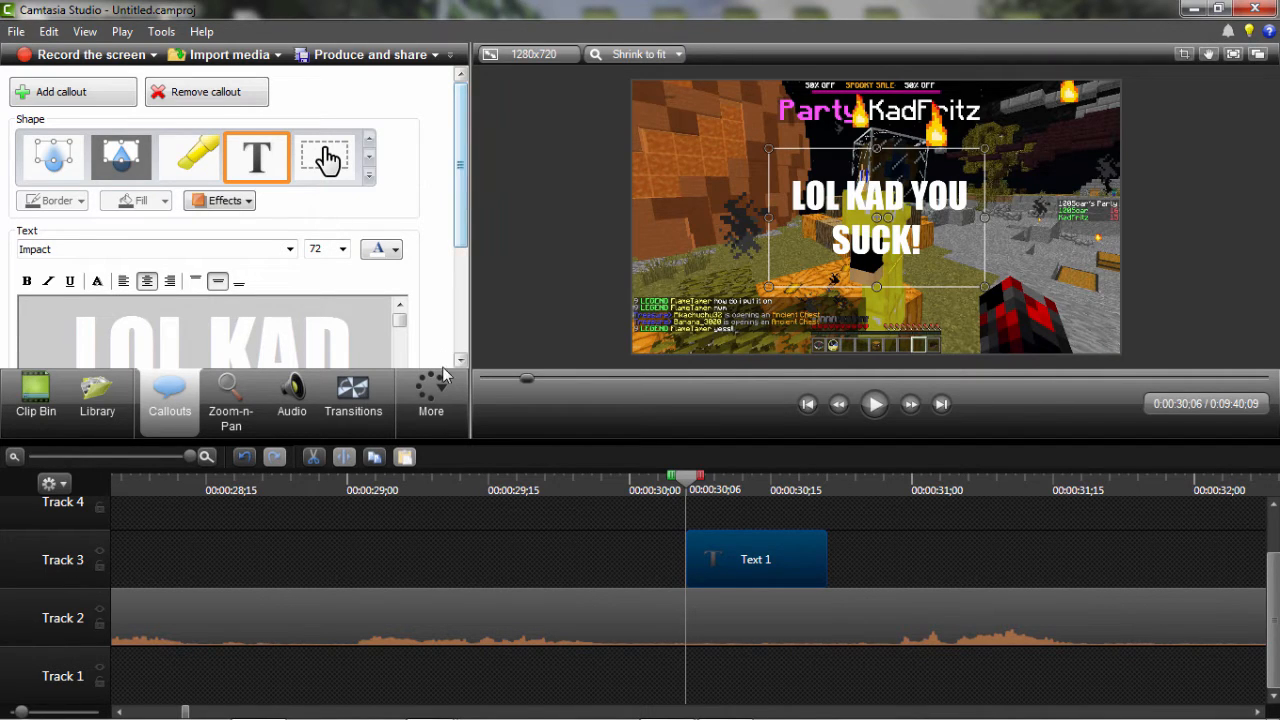
In the visual properties, move Text 1 just outside the video frame's left edge at X -924 and check it in full screen
click(431, 395)
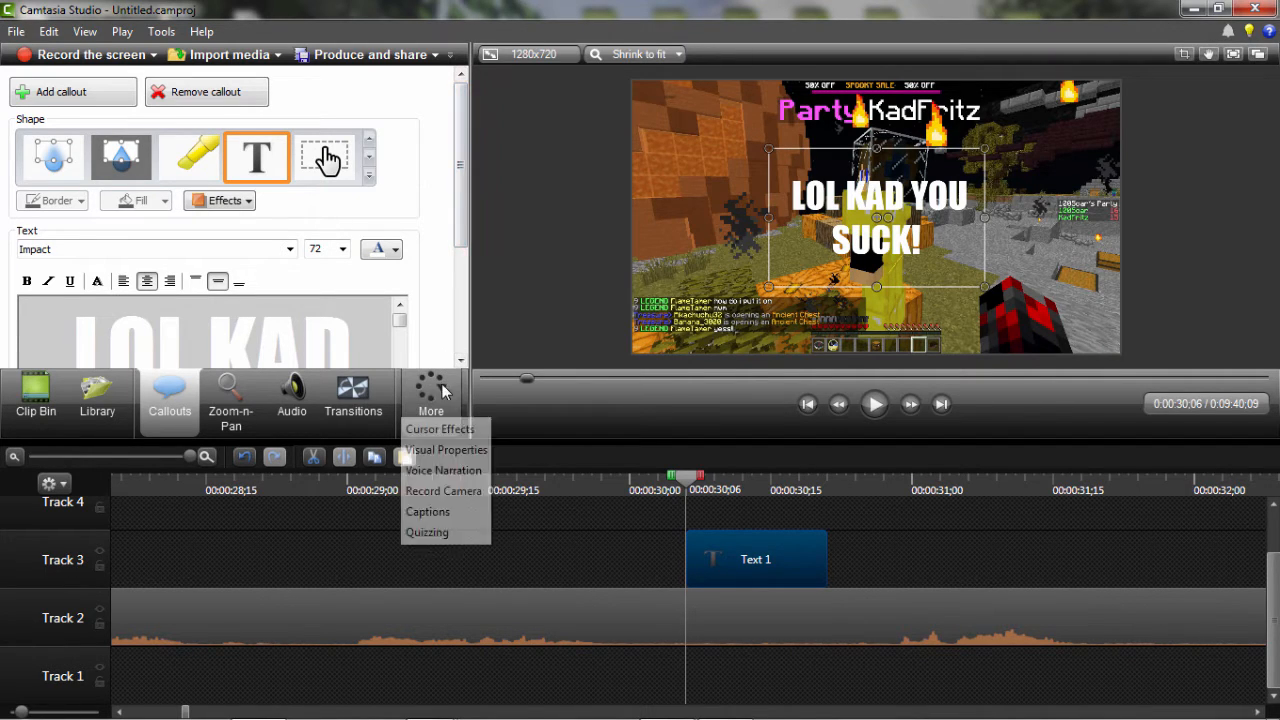
click(476, 450)
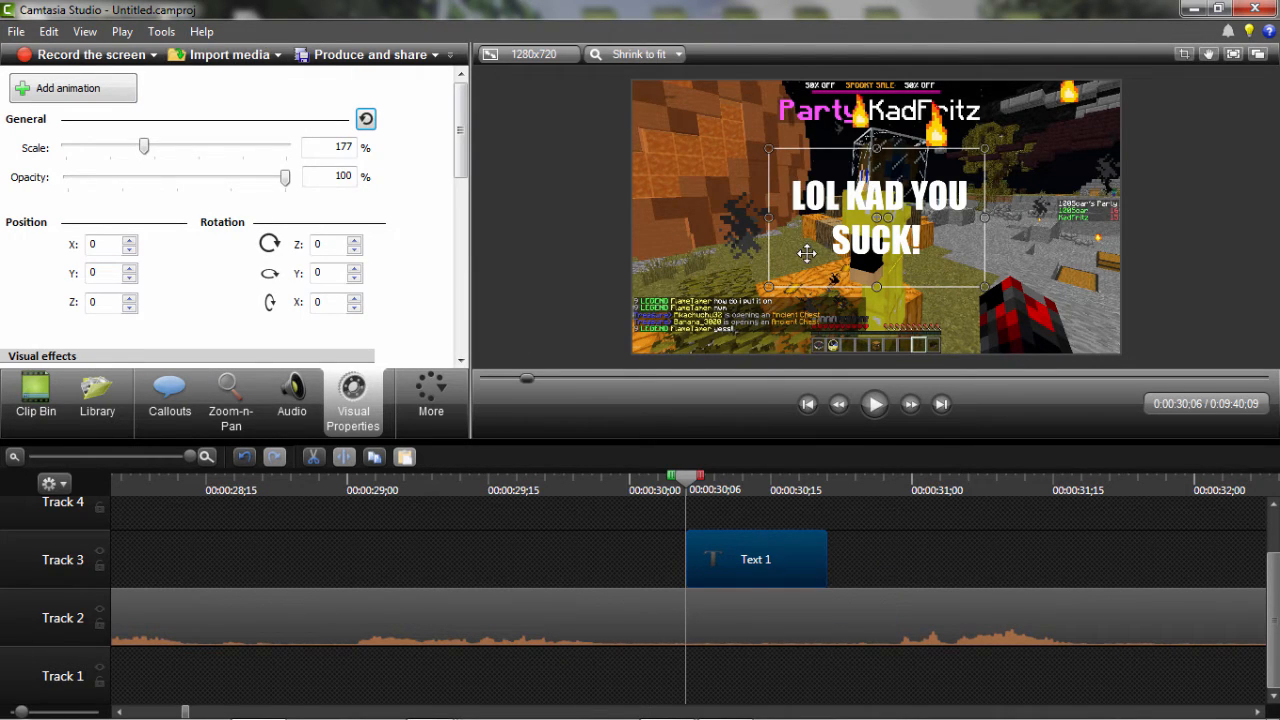
drag(806, 253, 454, 254)
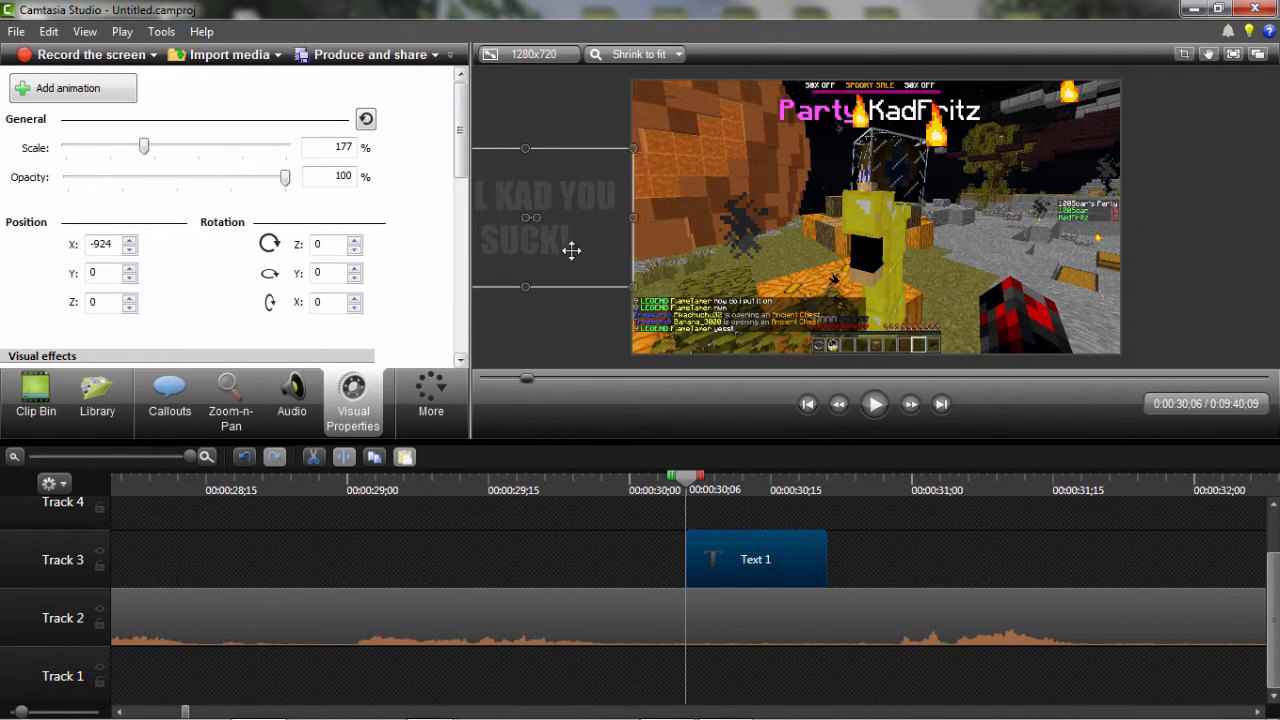
click(1232, 55)
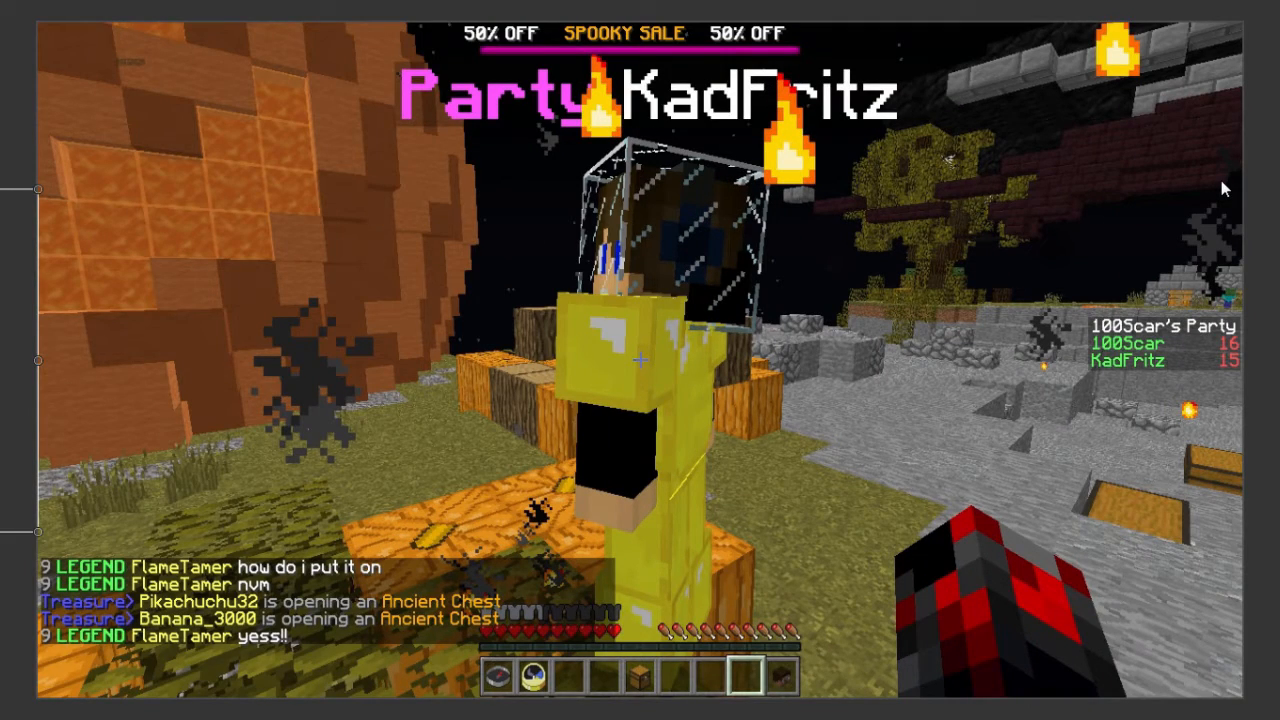
key(Escape)
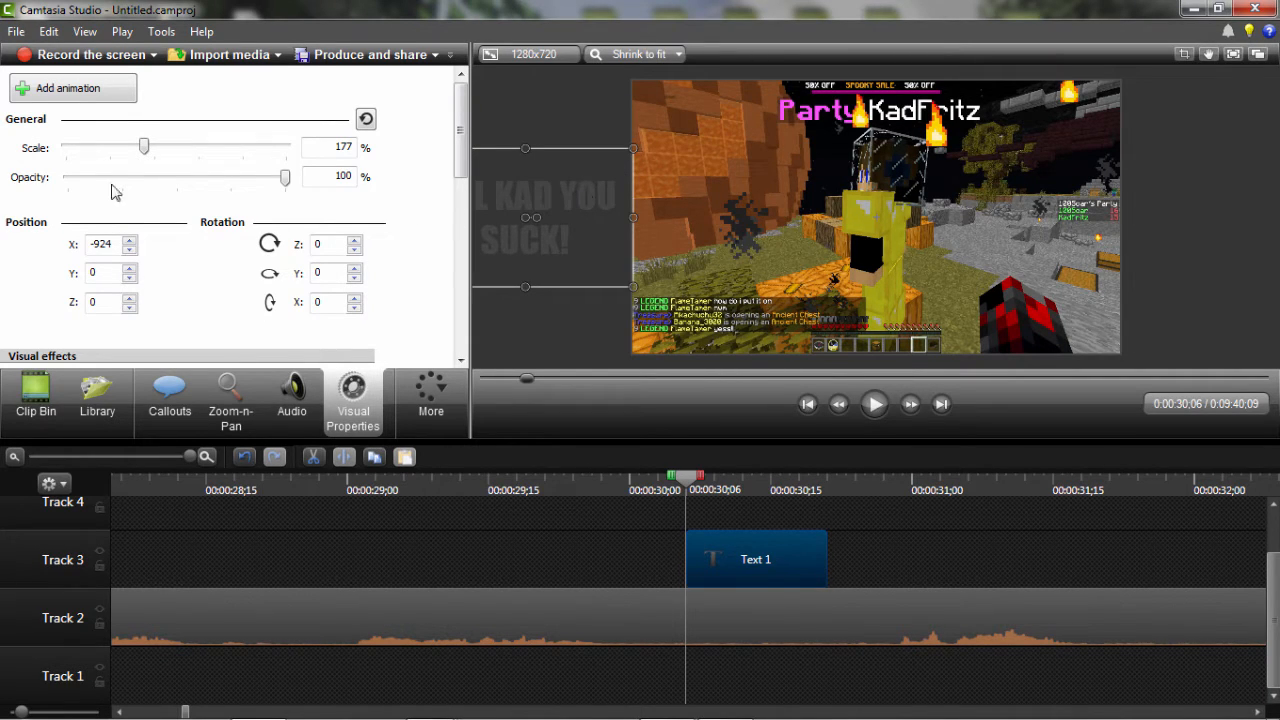
Add an animation at the start of Text 1, move the callout past the frame's right edge to X 924, and play it back
click(84, 90)
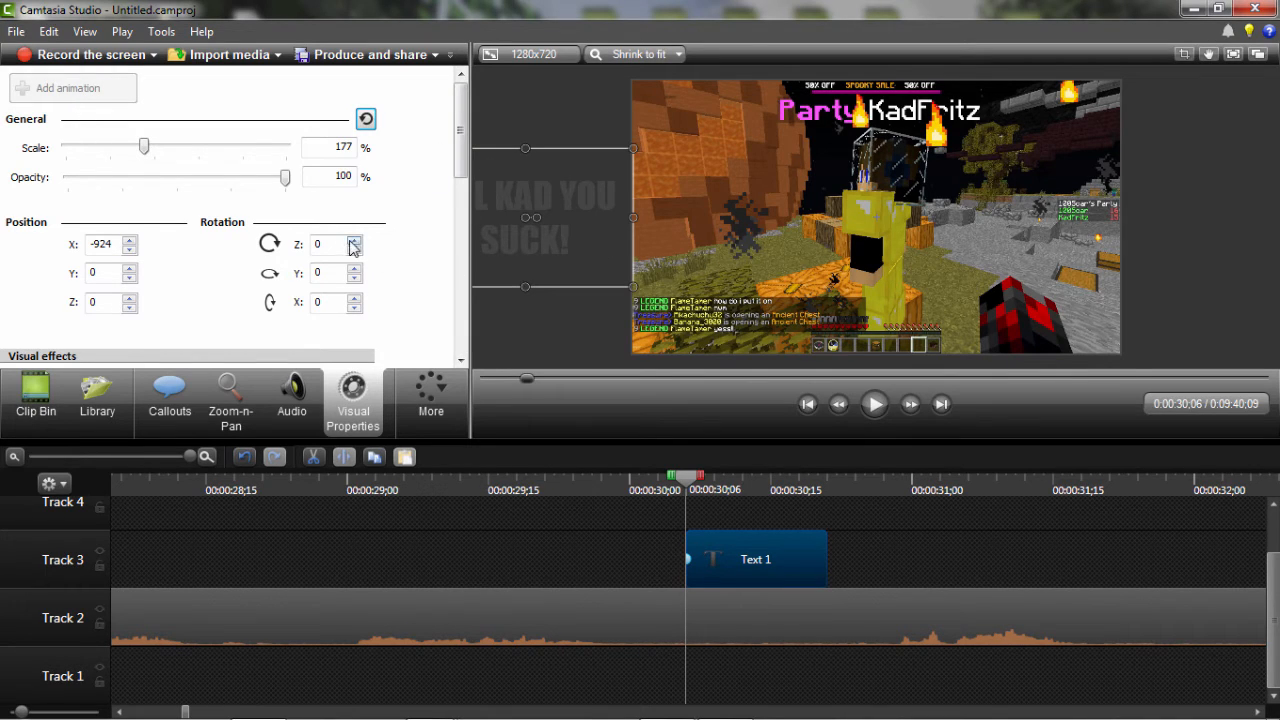
click(559, 258)
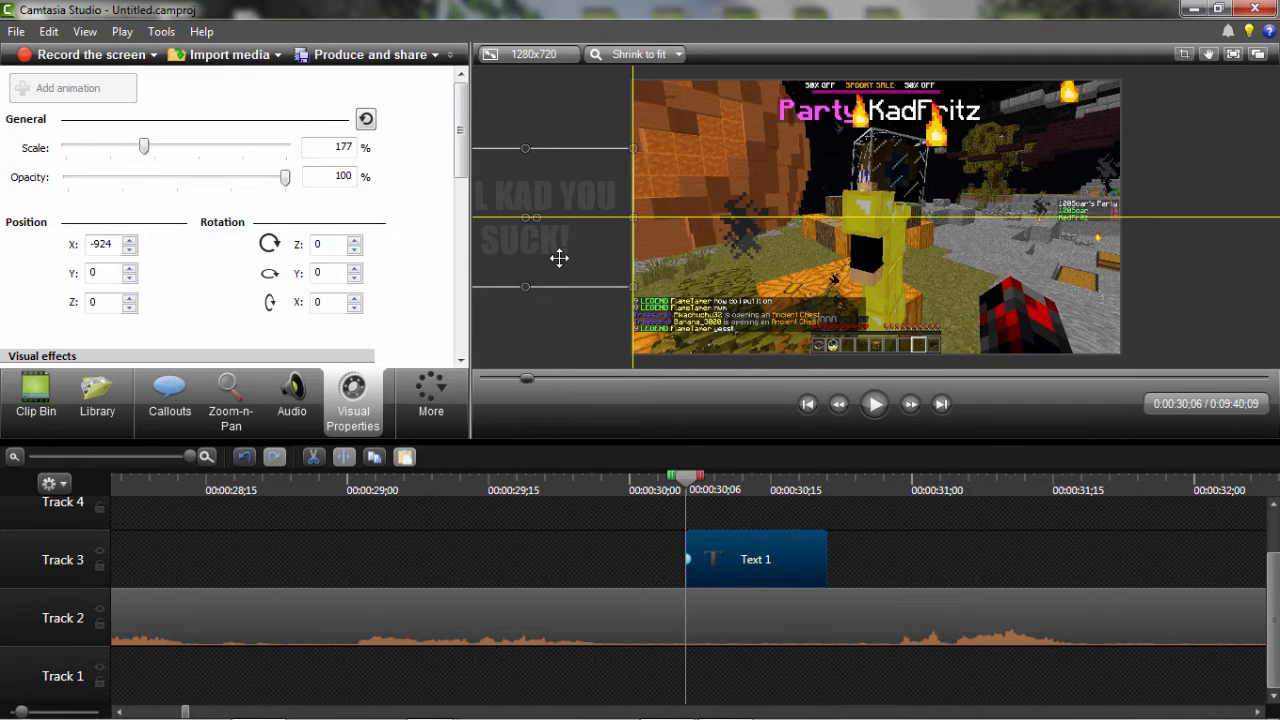
drag(559, 258, 1261, 259)
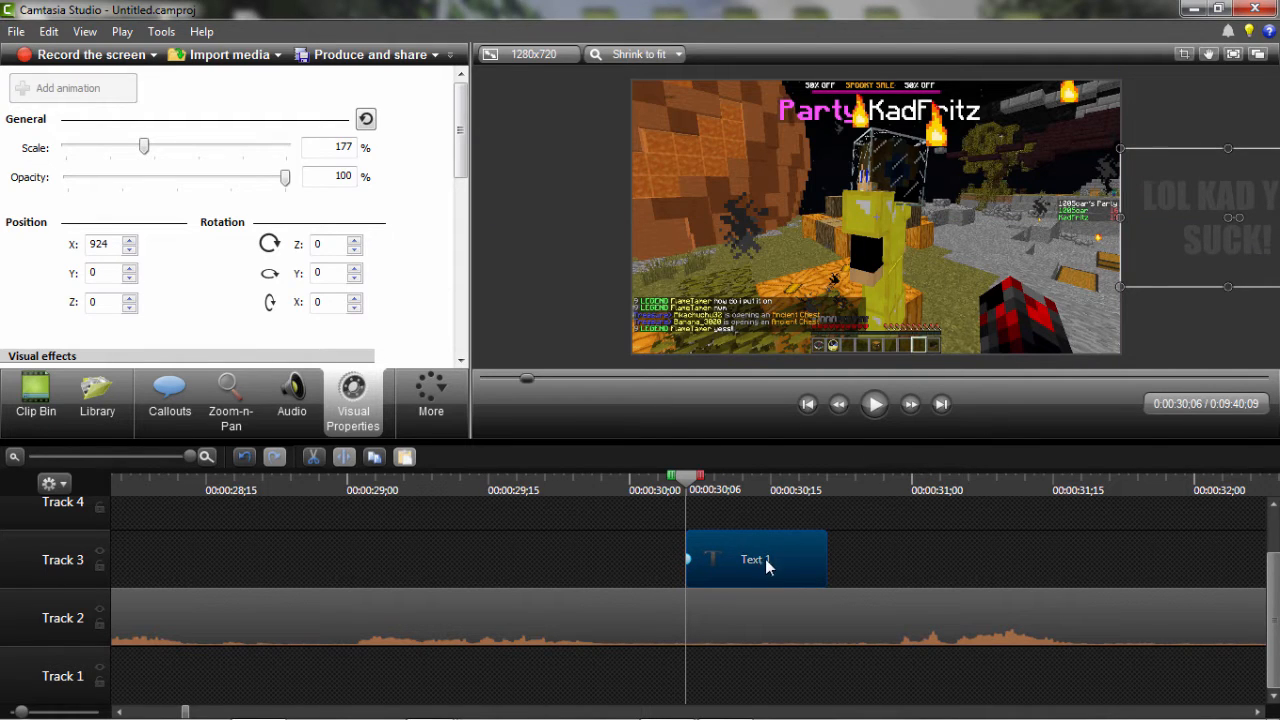
click(874, 405)
click(871, 407)
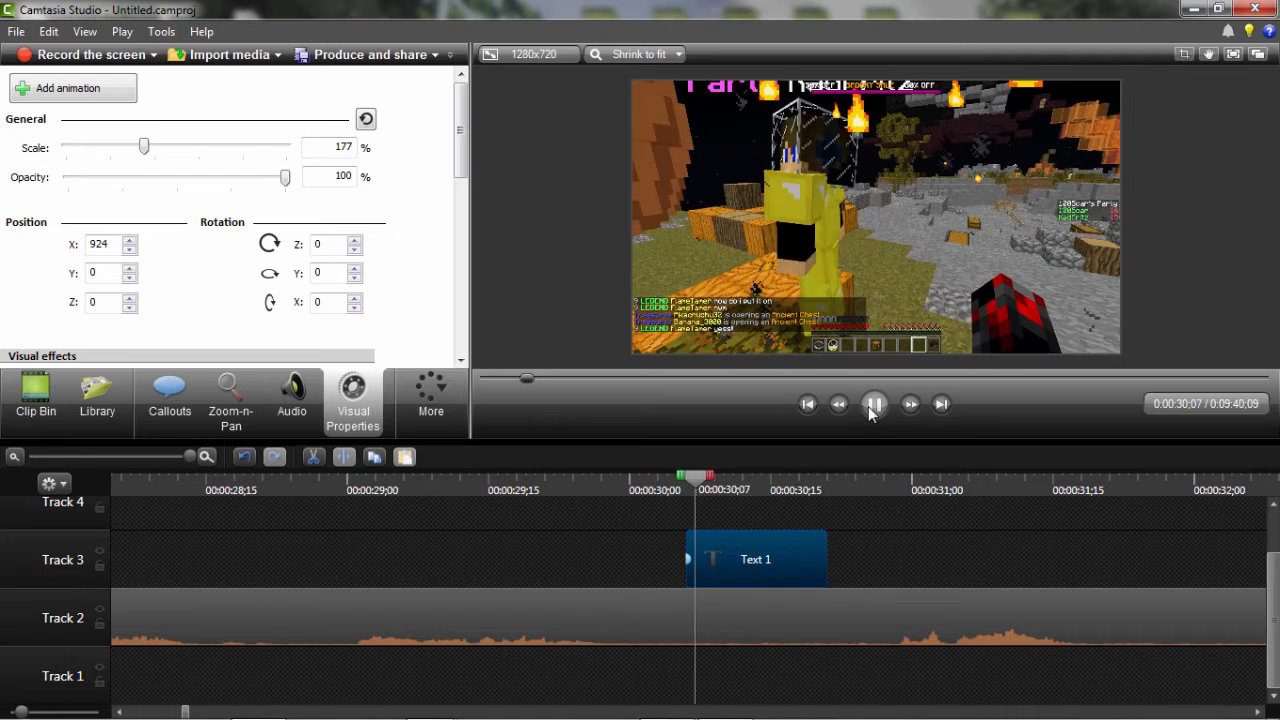
click(872, 409)
drag(879, 483, 687, 485)
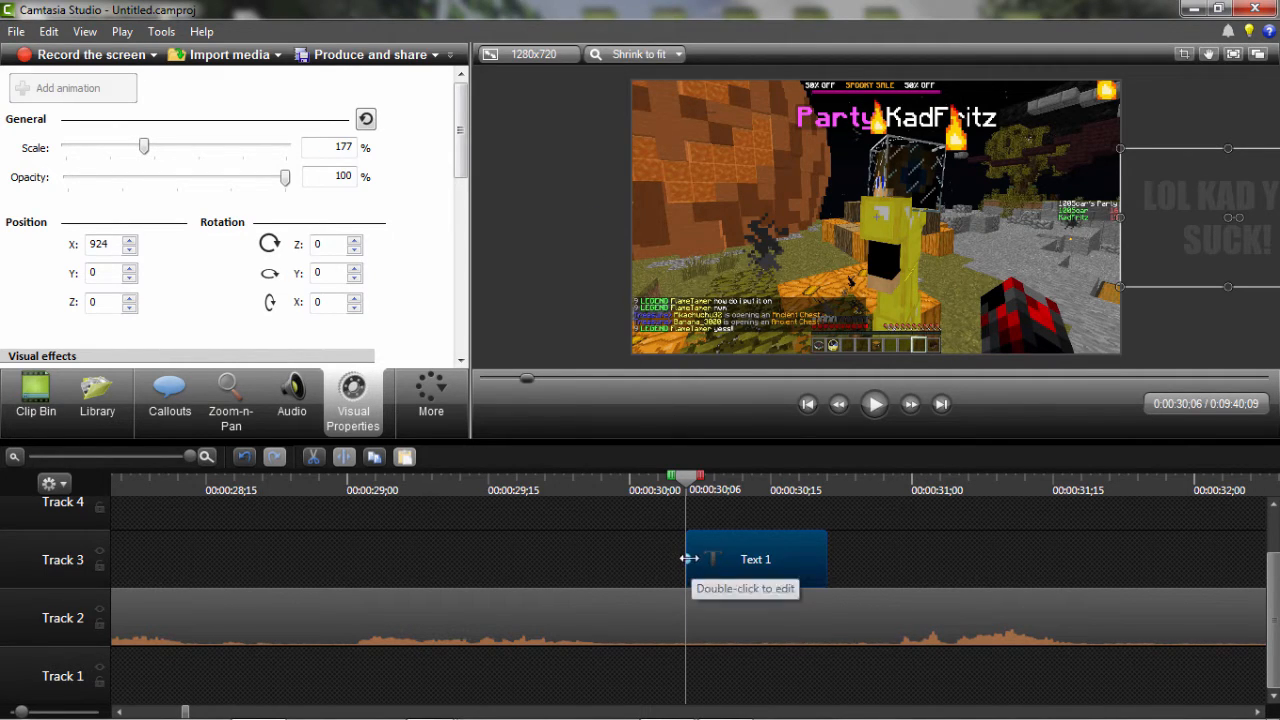
Stretch the animation to the end of the Text 1 clip, play it, and scrub through to check the horizontal movement
drag(689, 558, 826, 558)
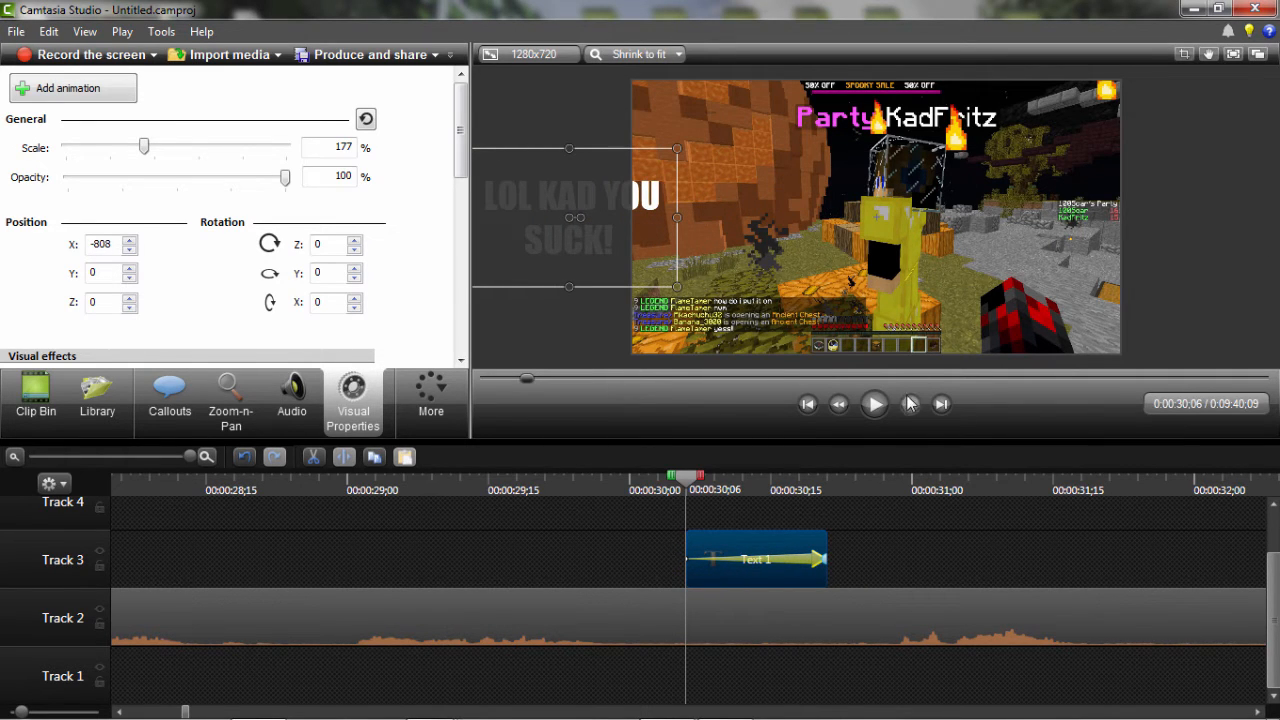
click(876, 405)
click(876, 405)
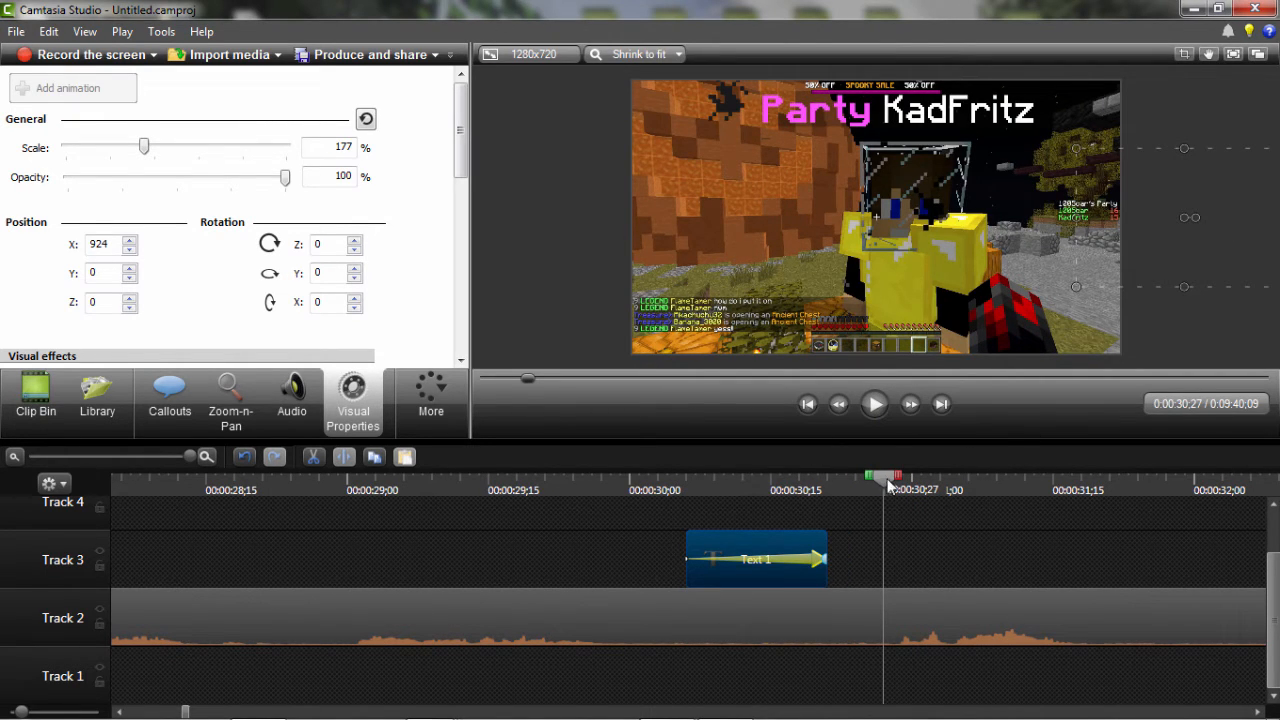
click(752, 488)
drag(714, 495, 749, 505)
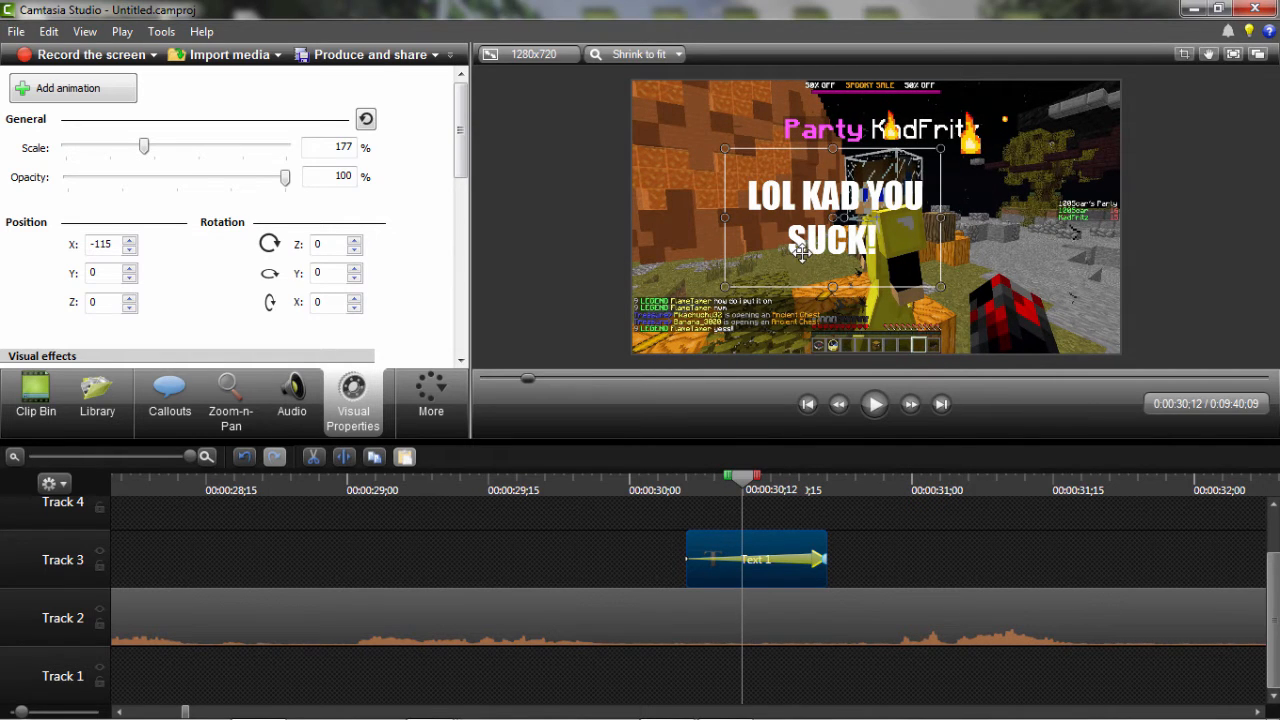
Delete the horizontal movement animation from the Text 1 callout
right_click(796, 563)
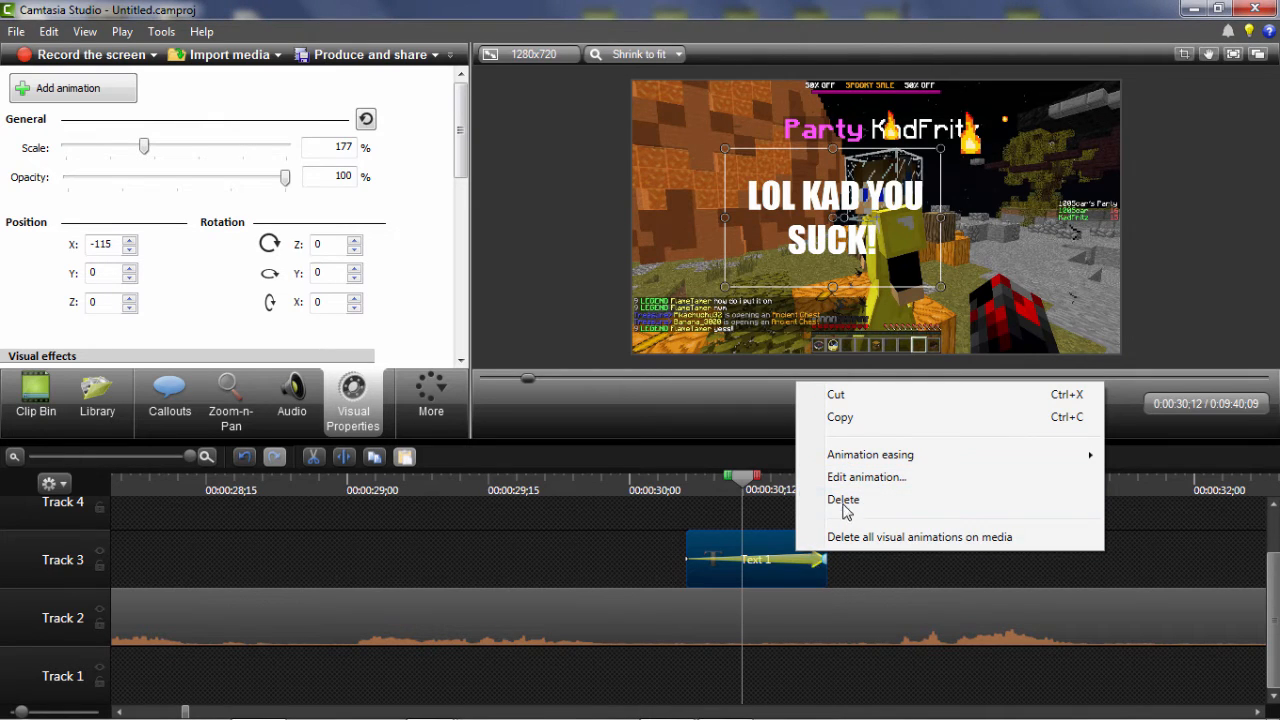
click(843, 500)
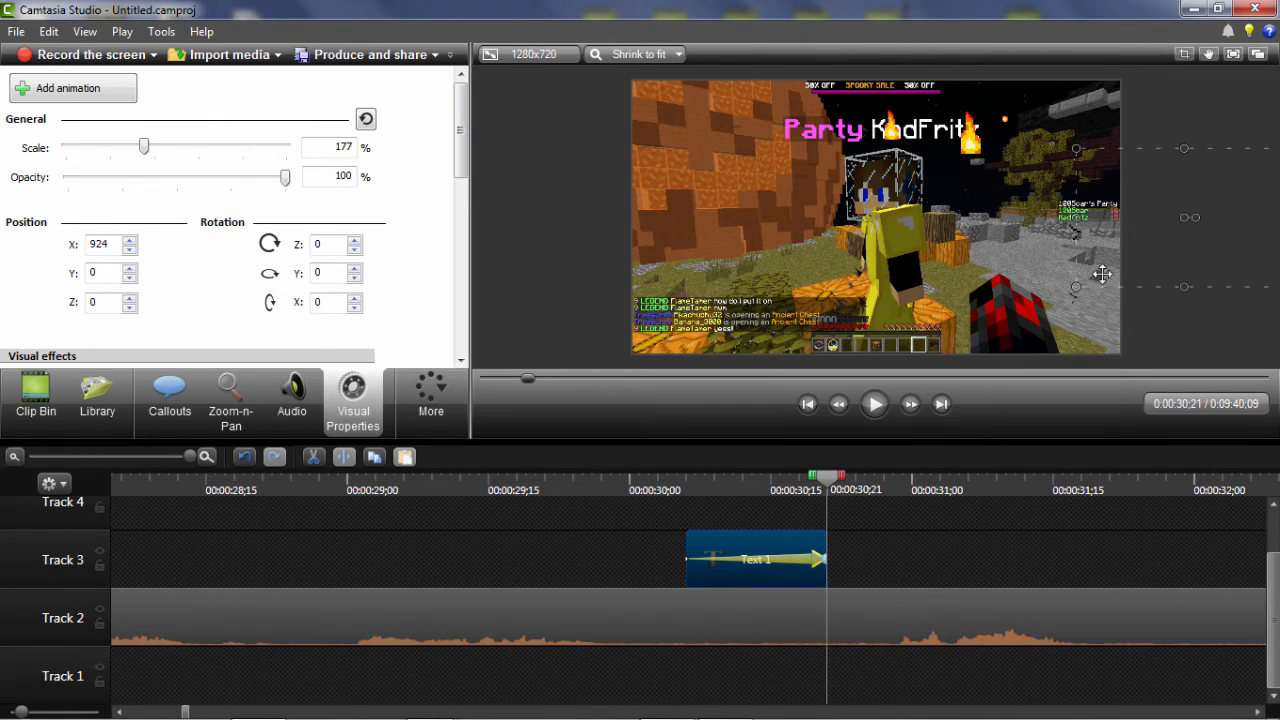
right_click(815, 563)
click(856, 502)
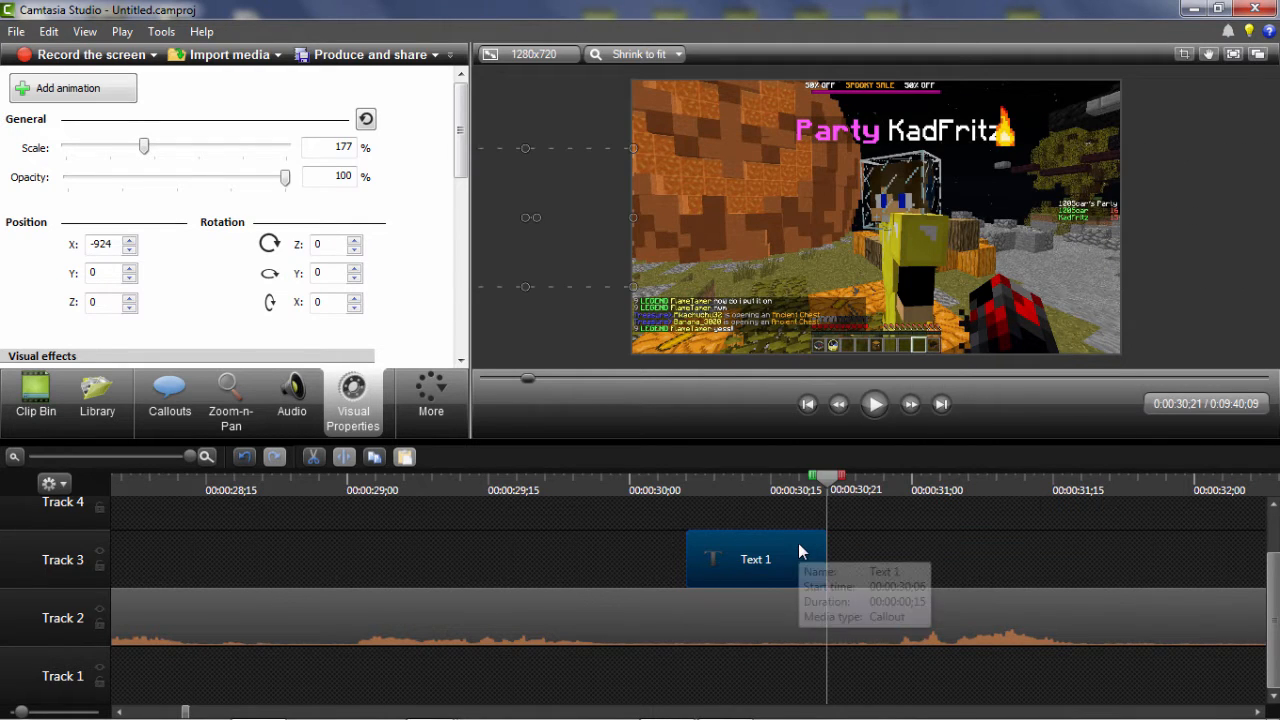
Reopen the visual properties of Text 1 at 0:00:30;06 and move the callout below the frame's lower-left corner, to X -924, Y -543
double_click(798, 543)
click(353, 400)
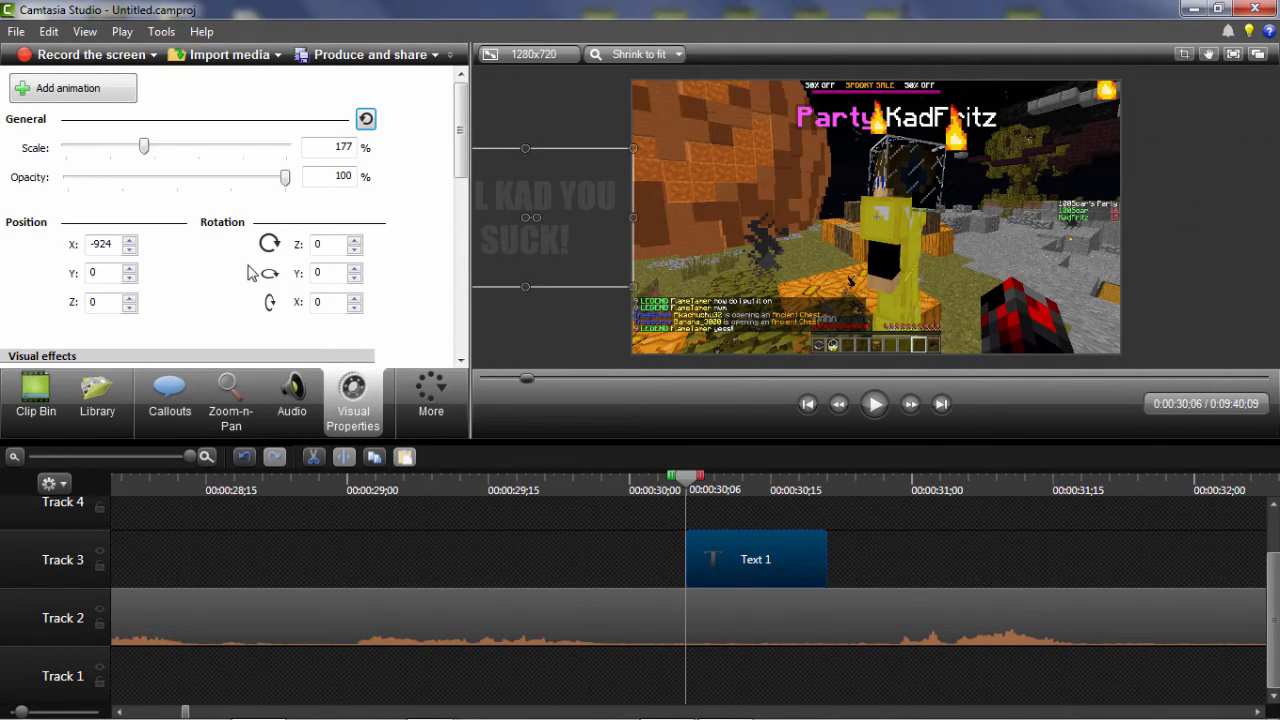
click(104, 90)
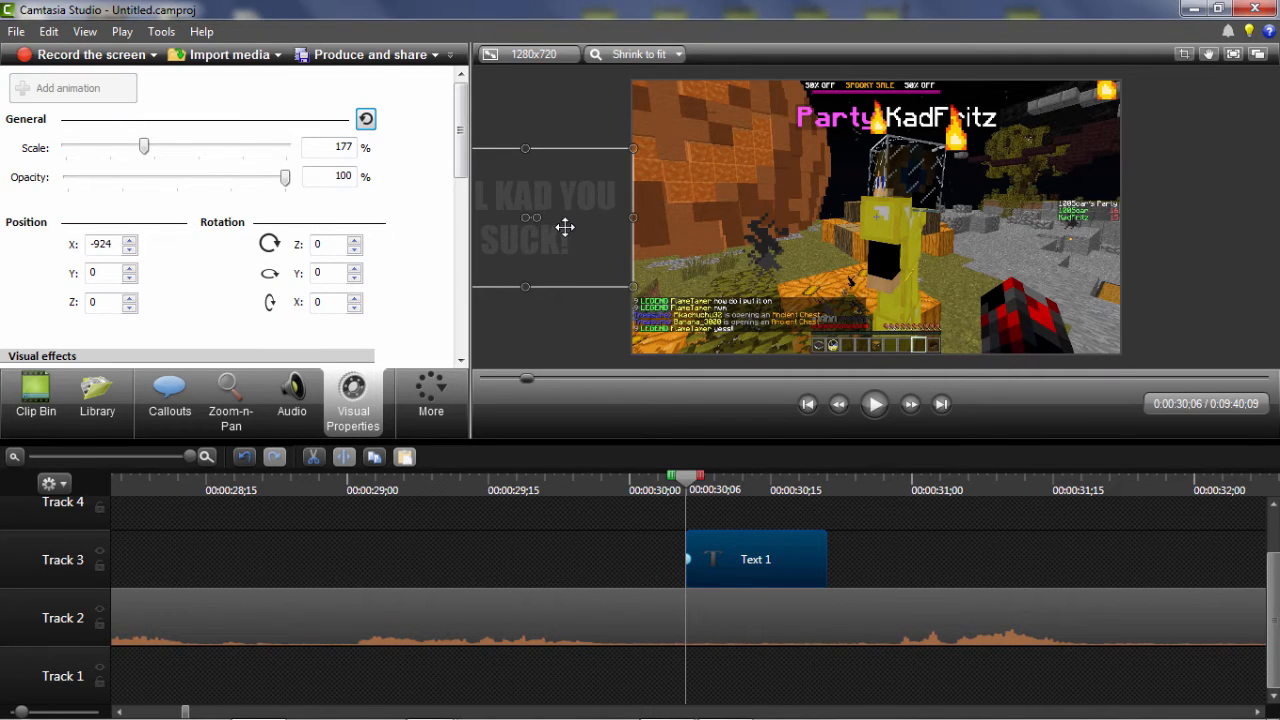
key(Delete)
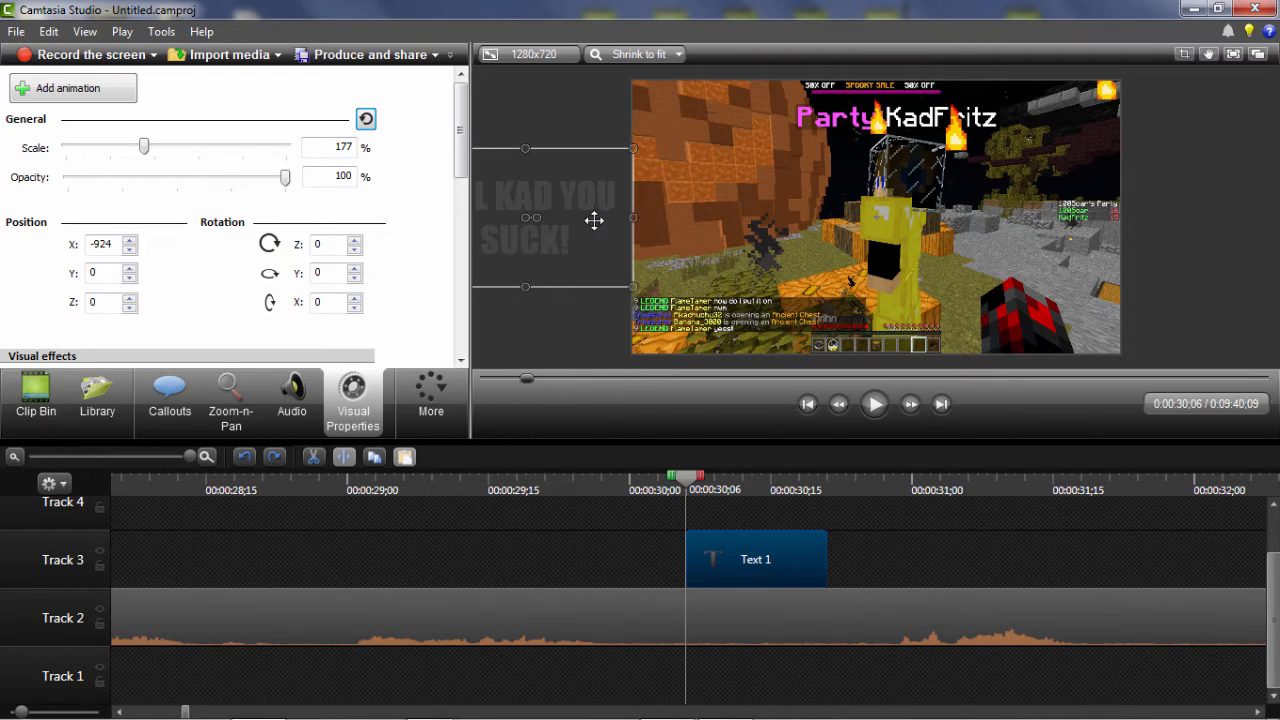
drag(594, 217, 593, 425)
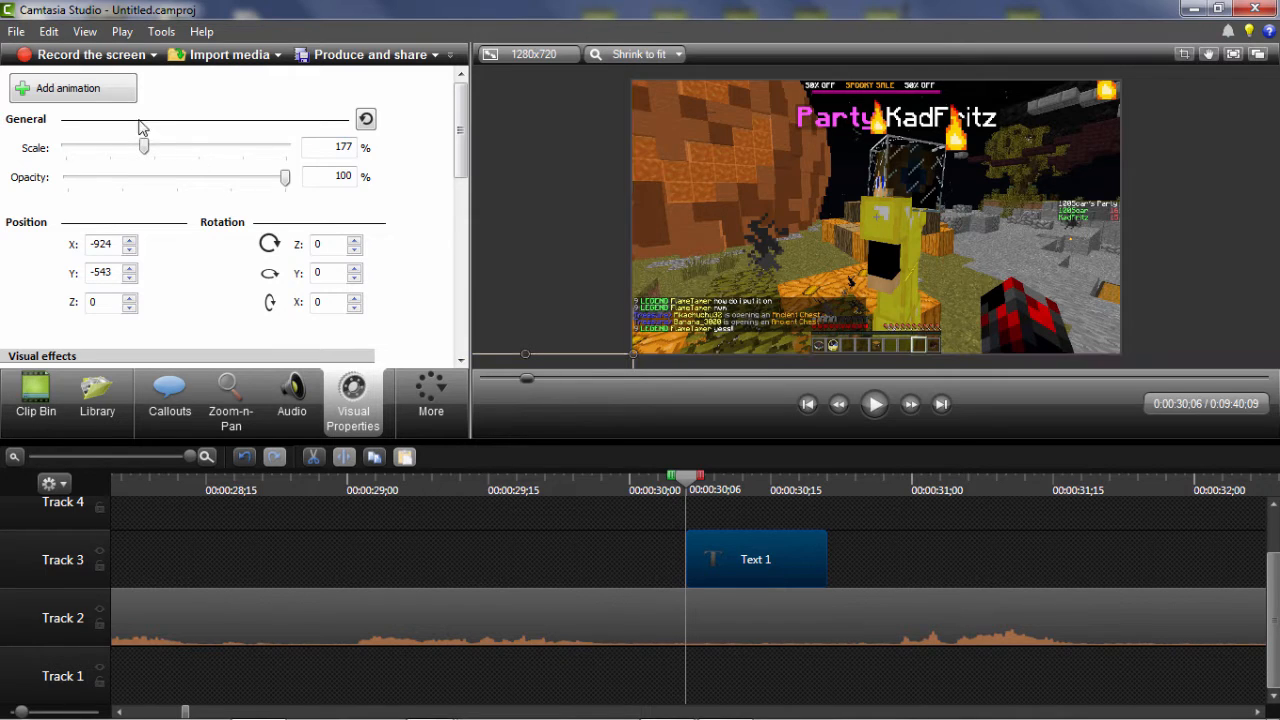
Add an animation moving Text 1 diagonally to X 924, Y 543, stretch it to the clip's end, and check it in playback
click(68, 88)
drag(588, 365, 1176, 65)
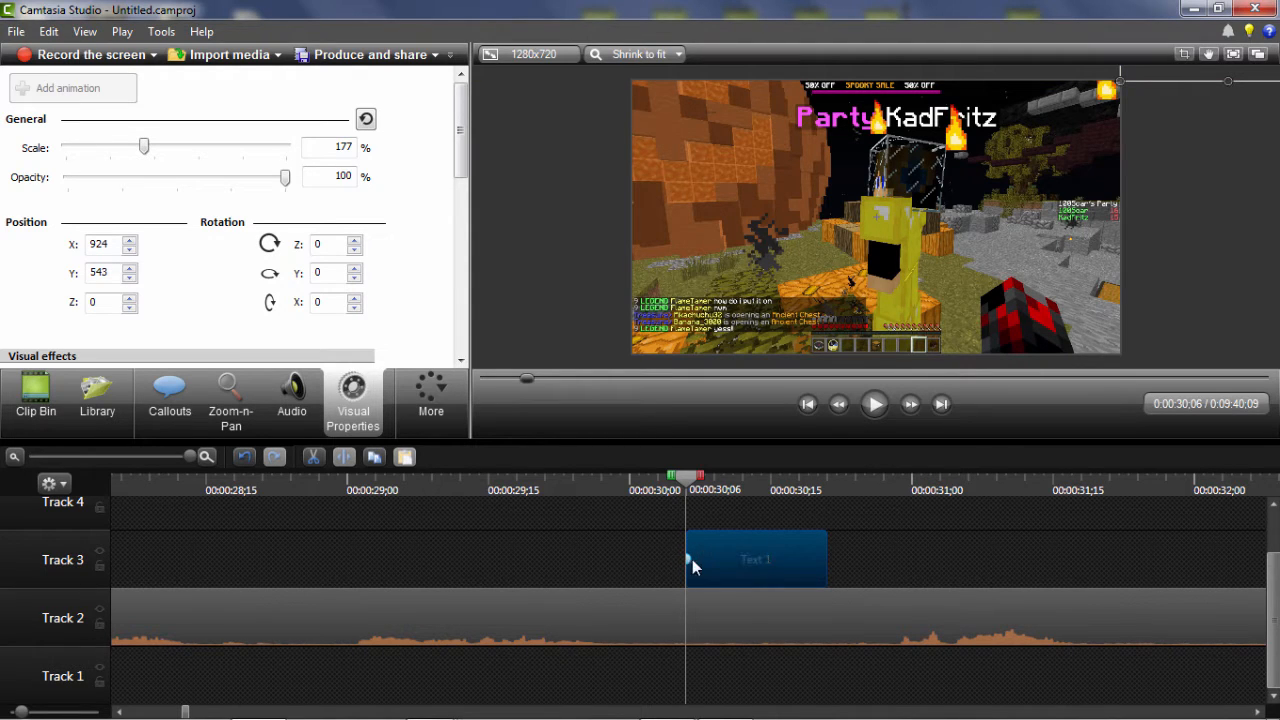
drag(692, 561, 828, 561)
click(872, 404)
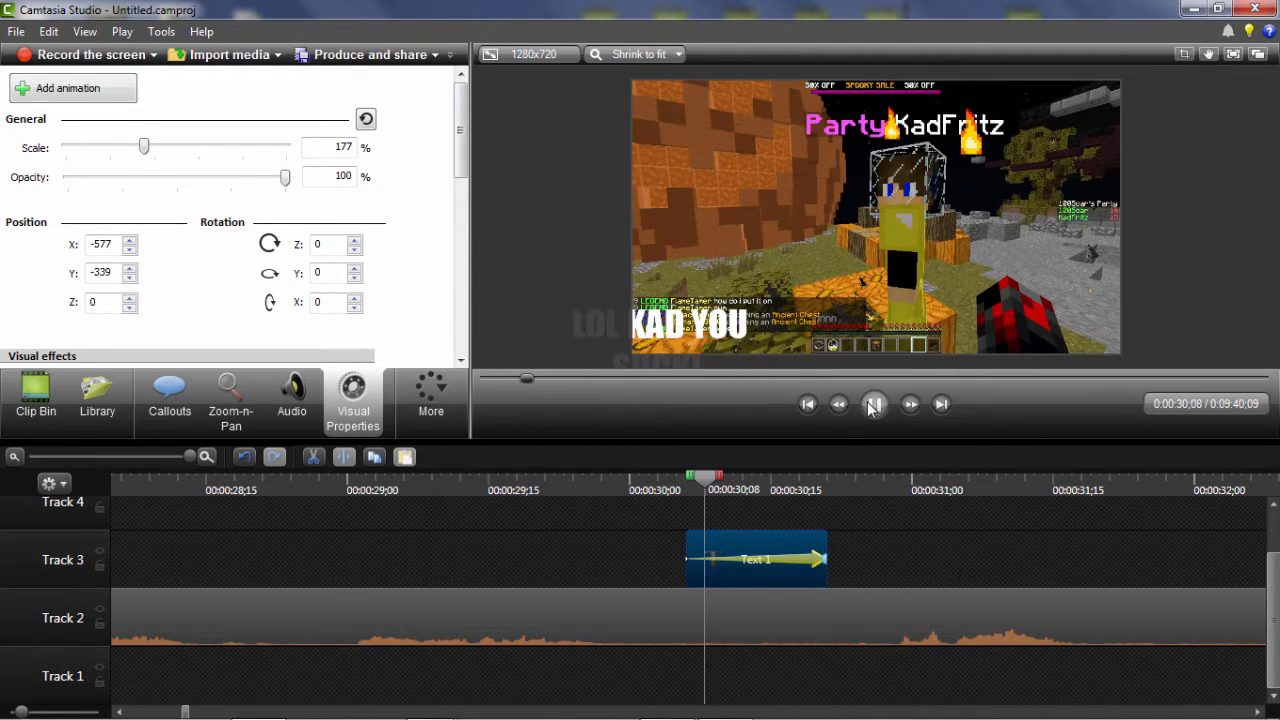
click(941, 484)
click(752, 484)
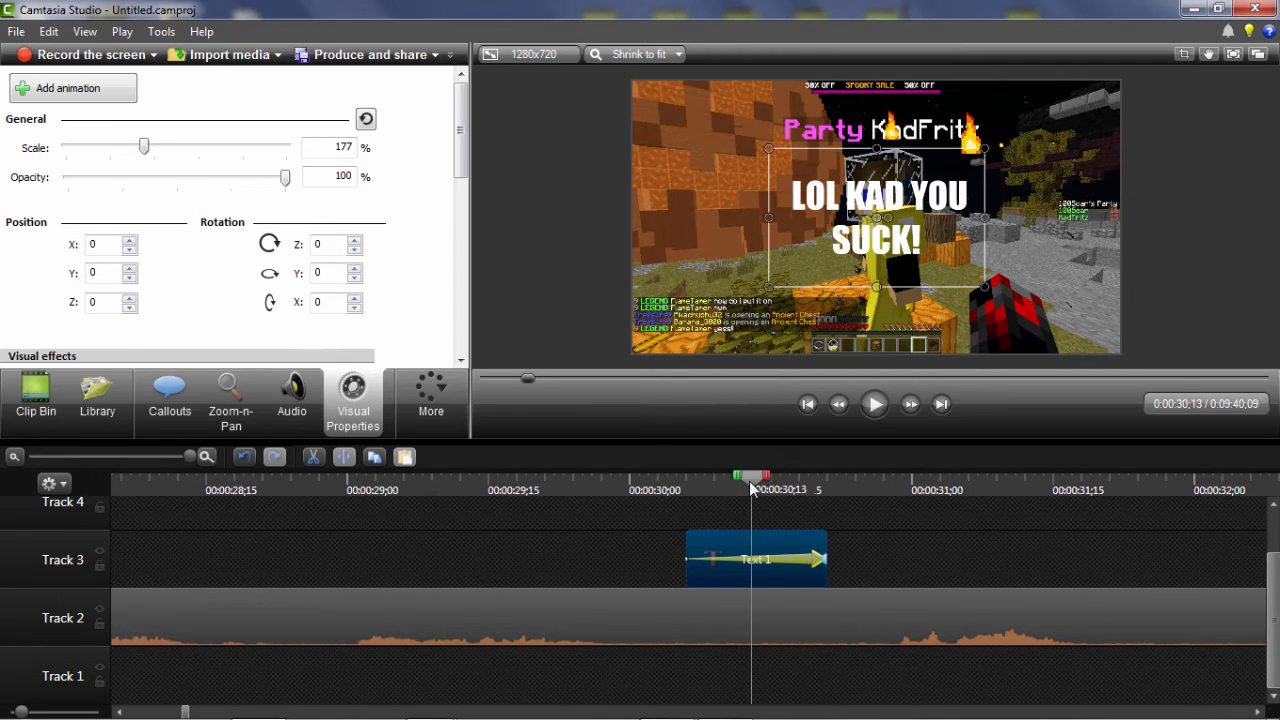
Delete the diagonal animation from Text 1 and try adding another callout, removing it again
right_click(790, 560)
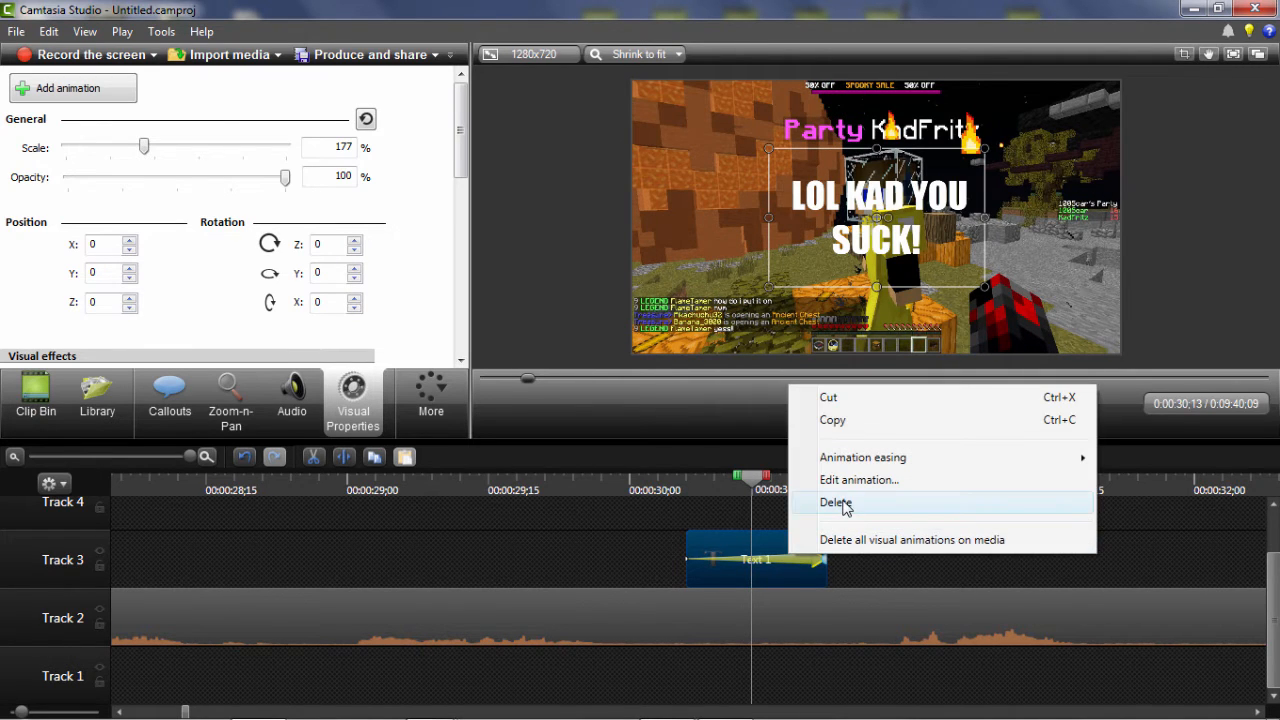
click(843, 503)
click(811, 540)
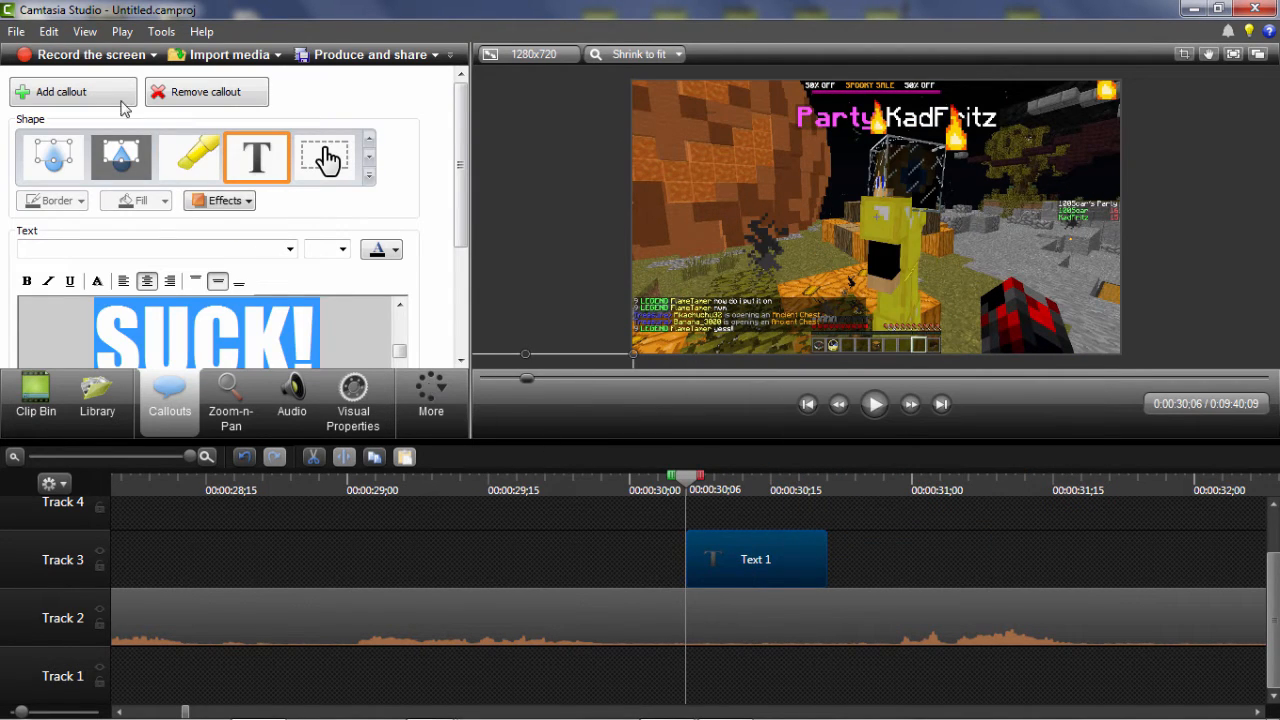
click(122, 100)
key(Delete)
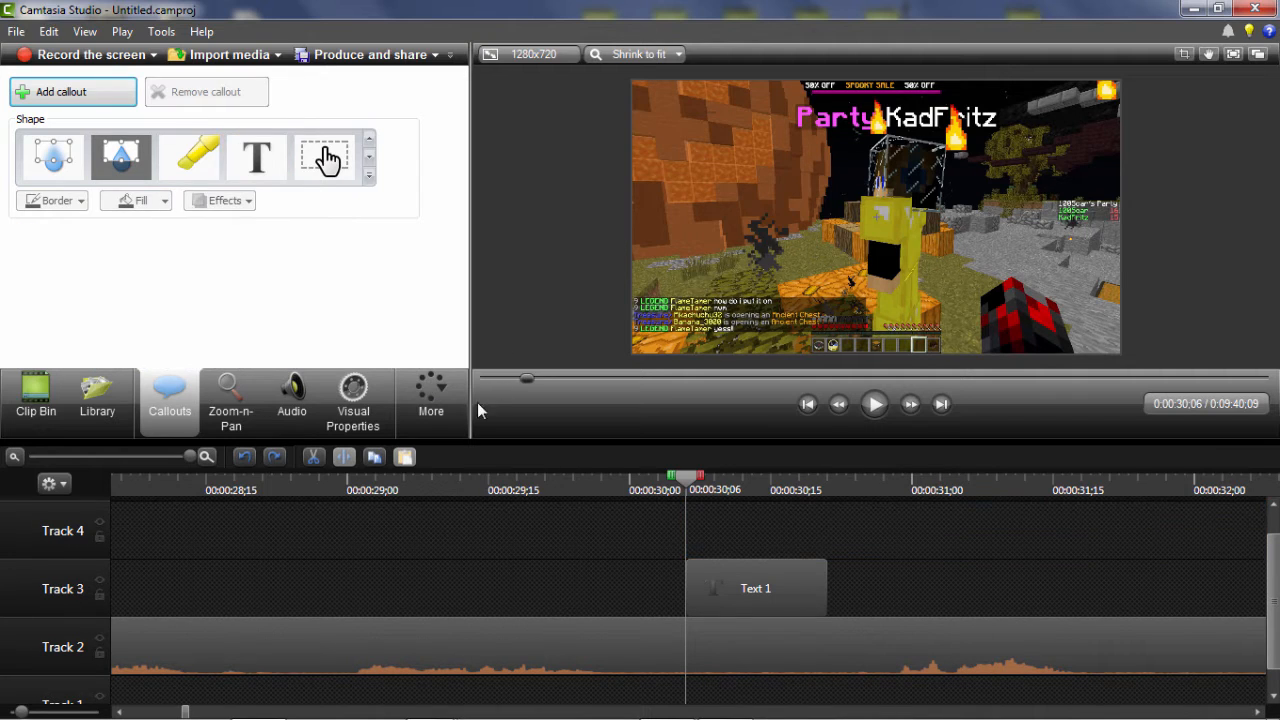
Add an animation bringing Text 1 to the frame centre at X 0, Y 0, and stretch its duration to about 9 frames
click(352, 395)
click(755, 589)
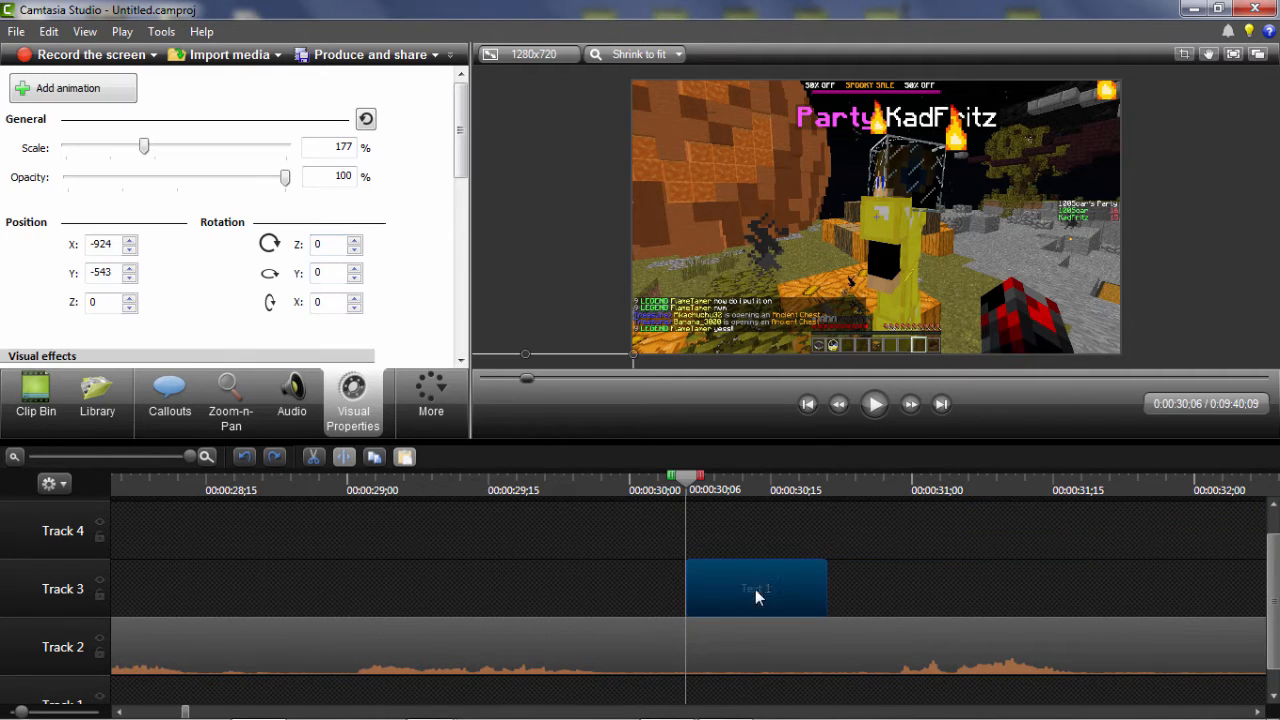
click(104, 92)
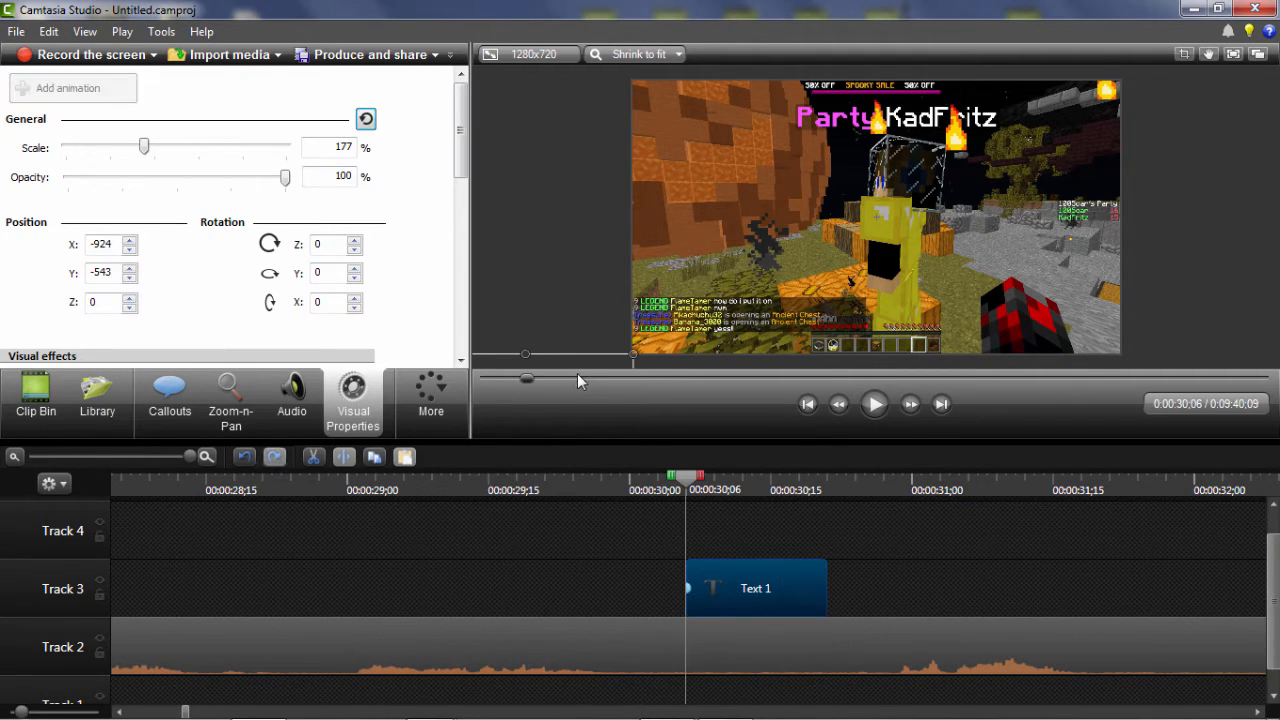
drag(573, 365, 924, 160)
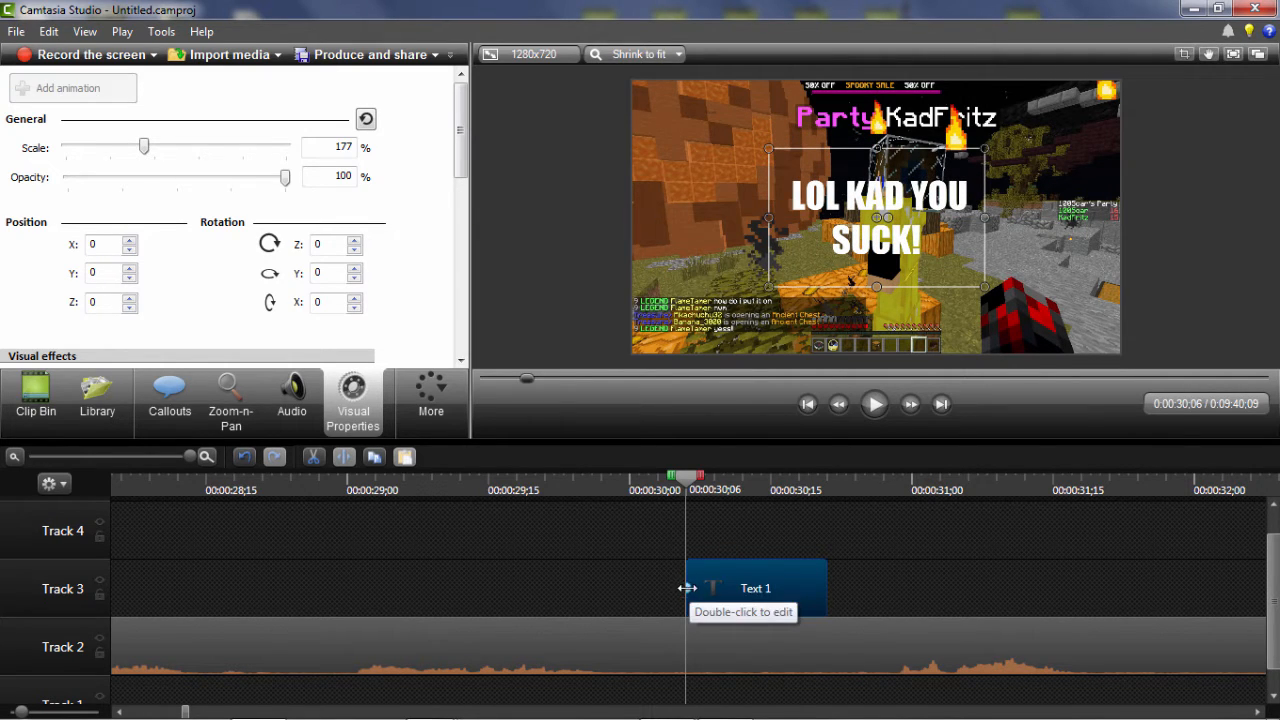
drag(688, 588, 762, 588)
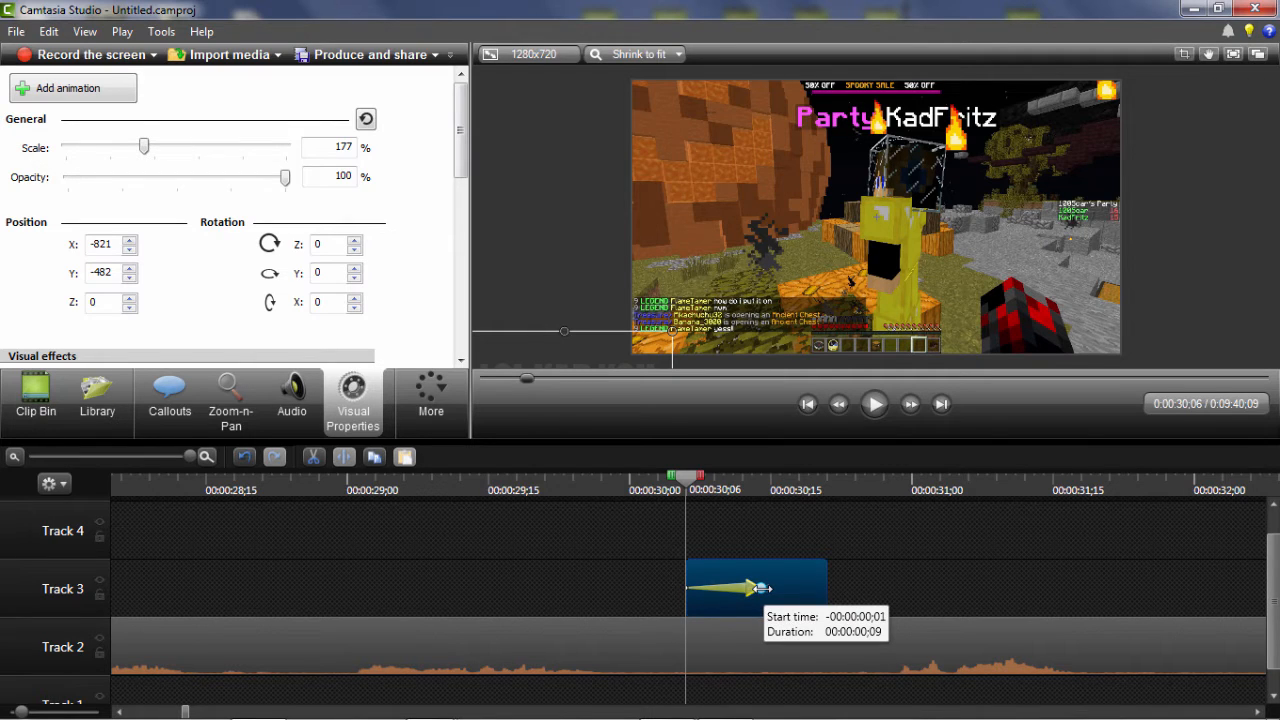
Split Text 1 at 0:00:30;15 and add an animation spanning the whole second piece
drag(692, 478, 770, 490)
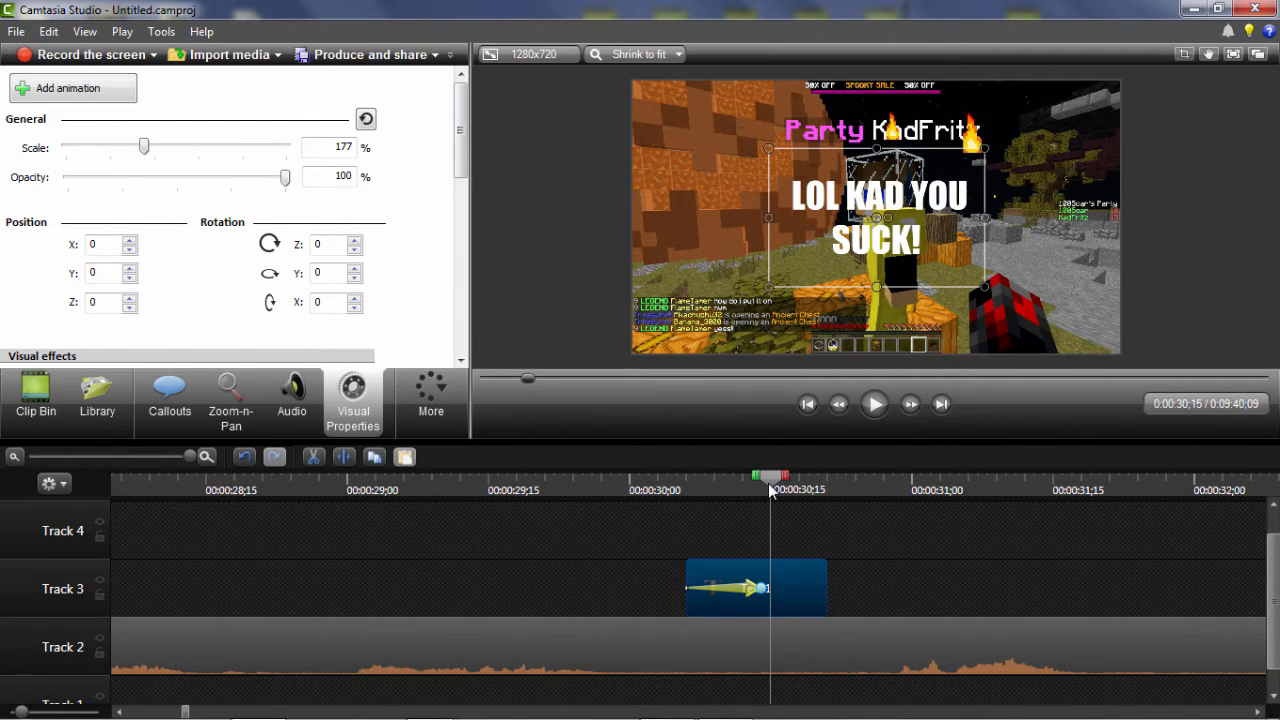
right_click(770, 490)
click(790, 494)
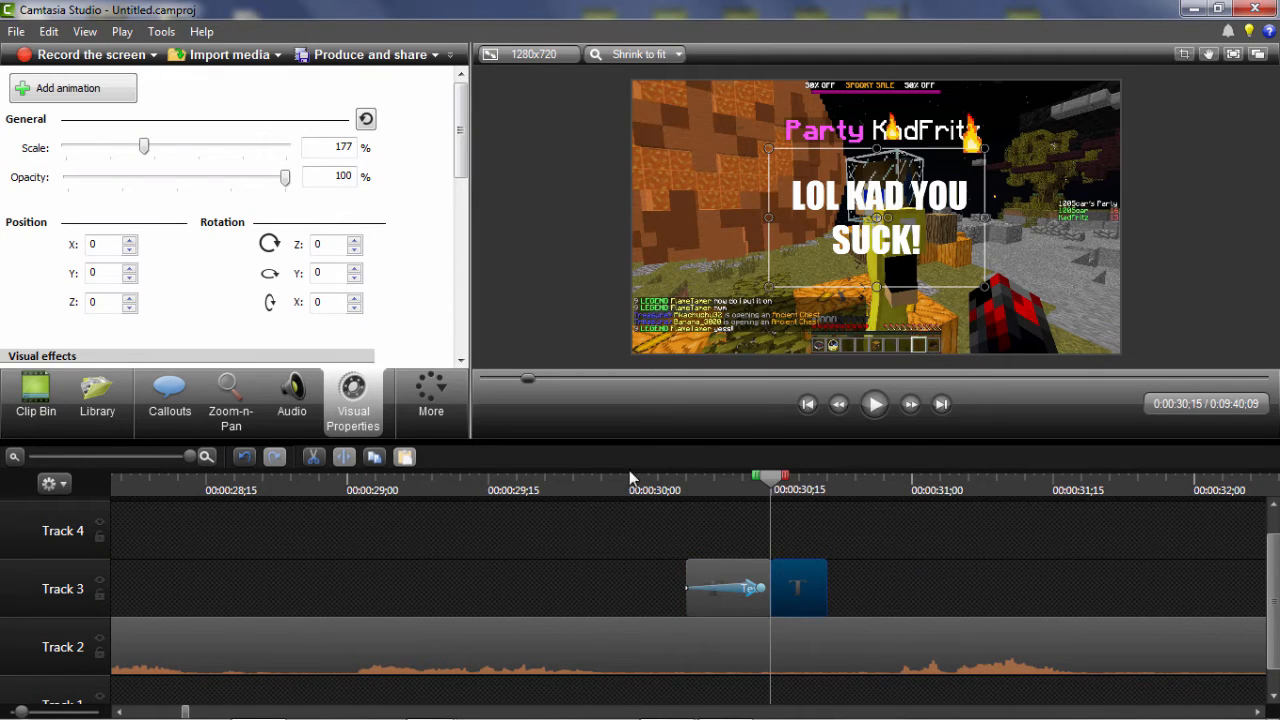
click(98, 96)
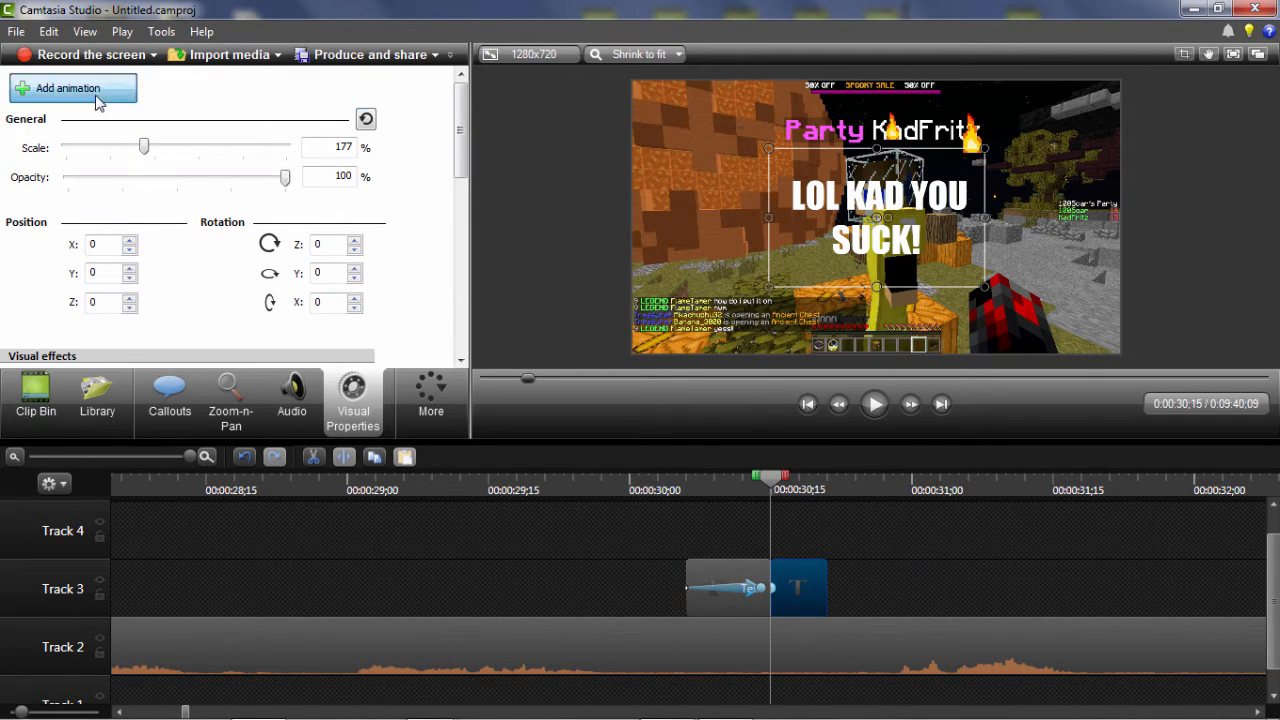
click(785, 588)
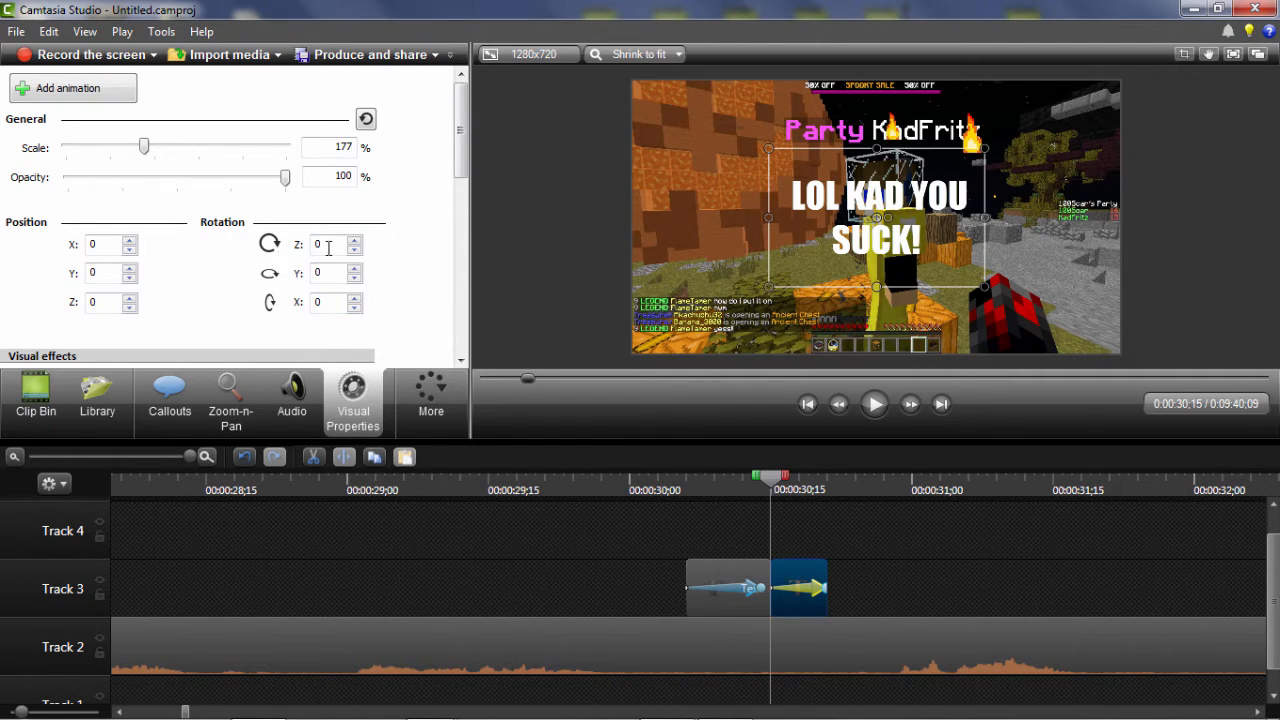
Try Z rotations of 180 up to 194 on the second Text 1 piece and reset the Z rotation to 0
drag(335, 245, 289, 244)
text(180)
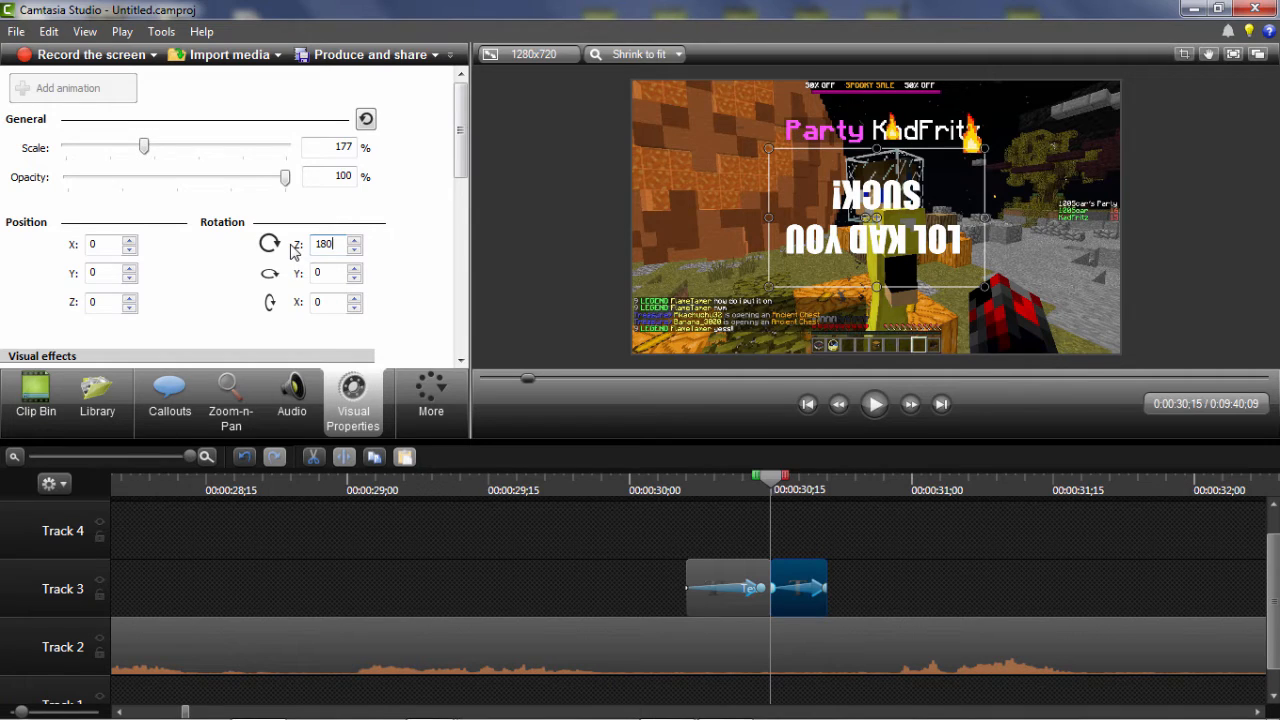
click(355, 241)
click(355, 241)
click(355, 241)
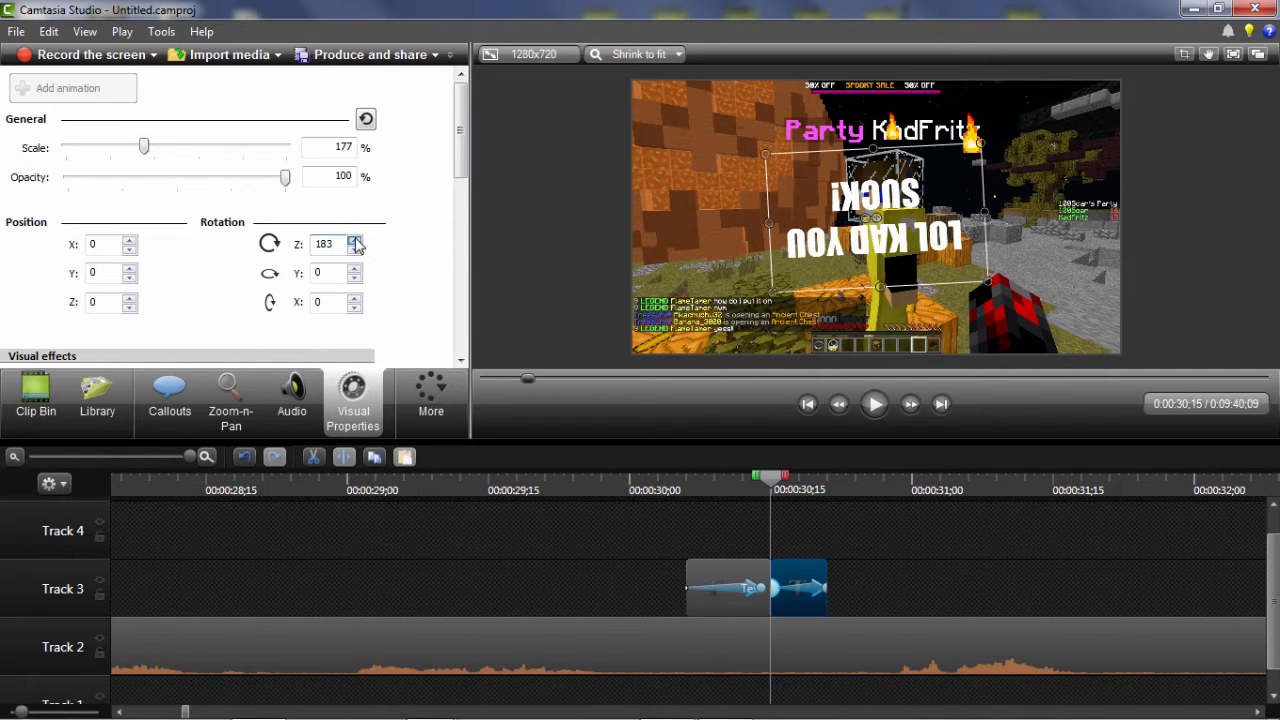
click(355, 241)
click(355, 241)
click(355, 241)
double_click(337, 242)
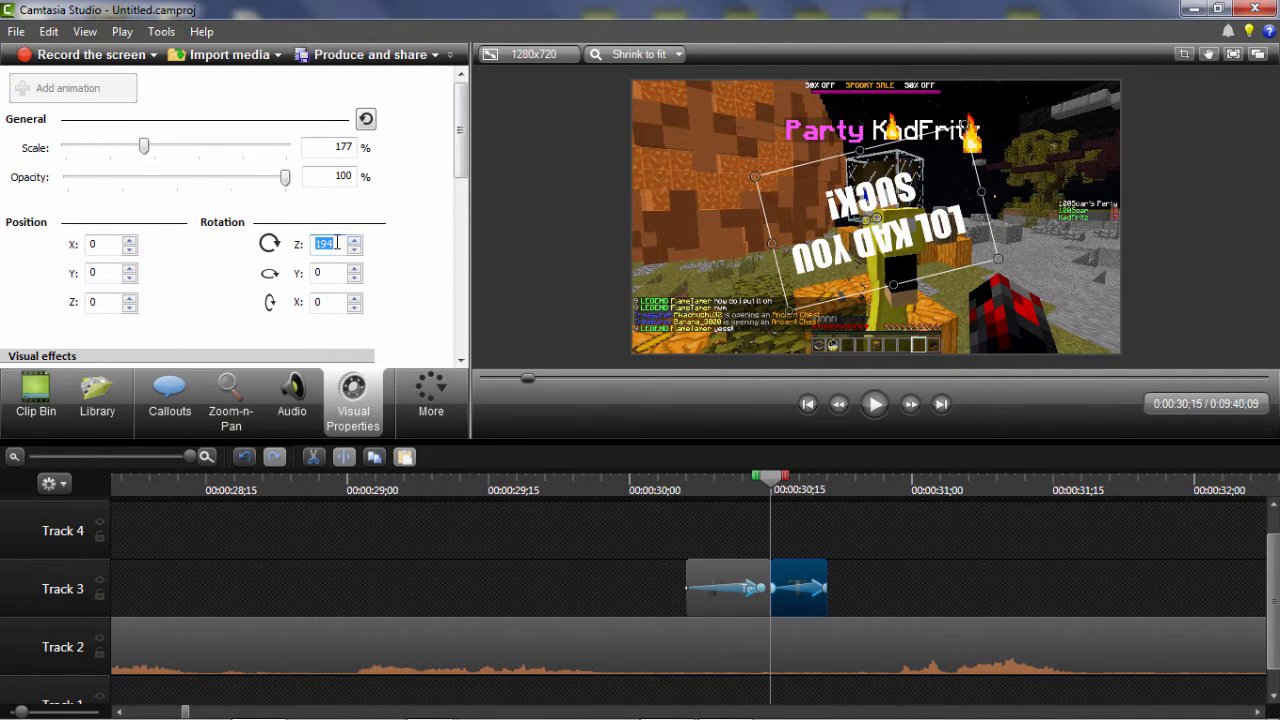
text(0)
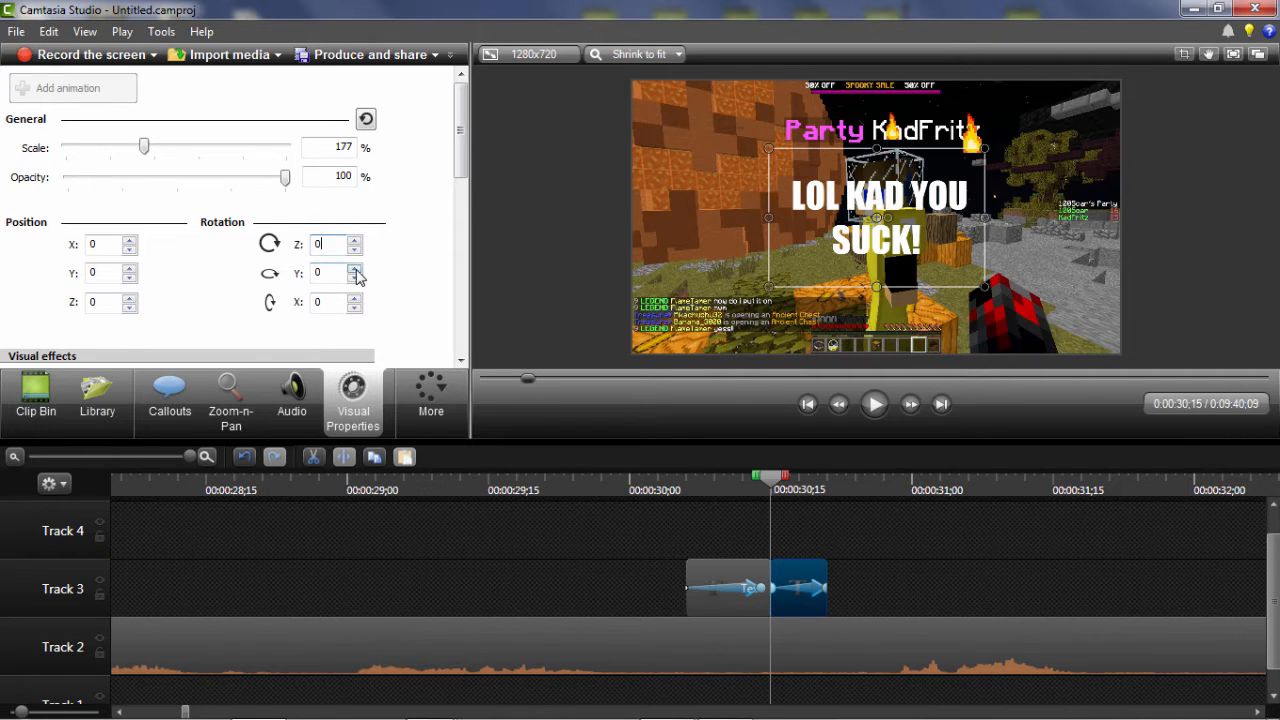
Try Y rotations up to 300 on the second Text 1 piece and reset the Y rotation to 0
click(337, 276)
click(355, 269)
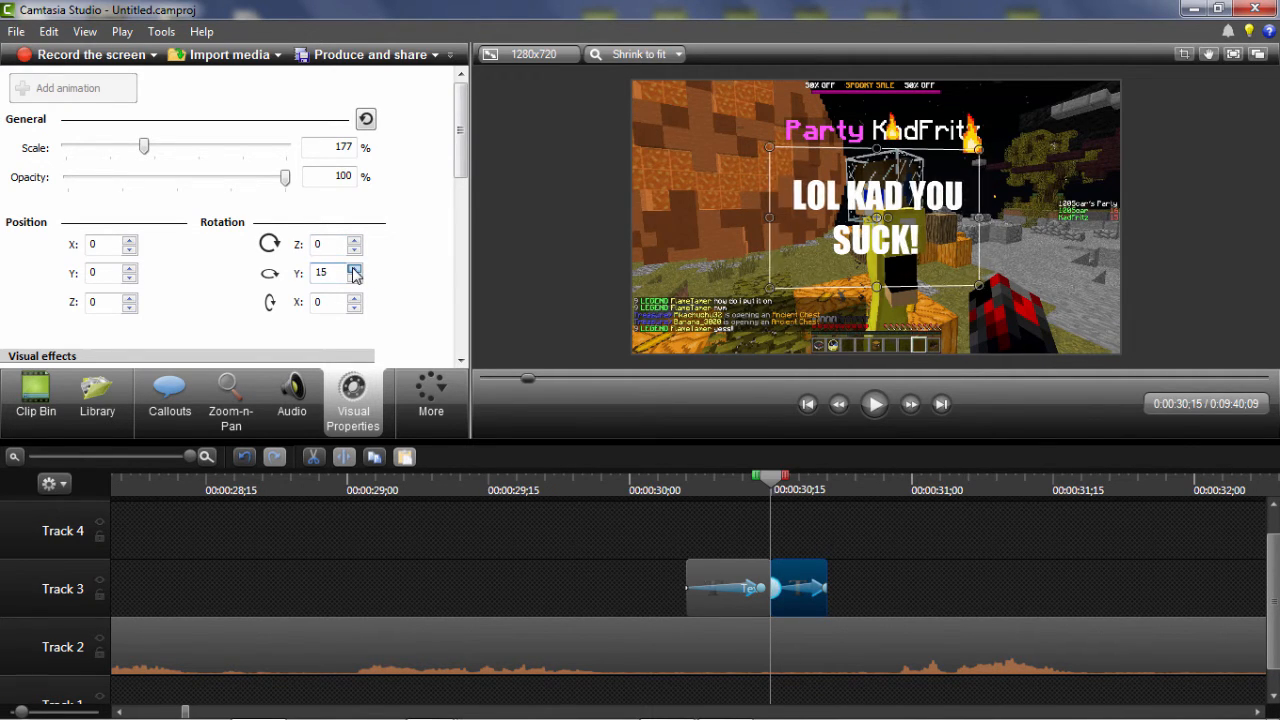
drag(355, 270, 354, 270)
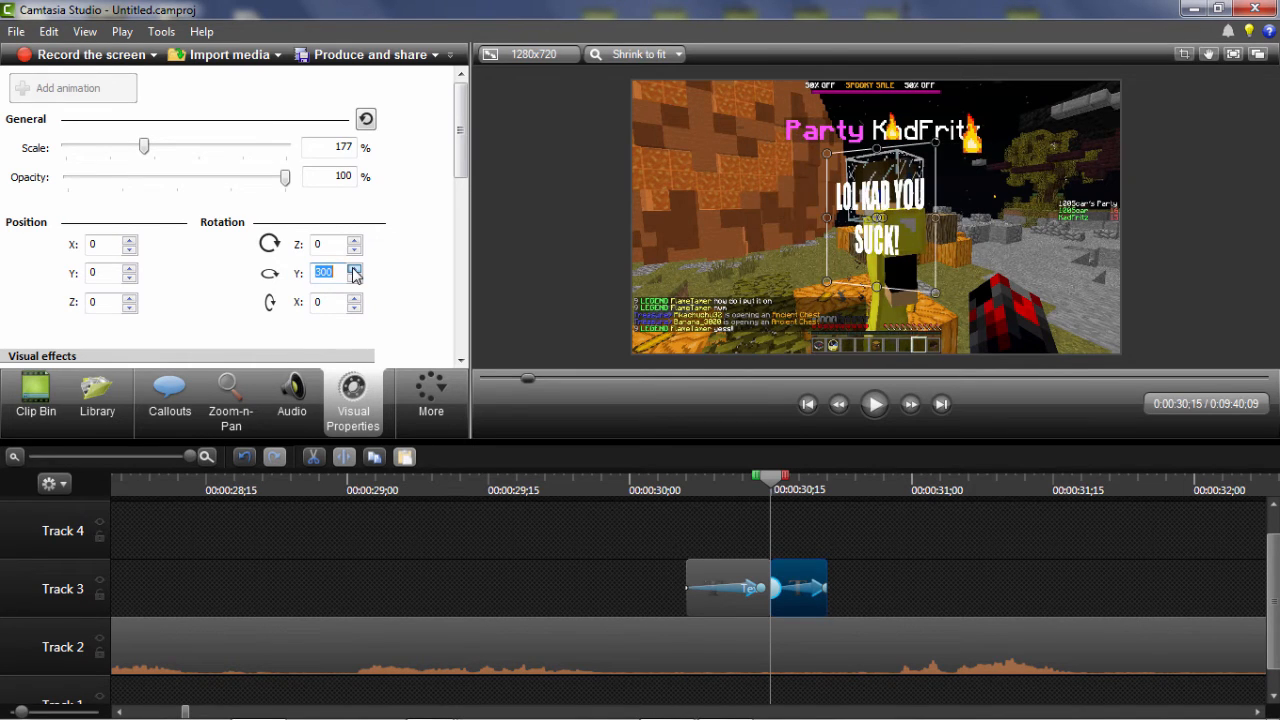
text(0)
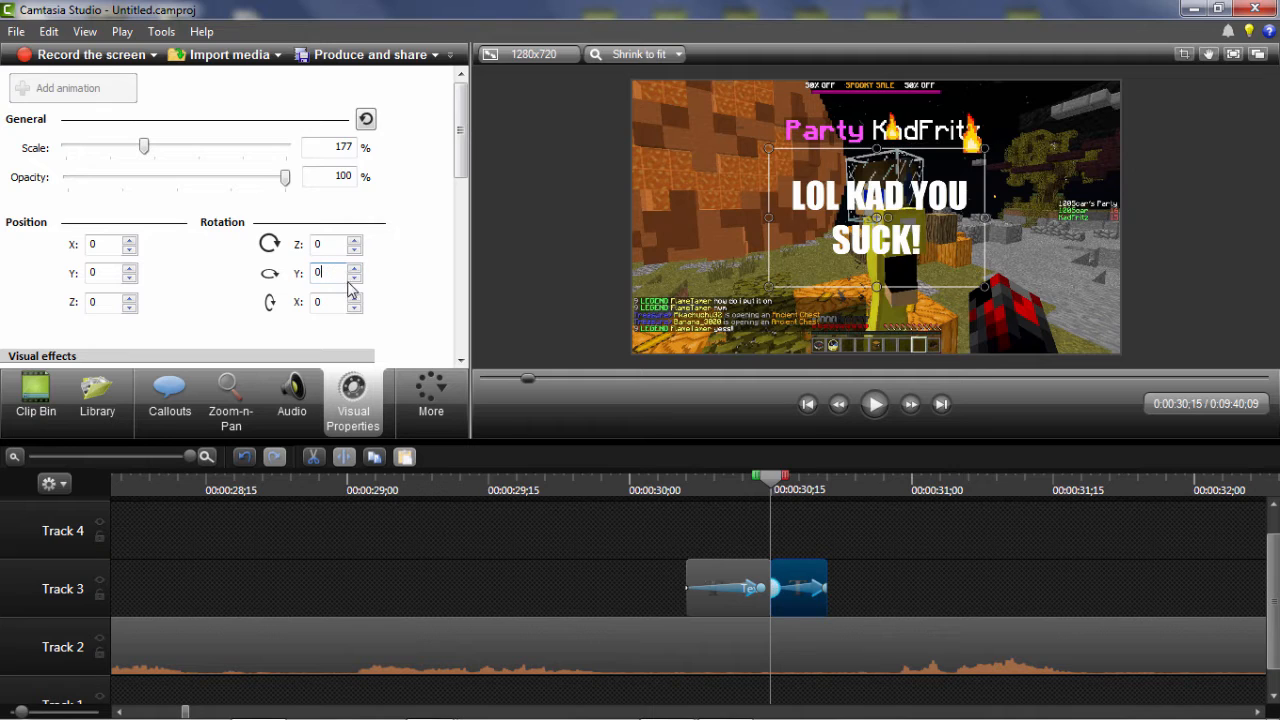
Try X rotations up to 300 on the second Text 1 piece and reset the X rotation to 0
click(335, 301)
click(355, 298)
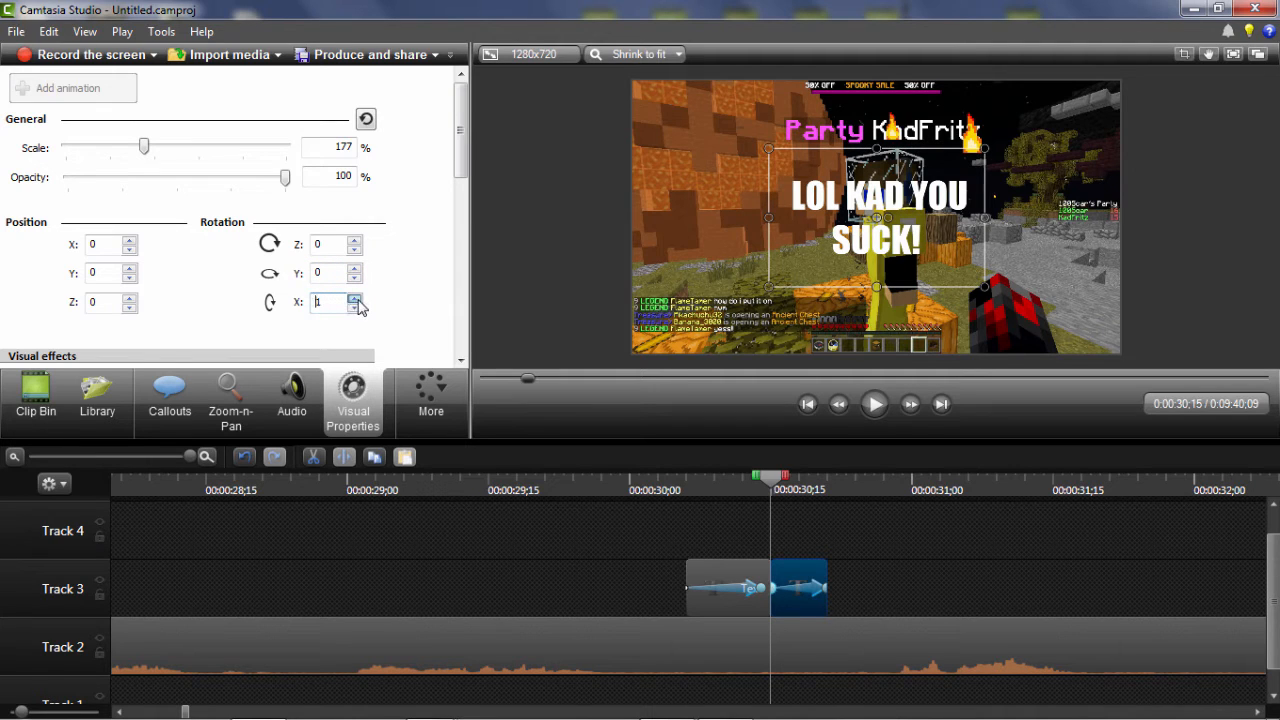
click(355, 298)
click(355, 298)
click(357, 299)
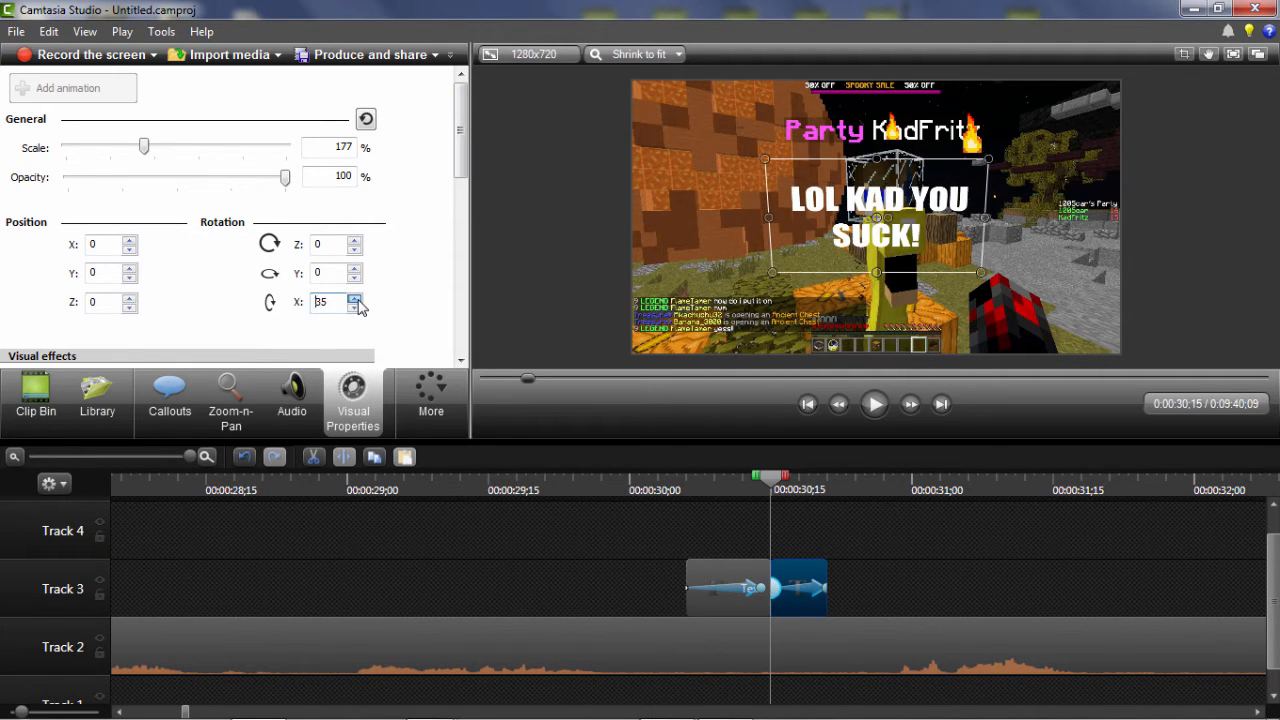
click(356, 299)
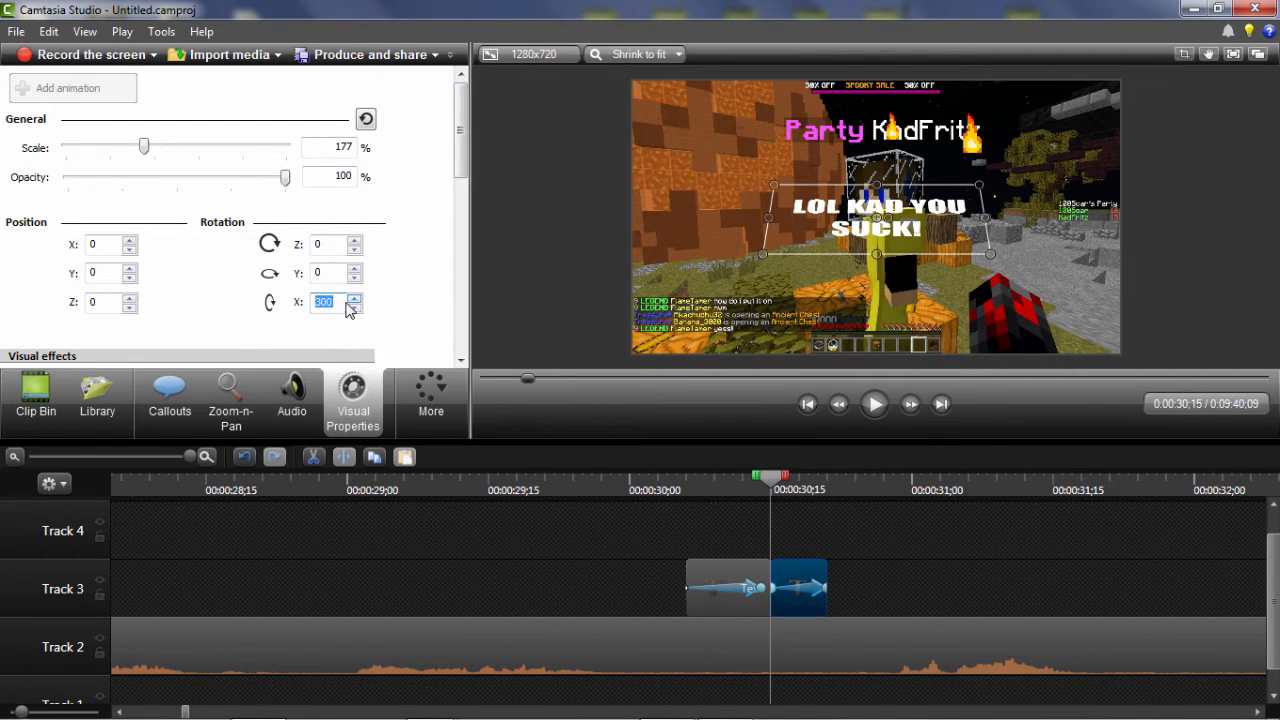
text(0)
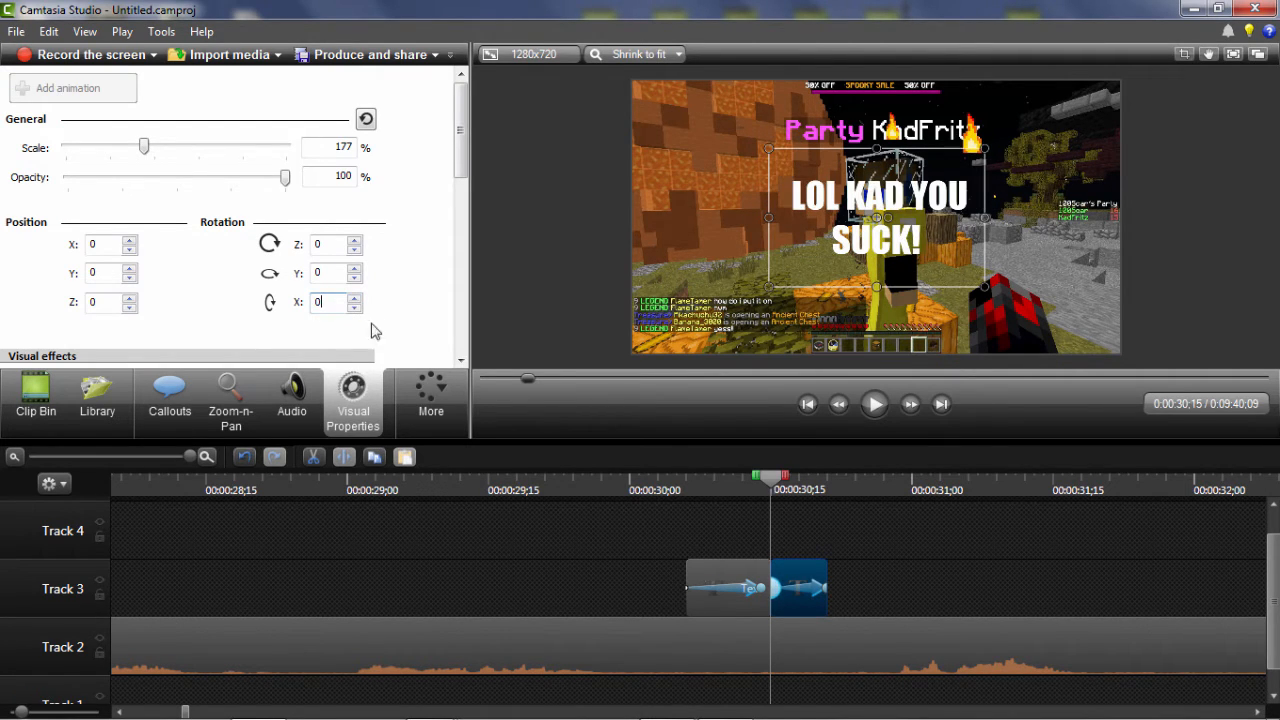
Set the Z rotation of the second Text 1 piece's animation to 360
click(325, 246)
text(360)
click(717, 545)
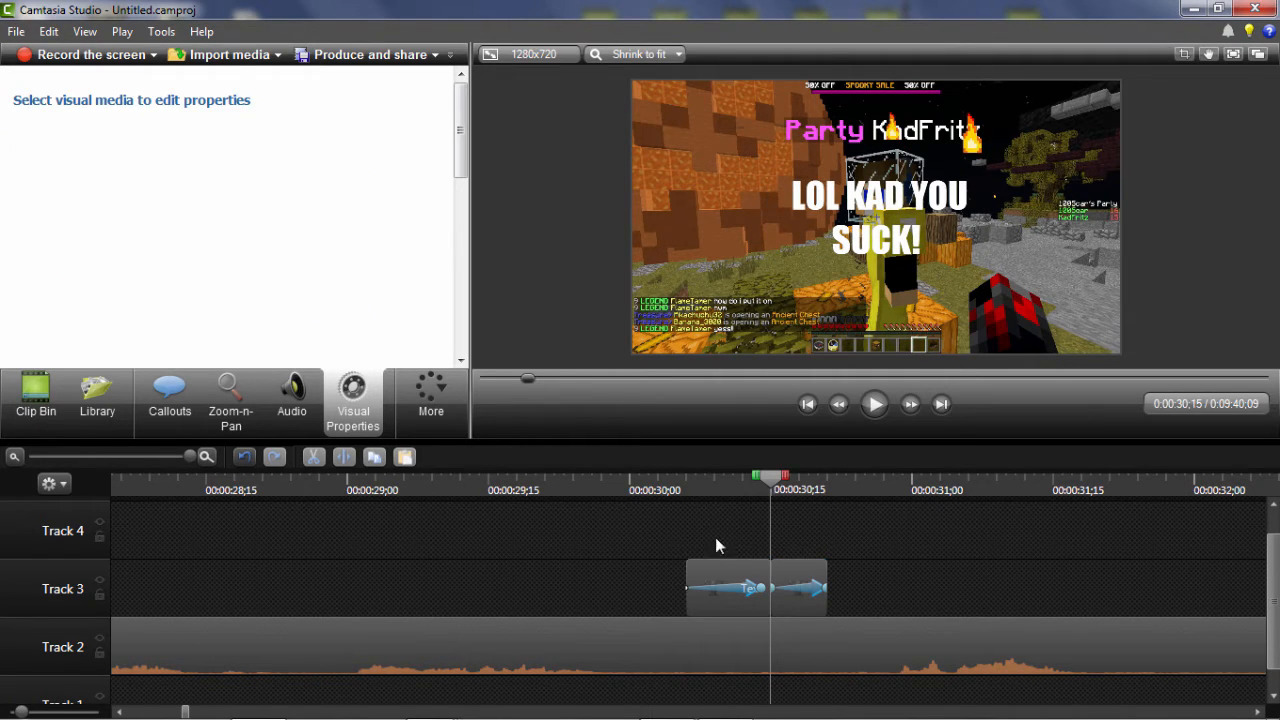
click(810, 590)
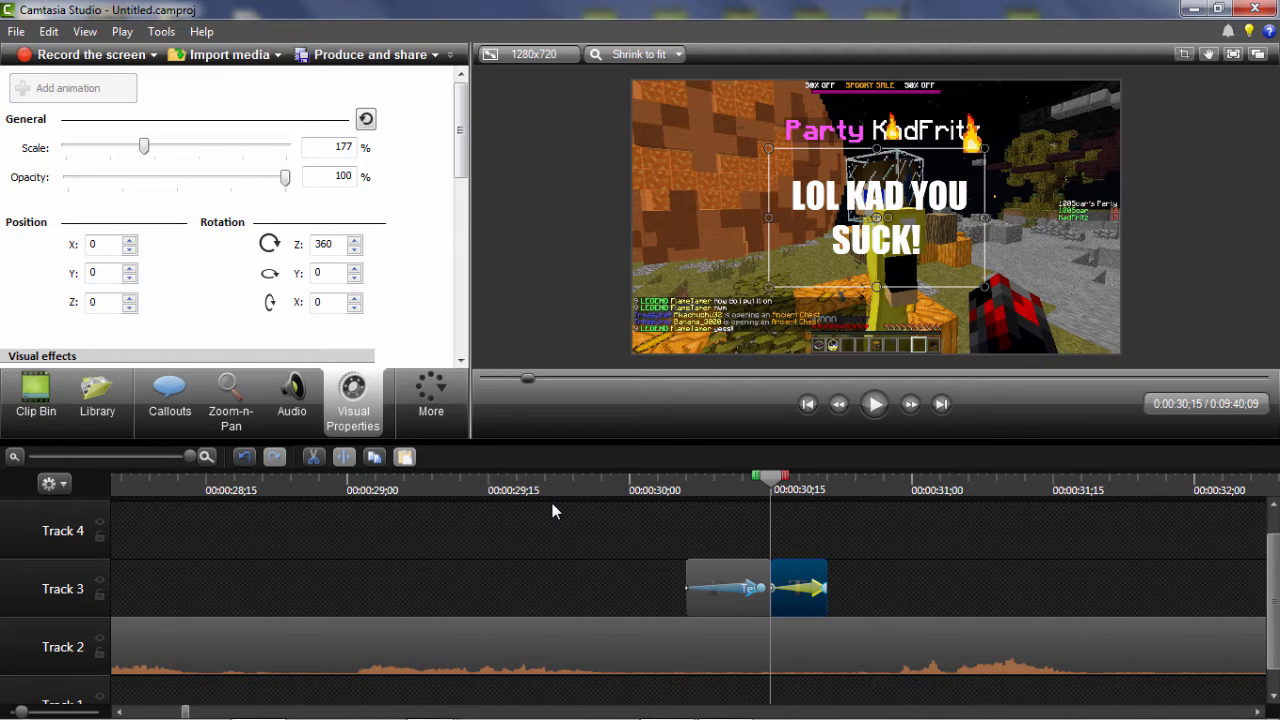
Play back the Text 1 animations from 0:00:29;27 and scrub through the second piece to check the entrance and spin
drag(772, 478, 600, 480)
click(515, 591)
click(38, 395)
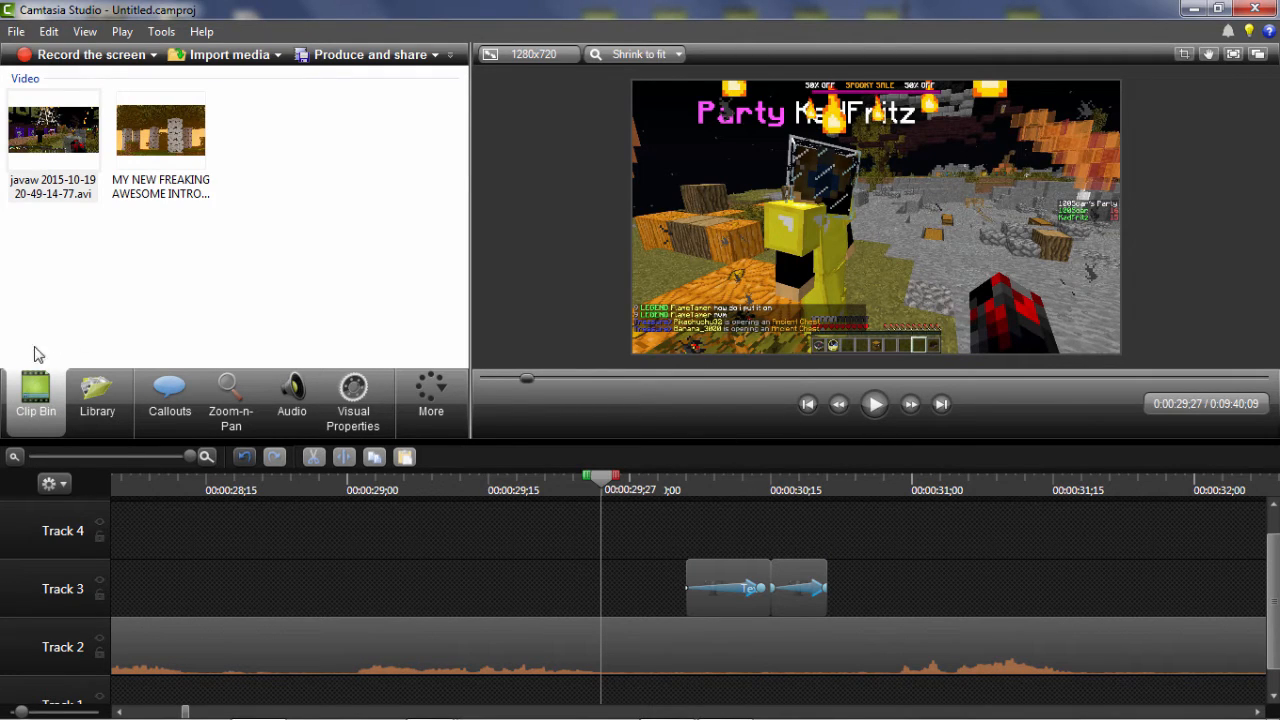
click(352, 398)
click(40, 388)
click(872, 402)
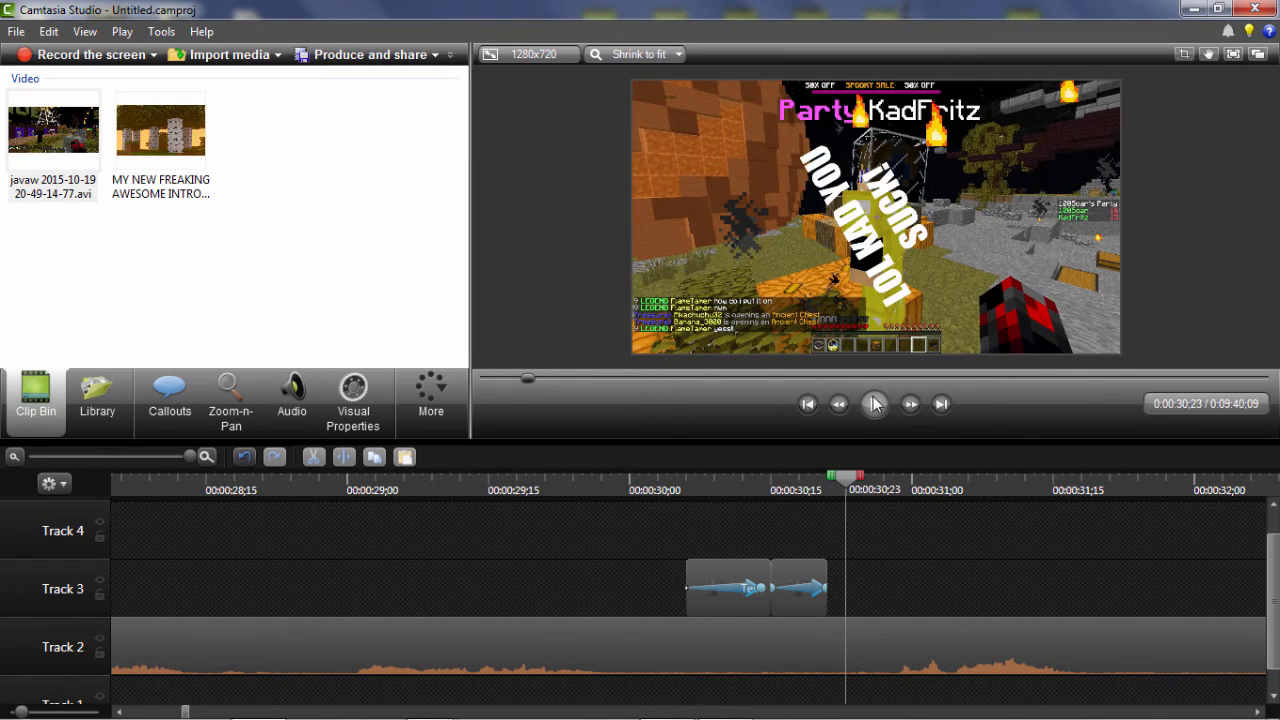
click(874, 403)
drag(847, 482, 775, 487)
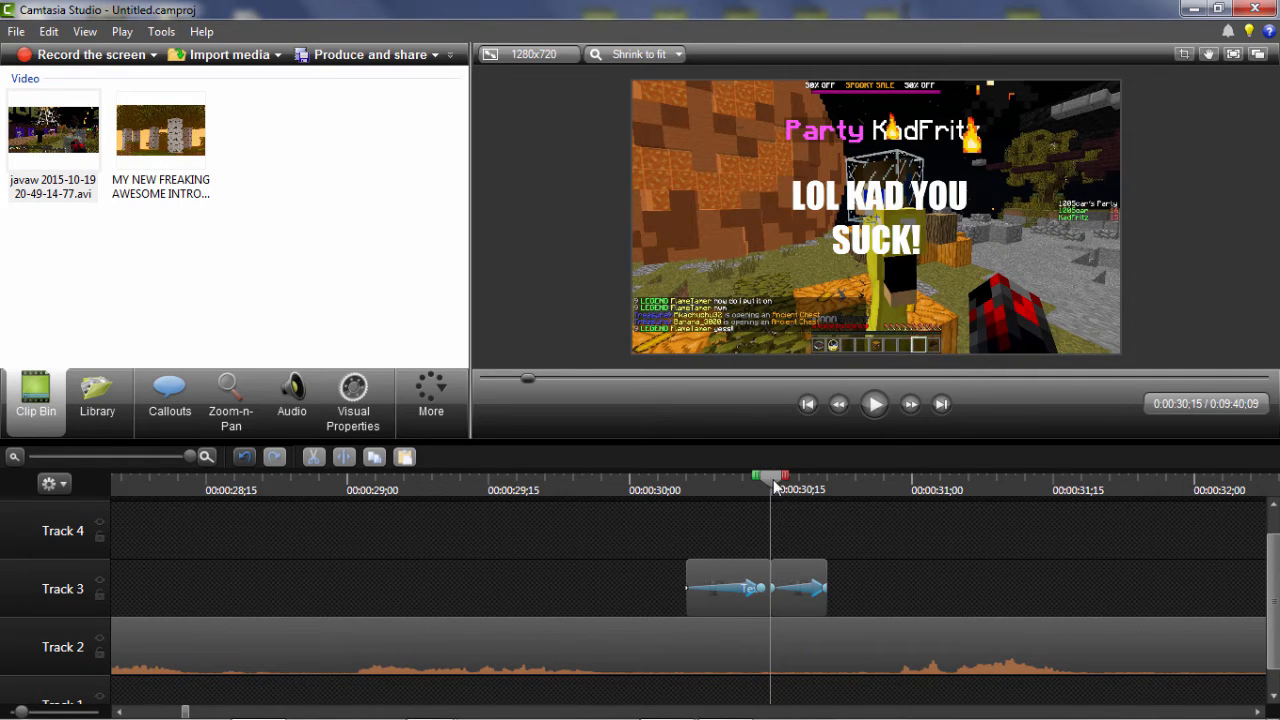
drag(790, 487, 845, 505)
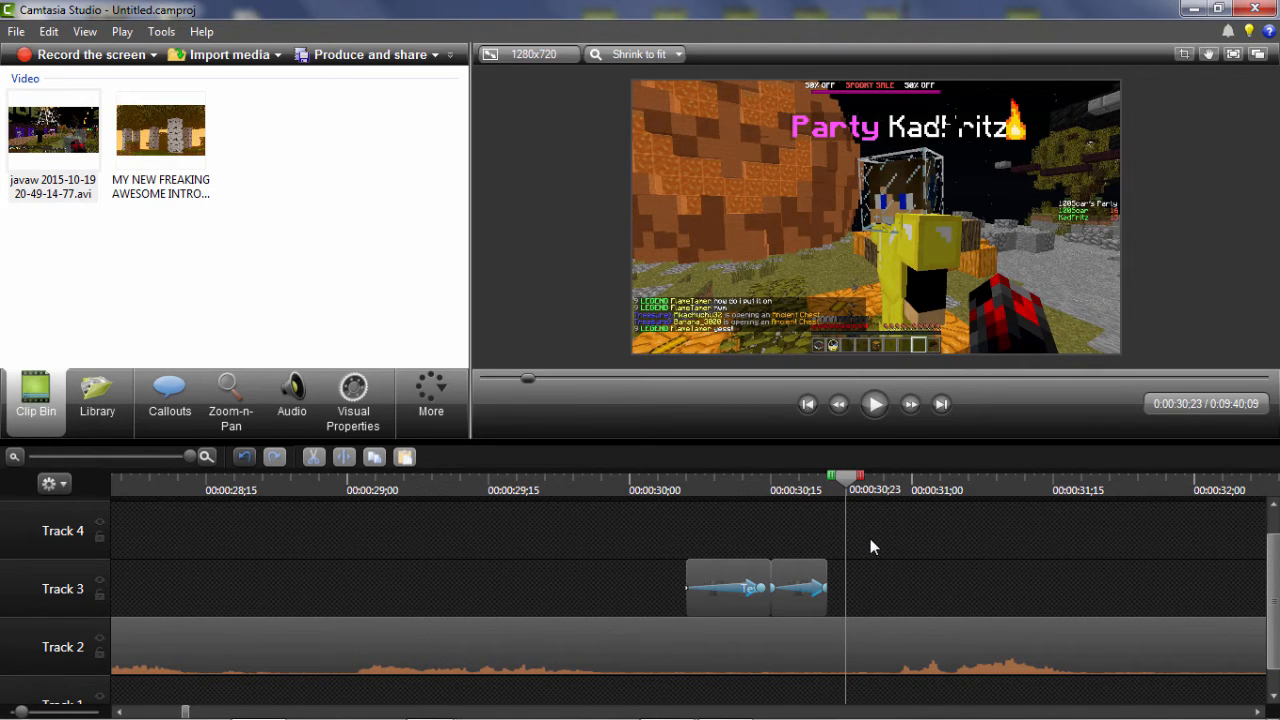
Split the javaw gameplay clip on Track 2 at 0:00:45;10
scroll(871, 541, down, 1)
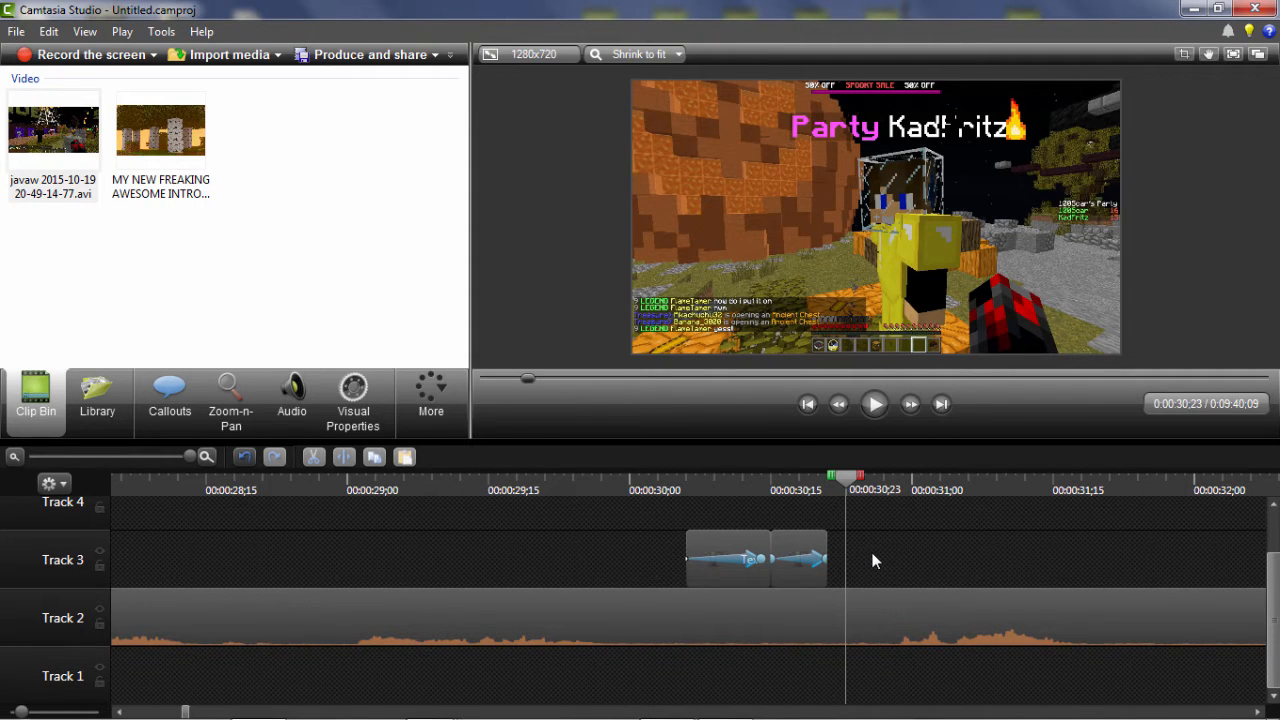
drag(860, 490, 1262, 490)
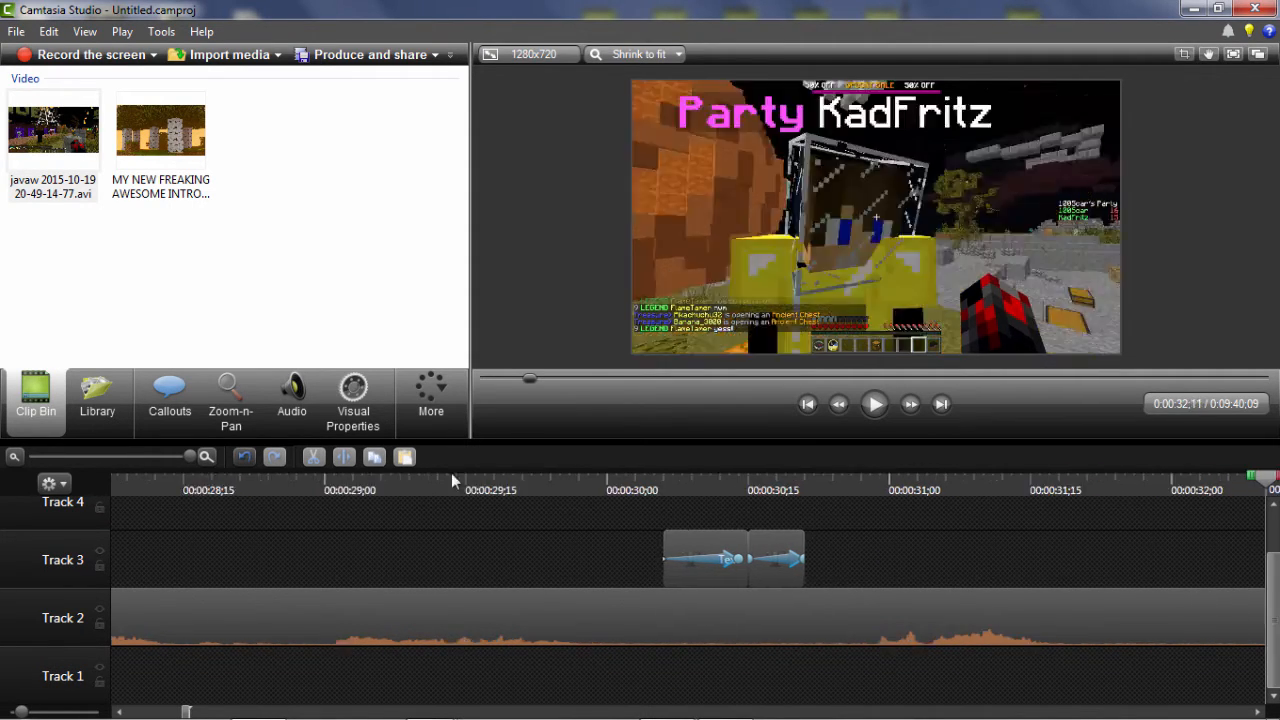
drag(181, 455, 128, 455)
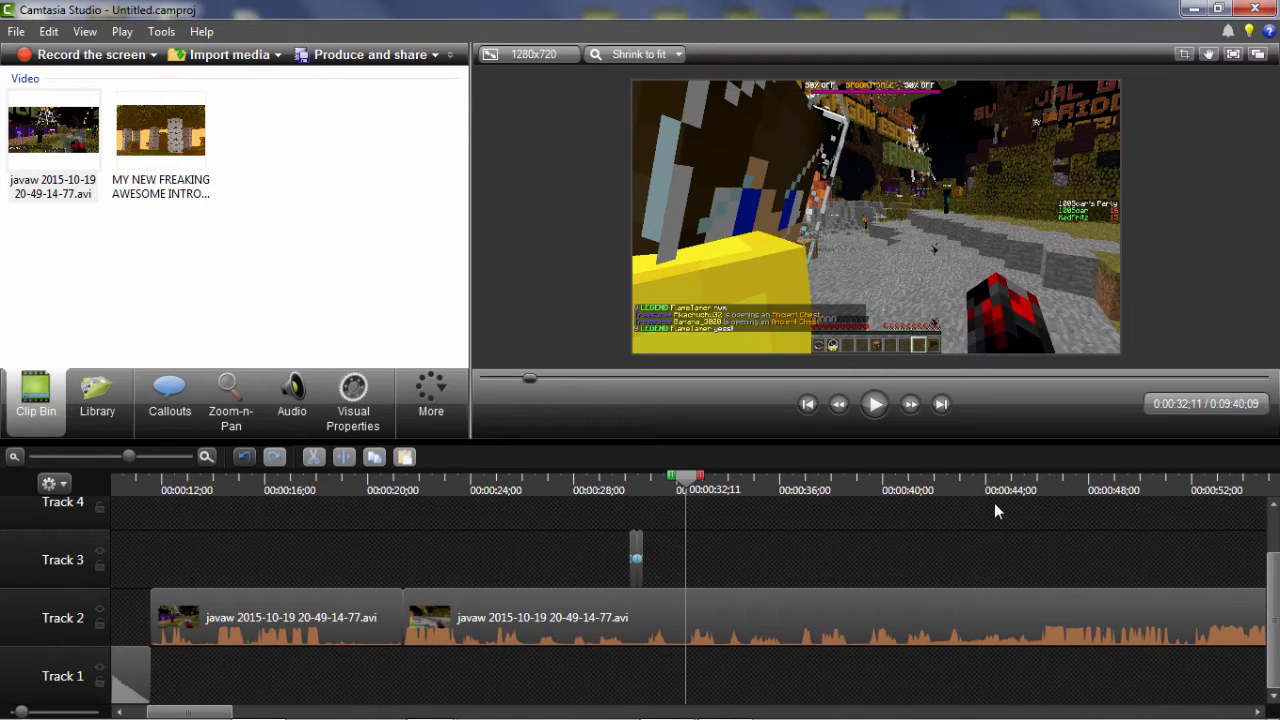
click(1020, 580)
drag(130, 457, 379, 474)
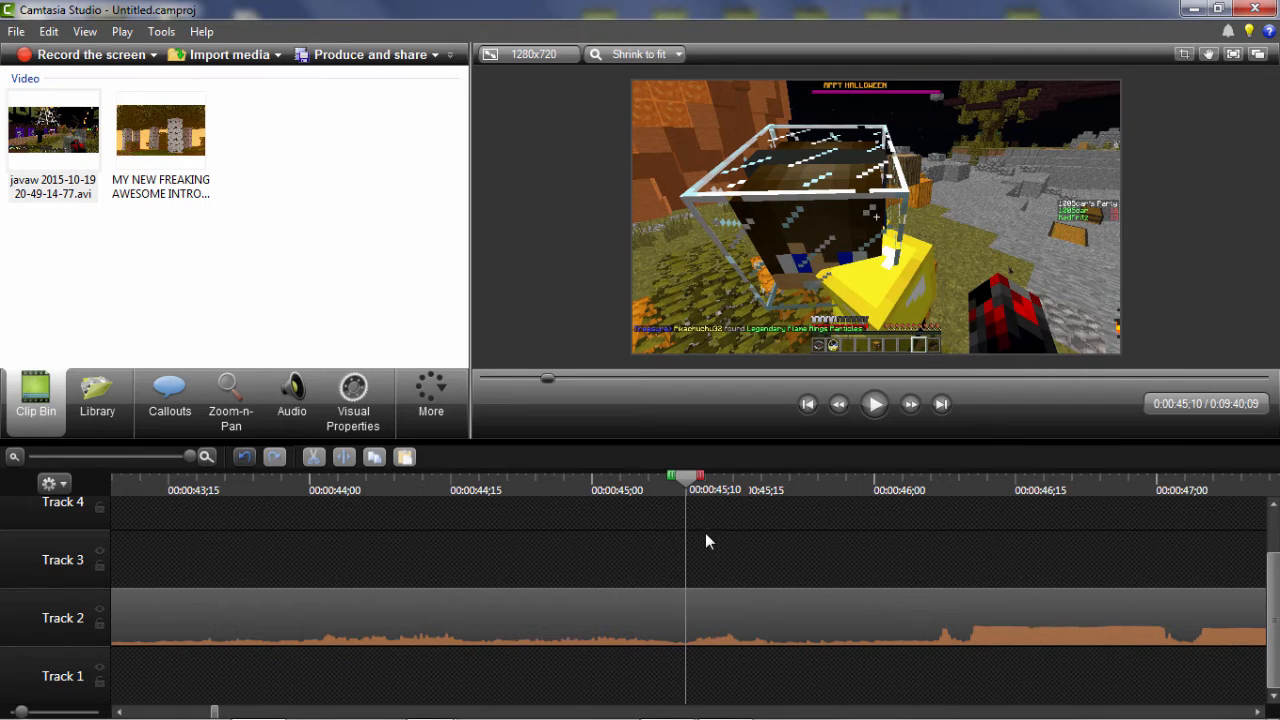
click(705, 622)
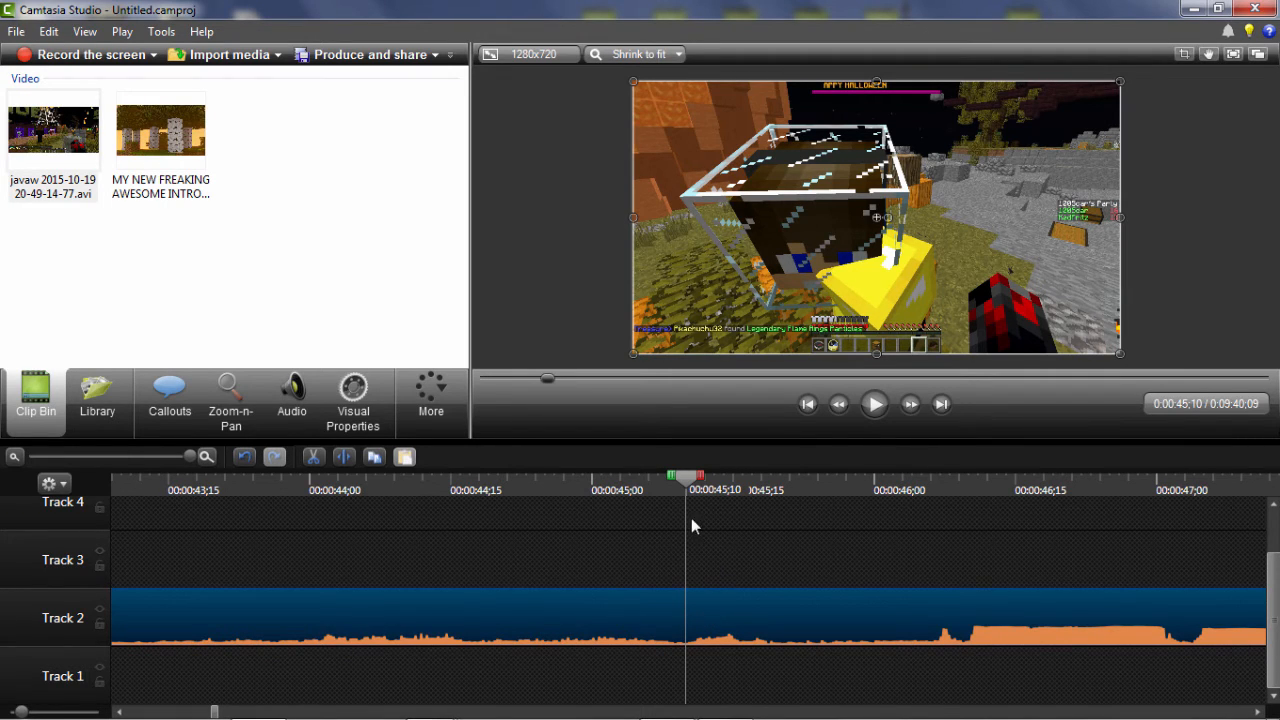
right_click(690, 484)
click(712, 492)
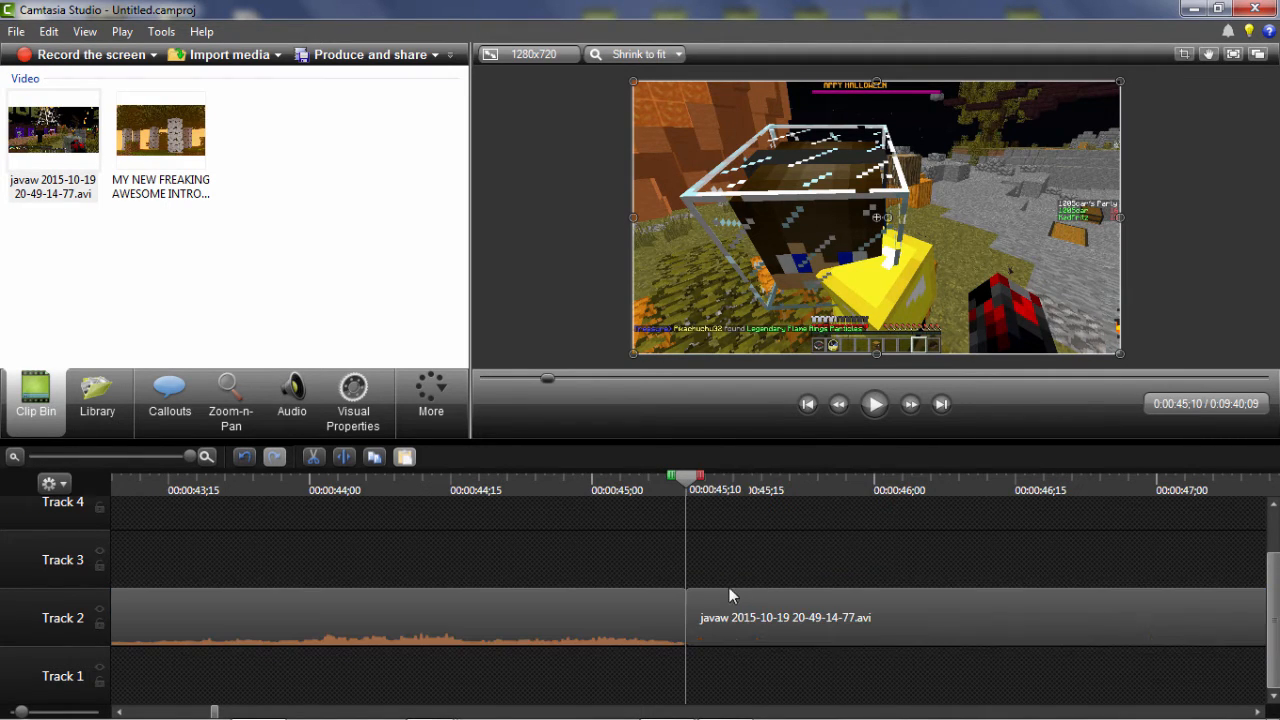
Add a visual animation at the start of the javaw clip piece on Track 2 that begins at 0:00:45;10
click(714, 612)
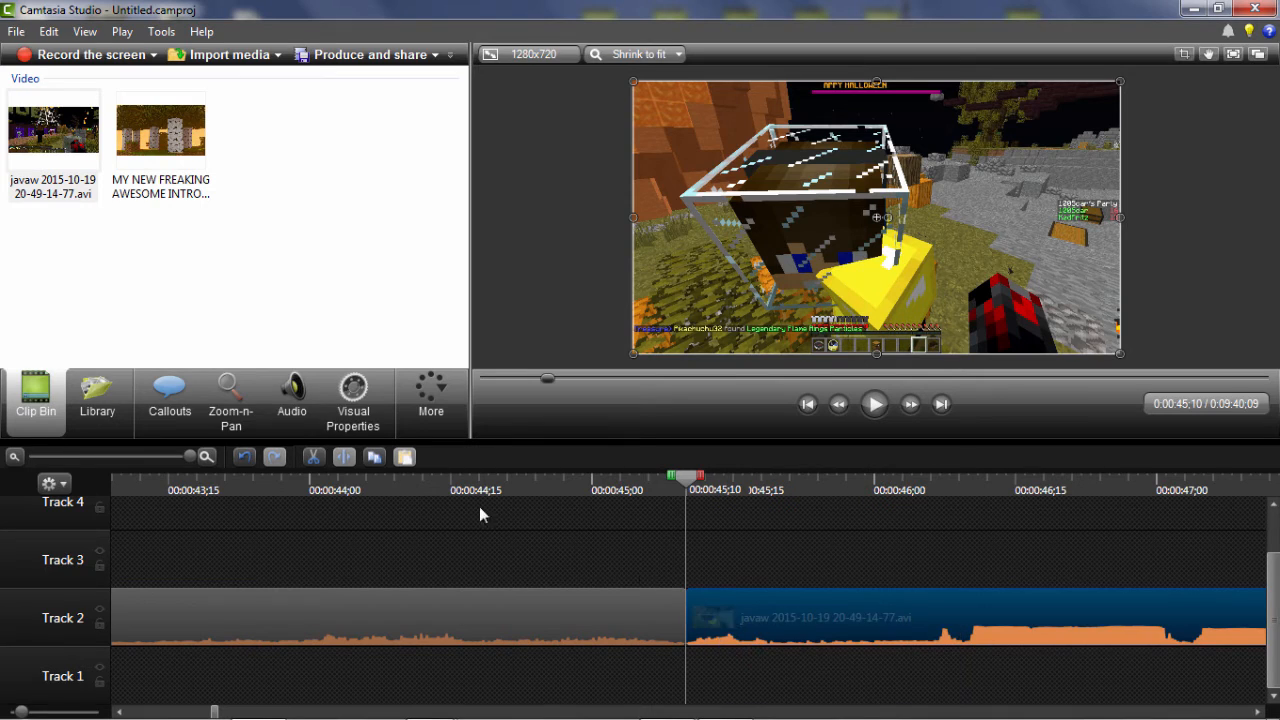
click(415, 400)
click(380, 400)
drag(461, 140, 460, 262)
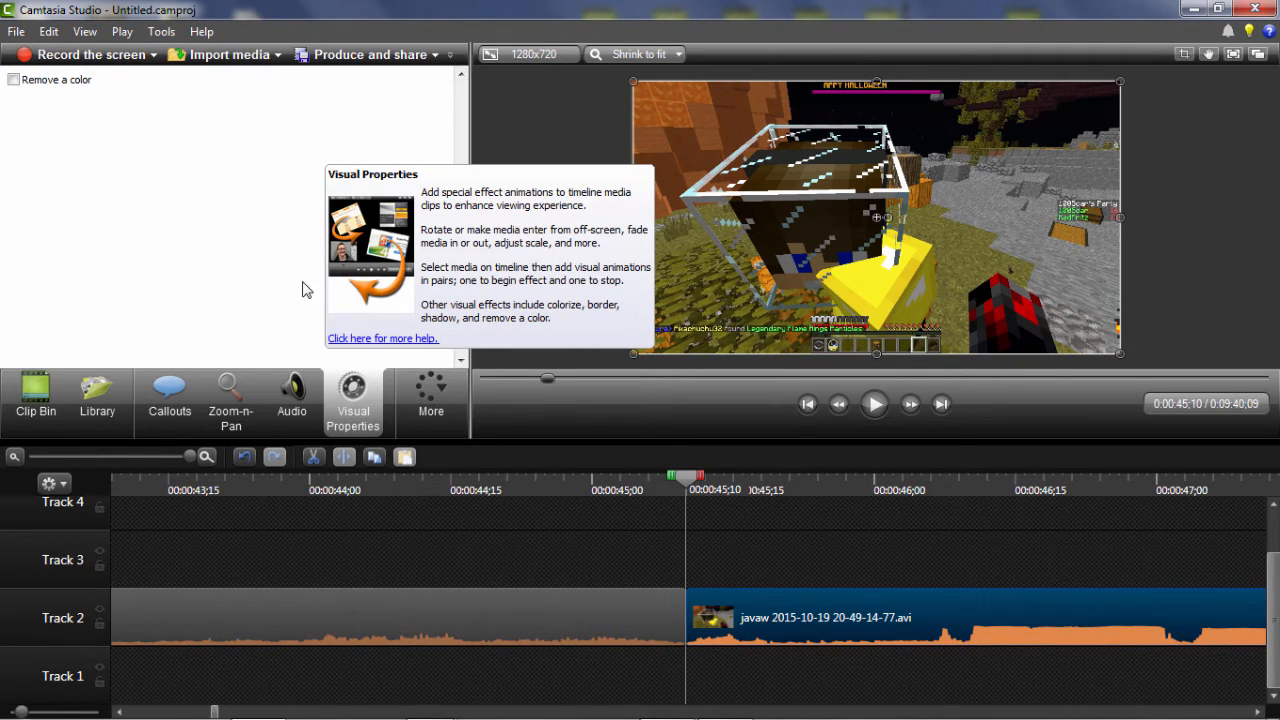
drag(452, 298, 476, 154)
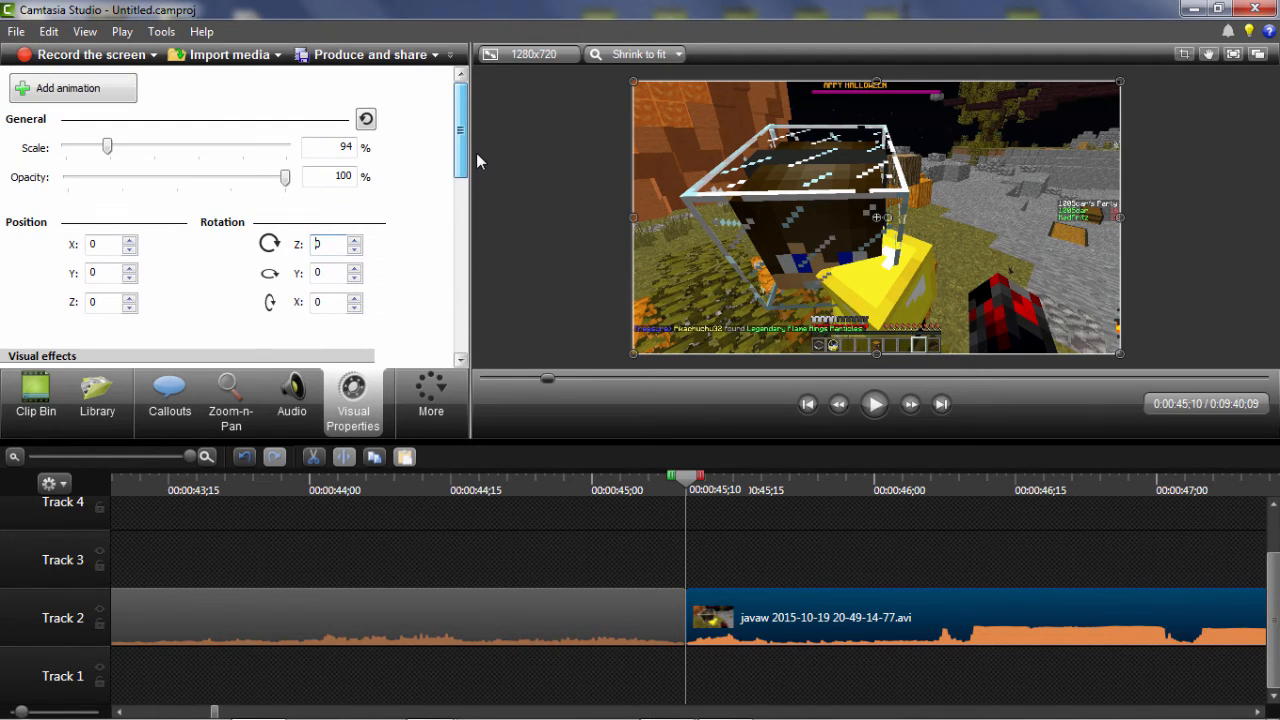
click(87, 100)
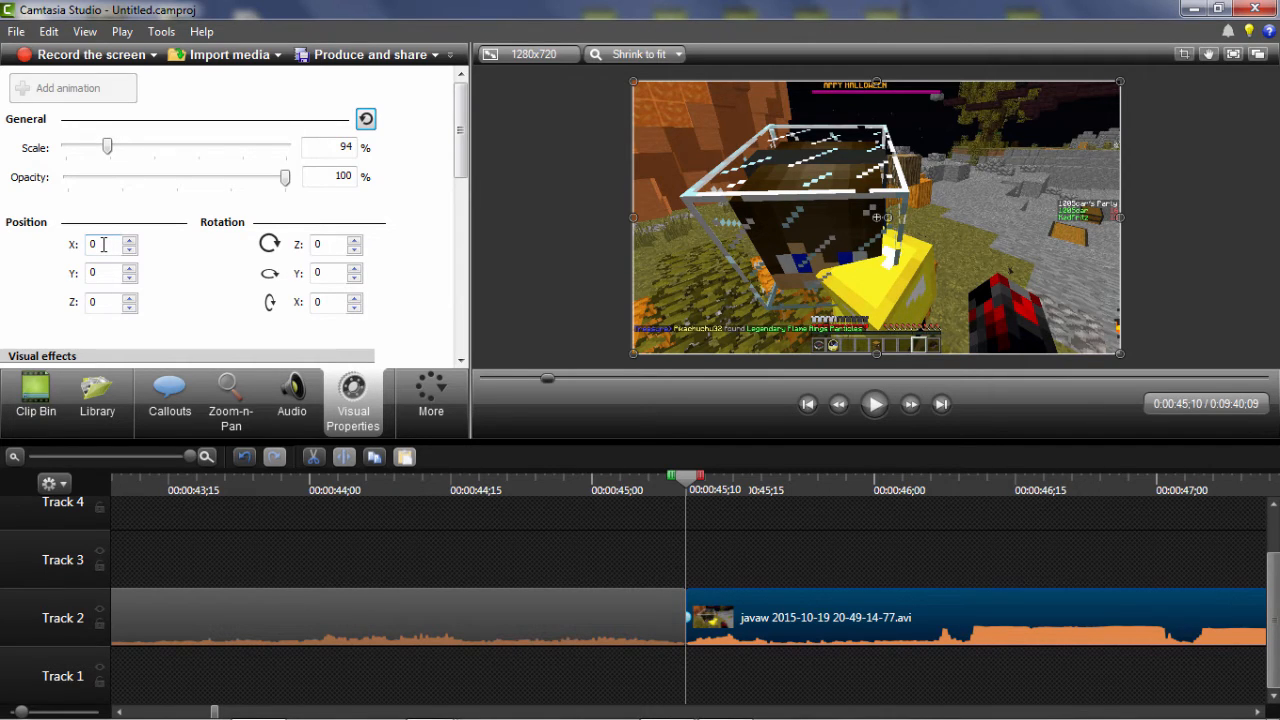
Try Z positions of 100, 1000 and 2000 for the animation on the javaw clip piece, clearing the last value
click(106, 301)
double_click(104, 302)
text(100)
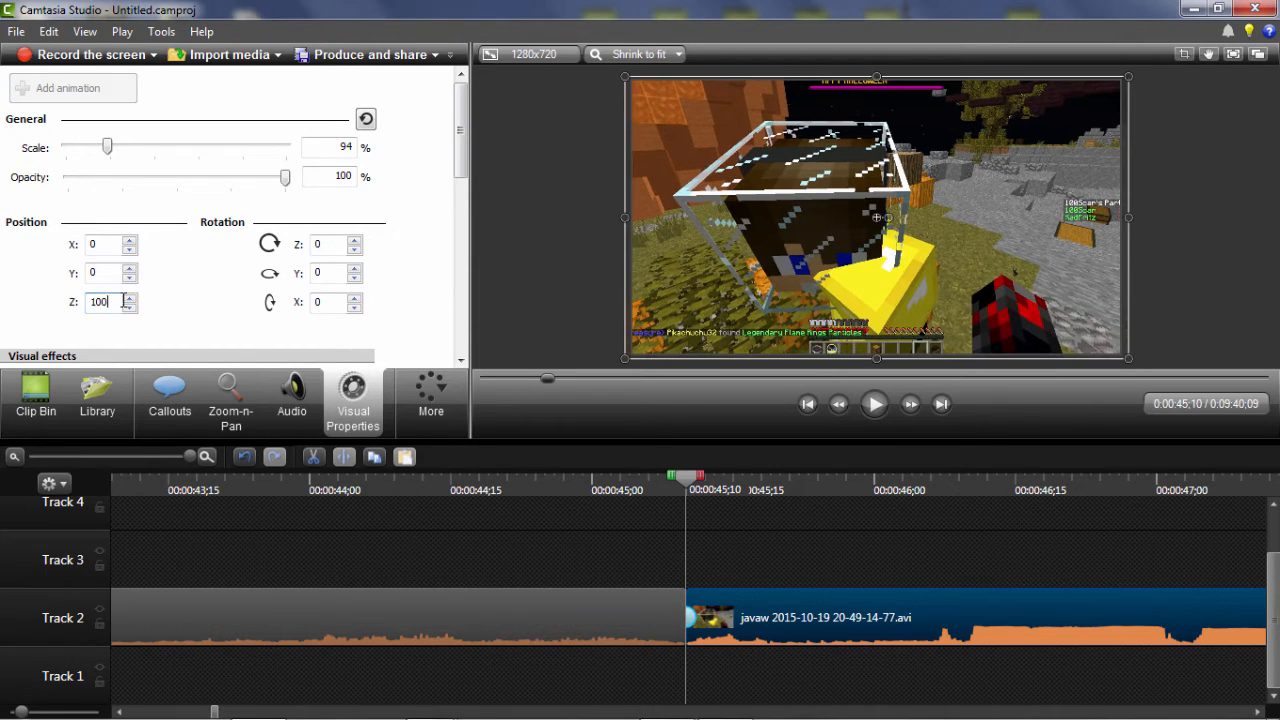
key(BackSpace)
key(BackSpace)
text(000)
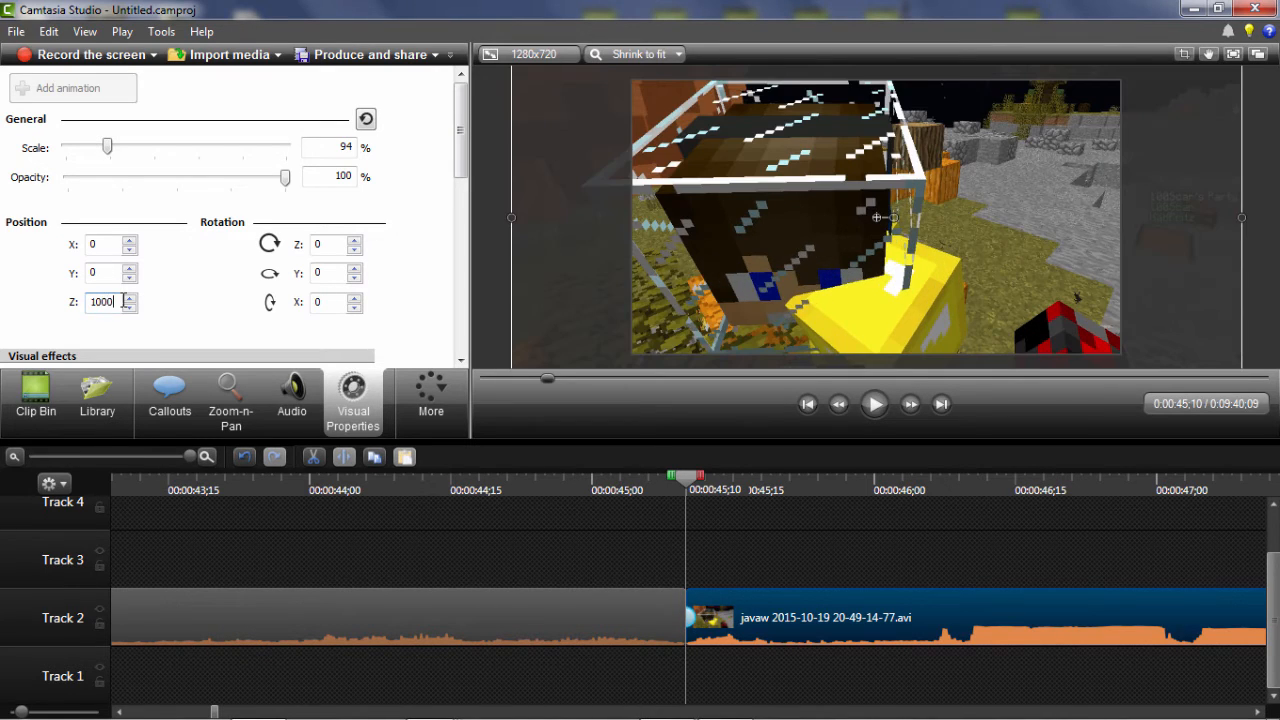
key(BackSpace)
key(BackSpace)
key(BackSpace)
key(BackSpace)
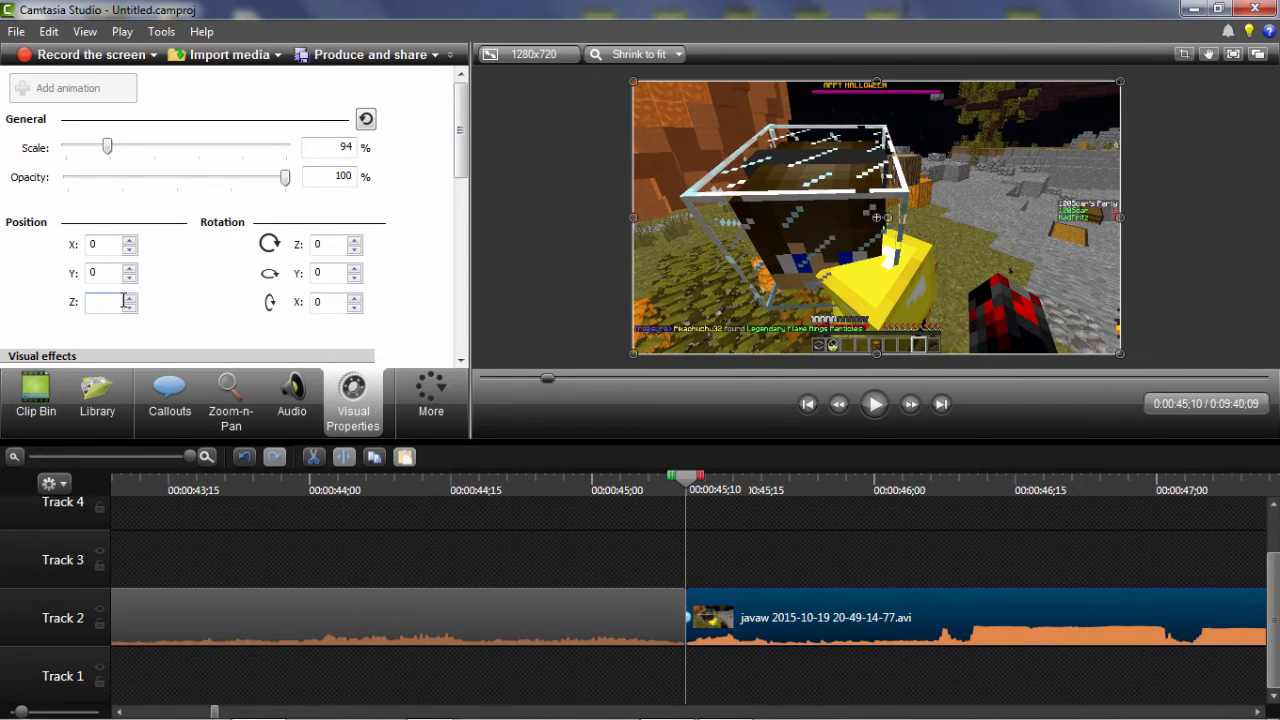
text(2000)
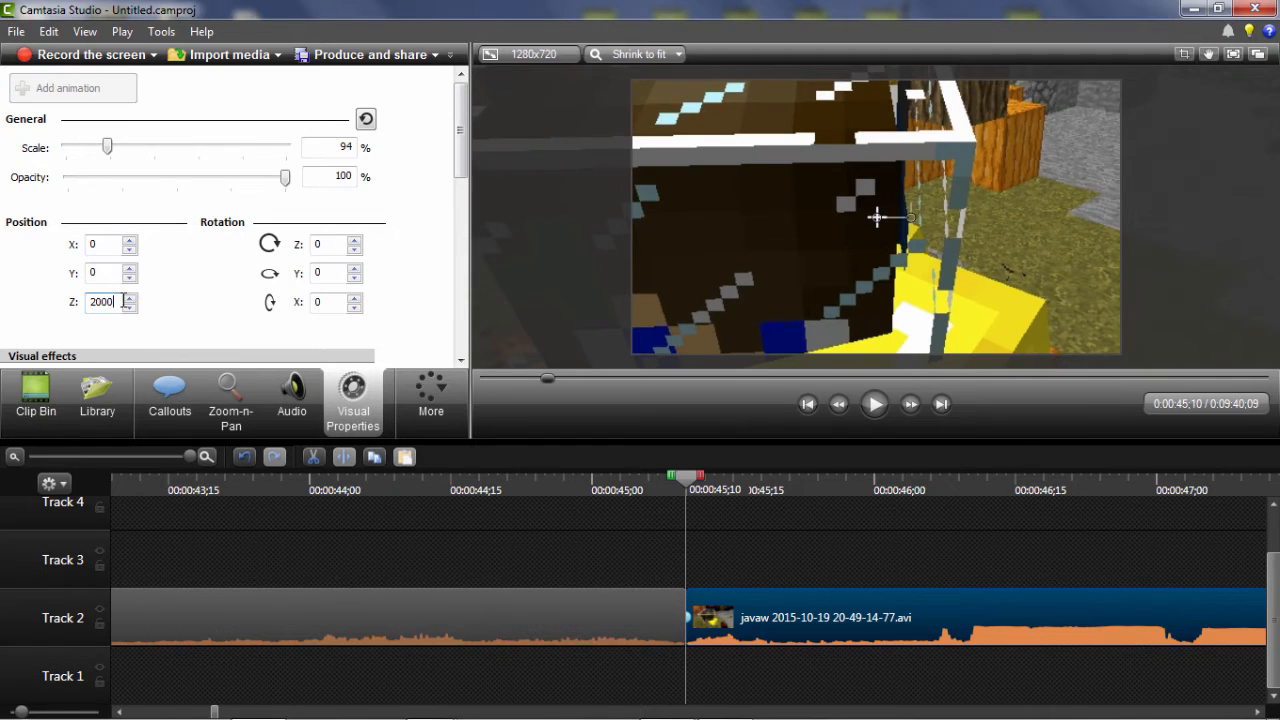
key(BackSpace)
key(BackSpace)
key(BackSpace)
key(BackSpace)
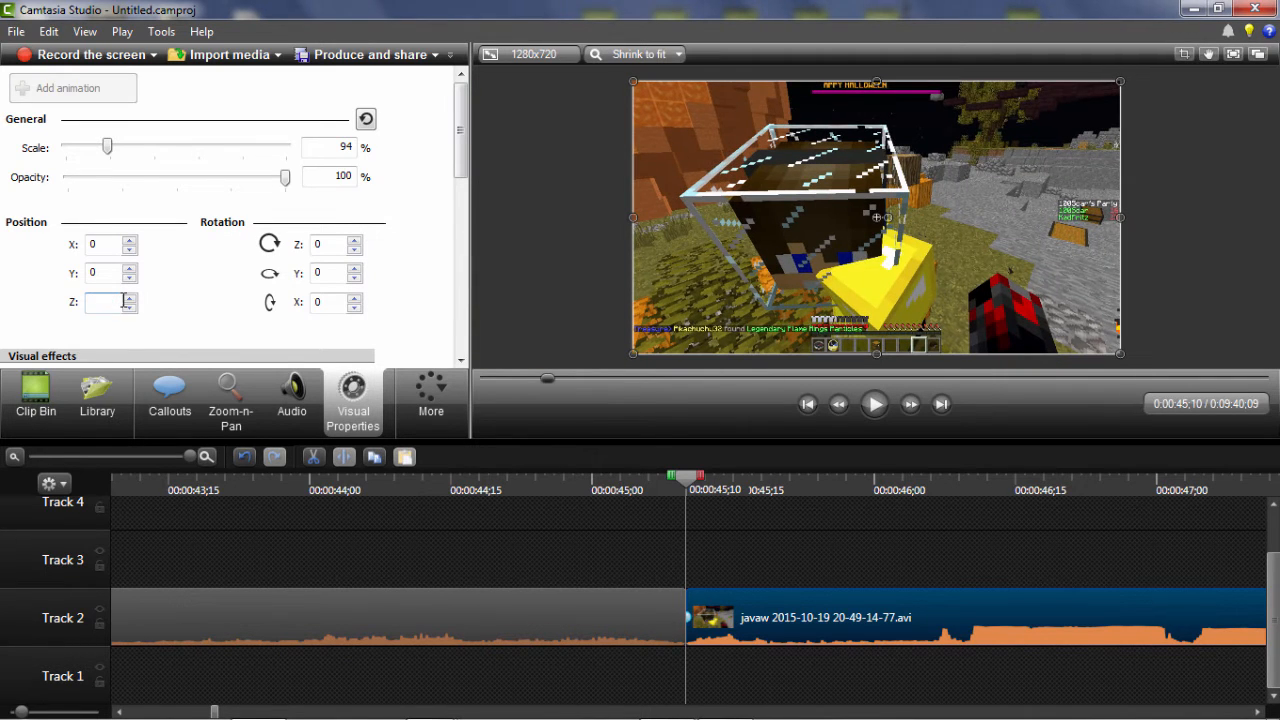
Set the animation's Z position to 1750 and move the enlarged gameplay image to X 125, Y 58
text(1)
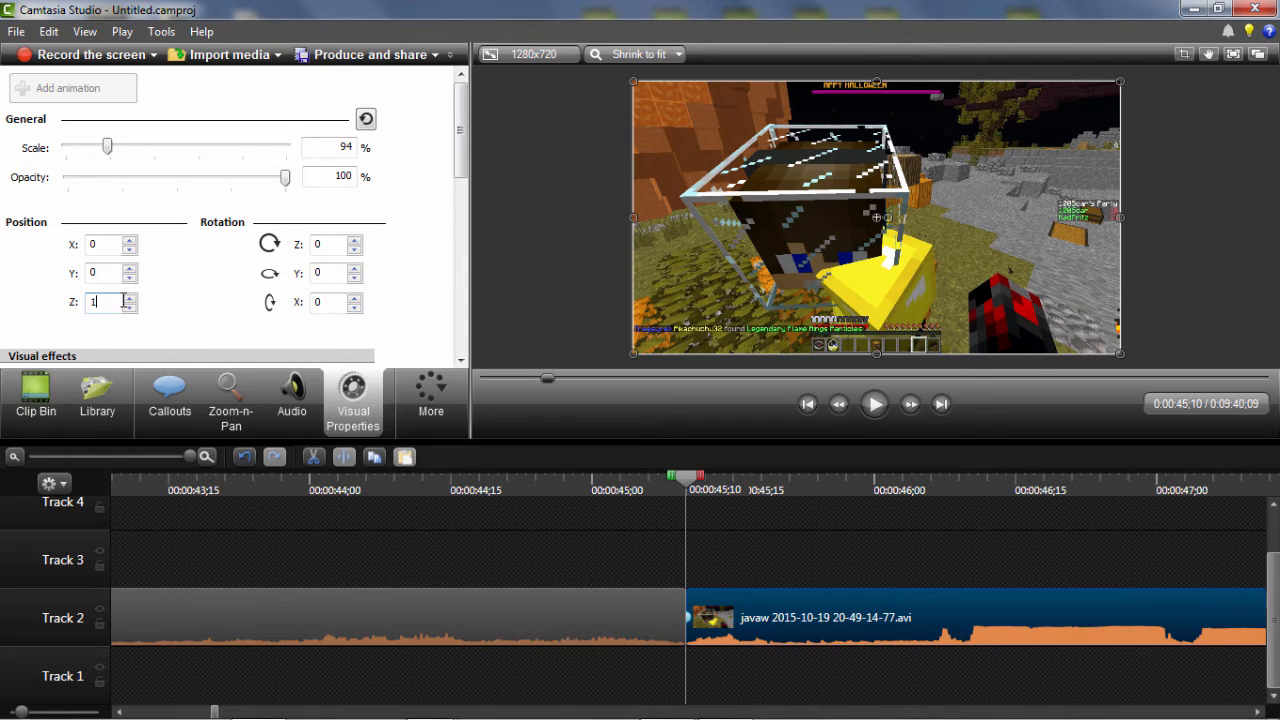
text(750)
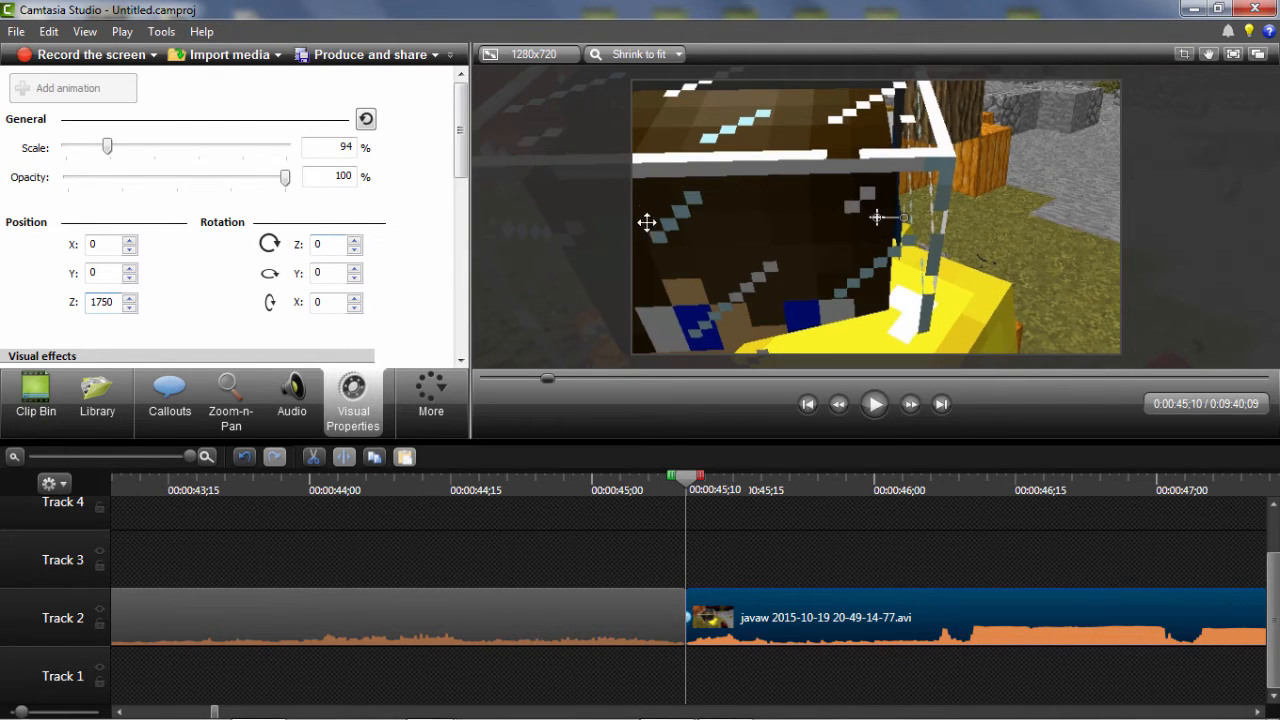
drag(740, 271, 854, 220)
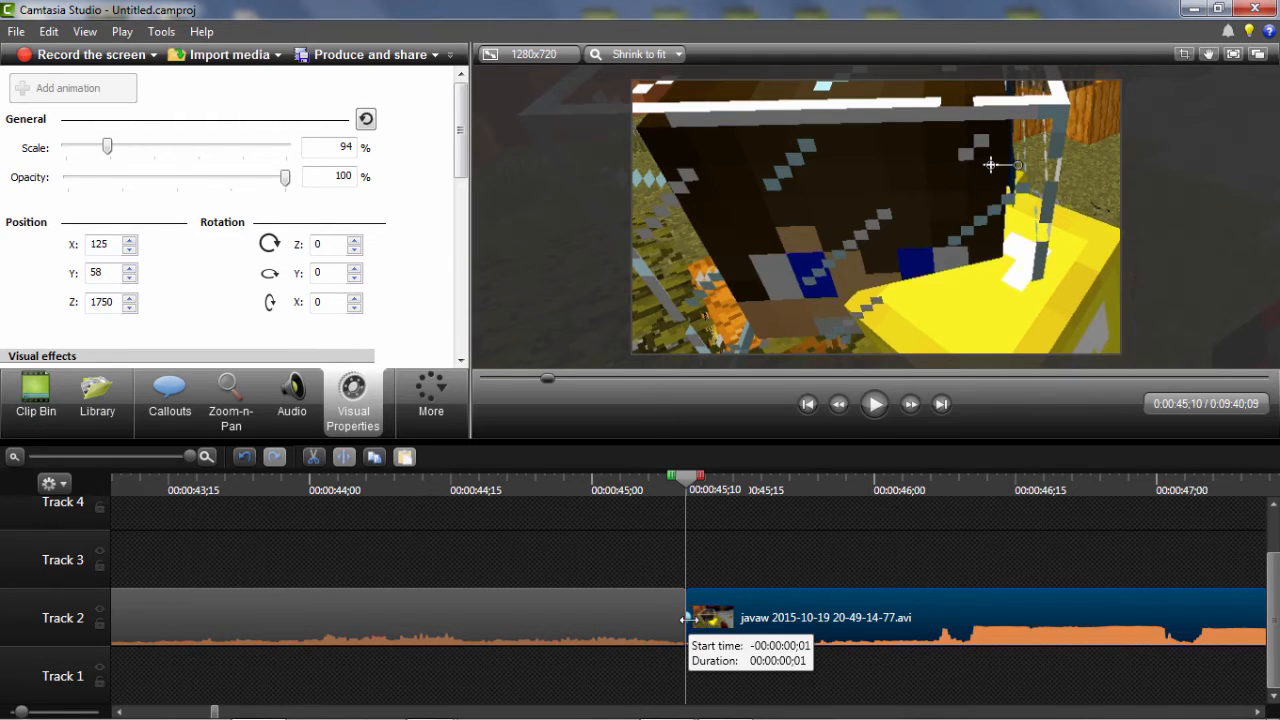
Lengthen the zoom animation to about one second and split the javaw clip just after its end at 0:00:46;11
click(733, 619)
drag(733, 619, 968, 627)
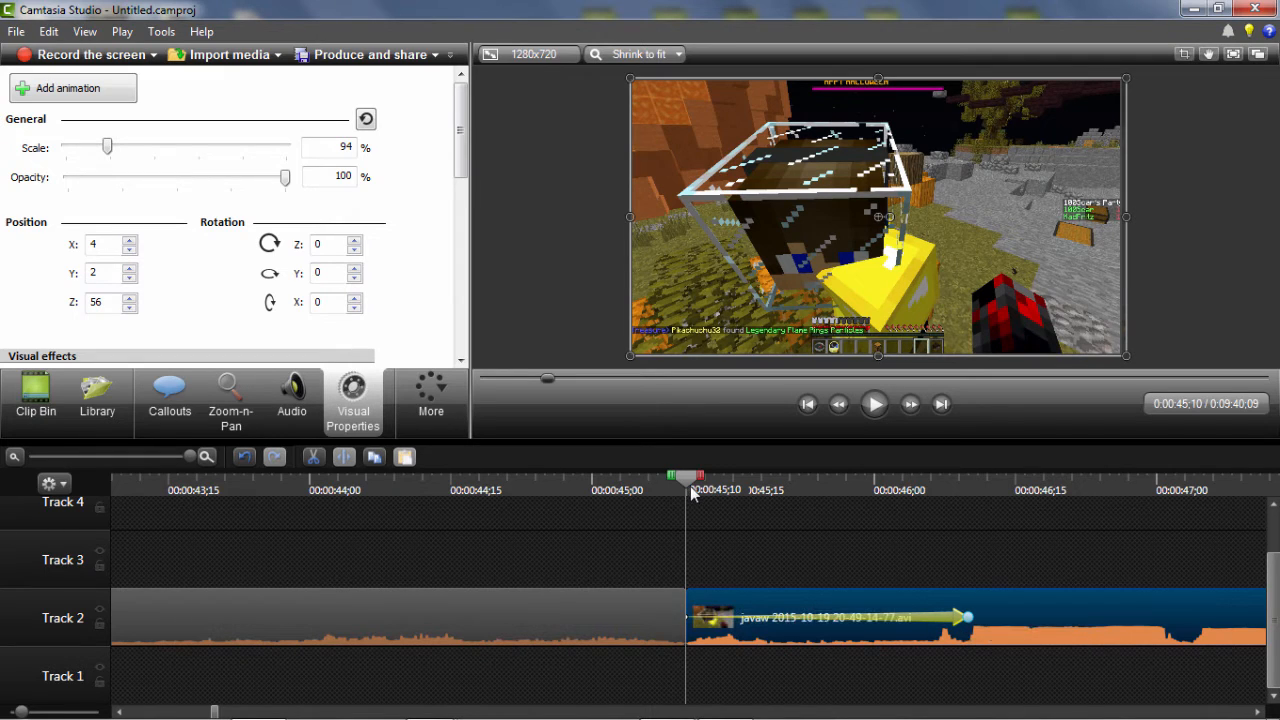
drag(720, 490, 982, 520)
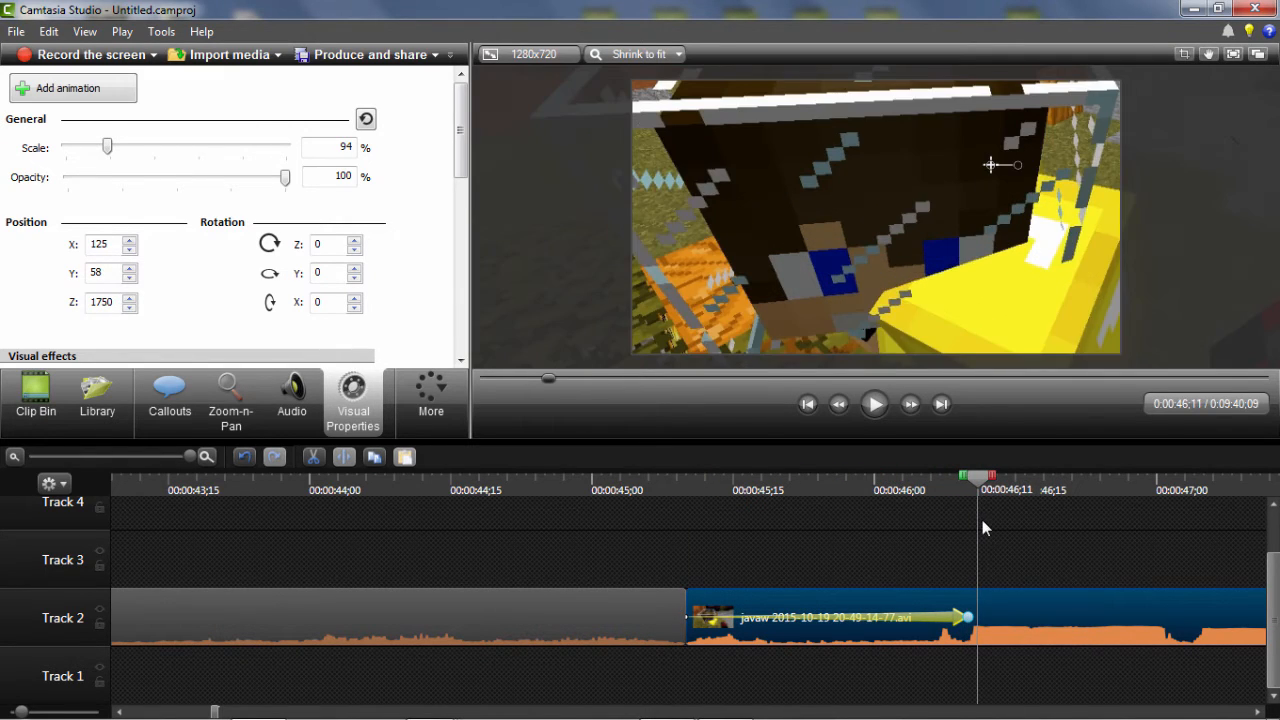
right_click(978, 482)
click(1005, 491)
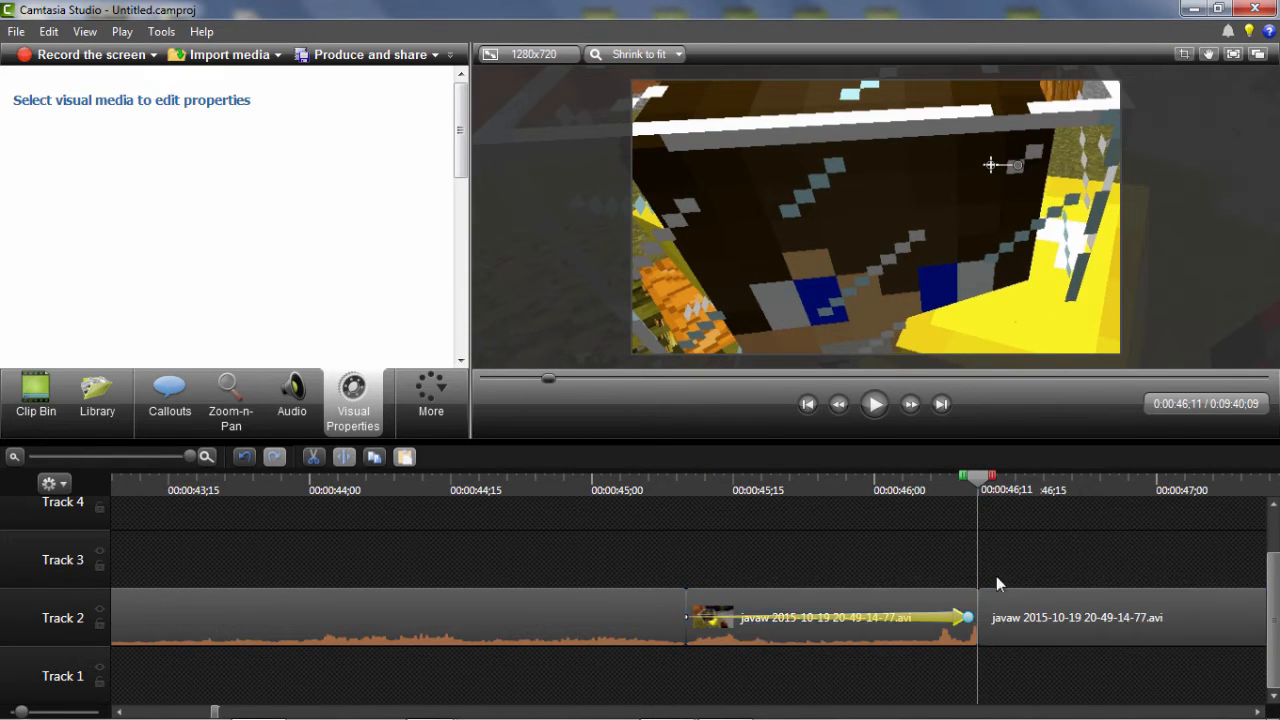
Set the Z position of the javaw clip piece starting at 0:00:46;11 to 0
click(1003, 610)
click(117, 308)
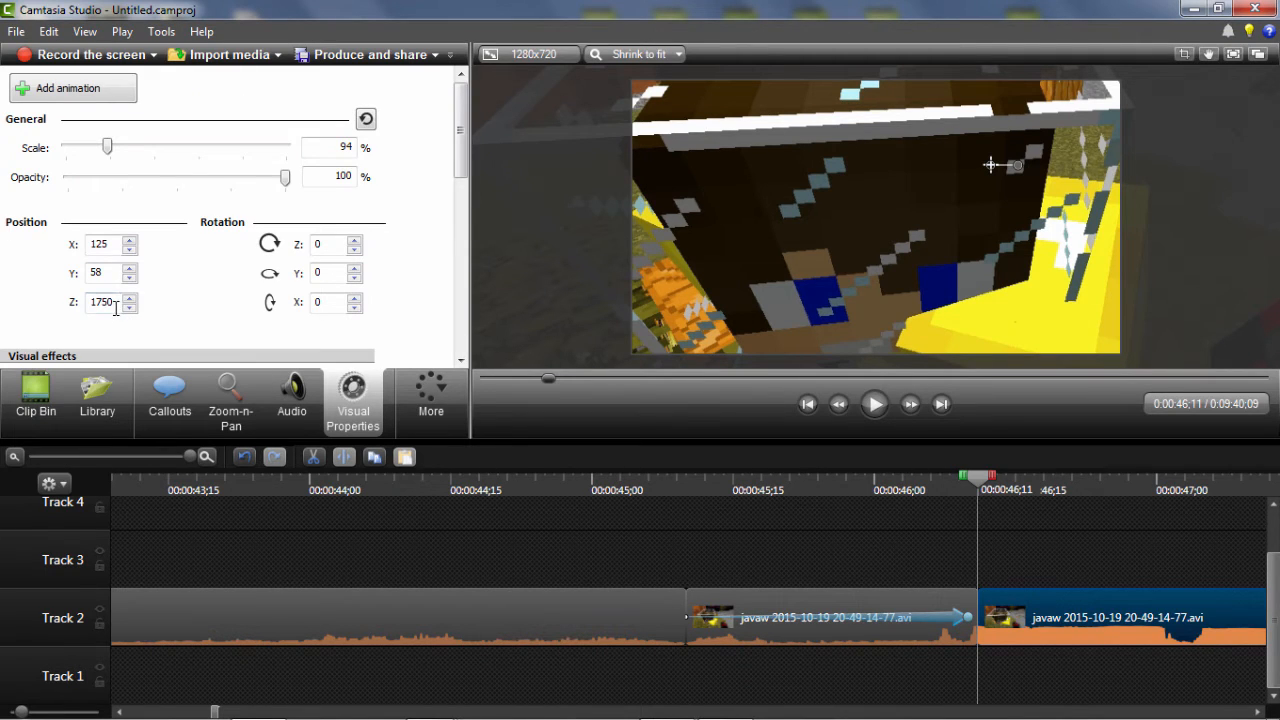
double_click(117, 308)
text(0)
key(shift+Tab)
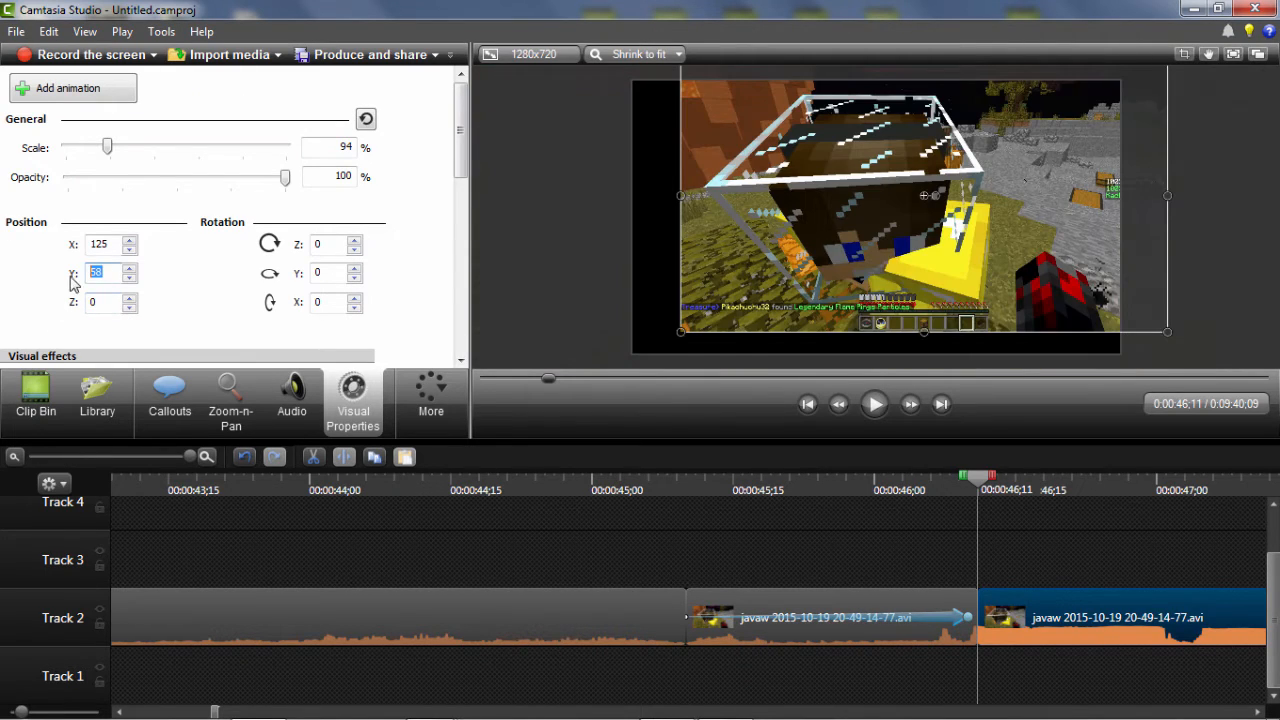
Reset the position of the Track 2 clip following the animated section to X 0 and Y 0
text(0)
double_click(96, 246)
text(0)
click(305, 529)
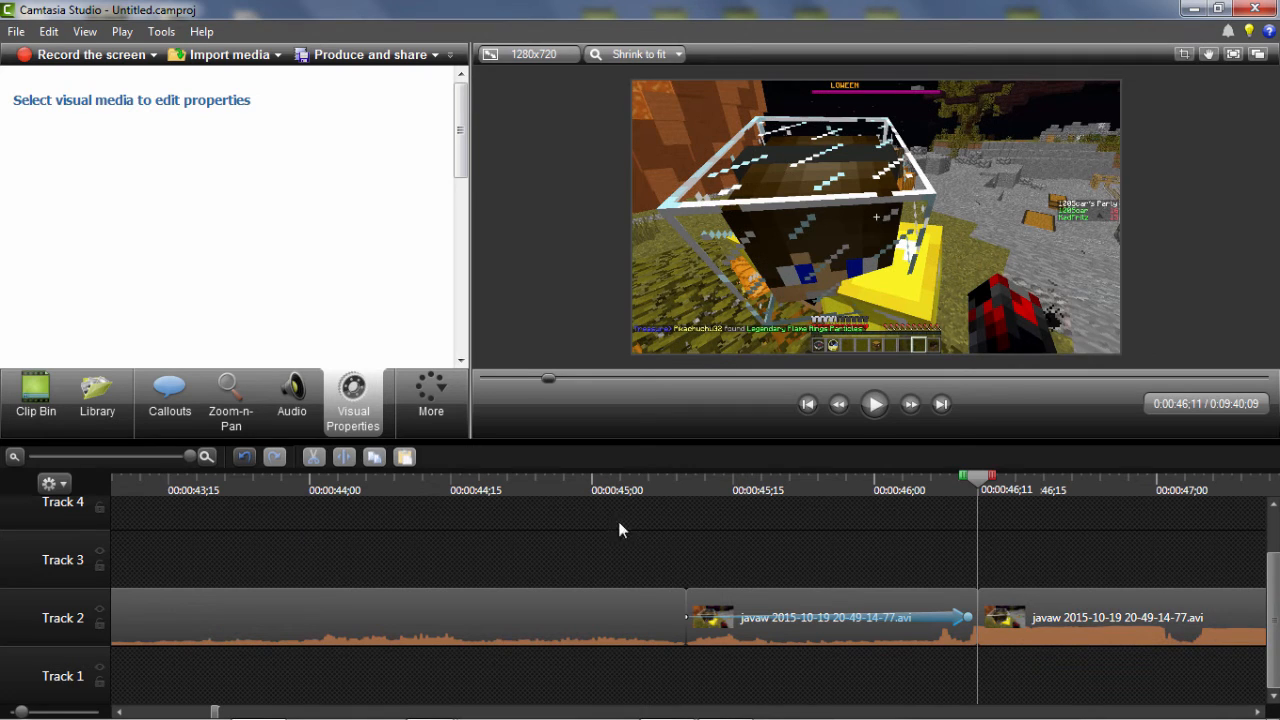
Play back the animated section on Track 2 twice, from 0:00:45;03 and from 0:00:45;10, to review the zoom
drag(980, 487, 620, 490)
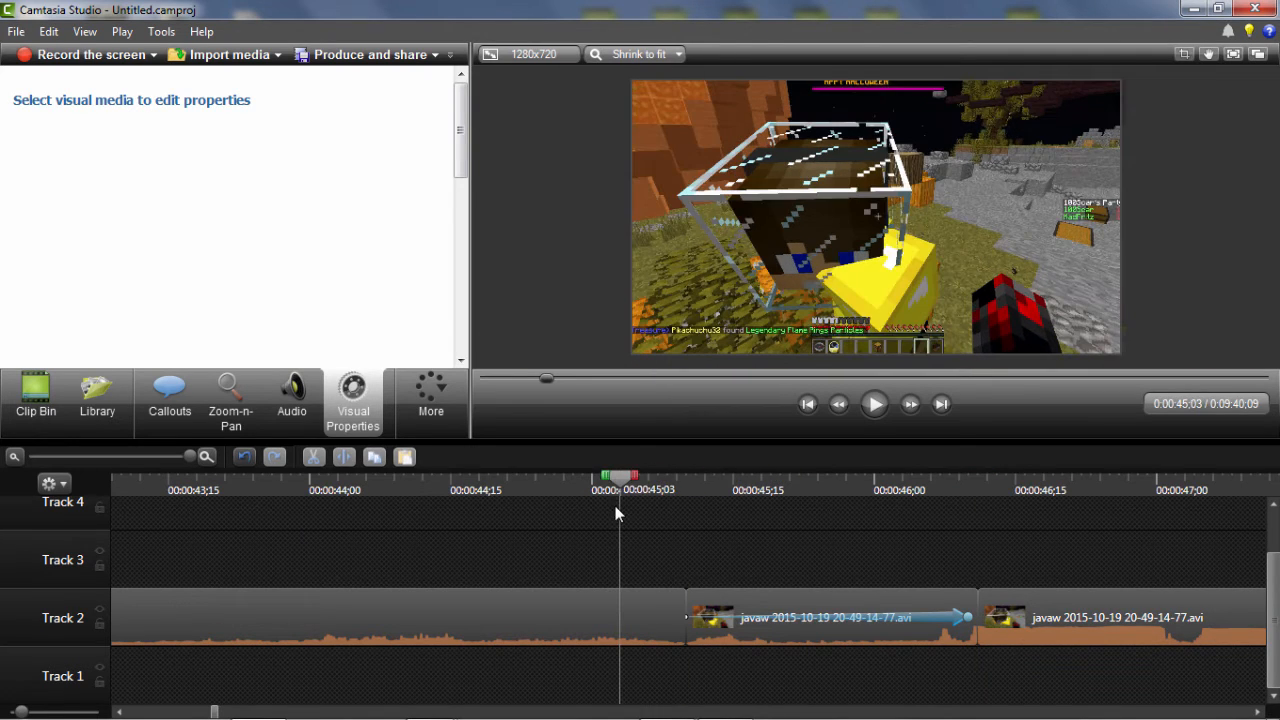
click(34, 386)
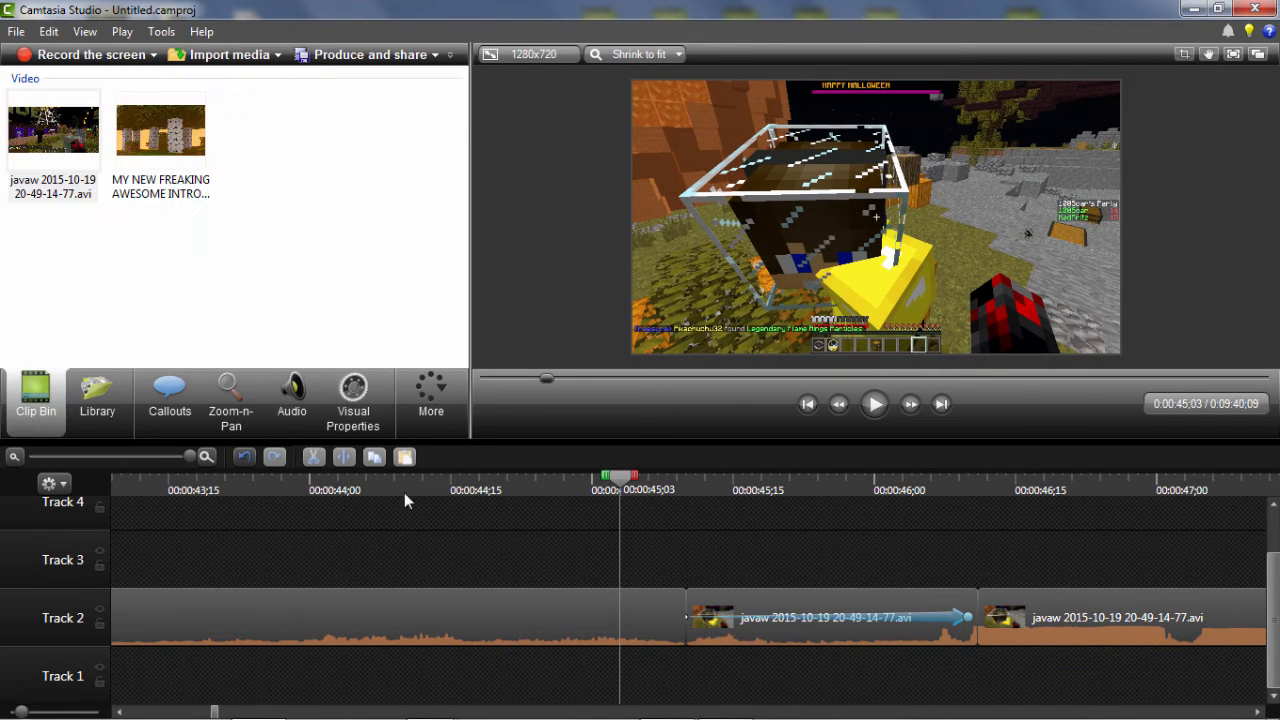
click(866, 416)
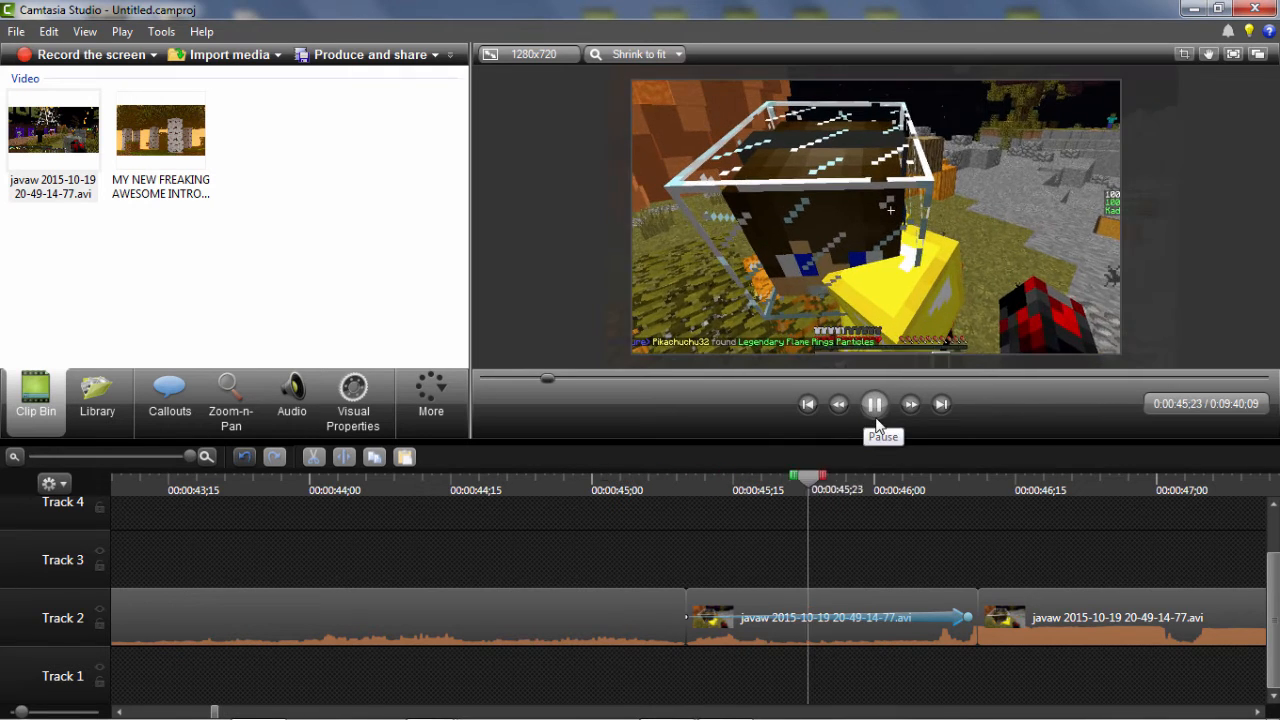
click(873, 405)
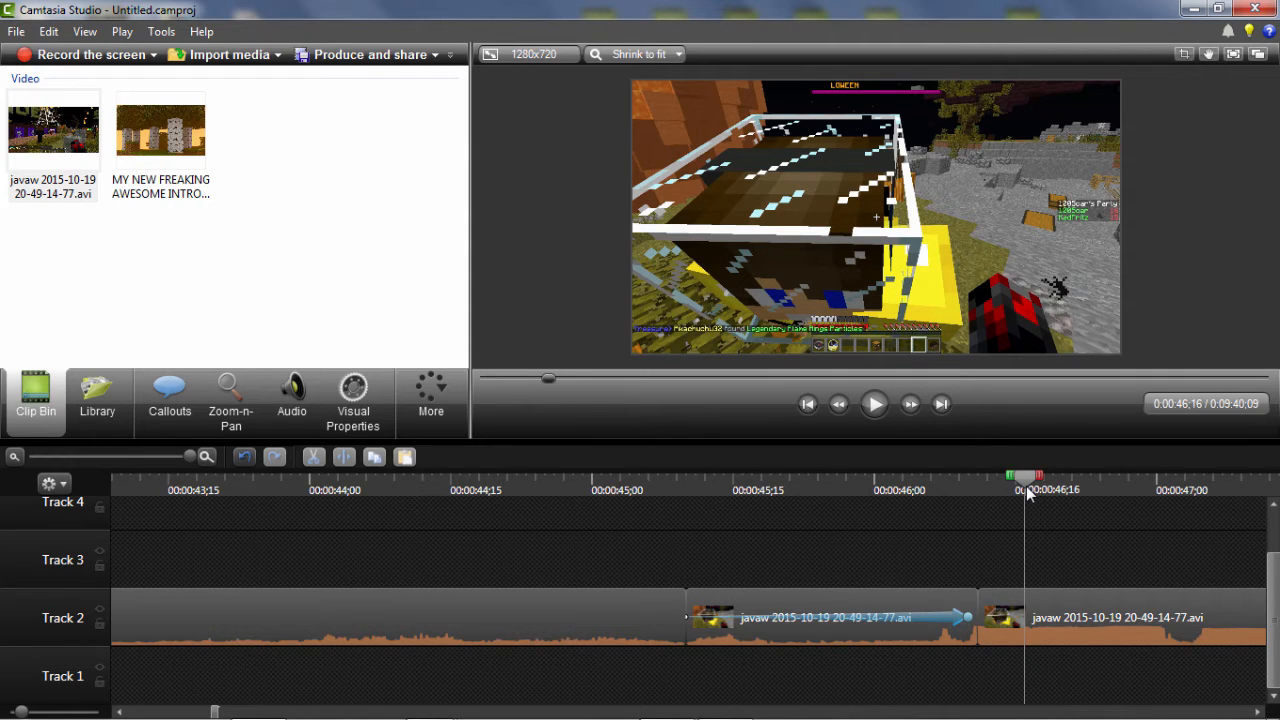
drag(1027, 485, 681, 502)
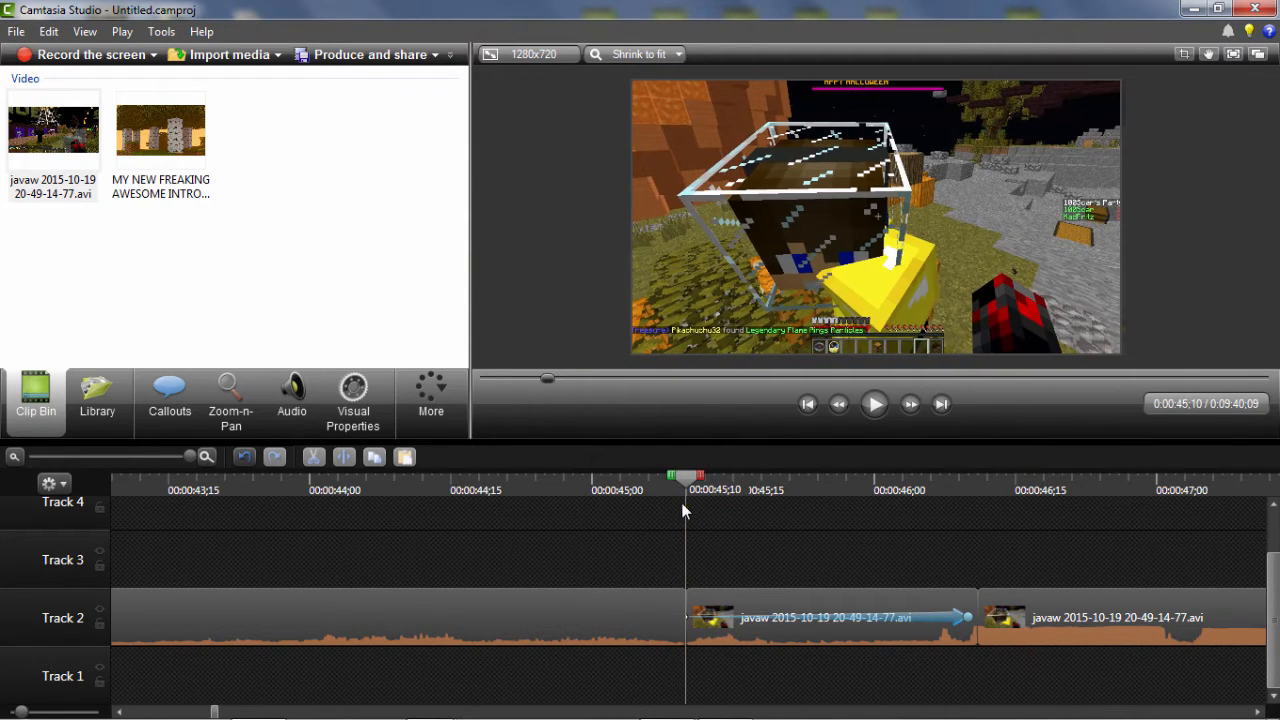
click(873, 405)
click(873, 405)
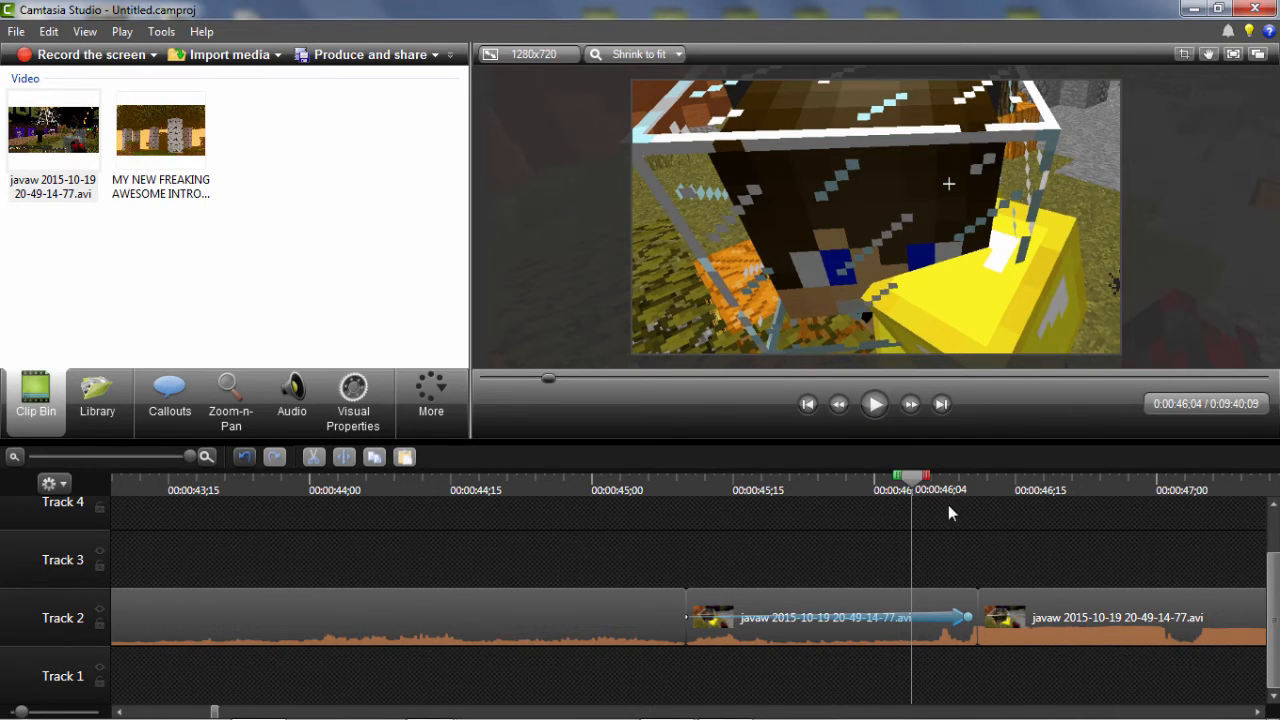
Lower the opacity of the Track 2 clip after the animation to 49% and place the MY NEW FREAKING AWESOME INTRO clip beneath it on Track 1
drag(913, 483, 1125, 530)
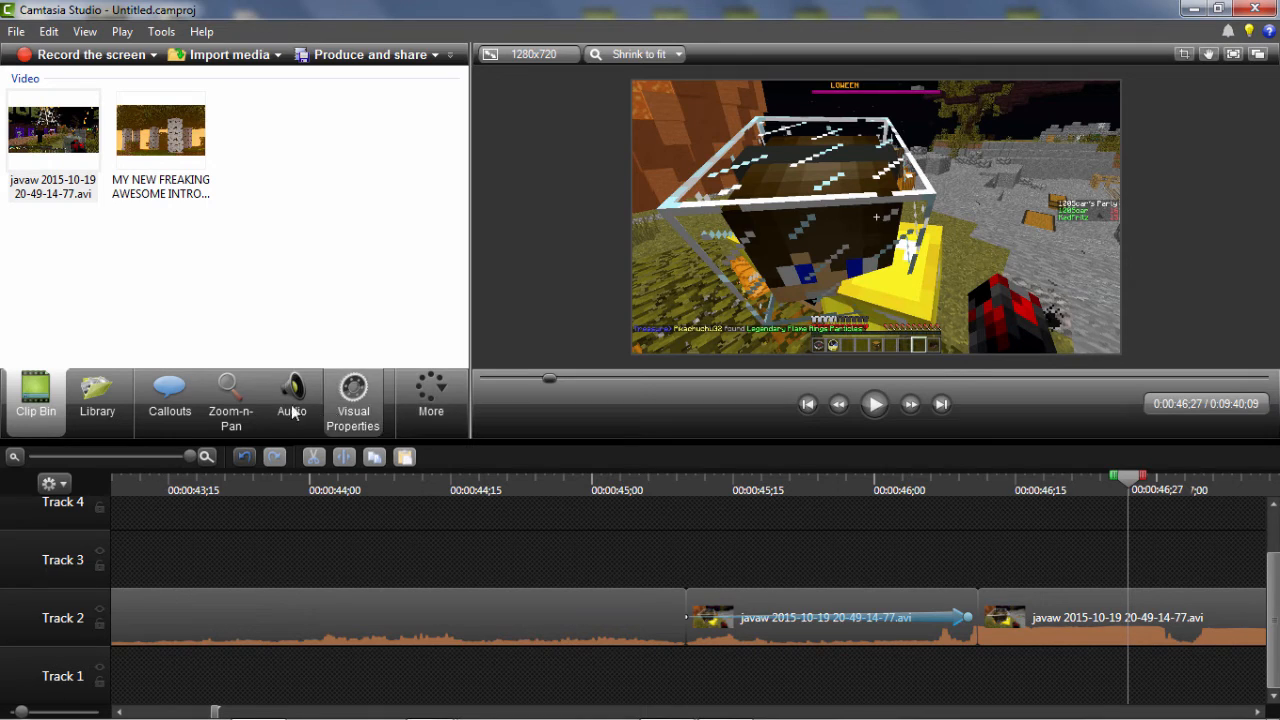
click(340, 416)
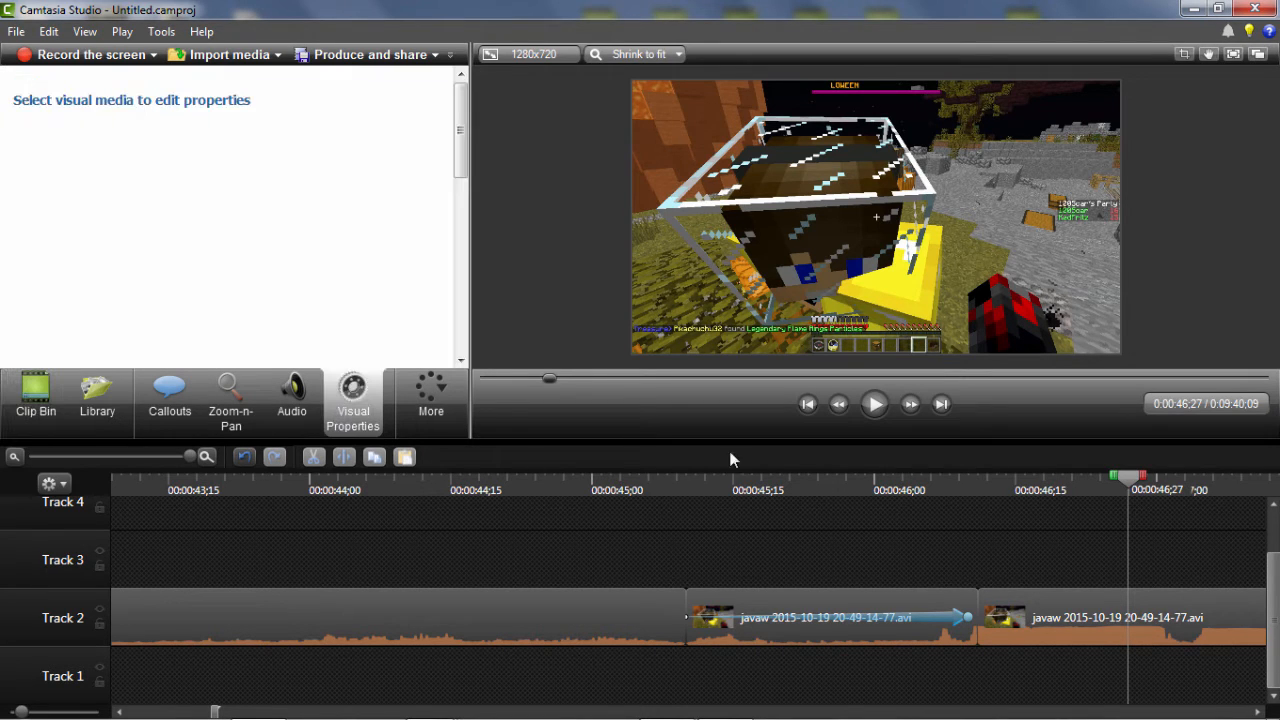
click(1118, 610)
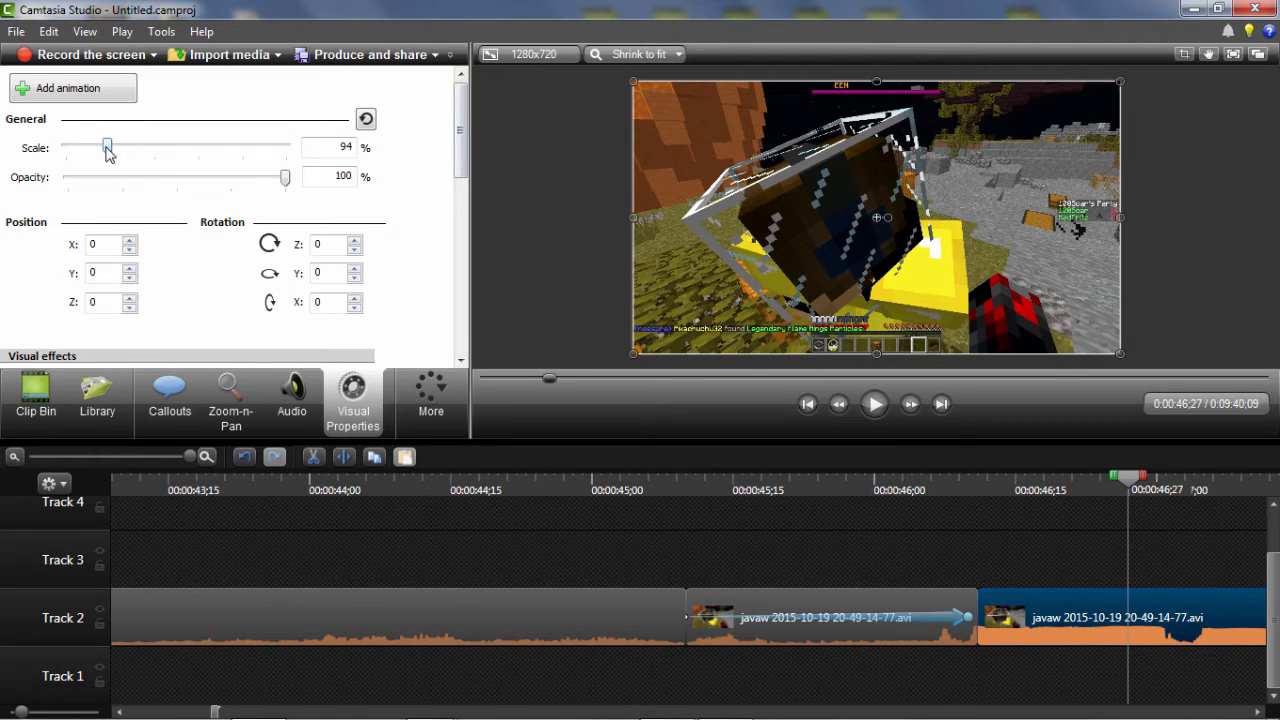
drag(286, 184, 179, 198)
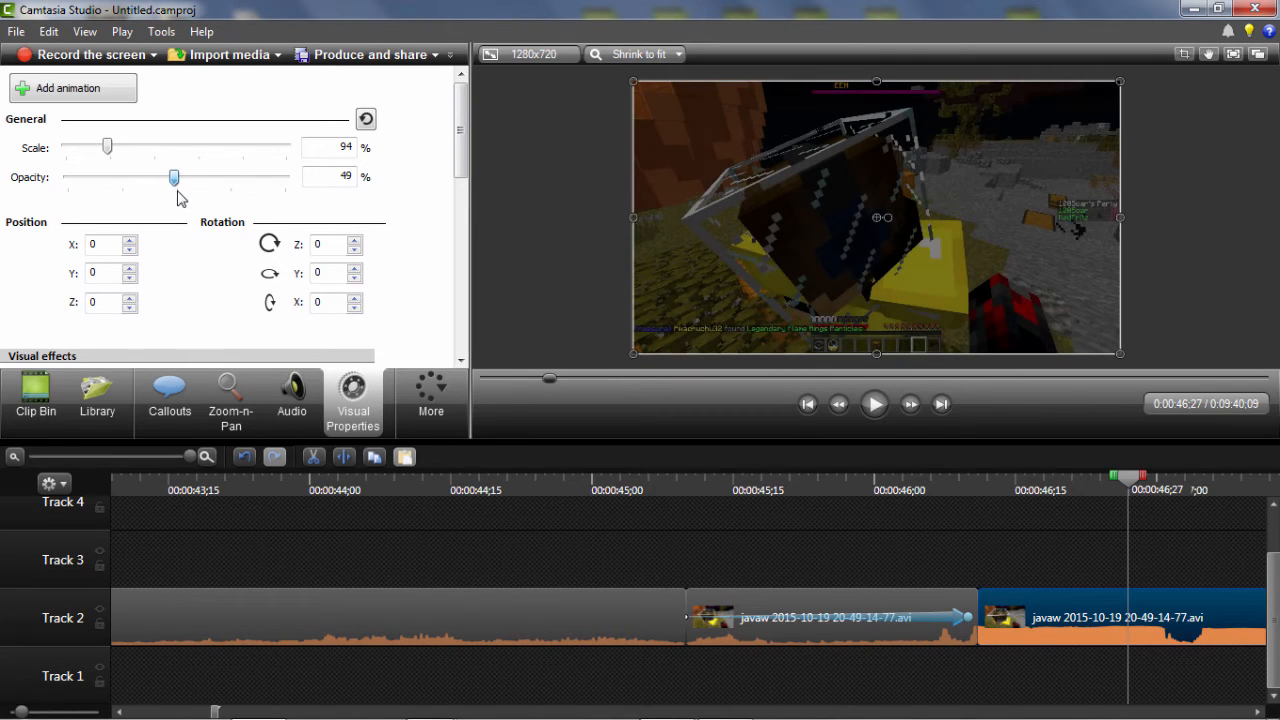
click(36, 398)
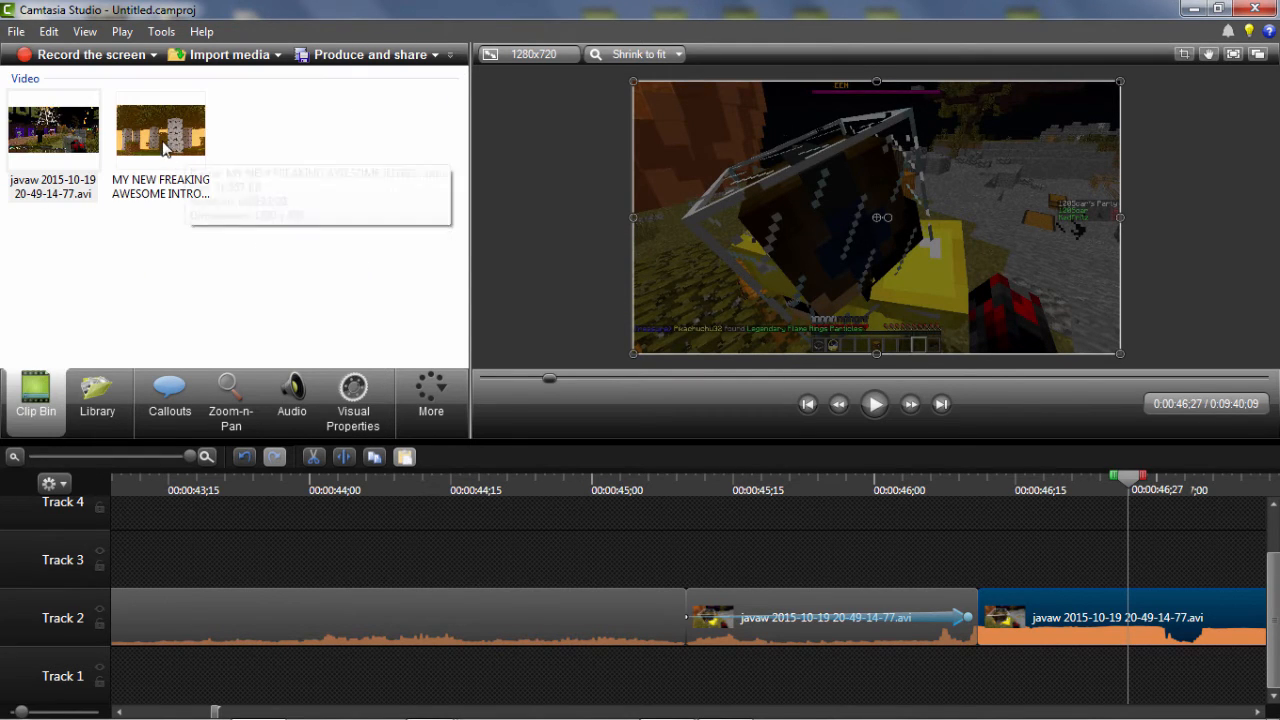
drag(163, 140, 1058, 684)
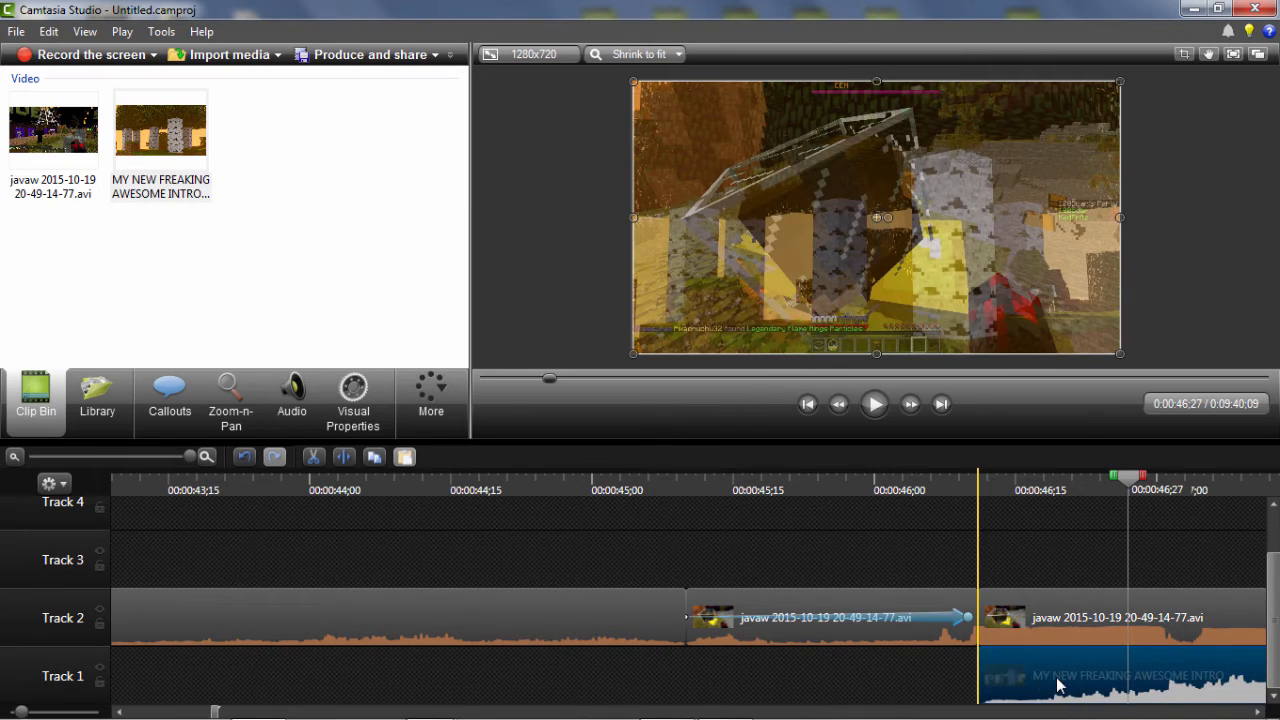
Restore the Track 2 clip's opacity to 100% and delete the intro clip from Track 1
click(350, 404)
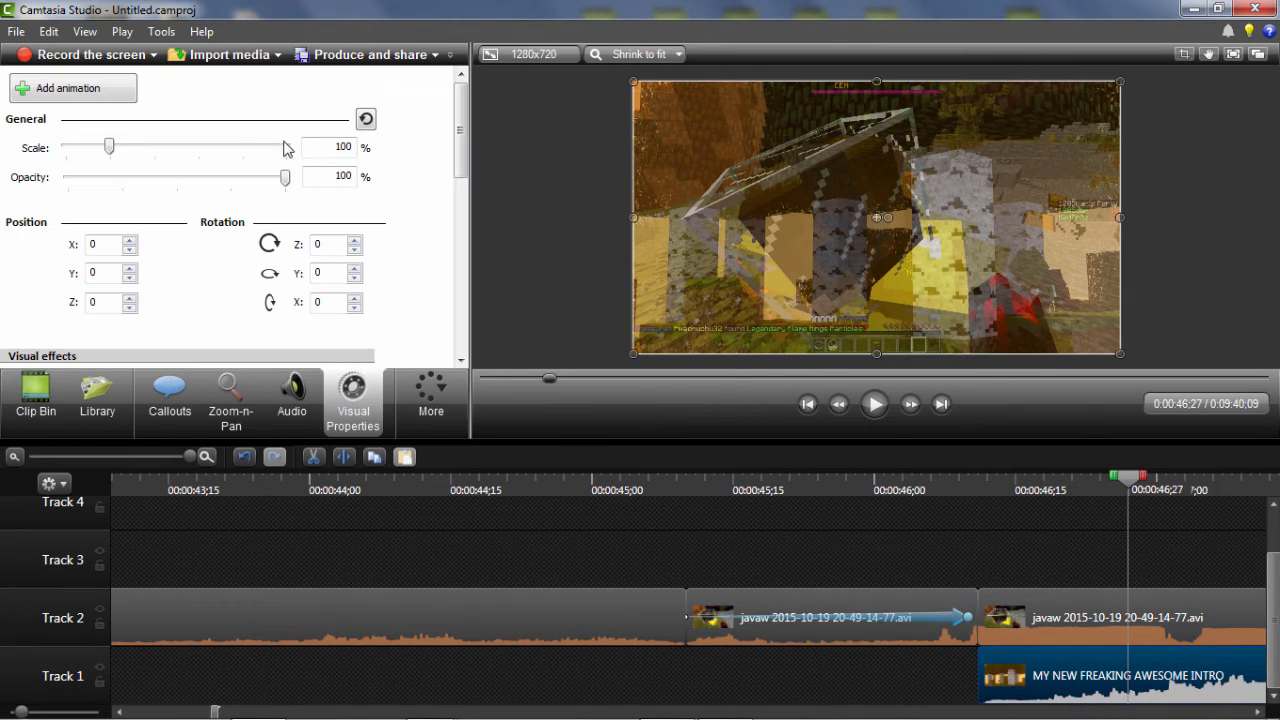
click(990, 630)
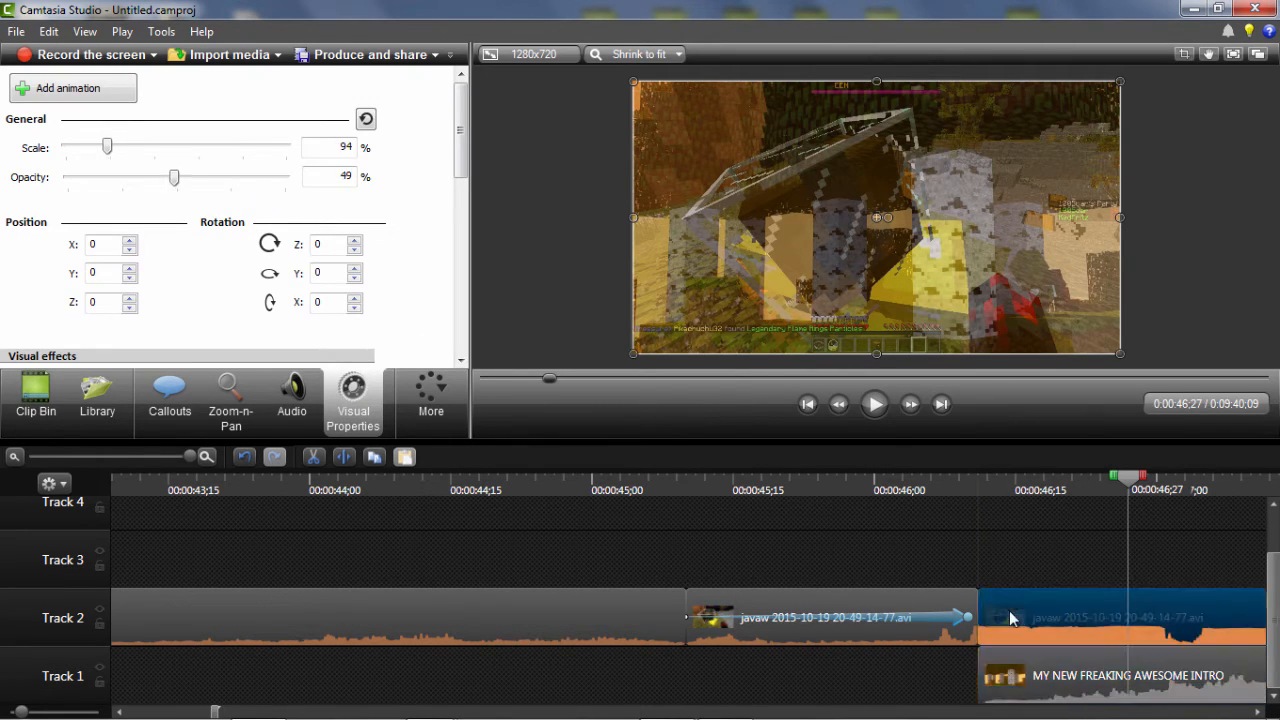
drag(175, 186, 357, 208)
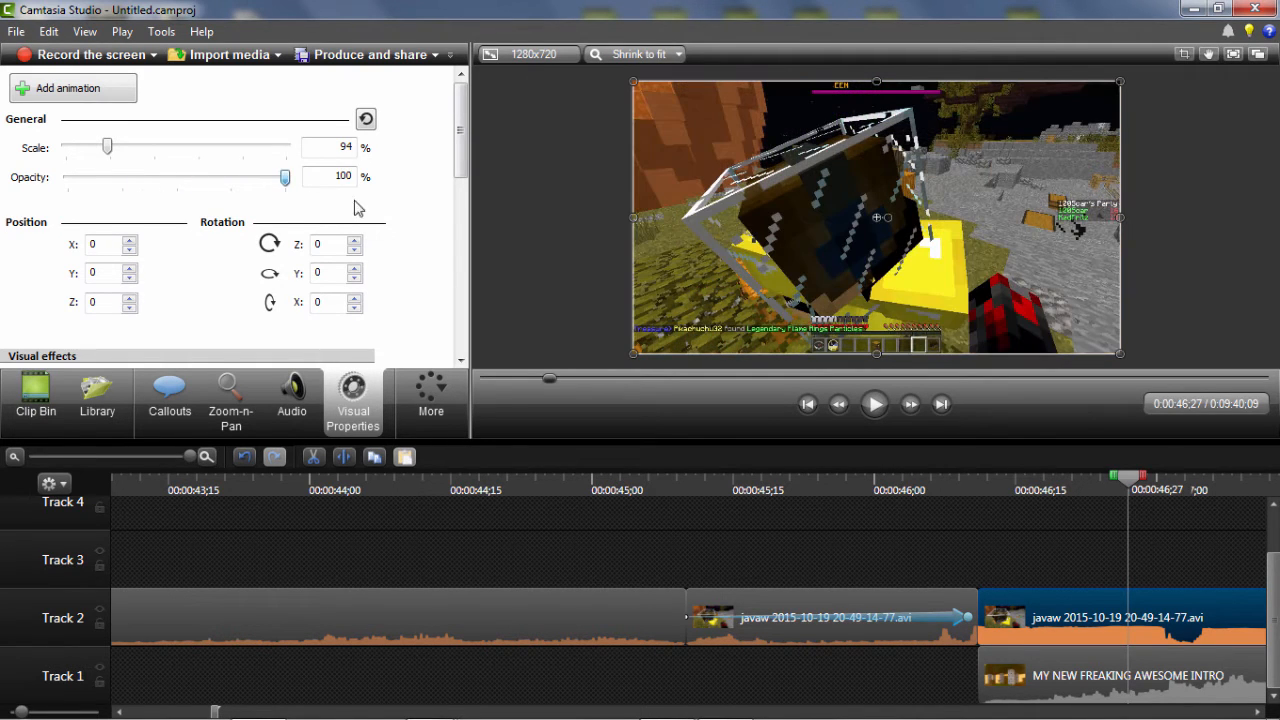
right_click(1022, 690)
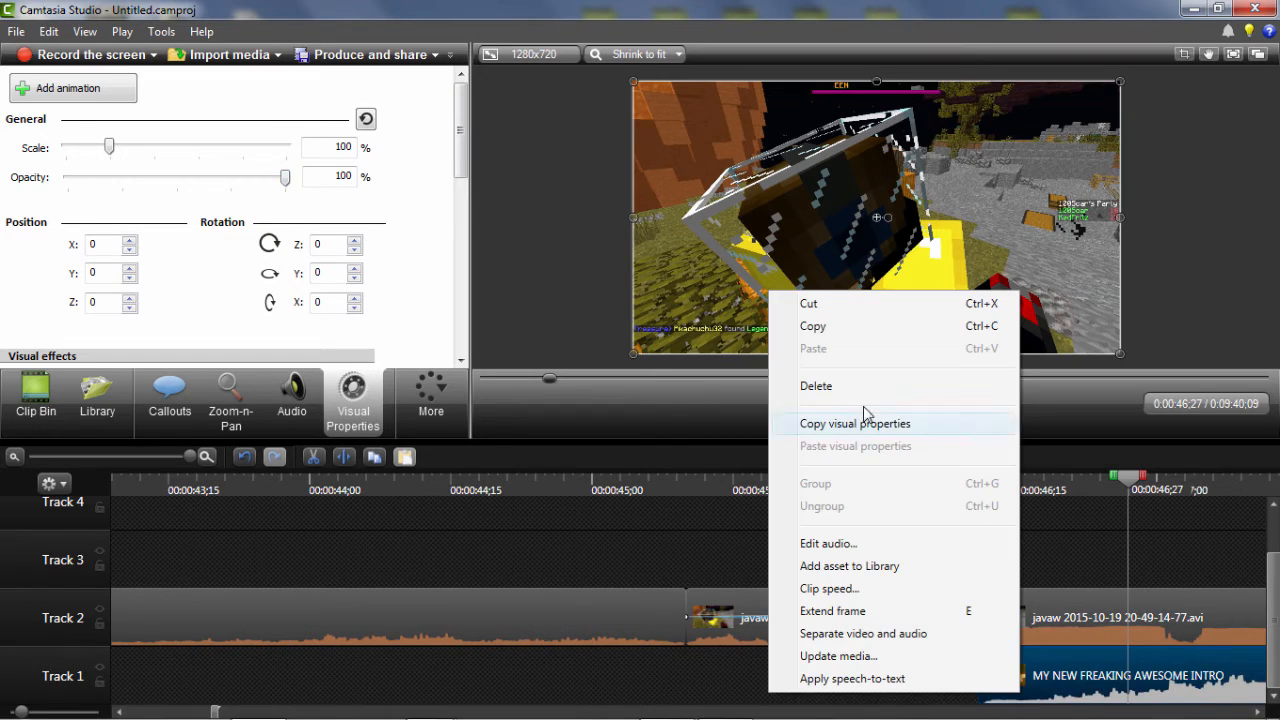
click(836, 387)
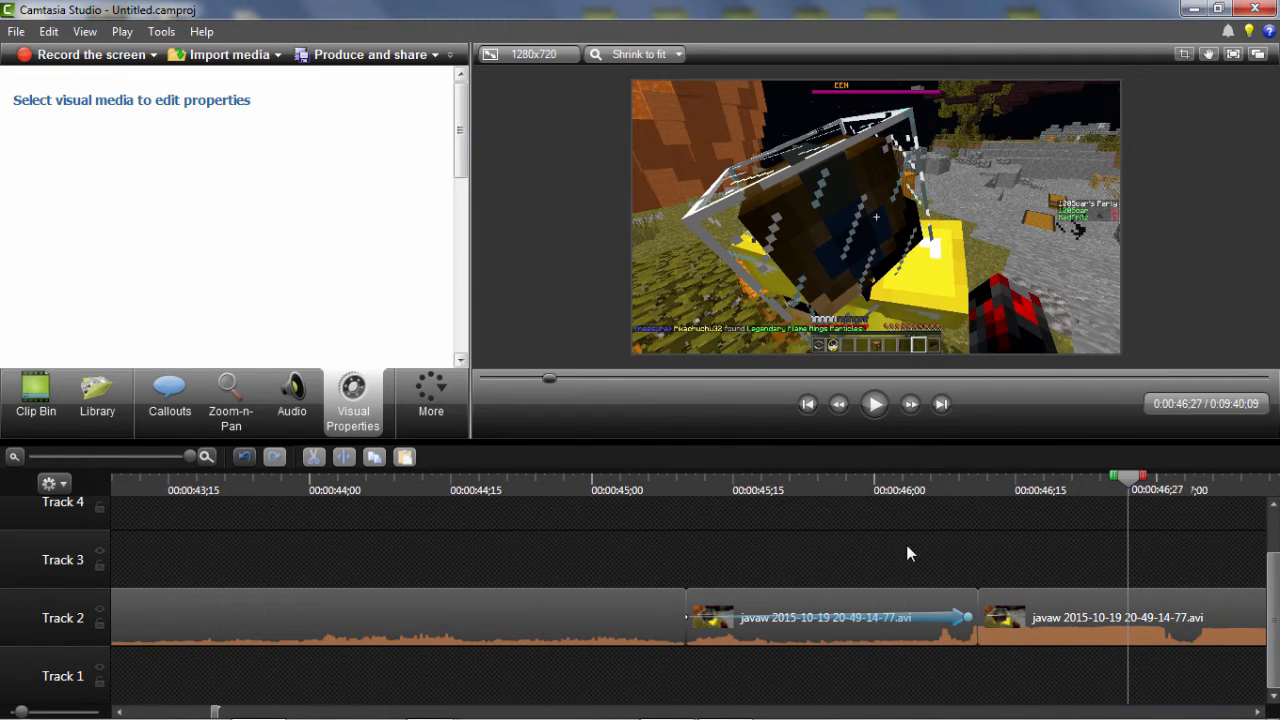
Split the Track 2 clip after the animation at 0:00:47;03 and move the remainder later to open a gap
click(1051, 640)
drag(466, 130, 456, 180)
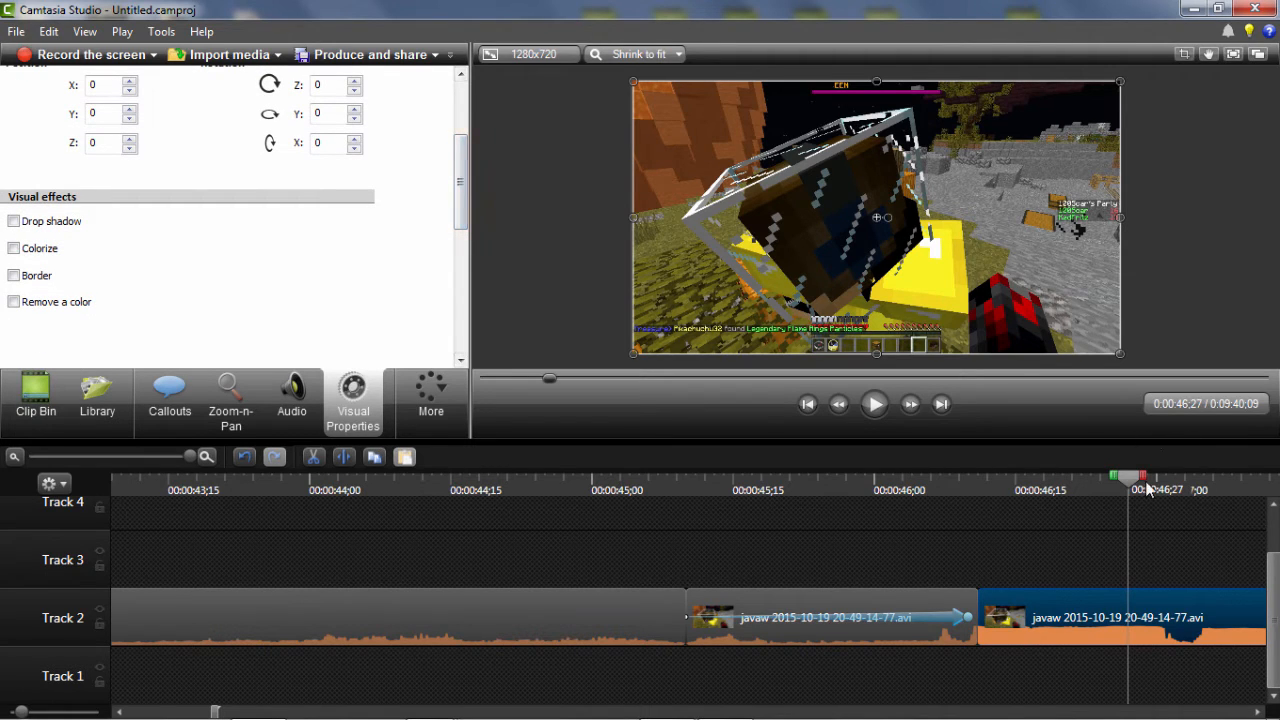
click(1186, 488)
right_click(1184, 488)
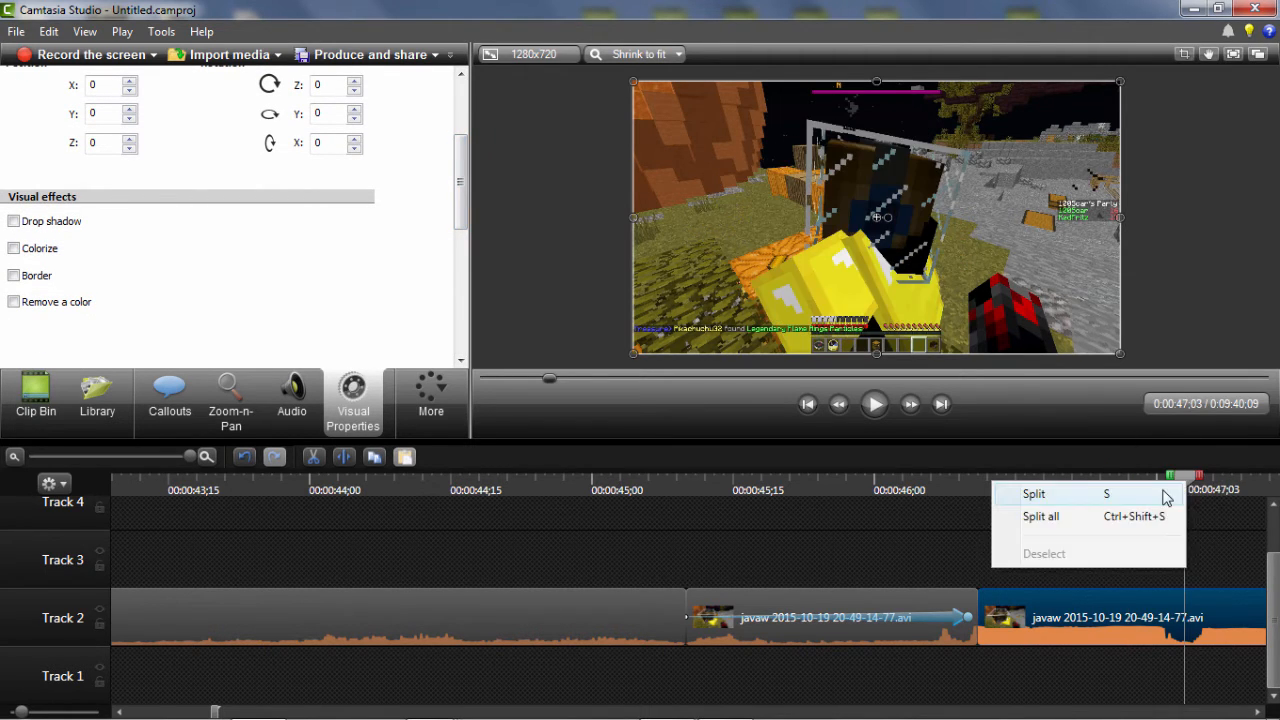
click(1165, 494)
mouse_move(1240, 630)
mouse_down()
mouse_move(1262, 615)
mouse_move(1268, 560)
mouse_move(1272, 680)
mouse_move(1236, 616)
mouse_move(1240, 626)
mouse_up()
Duplicate the short clip before the split into the gap on Track 2 and move the remaining footage against its end
right_click(850, 627)
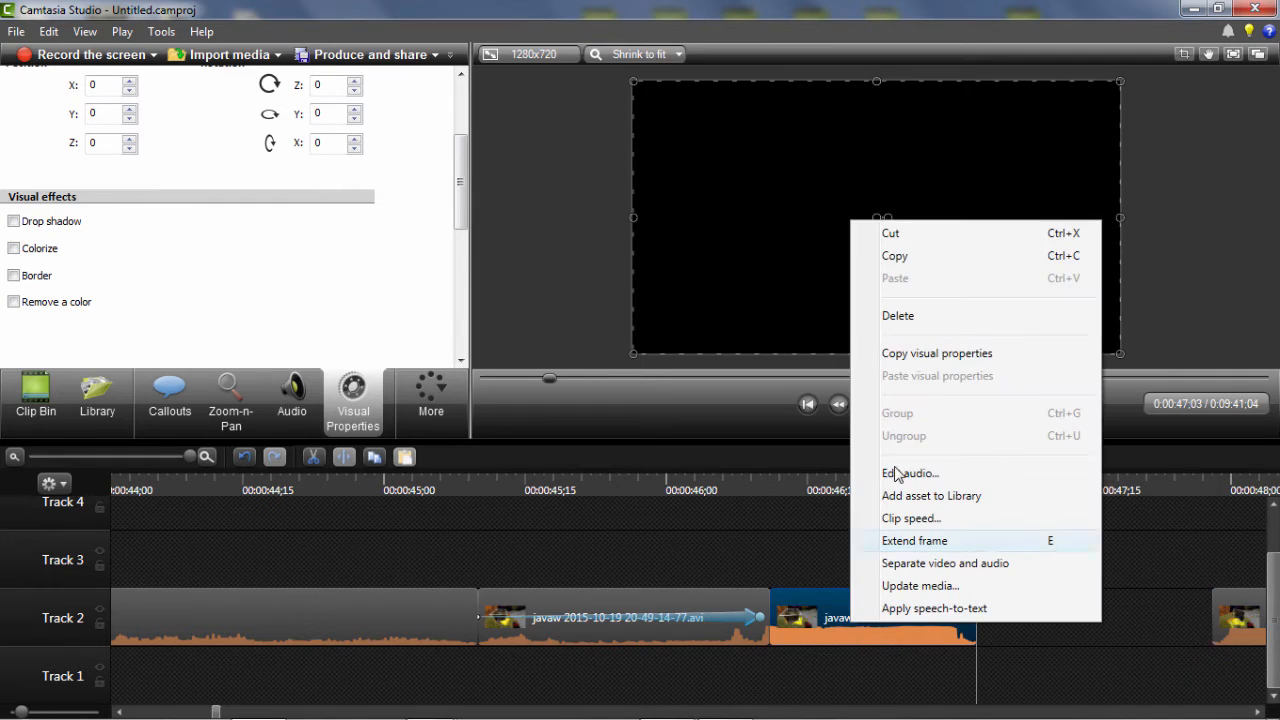
click(884, 258)
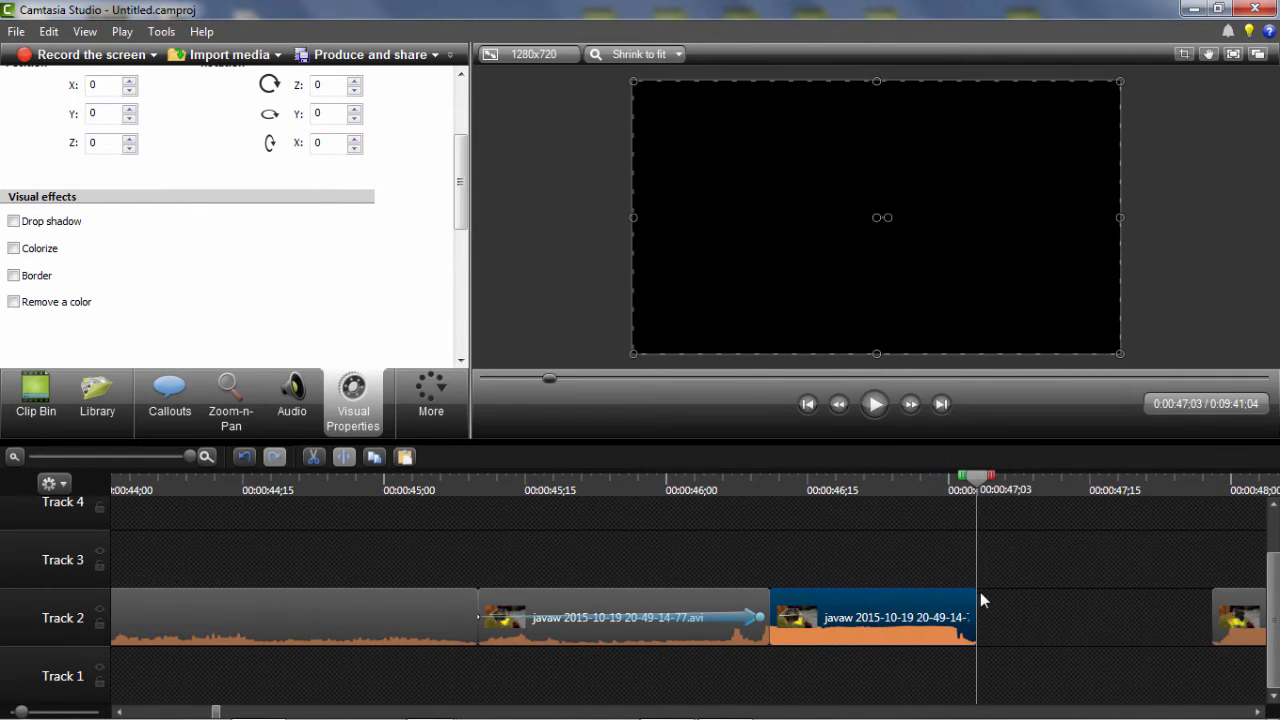
right_click(1019, 544)
click(826, 344)
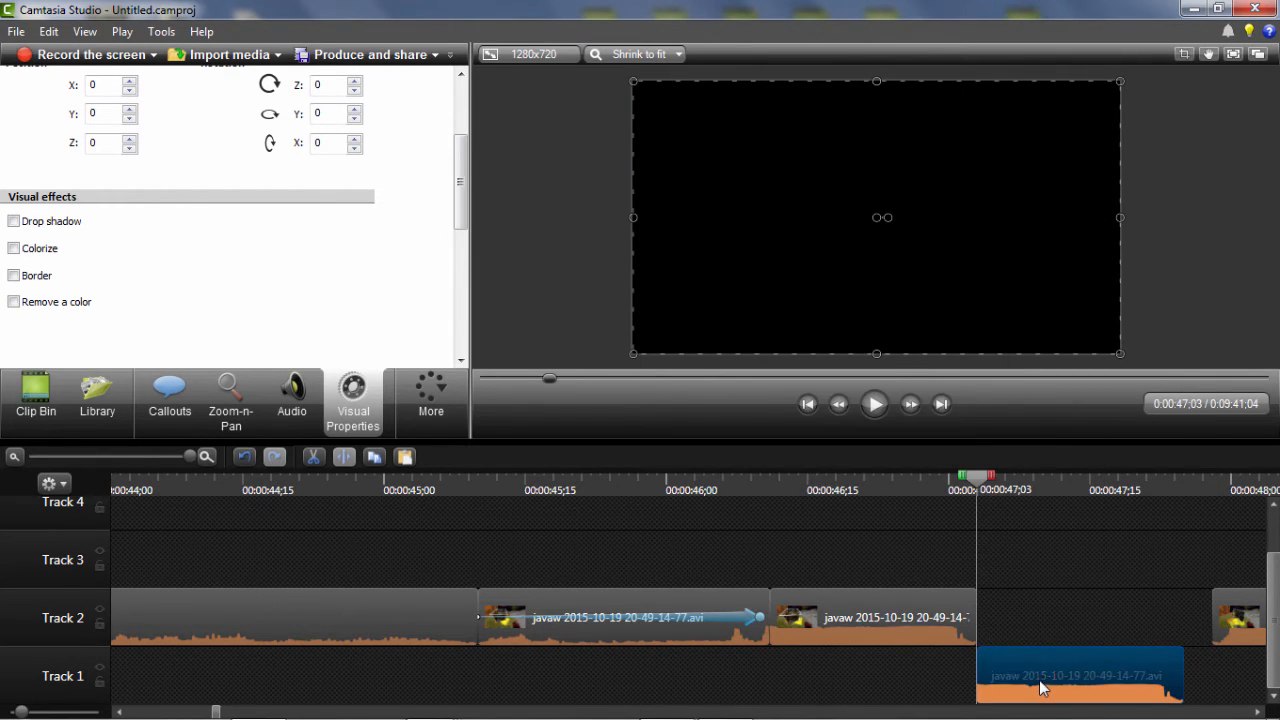
drag(1231, 630, 1163, 633)
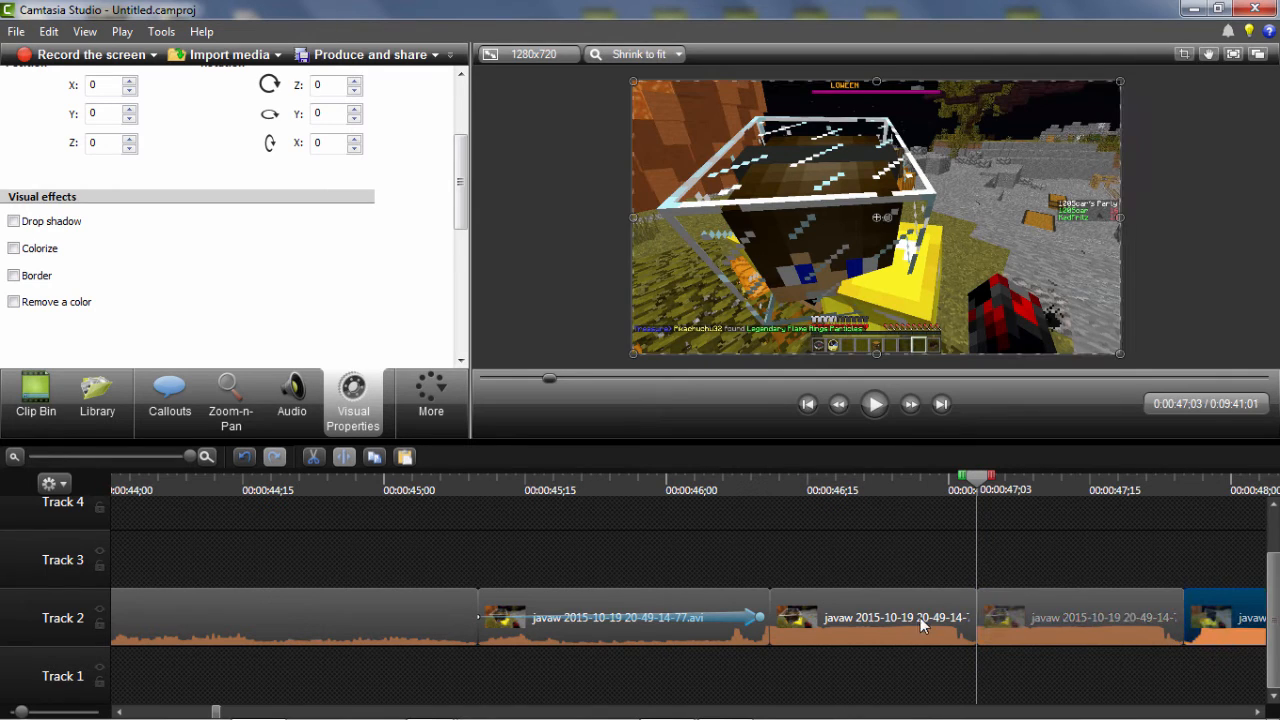
Select the duplicated clip on Track 2 and look over its audio editing options
click(1041, 632)
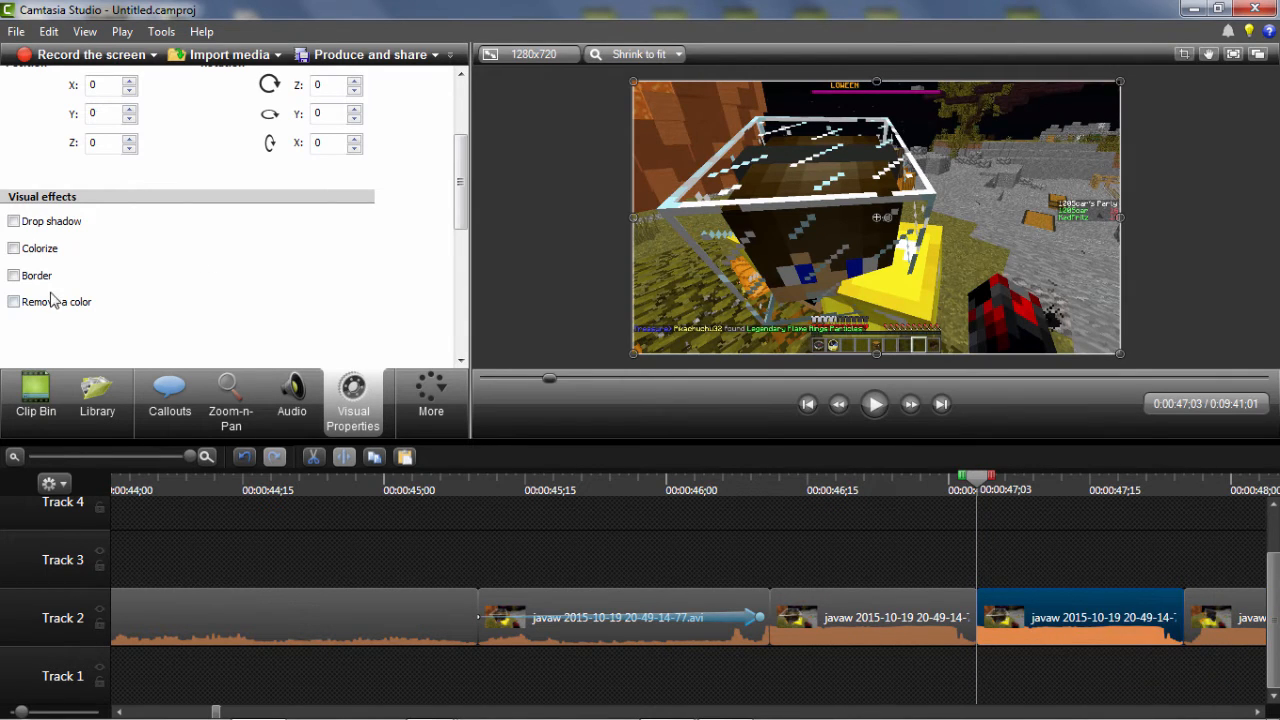
click(292, 395)
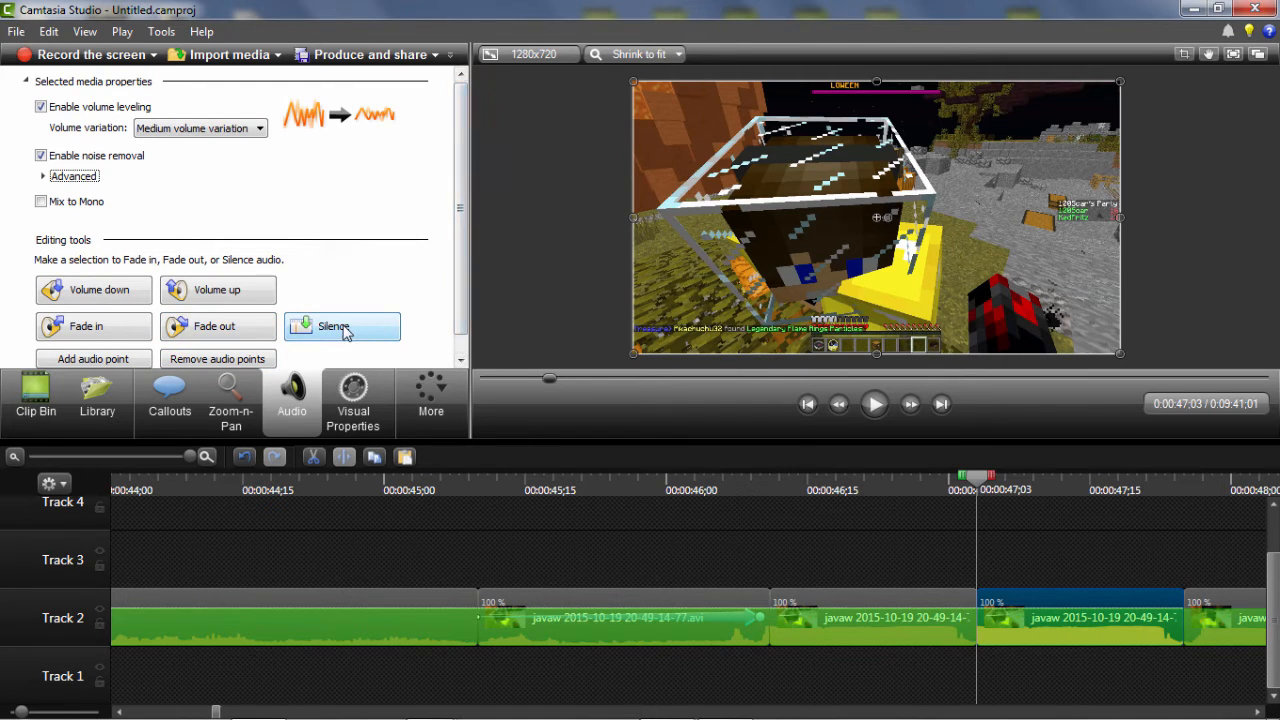
click(36, 395)
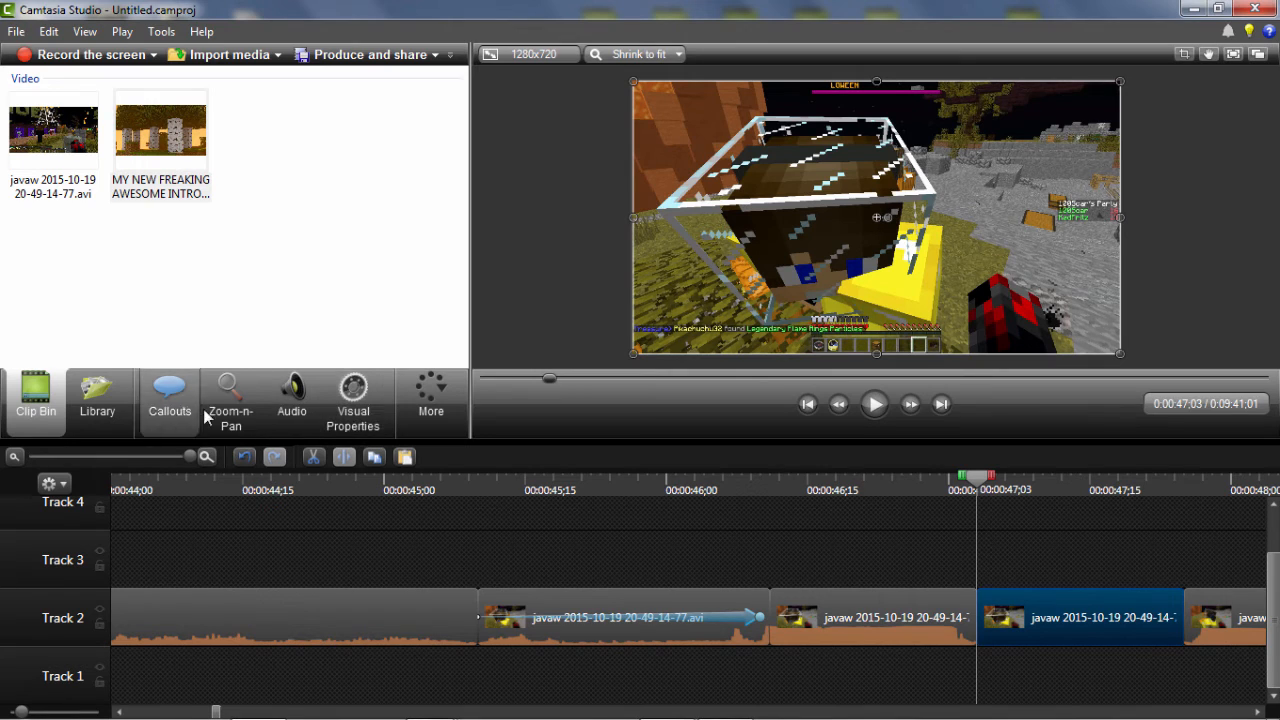
Enable Remove a color on the duplicated clip and sample the orange-brown of the structure in the preview
click(345, 402)
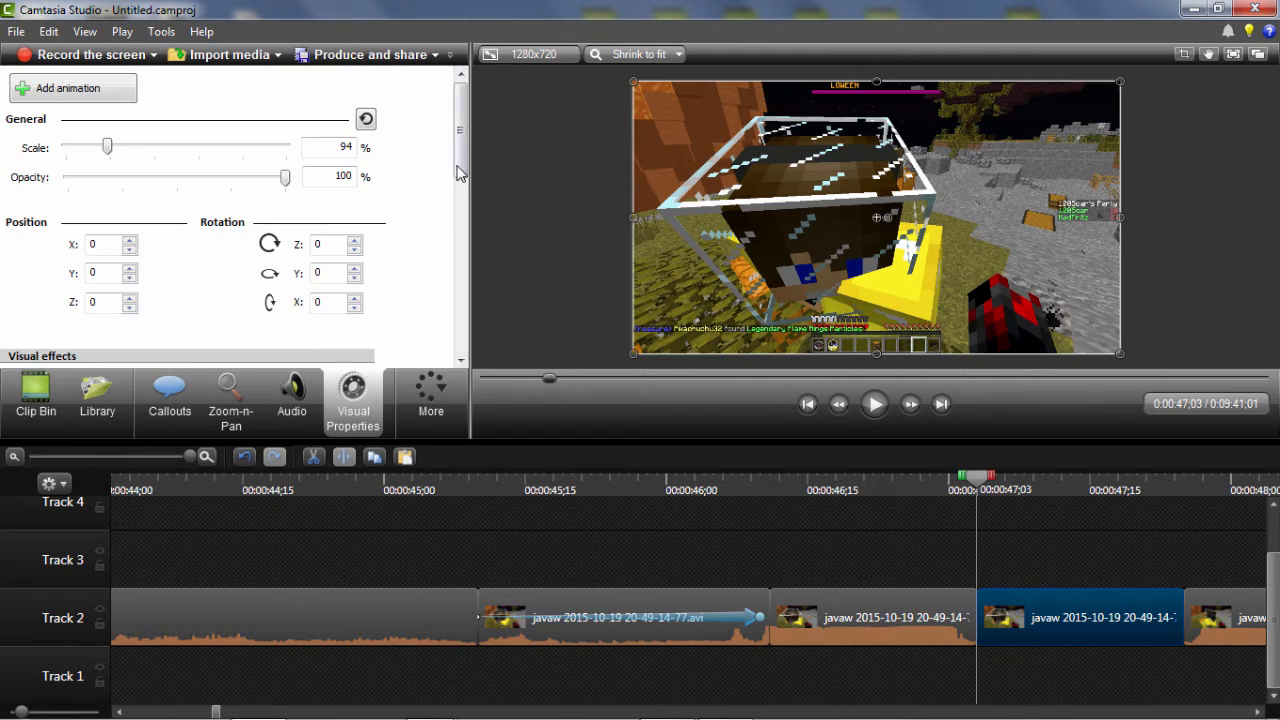
drag(458, 172, 456, 205)
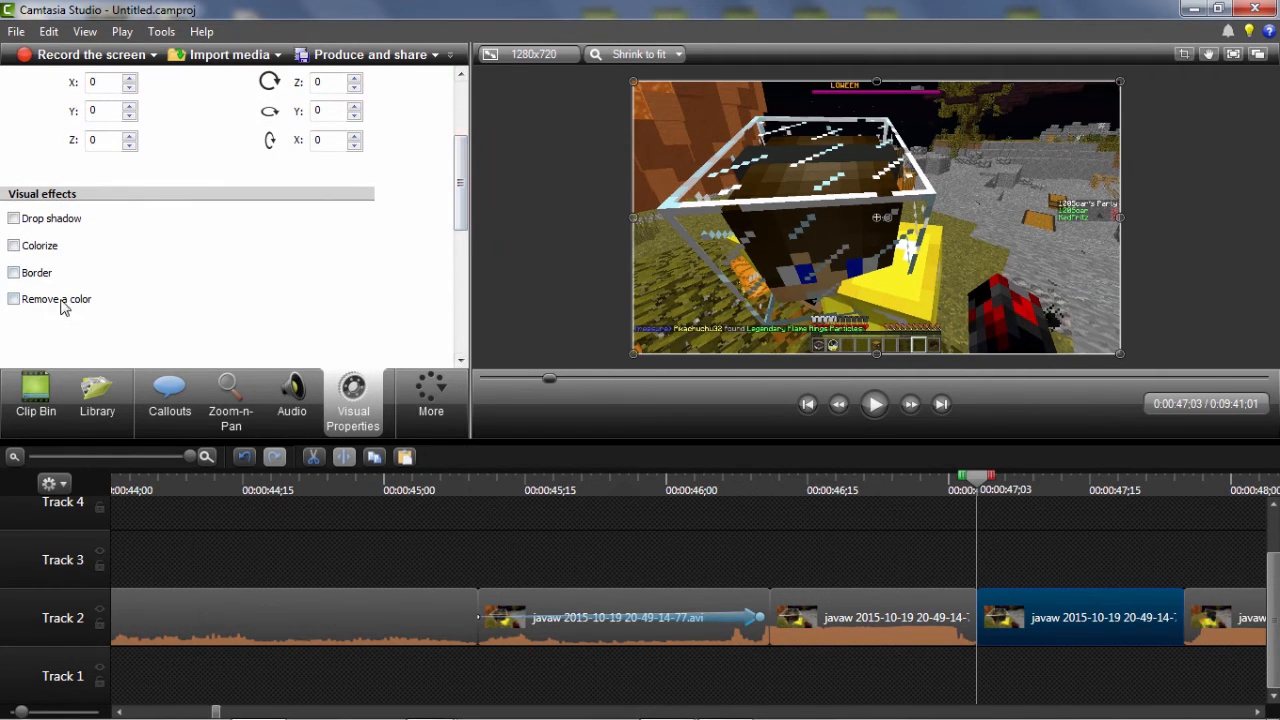
click(14, 299)
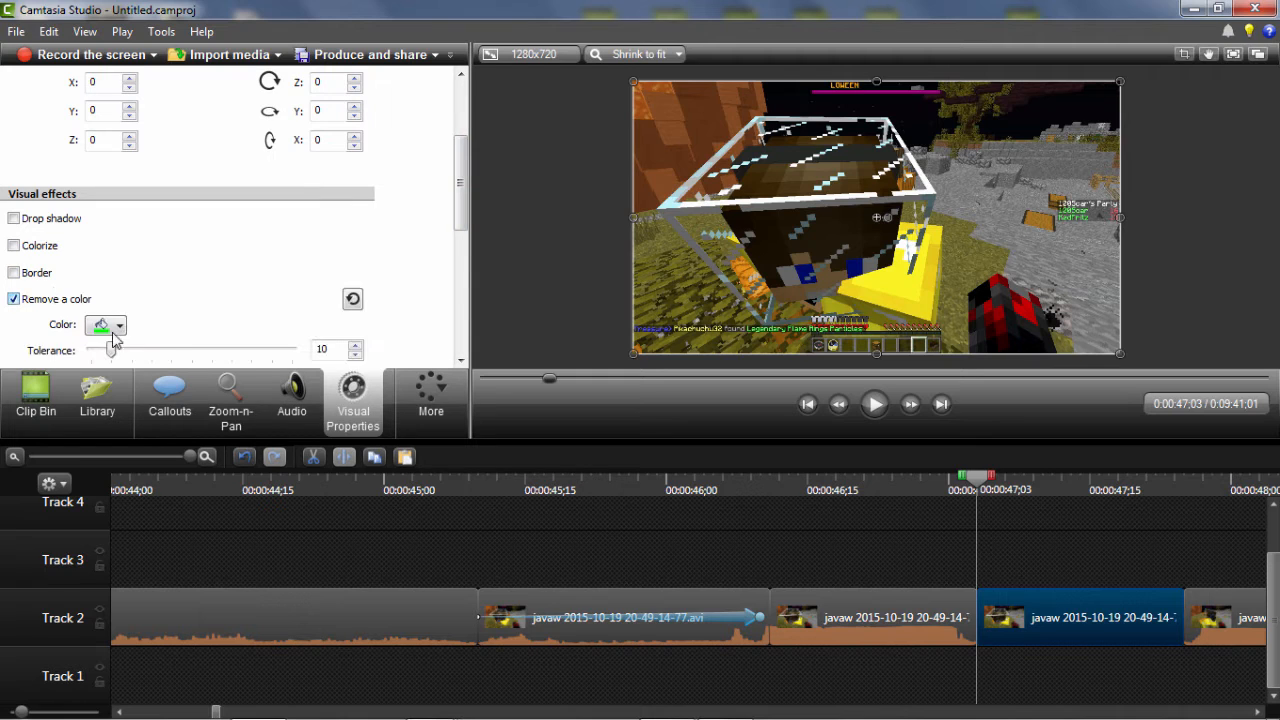
click(117, 327)
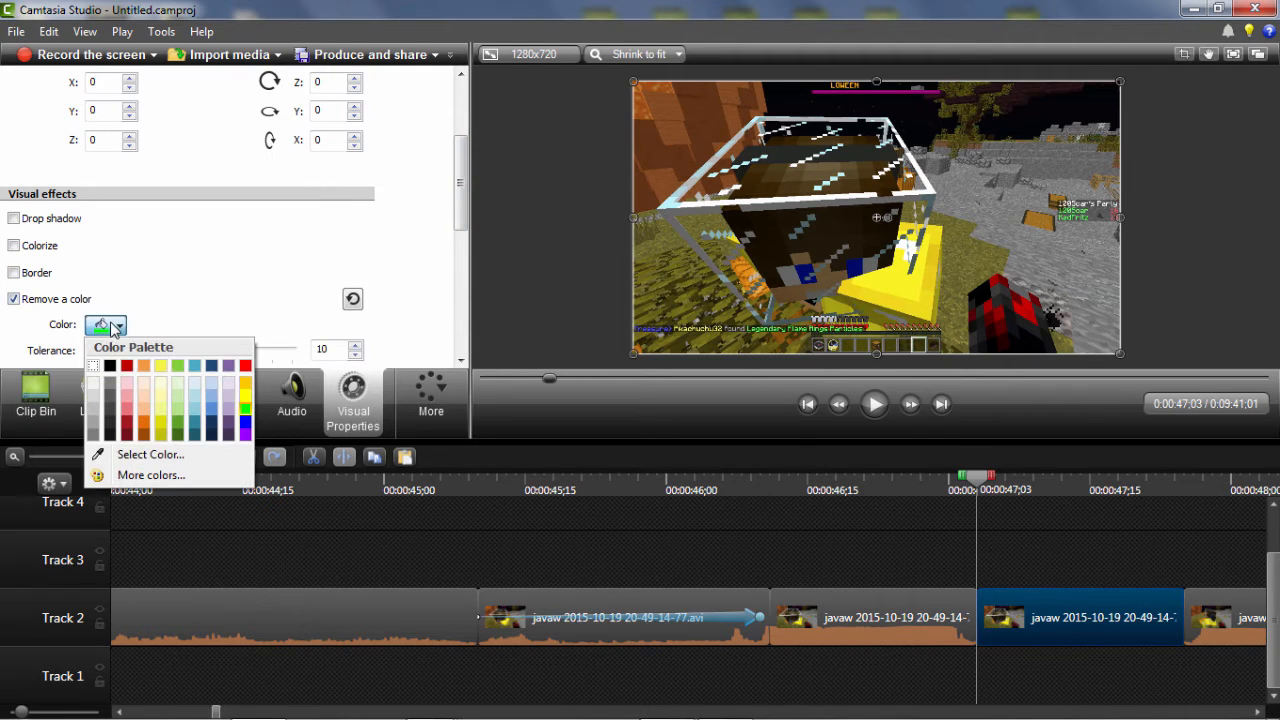
click(150, 454)
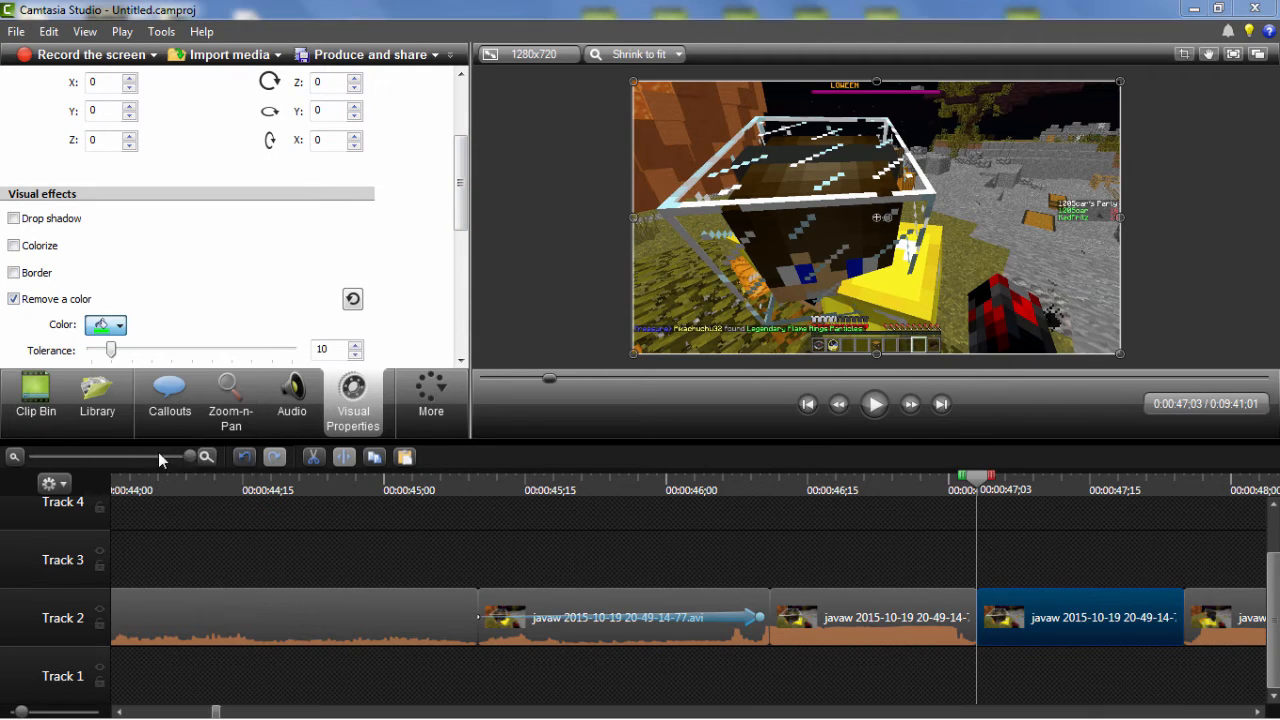
click(674, 103)
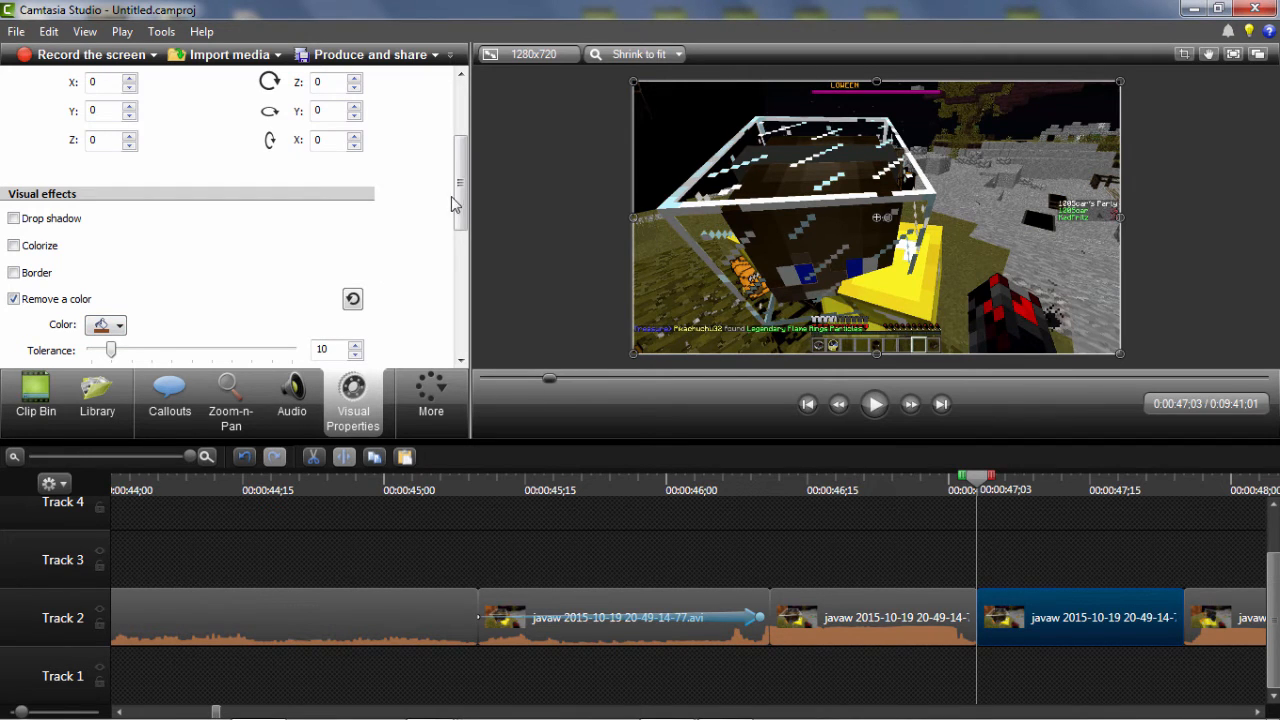
Try adjusting the color removal tolerance, and turn Remove a color off for the duplicated clip
scroll(452, 203, down, 3)
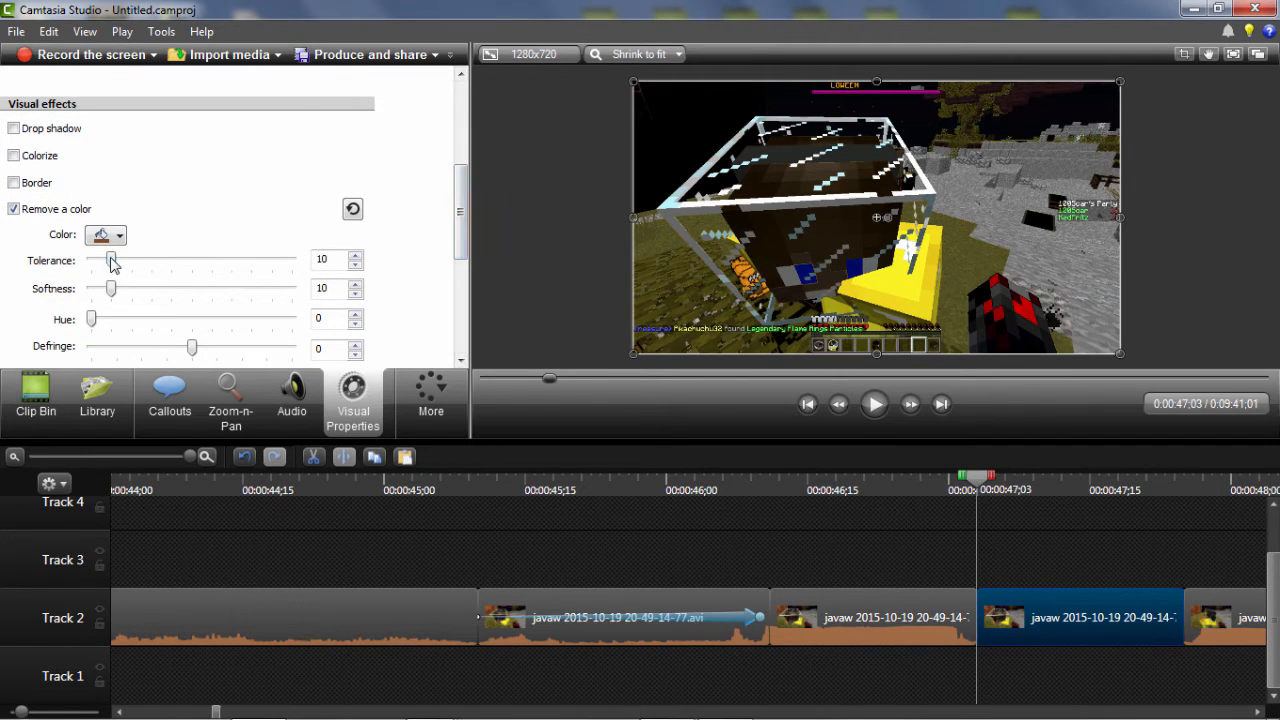
drag(114, 260, 71, 287)
click(64, 212)
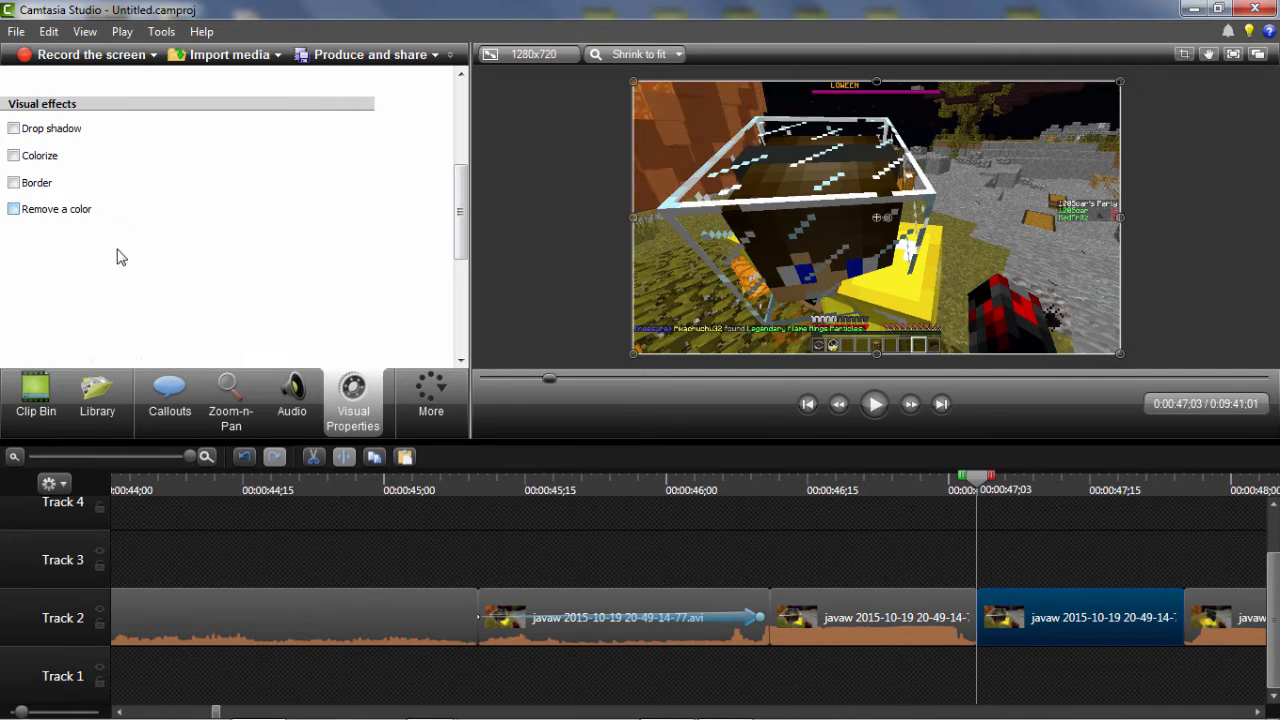
Colorize the duplicated clip on Track 2 white with an amount of 100 and check the result in the full-screen preview
click(43, 157)
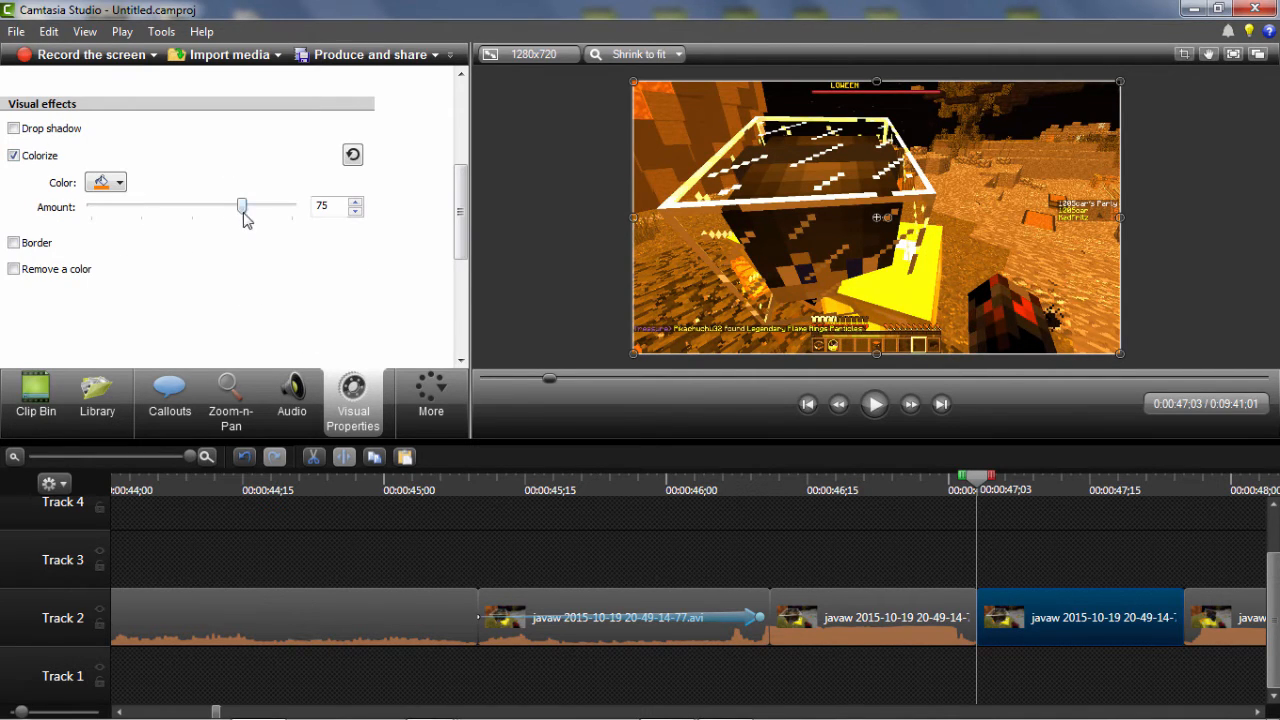
drag(316, 226, 328, 229)
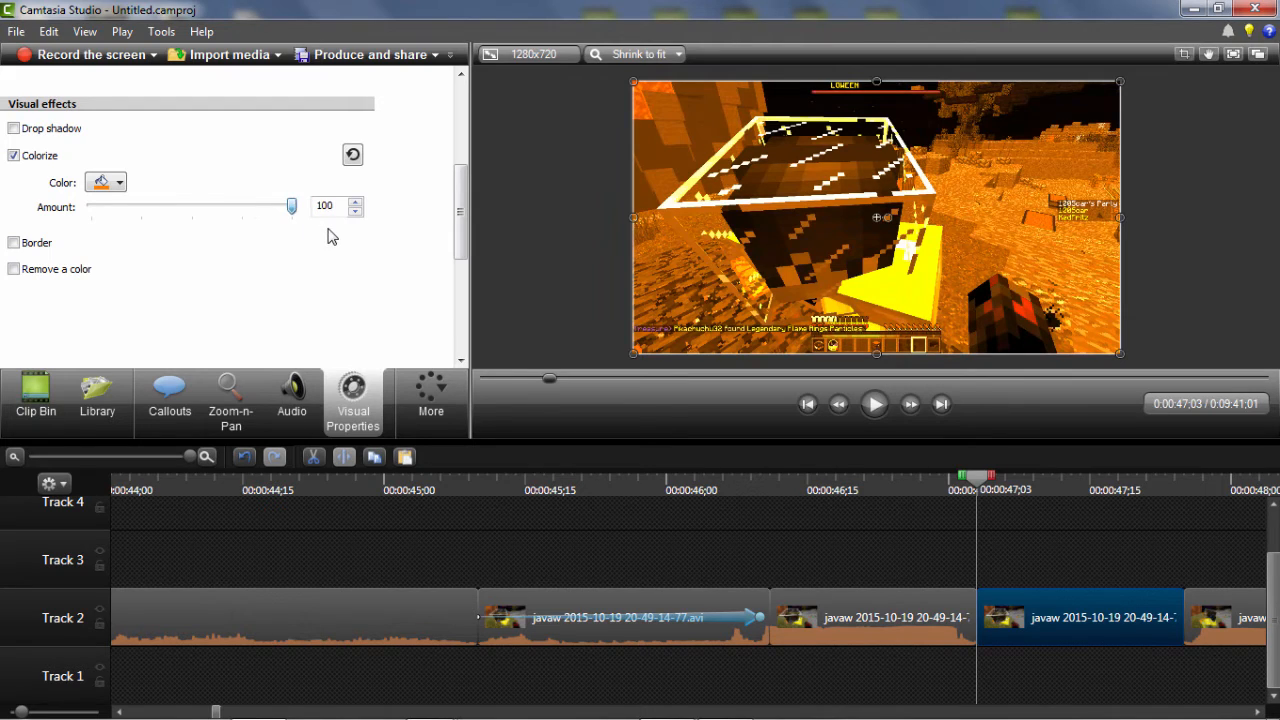
click(105, 184)
click(93, 222)
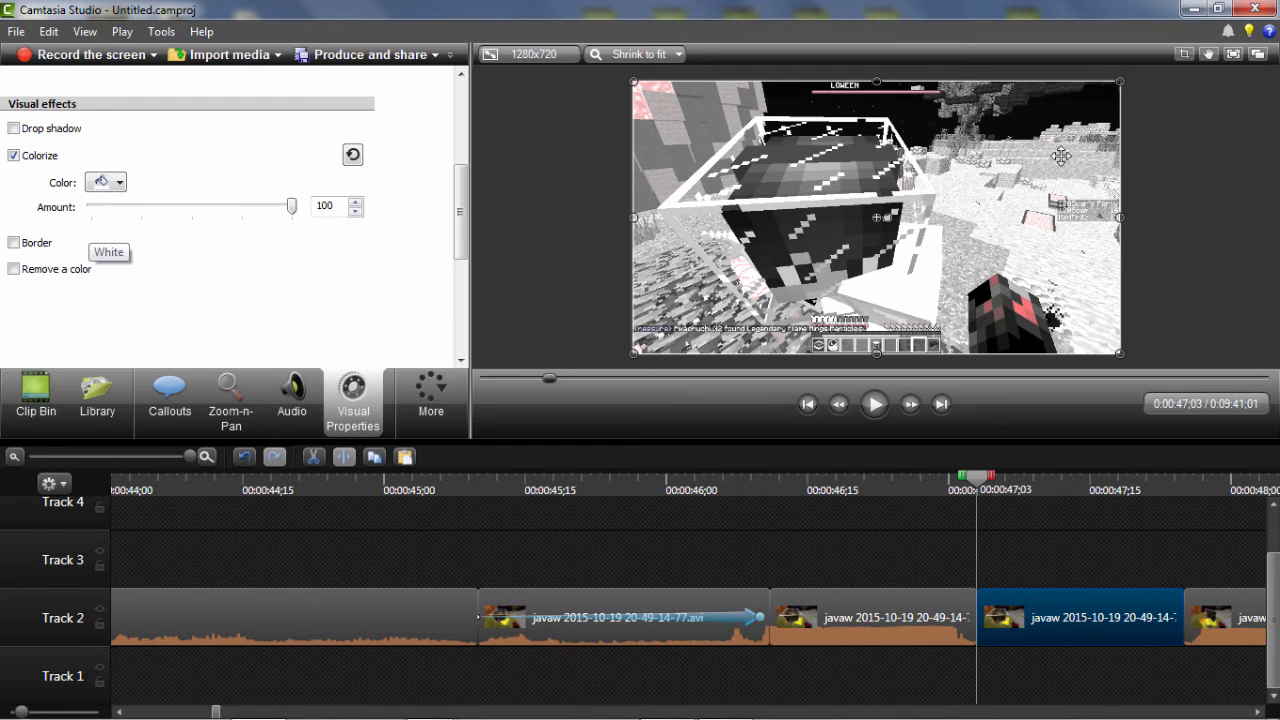
click(1232, 56)
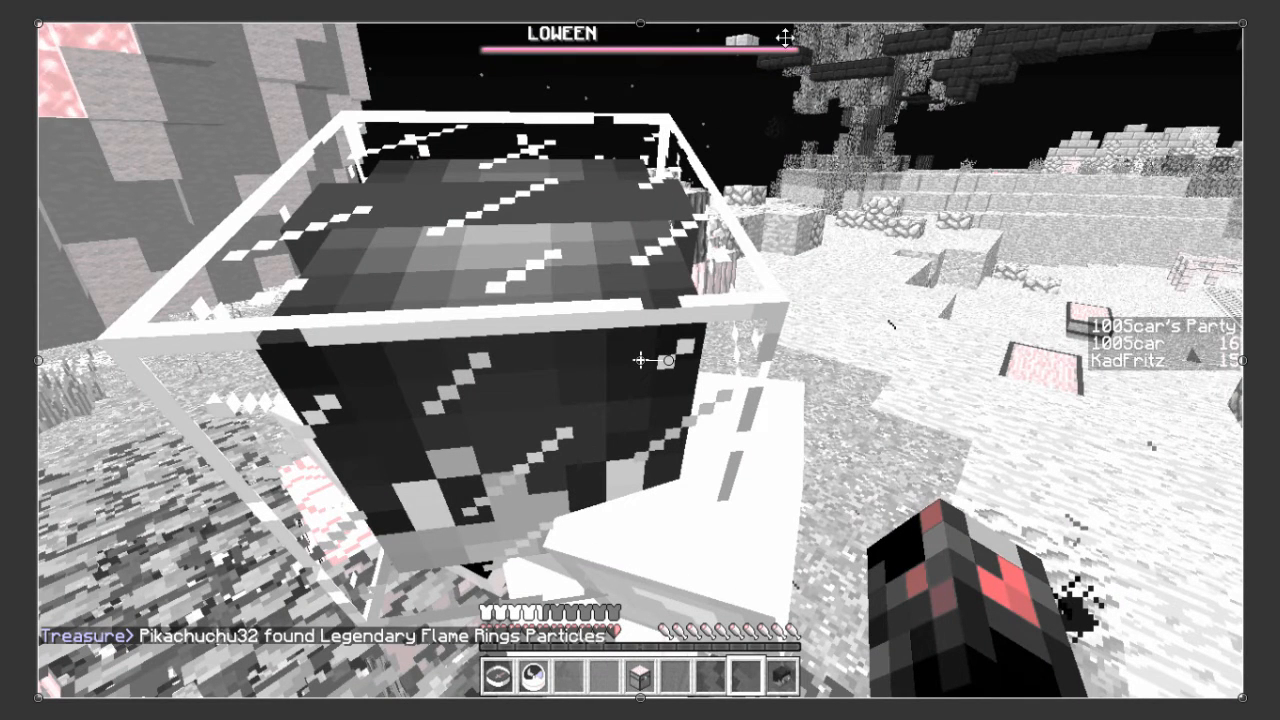
key(Escape)
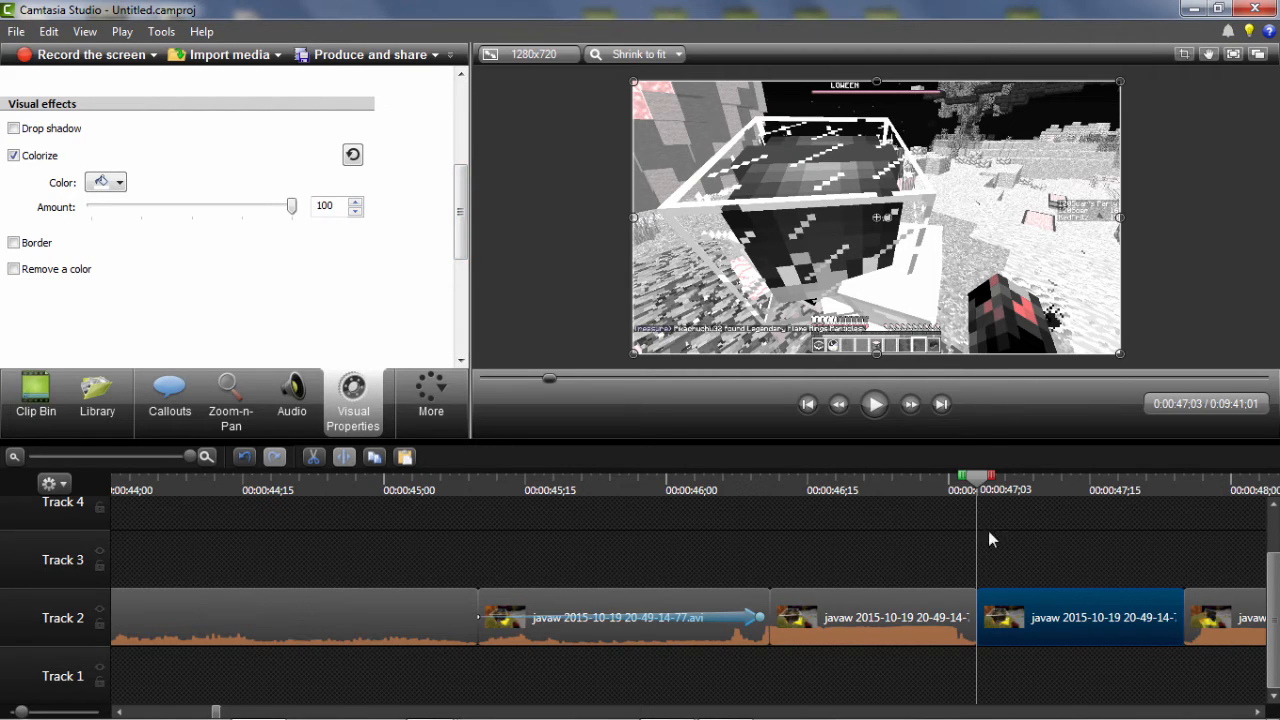
click(1041, 545)
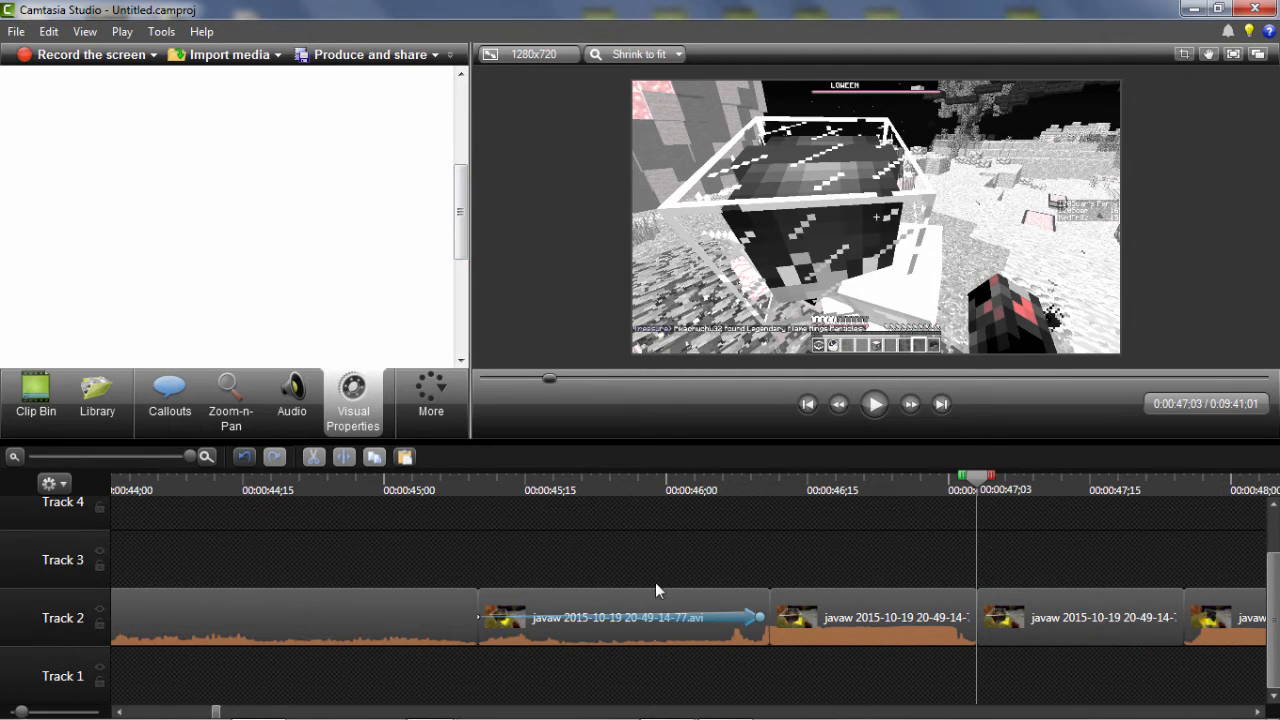
Import the "DUN DUN DUUUUN!!! Sound Effect" MP3 from the Sound Affects folder into the Clip Bin
mouse_move(431, 700)
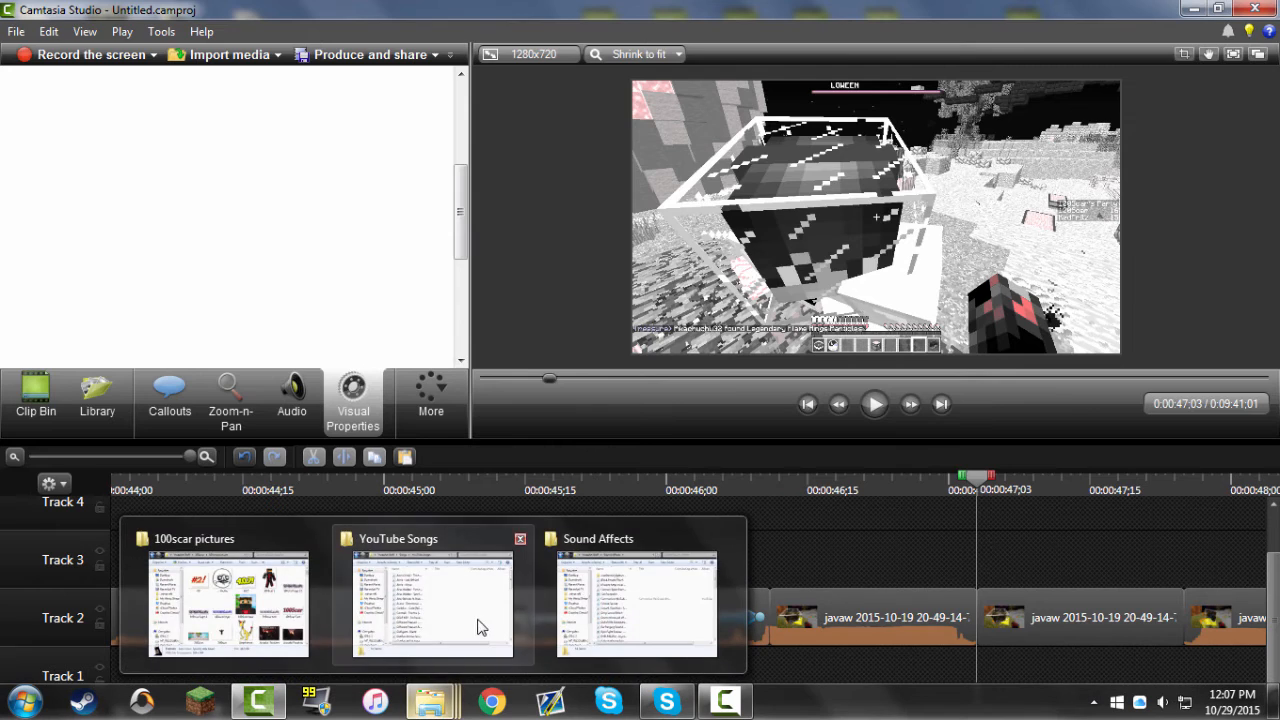
click(478, 627)
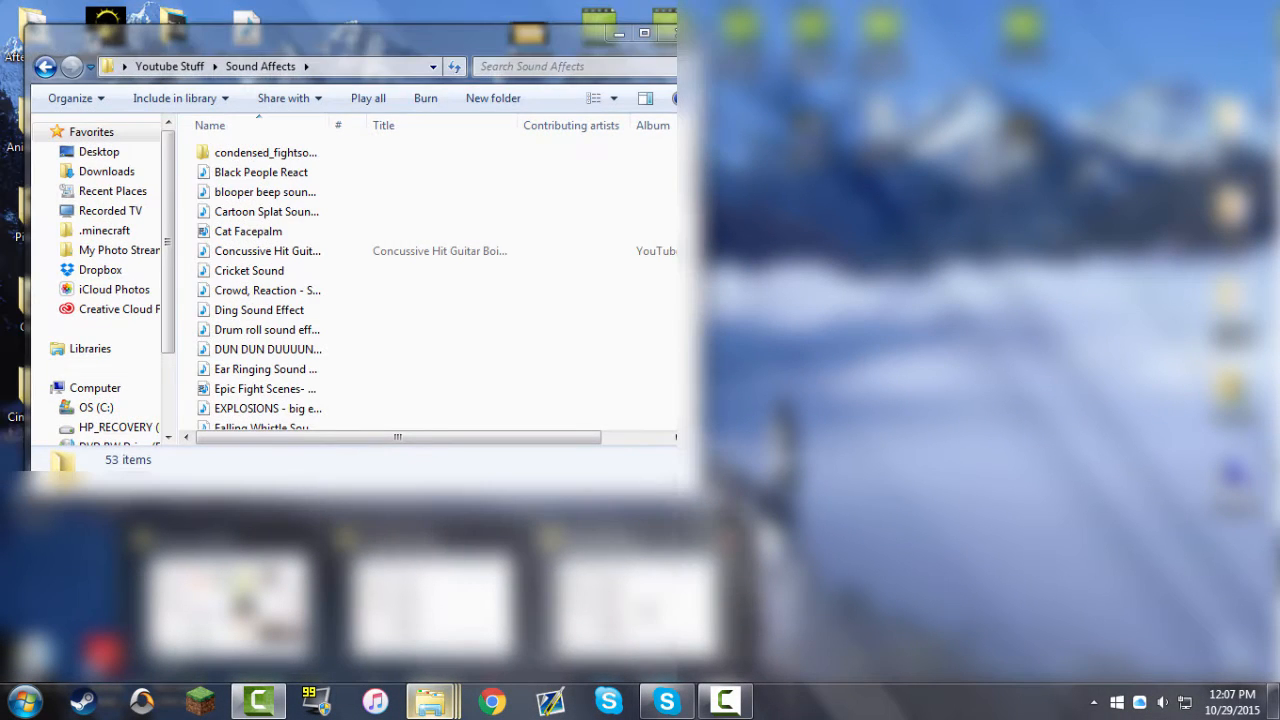
click(636, 606)
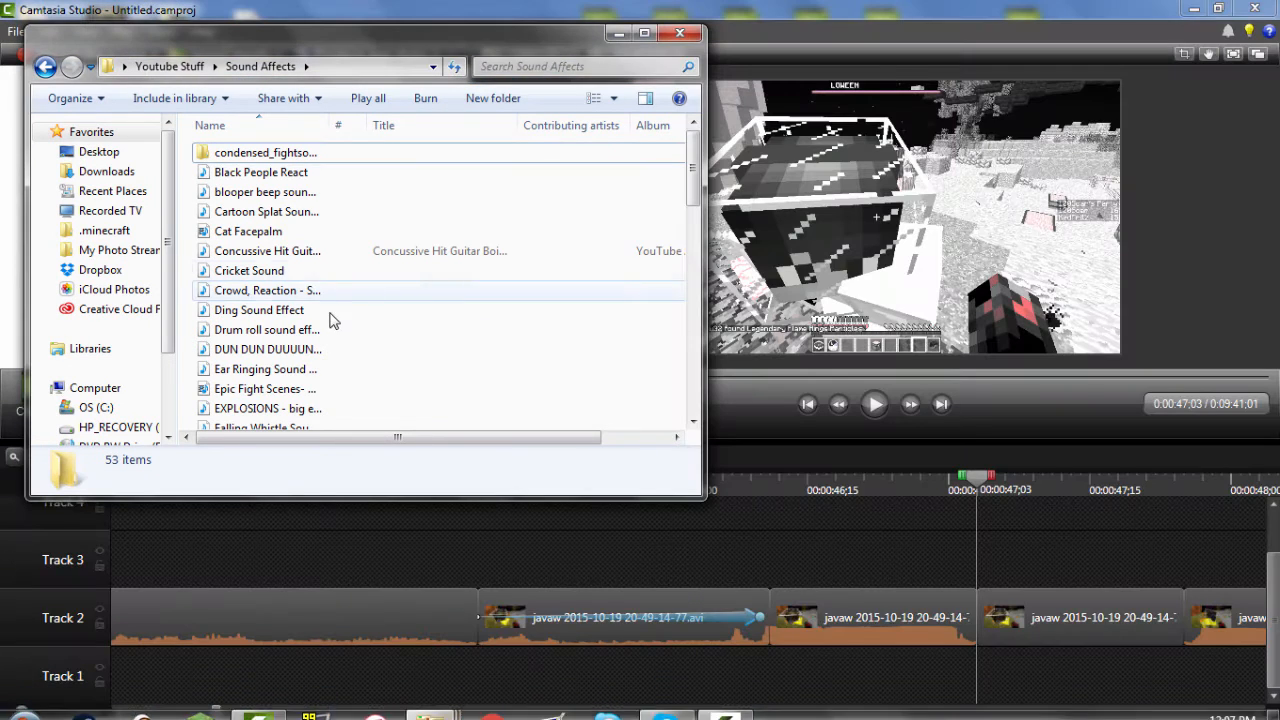
drag(497, 37, 780, 69)
click(48, 380)
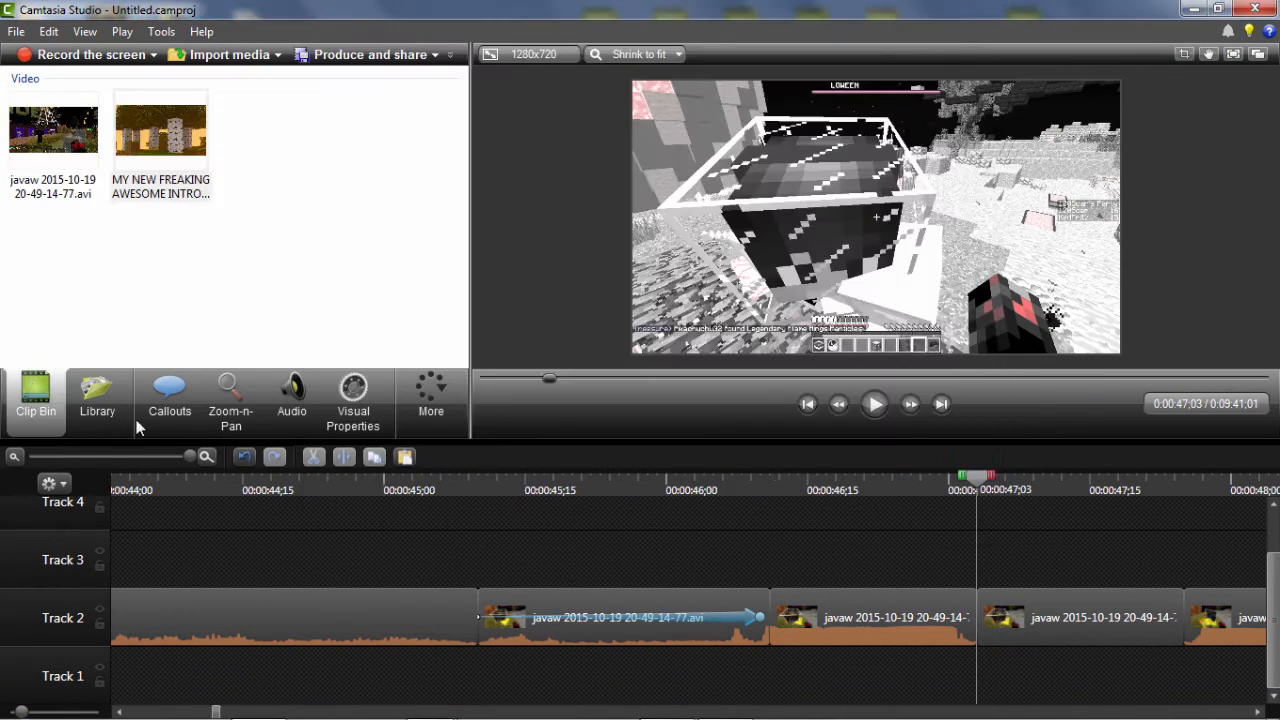
click(431, 700)
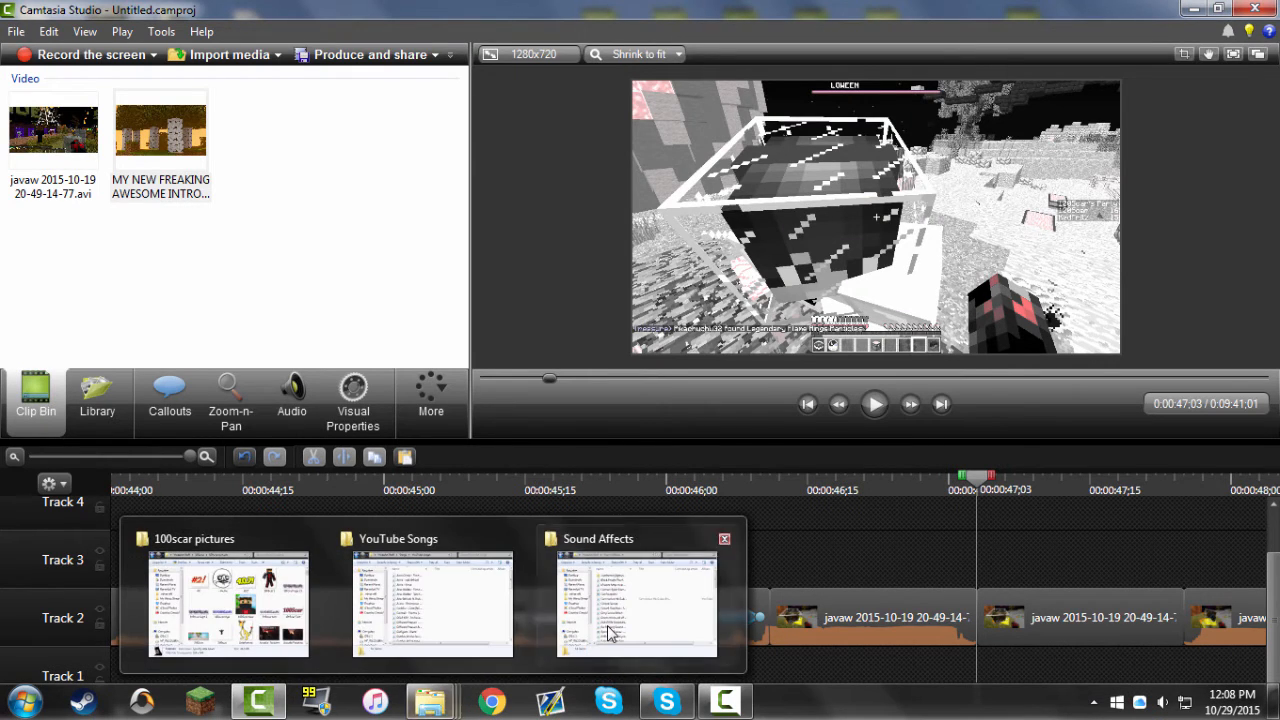
click(614, 634)
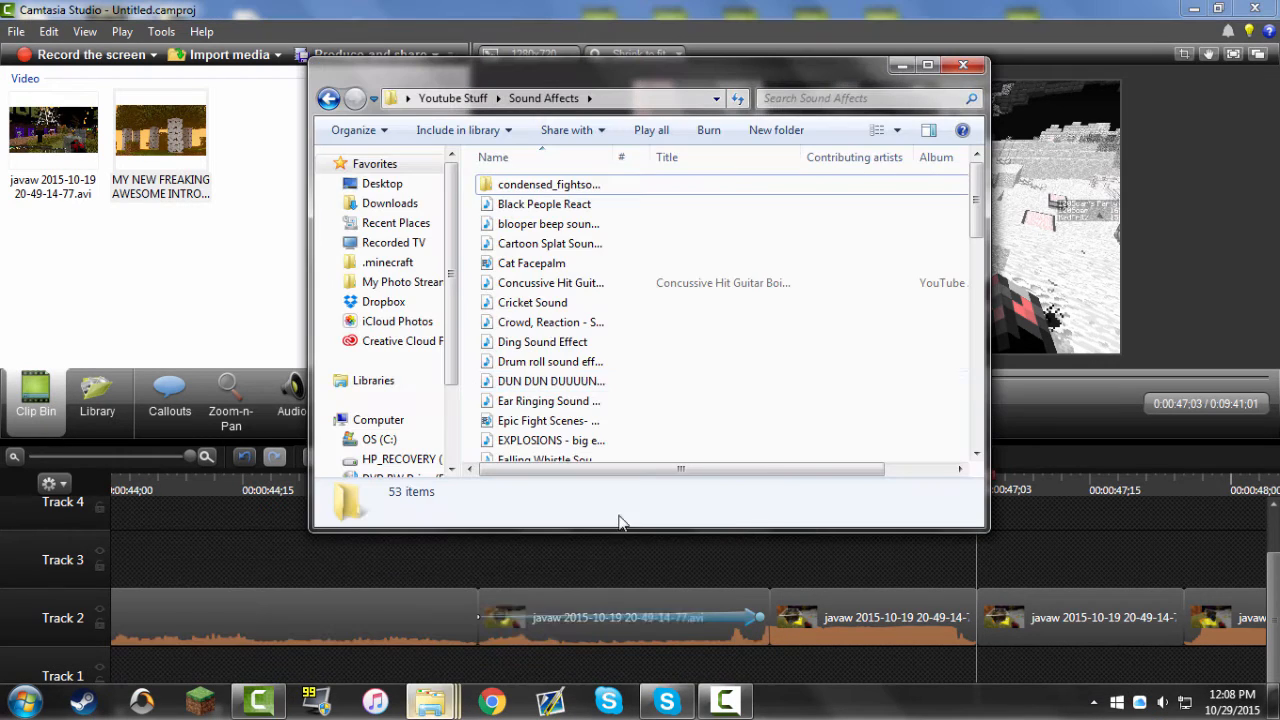
click(575, 384)
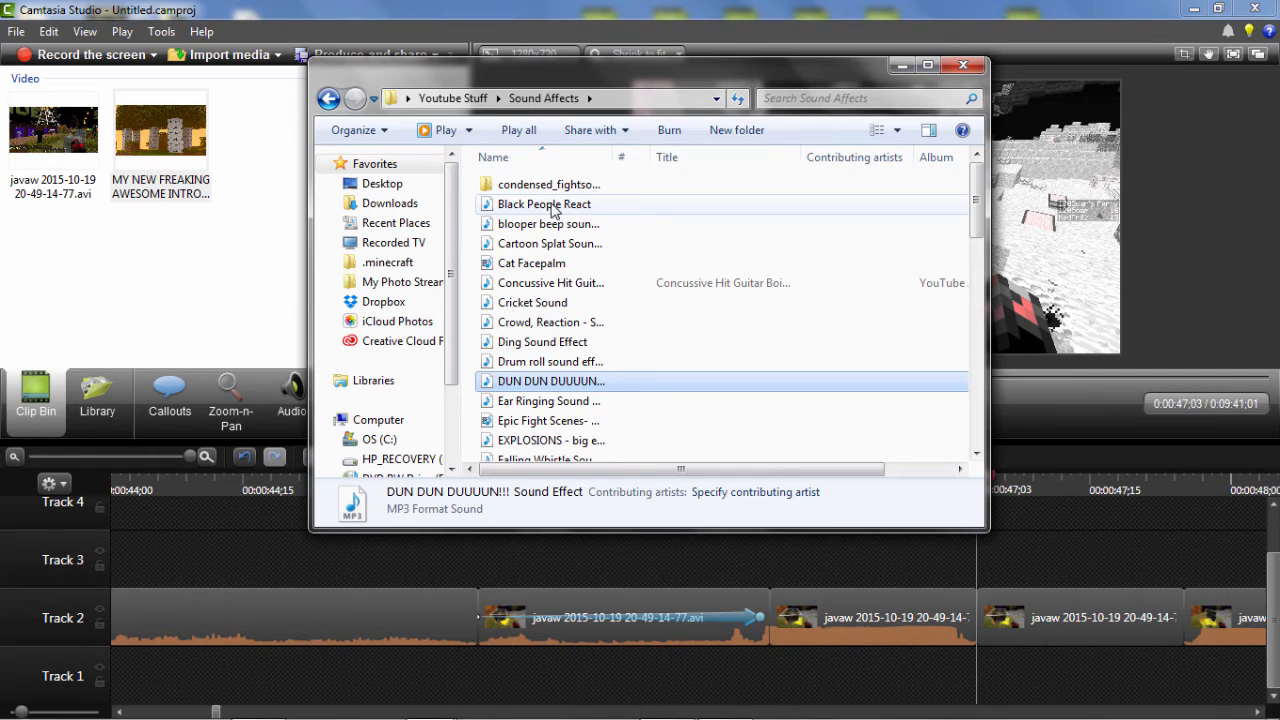
drag(474, 370, 160, 215)
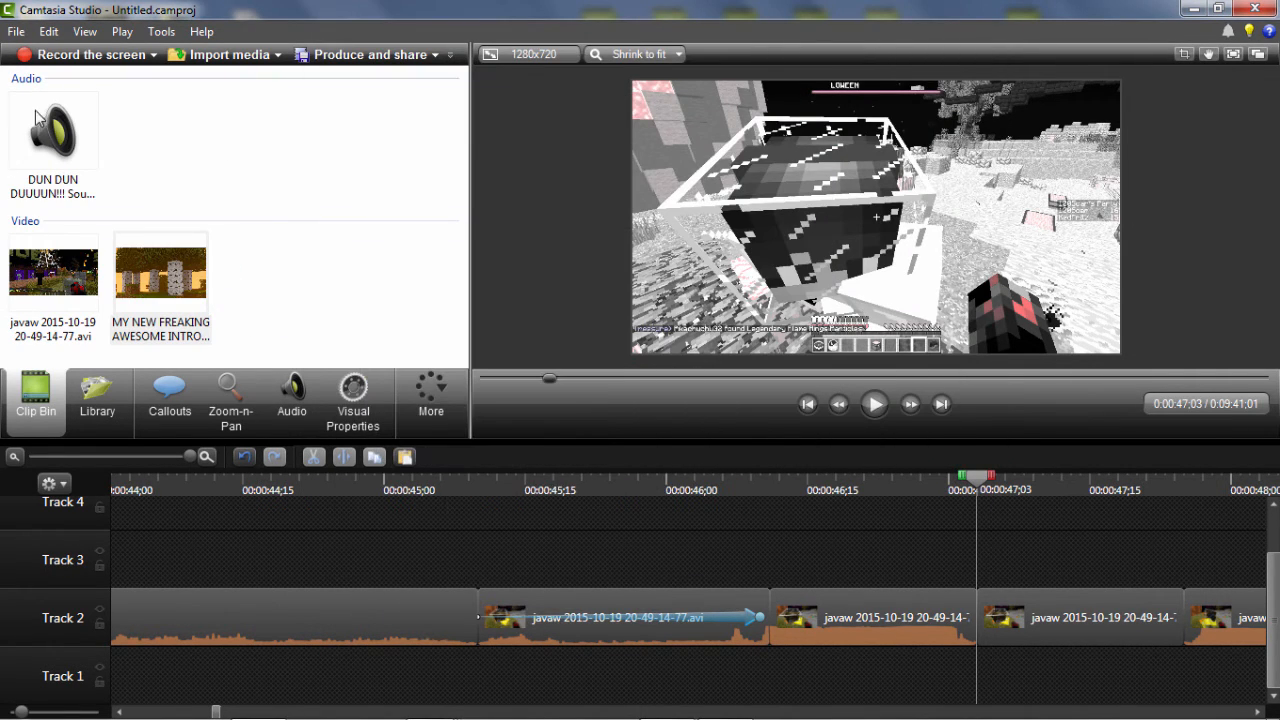
Add the DUN DUN DUUUUN!!! sound to Track 3 above the colorized clip and cut off its part before the playhead at 0:00:47;03
mouse_move(53, 130)
mouse_down()
mouse_move(900, 545)
mouse_move(30, 140)
mouse_up()
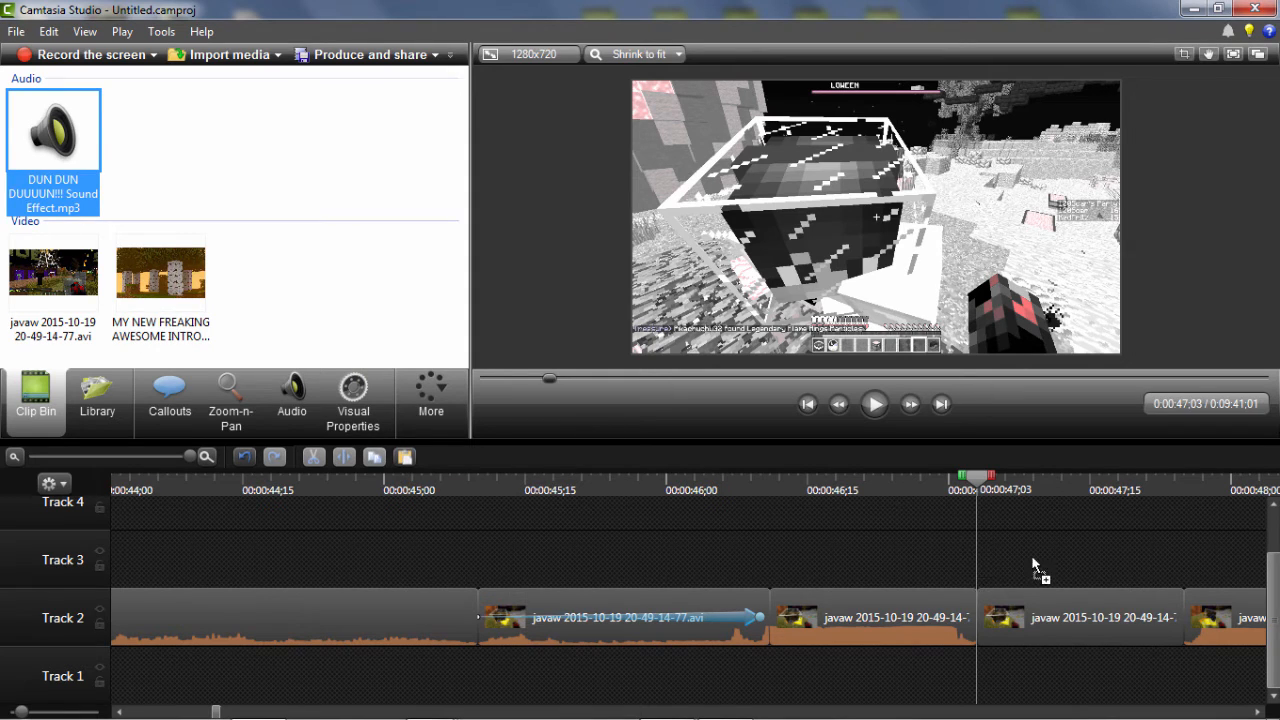
drag(1033, 565, 960, 555)
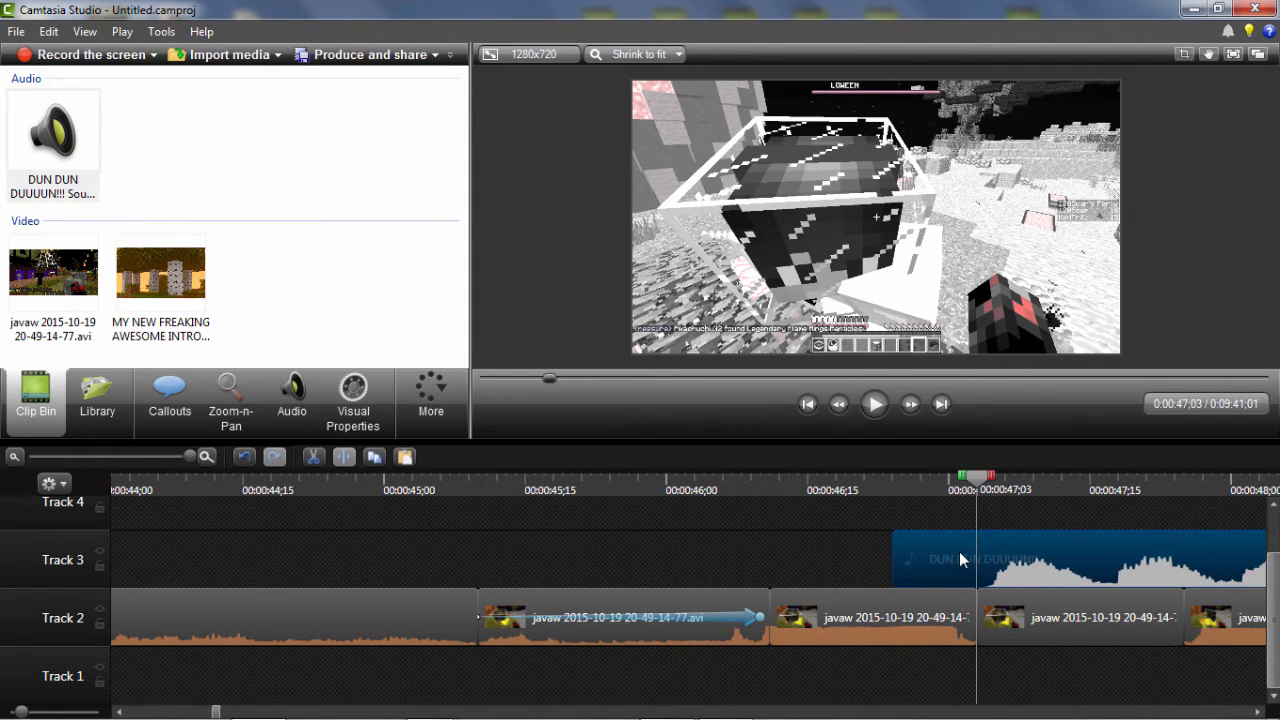
right_click(981, 471)
click(1012, 487)
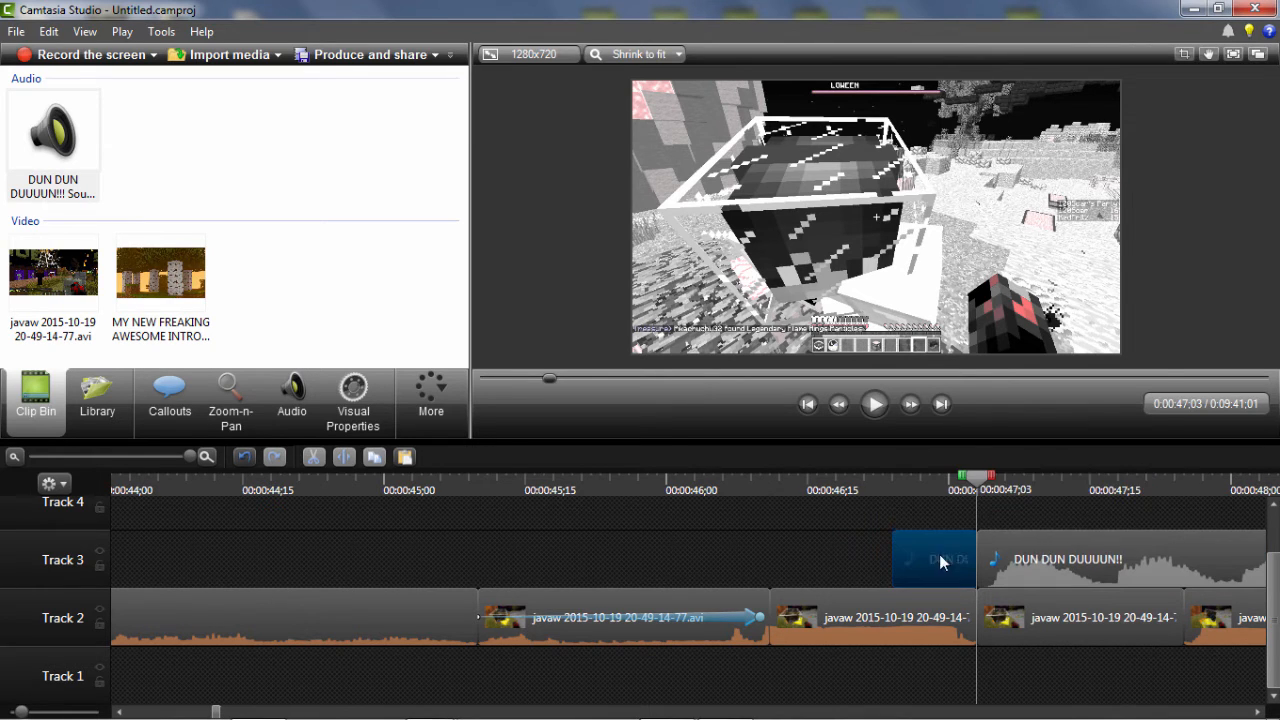
right_click(939, 554)
click(962, 346)
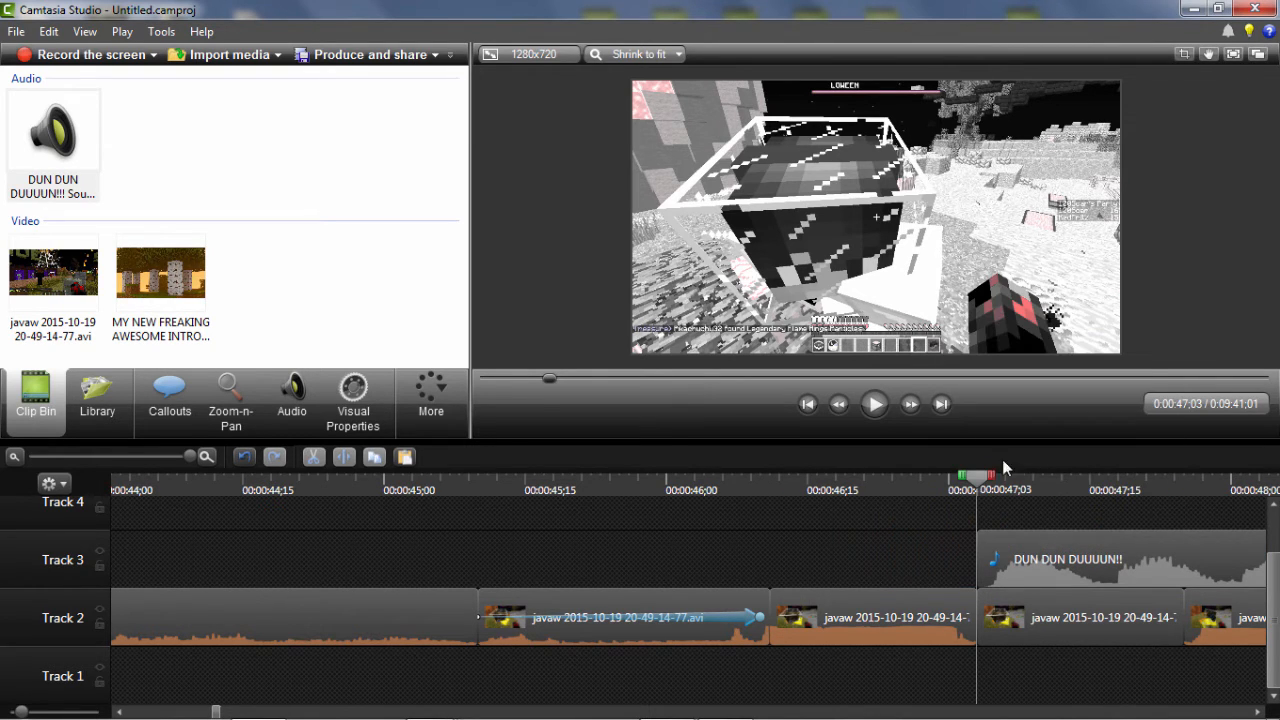
Play back the colorized clip with the sound effect and return the playhead to the clip's start at 0:00:47;03
click(869, 411)
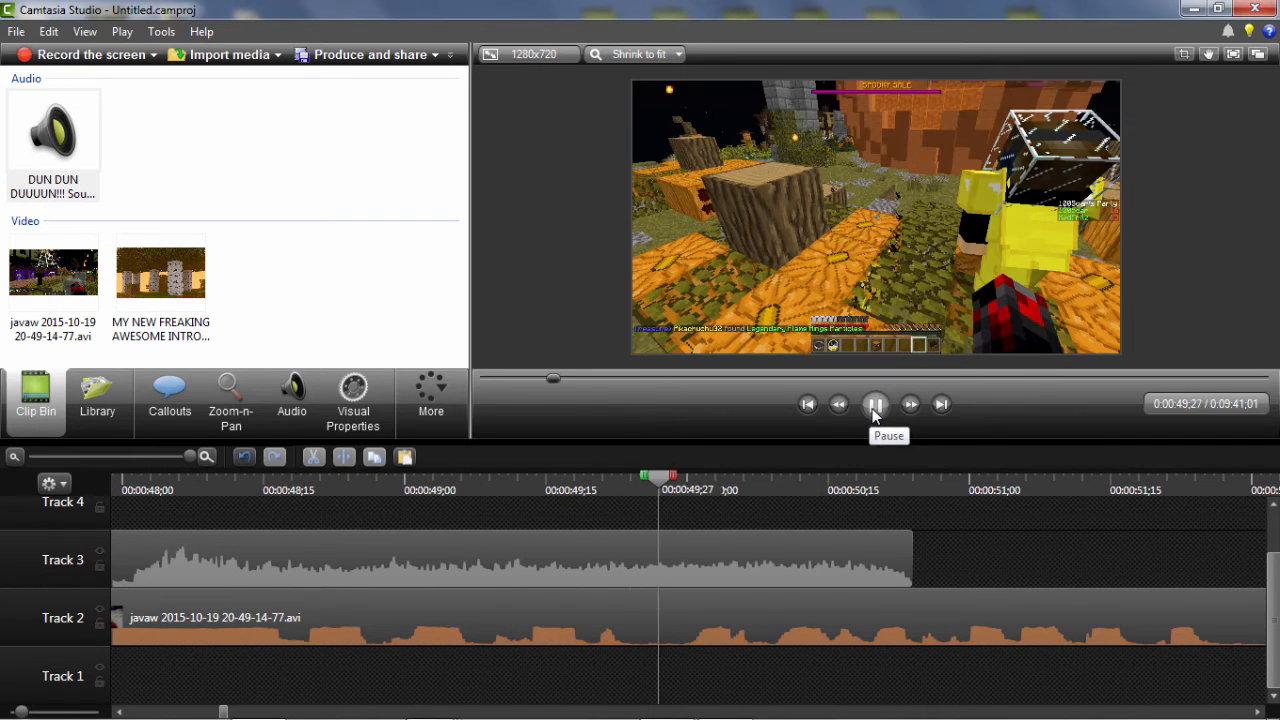
click(870, 412)
drag(691, 488, 185, 520)
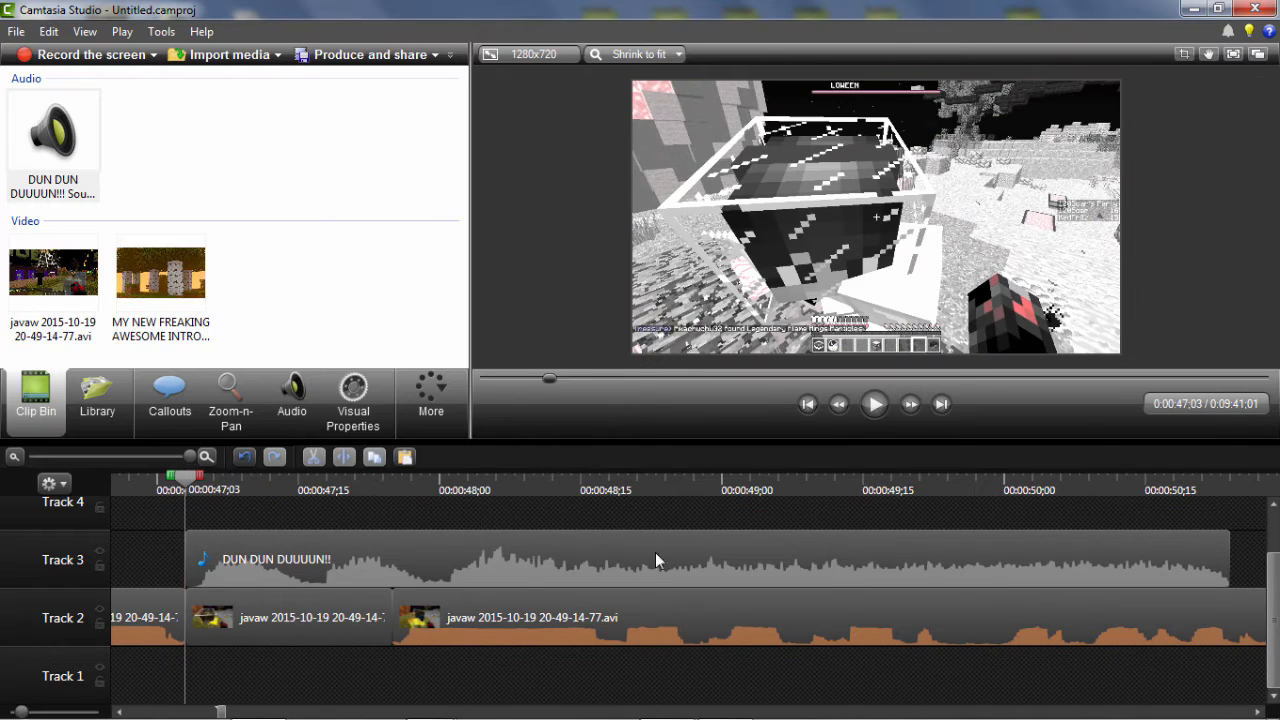
Try to set the colorized clip's speed to 50% with the remaining footage directly against its end
click(324, 602)
right_click(331, 627)
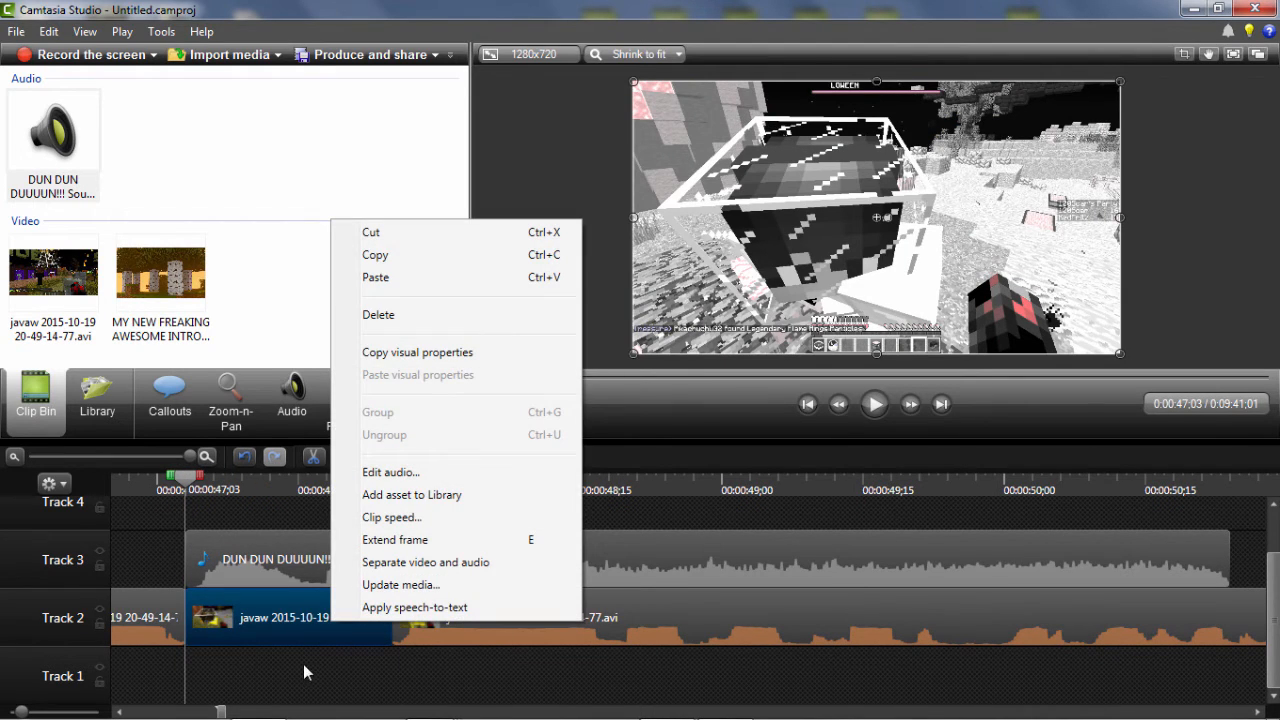
click(411, 519)
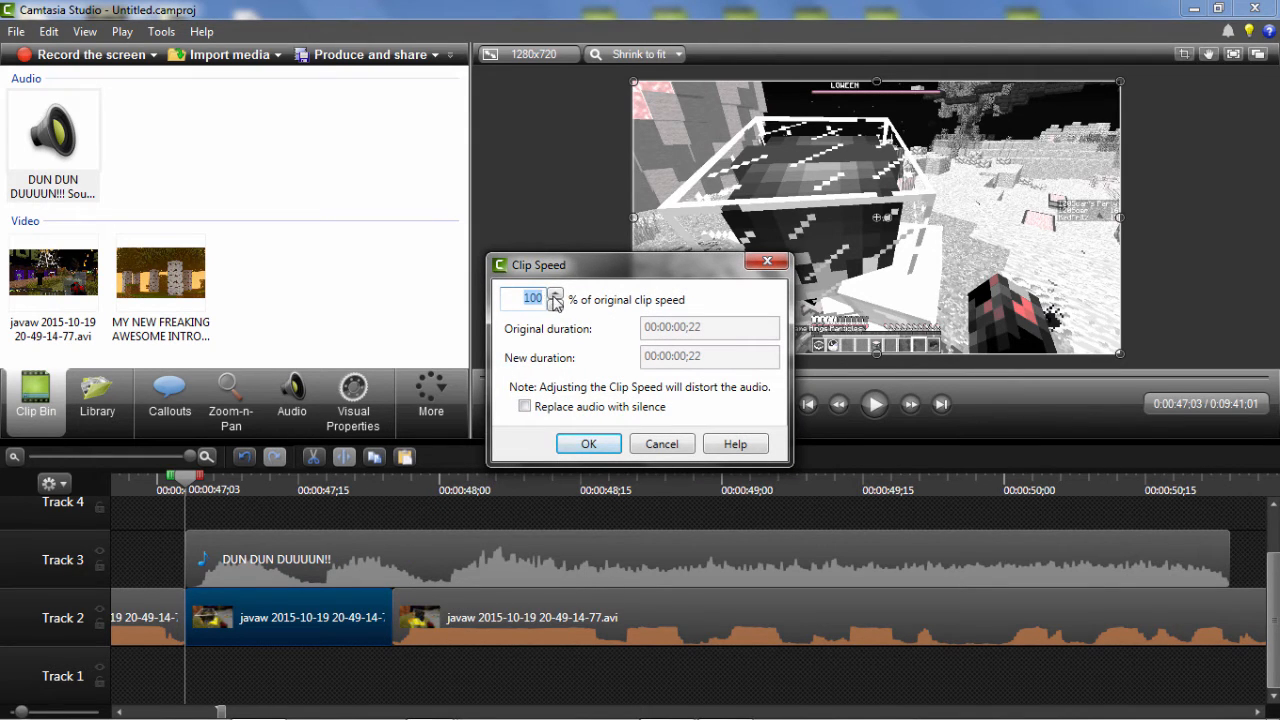
text(400)
key(BackSpace)
key(BackSpace)
key(BackSpace)
text(50)
click(586, 444)
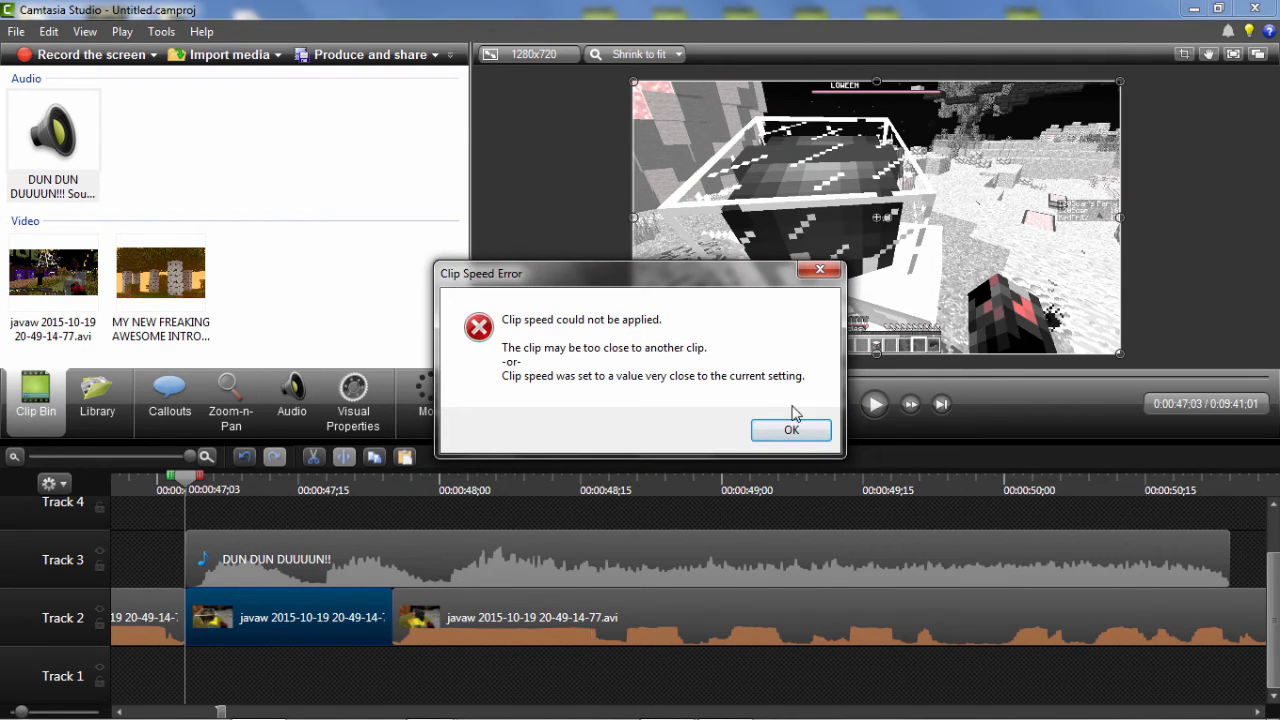
click(766, 428)
Move the remaining footage on Track 2 to about 0:00:50;00, leaving a gap after the colorized clip
drag(495, 620, 1078, 618)
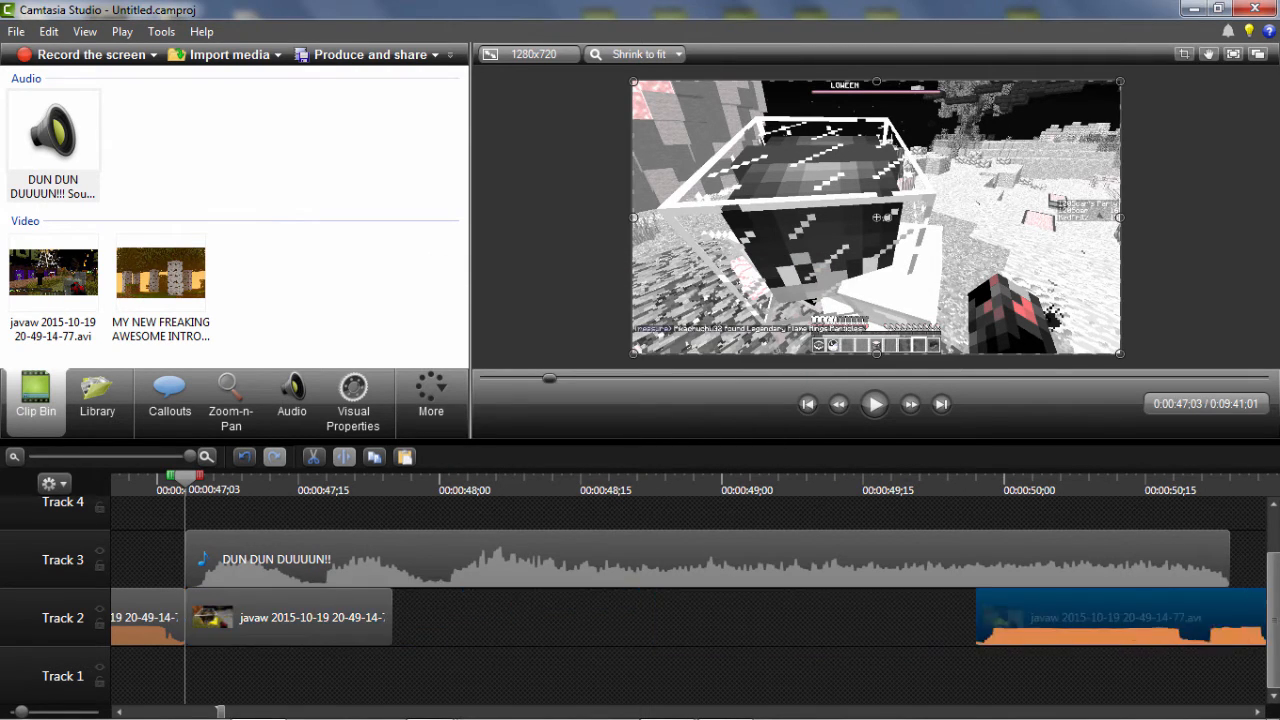
Try extending the colorized clip's frame at the playhead with a duration of 1 second
right_click(277, 622)
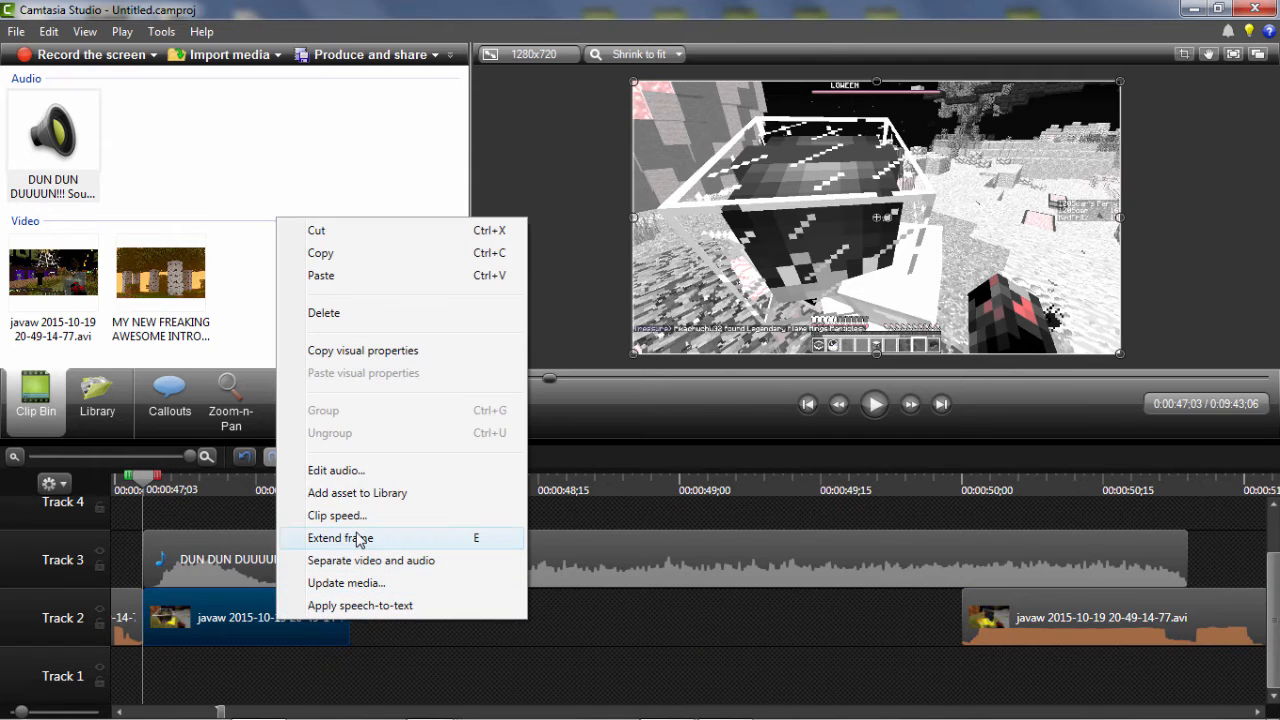
click(340, 538)
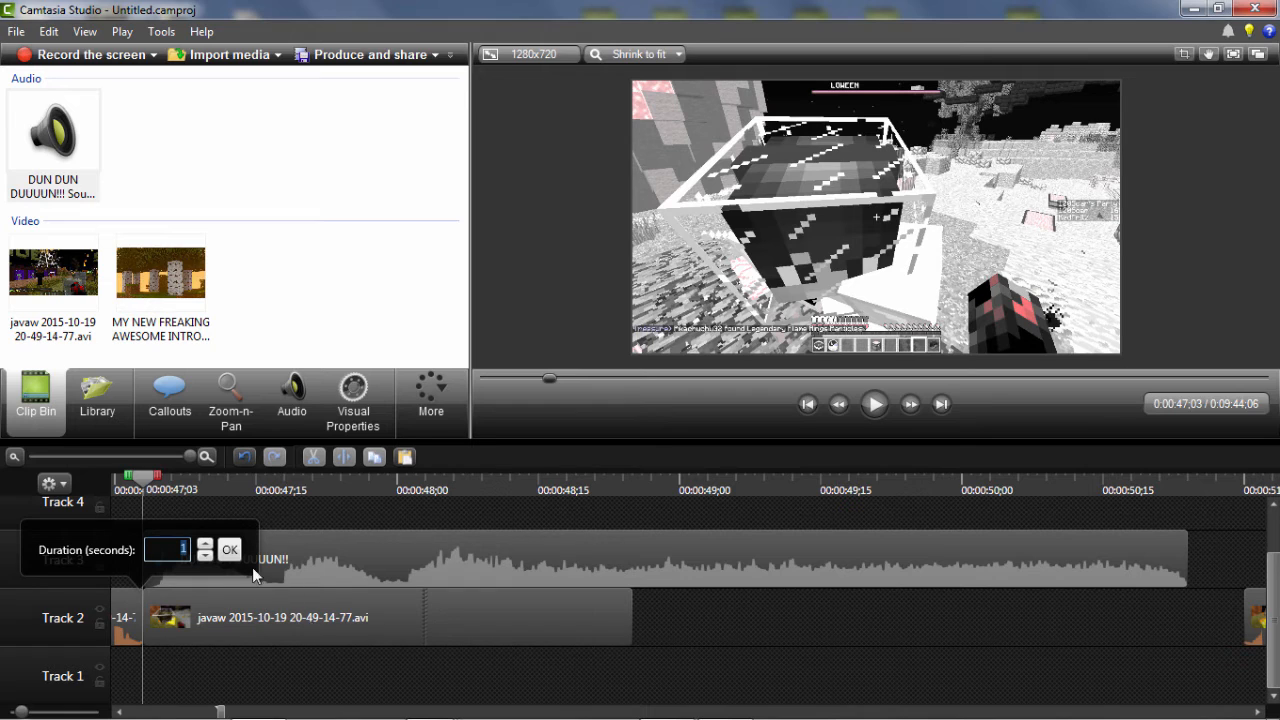
click(237, 556)
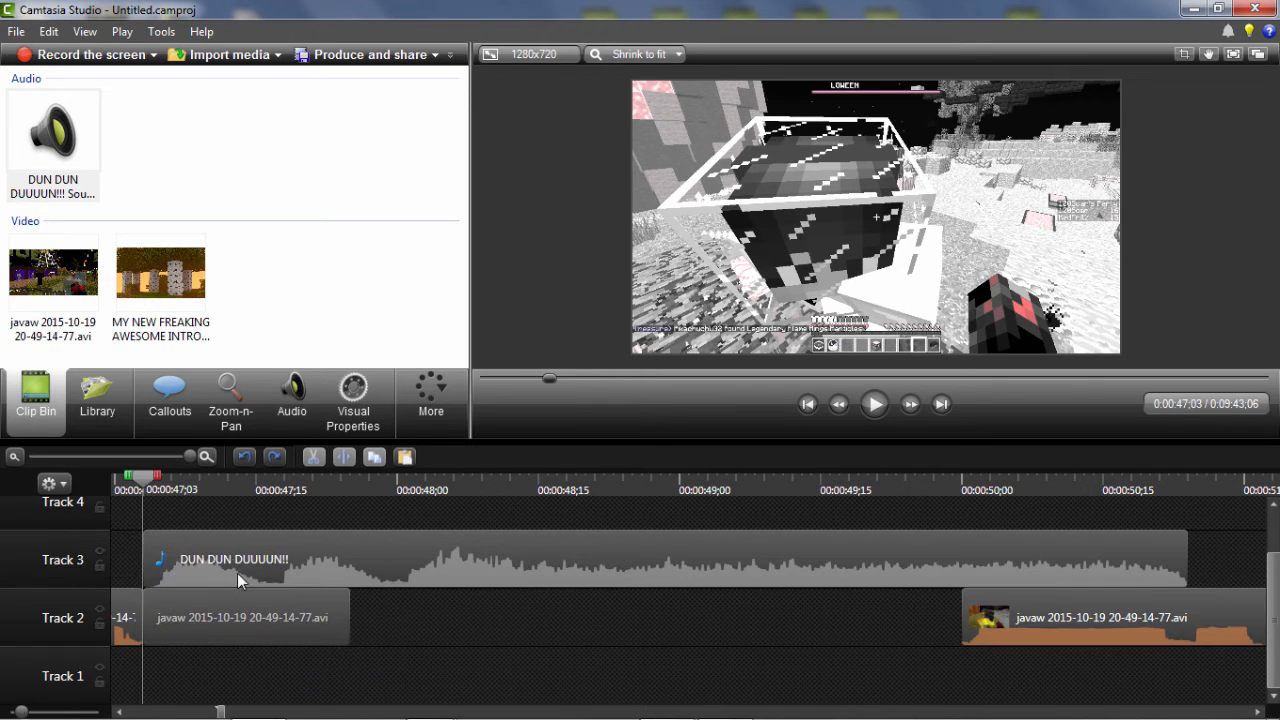
Slow the colorized clip on Track 2 to 50% of its original clip speed
right_click(267, 631)
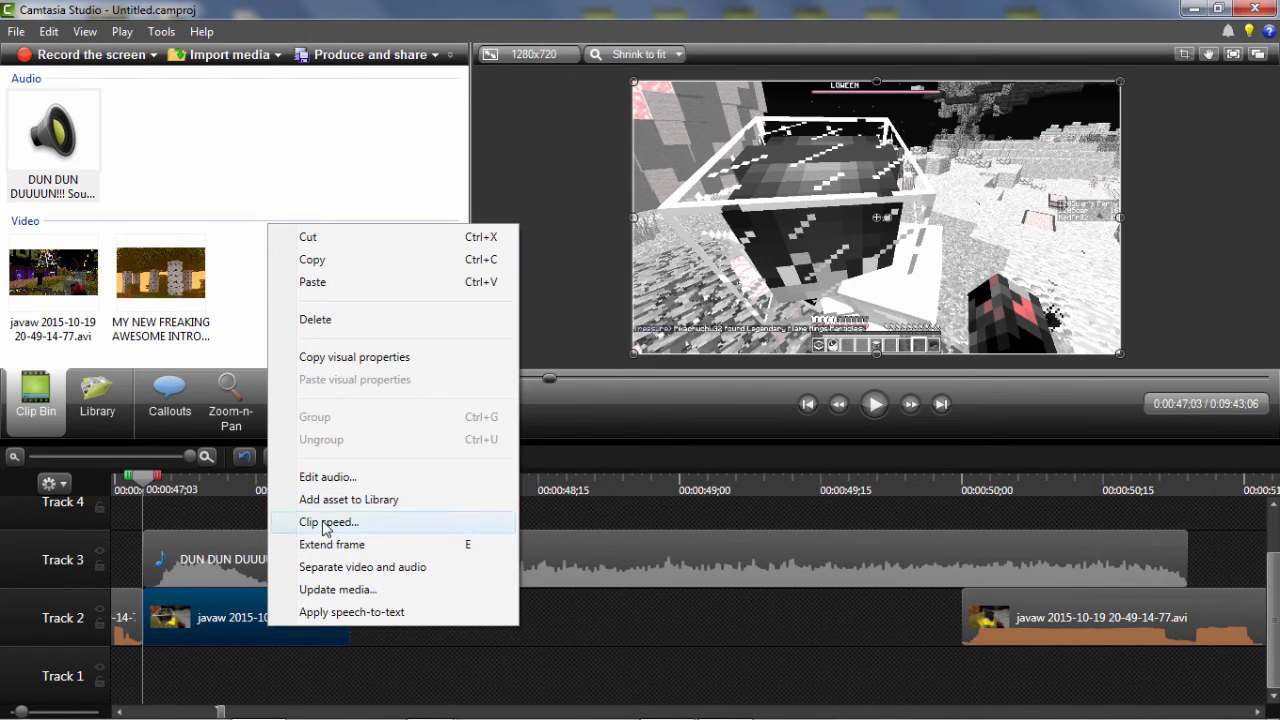
click(323, 522)
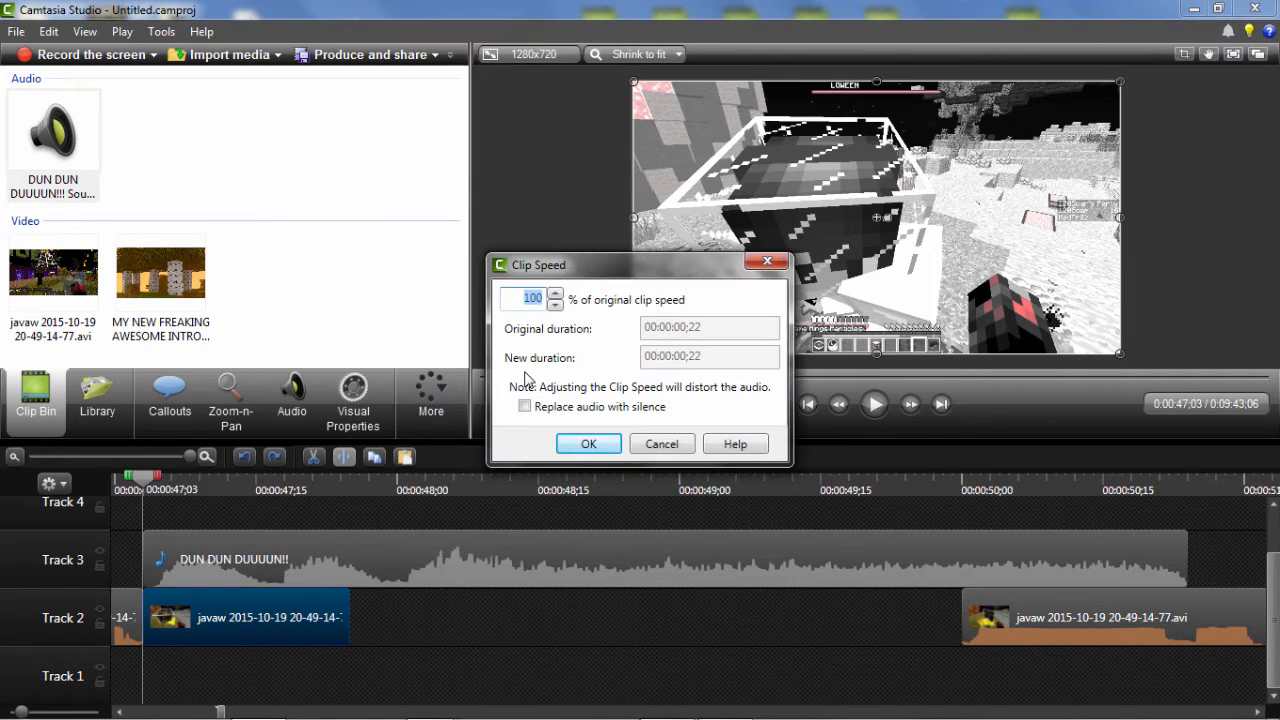
text(50)
click(587, 443)
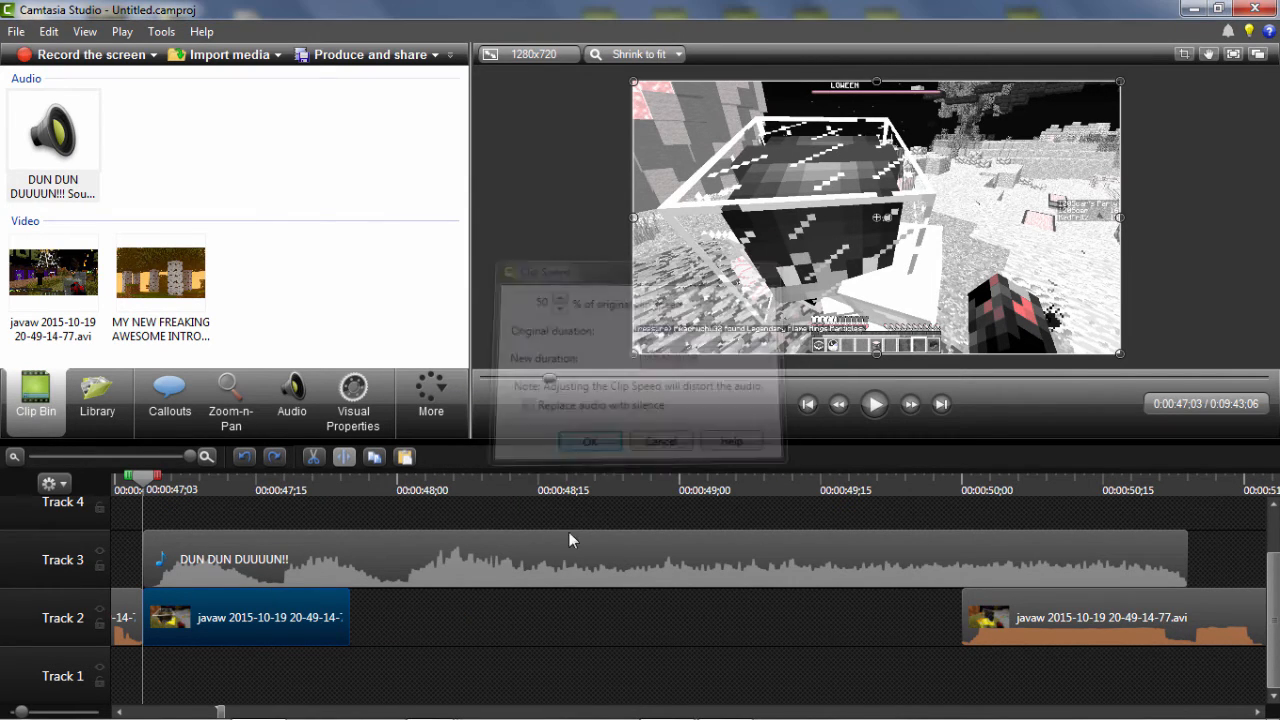
click(631, 645)
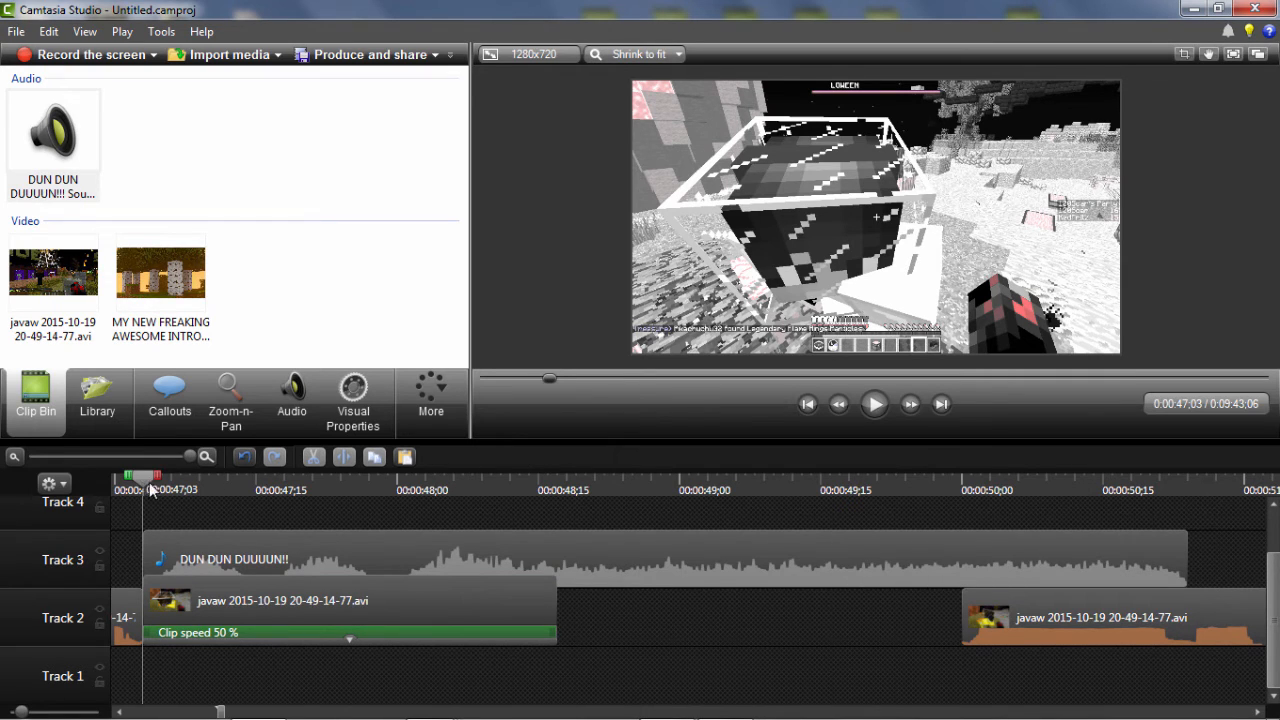
Extend the slowed clip's last frame at 0:00:48;17 with a duration of 2 seconds
drag(158, 478, 546, 545)
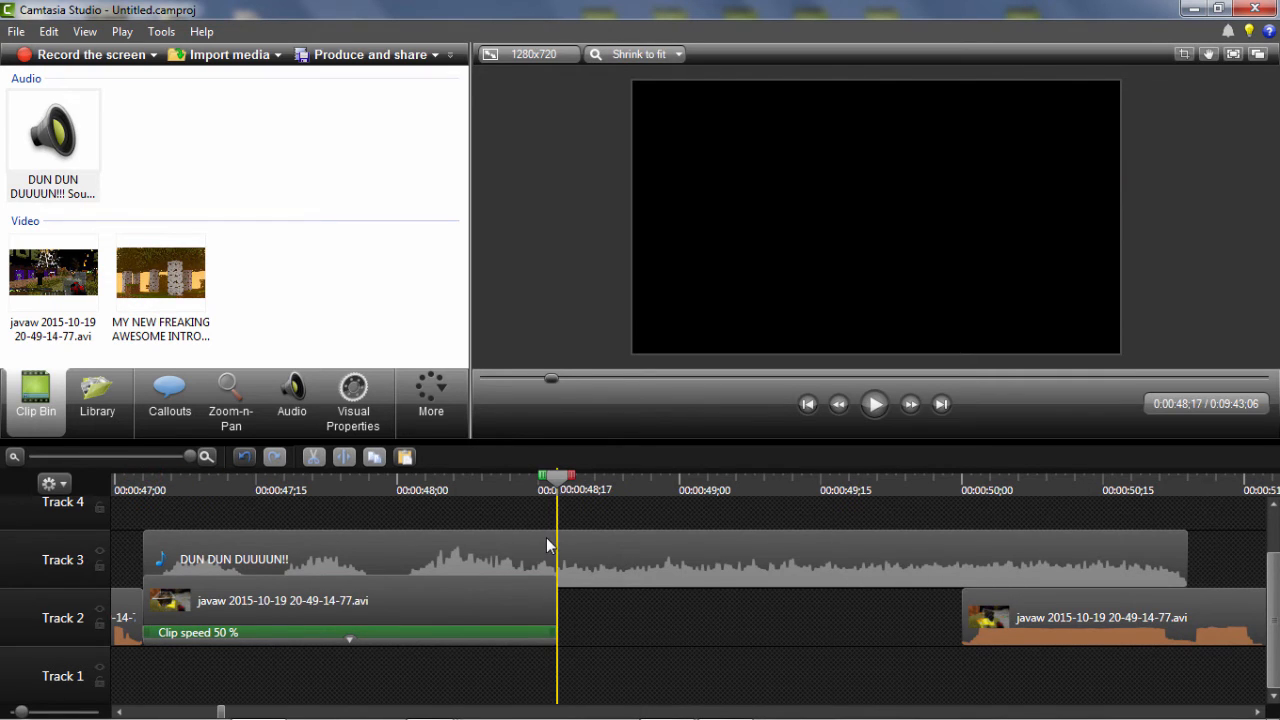
click(539, 600)
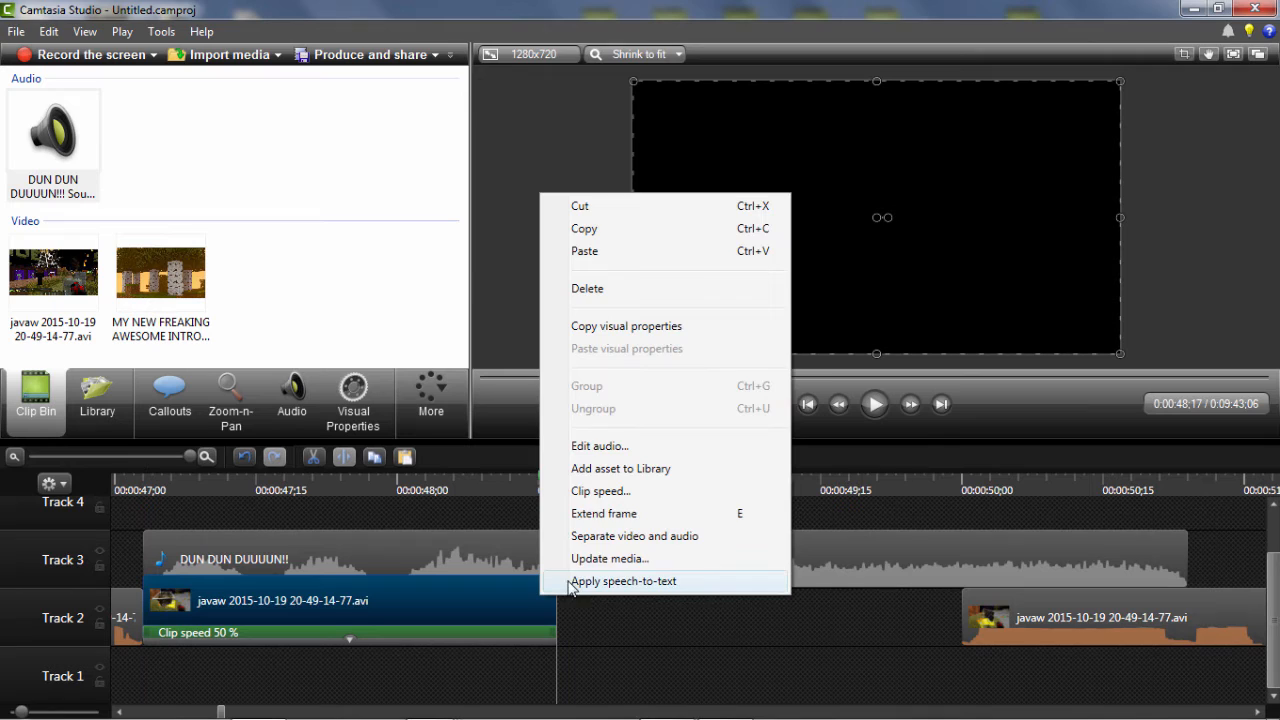
click(598, 516)
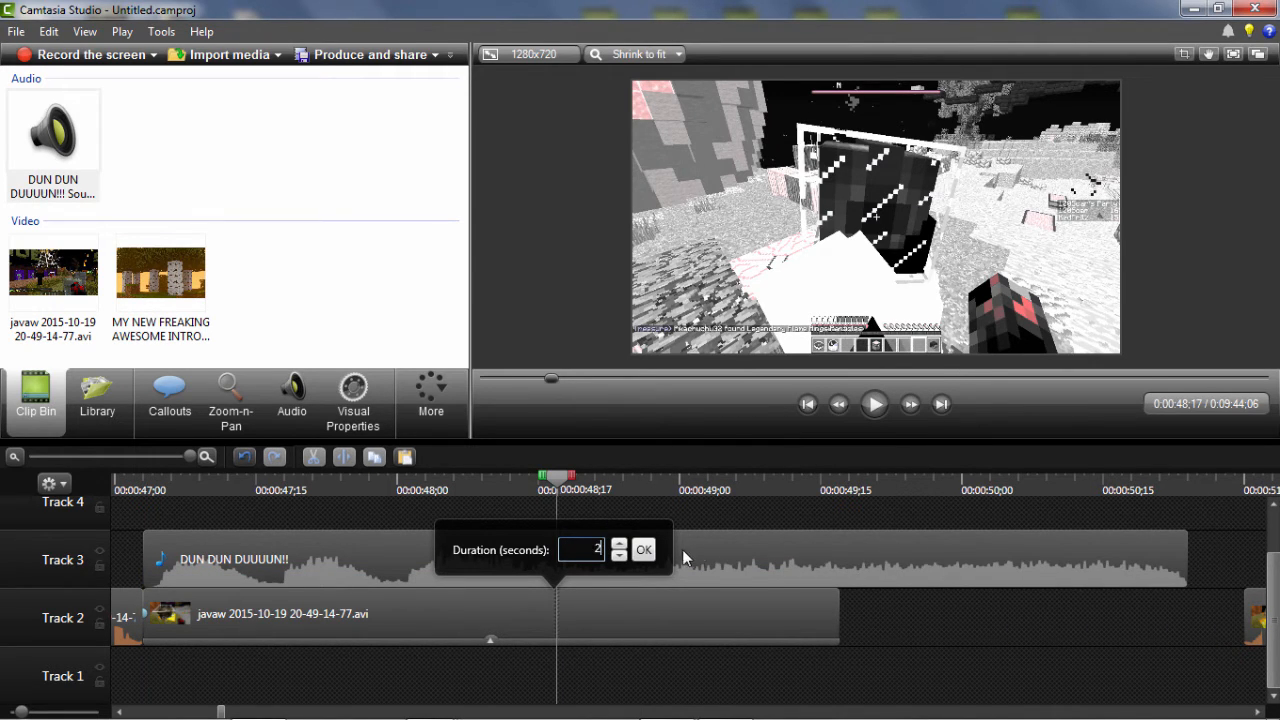
click(645, 551)
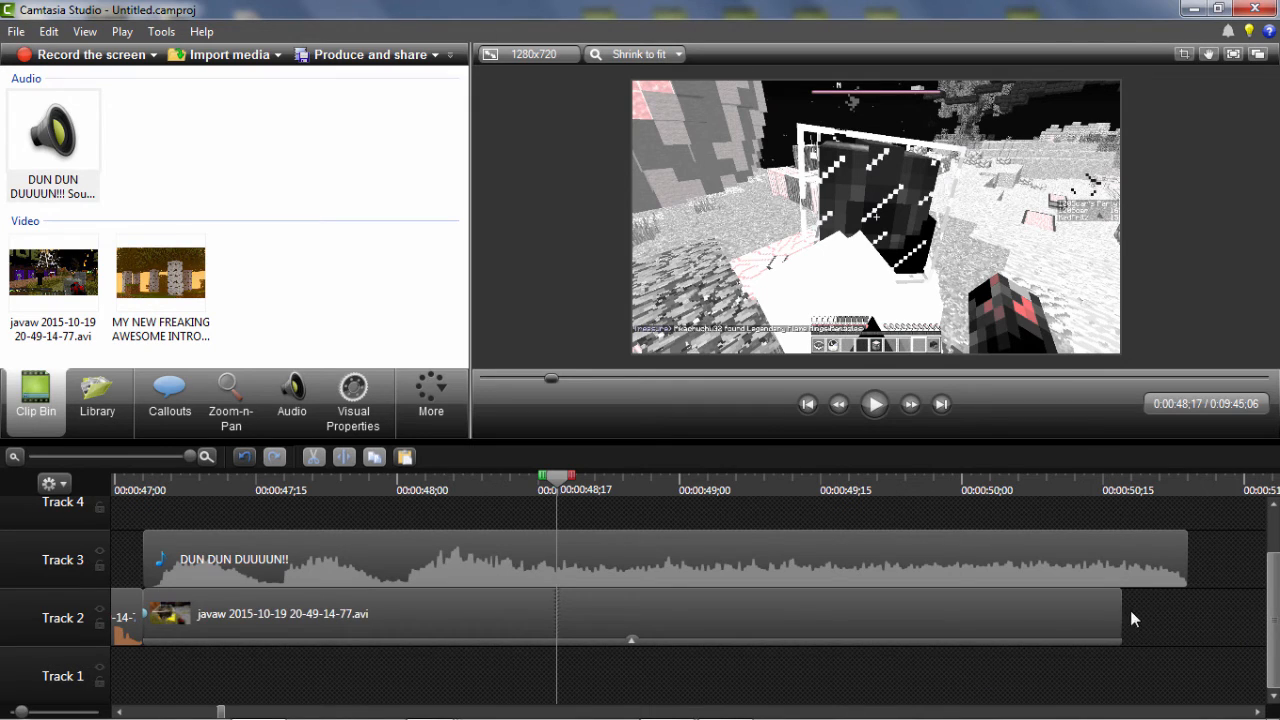
Trim the DUN DUN DUUUUN!!! clip to the end of the Track 2 clip below, and split that Track 2 clip at 0:00:48;17
drag(1186, 570, 1122, 570)
click(726, 632)
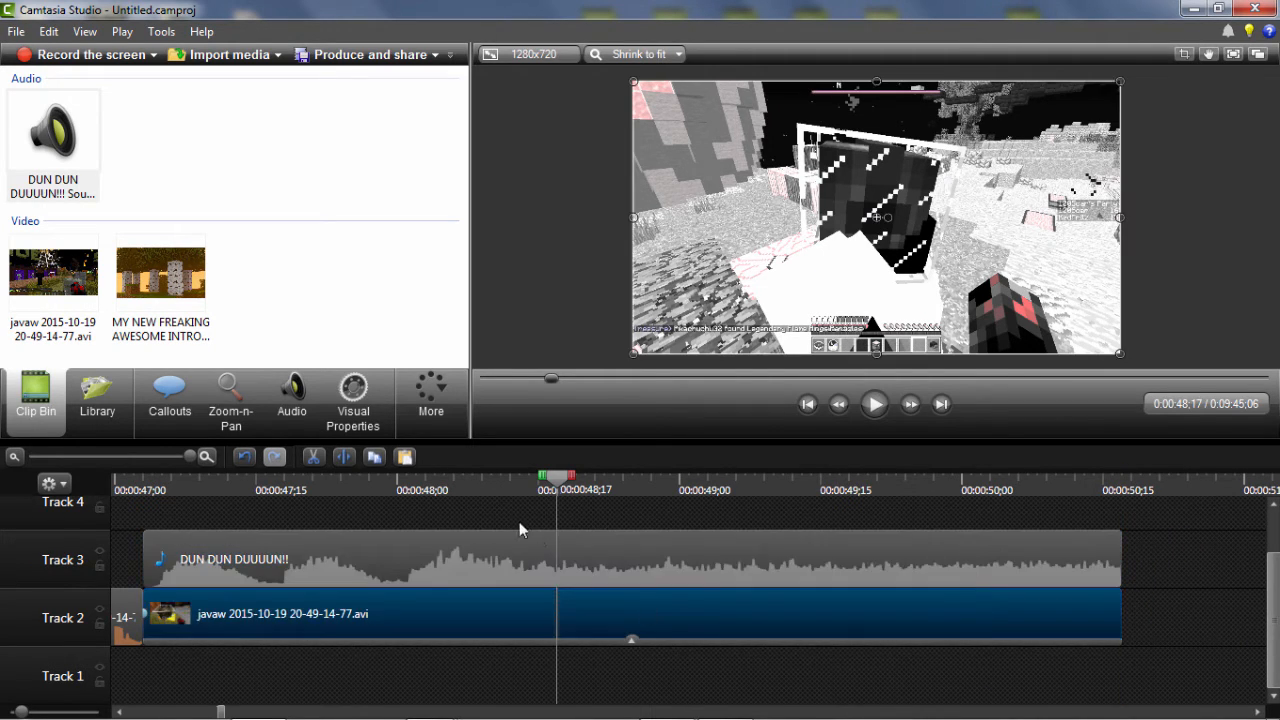
right_click(557, 485)
click(600, 490)
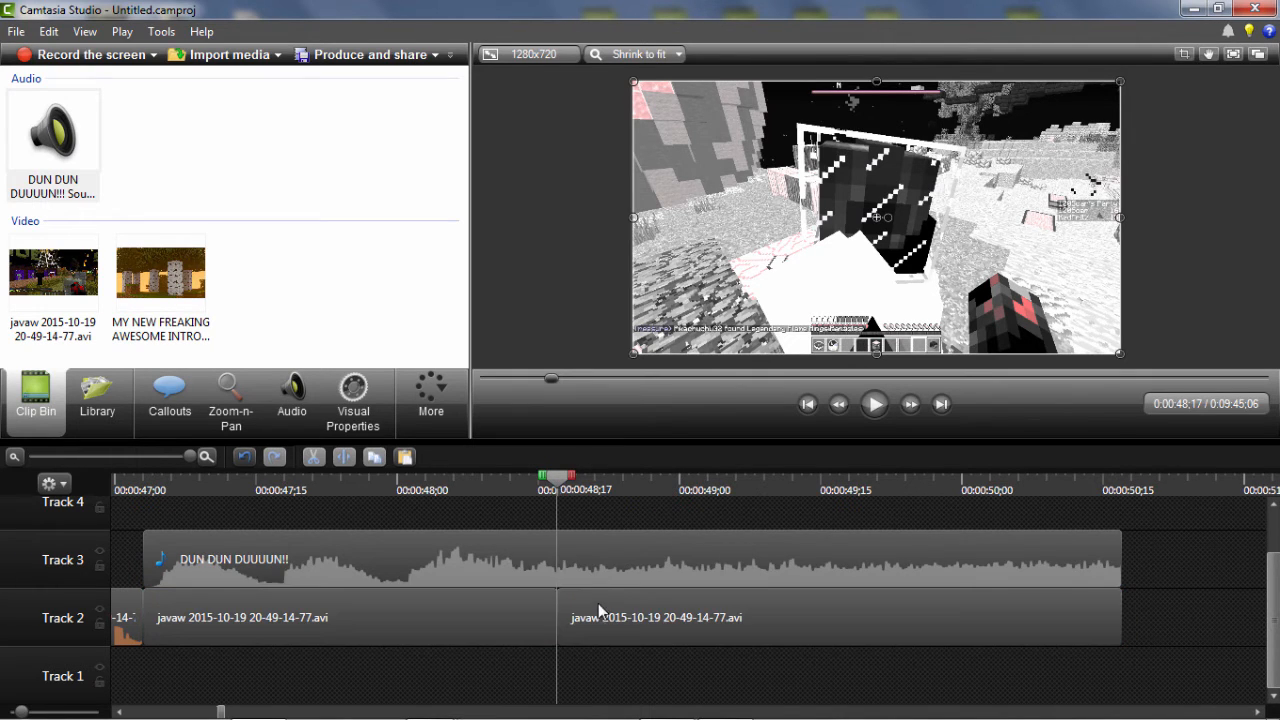
Add an animation rotating the second half of the split clip 360 on Z, Y and X, stretched across the clip's full length
click(597, 604)
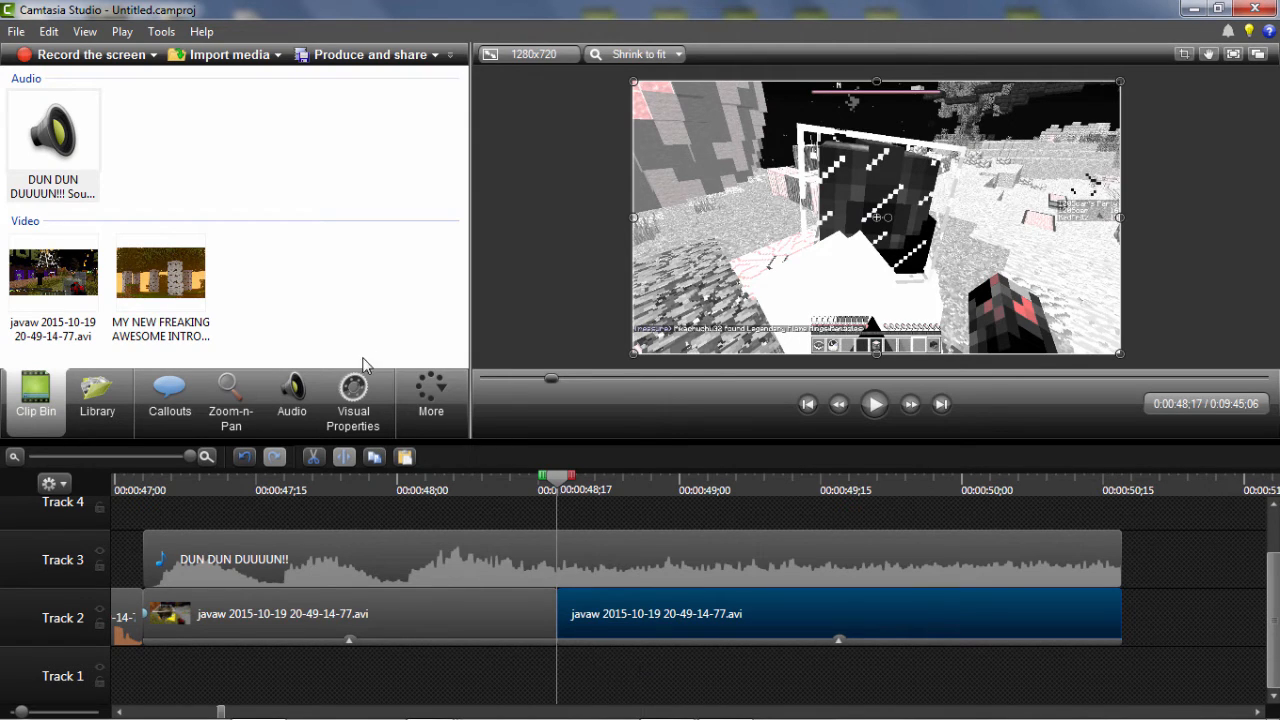
click(352, 398)
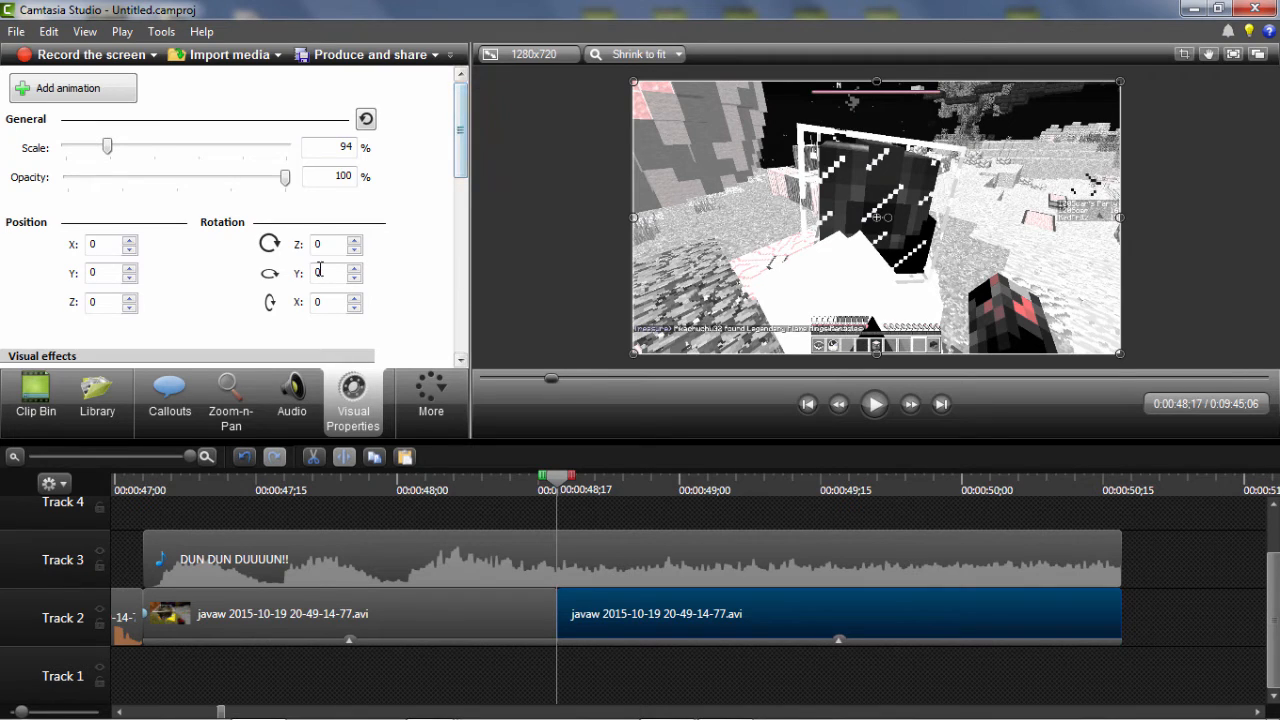
click(98, 92)
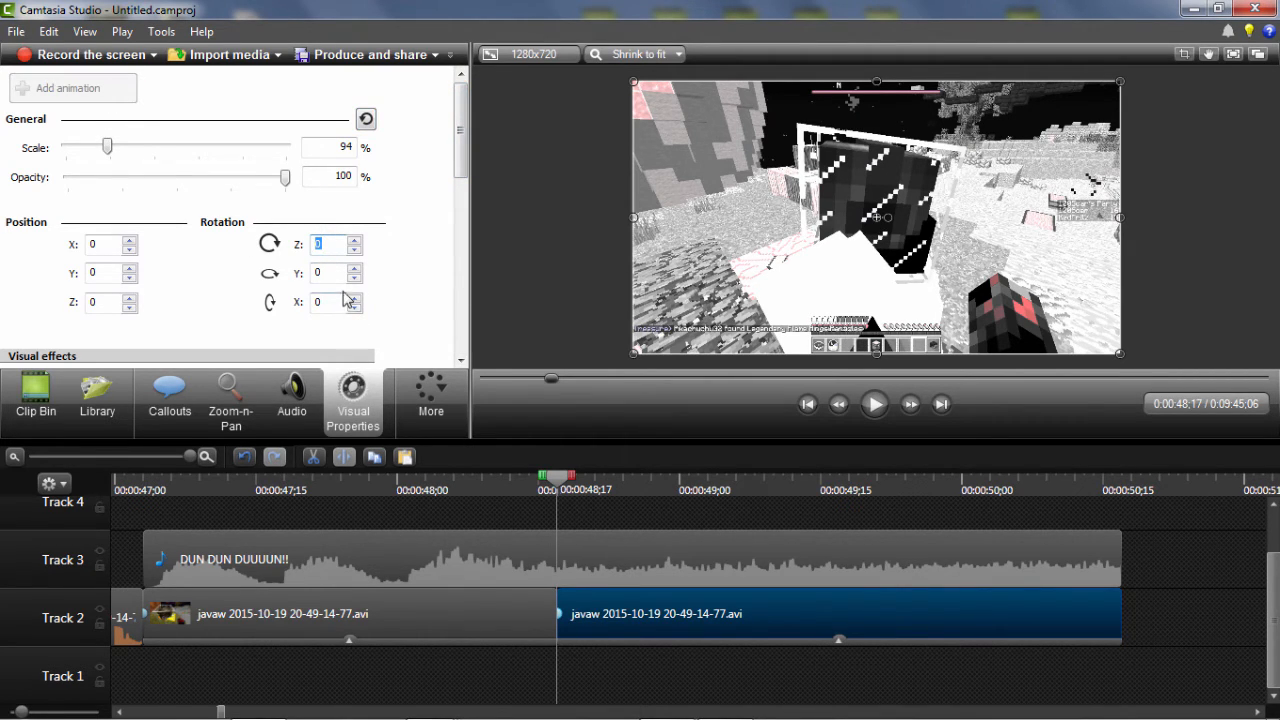
text(360360360)
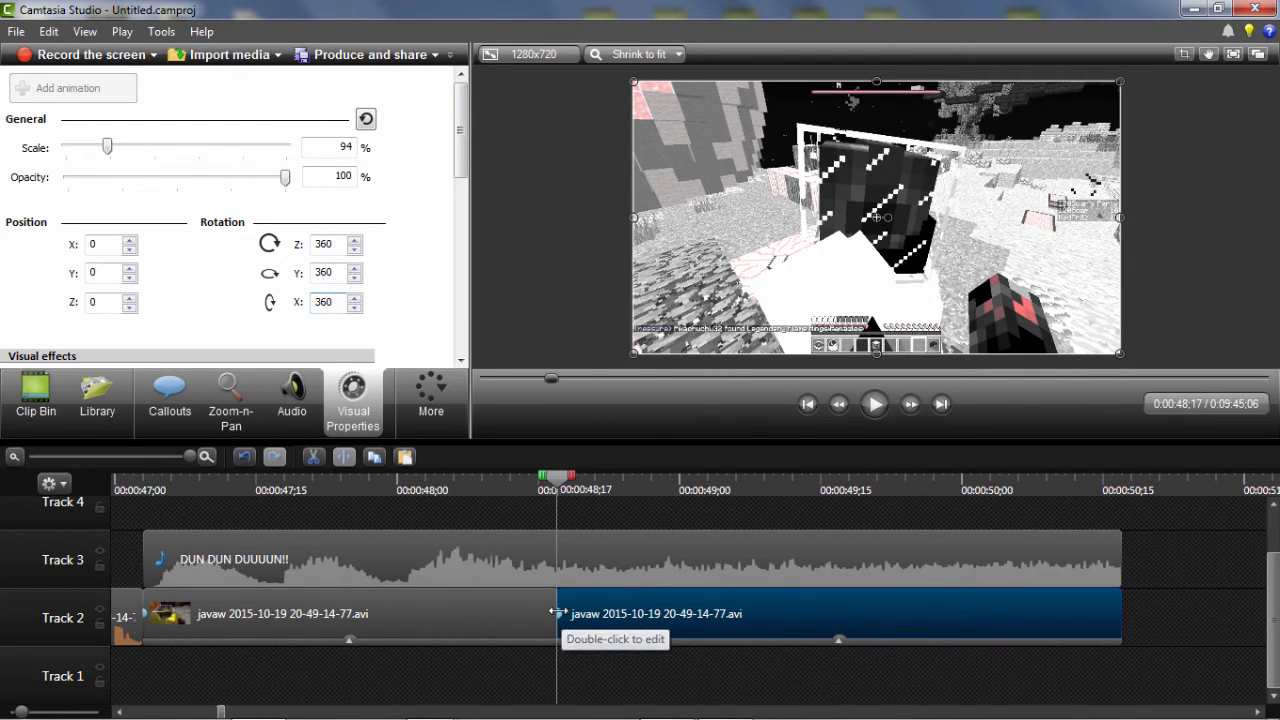
drag(563, 612, 1140, 641)
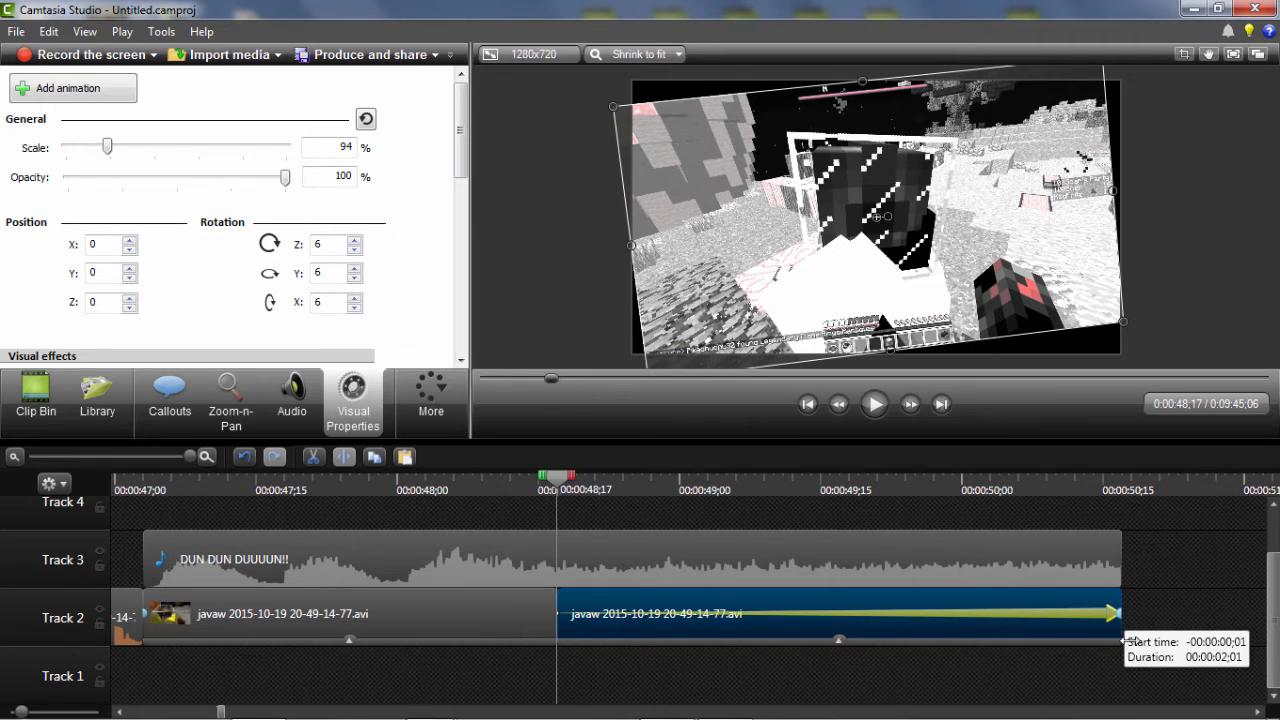
Preview the rotation animation, including playback from the start of the sound effect at 0:00:47;03
click(36, 400)
click(875, 406)
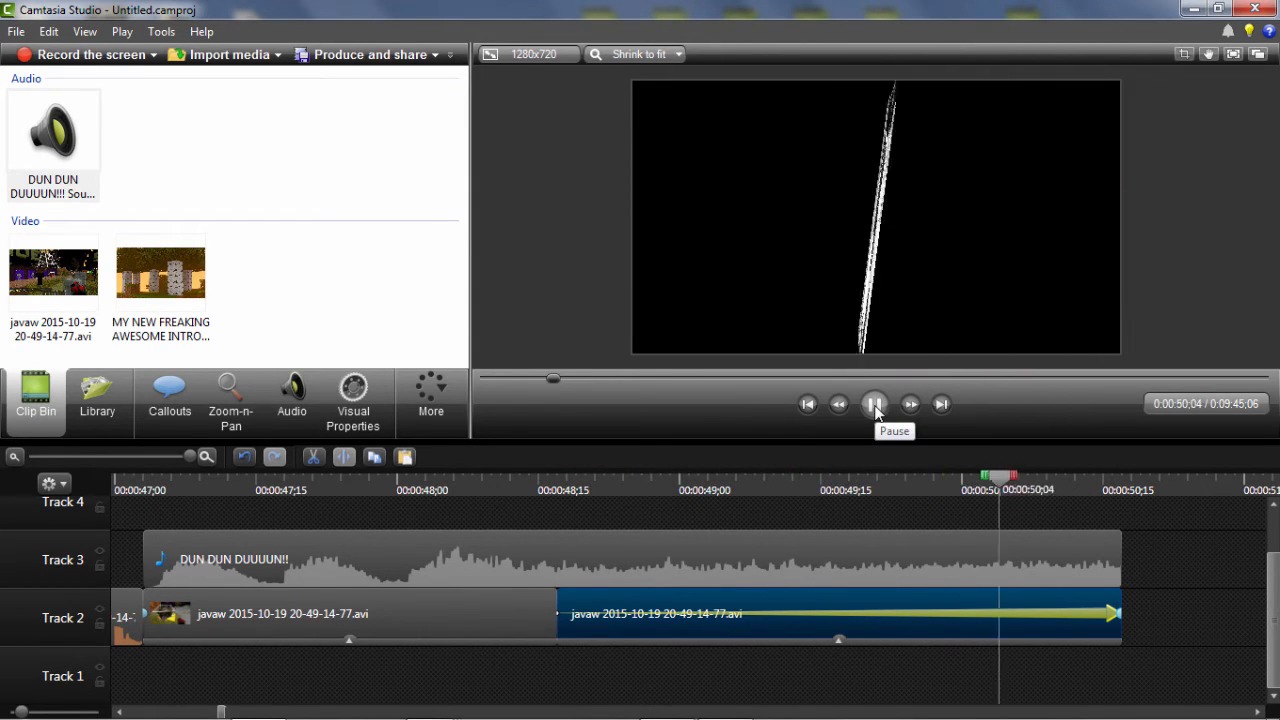
click(875, 406)
drag(1155, 472, 560, 524)
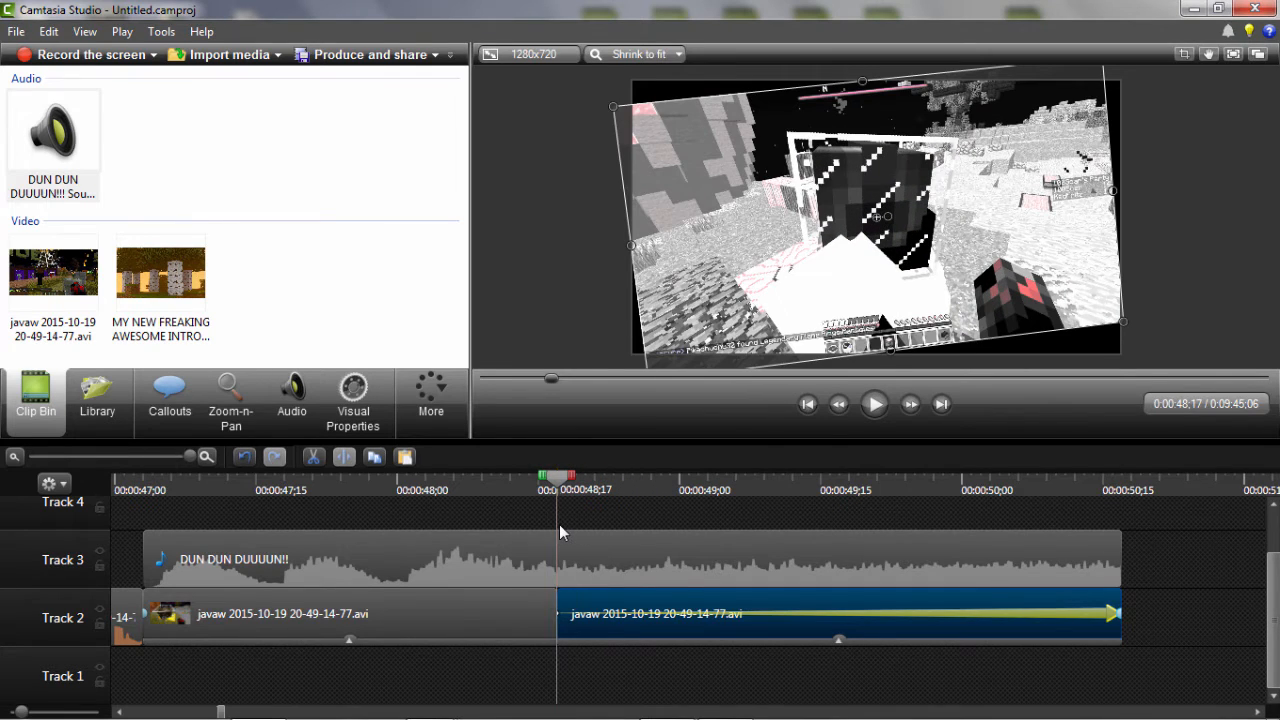
drag(181, 493, 148, 499)
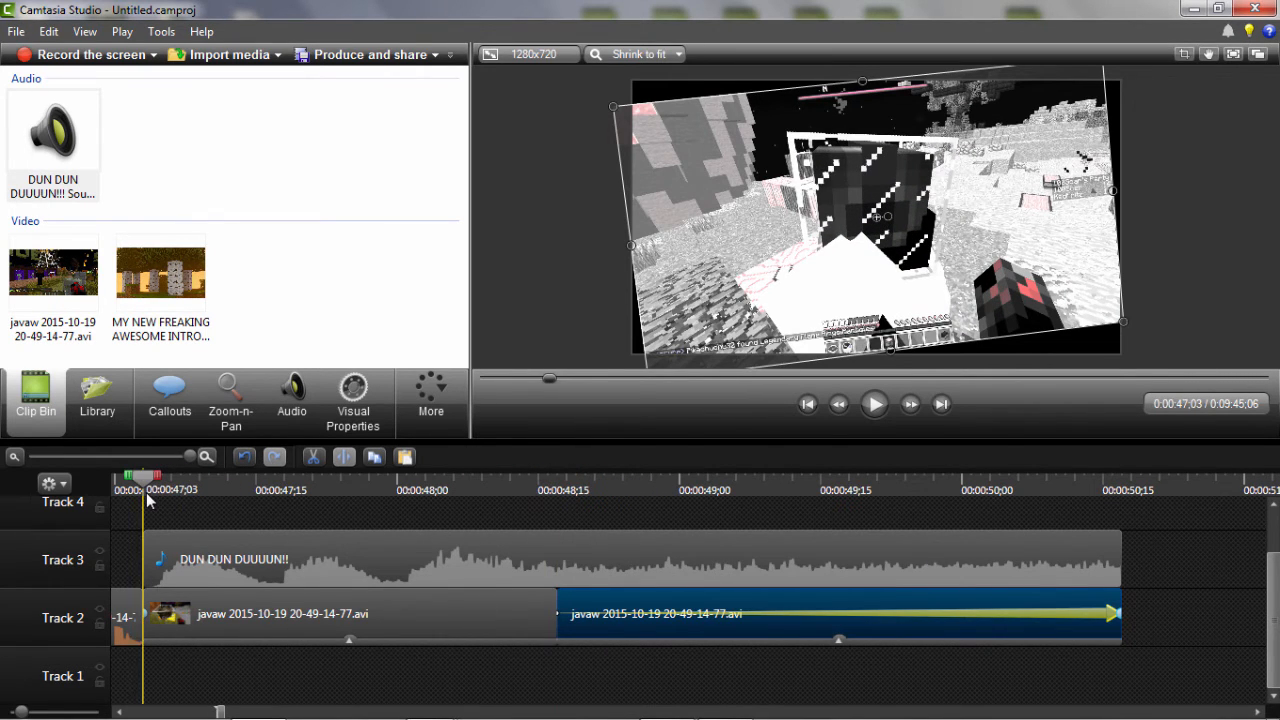
click(876, 406)
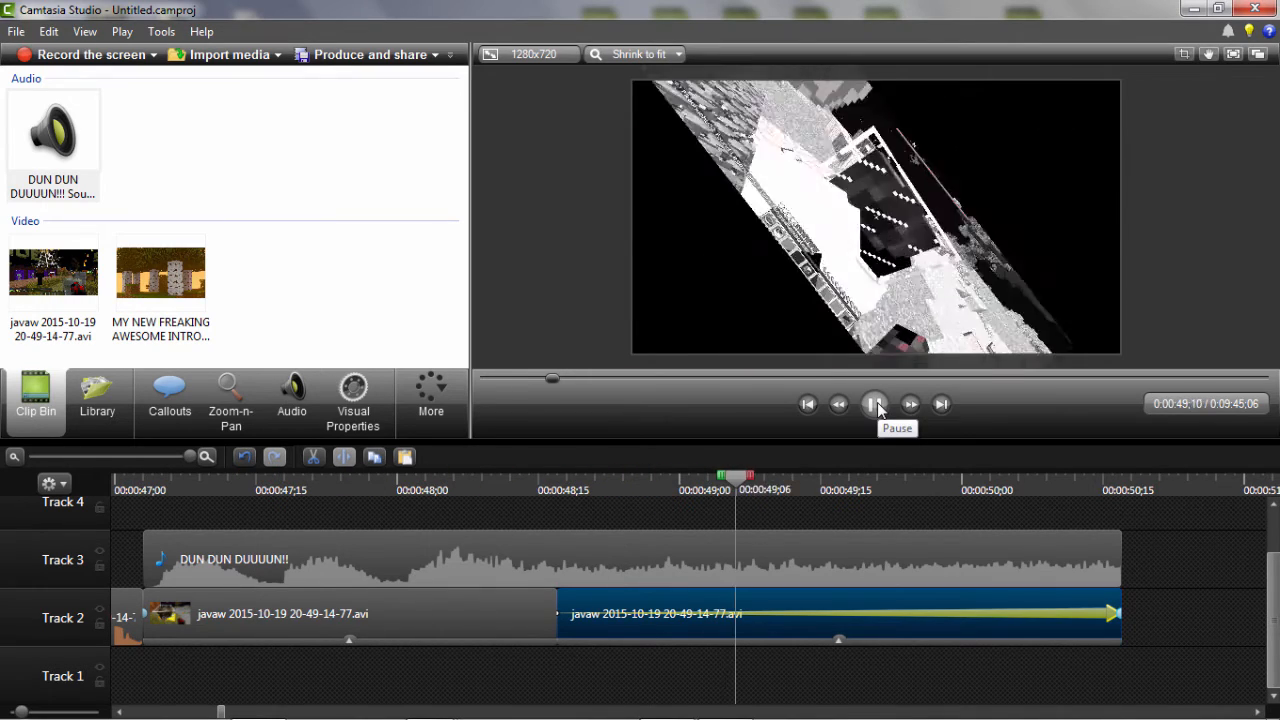
click(876, 404)
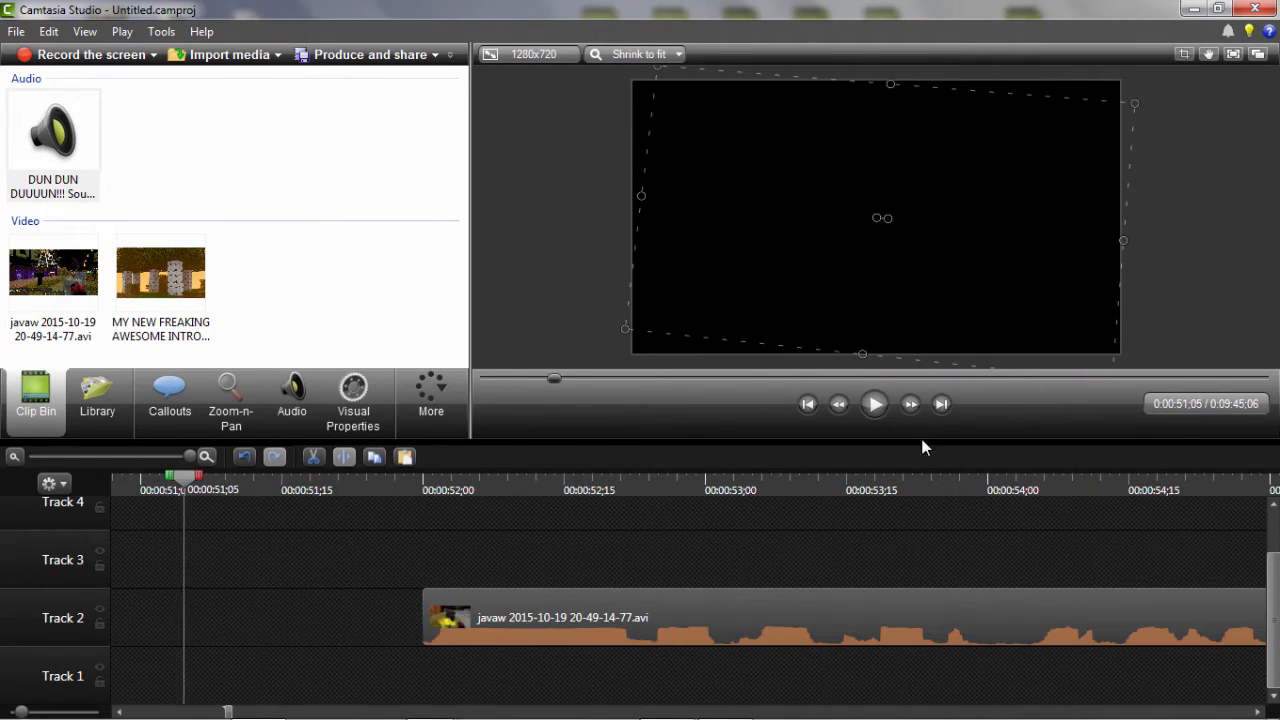
Move the remaining Track 2 footage directly against the end of the rotating clip and play back the footage
drag(619, 627, 277, 622)
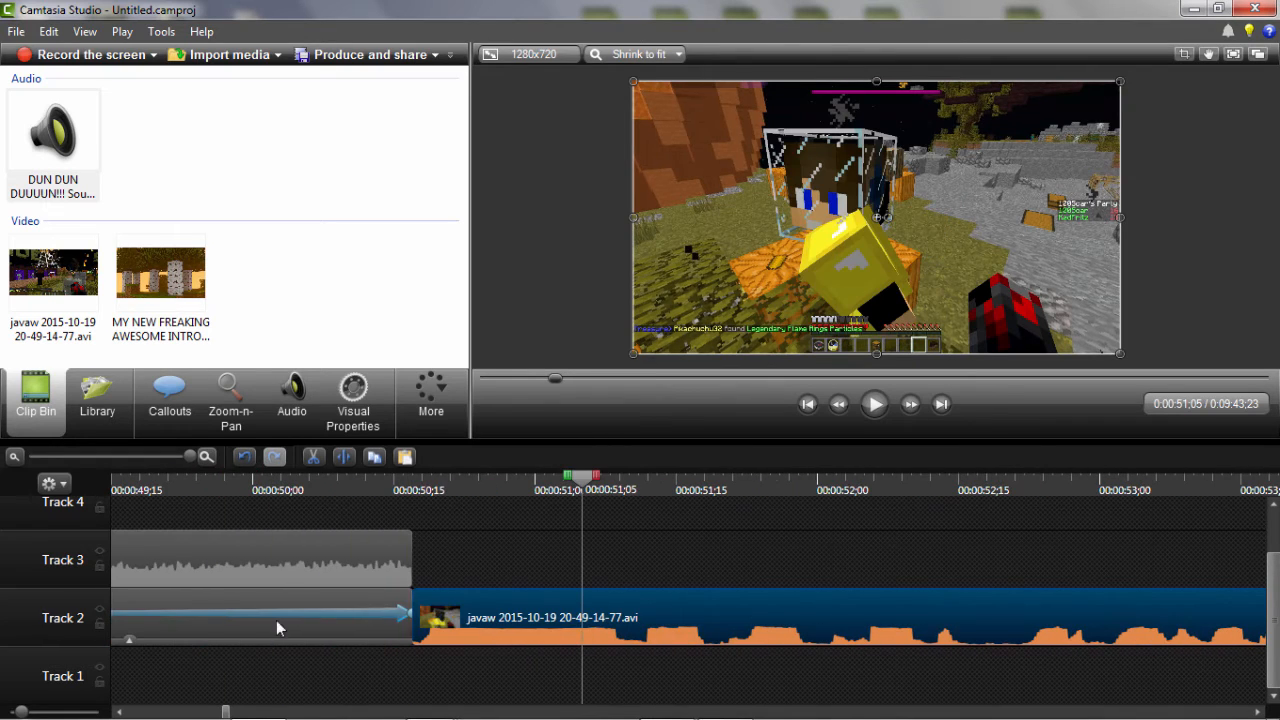
click(874, 408)
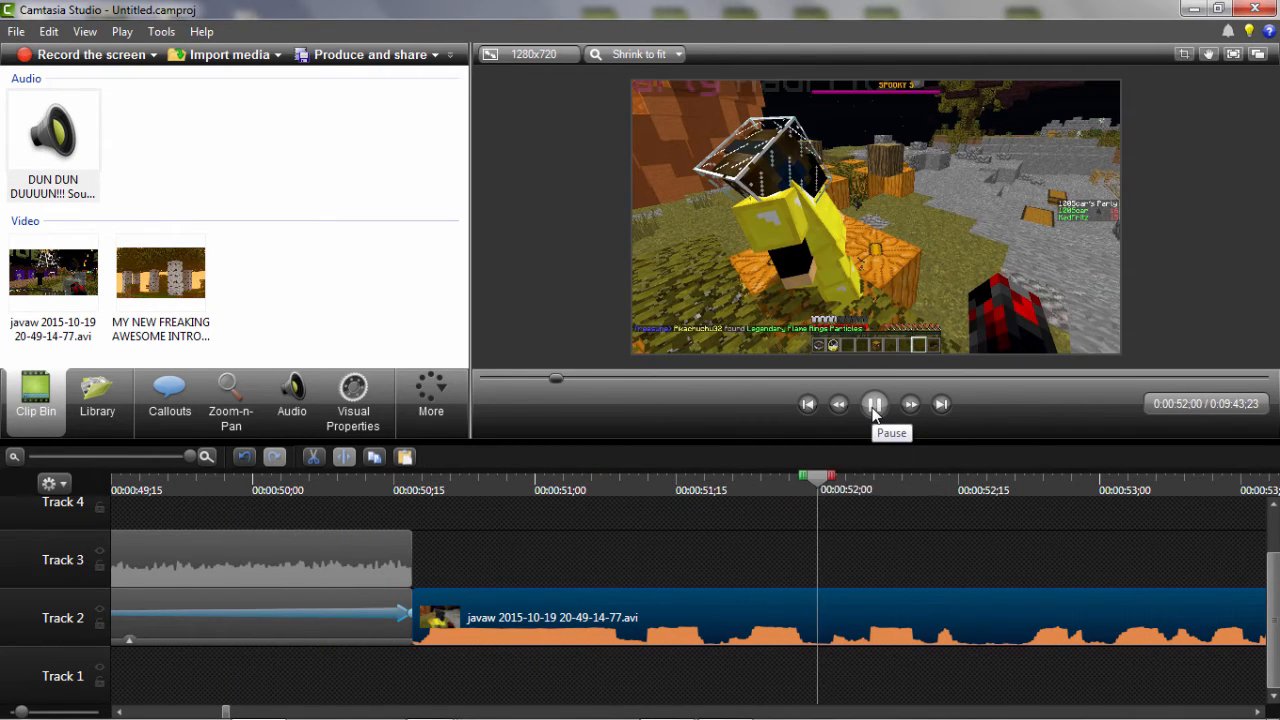
click(874, 408)
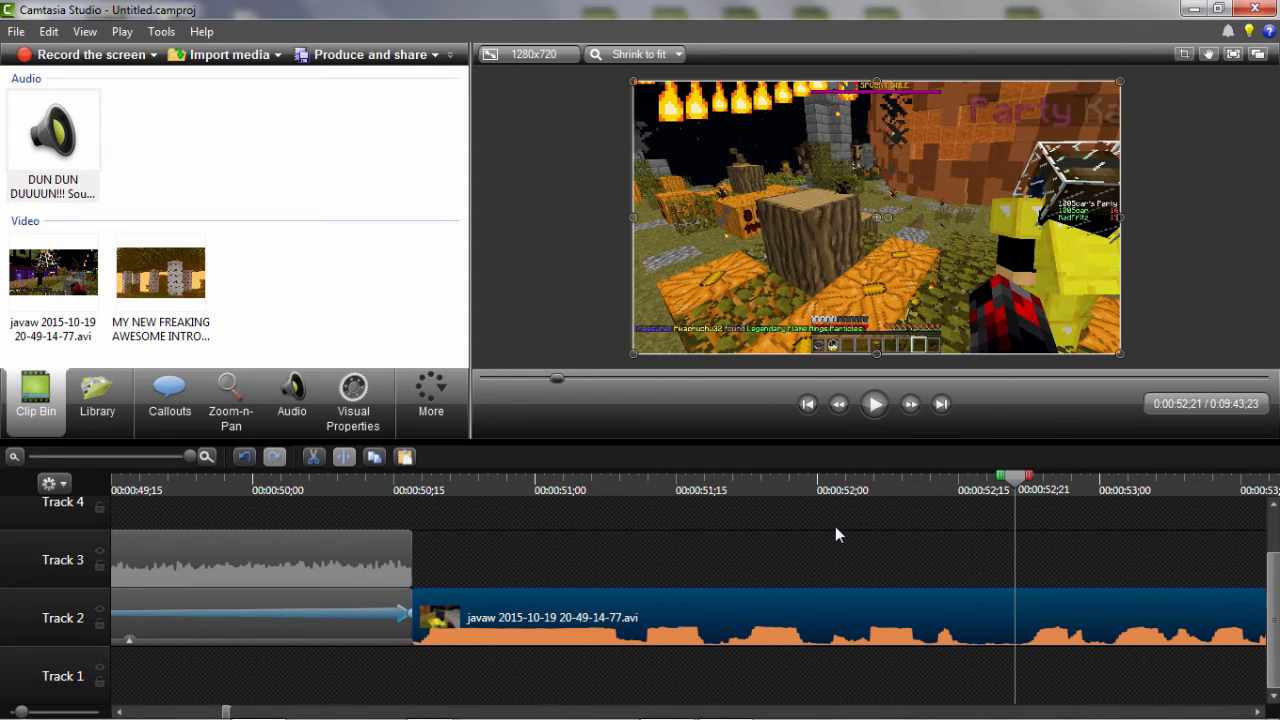
Delete the remaining gameplay footage after the rotating clip on Track 2 and move the playhead to 0:00:51;02
click(907, 559)
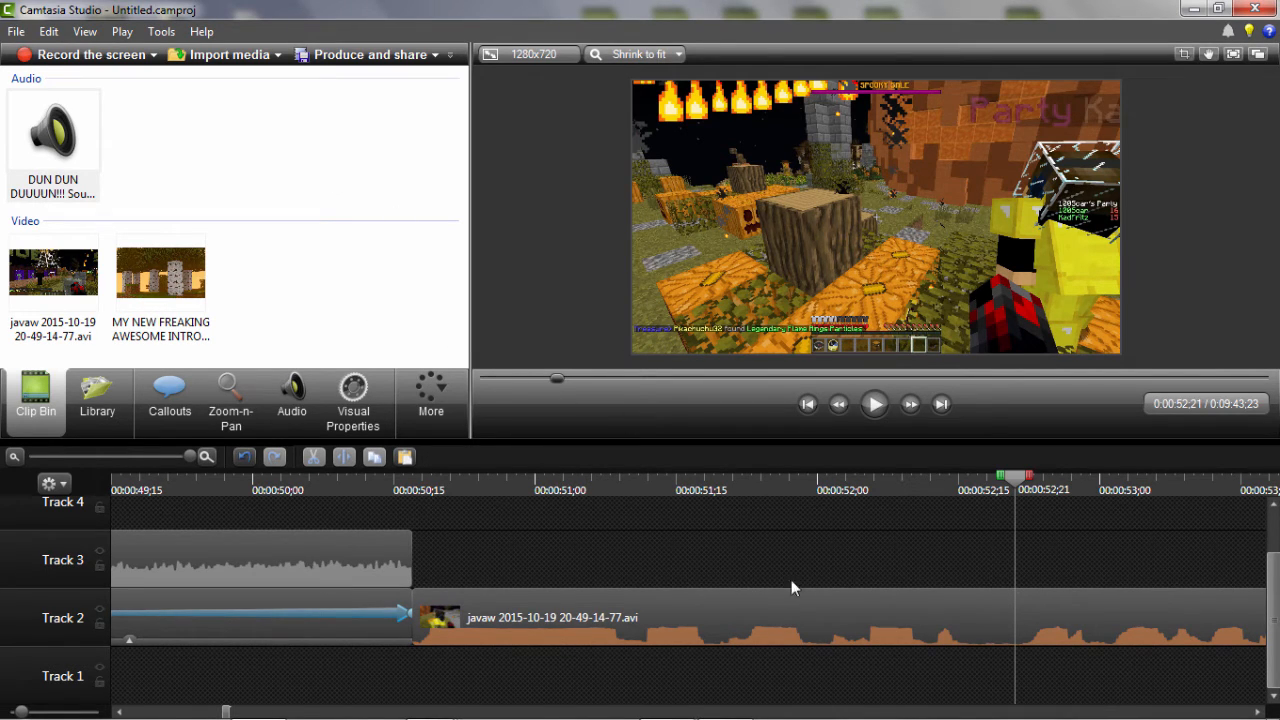
right_click(791, 611)
click(836, 300)
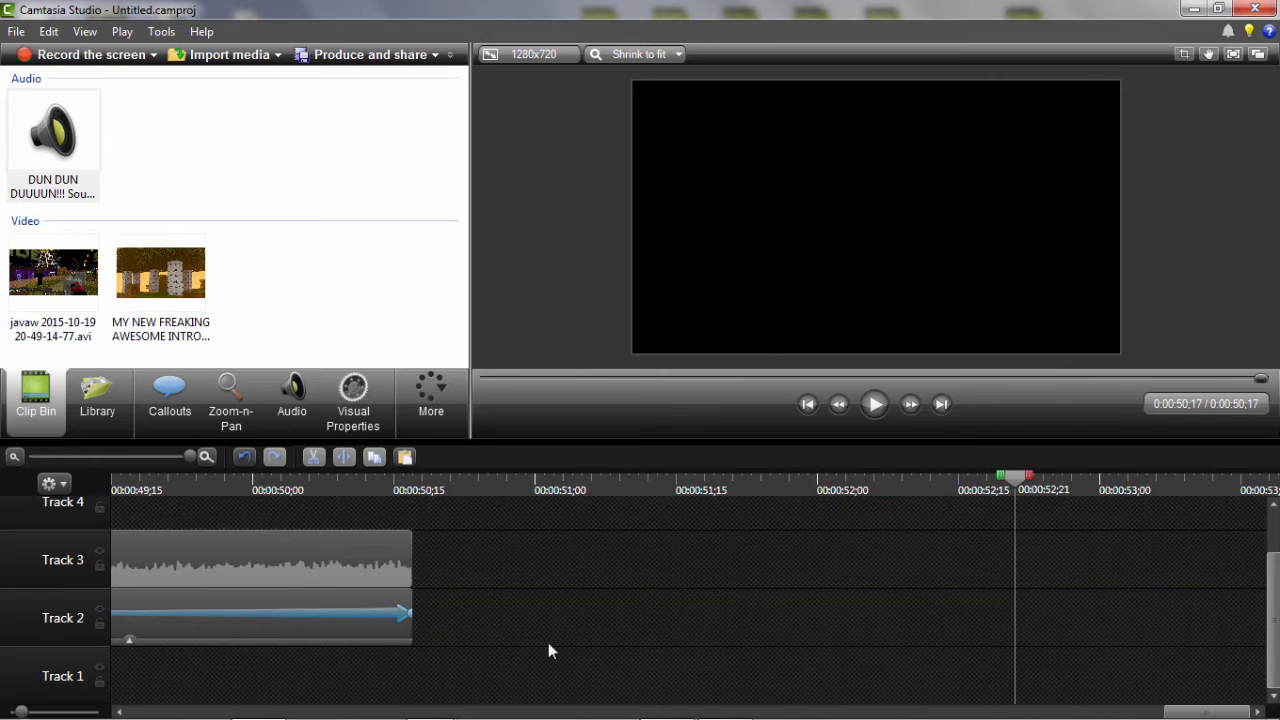
drag(983, 485, 552, 486)
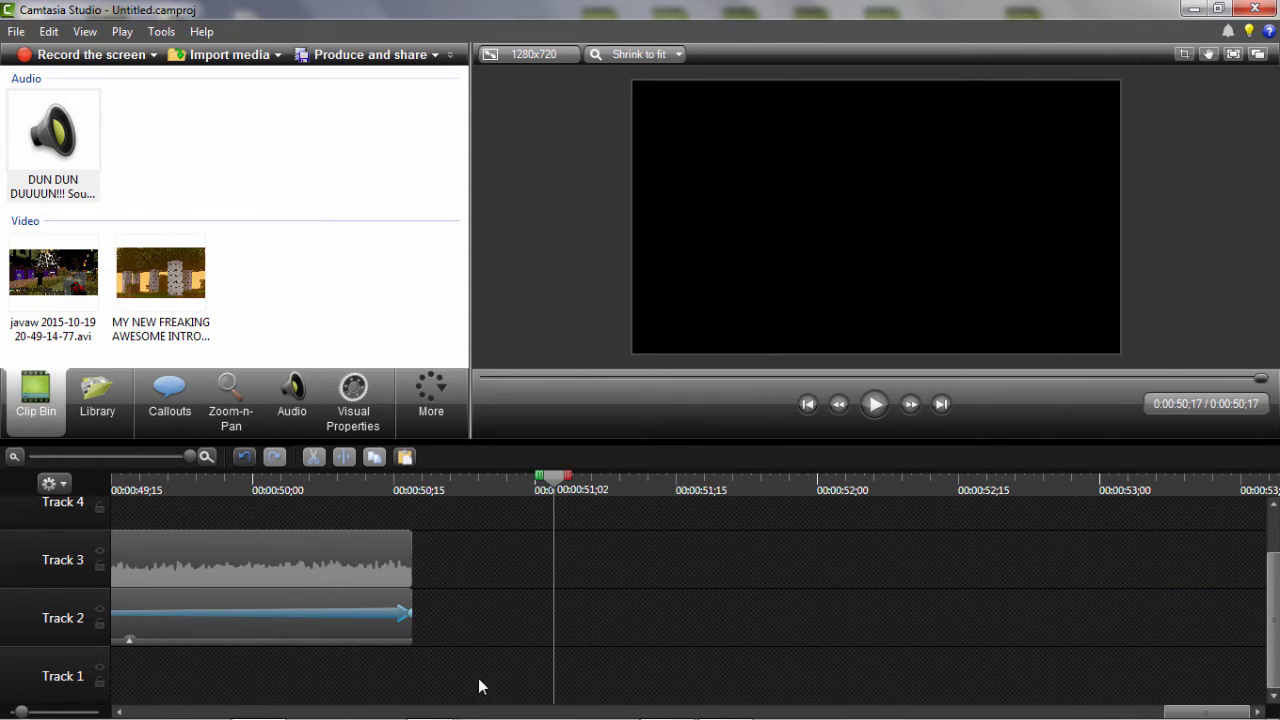
Import the batman, blueberry and carrot 2 images from the 100scar pictures folder into the Clip Bin
mouse_move(418, 712)
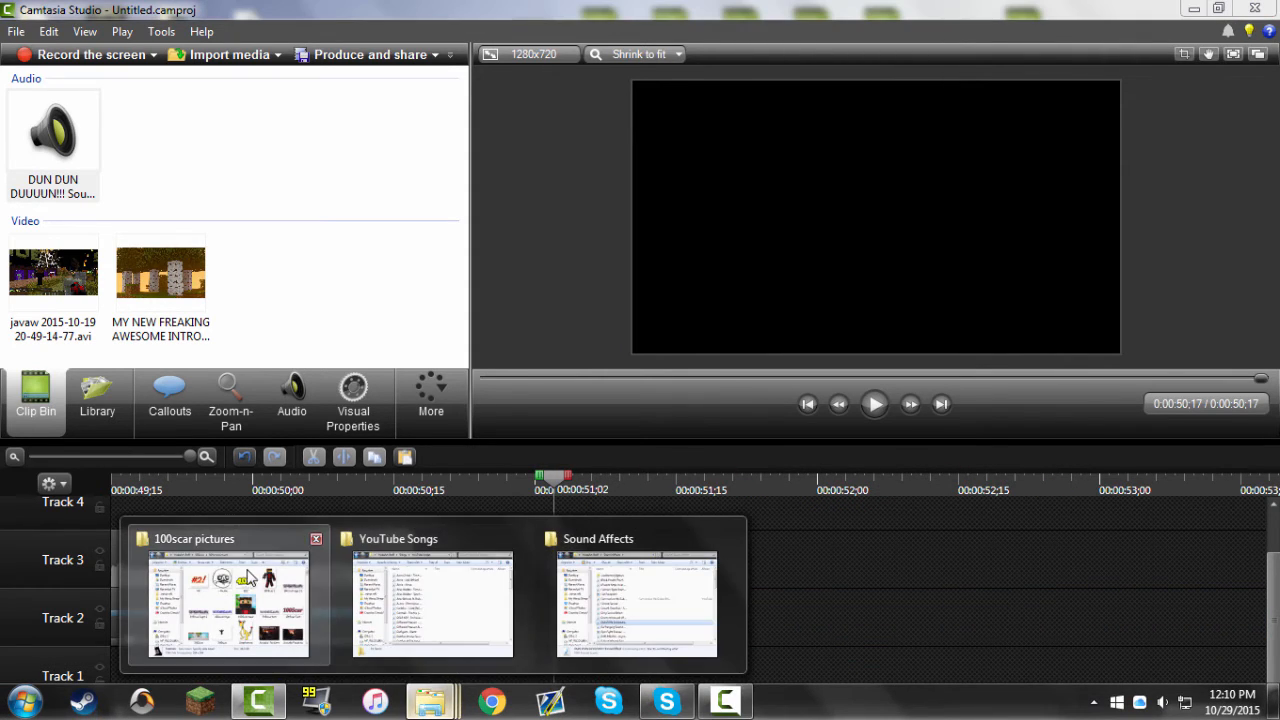
click(248, 578)
scroll(915, 365, down, 3)
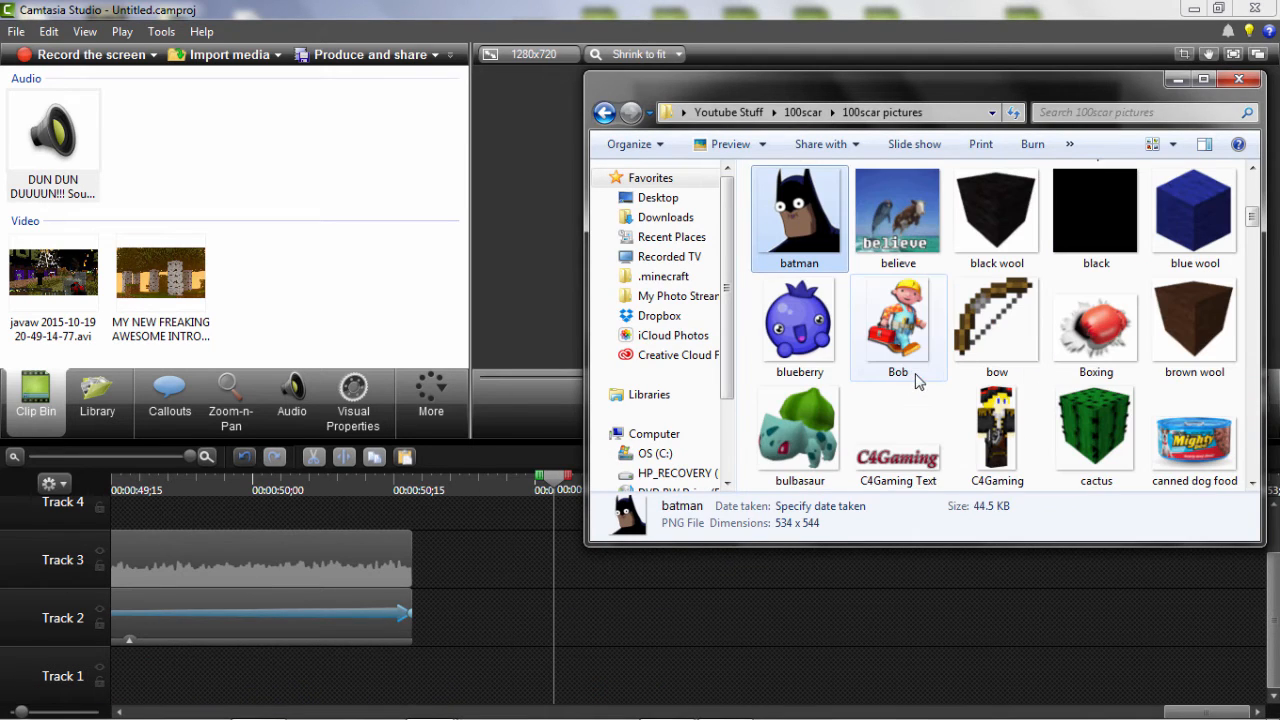
drag(779, 258, 434, 163)
drag(790, 330, 323, 233)
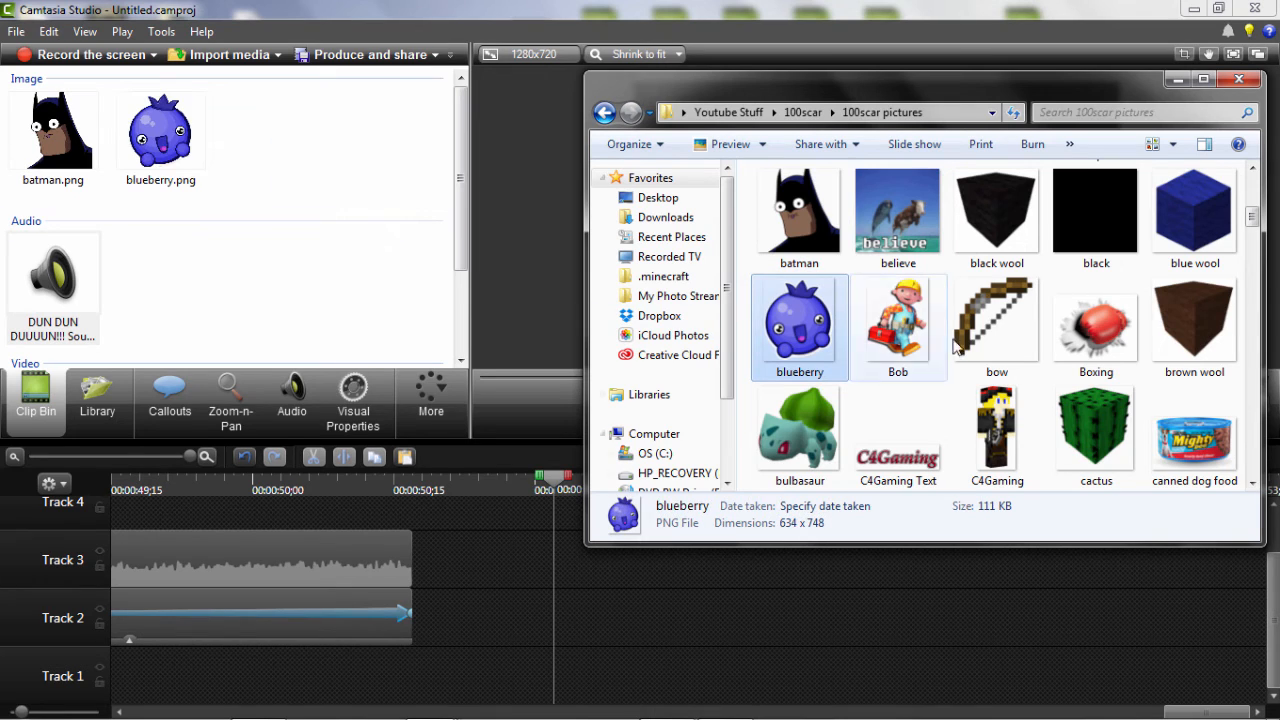
scroll(918, 322, down, 2)
drag(800, 310, 330, 160)
click(1177, 80)
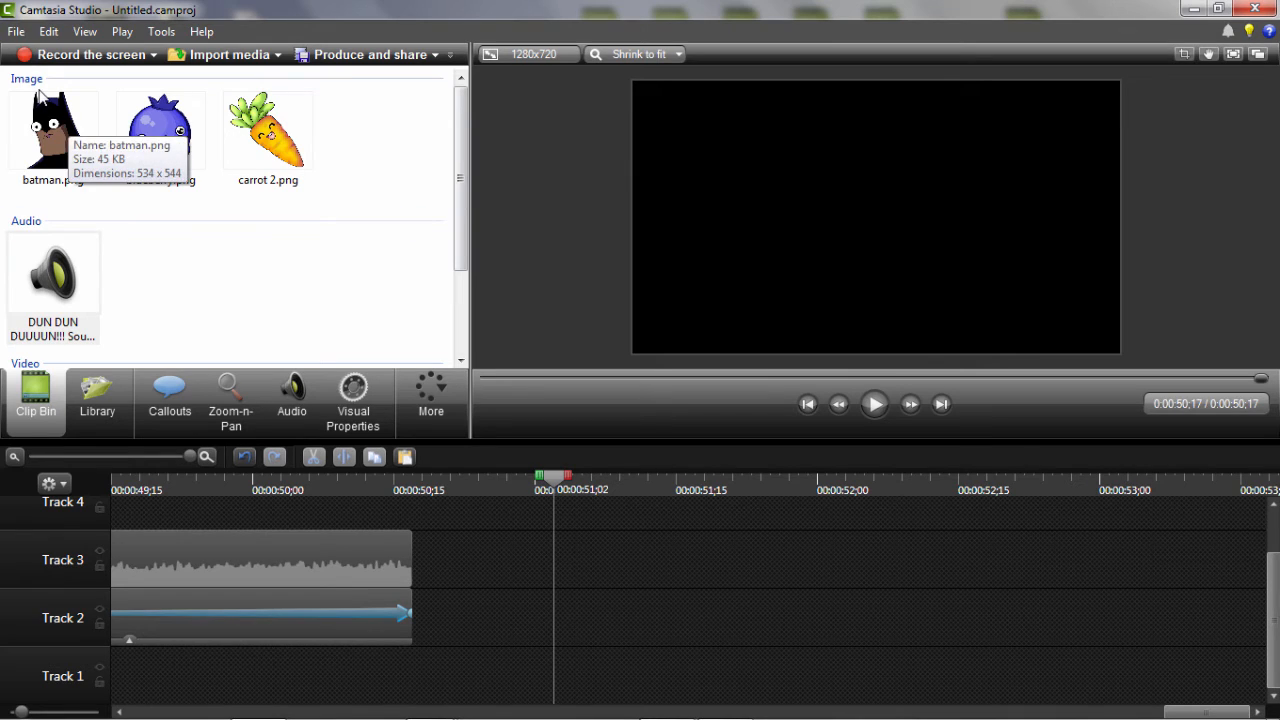
Place batman.png on Track 3 starting at 0:00:43;18, above the gameplay footage
drag(85, 148, 443, 479)
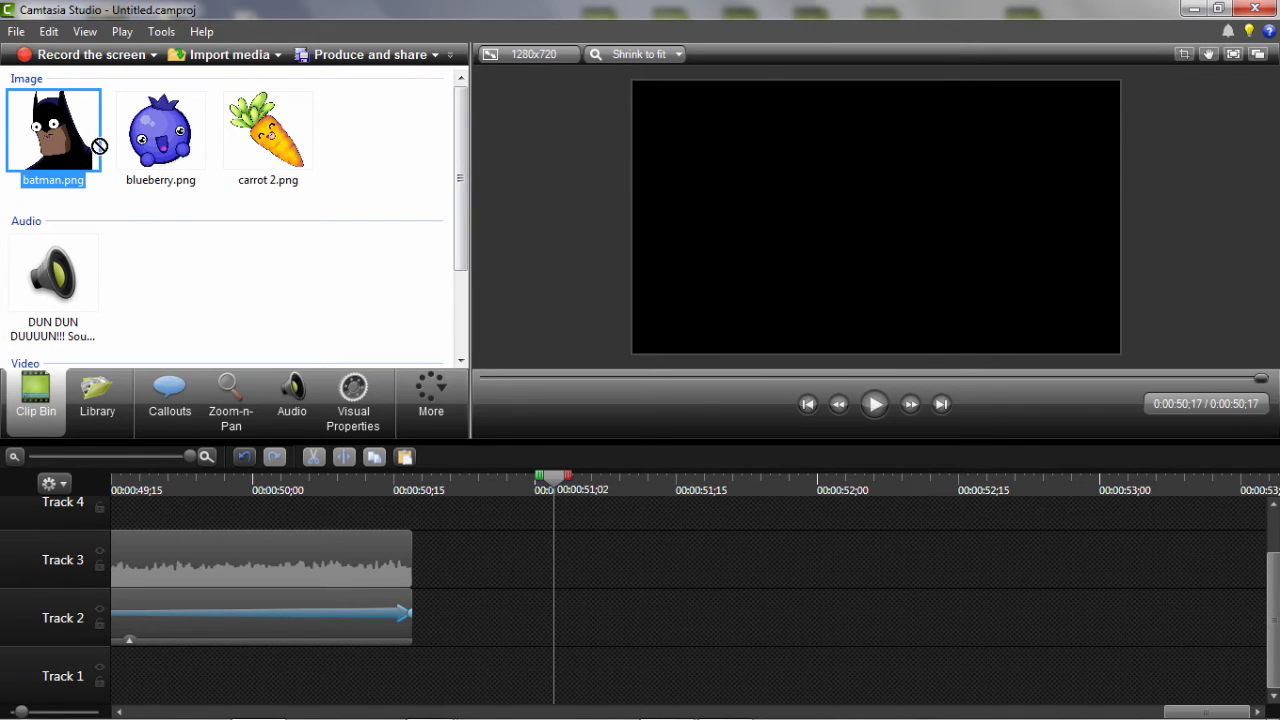
drag(553, 480, 268, 526)
drag(87, 104, 203, 309)
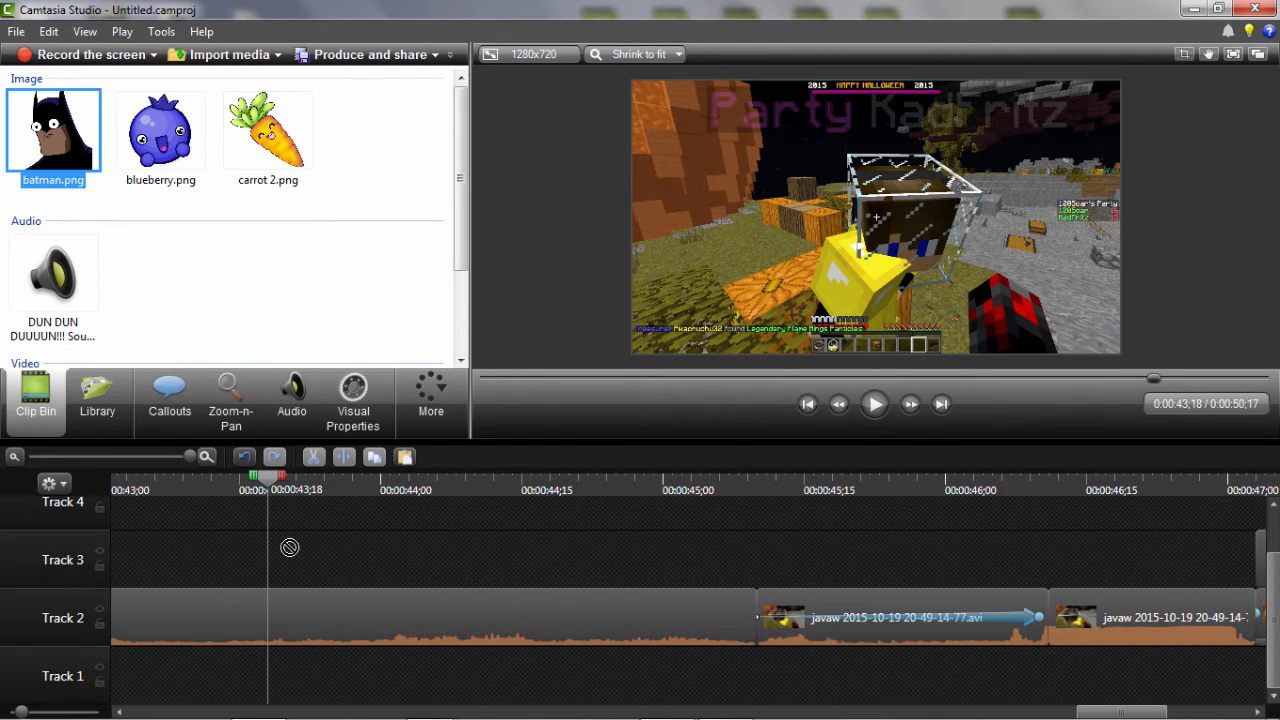
drag(300, 558, 378, 576)
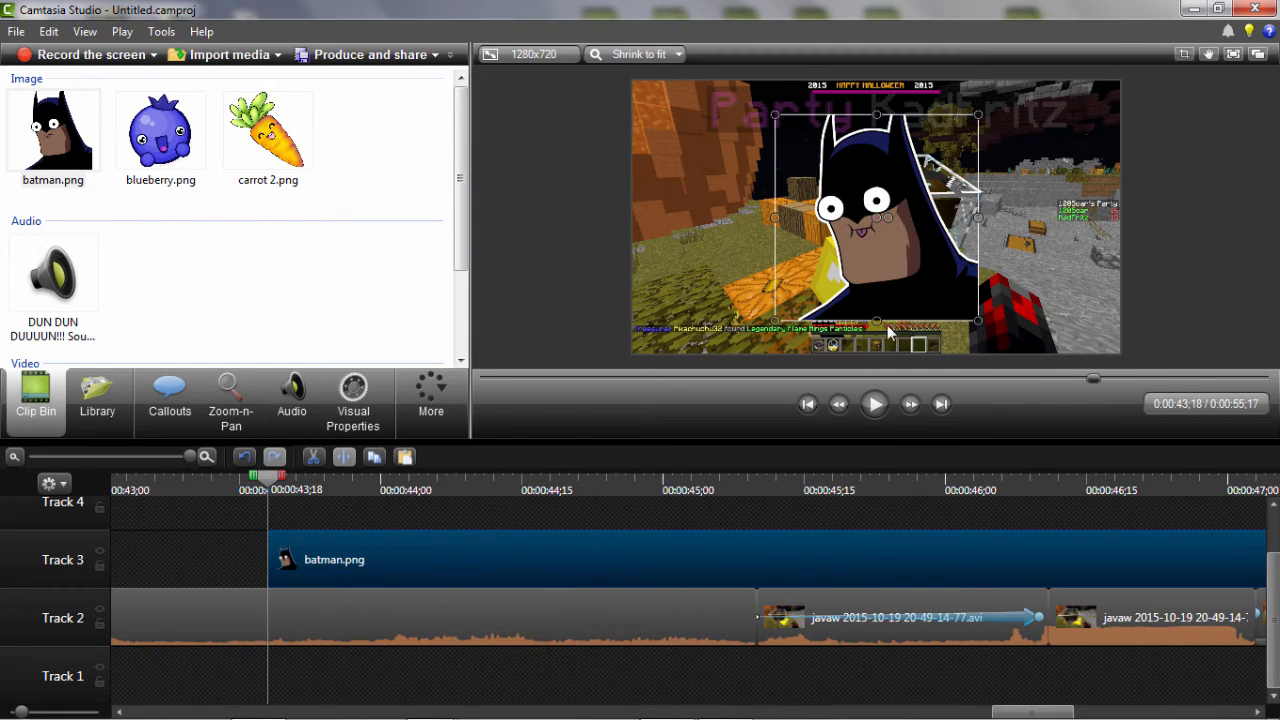
Shrink batman.png to about 75% scale, reposition it to about X 87, Y 14, and preview it over the footage
drag(775, 320, 822, 282)
drag(940, 236, 950, 246)
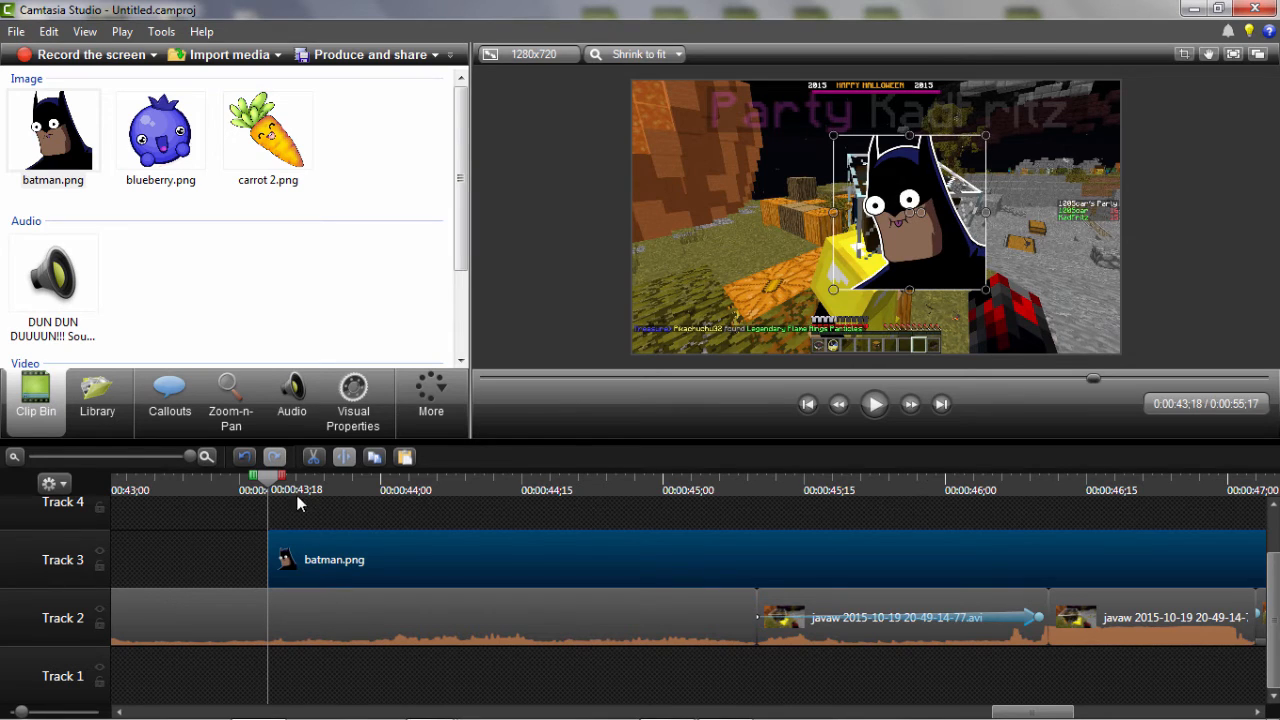
click(873, 404)
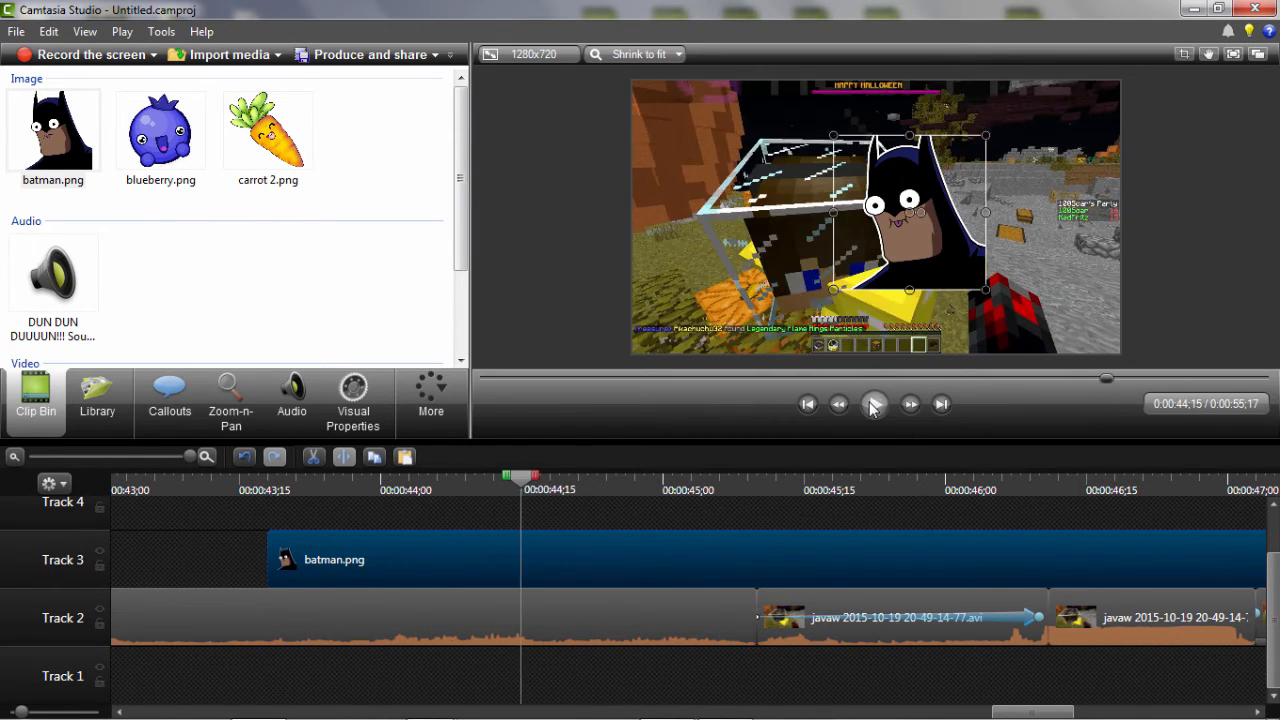
click(873, 404)
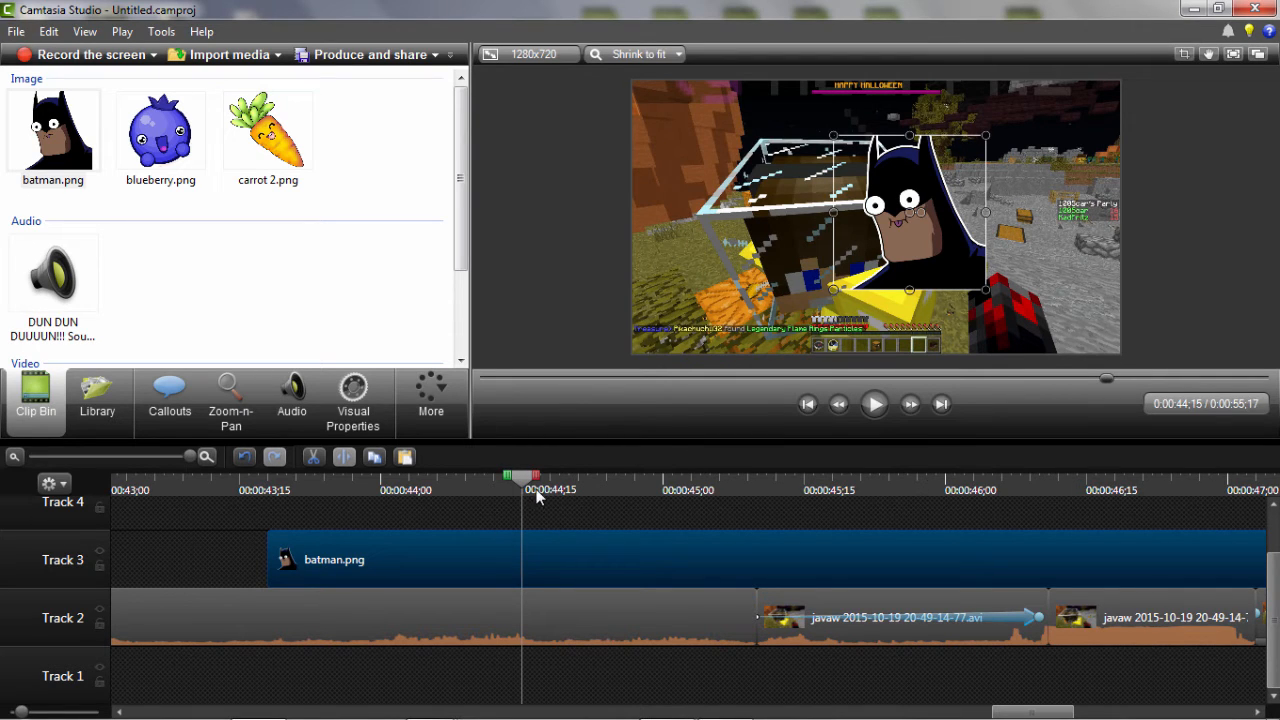
Split the batman.png clip on Track 3 at 0:00:44;22 and delete the part after the split
drag(524, 478, 588, 480)
right_click(598, 491)
click(628, 492)
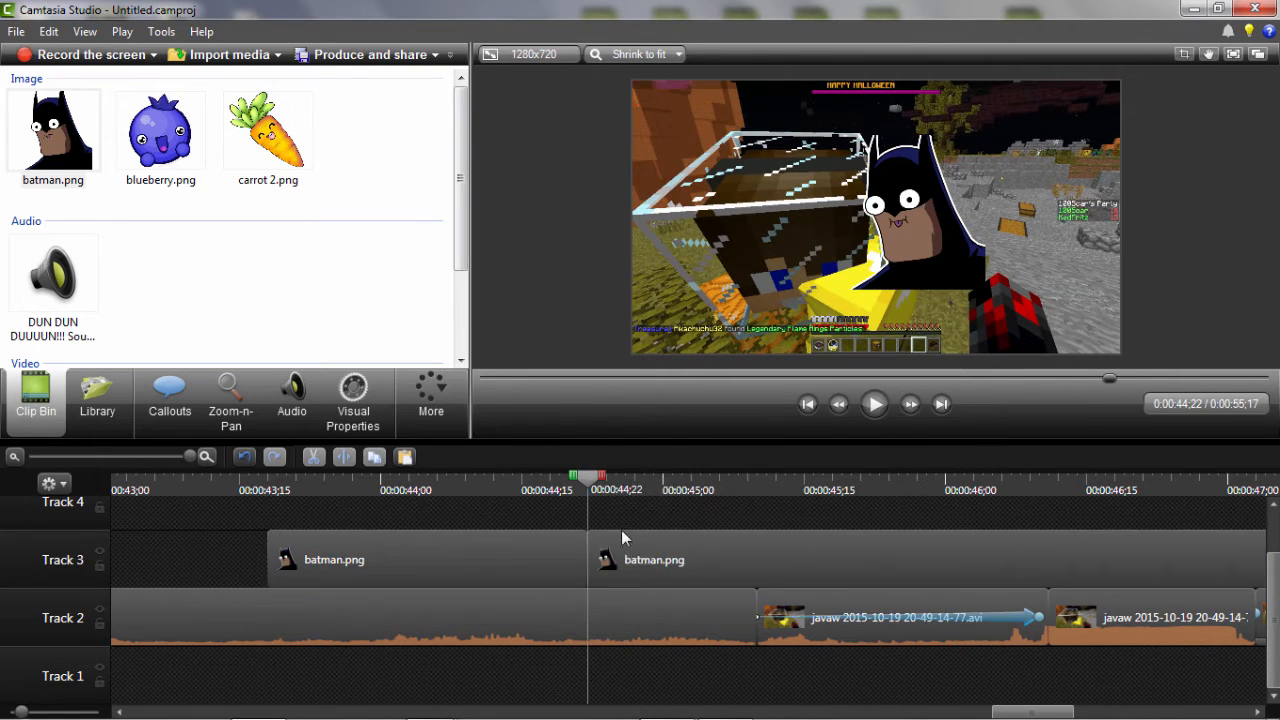
right_click(652, 565)
click(700, 330)
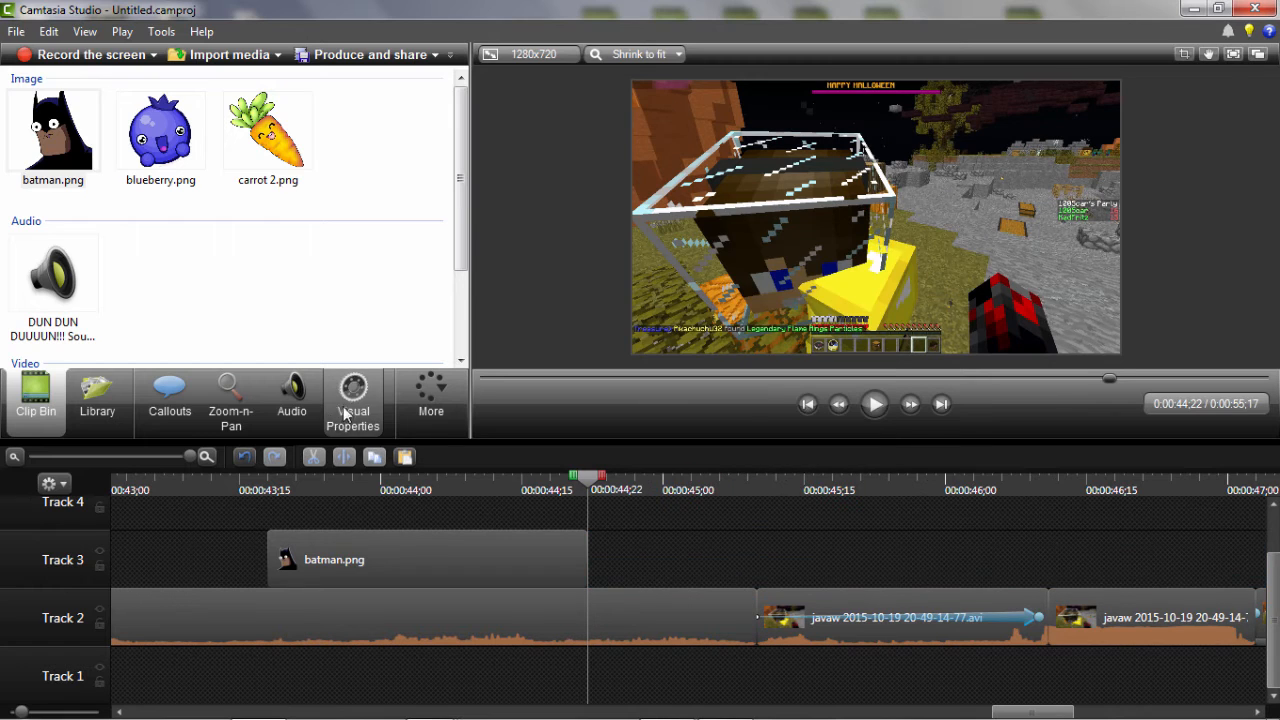
Open the visual properties of the shortened batman.png clip on Track 3
click(350, 419)
double_click(396, 548)
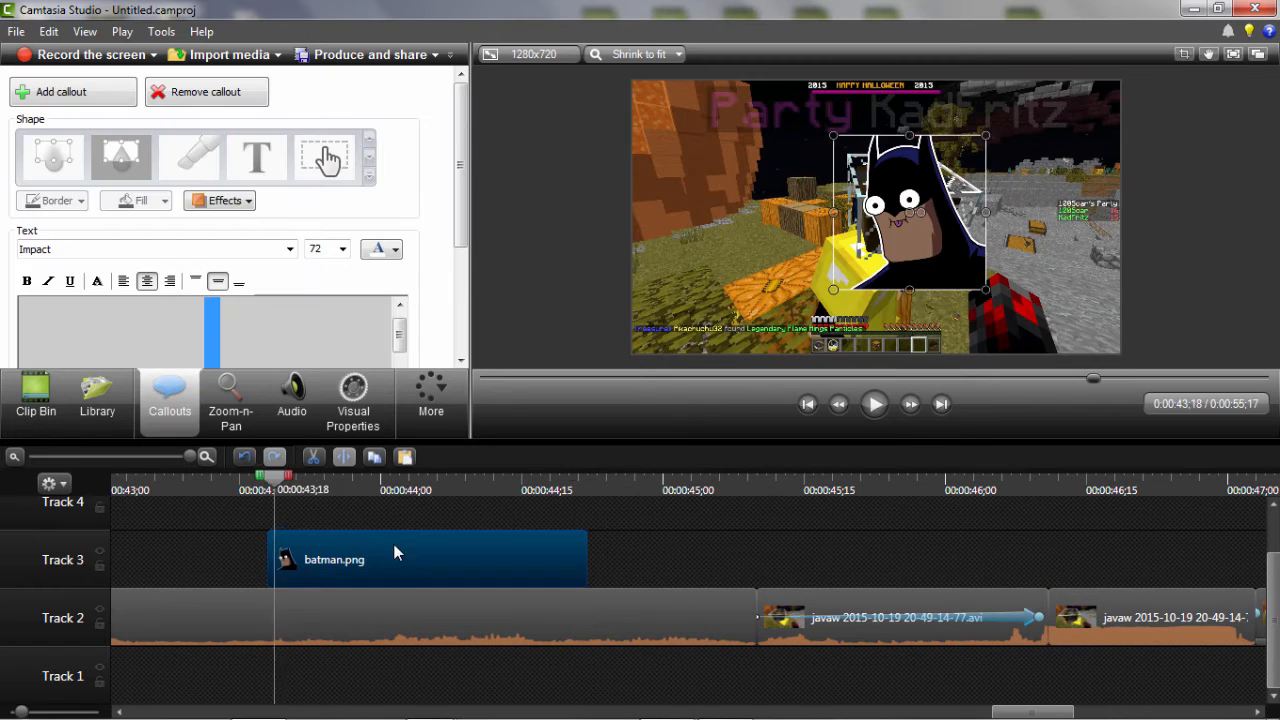
click(352, 400)
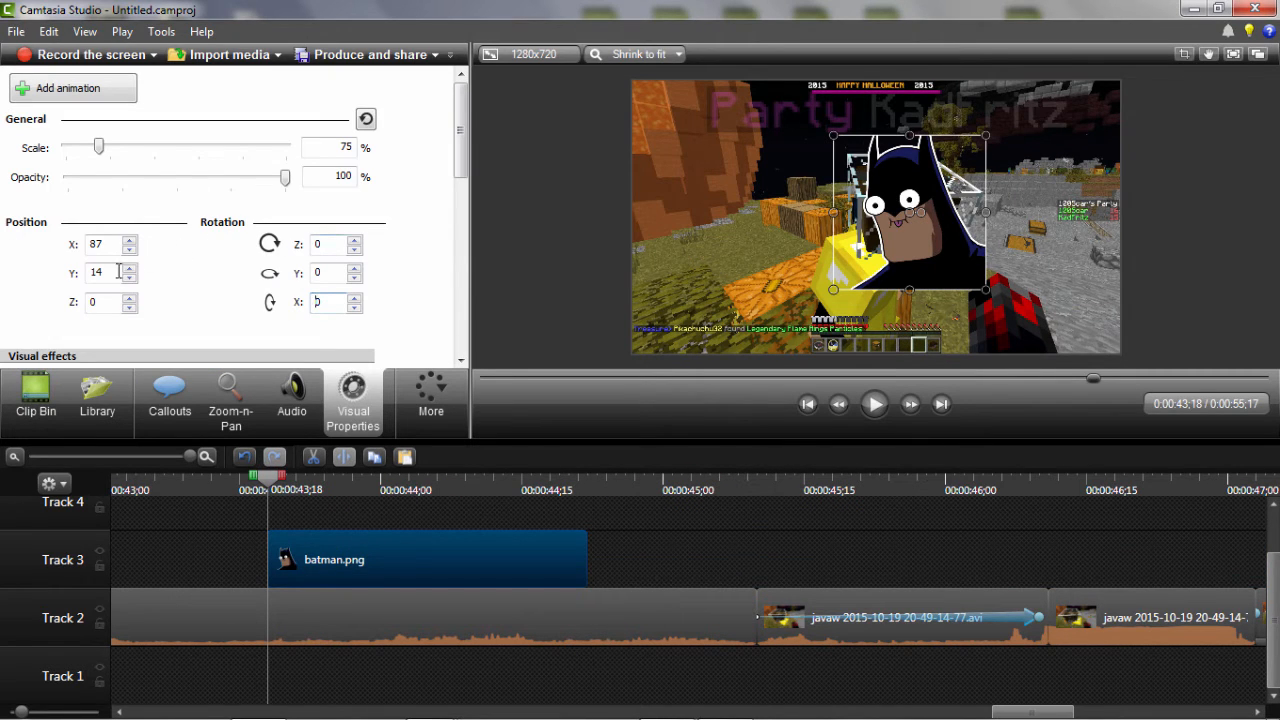
Delete the DUN DUN DUUUN sound effect clip at the end of Track 3
click(36, 394)
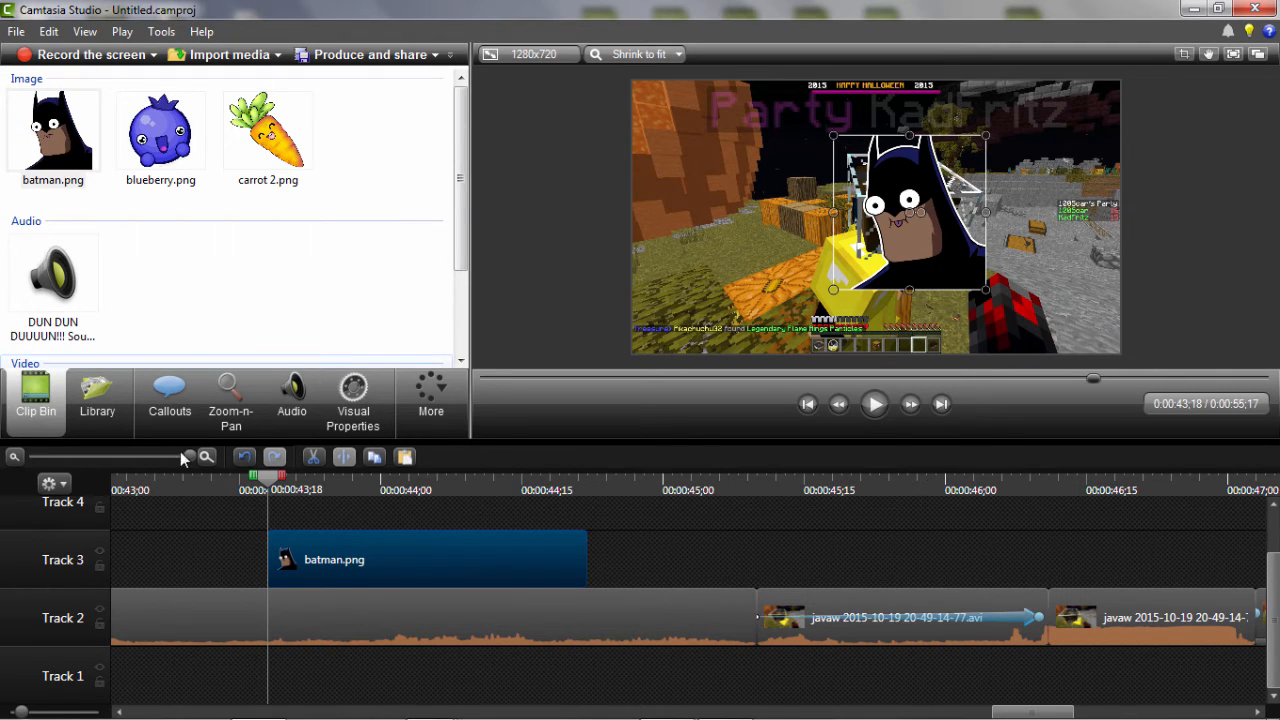
drag(187, 456, 90, 456)
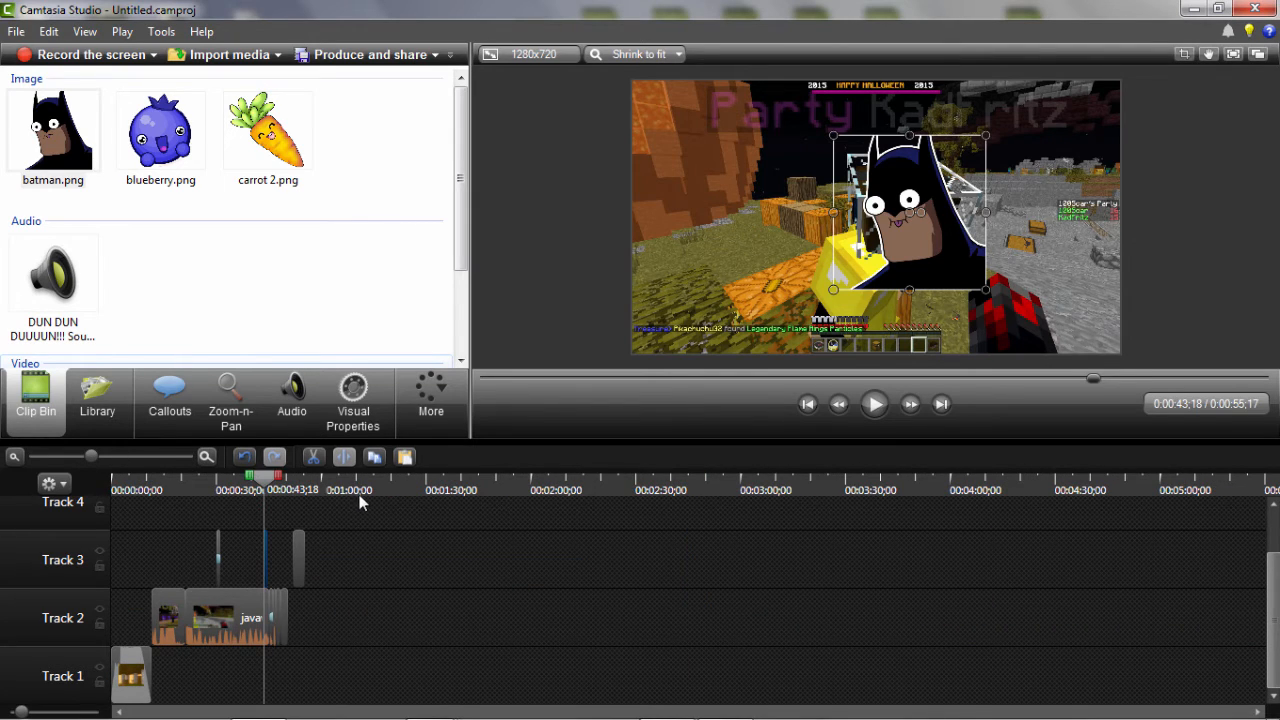
click(350, 492)
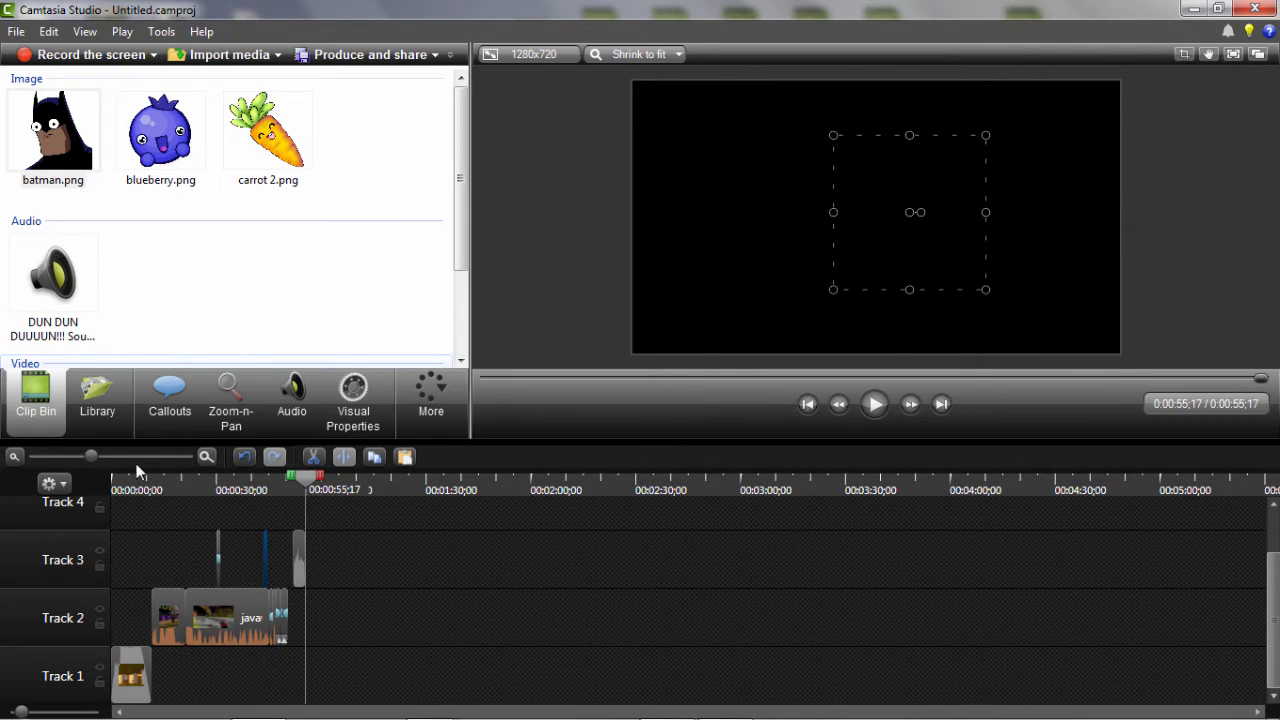
drag(94, 456, 161, 463)
right_click(731, 565)
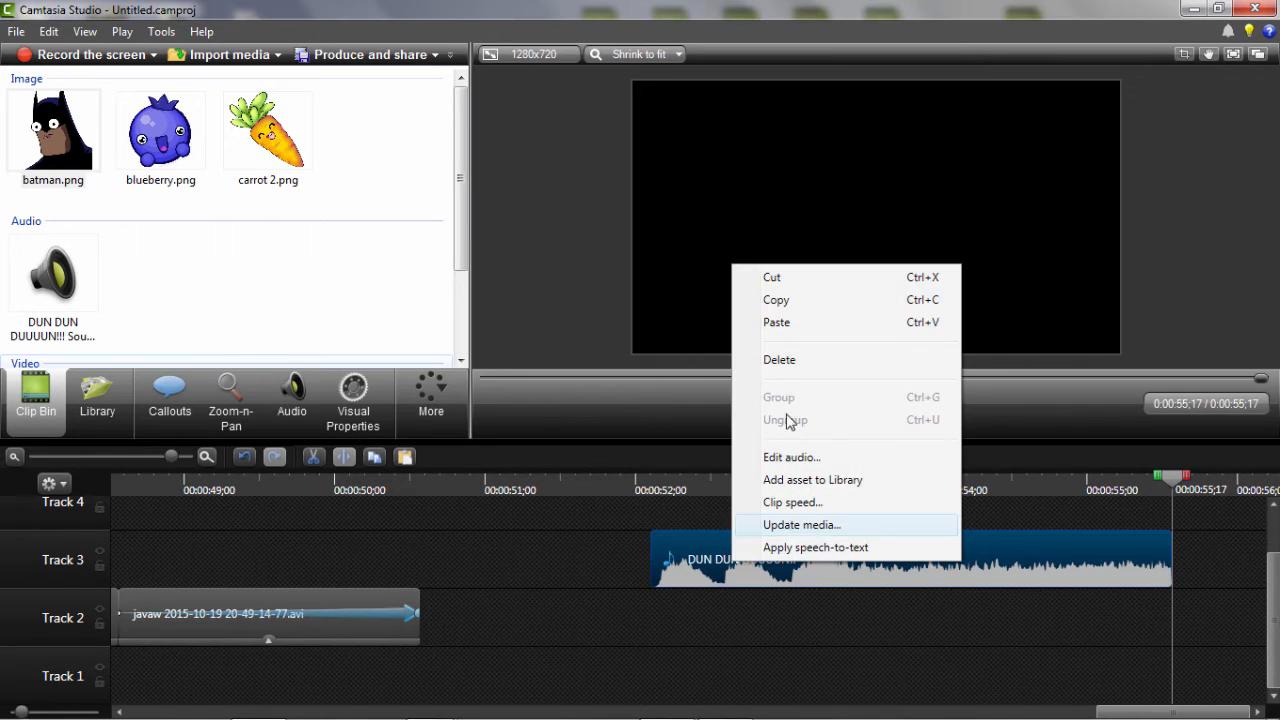
click(792, 362)
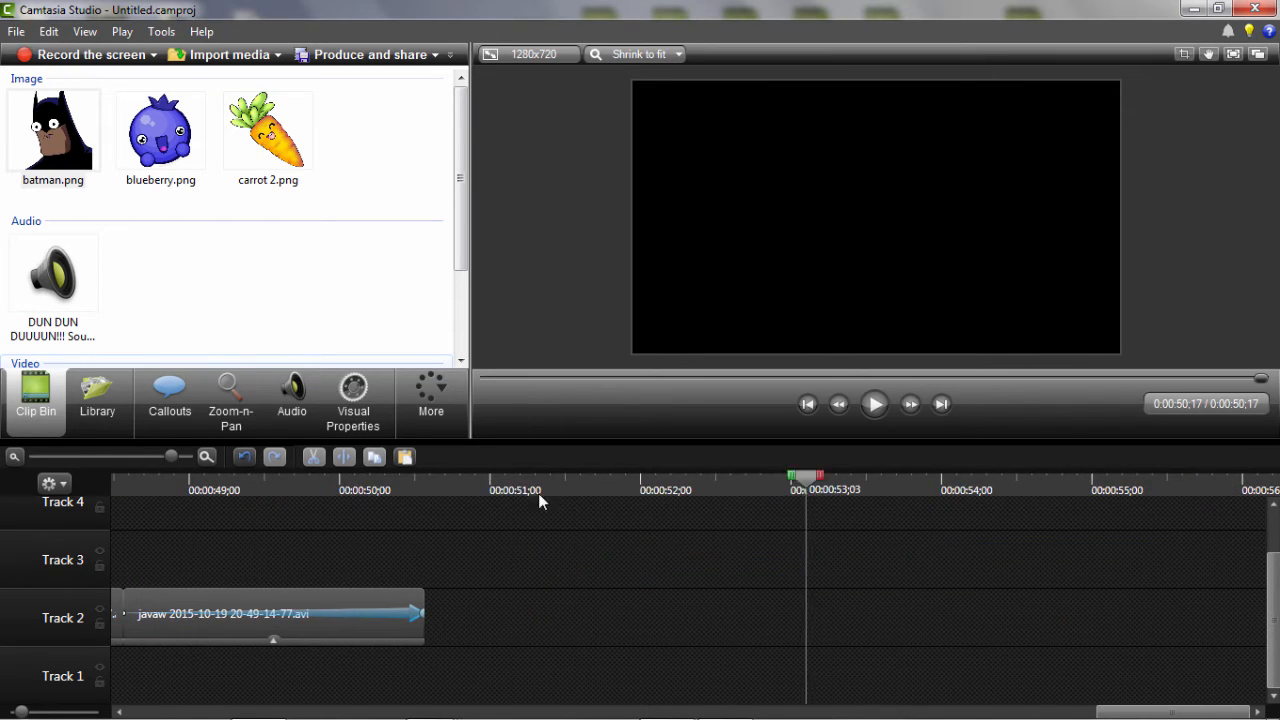
Place batman.png on Track 3 and blueberry.png on Track 4 at 0:00:50;17, stretch Batman to full canvas height, and position them on opposite sides
drag(60, 135, 482, 560)
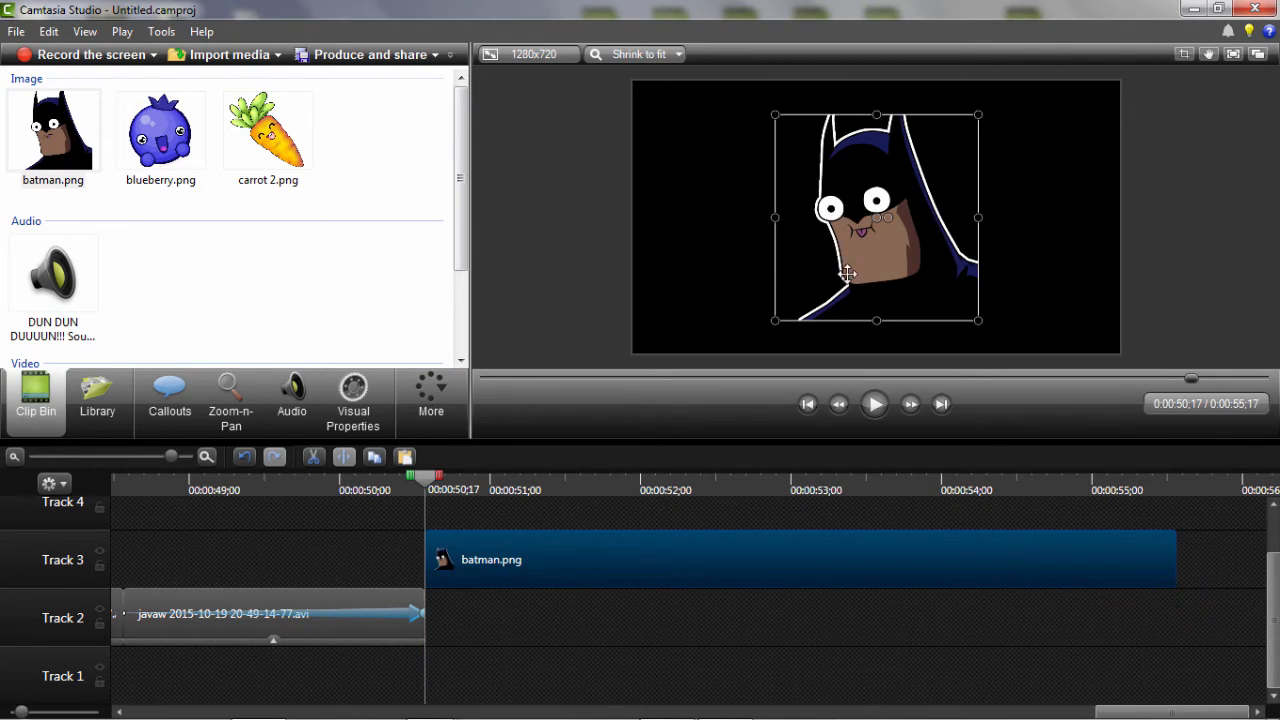
drag(723, 243, 733, 352)
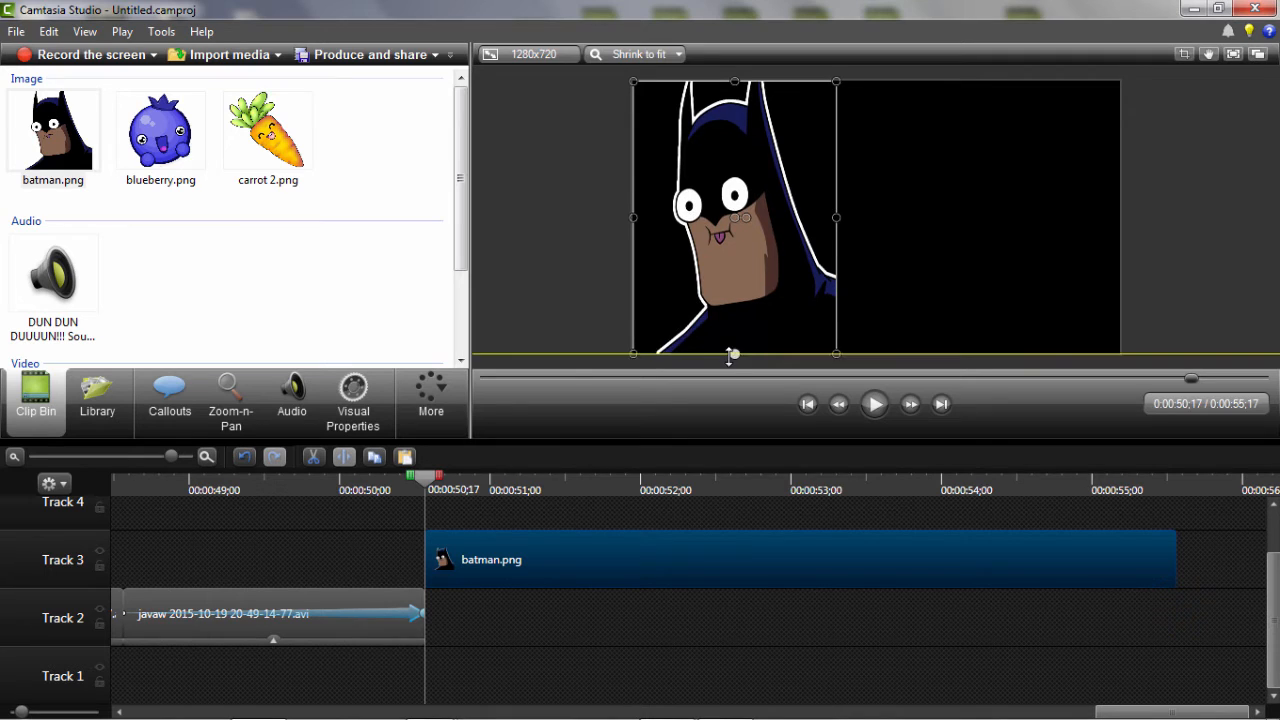
drag(160, 135, 487, 526)
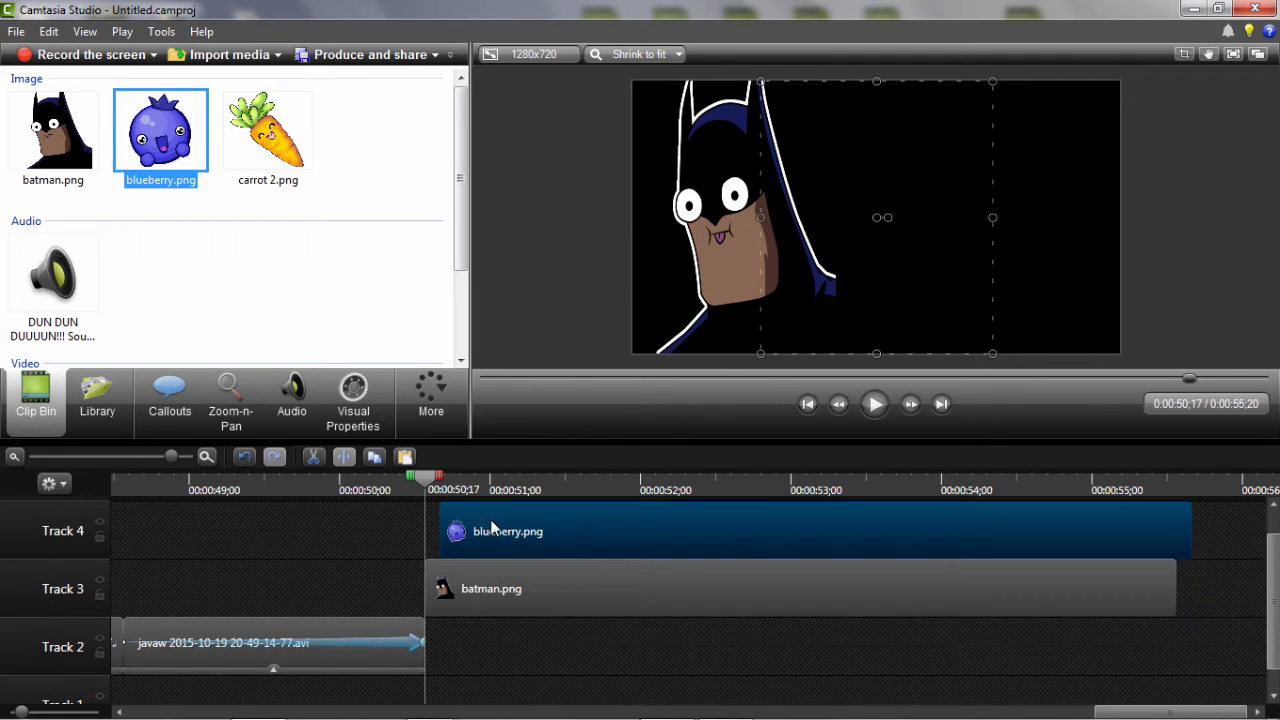
drag(889, 290, 969, 290)
click(549, 628)
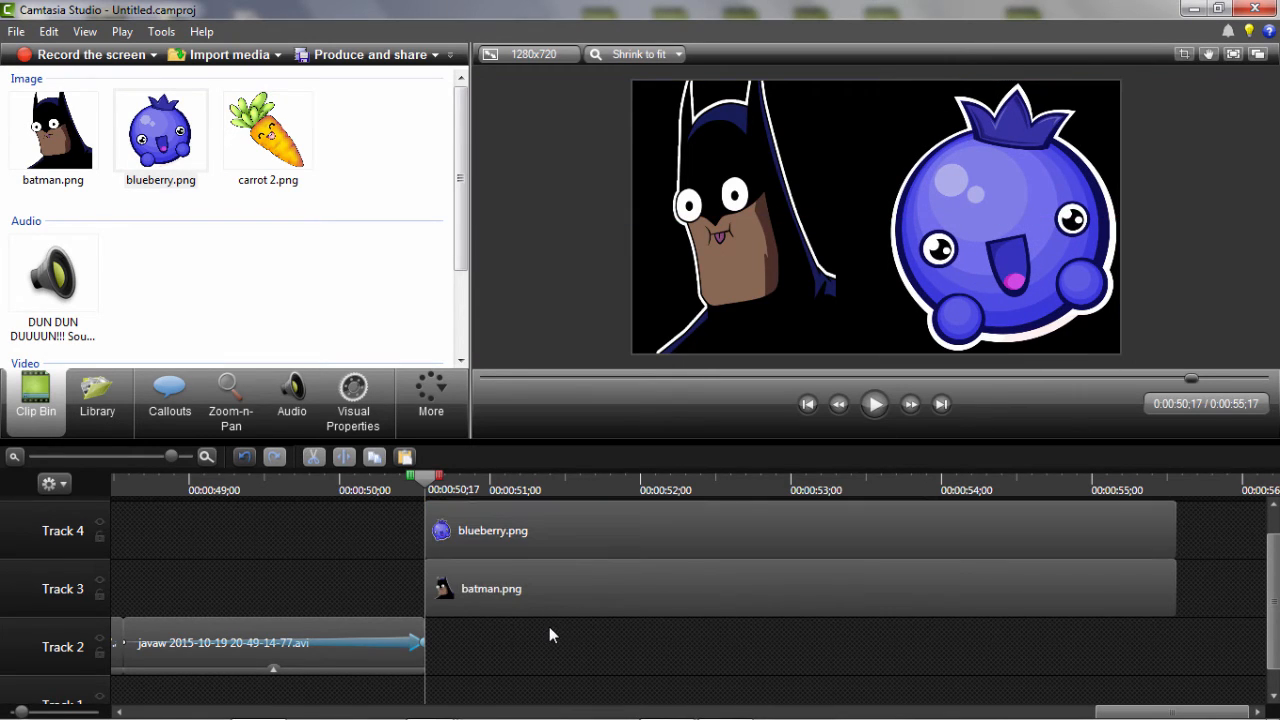
Place carrot 2.png on Track 5 at 0:00:50;17, shrink it to fit between Batman and the blueberry, and preview the composition
scroll(547, 622, up, 1)
drag(273, 142, 298, 210)
drag(445, 535, 528, 525)
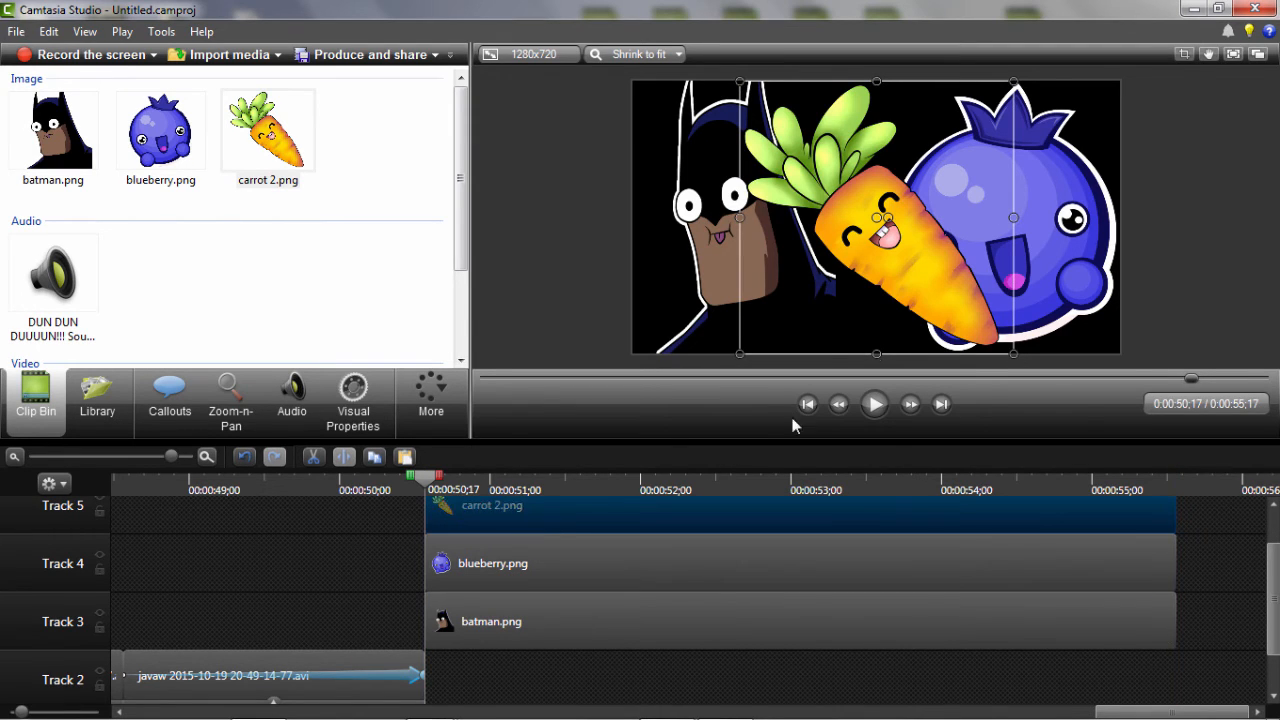
drag(740, 353, 852, 204)
click(632, 681)
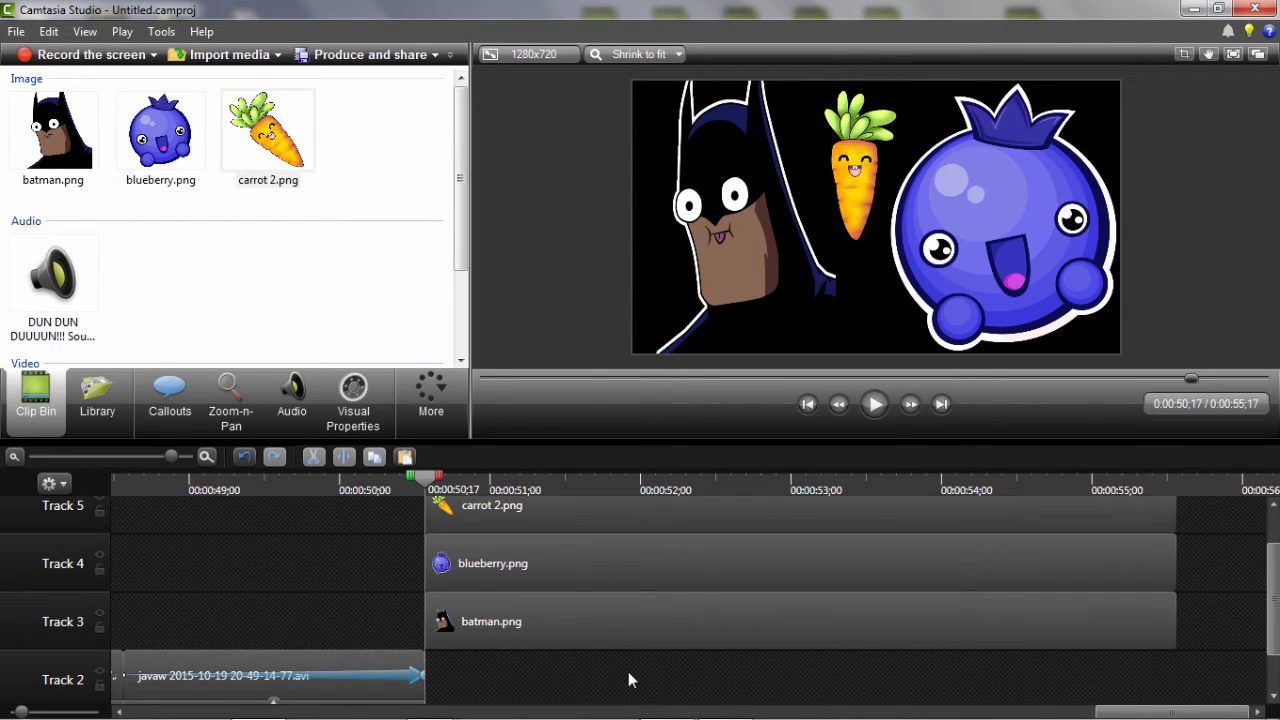
click(874, 404)
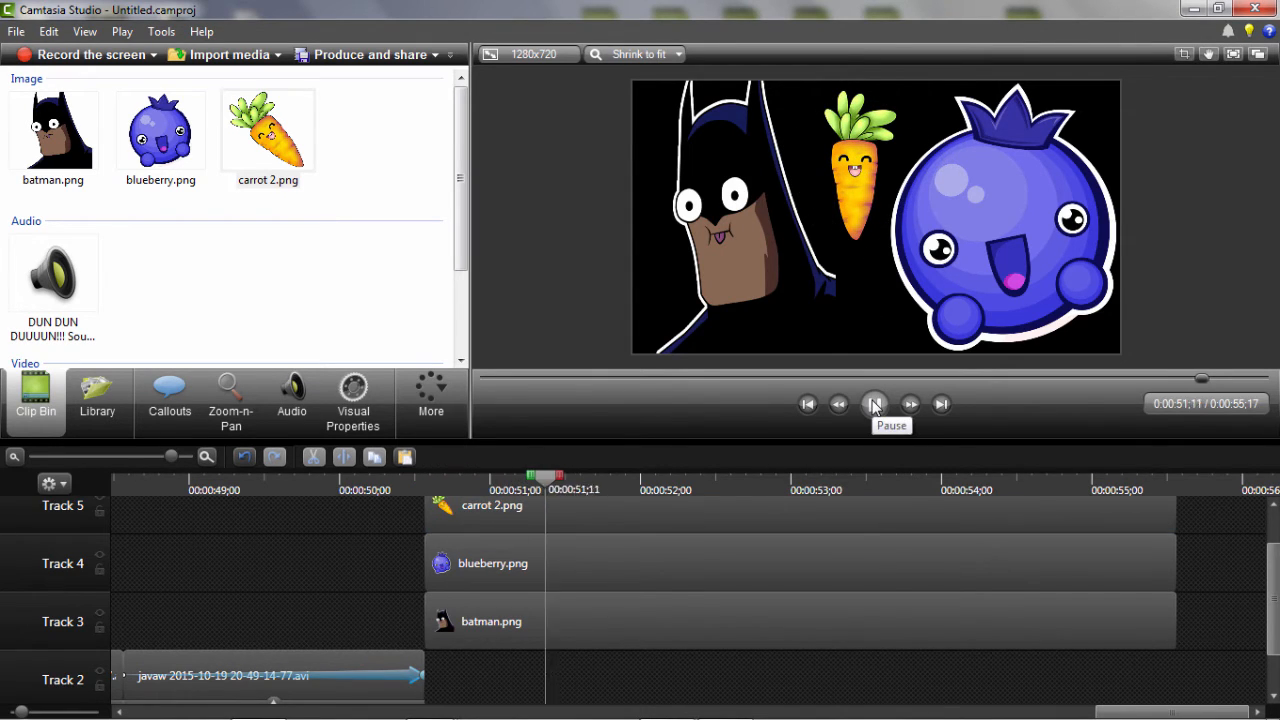
click(874, 404)
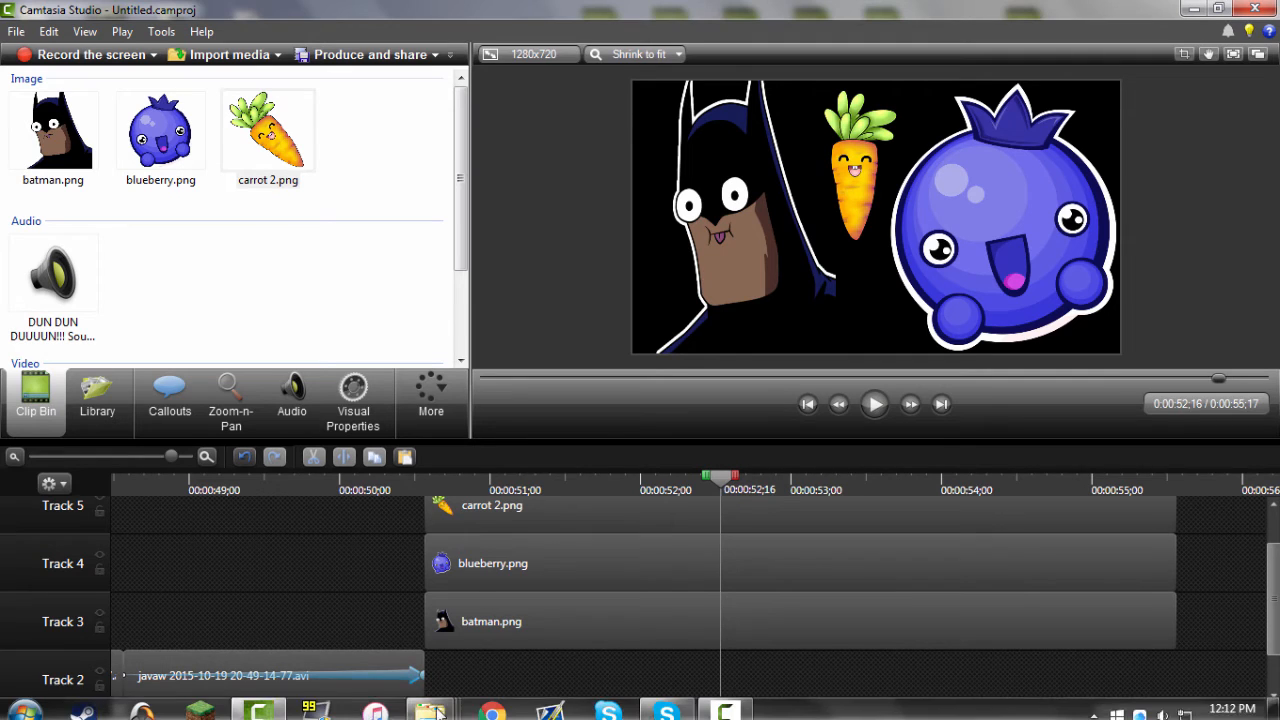
Import F-777 - Dance of The Violins.mp3 from the YouTube Songs folder into the project media
mouse_move(431, 700)
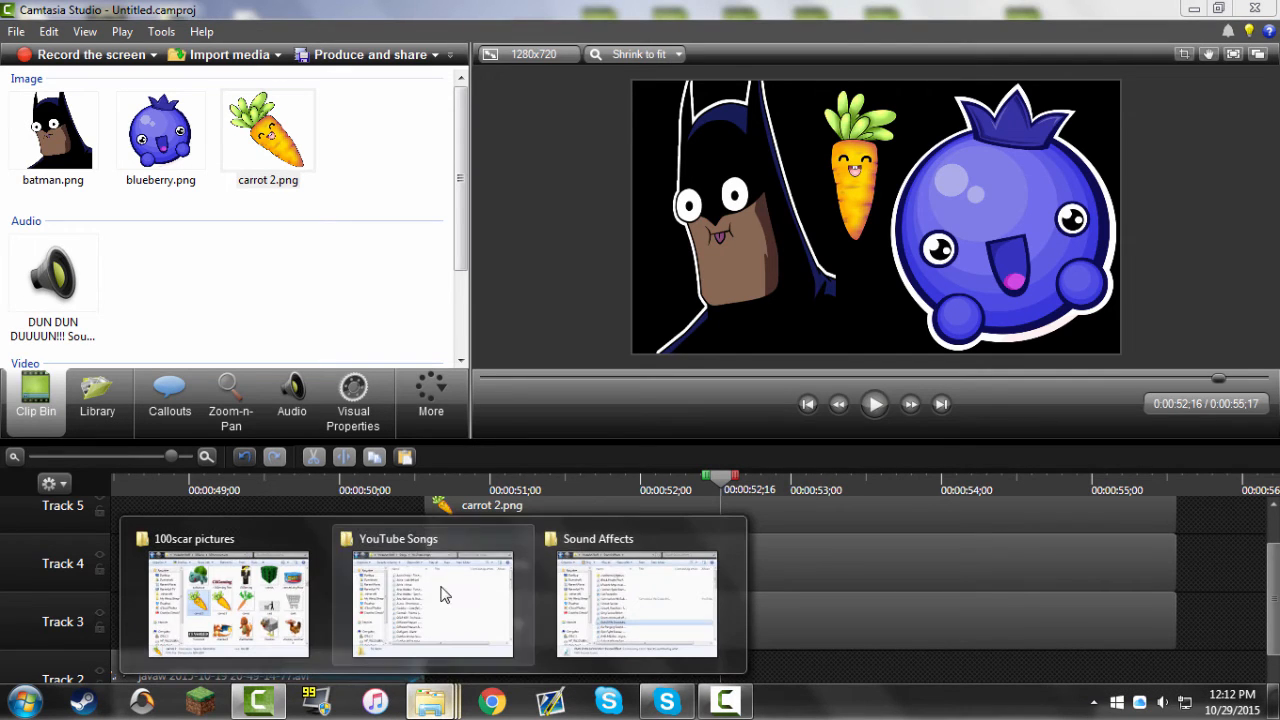
click(380, 592)
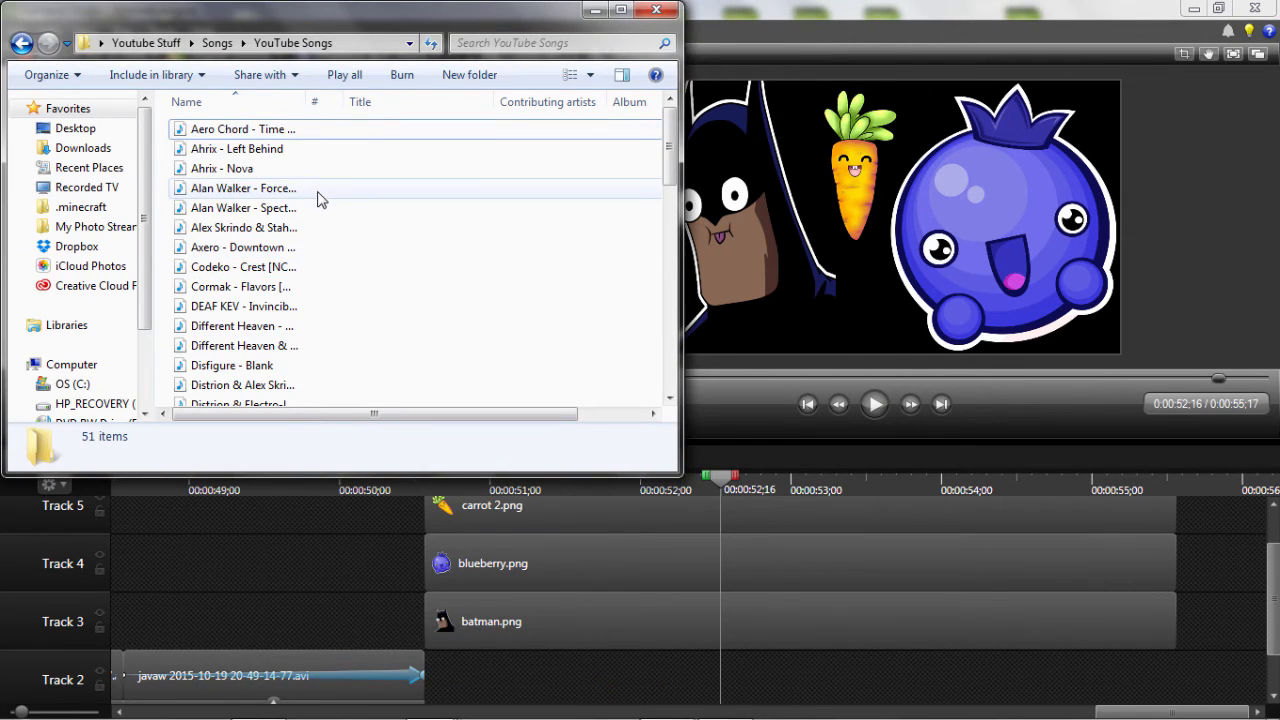
scroll(318, 198, down, 8)
scroll(318, 198, down, 6)
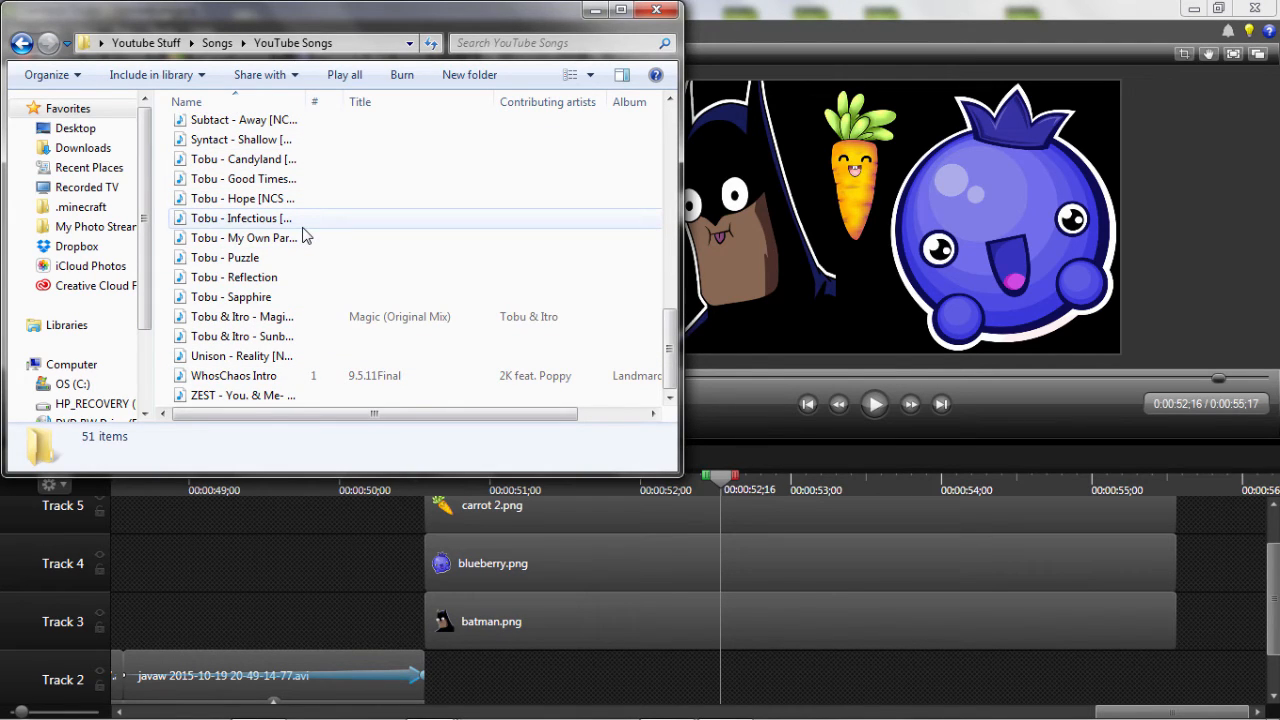
scroll(351, 334, up, 12)
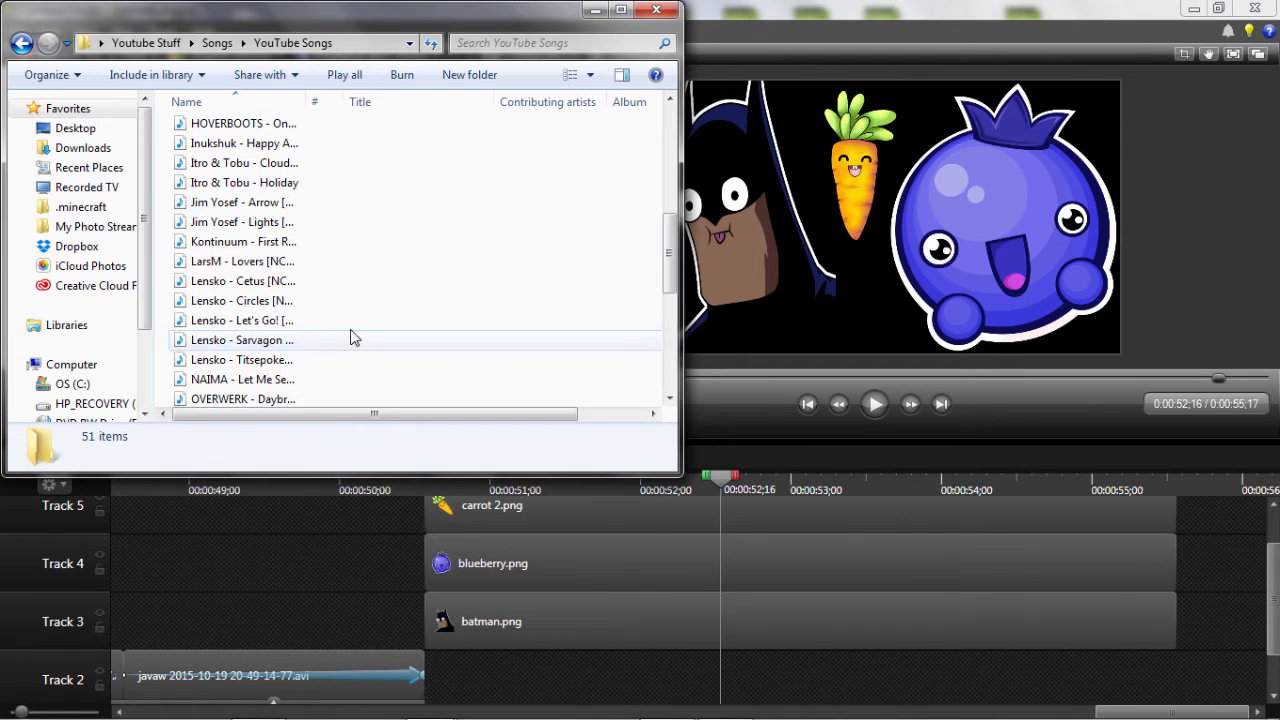
drag(520, 33, 894, 155)
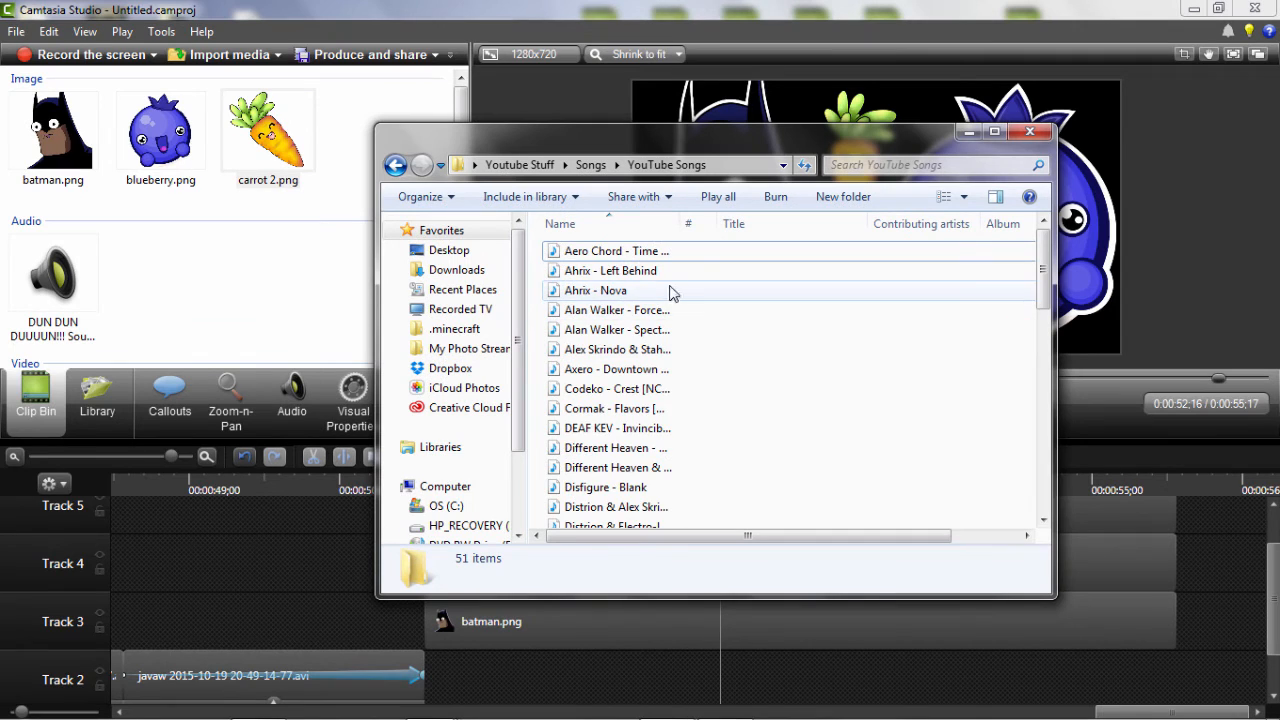
scroll(690, 320, down, 2)
drag(655, 483, 322, 273)
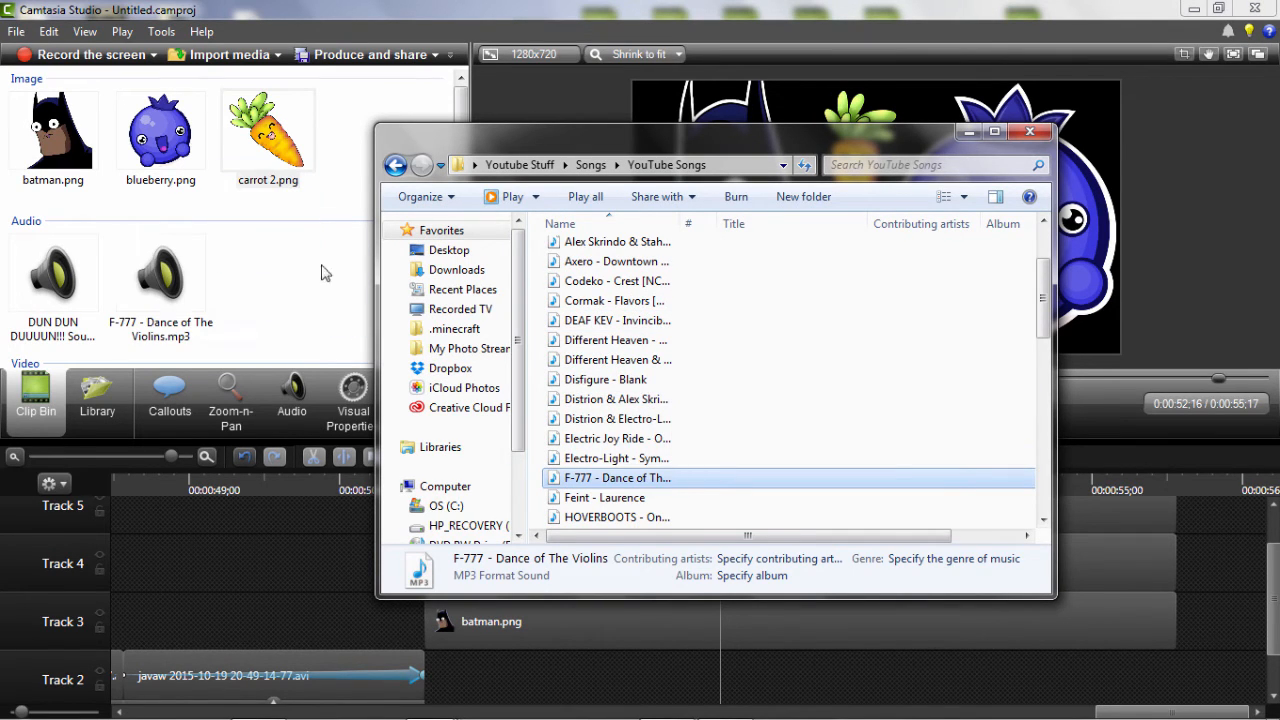
click(967, 133)
Place the F-777 - Dance of The Violins music on Track 2 at 0:00:50;17 and preview it with the images
drag(161, 280, 458, 681)
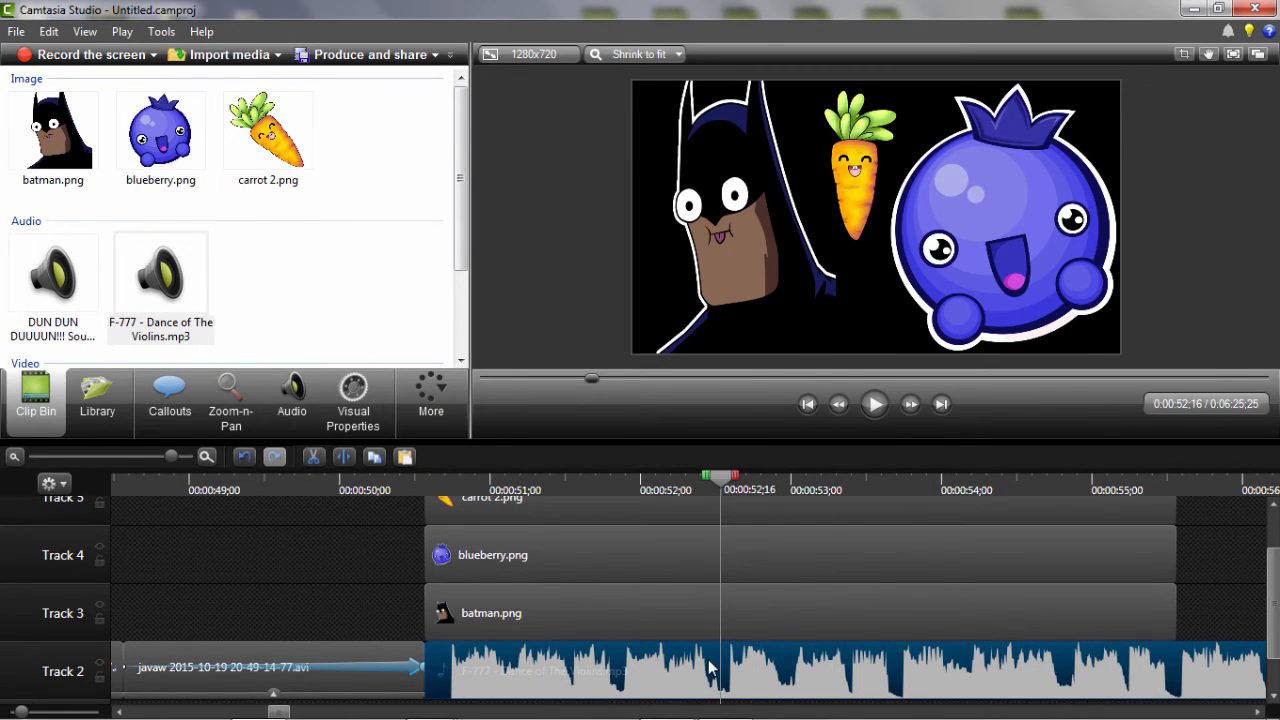
drag(723, 490, 419, 527)
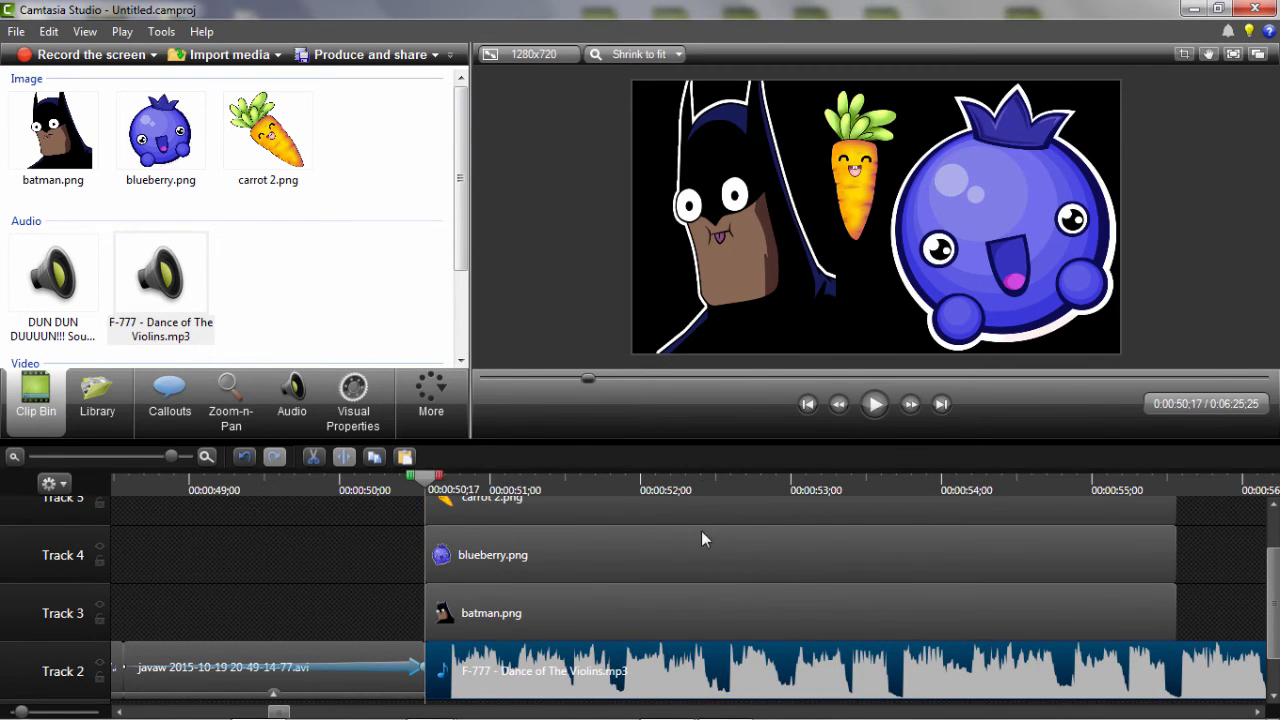
click(873, 406)
Try adding an animation to the batman.png clip on Track 3 at 0:00:53;21, and remove it again
click(580, 595)
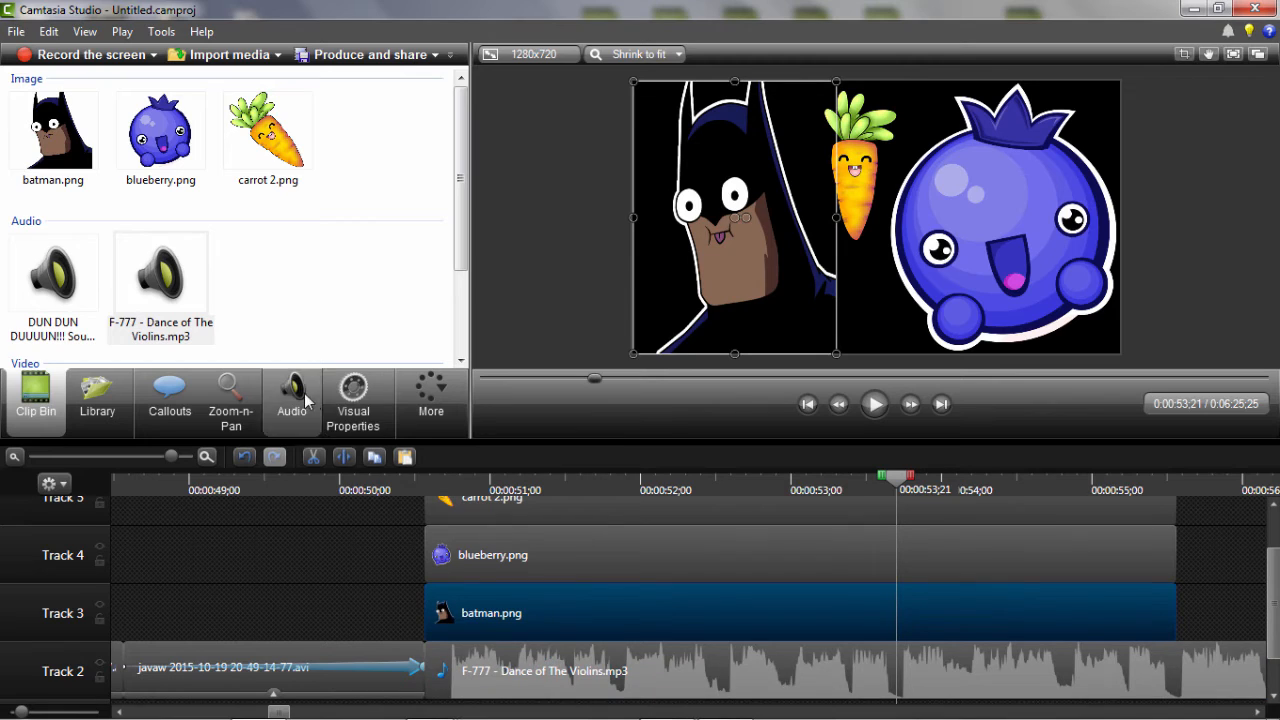
click(358, 412)
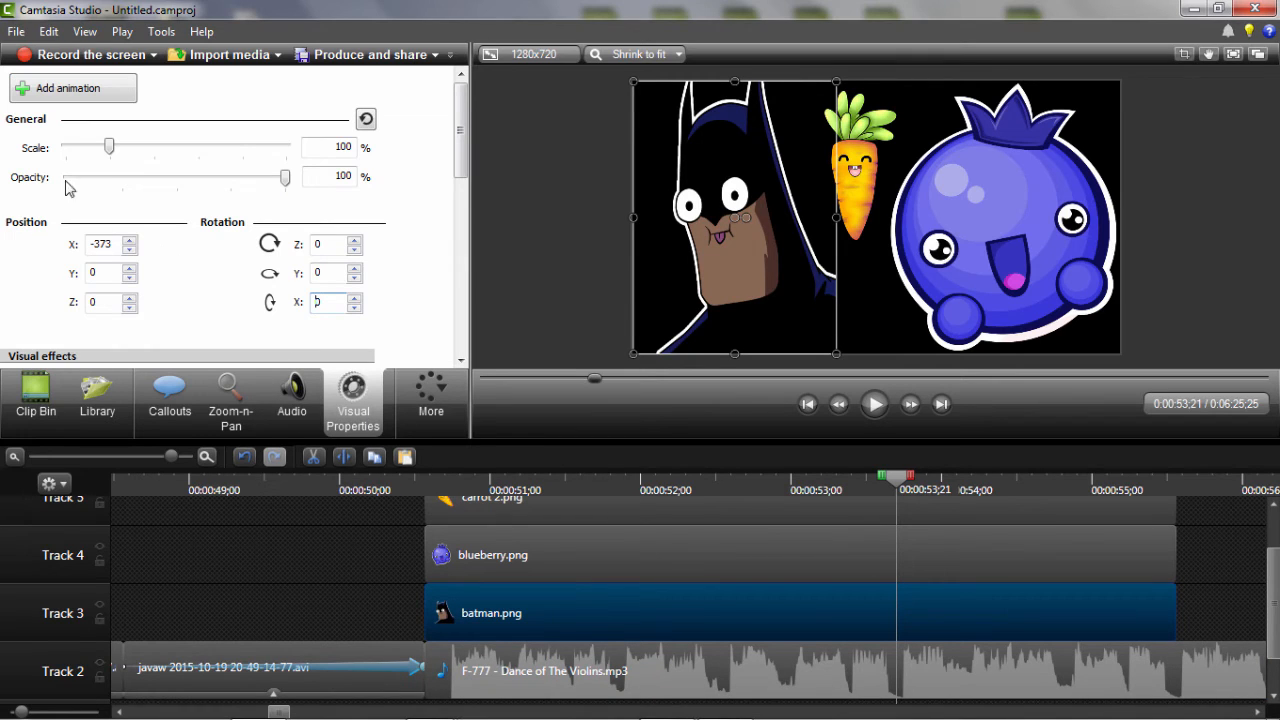
click(113, 90)
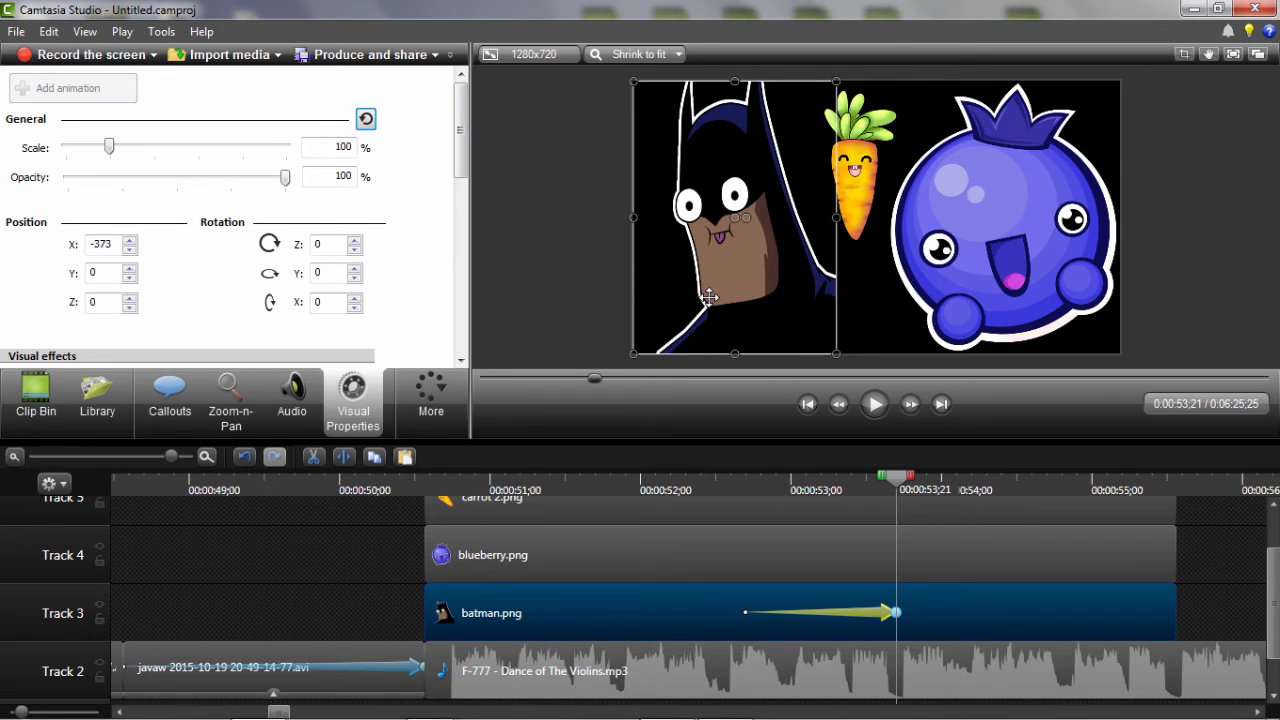
mouse_move(709, 297)
mouse_down()
mouse_move(974, 286)
mouse_move(646, 277)
mouse_move(706, 291)
mouse_up()
key(Delete)
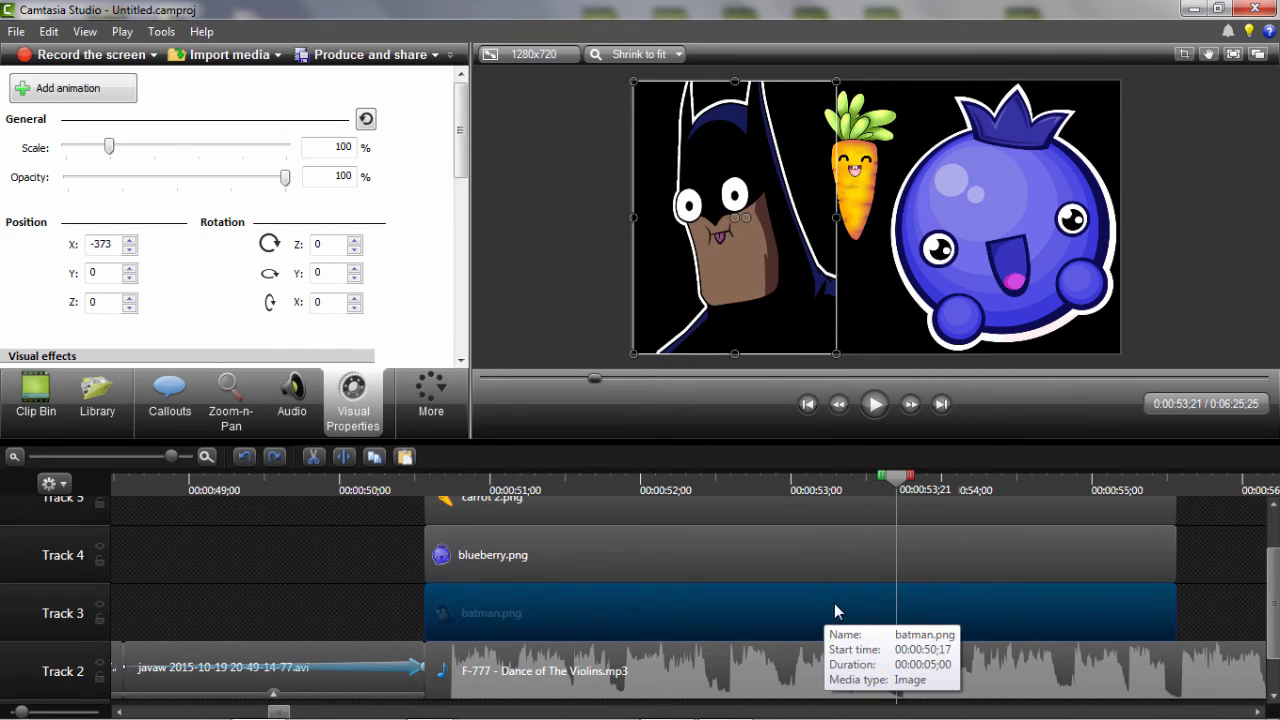
Move the F-777 - Dance of The Violins music clip from Track 2 down to Track 1
drag(896, 478, 459, 508)
click(508, 652)
scroll(308, 584, down, 1)
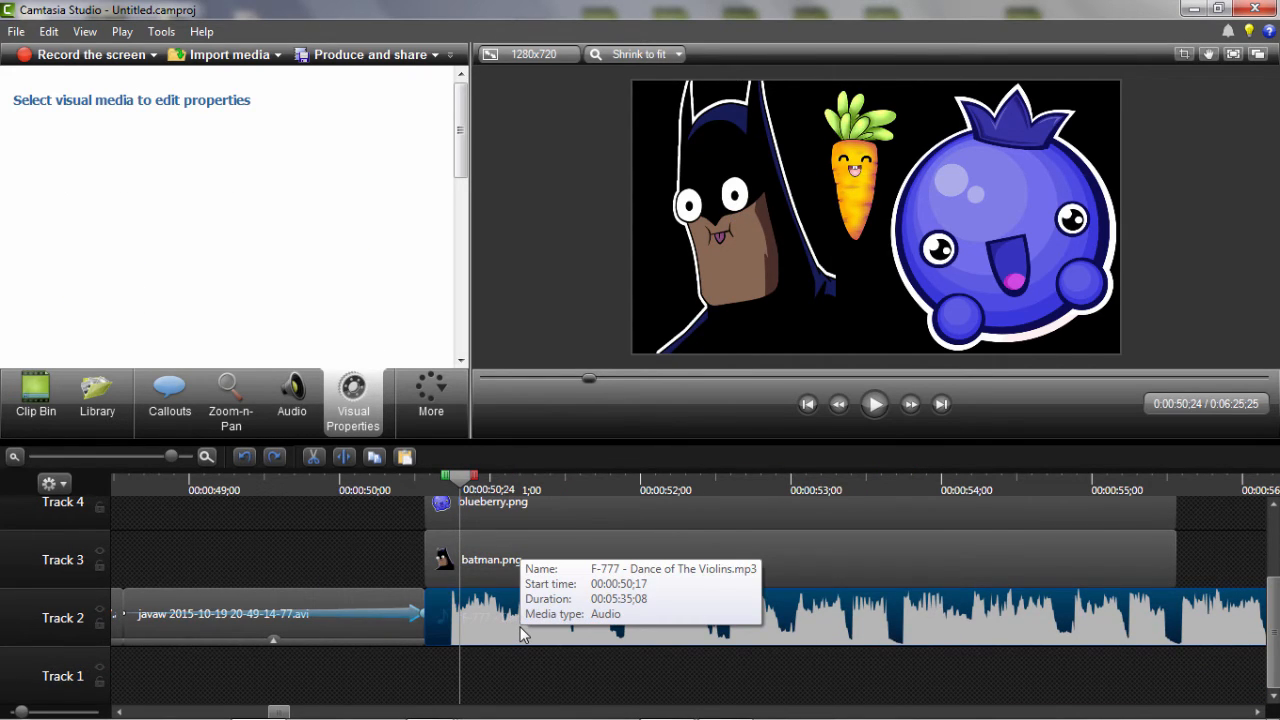
drag(520, 643, 511, 677)
Shift the Track 1 music clip earlier to start at 0:00:35;21 under the gameplay footage, and preview it from there
click(292, 395)
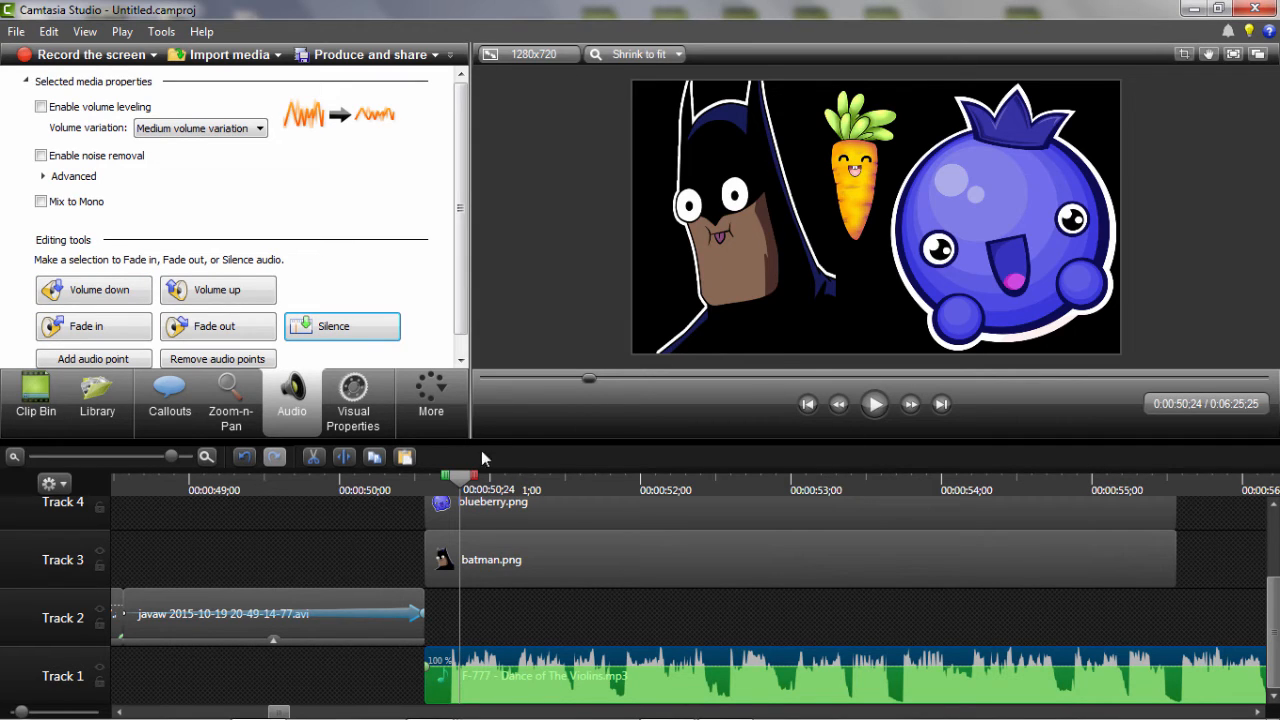
drag(704, 679, 537, 687)
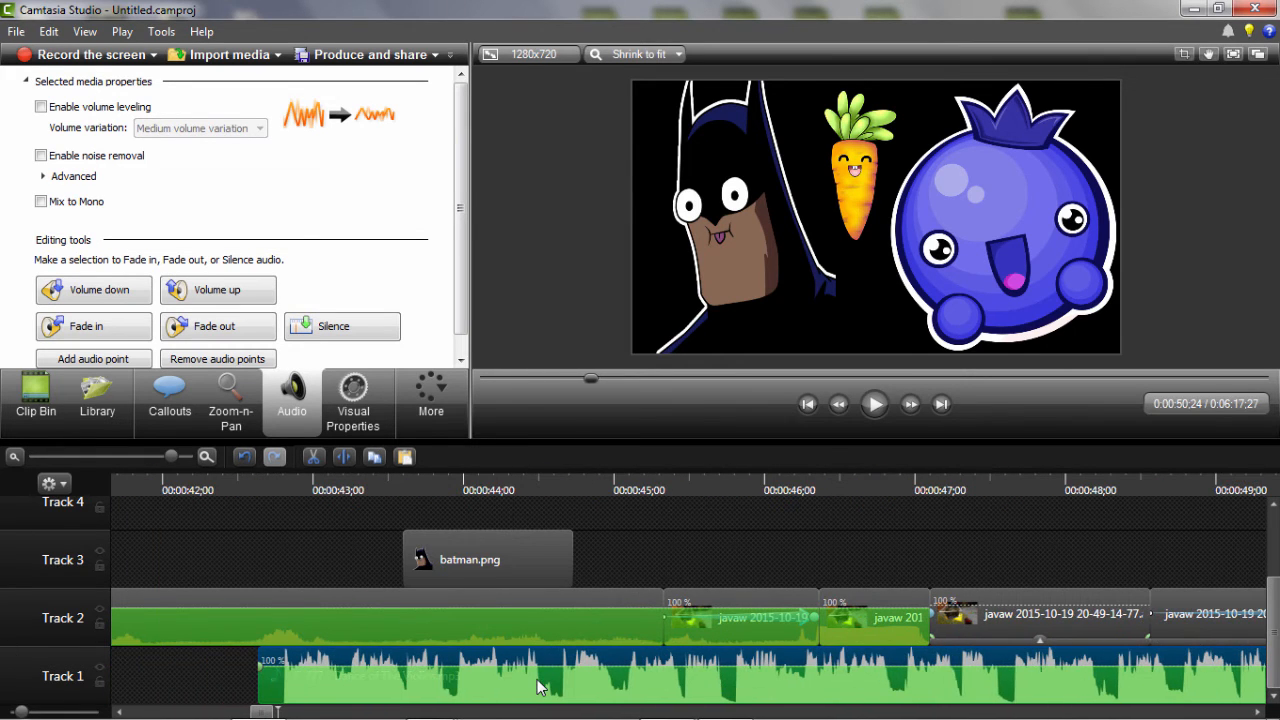
drag(397, 687, 328, 685)
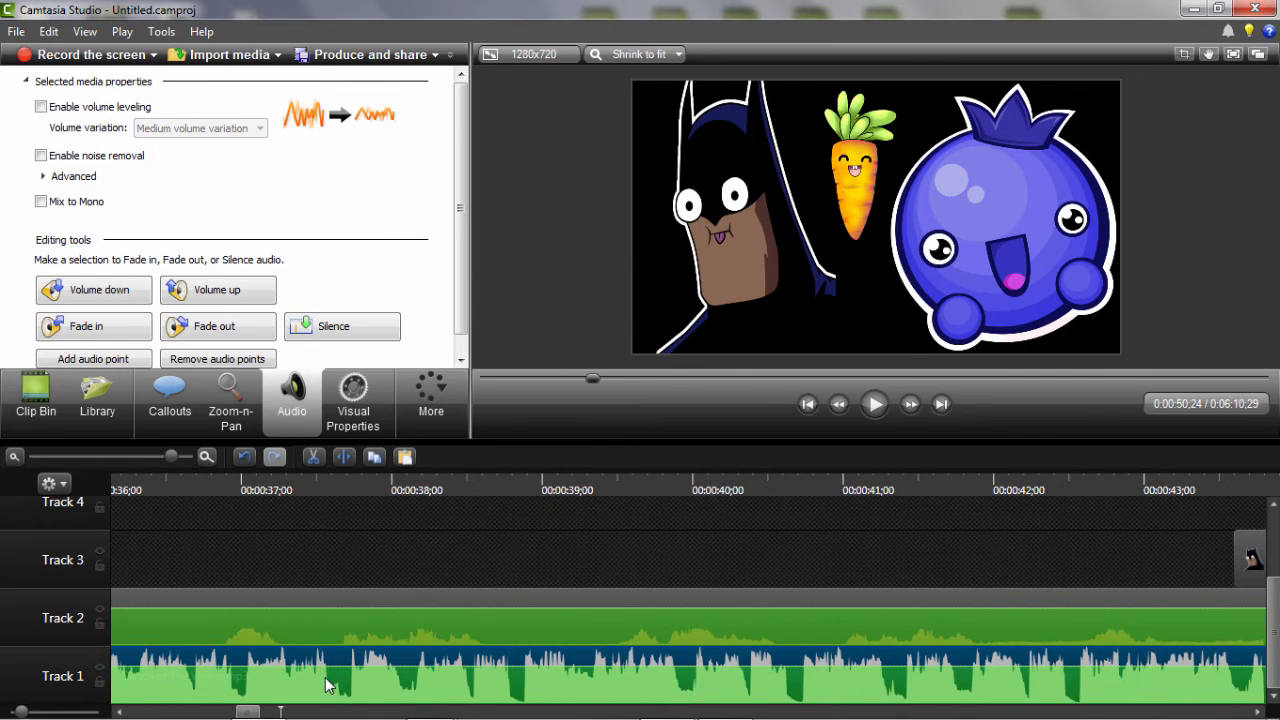
double_click(328, 685)
click(42, 408)
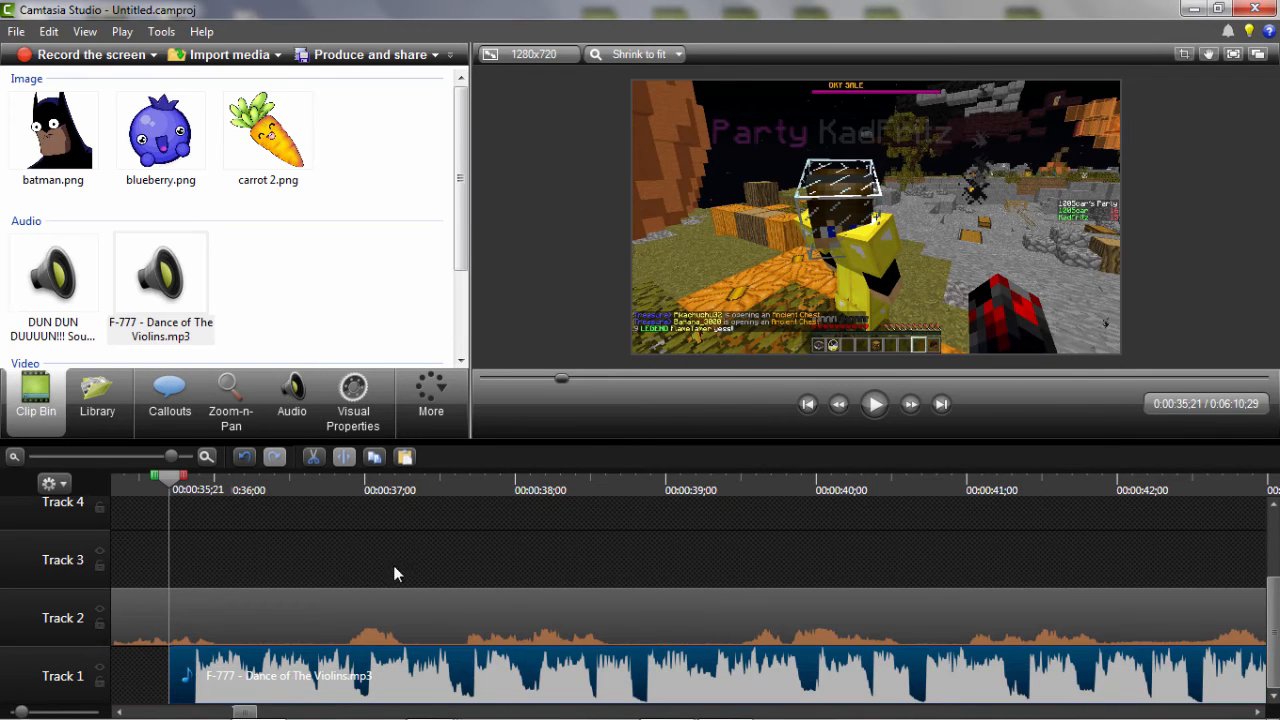
click(876, 403)
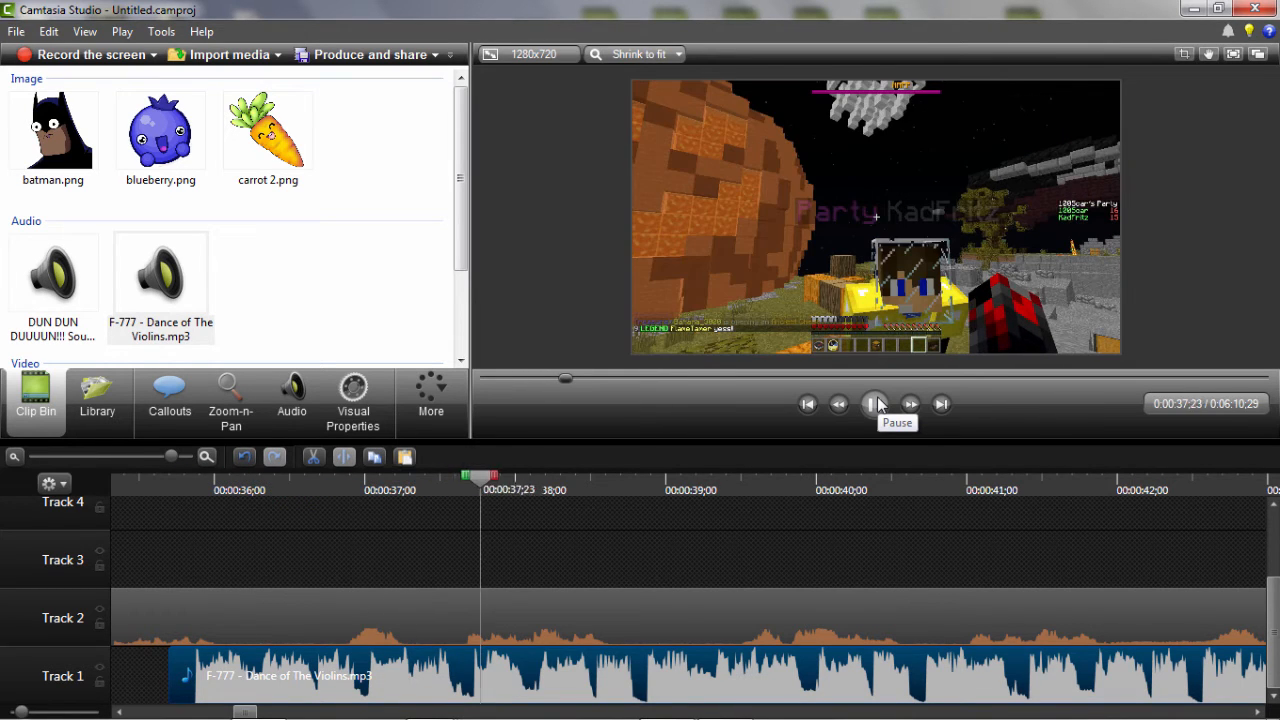
click(876, 403)
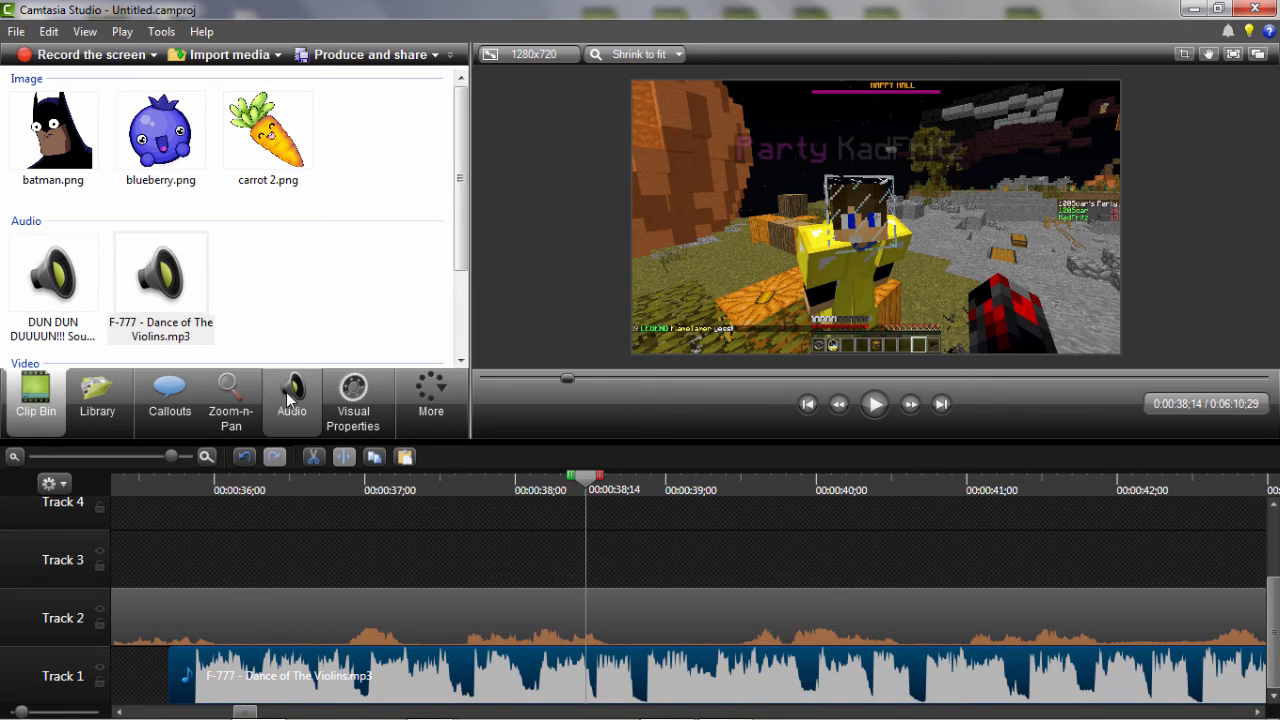
Lower the Track 1 music clip's volume repeatedly until its waveform is nearly flat, and apply a fade-in
click(290, 400)
click(78, 289)
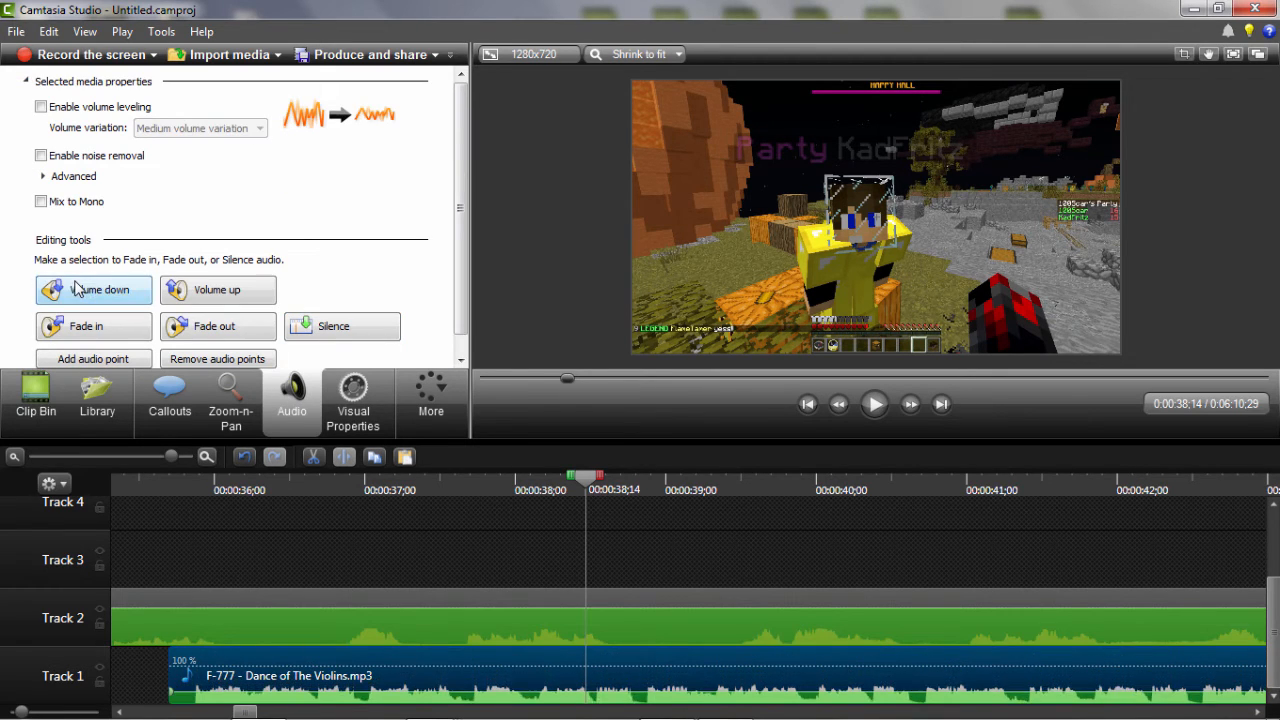
click(78, 289)
click(79, 289)
click(79, 290)
click(80, 290)
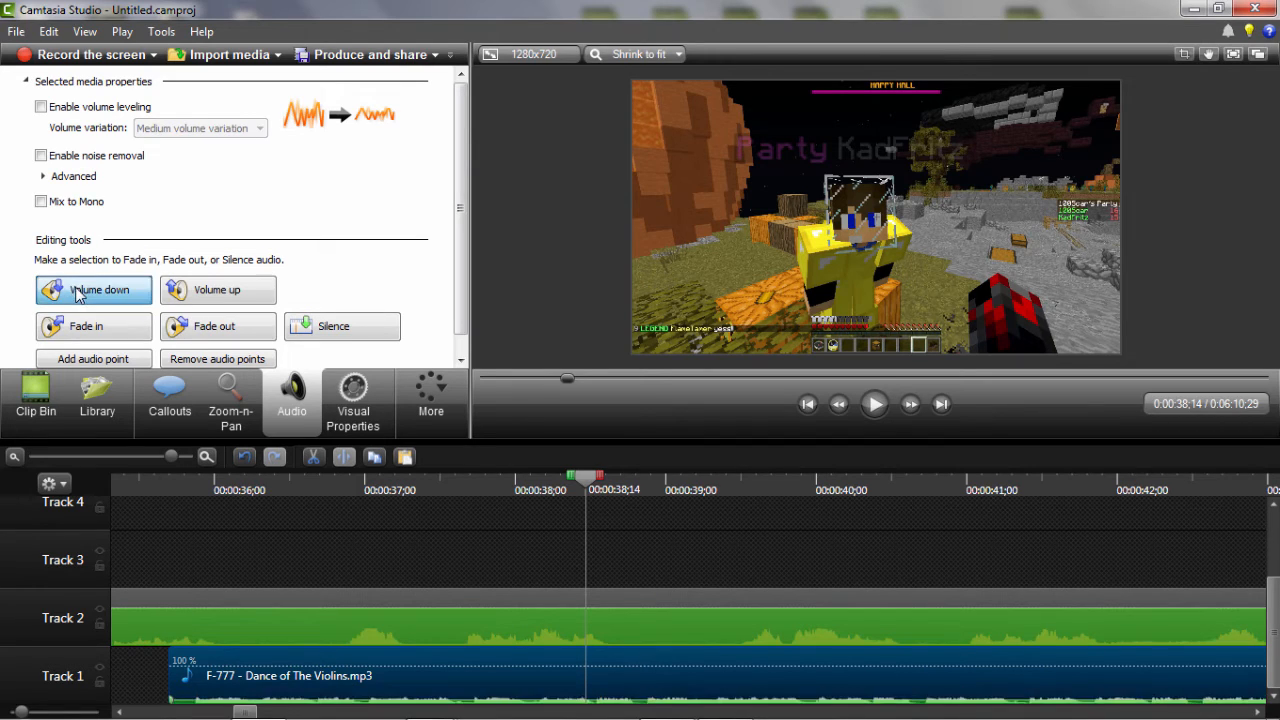
click(79, 290)
click(79, 290)
click(79, 291)
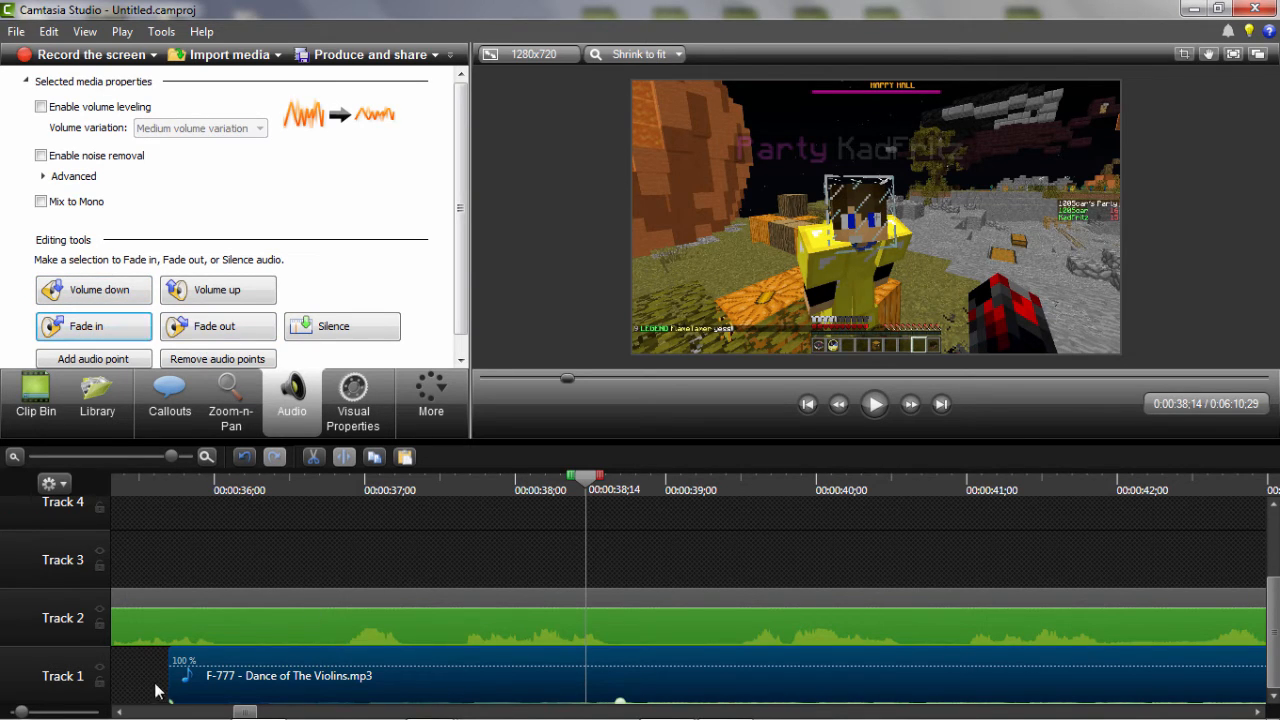
Play back the edited gameplay footage with its background music through to the image overlays at about 0:00:51
click(35, 402)
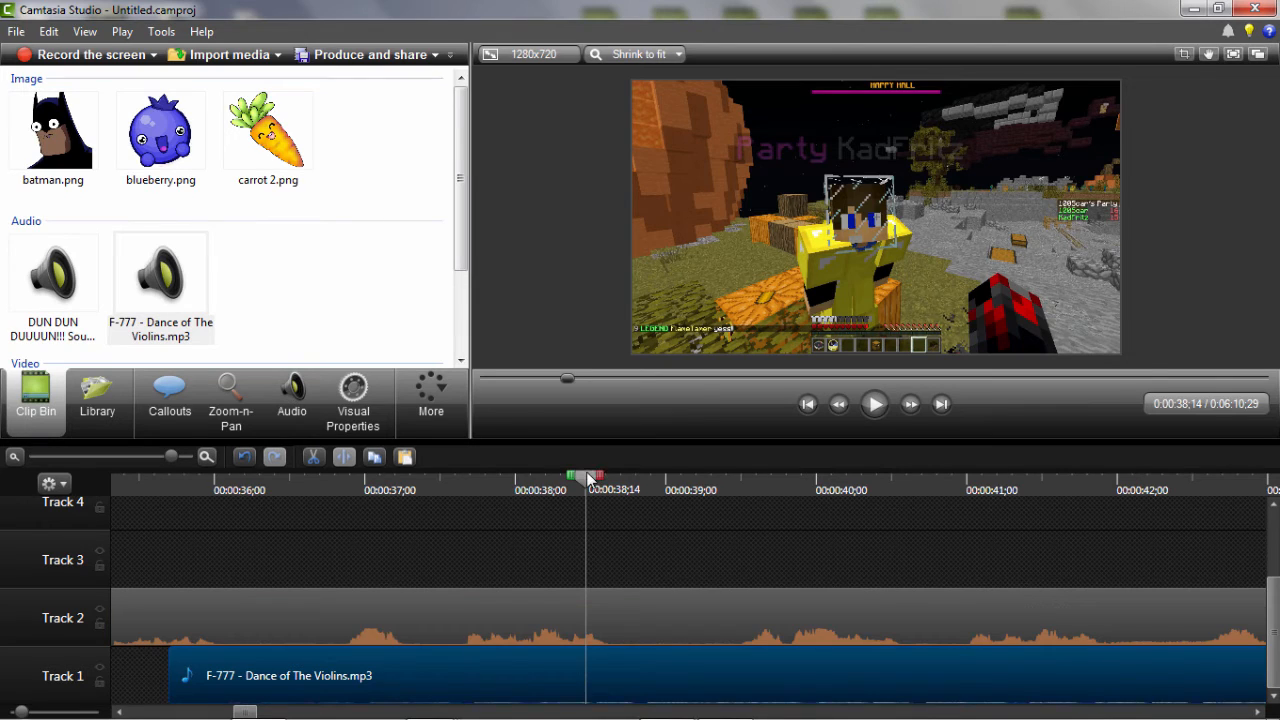
drag(587, 478, 135, 518)
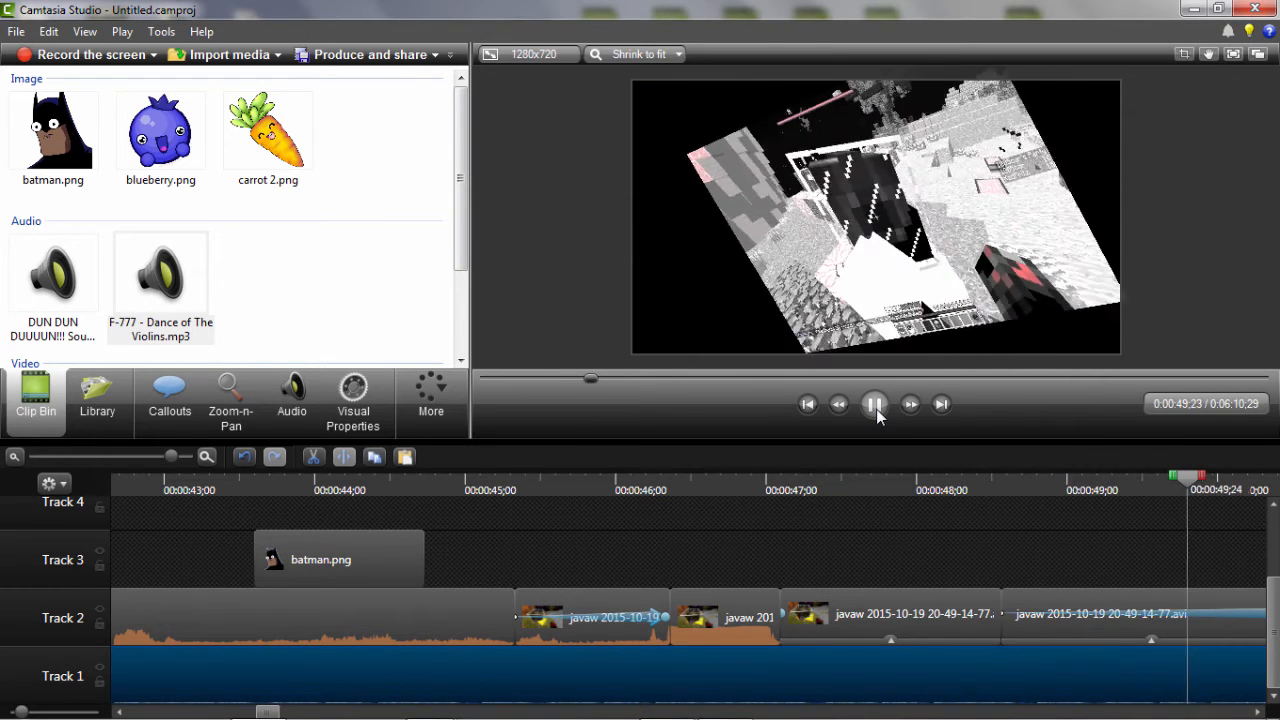
click(876, 412)
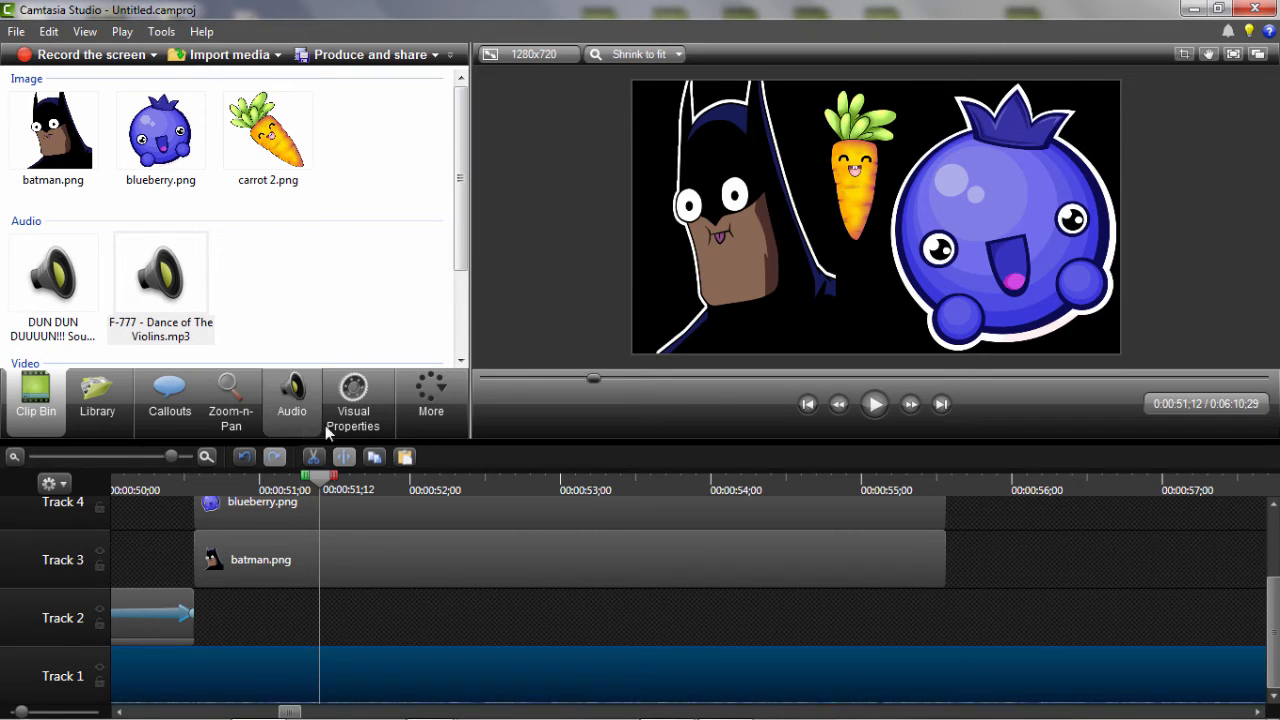
Try a Glow transition on the Track 2 cut at 0:00:45;10, preview it, and remove it again
click(431, 405)
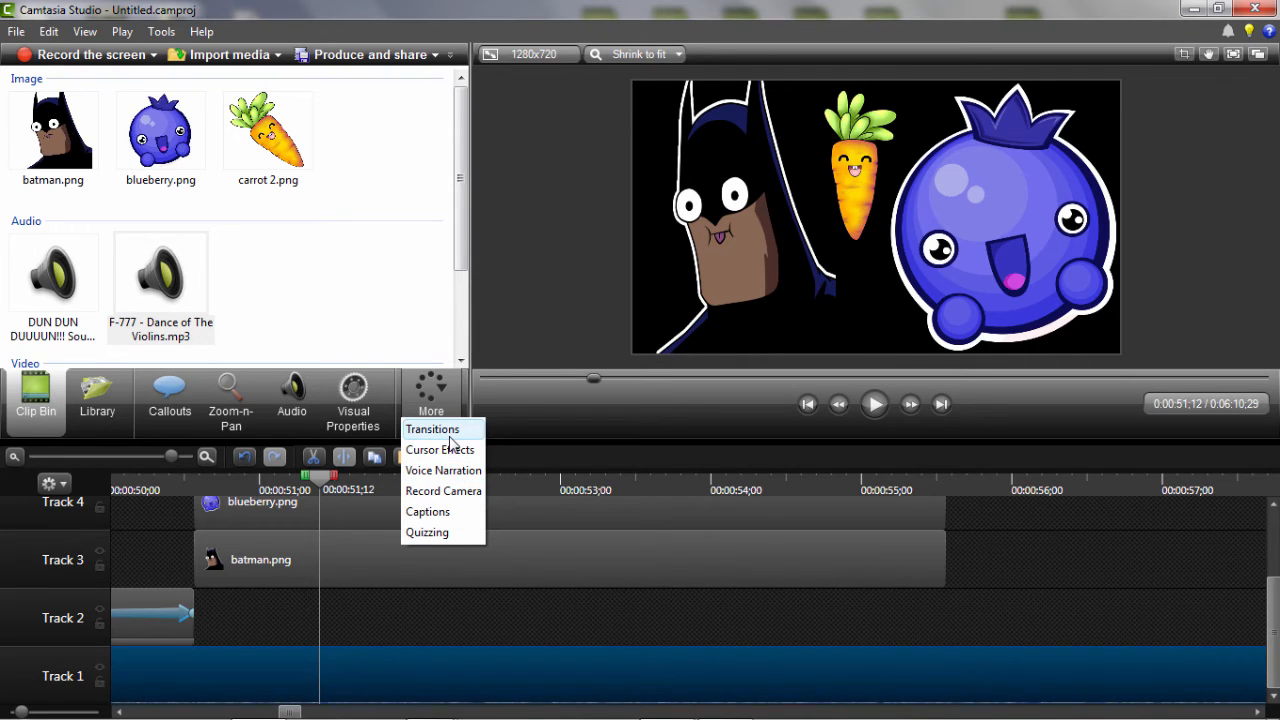
click(449, 437)
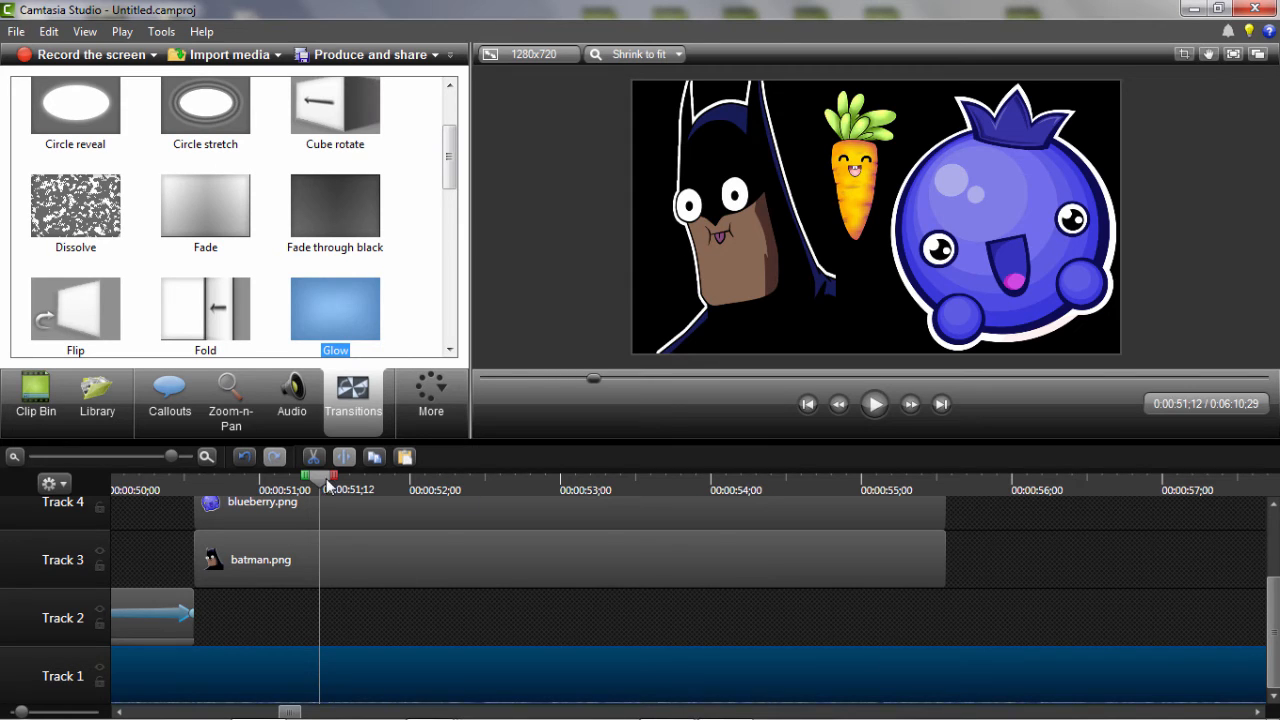
drag(326, 478, 666, 563)
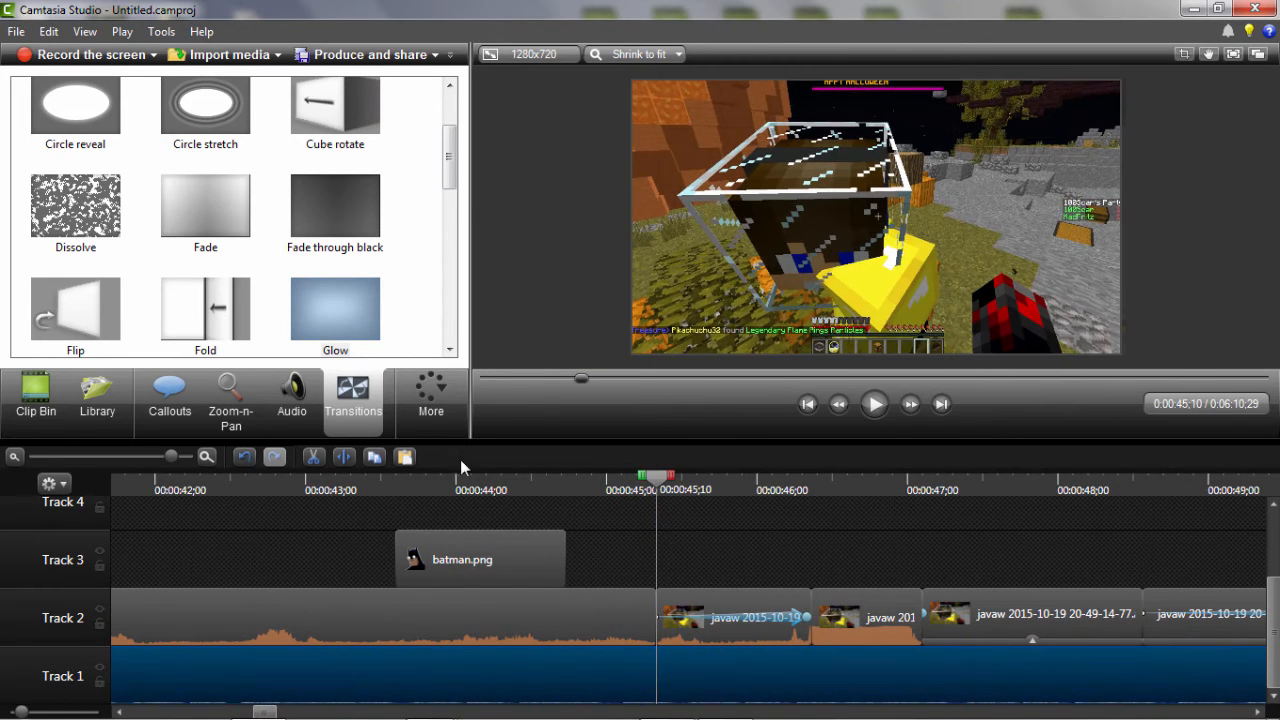
drag(337, 327, 649, 611)
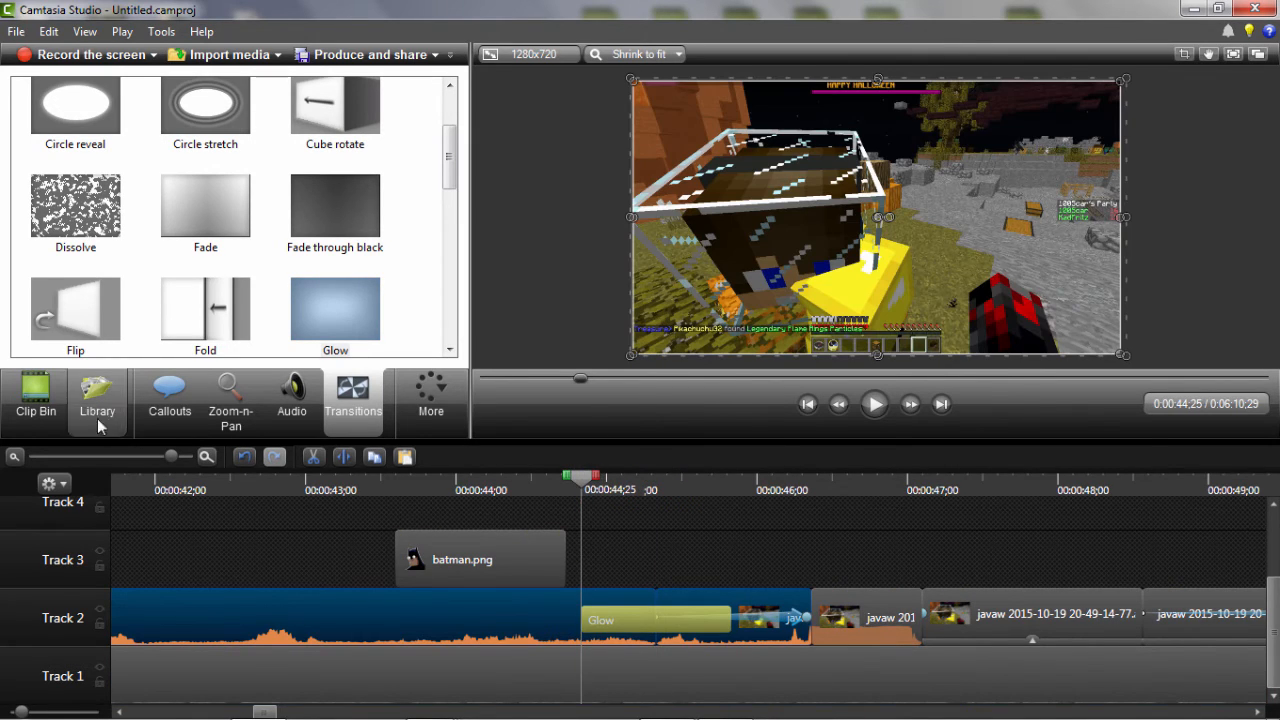
click(870, 407)
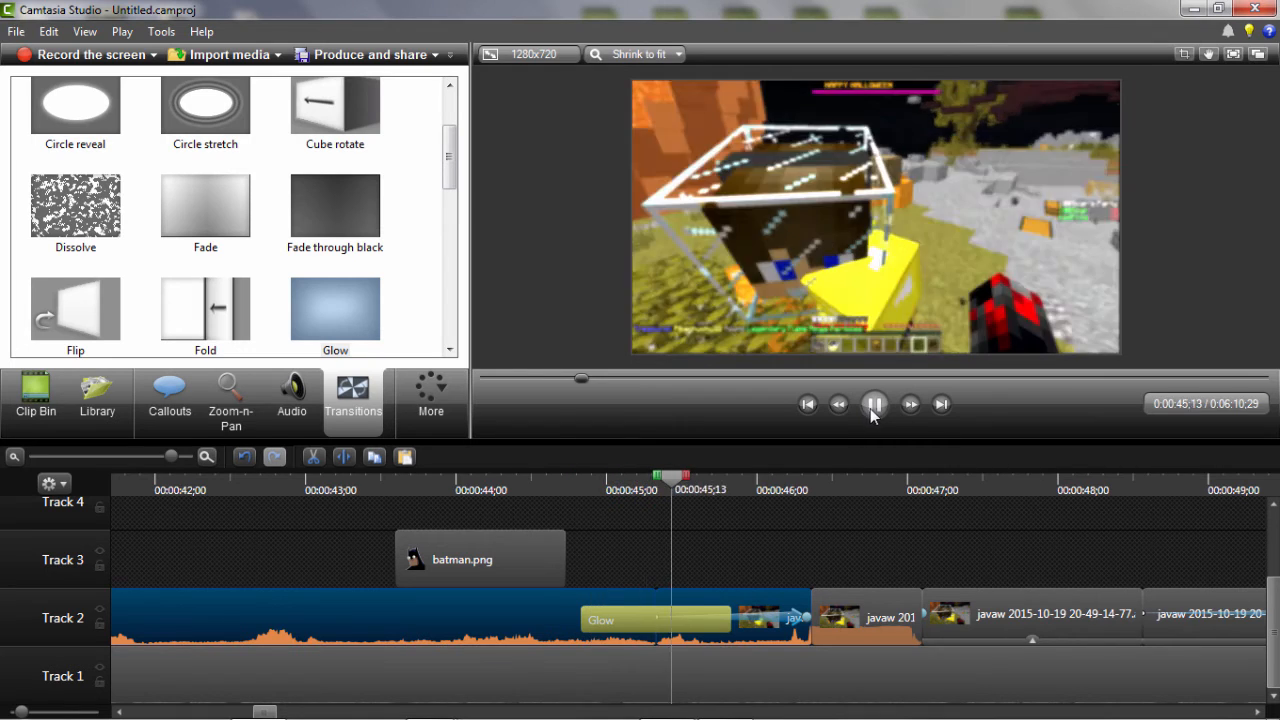
click(874, 406)
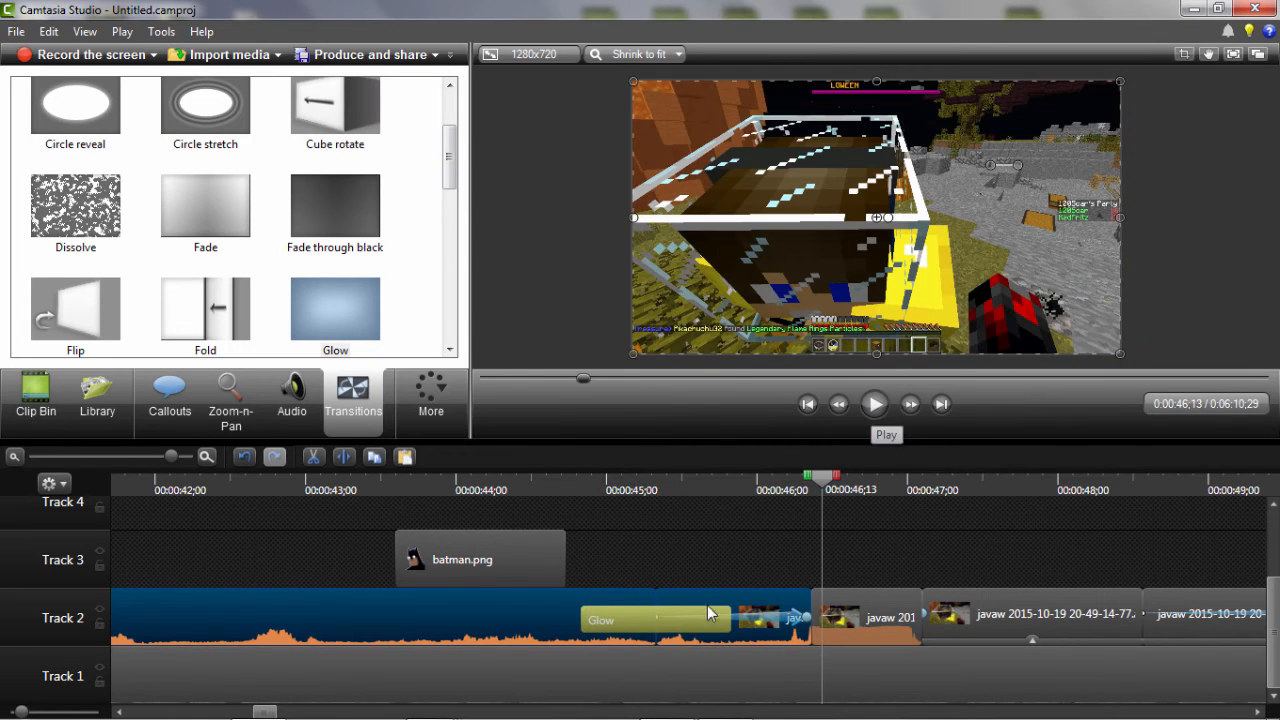
right_click(672, 623)
click(702, 638)
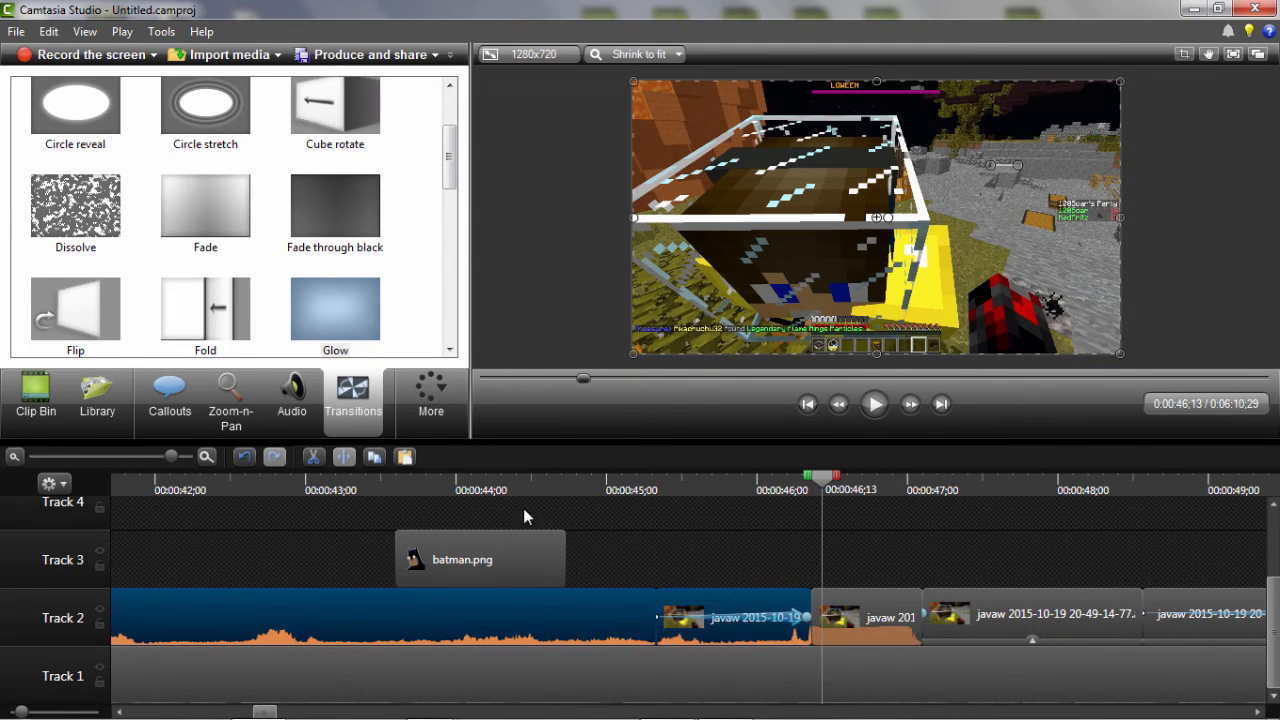
drag(453, 165, 453, 135)
Record a voice narration starting at 0:00:11;18, where the Track 2 gameplay begins, and save it as pie.wav
click(426, 400)
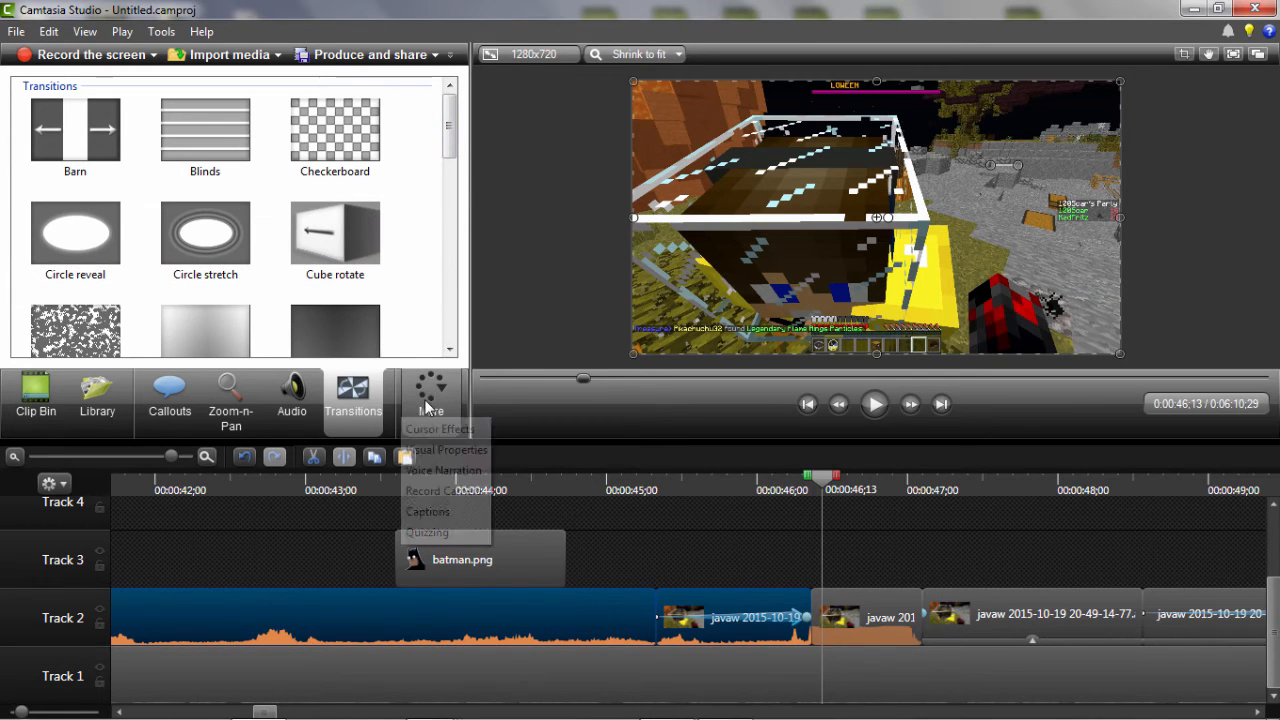
click(467, 471)
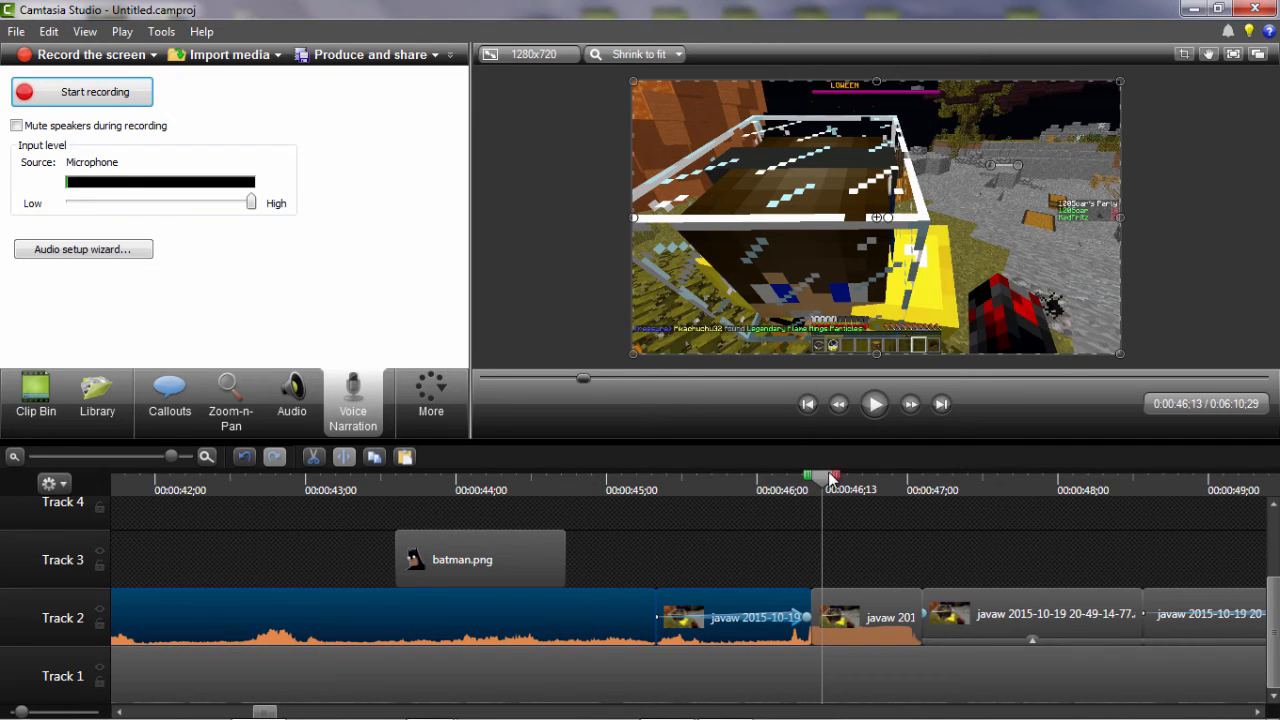
drag(825, 492, 1072, 561)
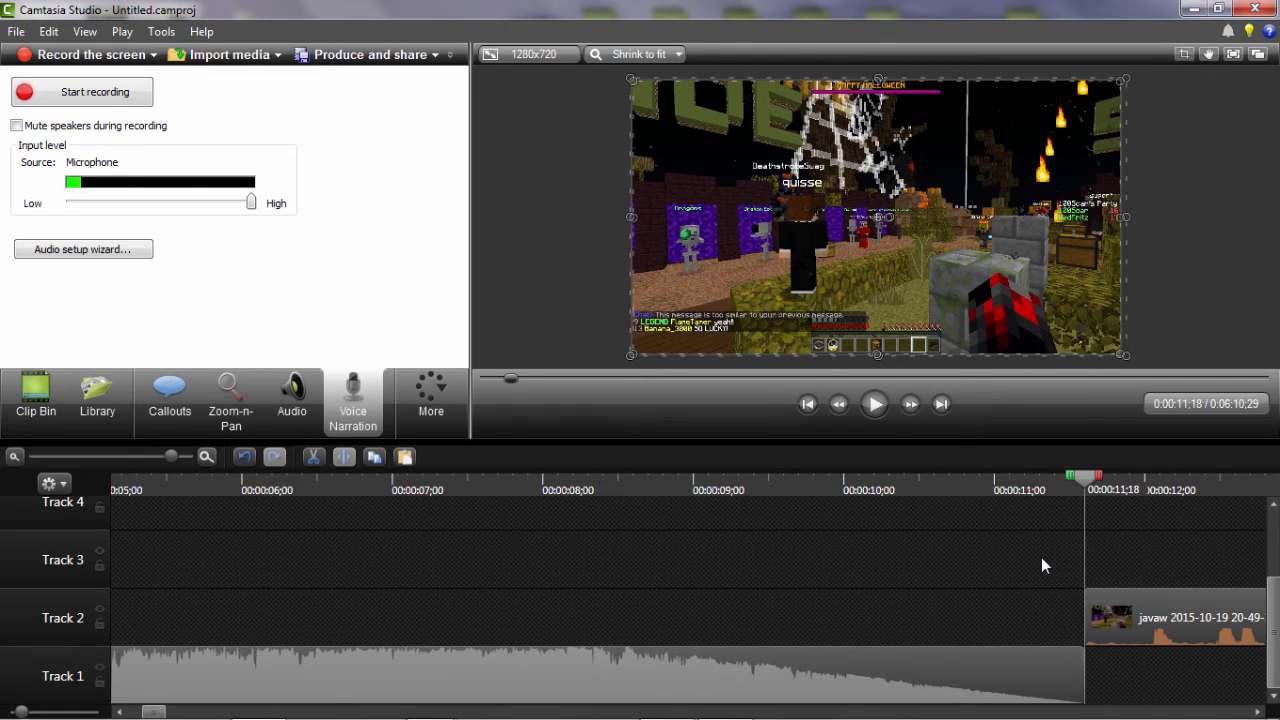
click(1122, 624)
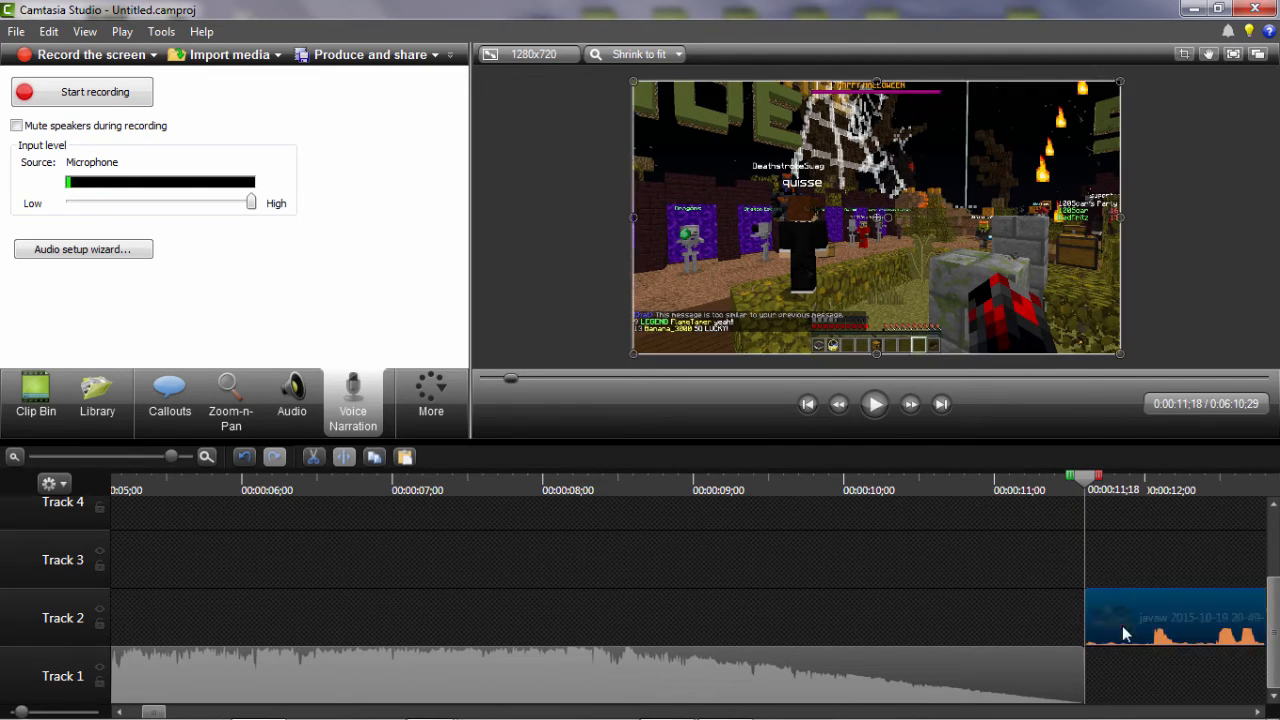
drag(1085, 479, 978, 511)
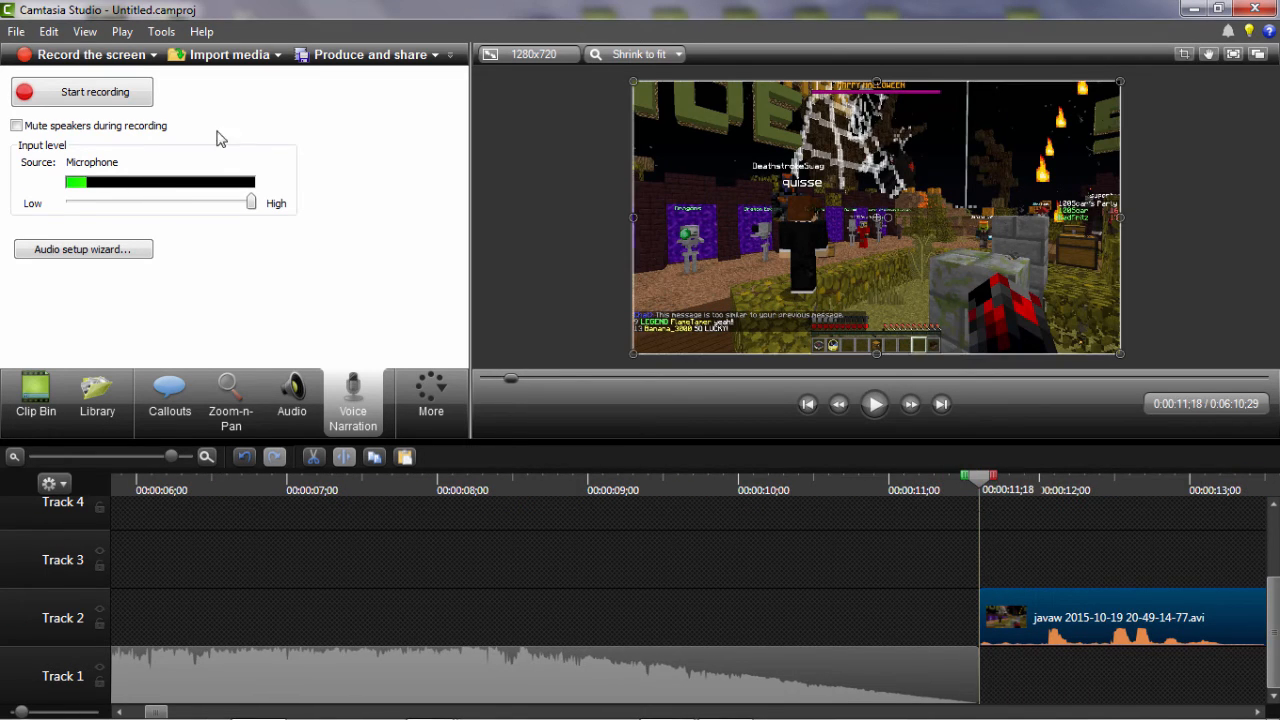
click(122, 92)
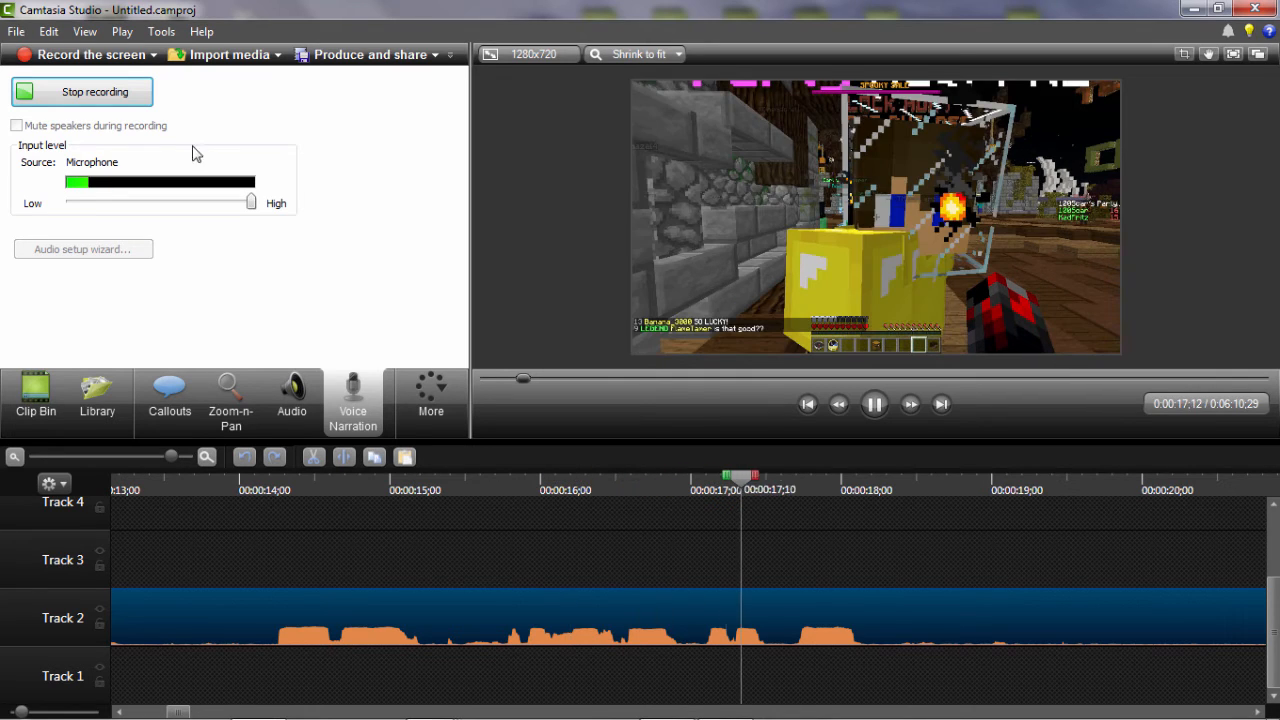
click(137, 113)
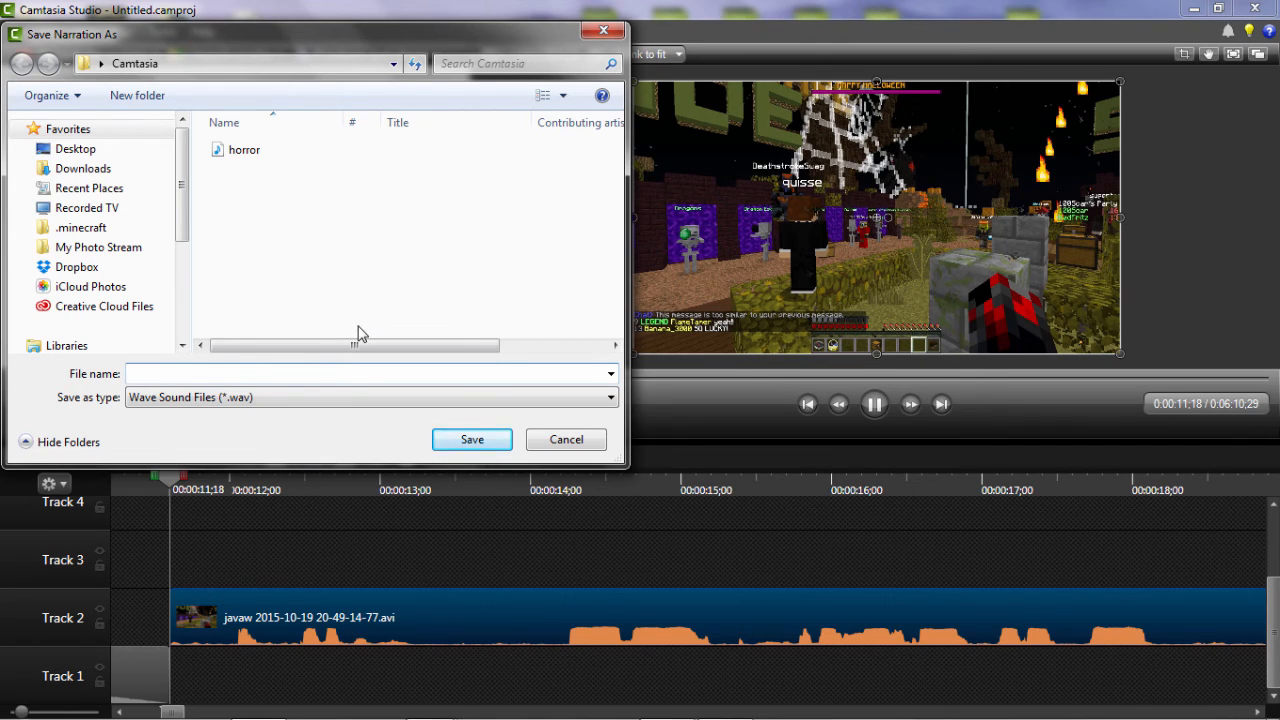
key(Return)
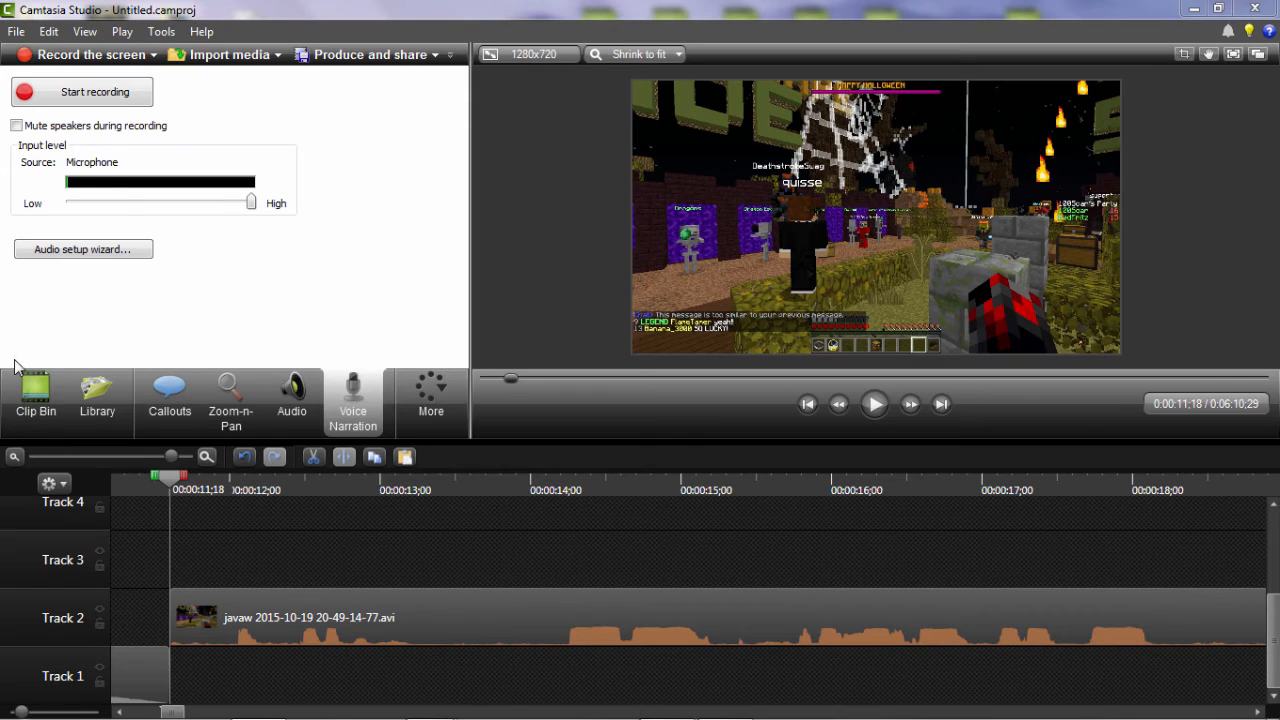
Move the pie.wav narration clip from Track 6 down to Track 3, starting at 0:00:11;18 above the gameplay clip
click(35, 395)
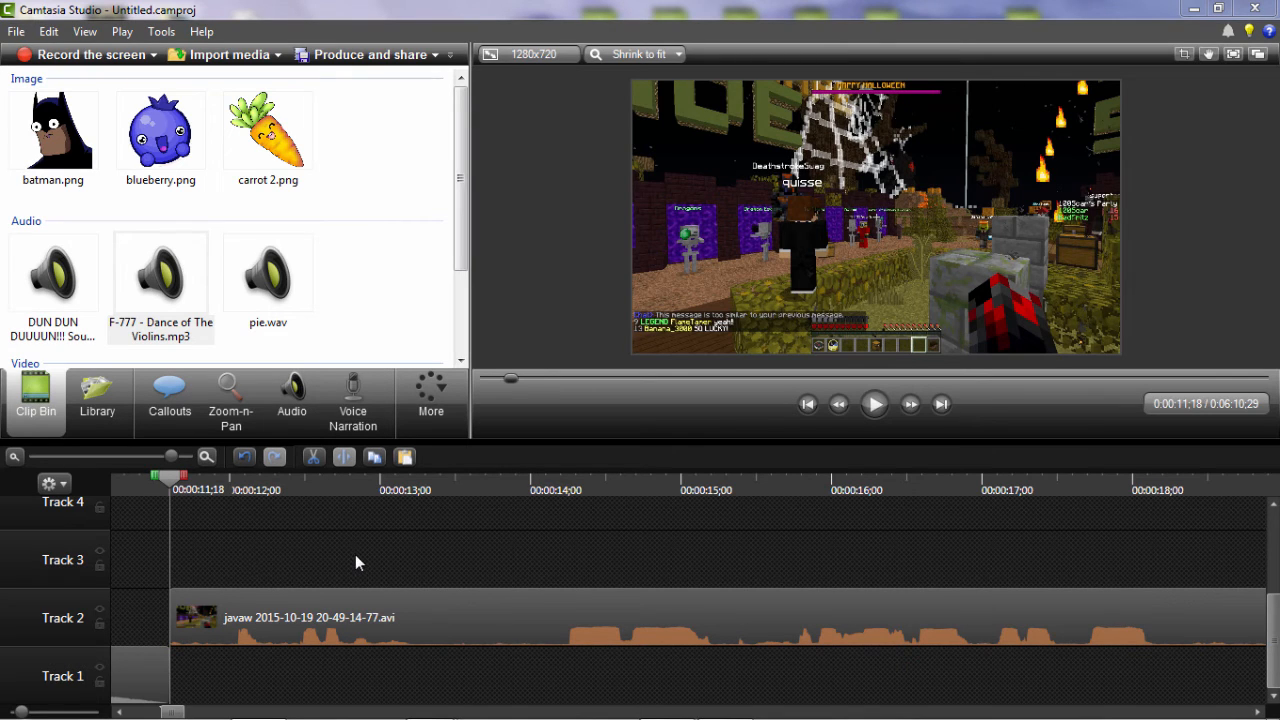
click(399, 570)
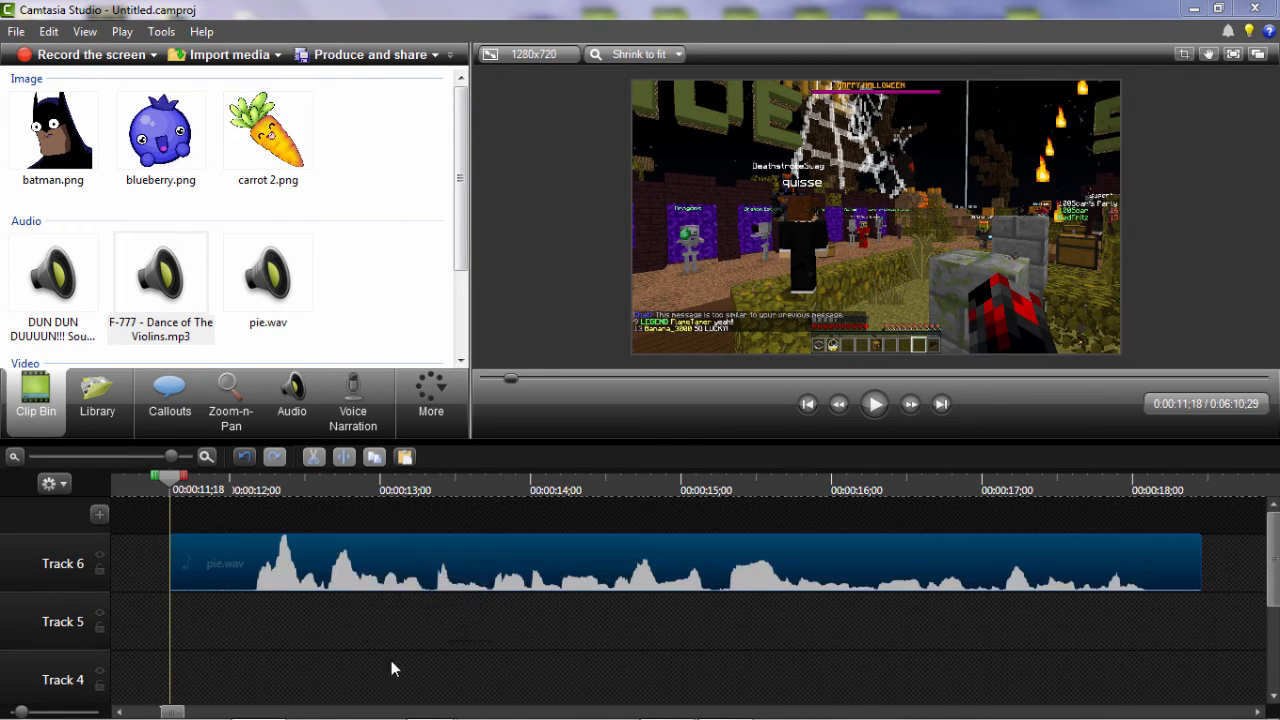
scroll(391, 668, down, 3)
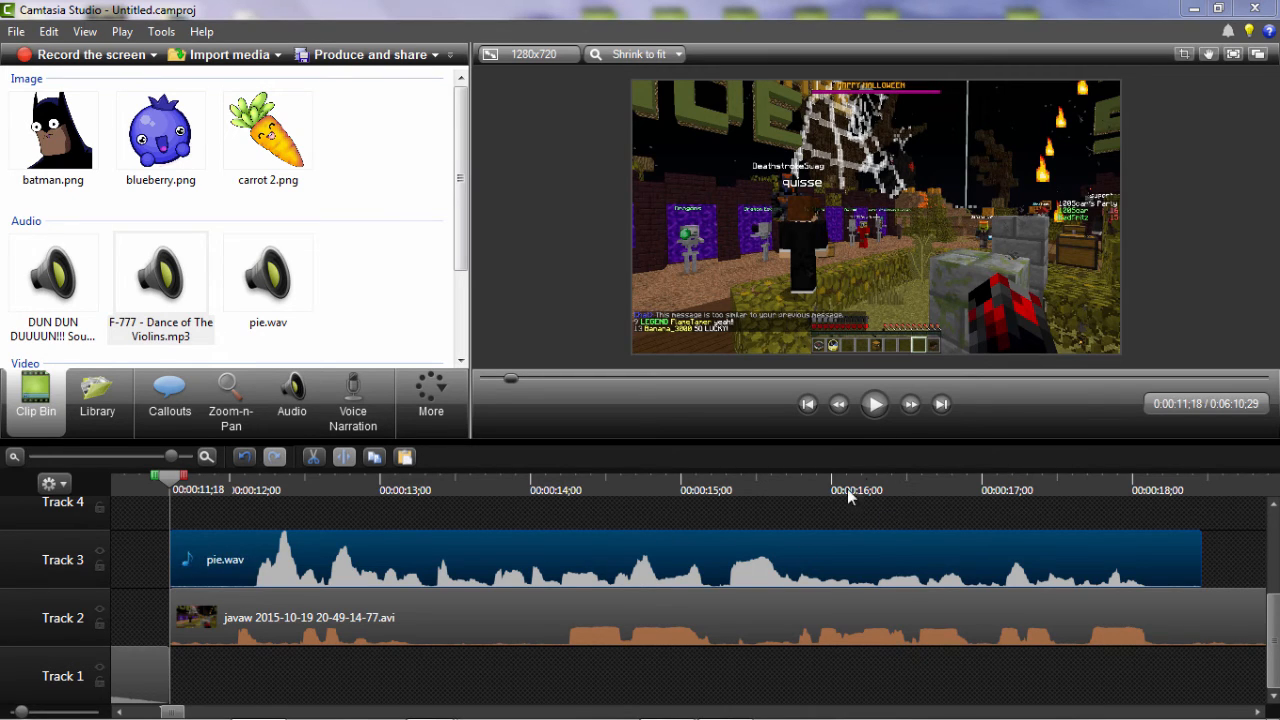
Play back the pie.wav narration over the gameplay and look at the audio editing options
click(868, 414)
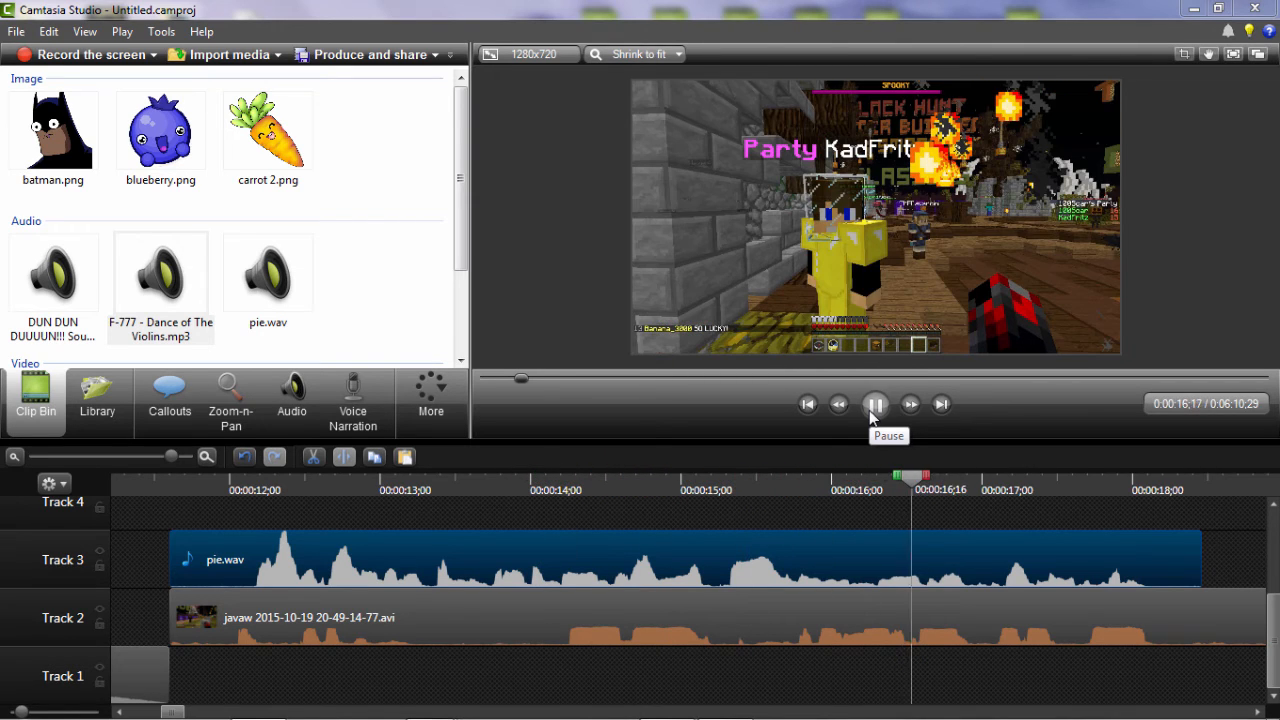
click(873, 404)
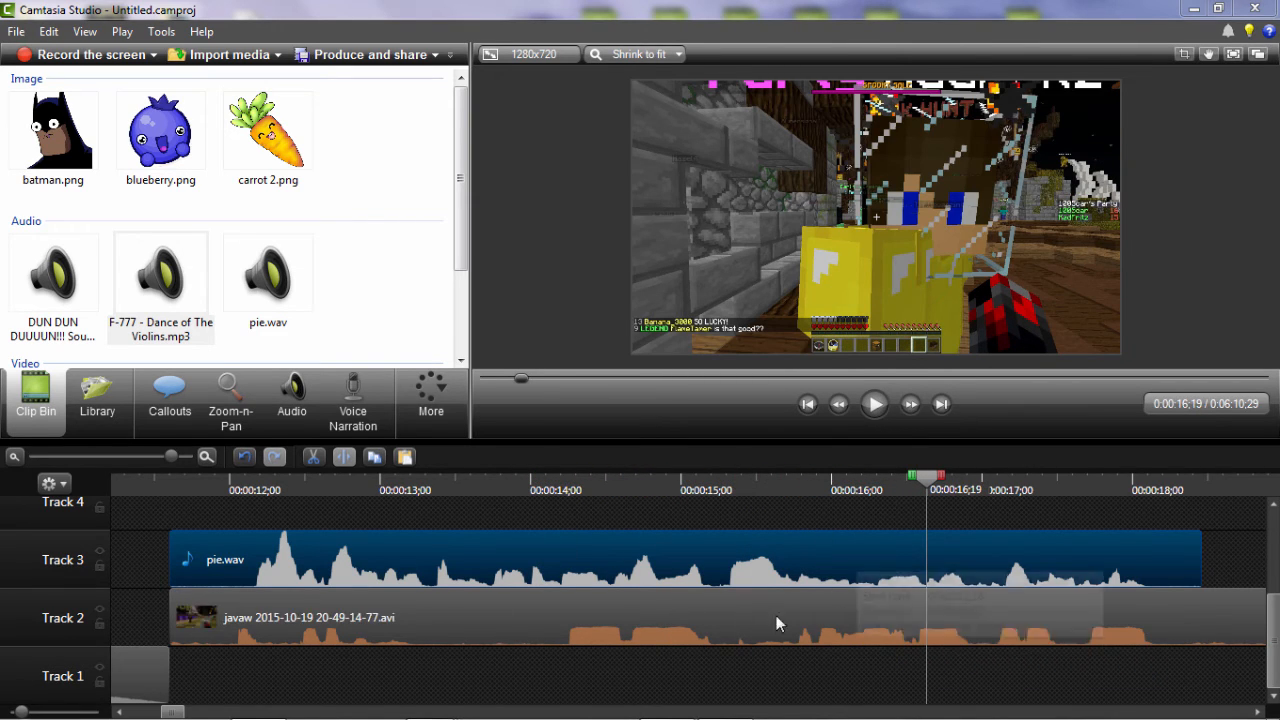
click(296, 400)
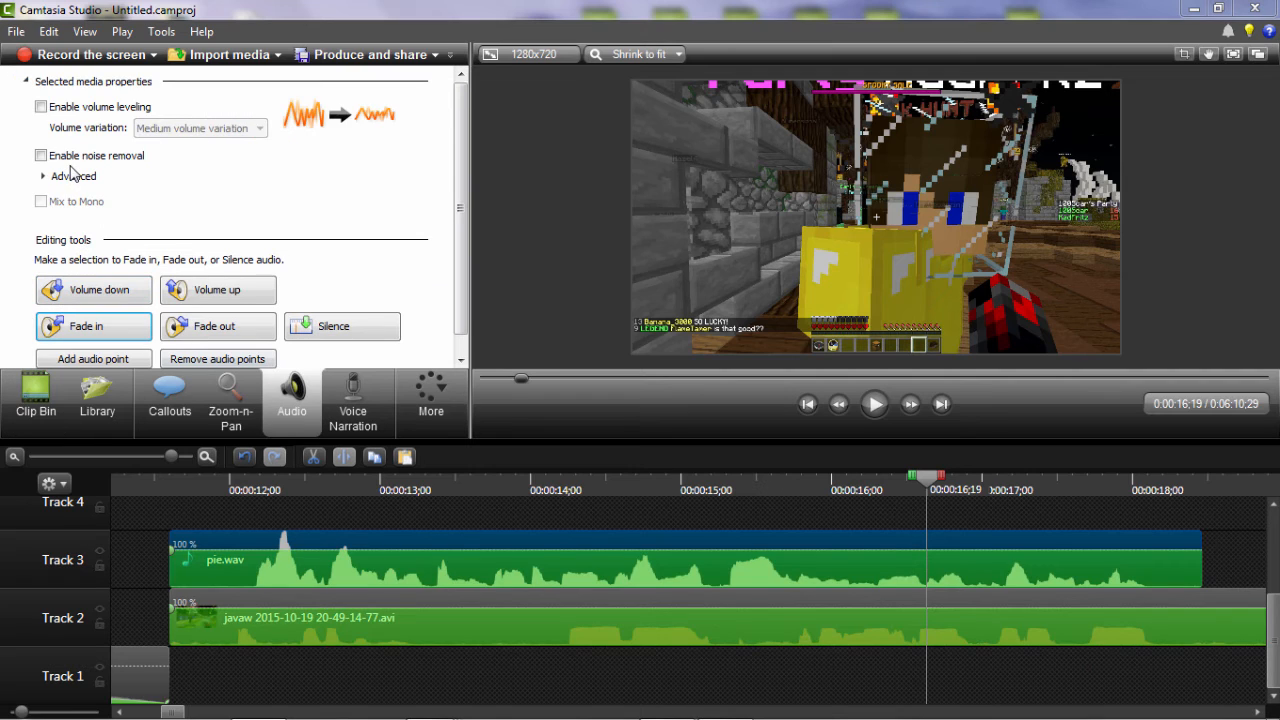
click(35, 405)
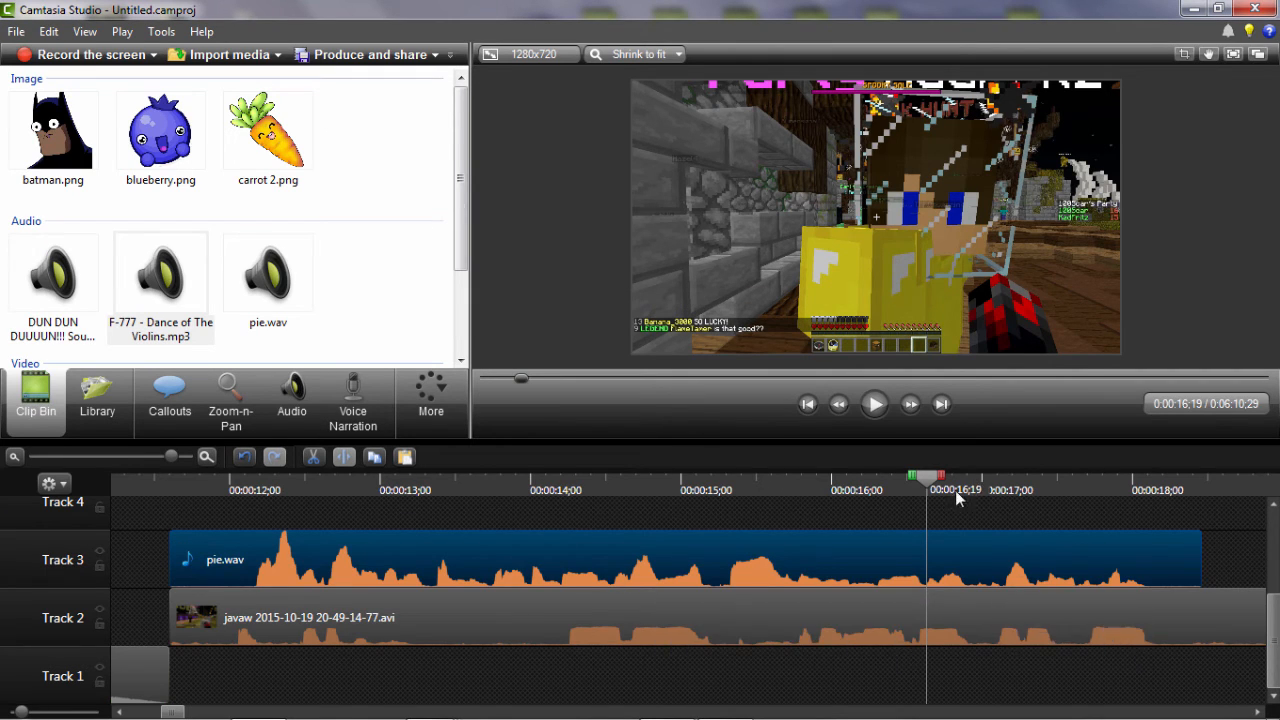
Split the Track 2 gameplay clip at 0:00:18;14, where the pie.wav narration ends
drag(922, 485, 1203, 490)
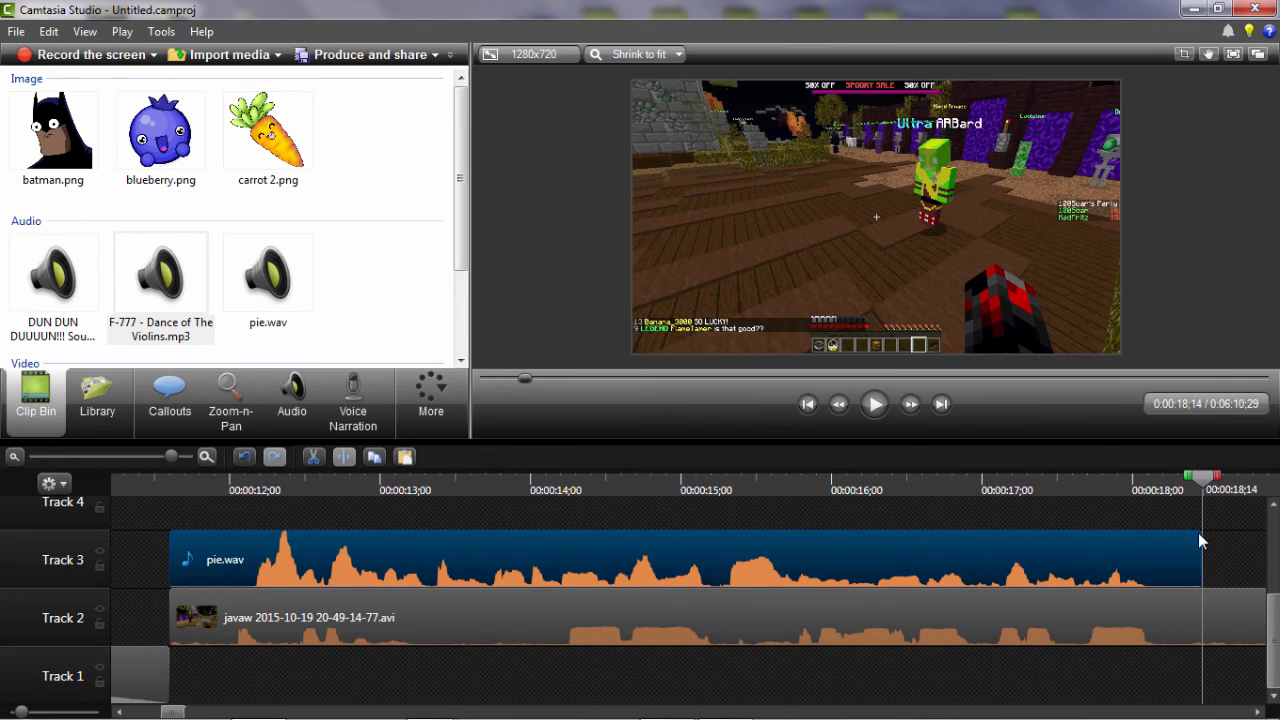
click(1188, 597)
right_click(1214, 494)
click(1170, 503)
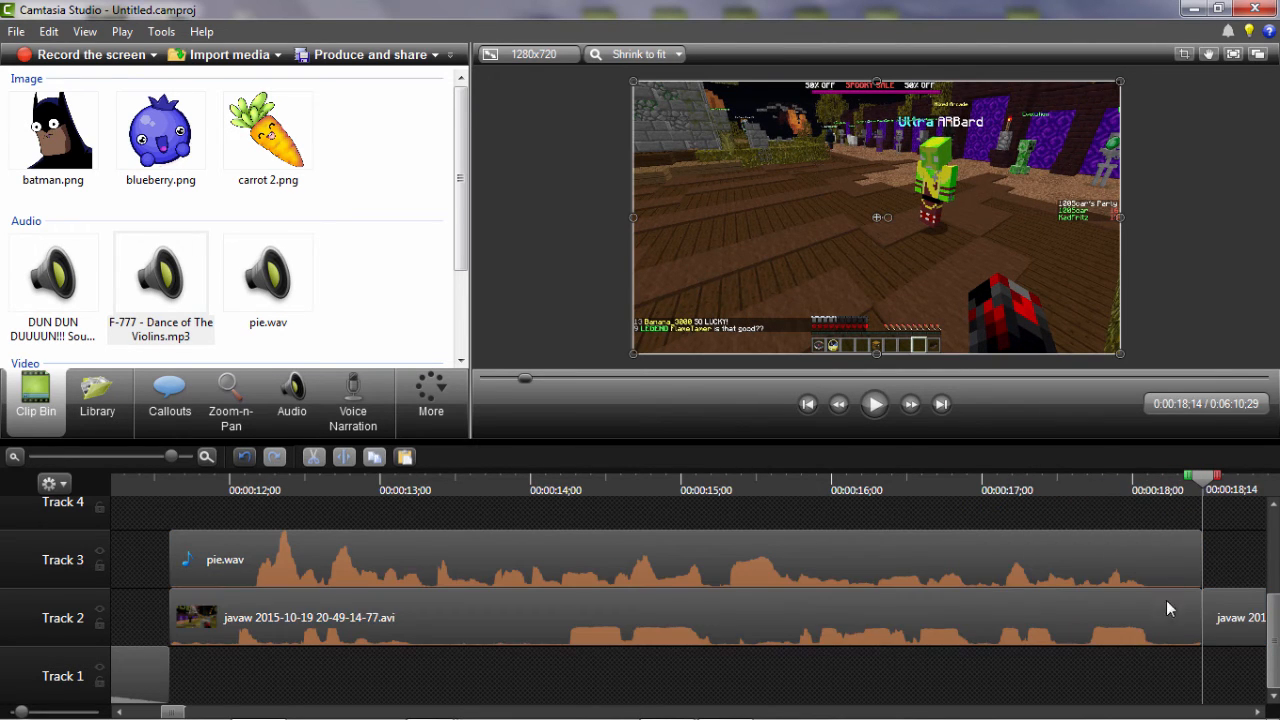
Copy the Track 2 gameplay segment beneath pie.wav and paste it onto Track 1, aligned under the original
click(1150, 630)
right_click(1146, 620)
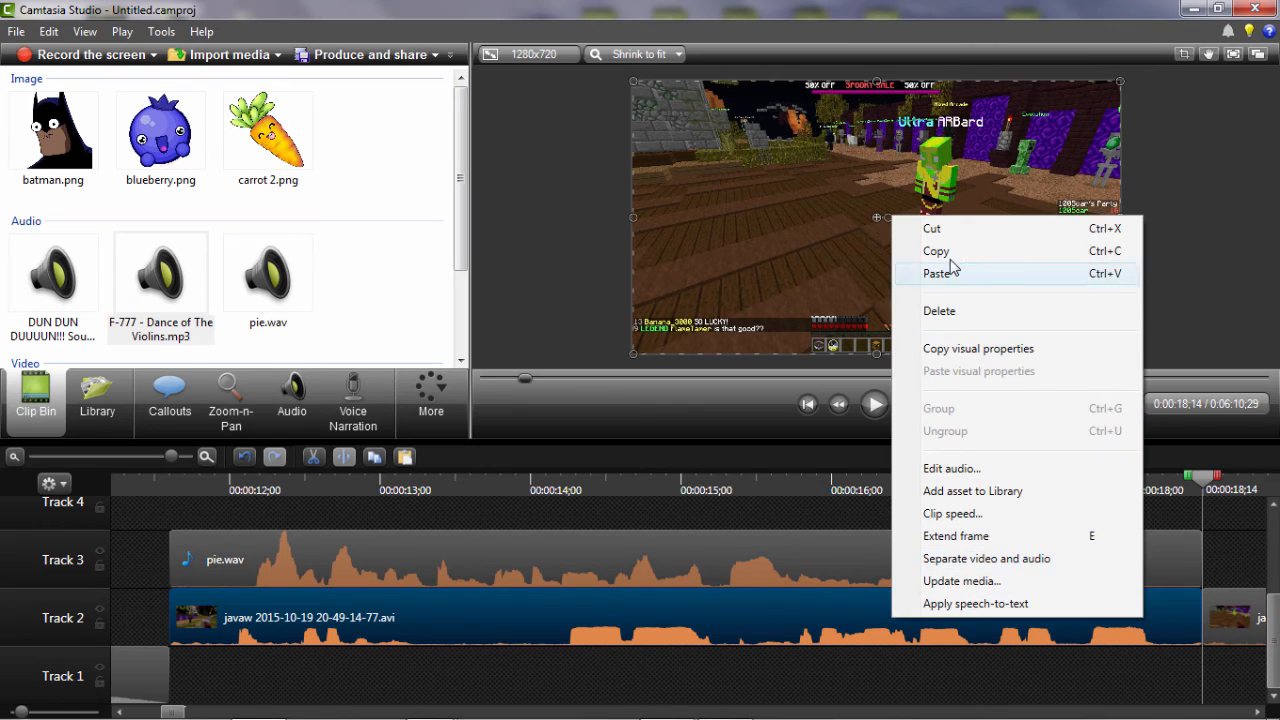
right_click(636, 662)
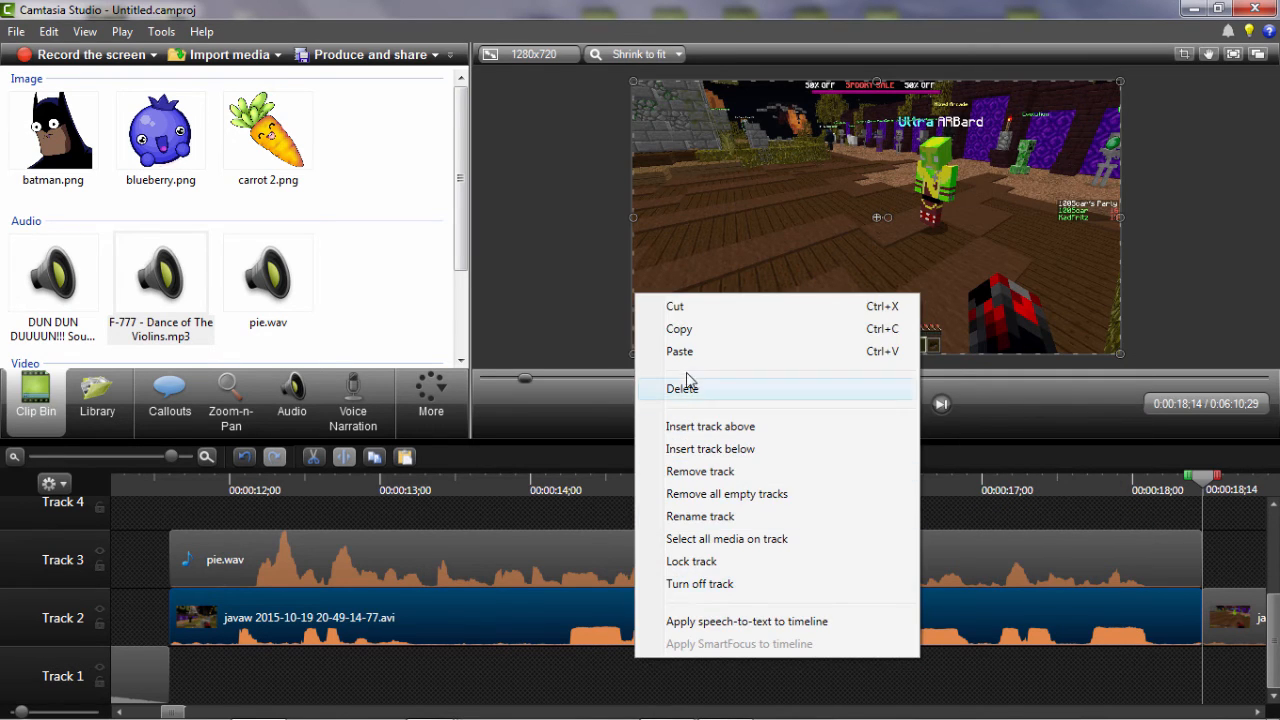
click(680, 352)
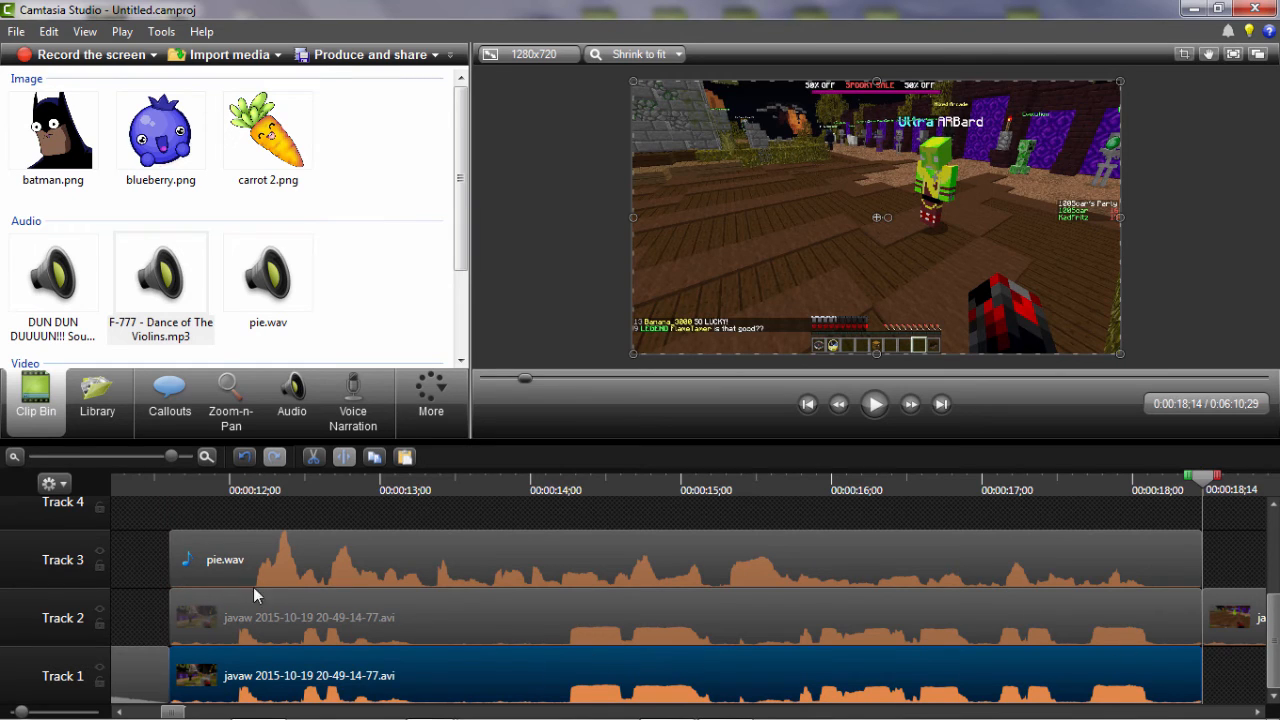
Select all gameplay clips on Track 2 and shift them together to start at 0:00:18;14, where pie.wav ends
click(175, 610)
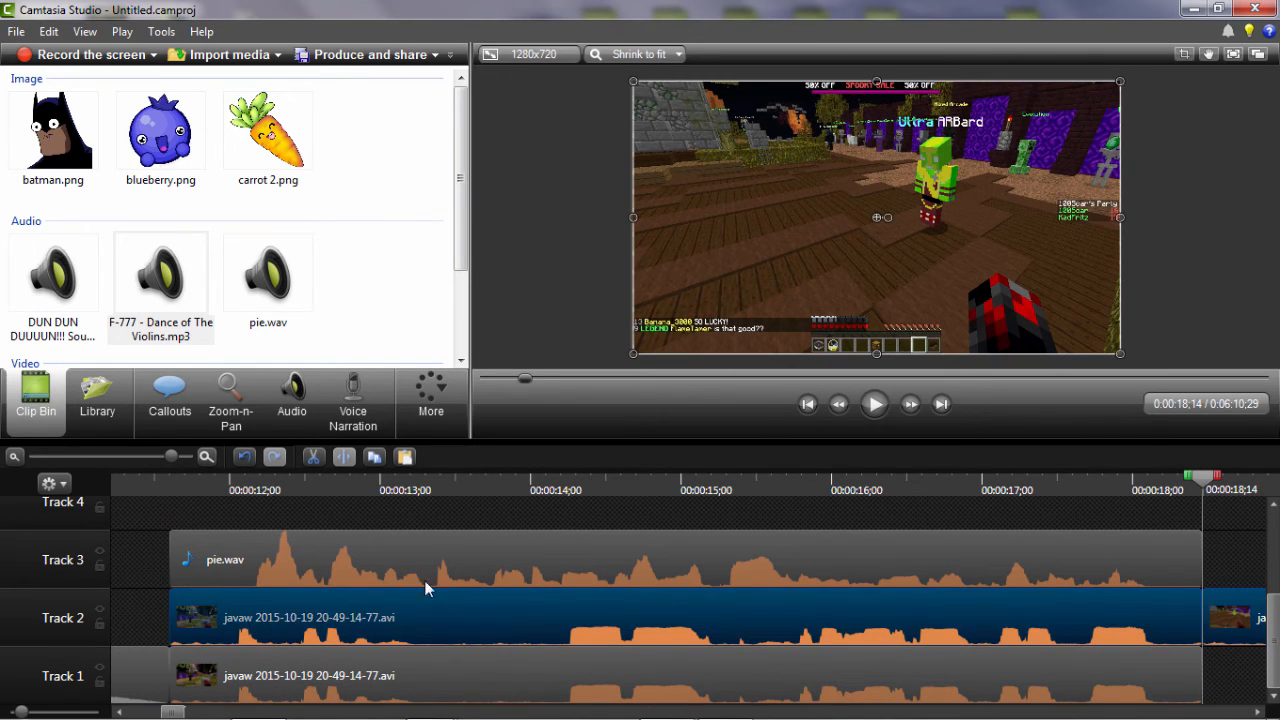
click(85, 463)
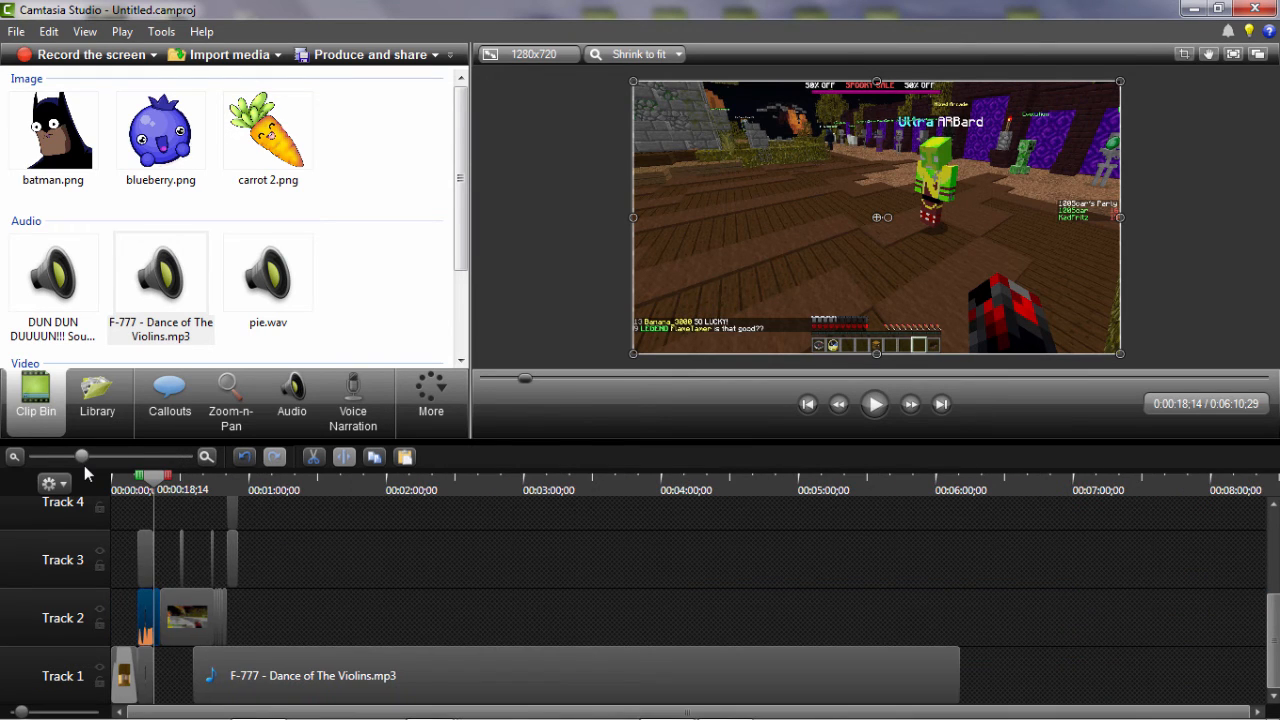
click(170, 628)
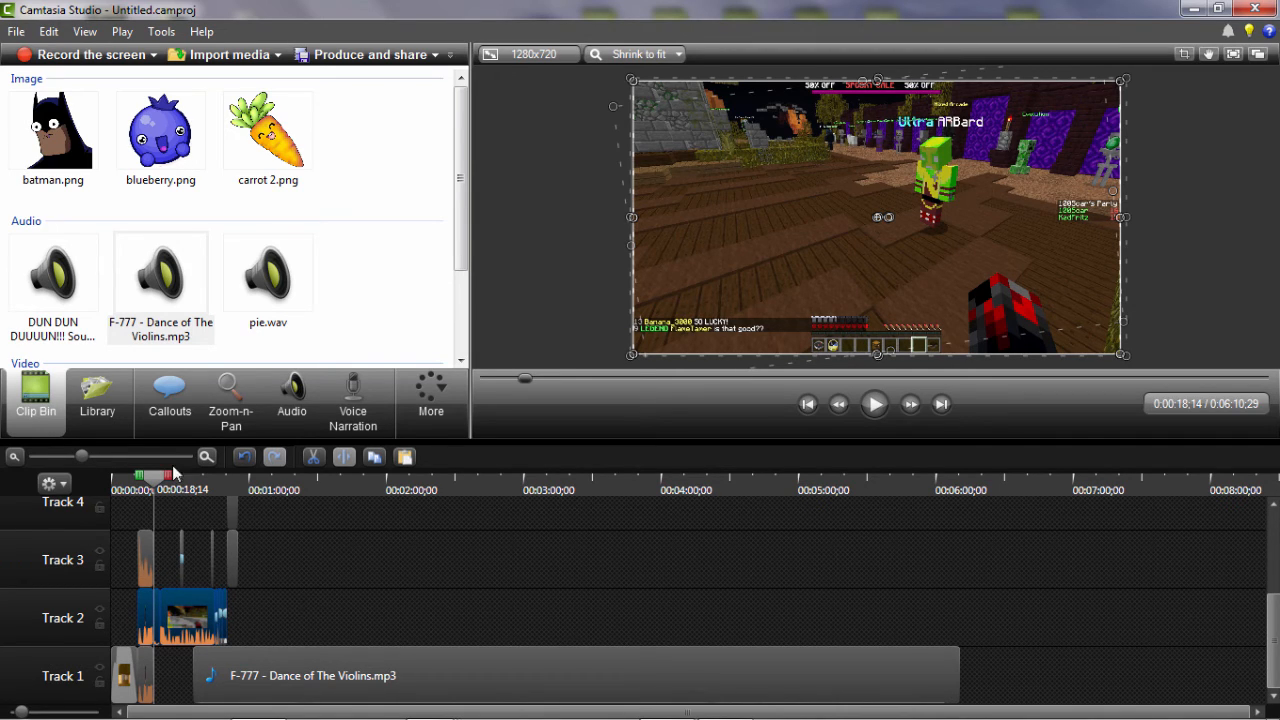
drag(82, 456, 140, 456)
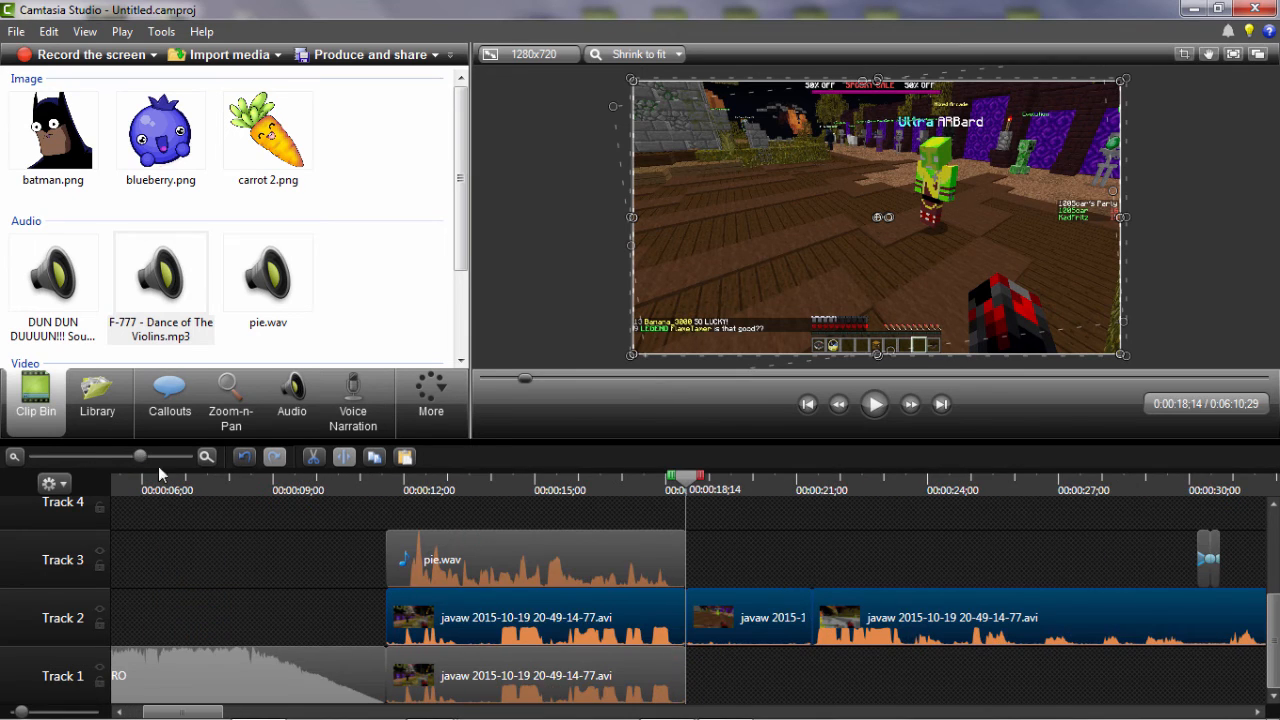
drag(462, 619, 760, 647)
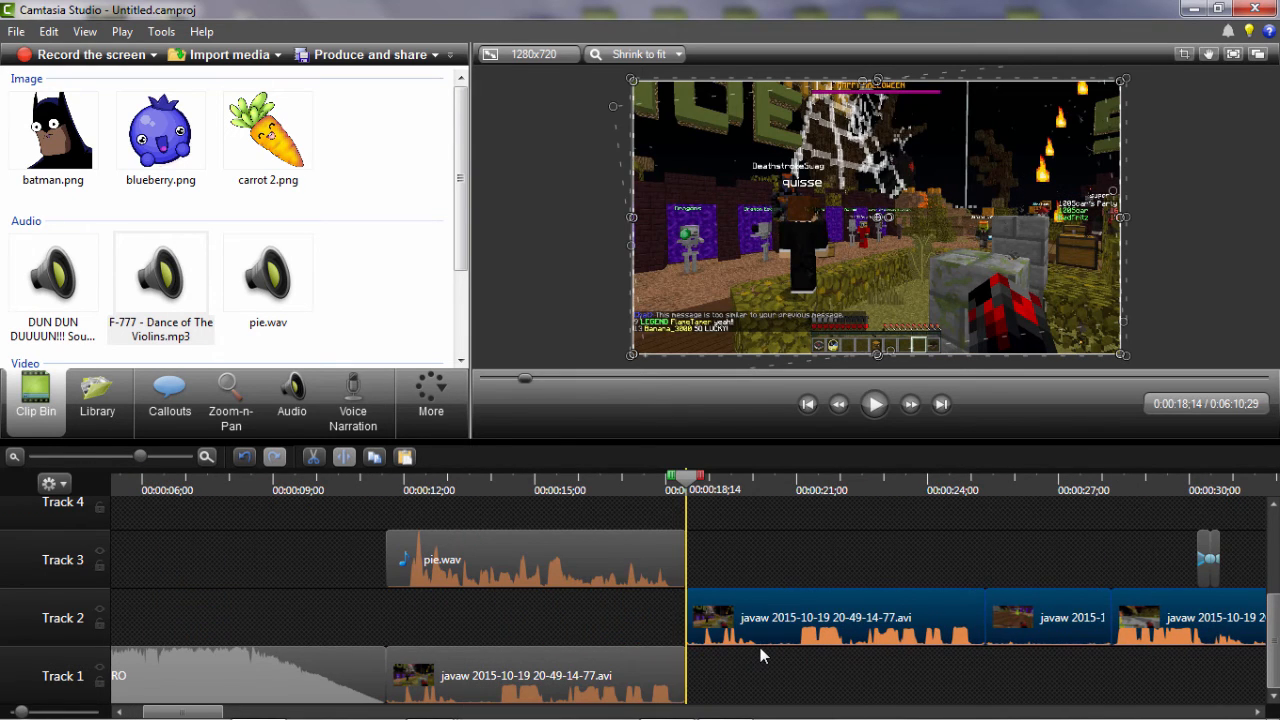
Silence the audio of the gameplay clip on Track 1 beneath the pie.wav narration
click(572, 668)
click(290, 395)
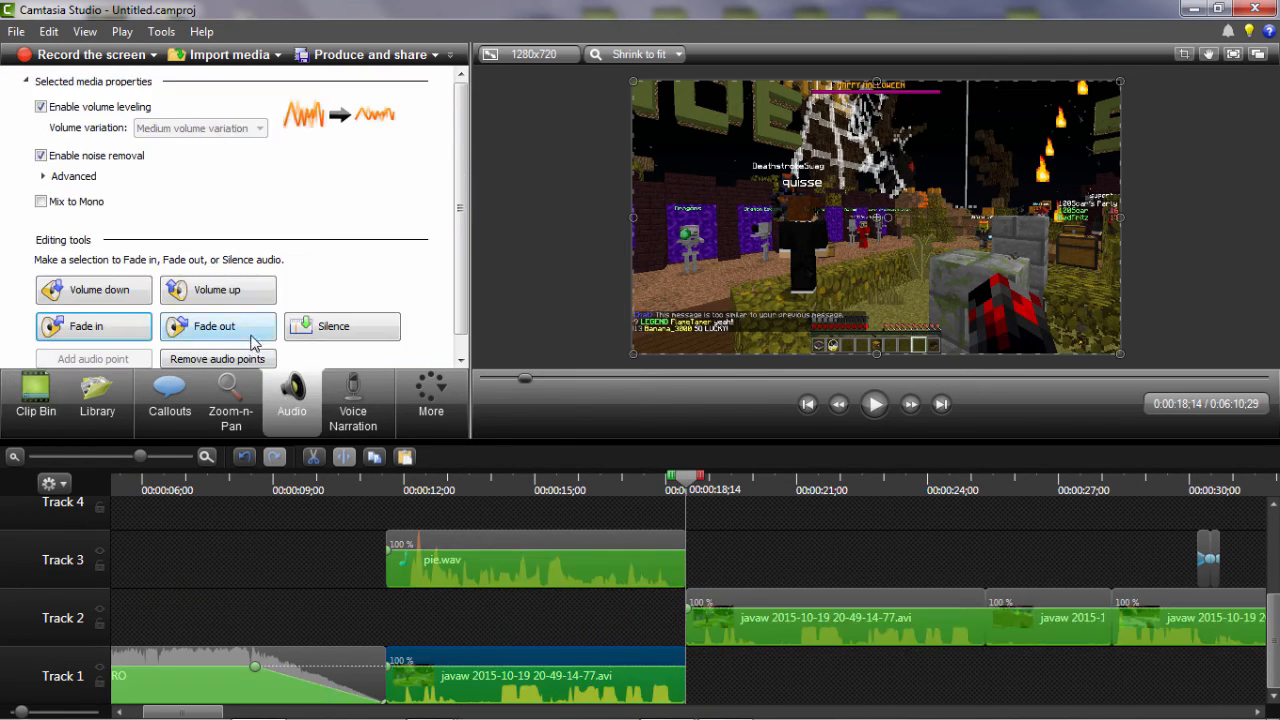
click(333, 326)
click(33, 396)
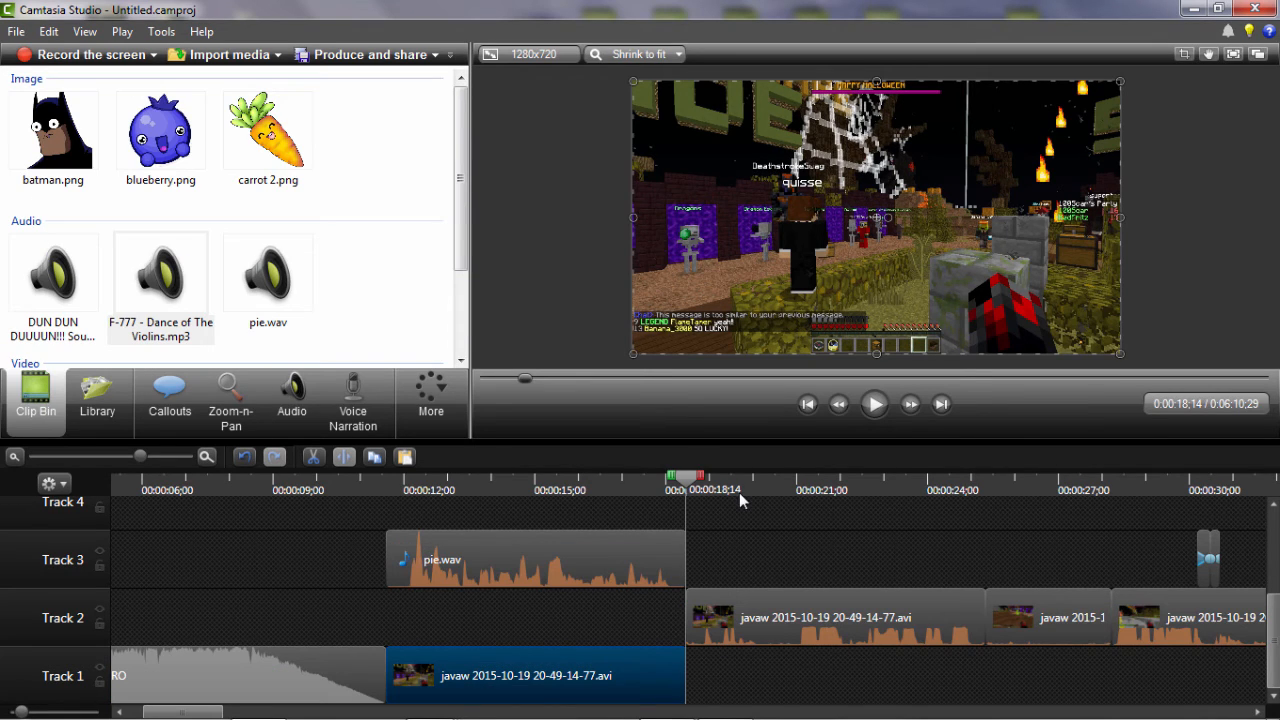
Play the timeline from 0:00:11;18, the start of pie.wav, to check the narration over the silenced gameplay clip
drag(686, 485, 387, 481)
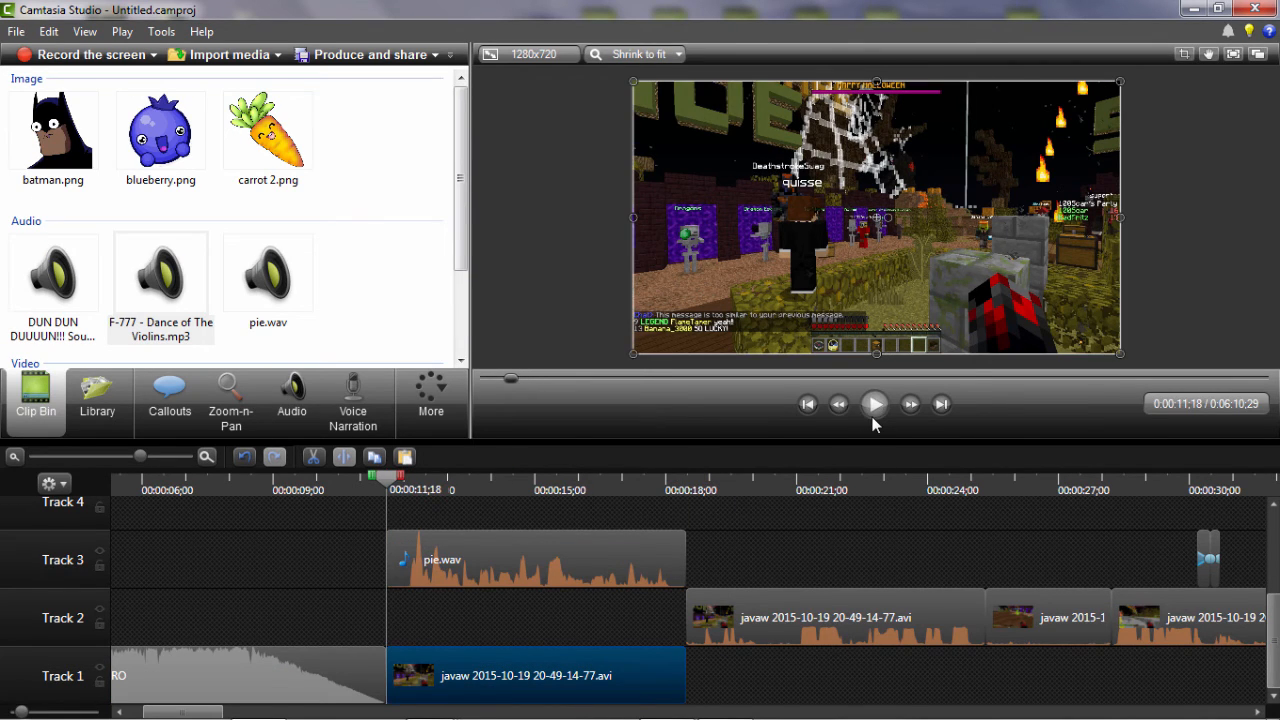
click(872, 420)
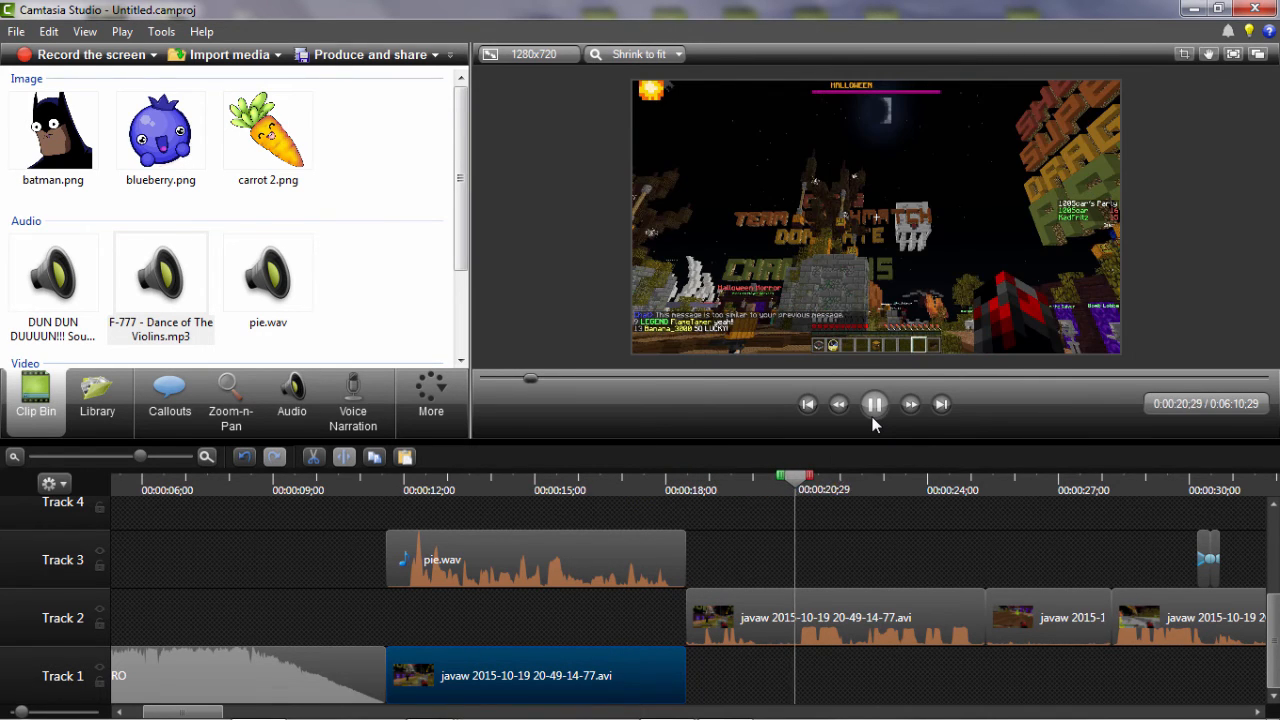
click(872, 418)
click(452, 398)
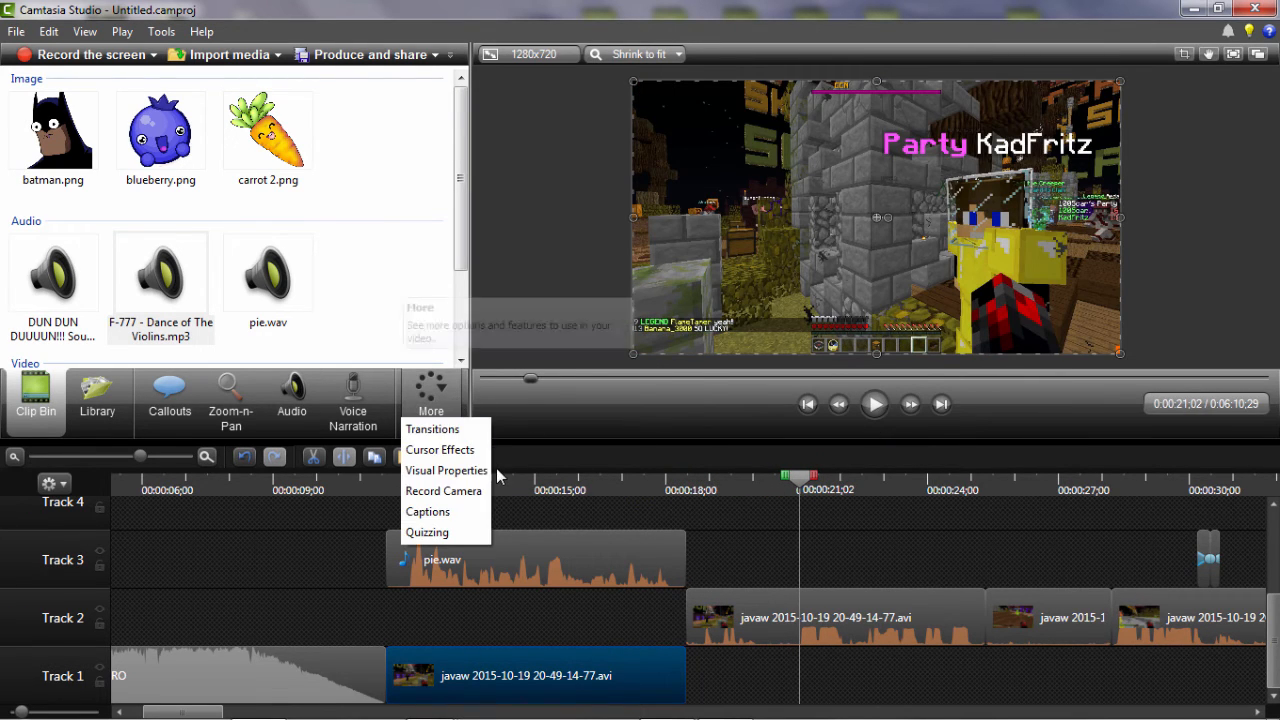
click(713, 535)
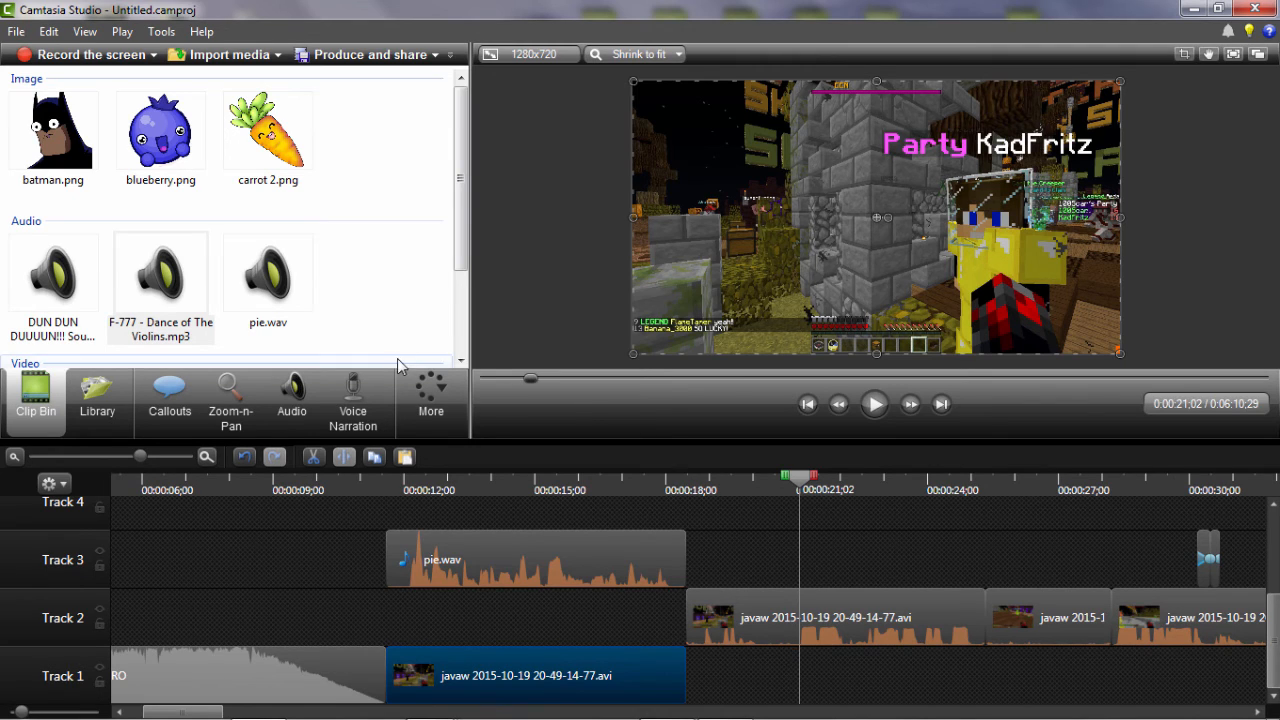
click(440, 402)
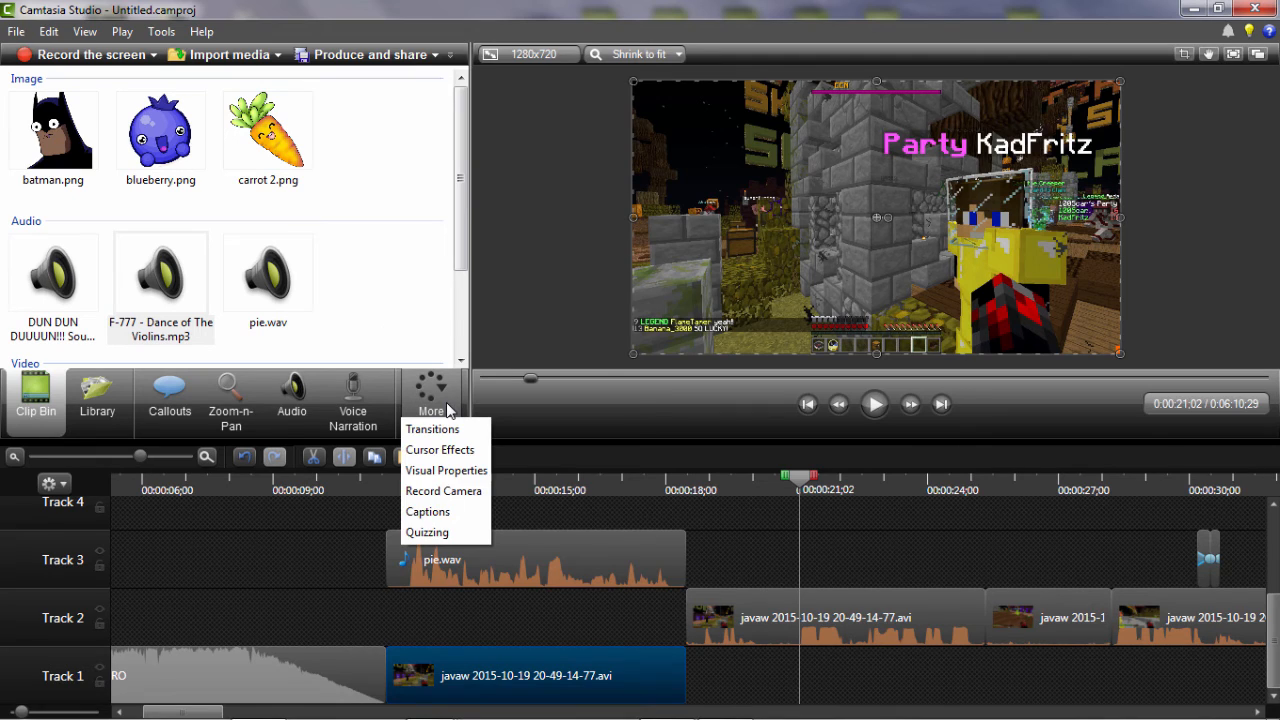
click(352, 294)
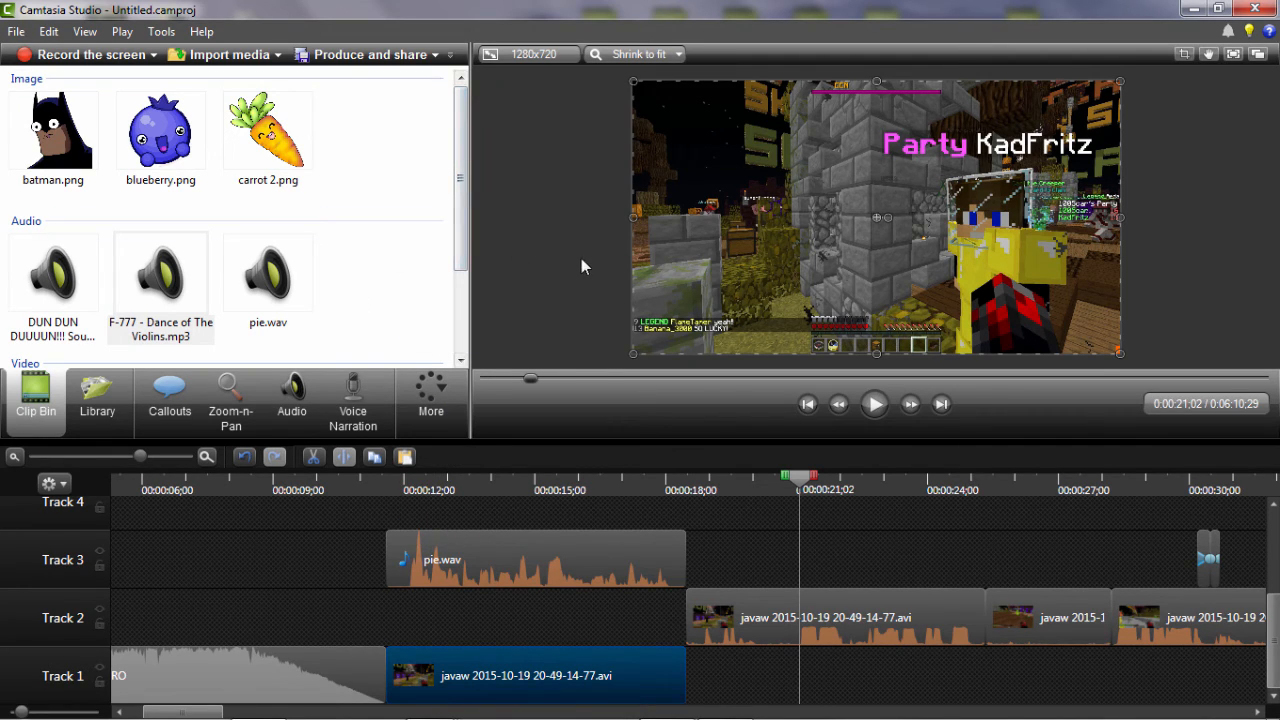
Start producing the video and try the MP4 with Smart Player (up to 1080p) preset followed by the Custom Rendering preset
click(381, 57)
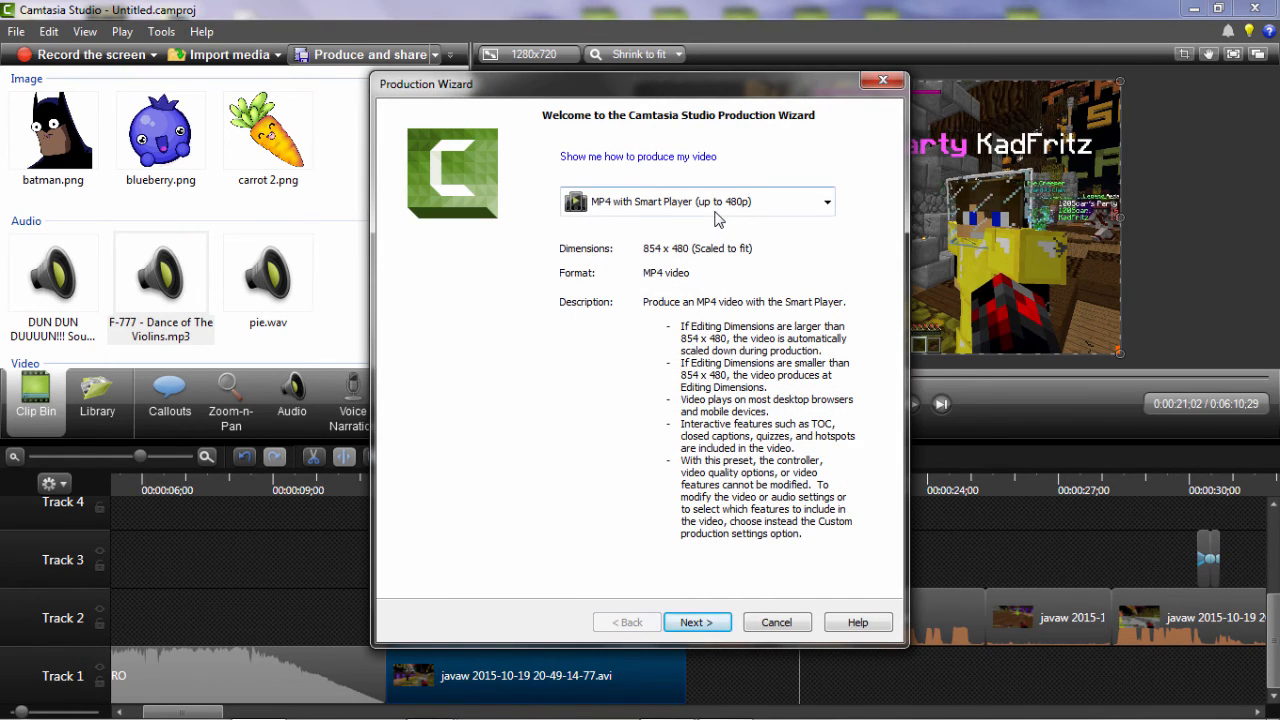
click(588, 207)
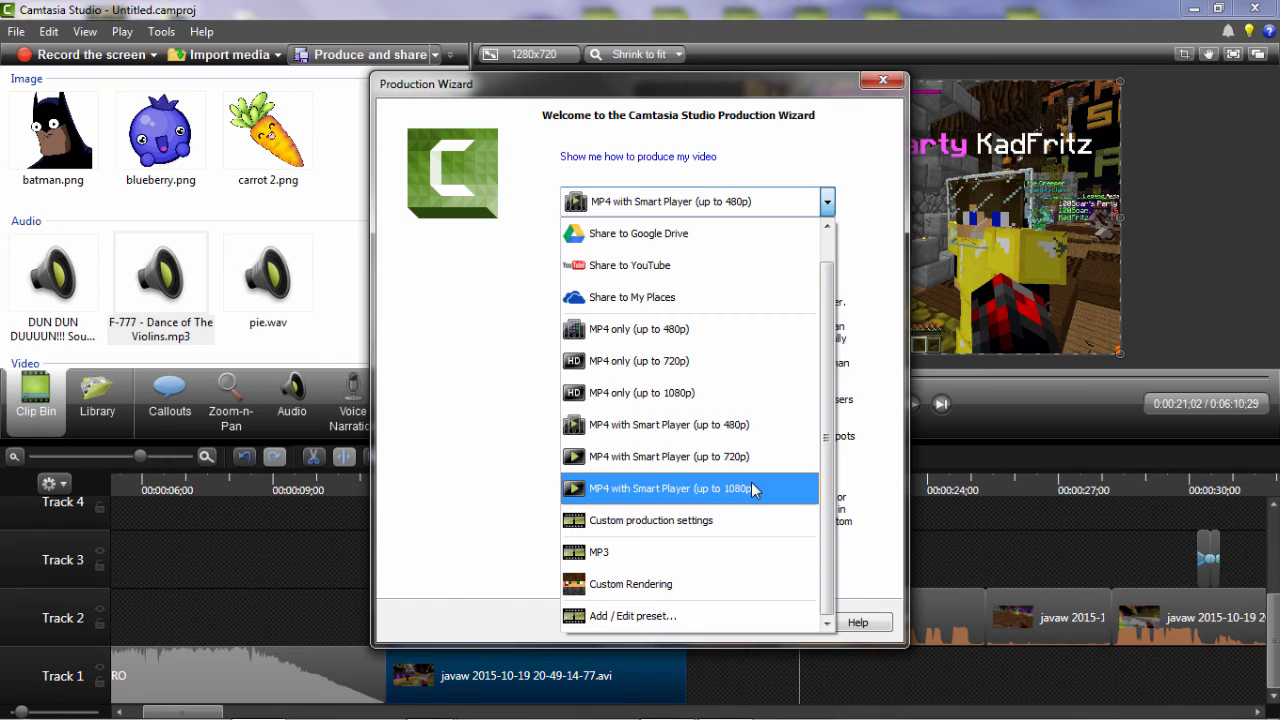
click(751, 488)
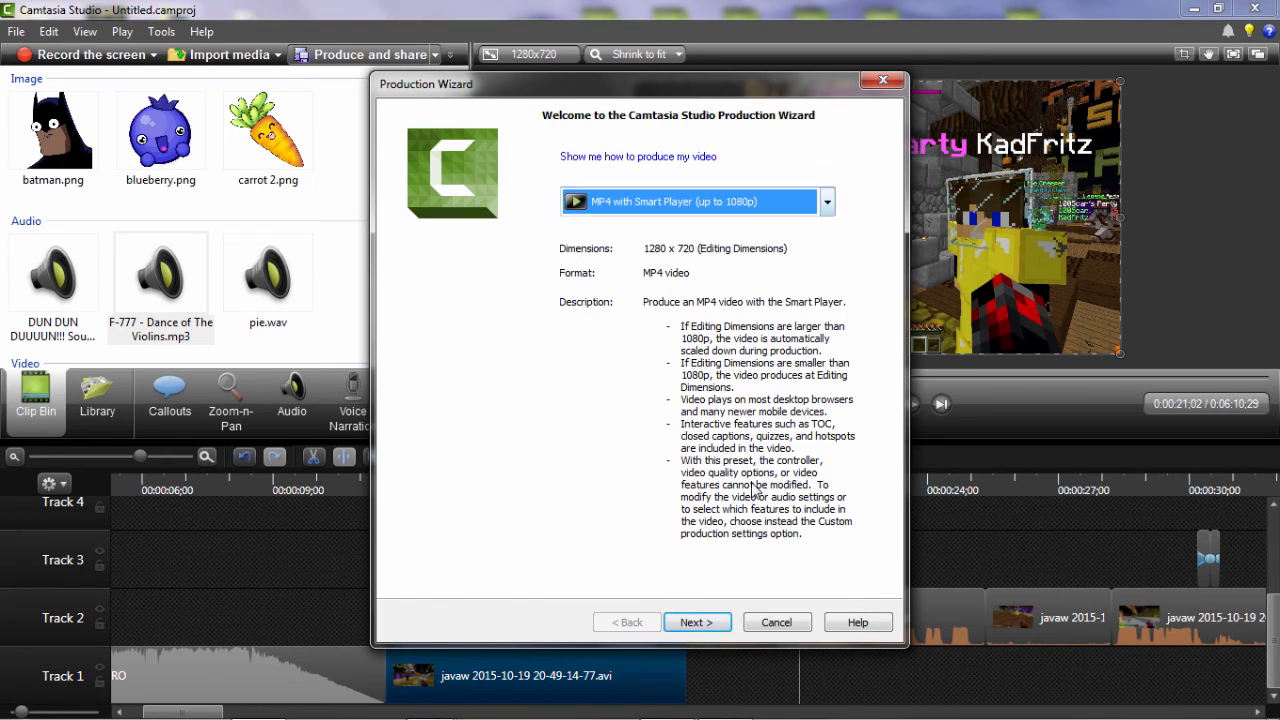
click(716, 197)
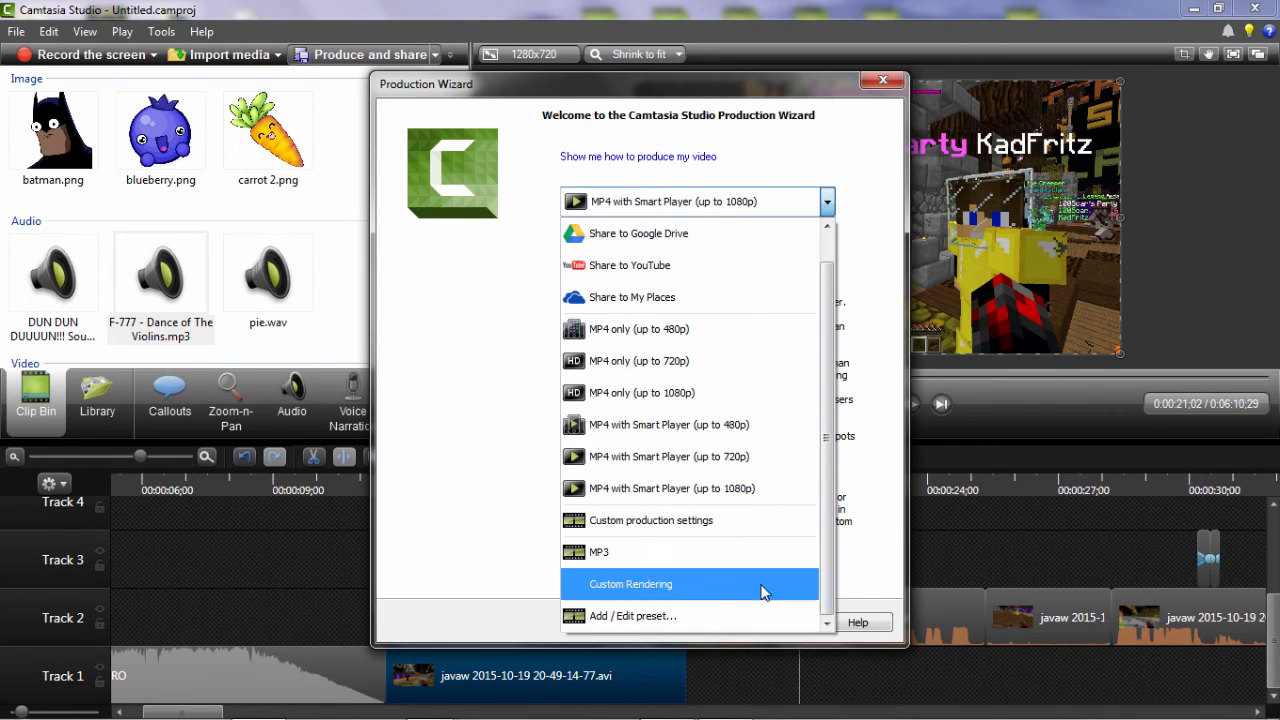
click(634, 586)
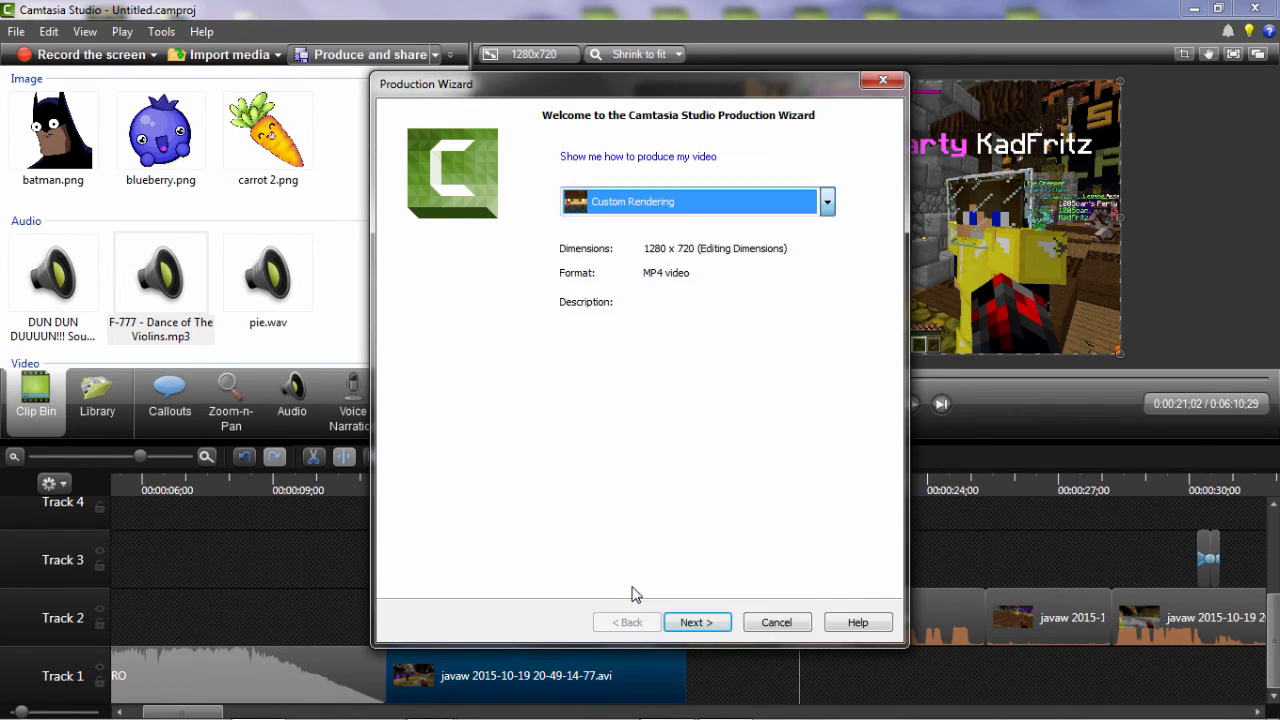
Create a new production preset named YouTube with the MP4 - Smart Player (Flash / HTML5) file format
click(652, 213)
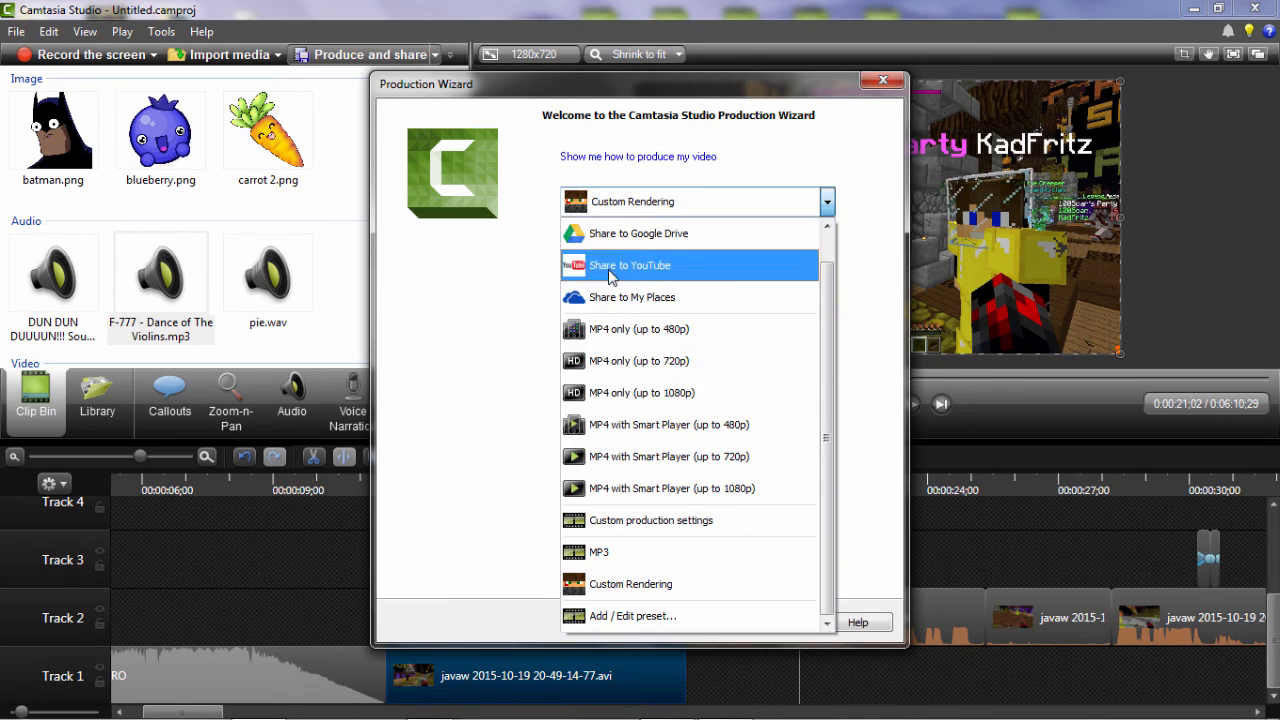
click(652, 616)
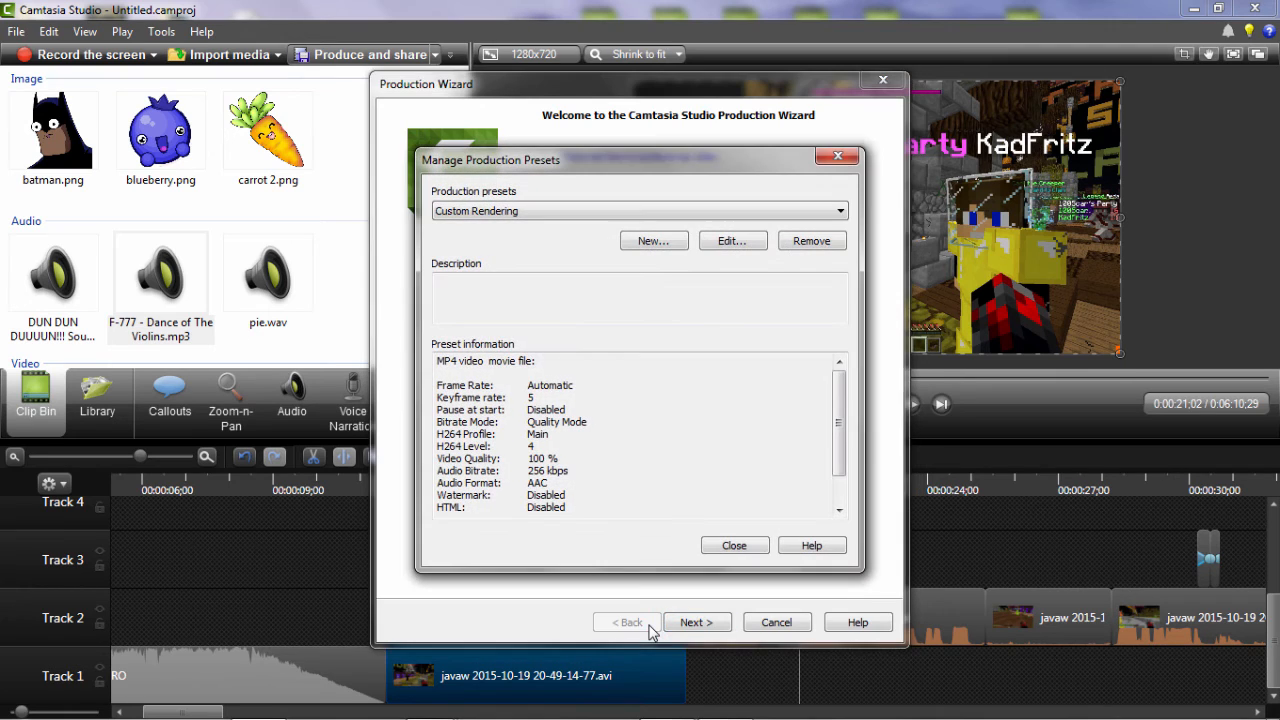
click(645, 243)
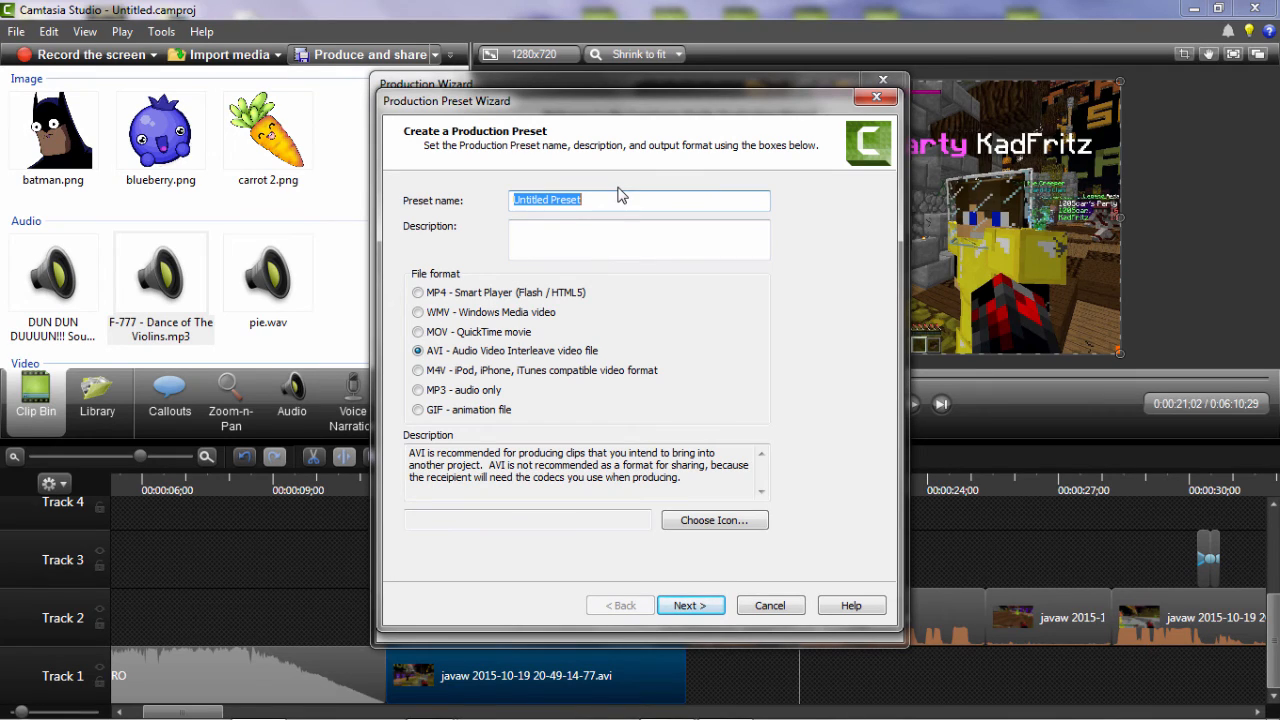
text(YouTube)
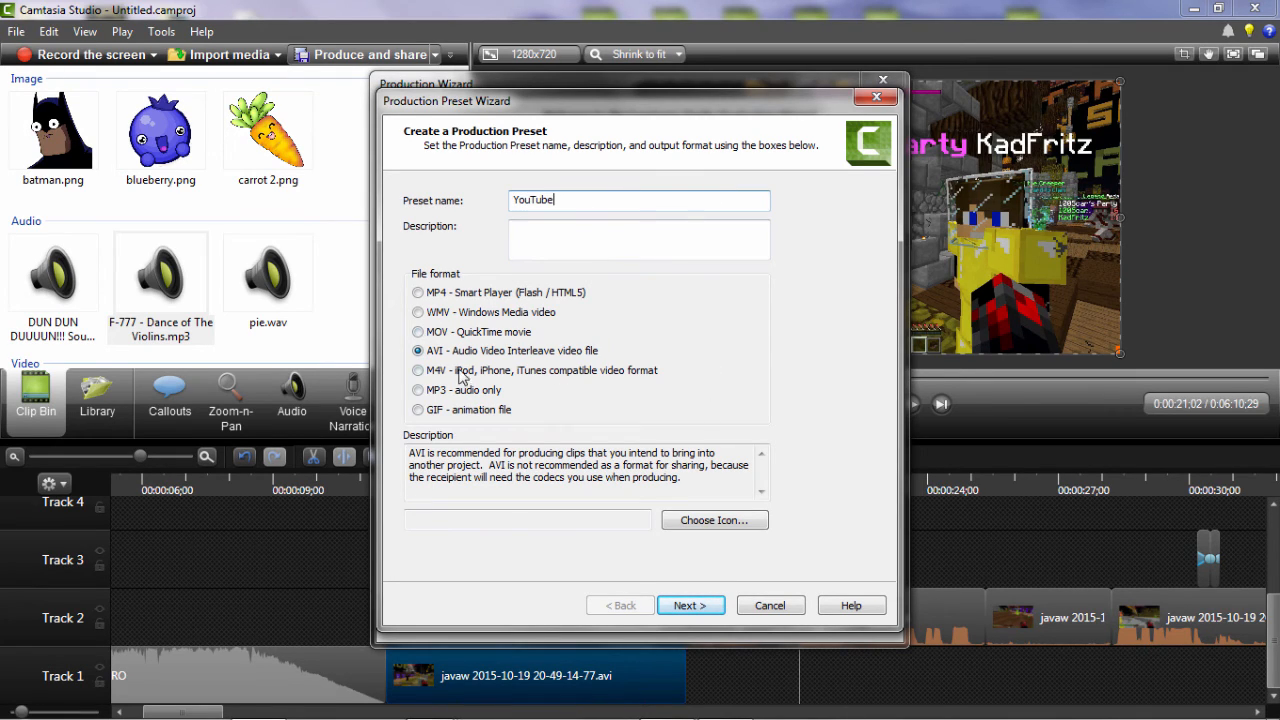
click(480, 293)
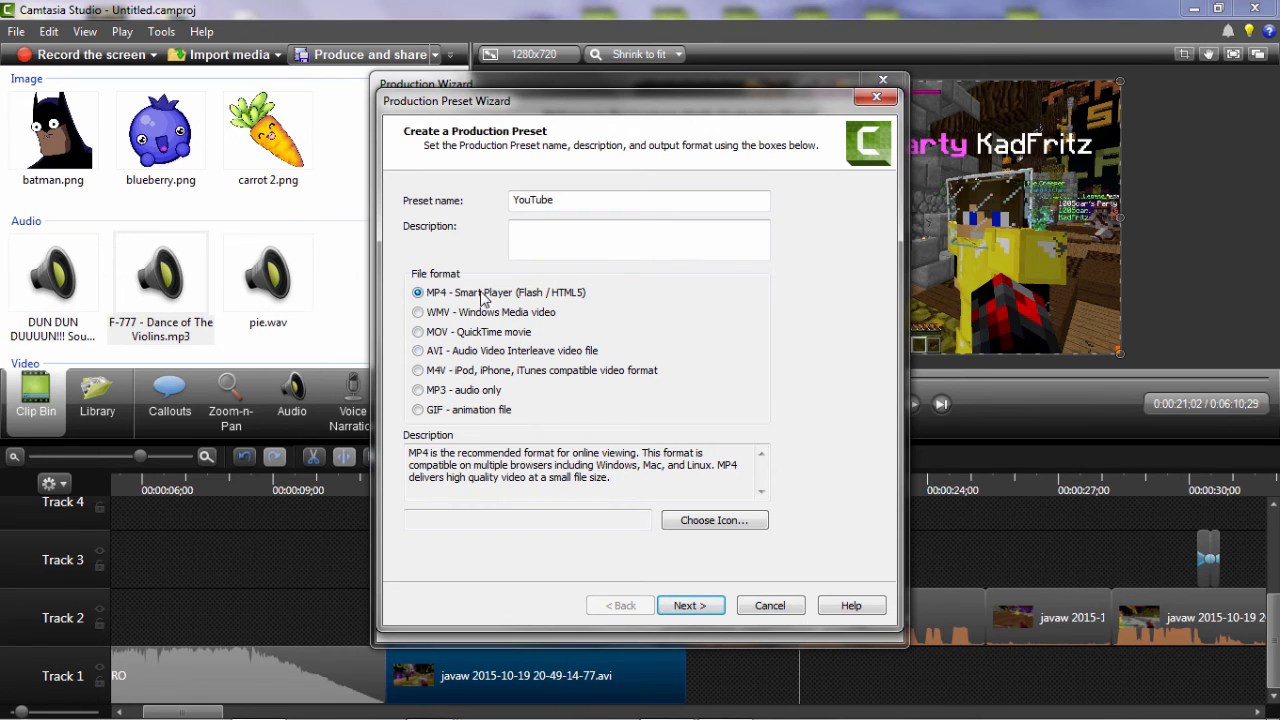
Review the YouTube preset's size options and set its video encoding to the highest quality
click(688, 600)
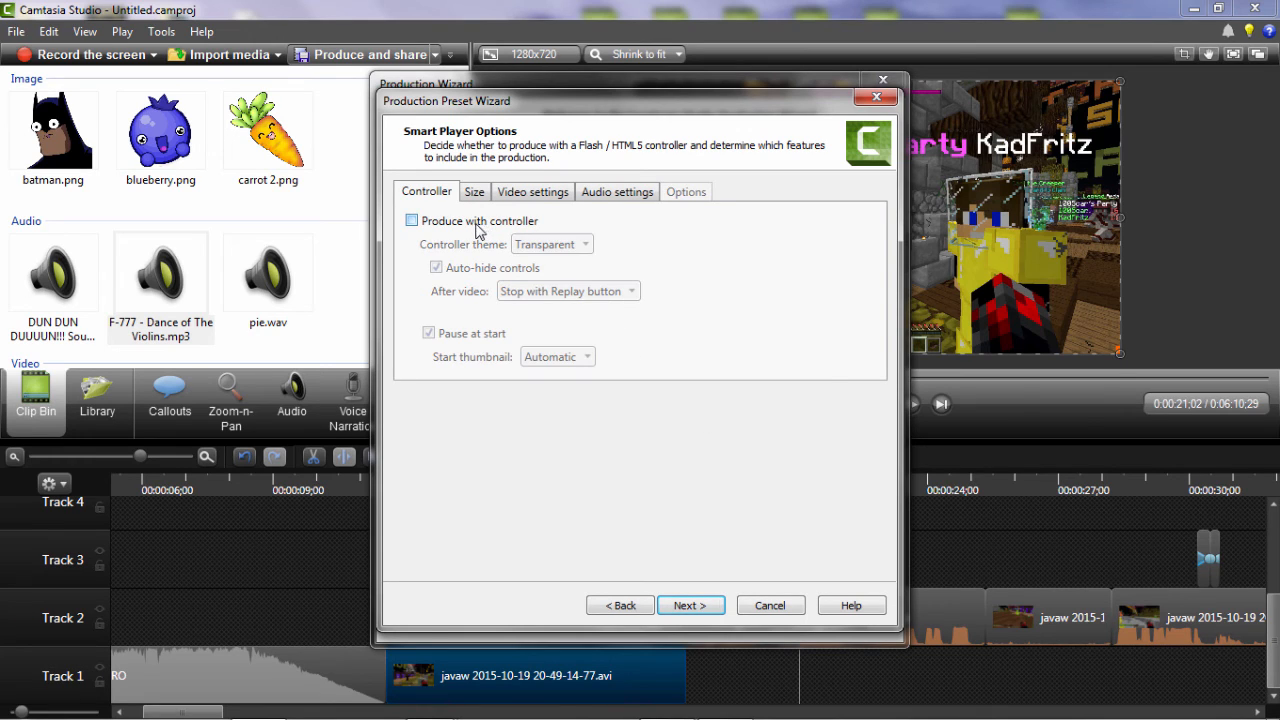
click(478, 192)
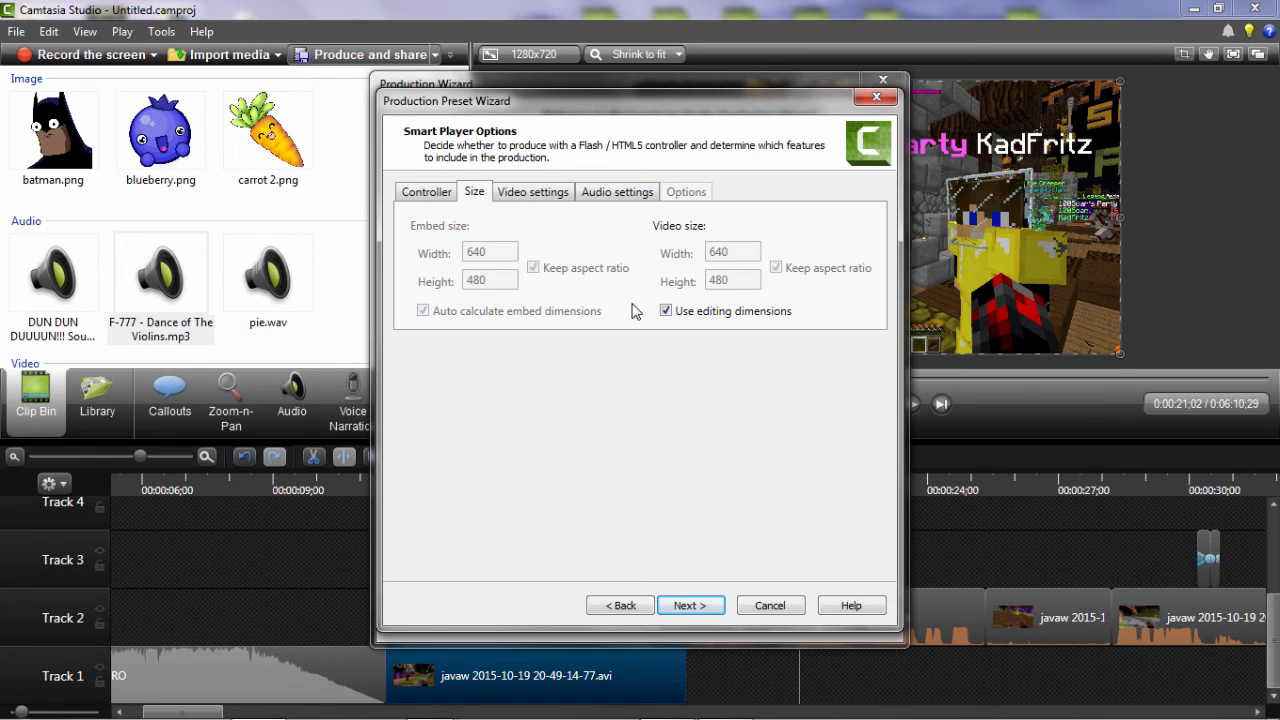
click(534, 193)
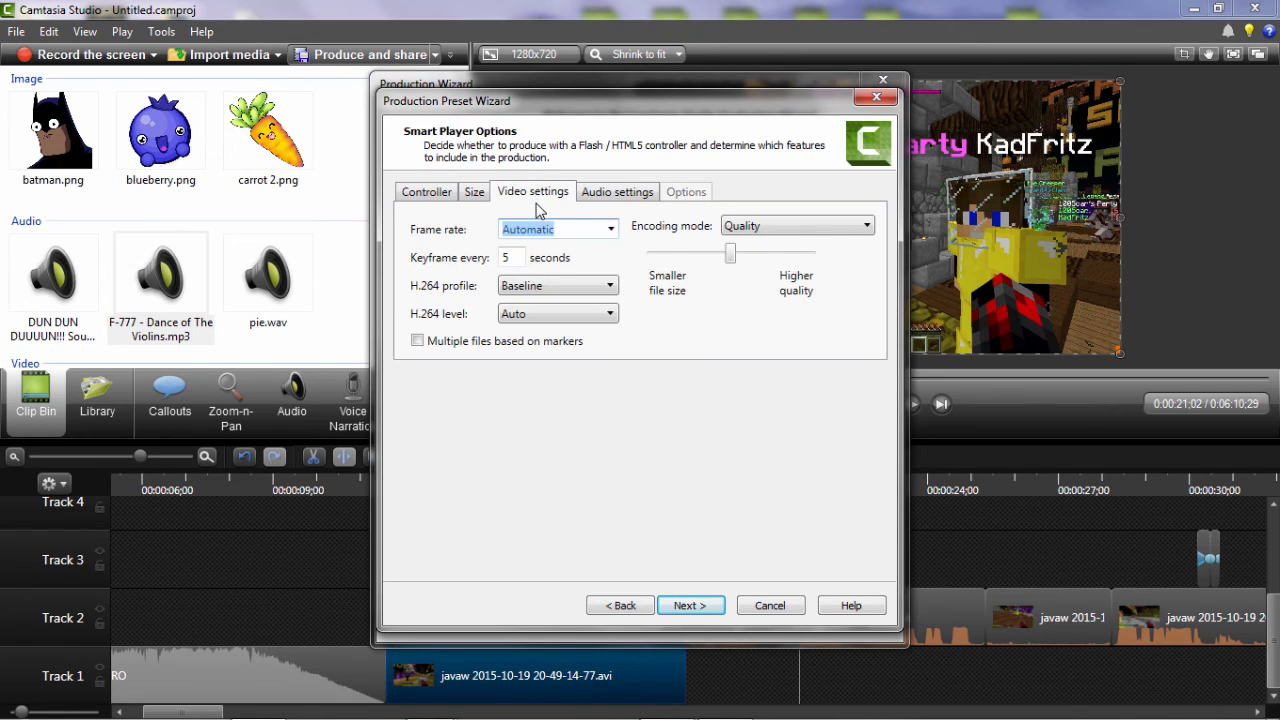
drag(731, 257, 838, 260)
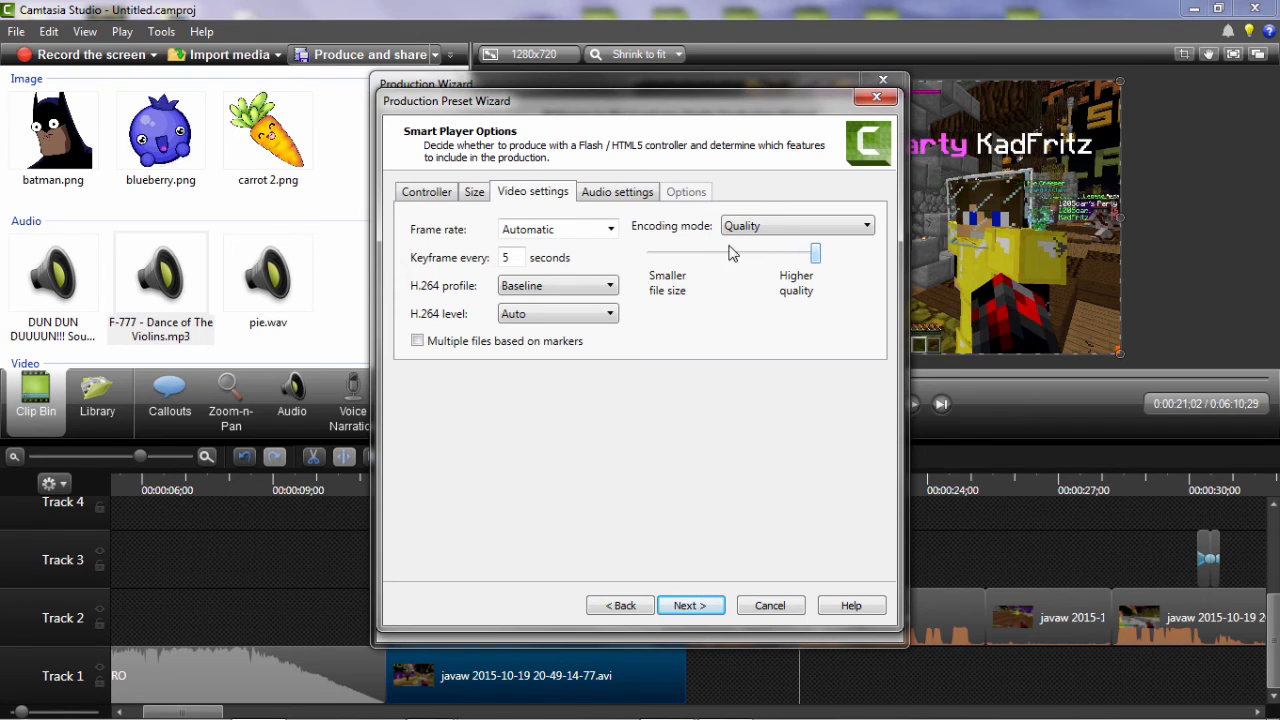
Try the Bitrate encoding mode at its maximum of 20000 and switch the encoding mode back to Quality
click(776, 228)
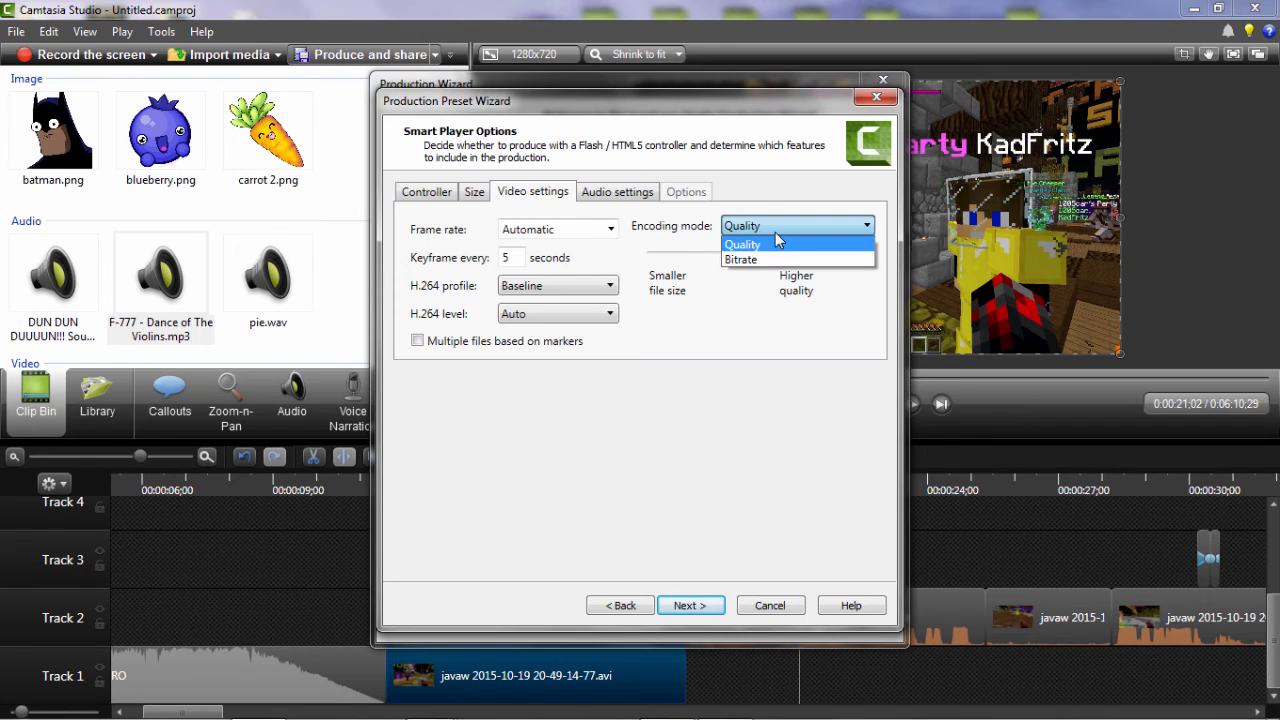
click(778, 258)
click(765, 230)
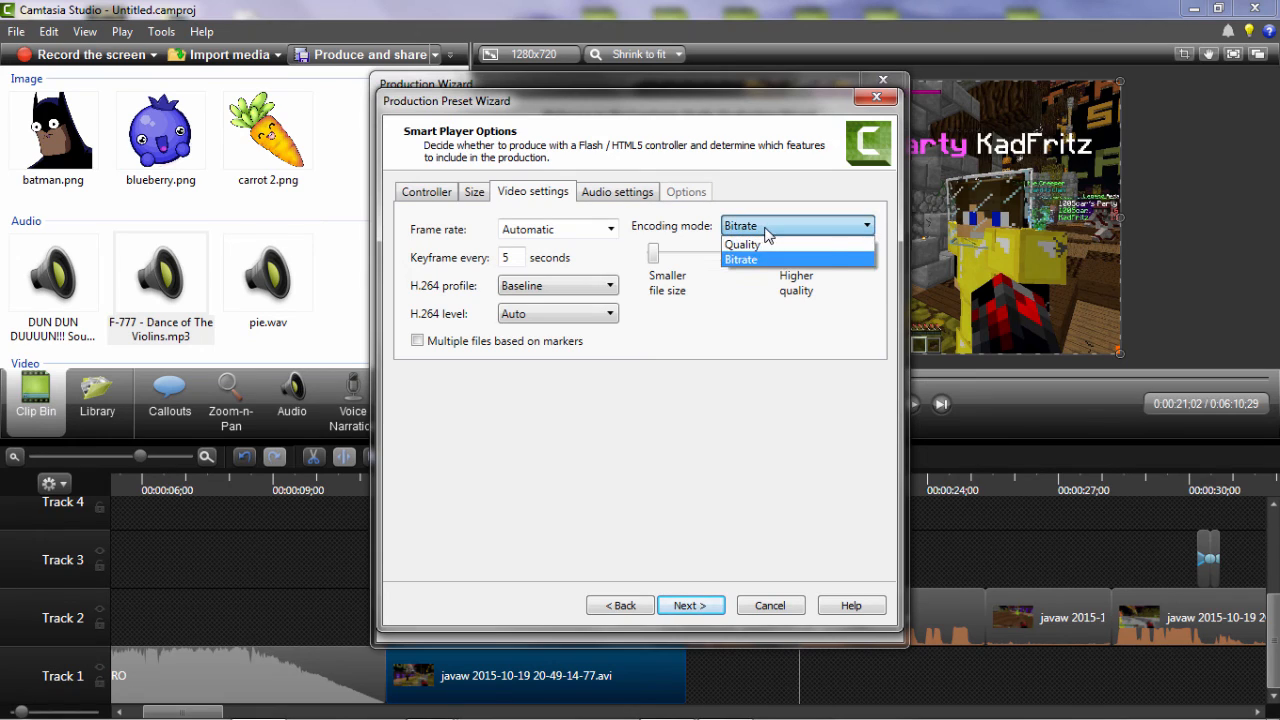
click(765, 258)
drag(655, 254, 843, 290)
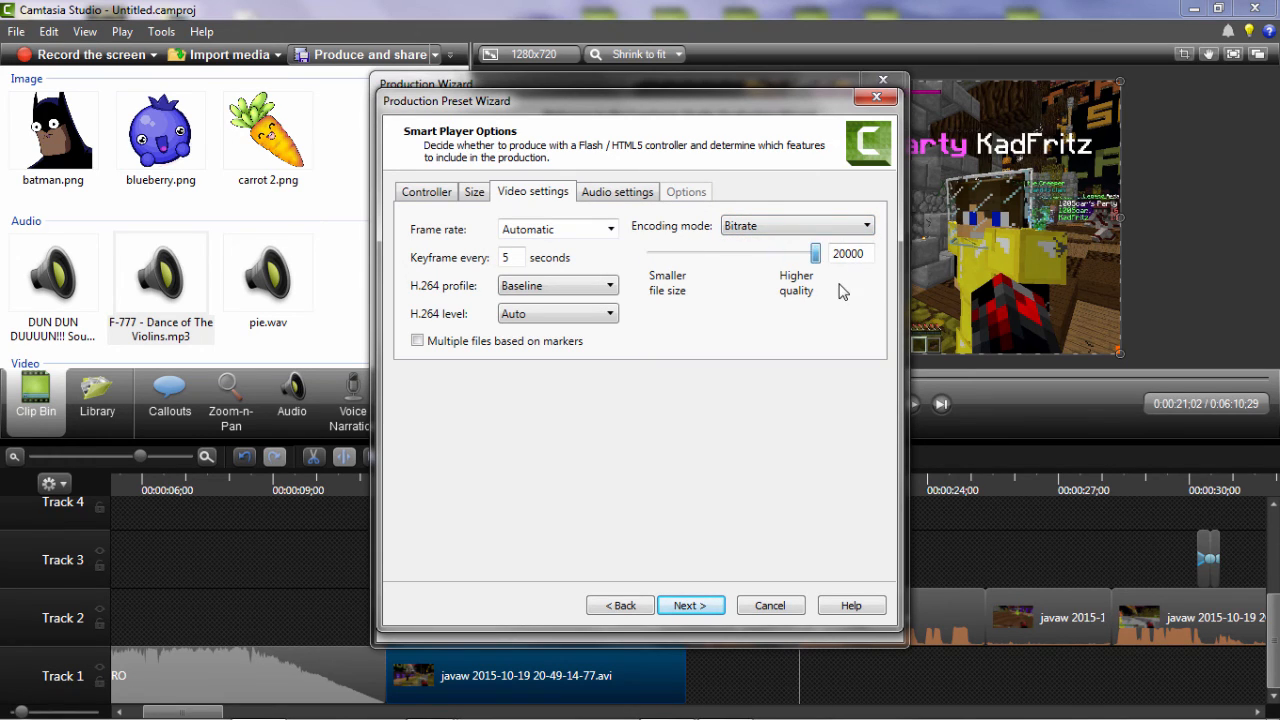
click(780, 228)
click(762, 243)
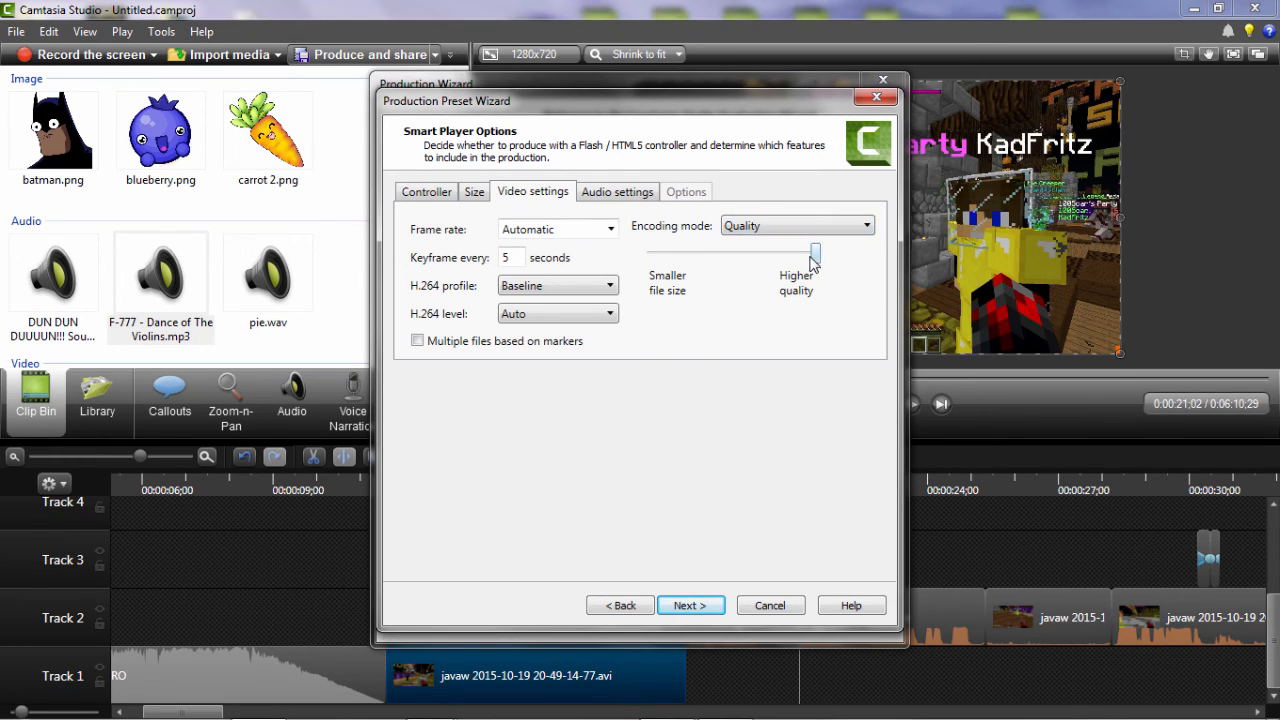
Set the preset's H.264 profile to Main and its H.264 level to 4
click(580, 287)
click(571, 315)
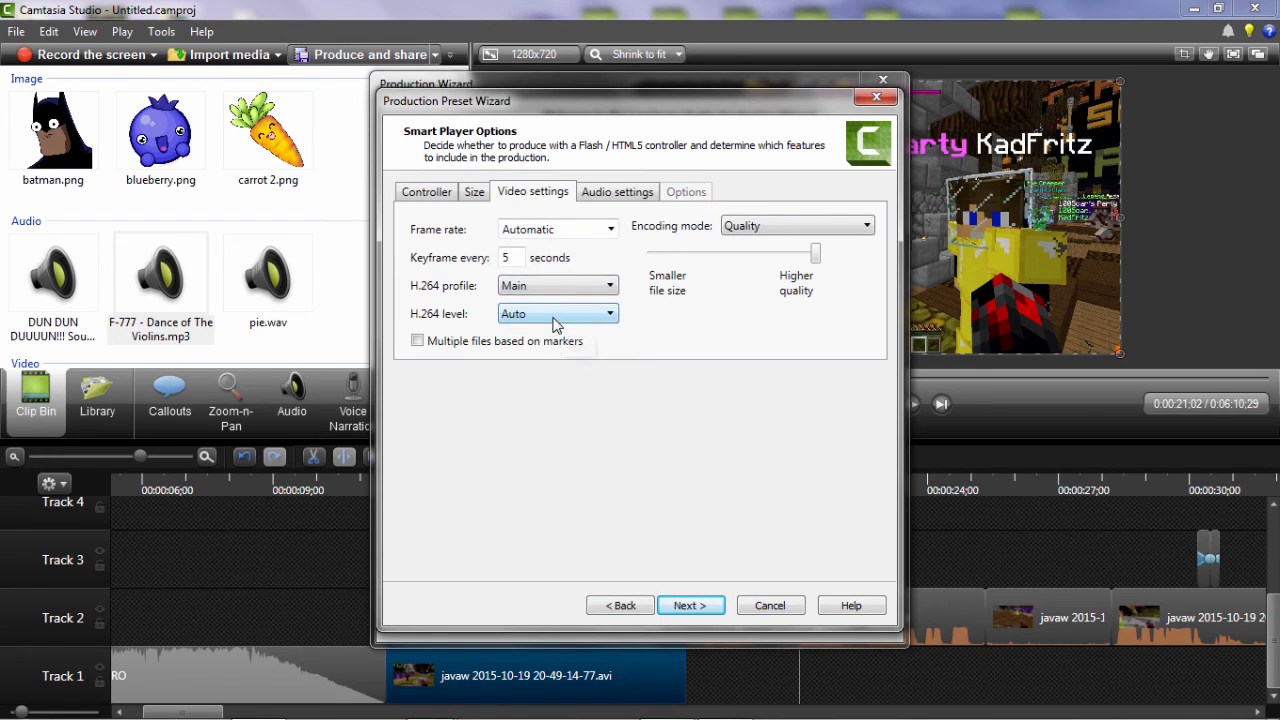
click(516, 322)
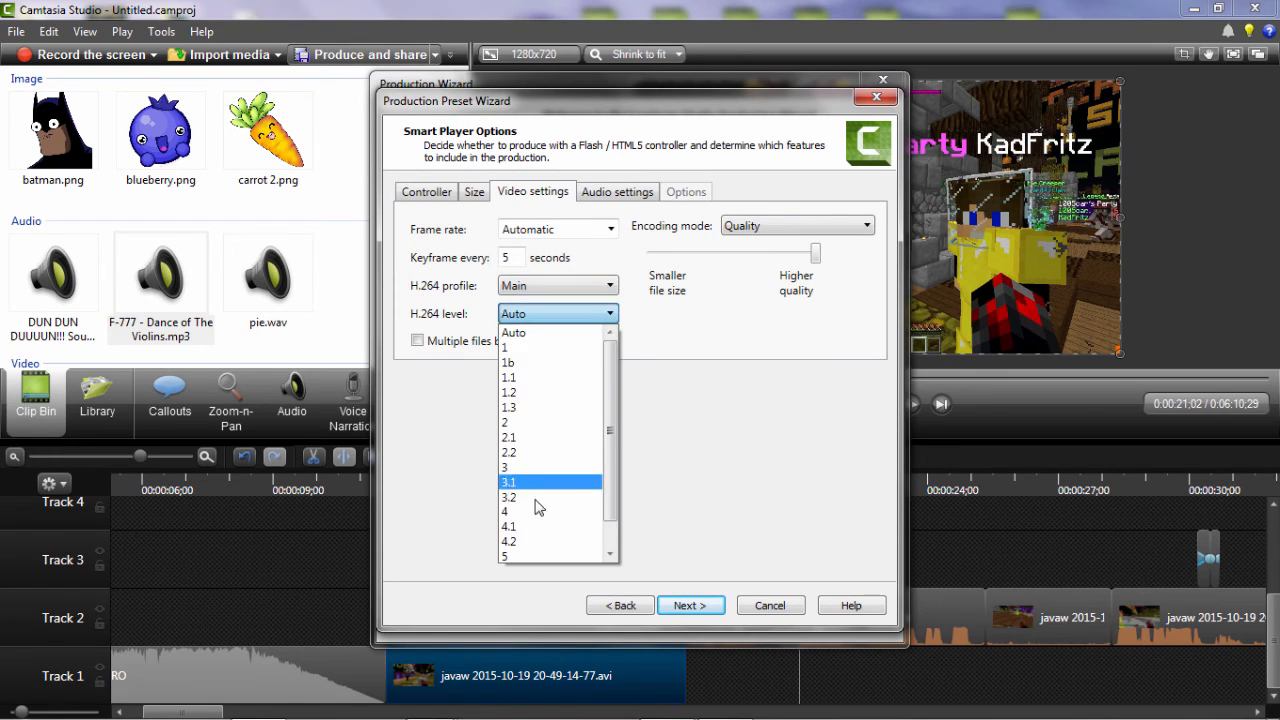
click(536, 512)
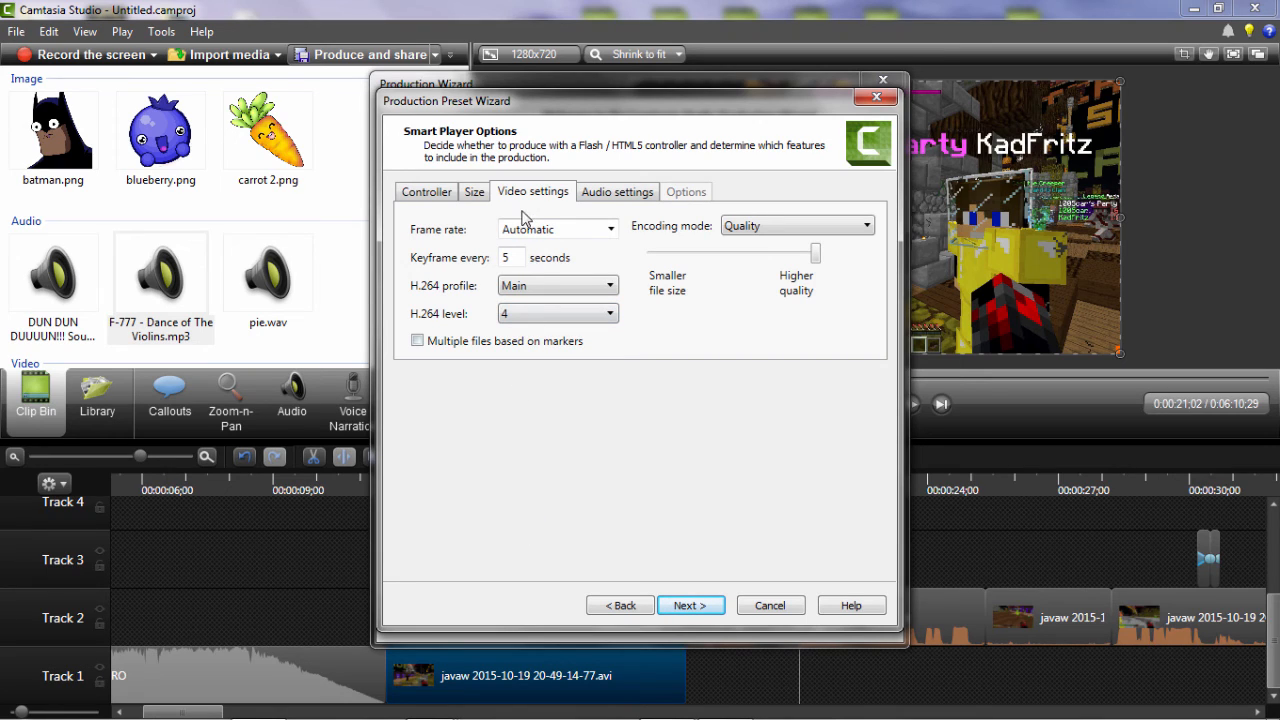
Set the preset's audio bit rate to 256 kbps
click(614, 195)
click(543, 246)
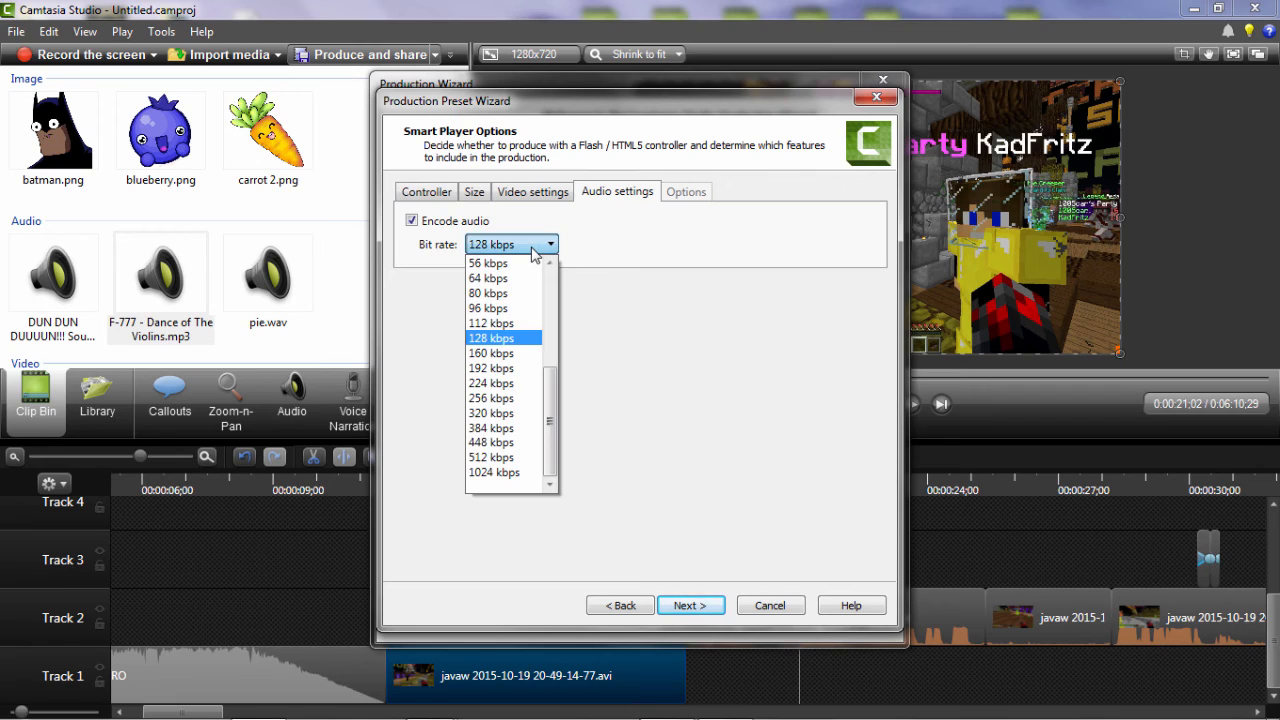
click(505, 399)
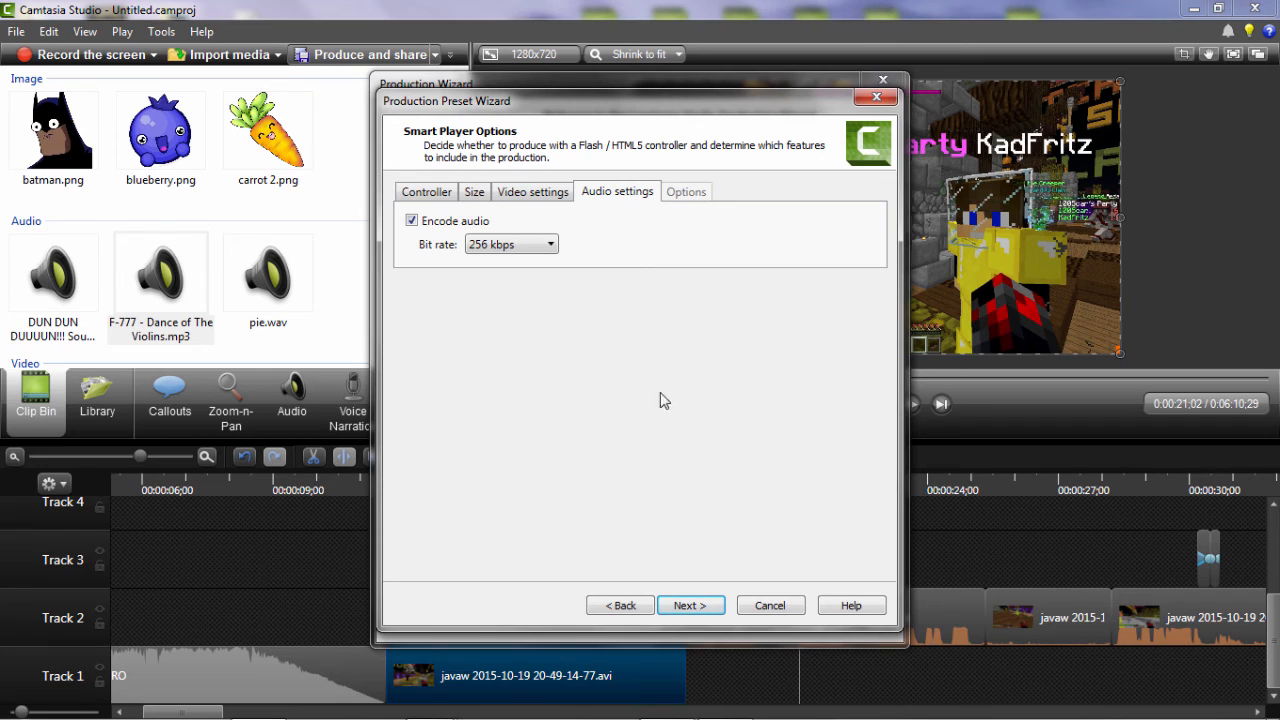
Finish the YouTube preset with the default video options and close the preset manager
click(688, 604)
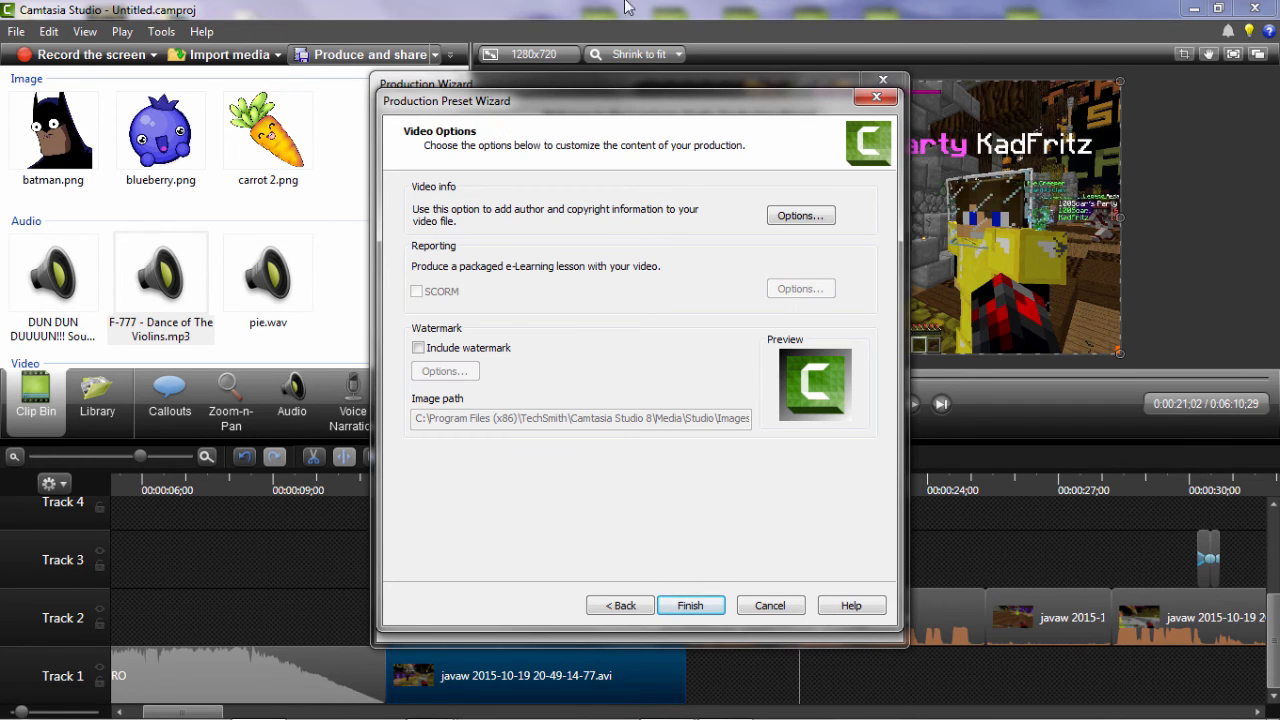
click(698, 610)
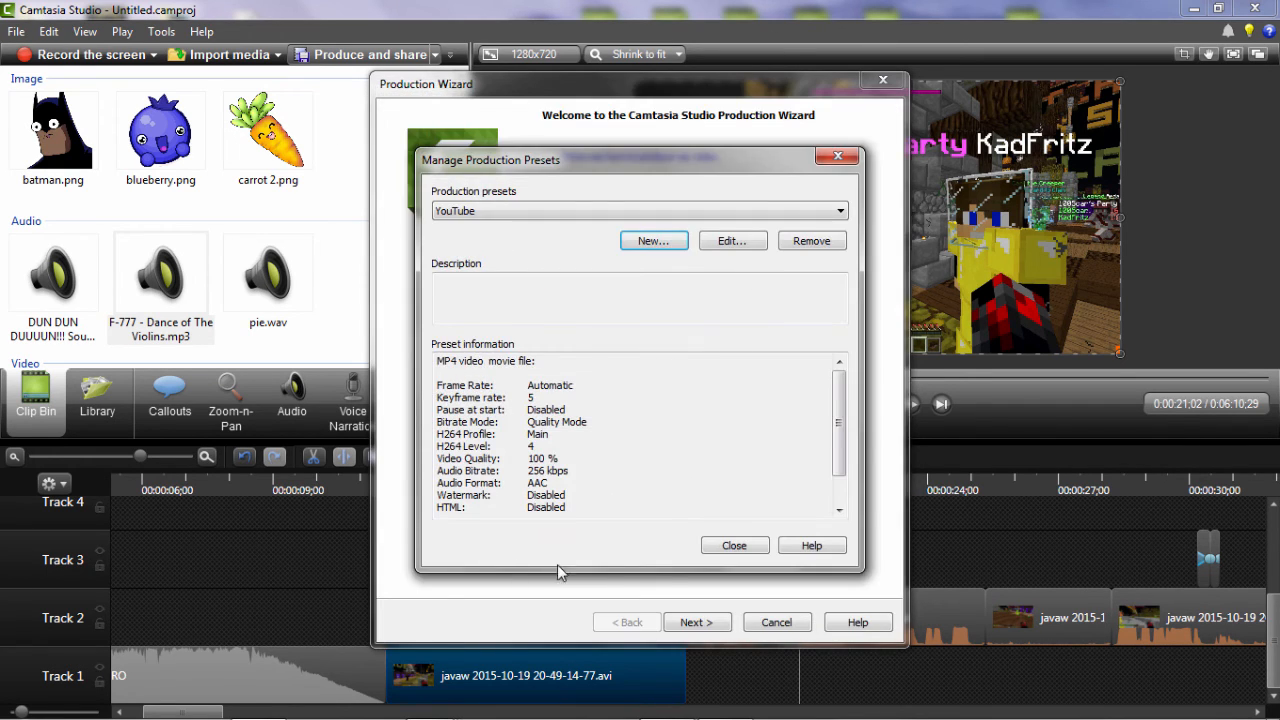
click(741, 549)
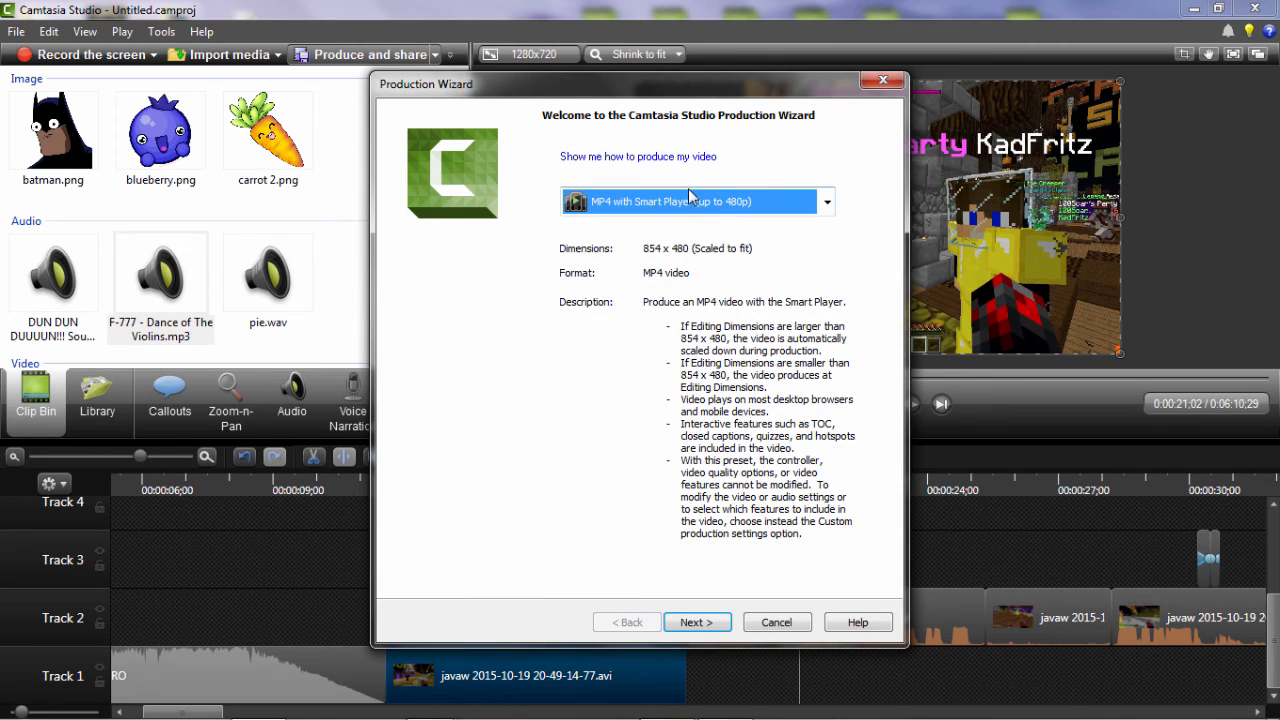
Produce the project with the YouTube preset under the production name Potato Test and close the production results
click(694, 201)
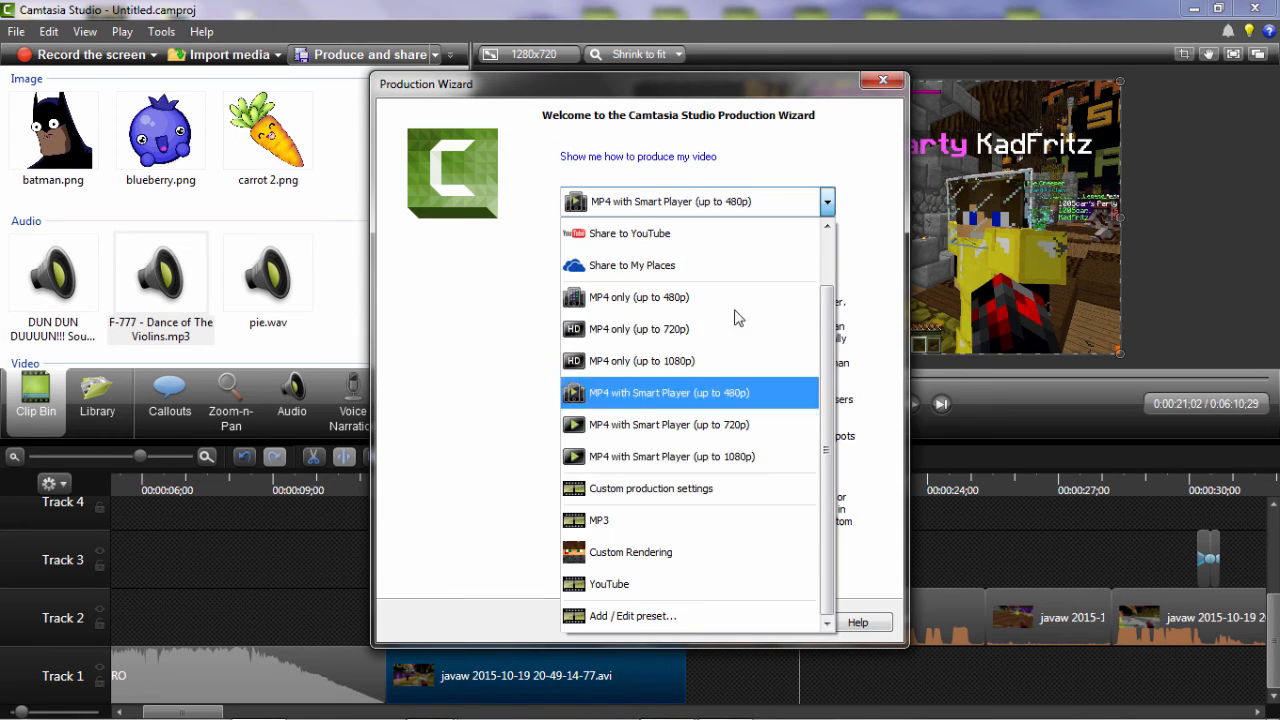
click(673, 585)
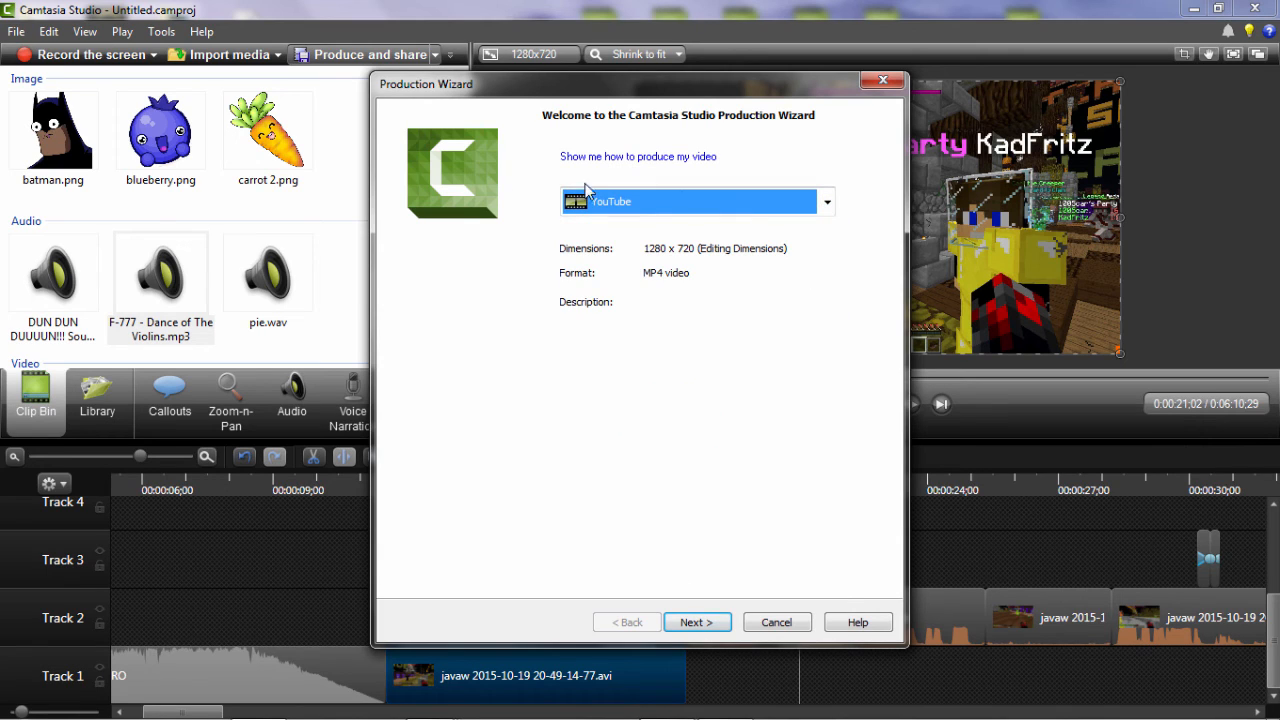
click(697, 622)
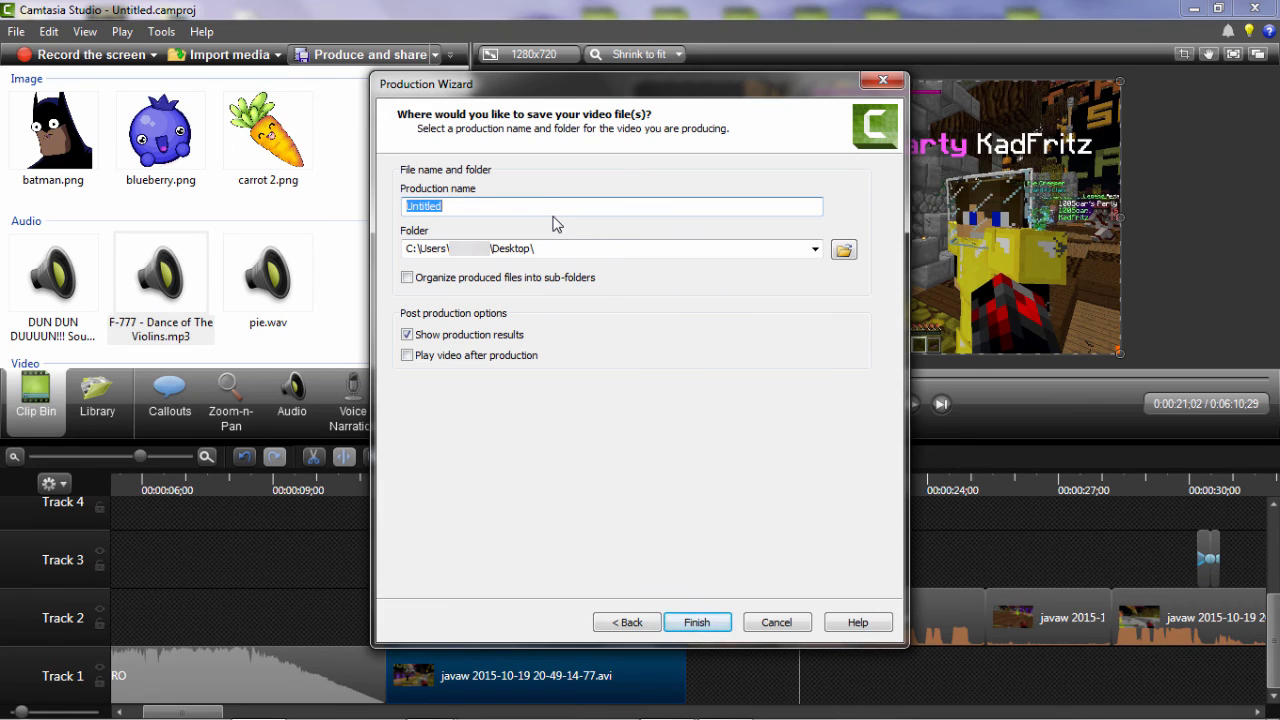
text(Potato Test)
click(681, 622)
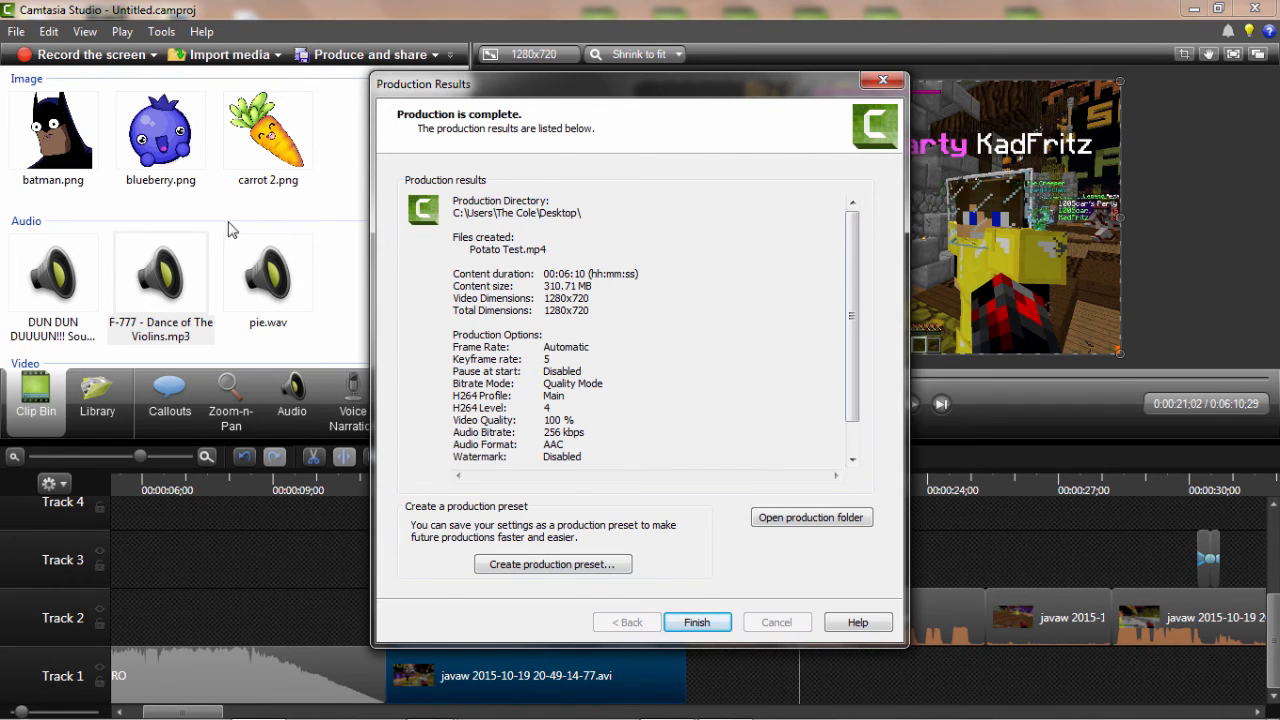
click(697, 622)
click(16, 31)
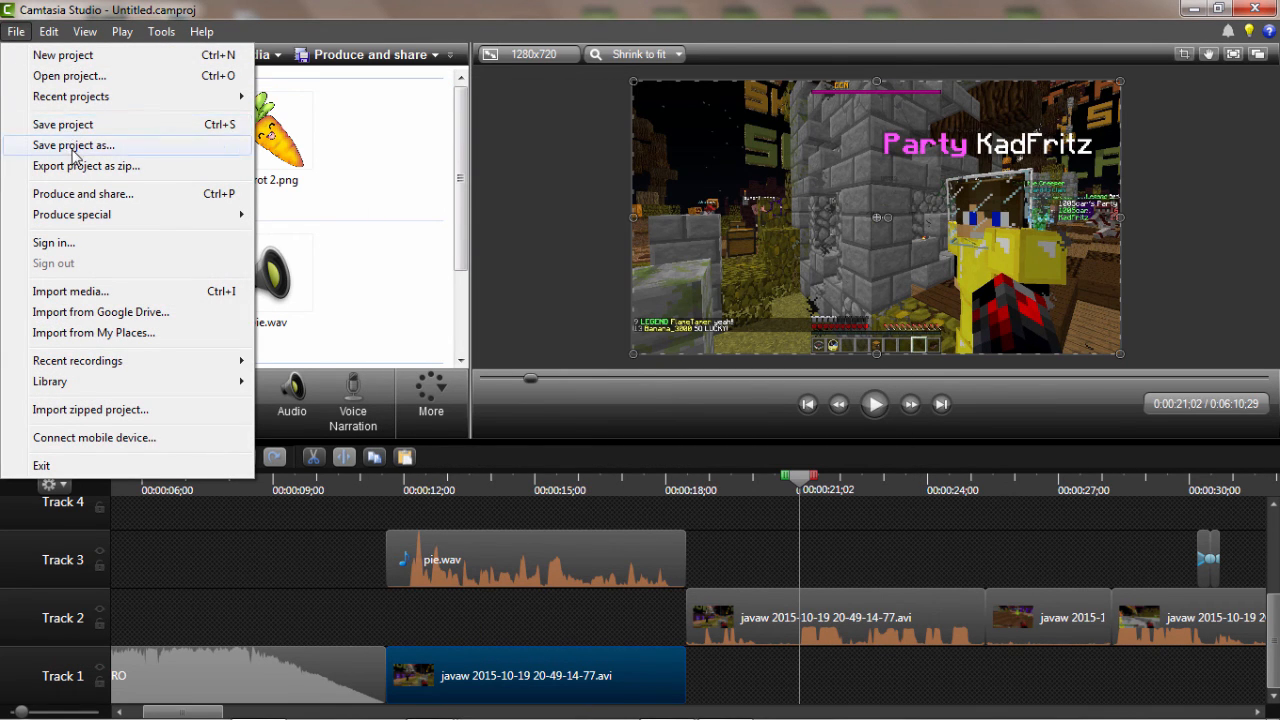
click(582, 430)
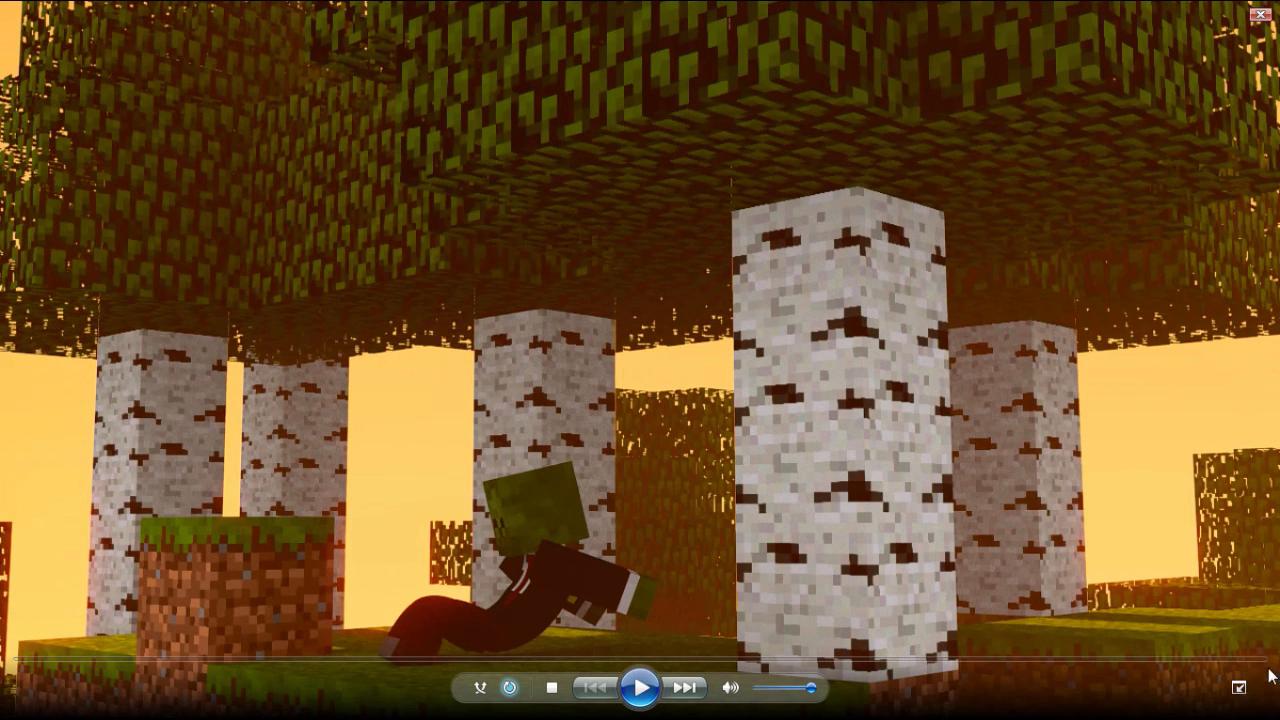
Play the produced video in the full-screen media player and skip forward through it past the 01:59 mark
click(636, 694)
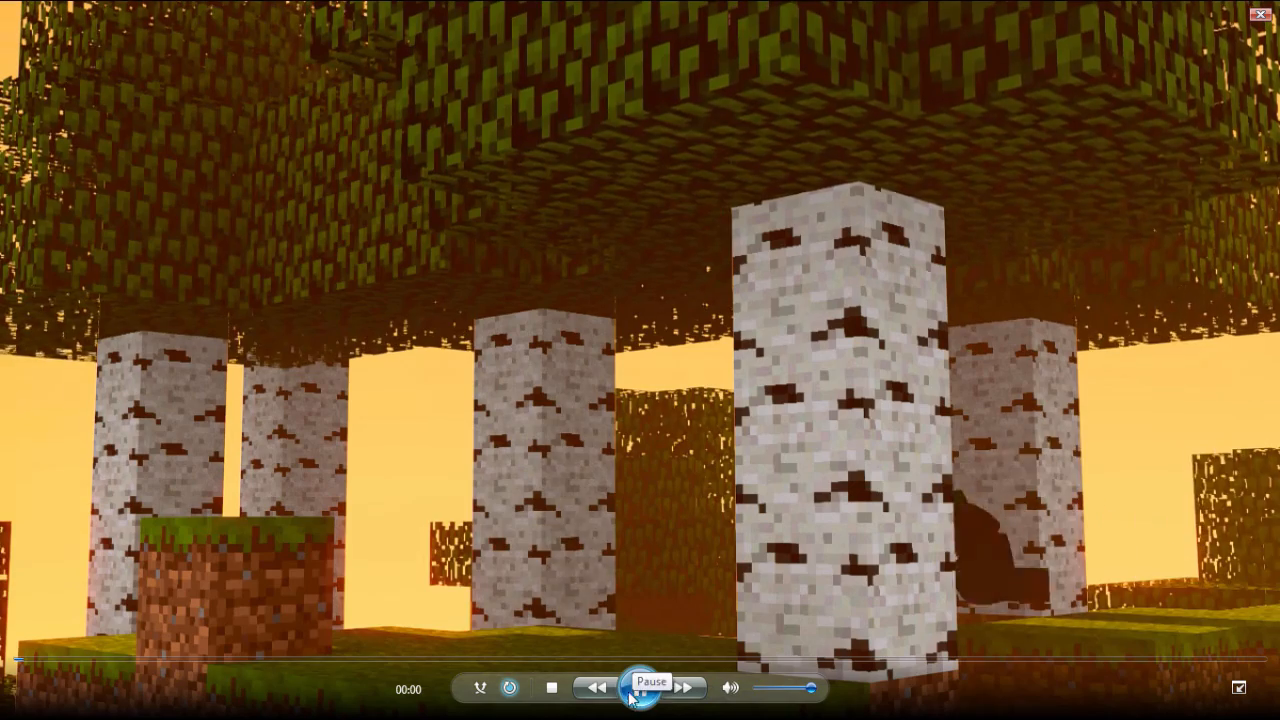
click(103, 663)
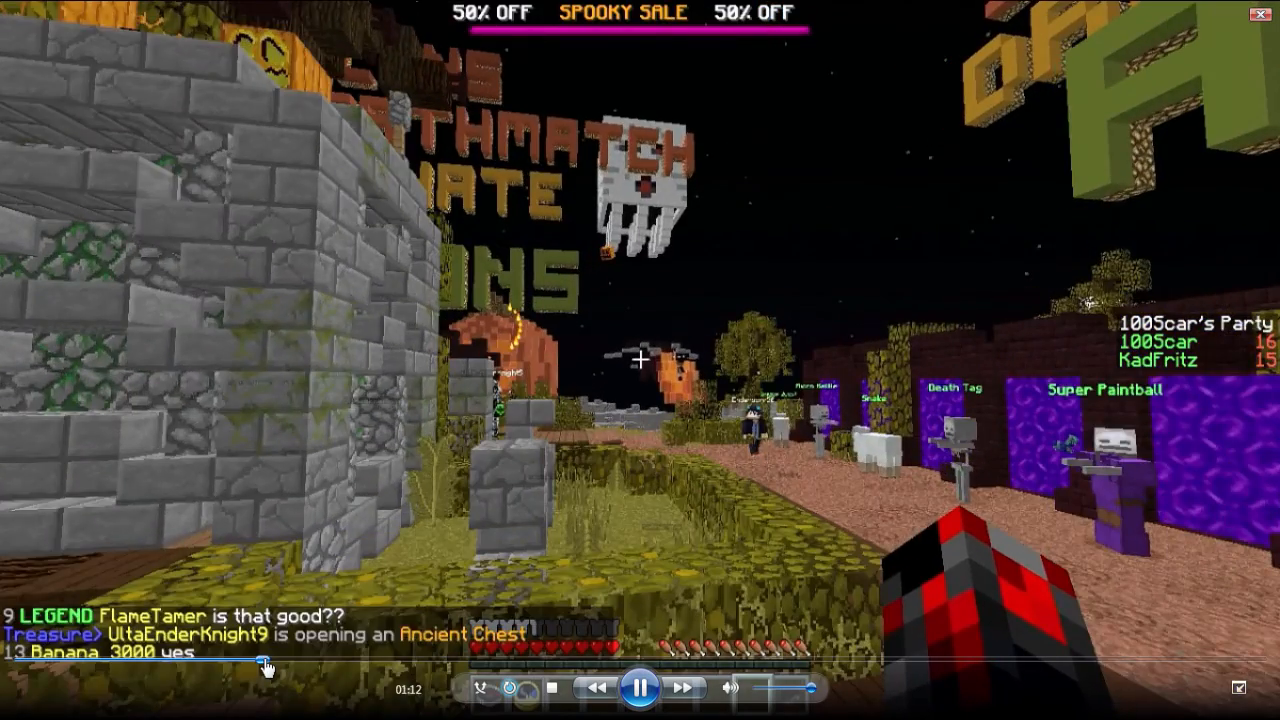
click(265, 661)
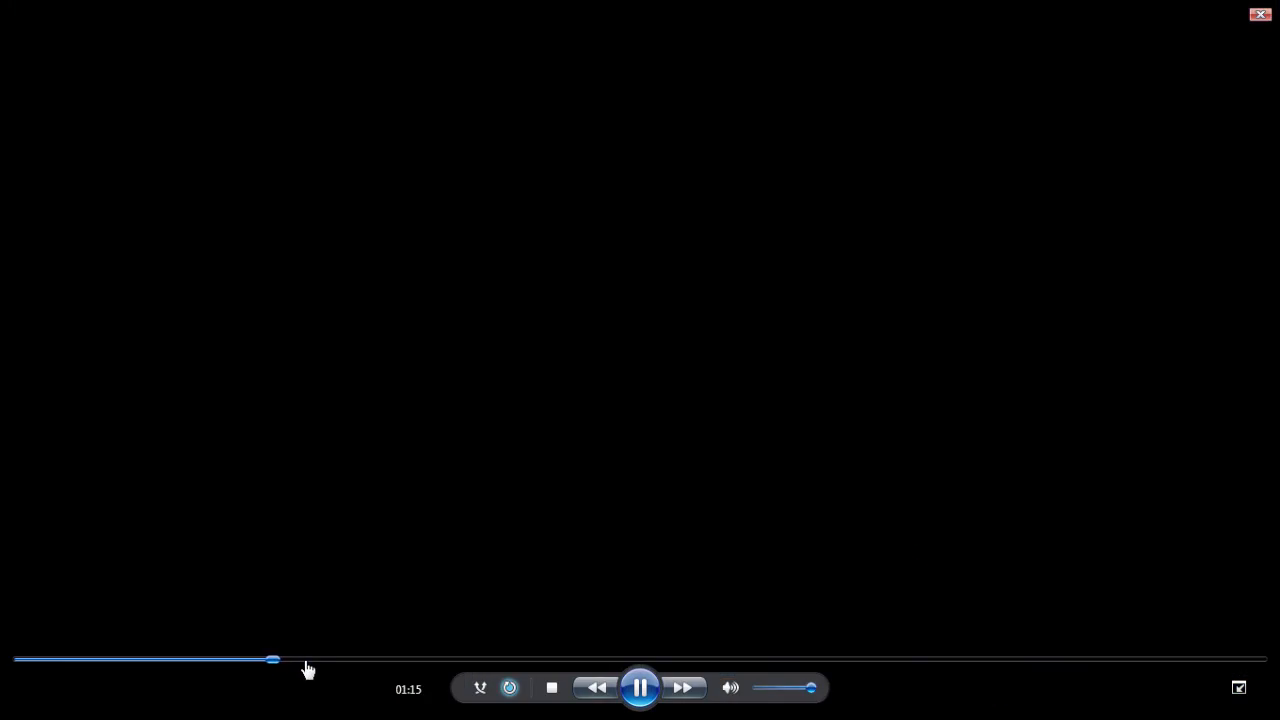
click(312, 666)
click(380, 663)
click(419, 663)
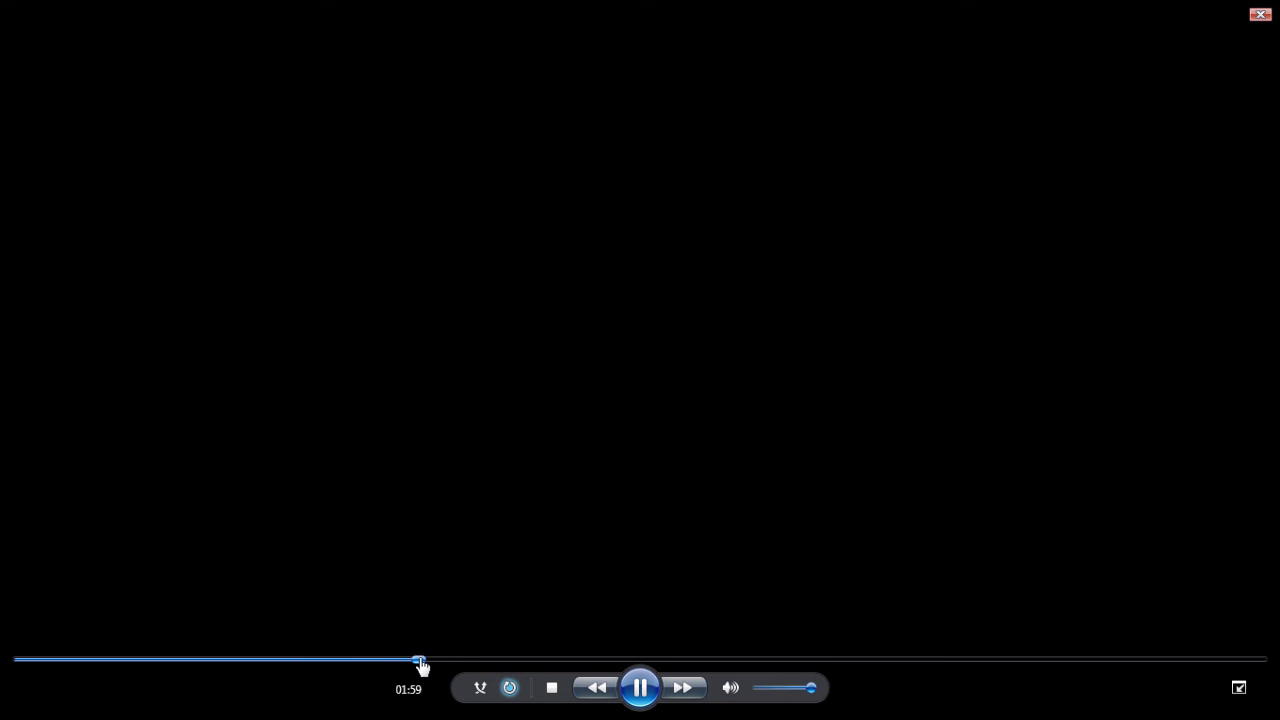
click(523, 663)
Jump back to the early gameplay section of the produced video, review it and pause at about 00:37
click(201, 663)
click(96, 661)
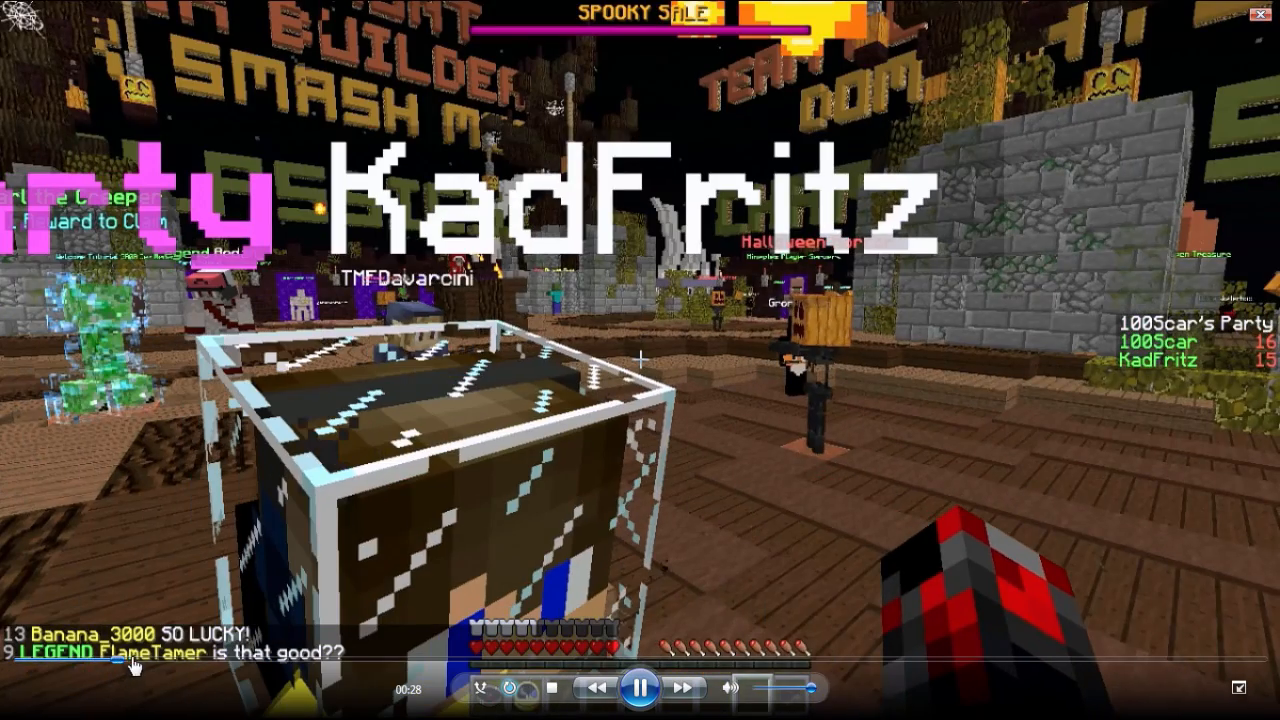
click(151, 660)
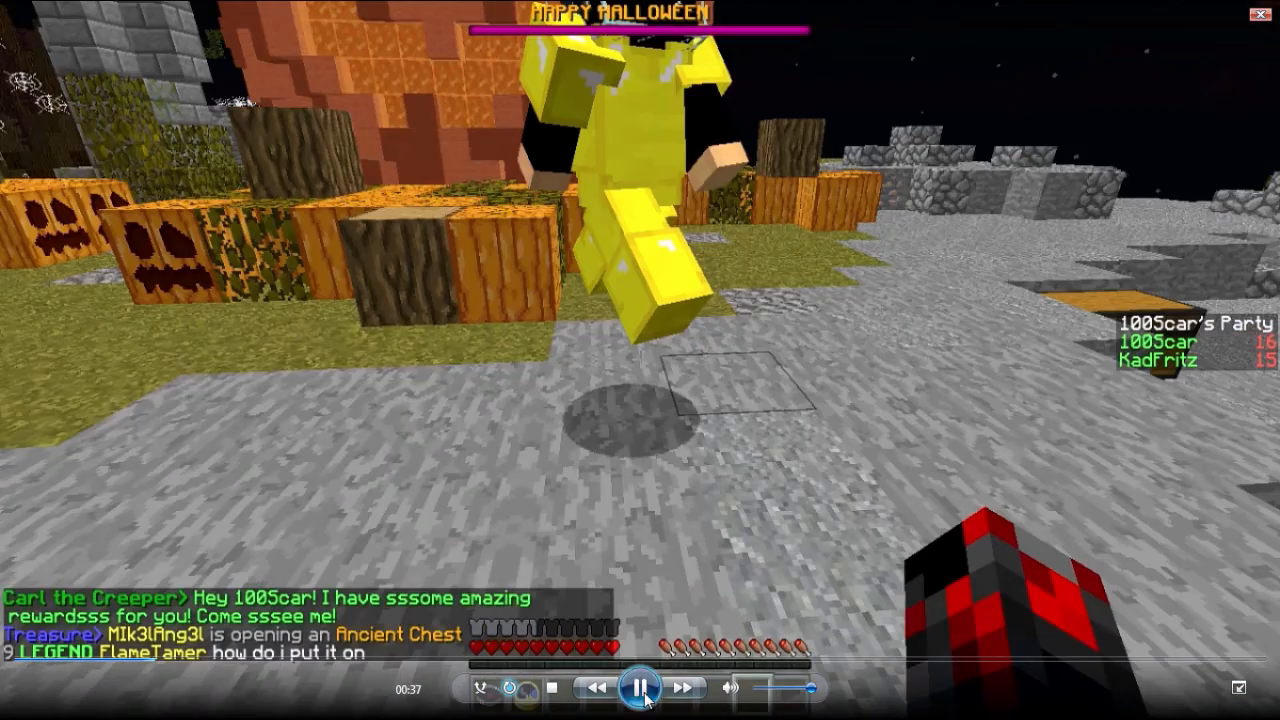
click(641, 689)
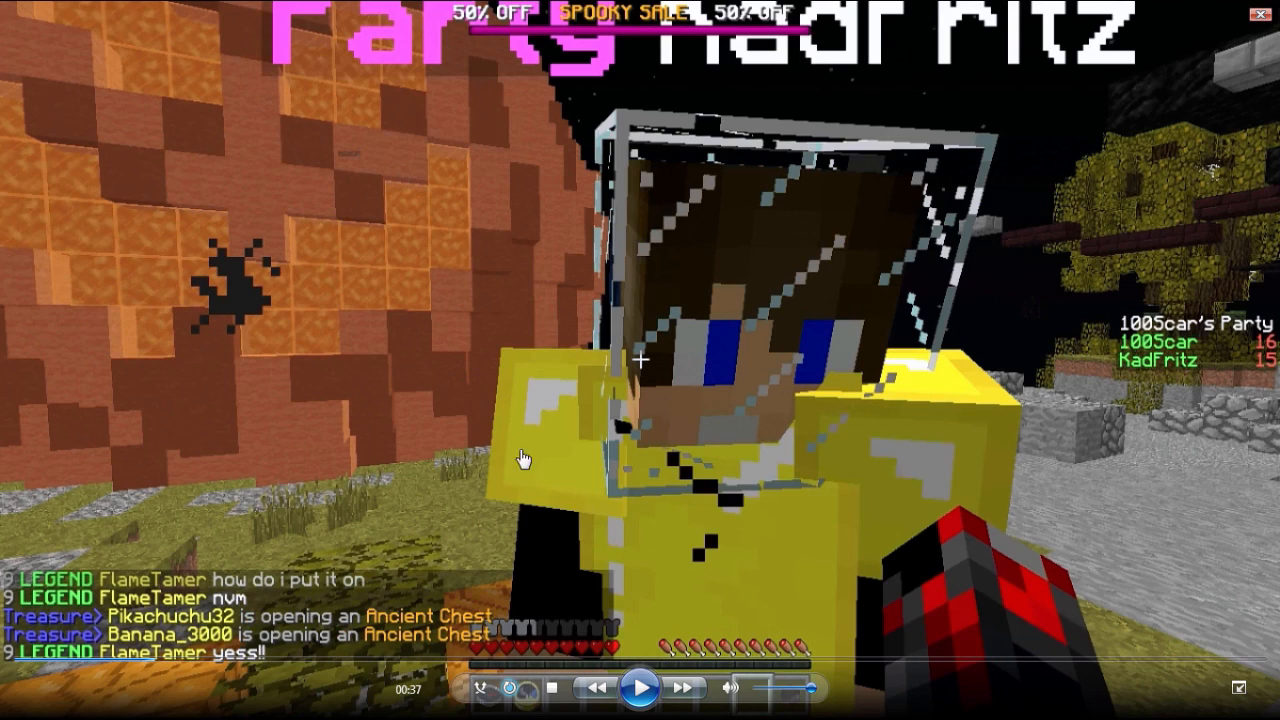